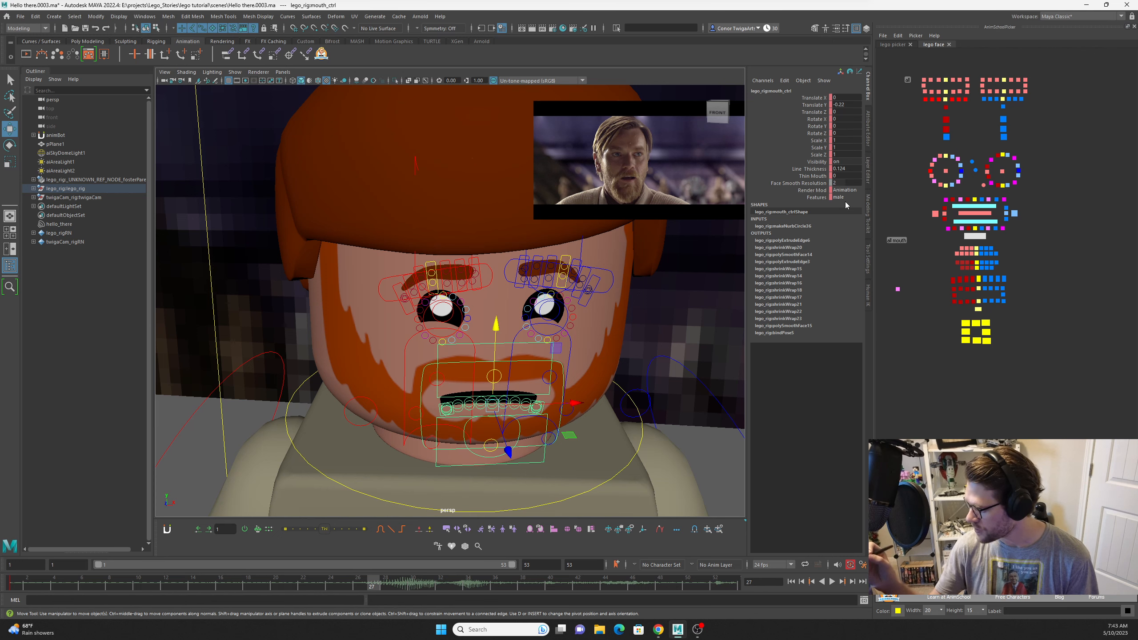
# Switch the mouth control's Render Mod to Render, look over the face, and return the mode to Animation.
pyautogui.click(812, 190)
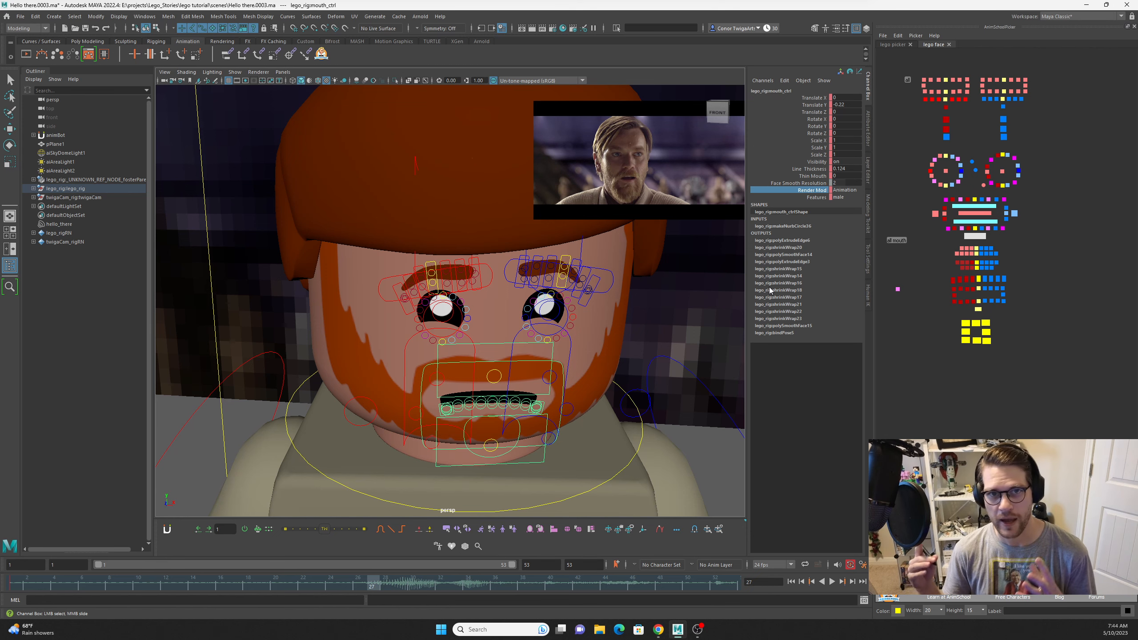
pyautogui.moveTo(628, 386); pyautogui.dragTo(649, 388, button='middle')
pyautogui.moveTo(650, 390)
pyautogui.keyDown('alt'); pyautogui.mouseDown()
pyautogui.moveTo(706, 394)
pyautogui.moveTo(610, 402)
pyautogui.moveTo(638, 371)
pyautogui.mouseUp(); pyautogui.keyUp('alt')
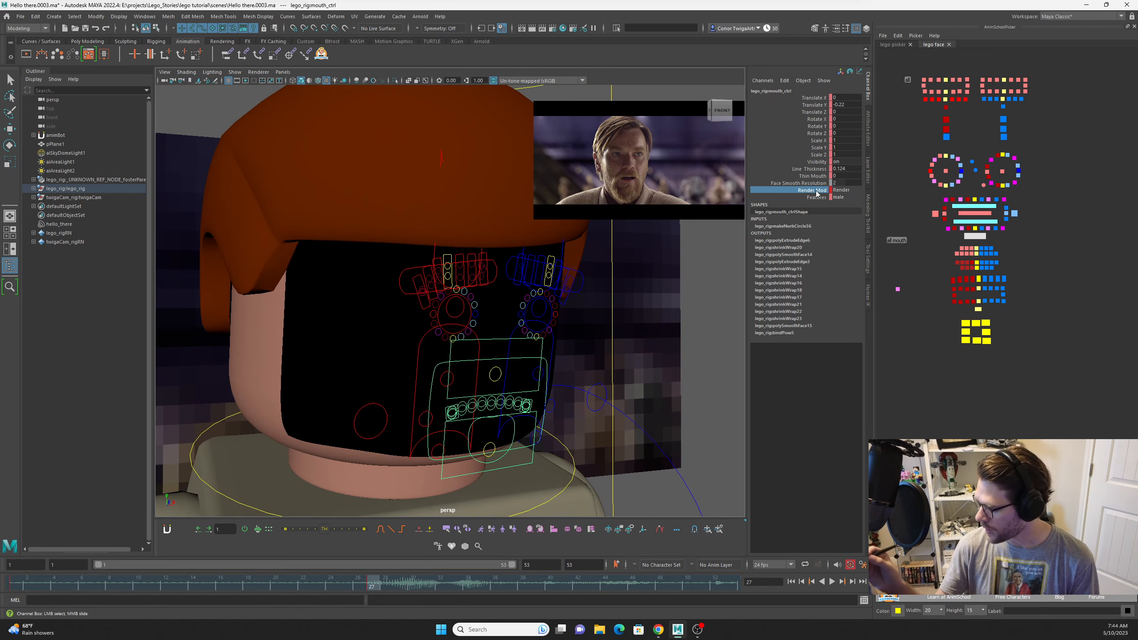
pyautogui.click(845, 190)
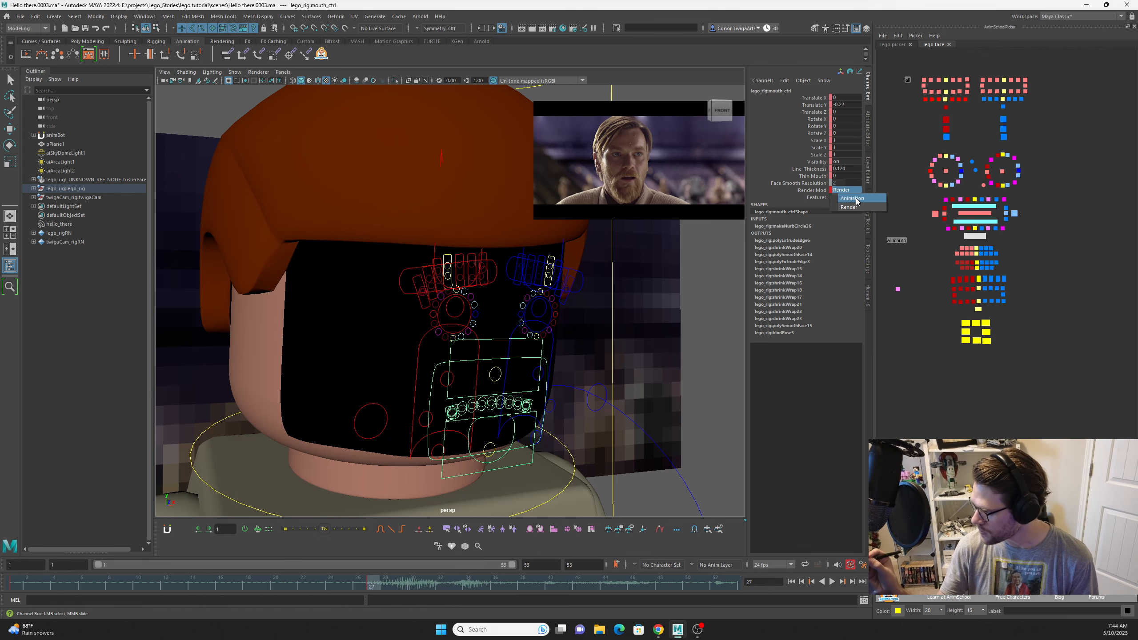
pyautogui.click(859, 200)
pyautogui.keyDown('alt'); pyautogui.moveTo(735, 310); pyautogui.dragTo(647, 366); pyautogui.keyUp('alt')
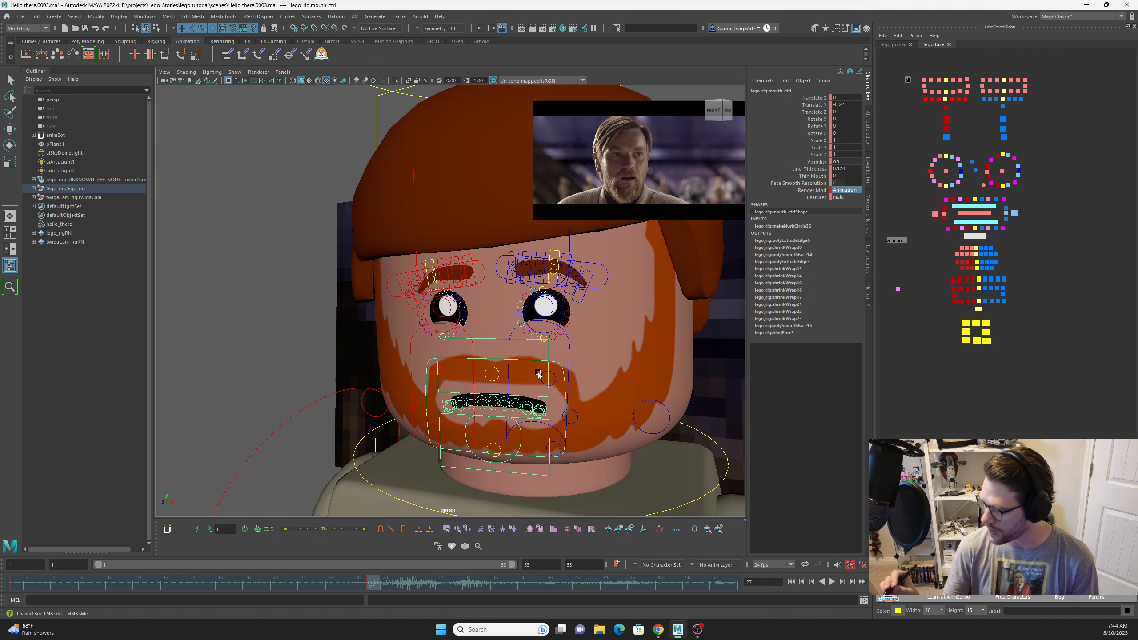
pyautogui.keyDown('alt'); pyautogui.moveTo(575, 356); pyautogui.dragTo(585, 370); pyautogui.keyUp('alt')
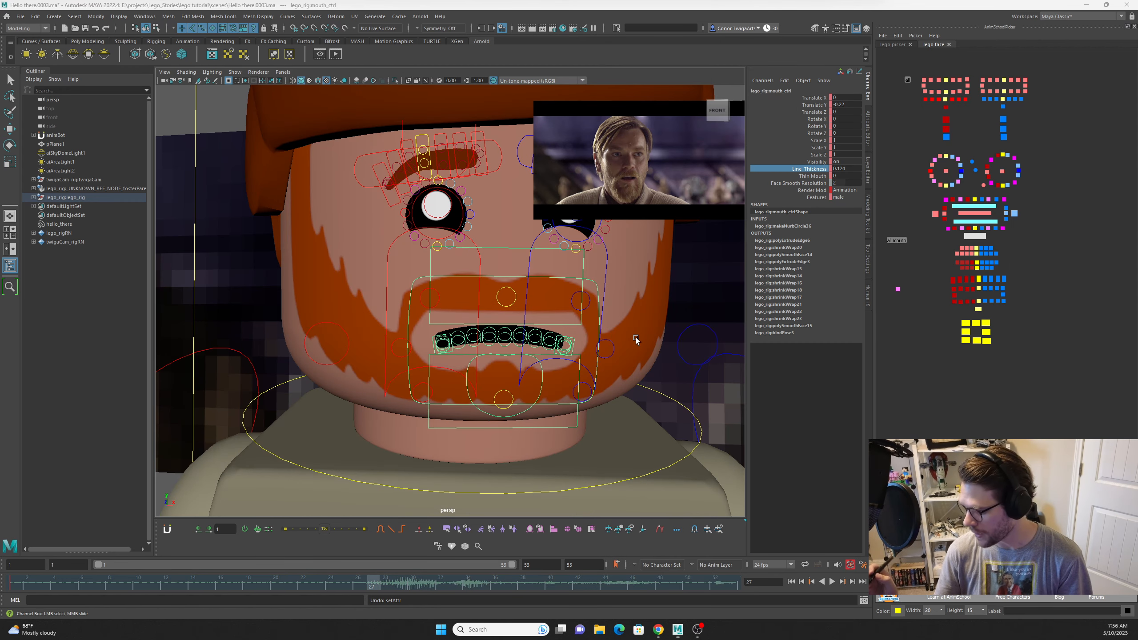
# Try a different Line Thickness on the mouth control and select its Thin Mouth attribute.
pyautogui.moveTo(632, 342); pyautogui.dragTo(604, 354, button='middle')
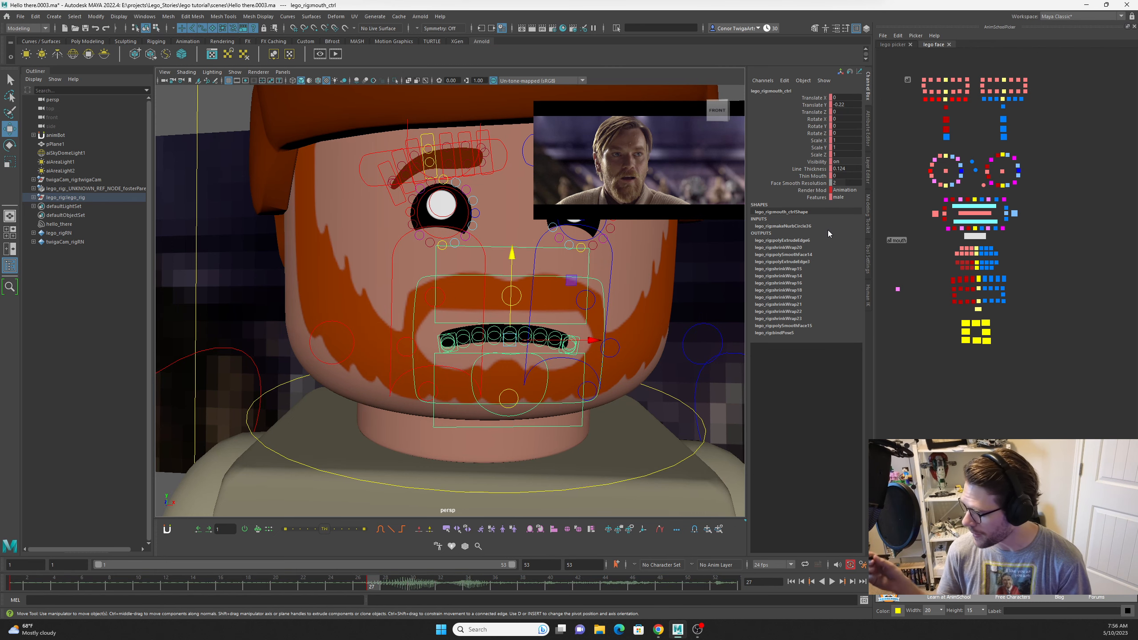
pyautogui.click(821, 176)
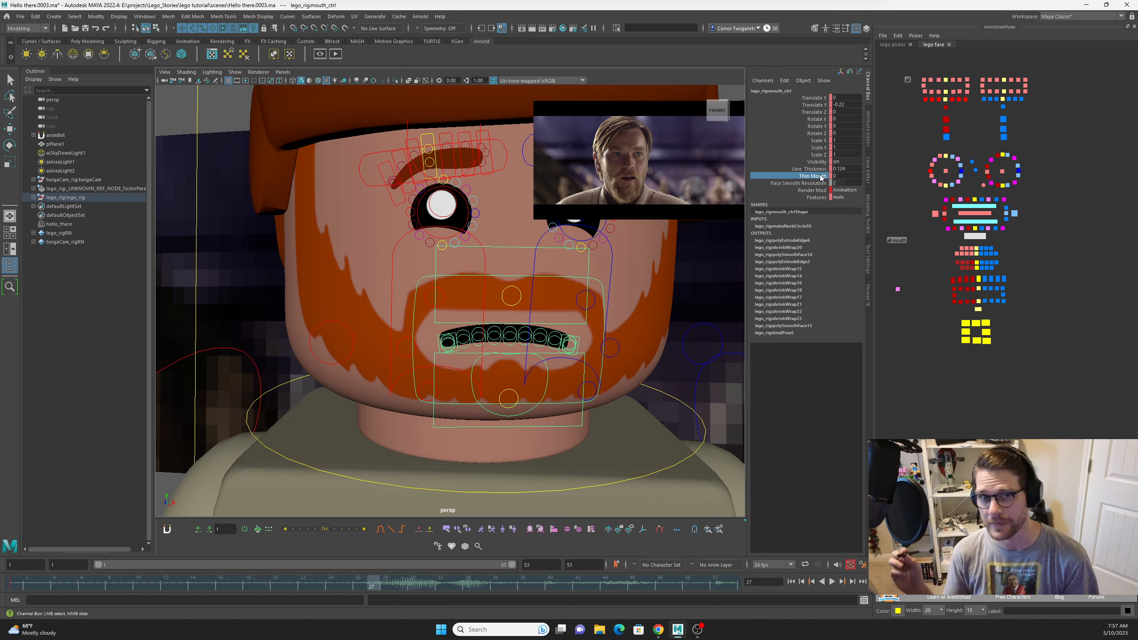
# Set the mouth control's Face Smooth Resolution to 0 and inspect the mouth geometry against the head from below.
pyautogui.click(844, 182)
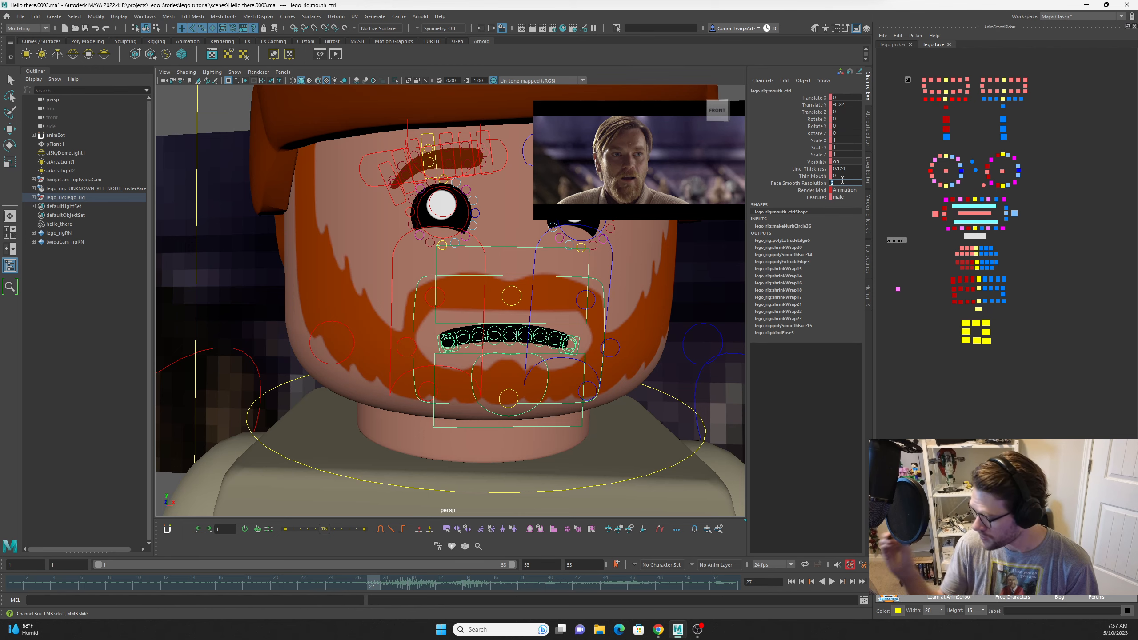
pyautogui.write('0')
pyautogui.press('Return')
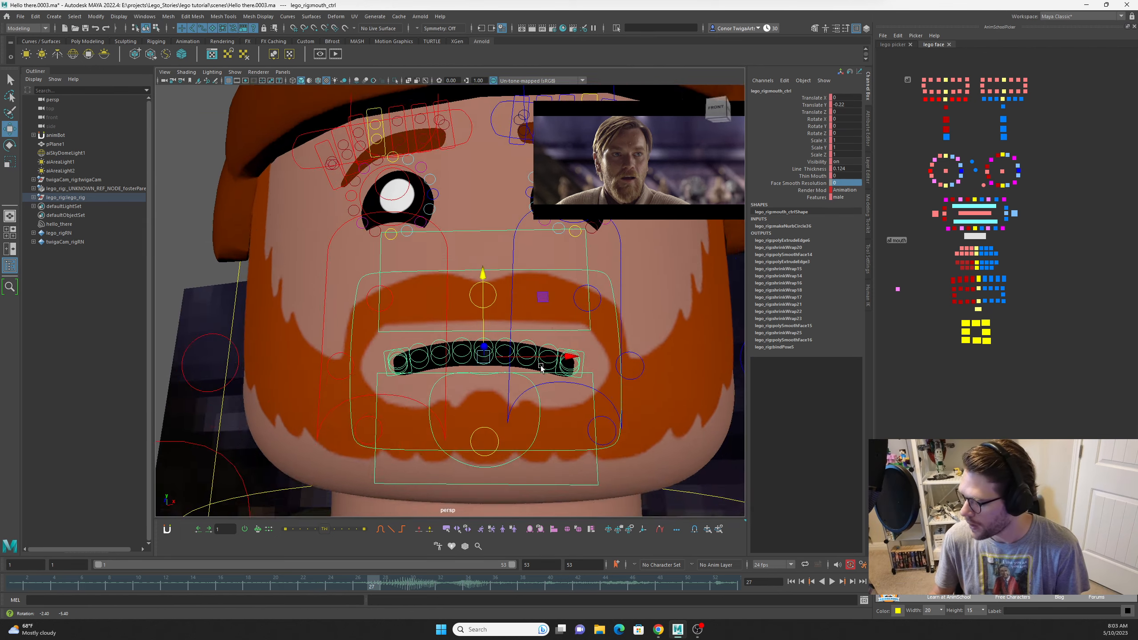
pyautogui.keyDown('alt'); pyautogui.moveTo(537, 426); pyautogui.dragTo(539, 388); pyautogui.keyUp('alt')
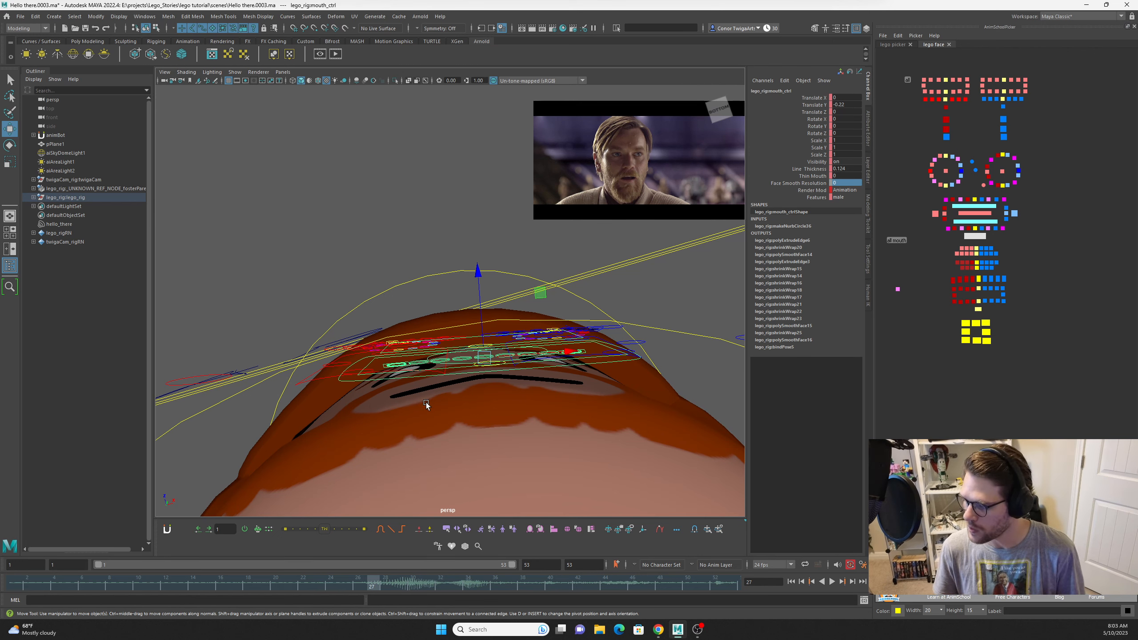
pyautogui.click(486, 442)
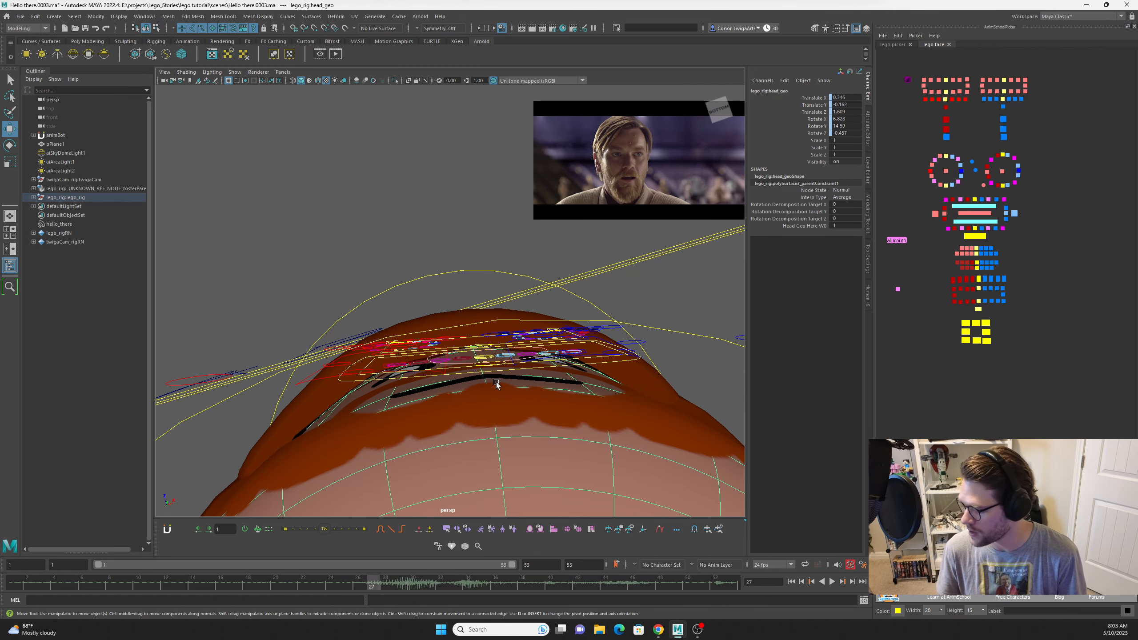
pyautogui.keyDown('alt'); pyautogui.moveTo(542, 339); pyautogui.dragTo(627, 372); pyautogui.keyUp('alt')
# Reselect the mouth control and raise Face Smooth Resolution to 4, checking the whole head from the front.
pyautogui.click(592, 314)
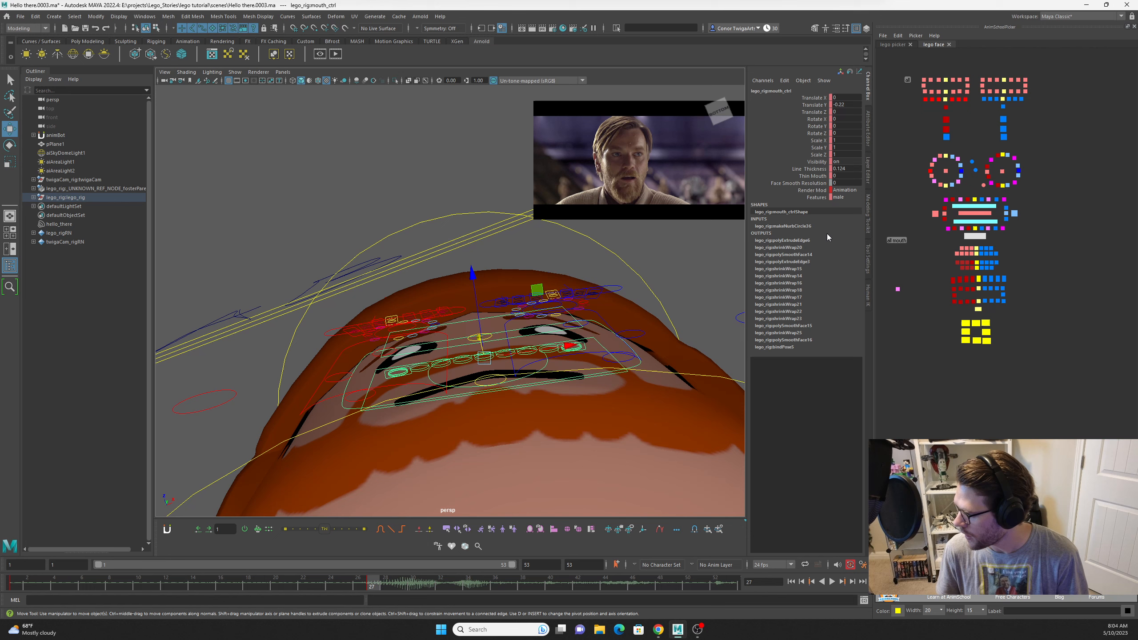
pyautogui.click(844, 183)
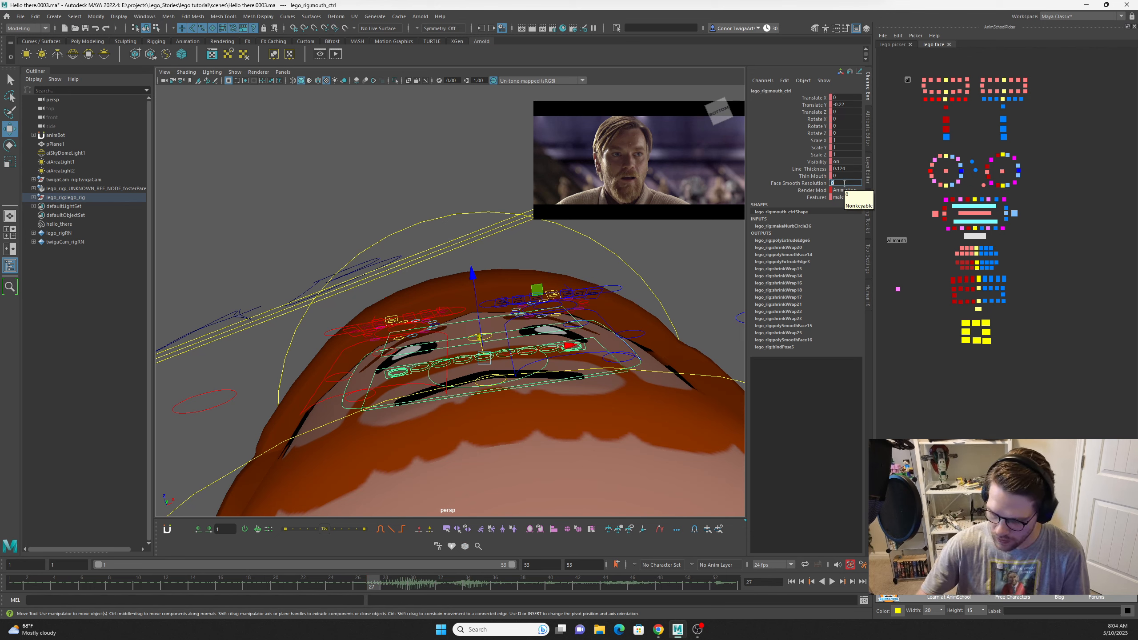
pyautogui.press('Return')
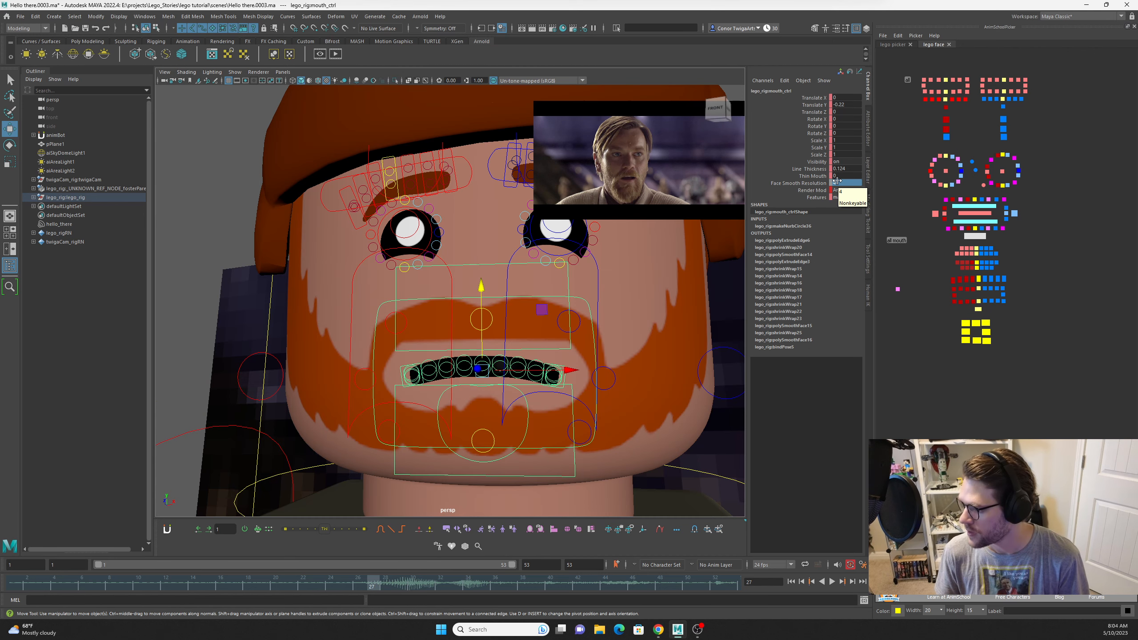
pyautogui.click(812, 184)
pyautogui.scroll(-5, 551, 353)
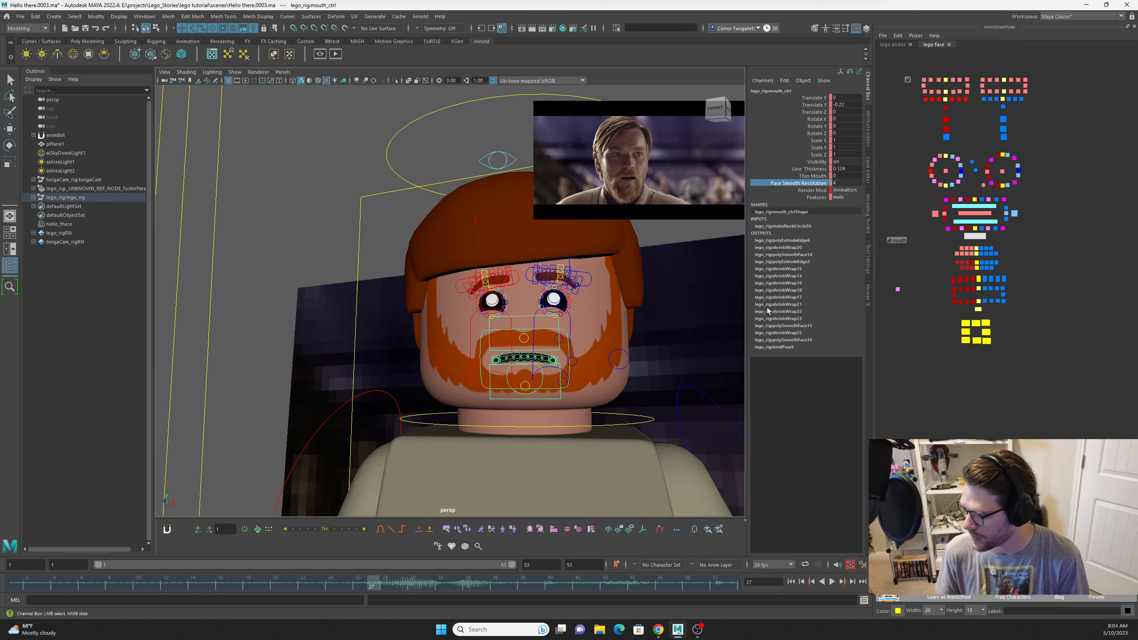
pyautogui.keyDown('alt'); pyautogui.moveTo(526, 437); pyautogui.dragTo(460, 330); pyautogui.keyUp('alt')
# Try rotating the head control to test the rig's responsiveness, and undo the rotations.
pyautogui.moveTo(485, 356)
pyautogui.mouseDown()
pyautogui.moveTo(462, 347)
pyautogui.moveTo(496, 363)
pyautogui.mouseUp()
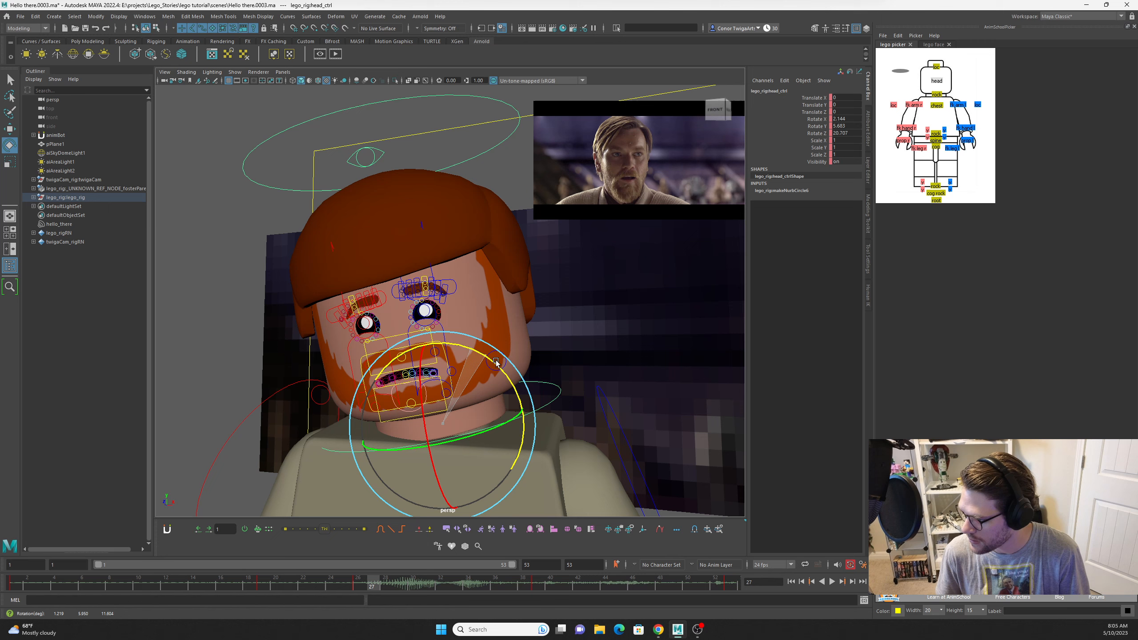
pyautogui.hotkey('ctrl', 'z')
pyautogui.hotkey('ctrl', 'z')
pyautogui.hotkey('ctrl', 'z')
pyautogui.hotkey('ctrl', 'z')
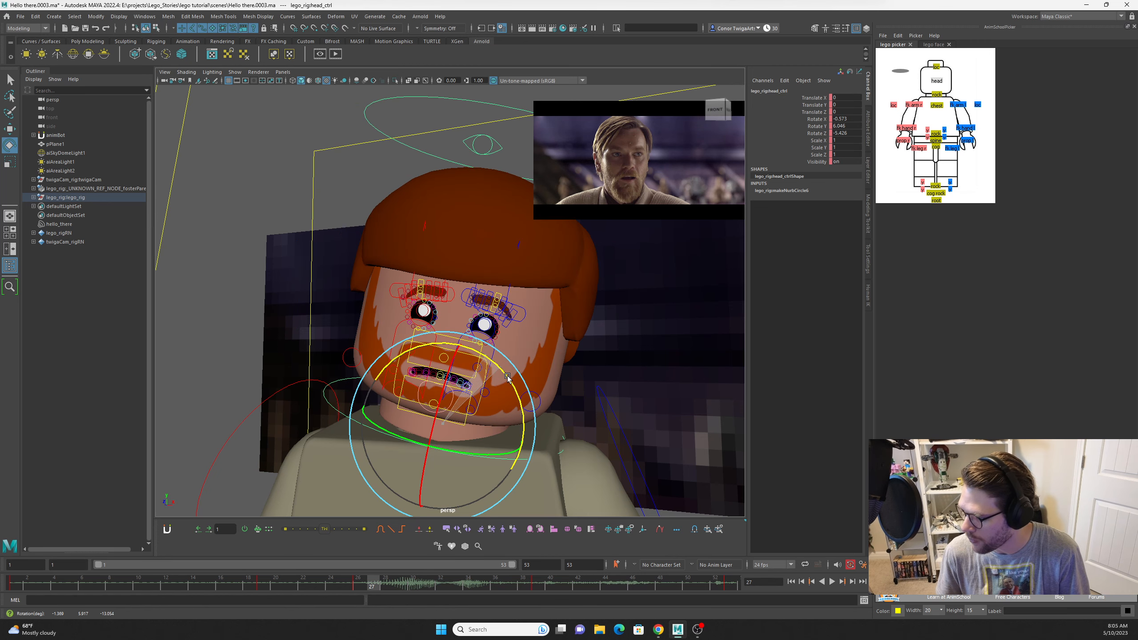
# Select the mouth control, set Face Smooth Resolution to 2, and inspect the mouth from below and the front.
pyautogui.scroll(4, 466, 296)
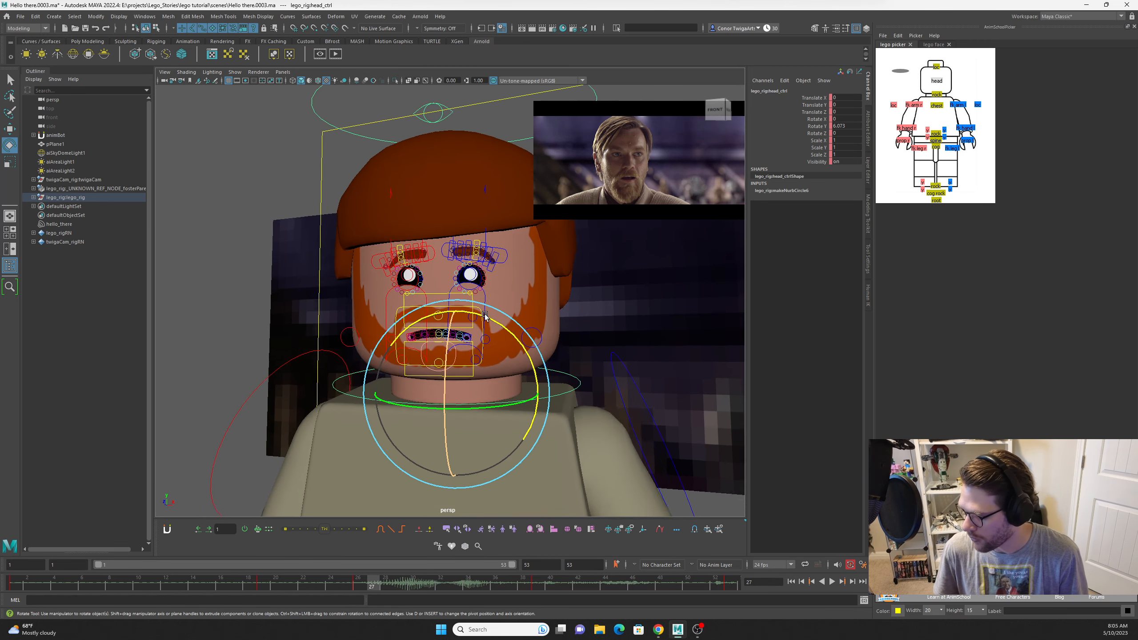
pyautogui.click(467, 296)
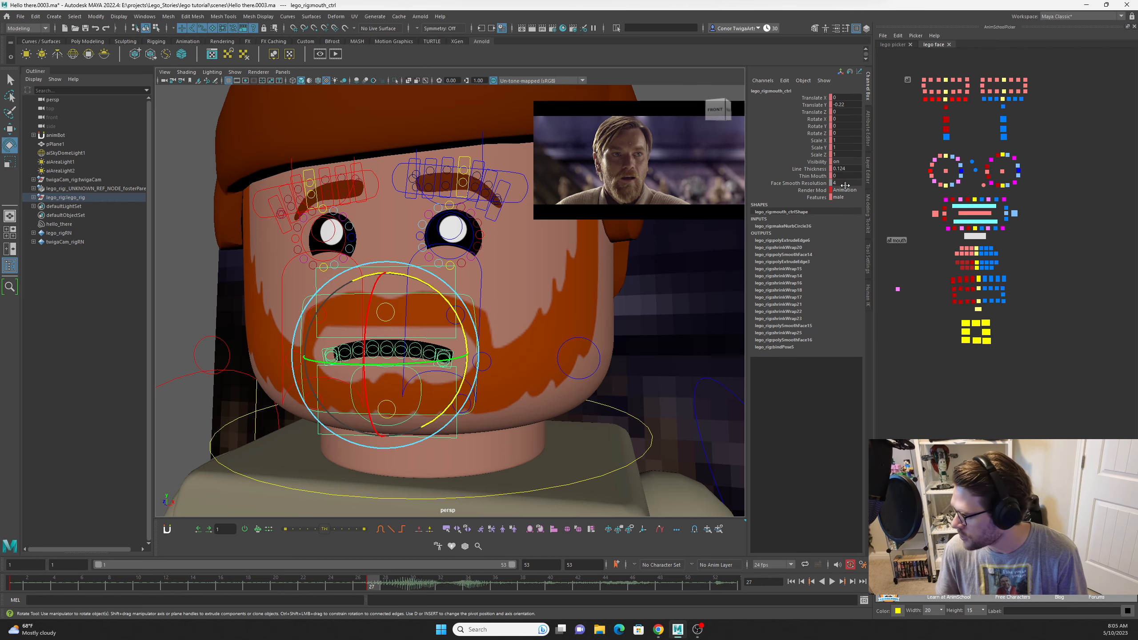
pyautogui.click(845, 182)
pyautogui.write('2')
pyautogui.press('Return')
pyautogui.keyDown('alt'); pyautogui.moveTo(470, 389); pyautogui.dragTo(450, 288); pyautogui.keyUp('alt')
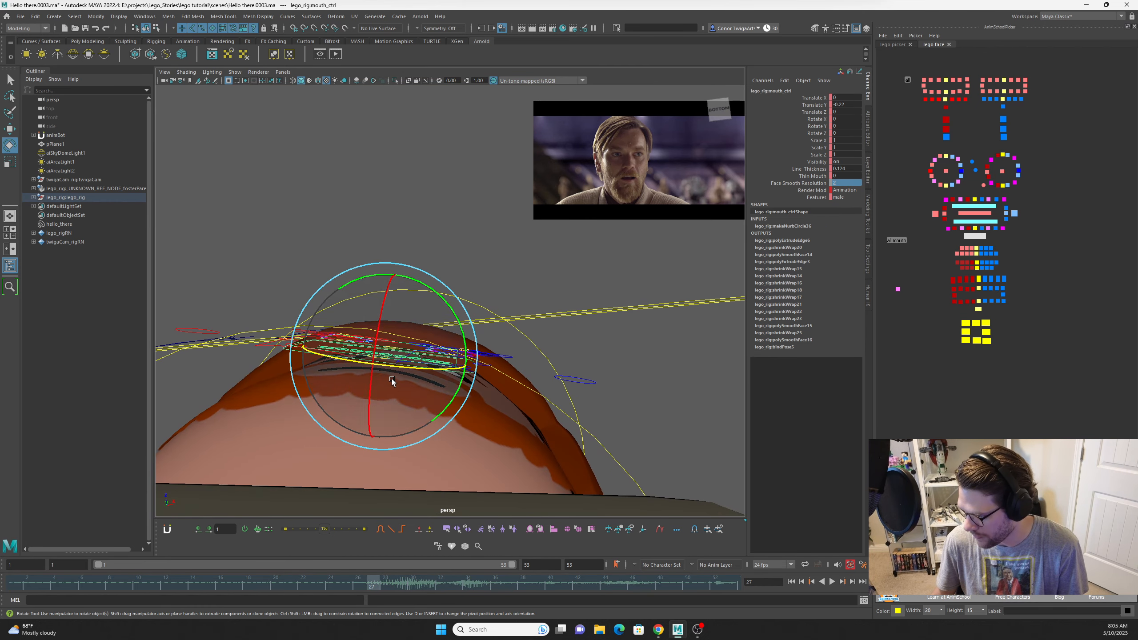
pyautogui.keyDown('alt'); pyautogui.moveTo(407, 357); pyautogui.dragTo(390, 401); pyautogui.keyUp('alt')
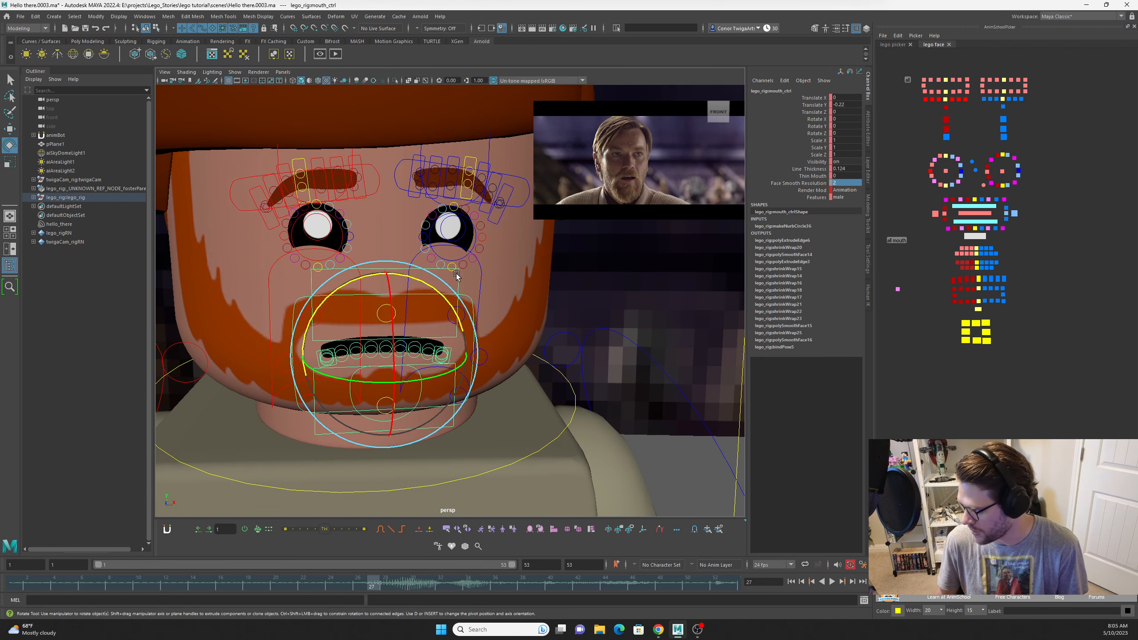
# Enter another Face Smooth Resolution value for the mouth control and view the face from a slightly different angle.
pyautogui.click(841, 182)
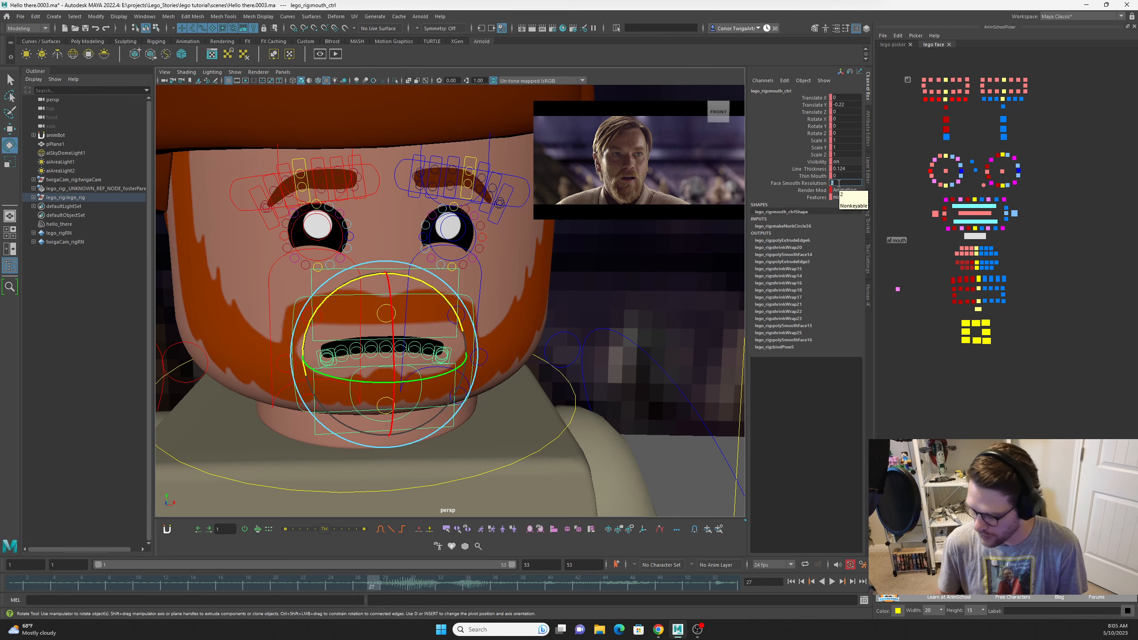
pyautogui.press('Return')
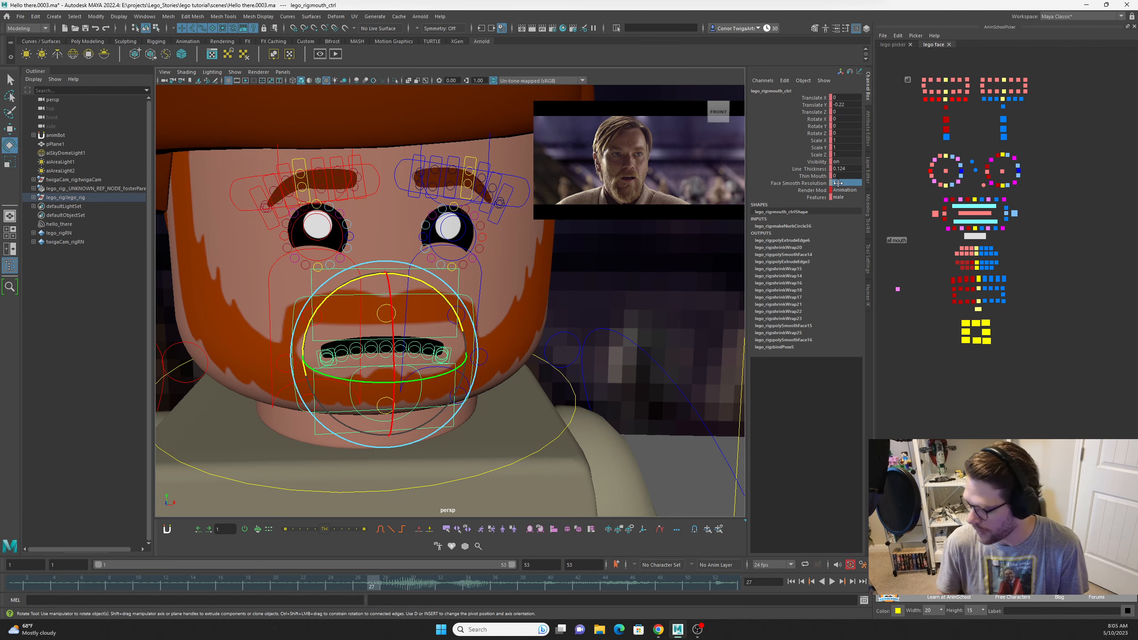
pyautogui.keyDown('alt'); pyautogui.moveTo(602, 270); pyautogui.dragTo(577, 278); pyautogui.keyUp('alt')
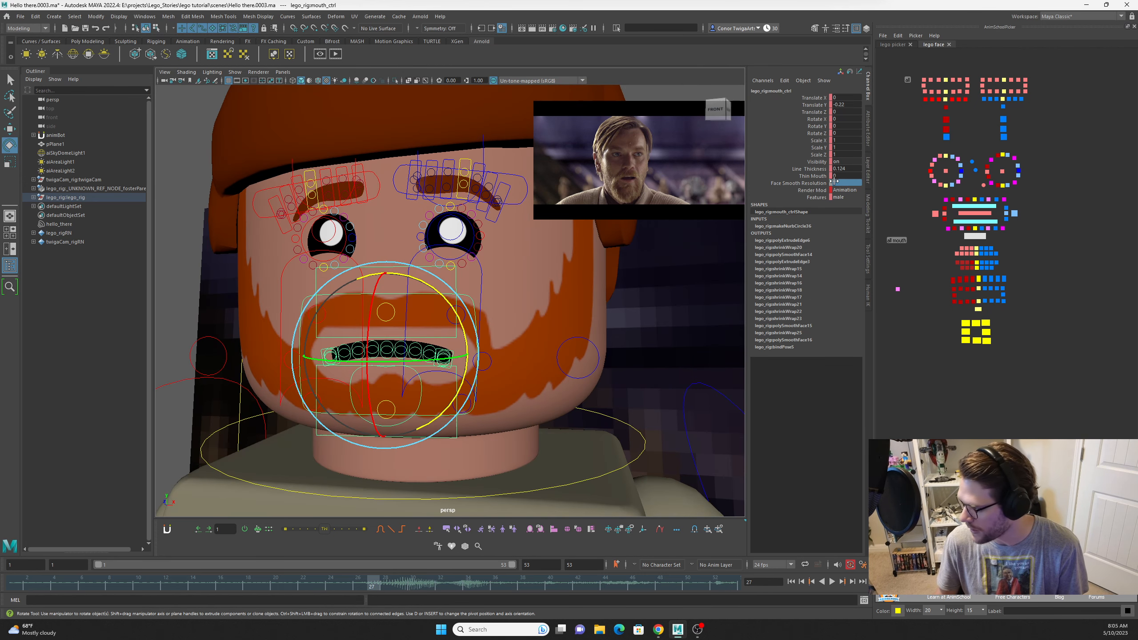
# Set Face Smooth Resolution to 0 and examine the mouth and eyes from several angles.
pyautogui.click(855, 184)
pyautogui.write('0')
pyautogui.press('Return')
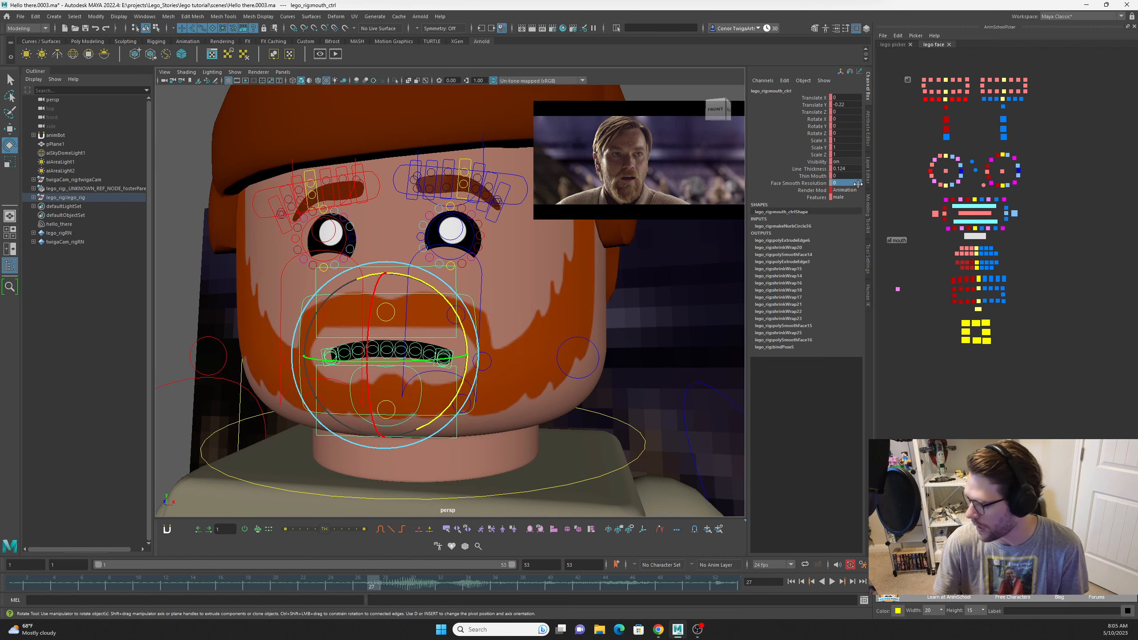
pyautogui.keyDown('alt'); pyautogui.moveTo(663, 276); pyautogui.dragTo(753, 201); pyautogui.keyUp('alt')
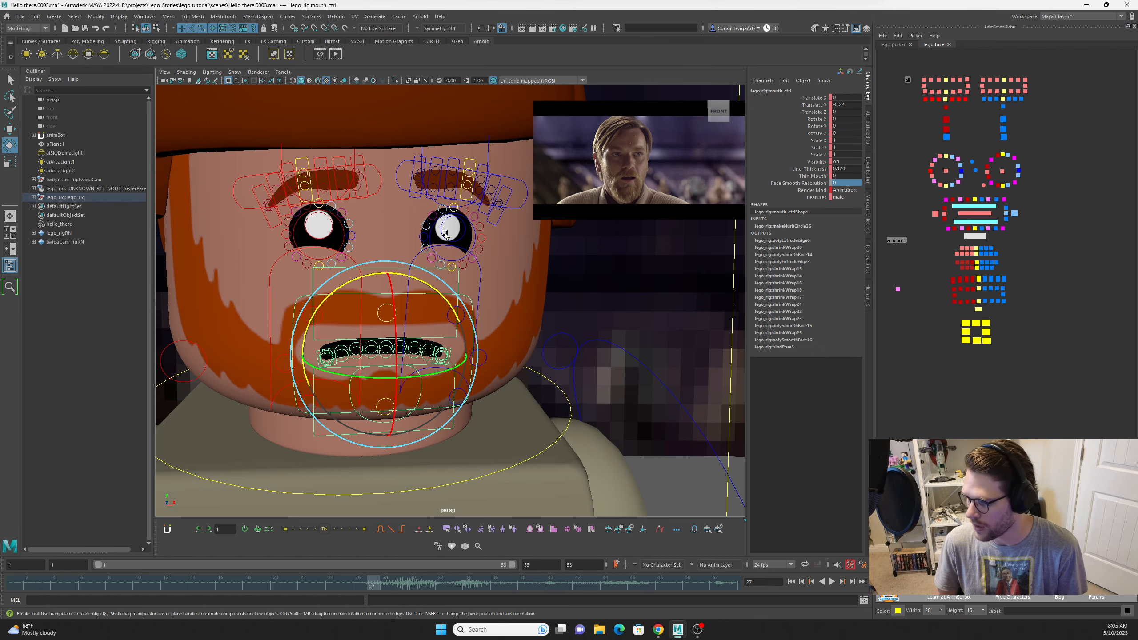
pyautogui.keyDown('alt'); pyautogui.moveTo(372, 313); pyautogui.dragTo(436, 280); pyautogui.keyUp('alt')
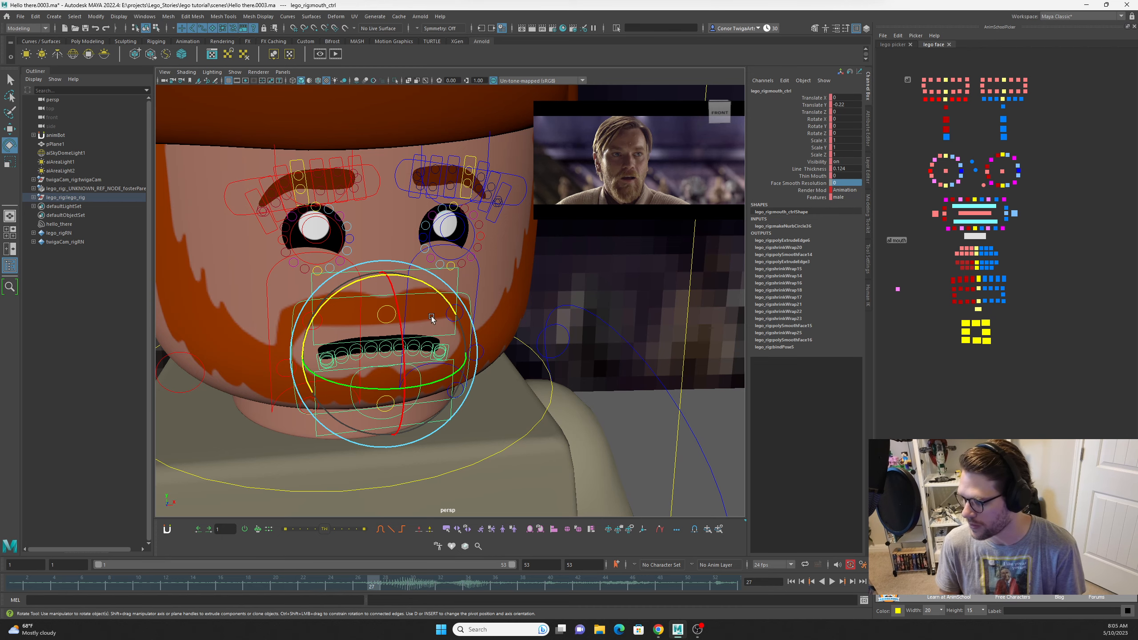
pyautogui.keyDown('alt'); pyautogui.moveTo(430, 315); pyautogui.dragTo(504, 289); pyautogui.keyUp('alt')
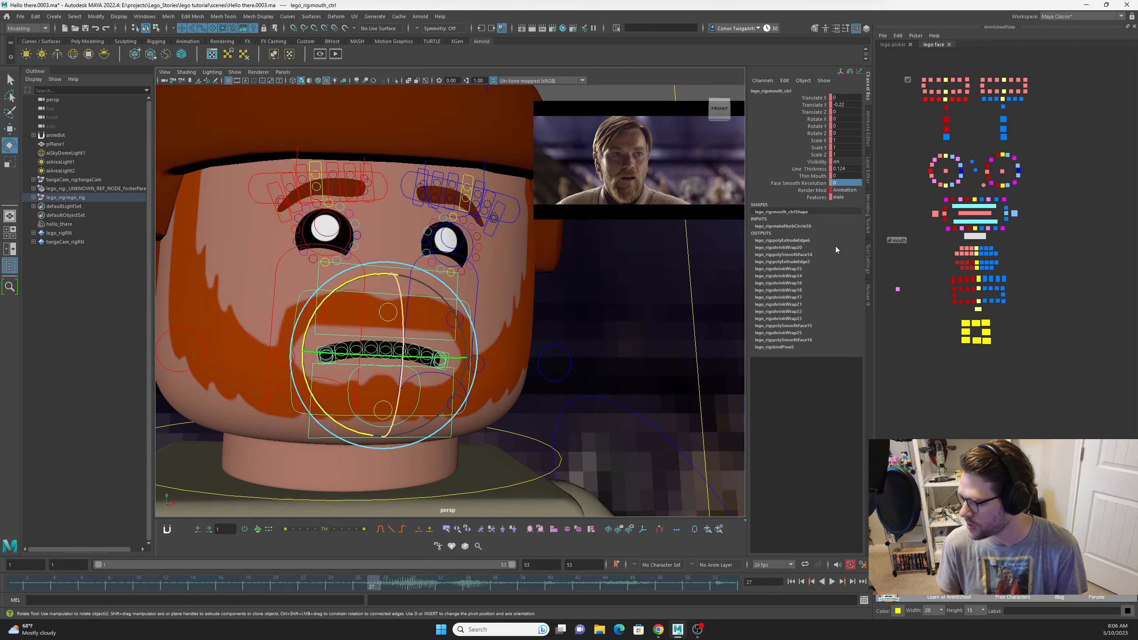
# Set Face Smooth Resolution to 2 and switch the mouth control's Features to femail.
pyautogui.click(849, 183)
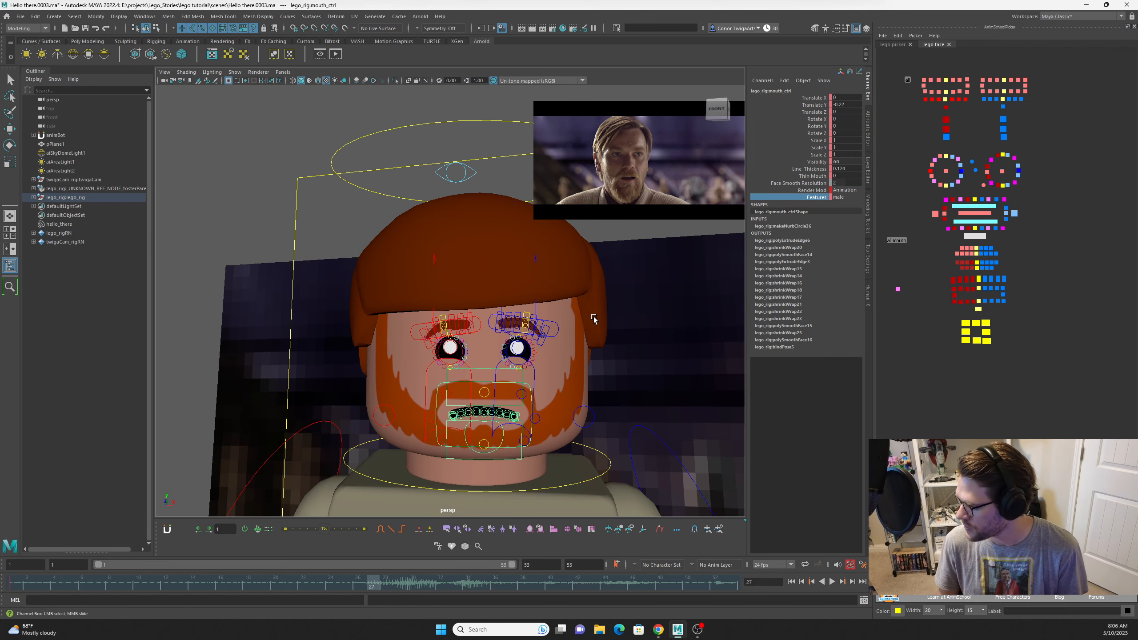
pyautogui.click(845, 197)
pyautogui.click(851, 217)
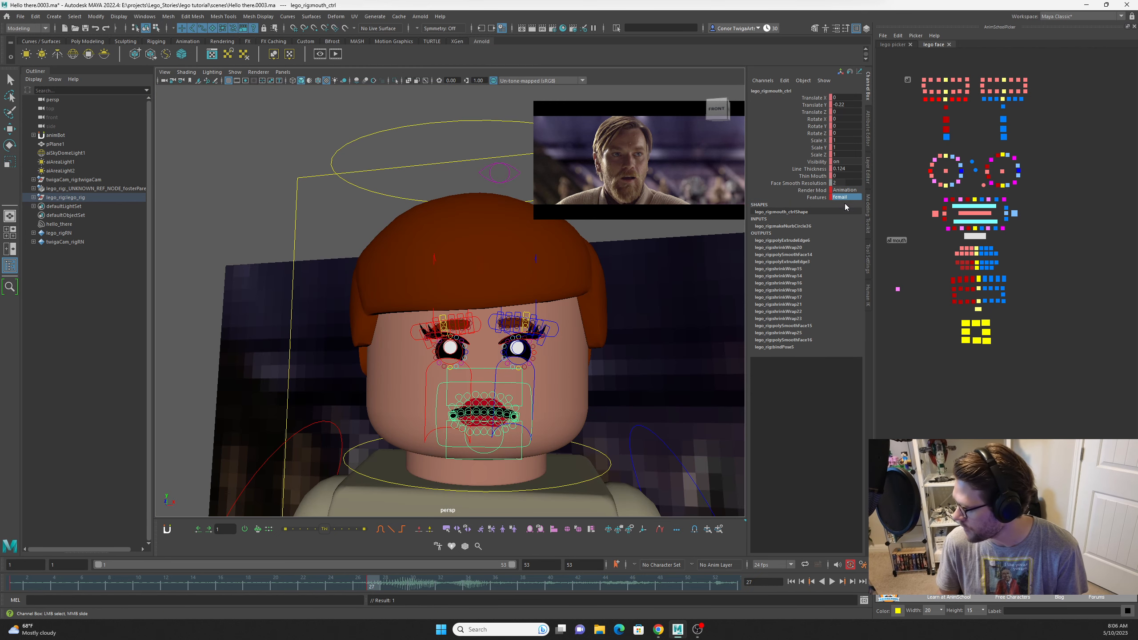
# Toggle the mouth control's Features to male and back to femail to compare the two faces.
pyautogui.click(844, 198)
pyautogui.click(847, 205)
pyautogui.click(838, 198)
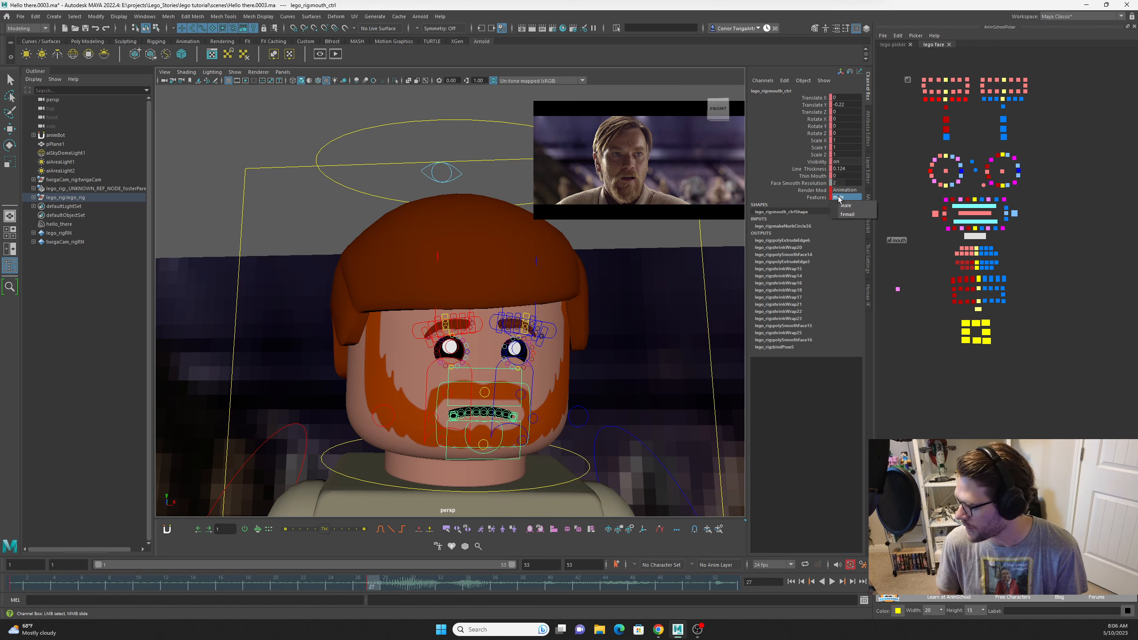
pyautogui.click(847, 214)
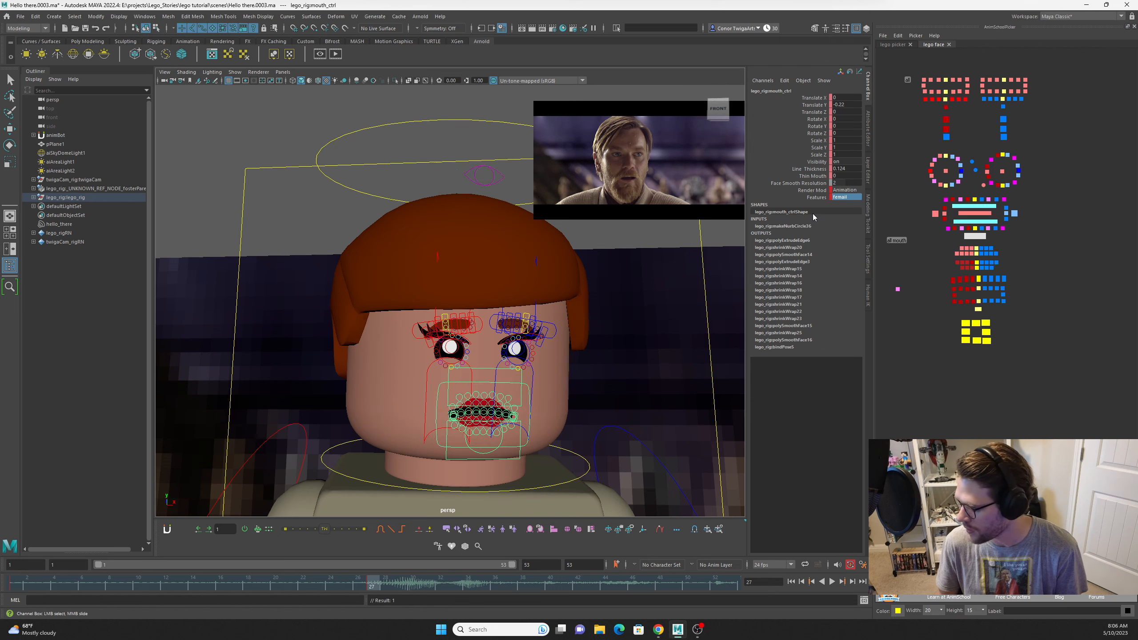
# Select the female features visibility control, try lowering Eyelashes to 0.427, and undo the change.
pyautogui.click(465, 177)
pyautogui.click(814, 98)
pyautogui.moveTo(546, 326); pyautogui.dragTo(393, 319, button='middle')
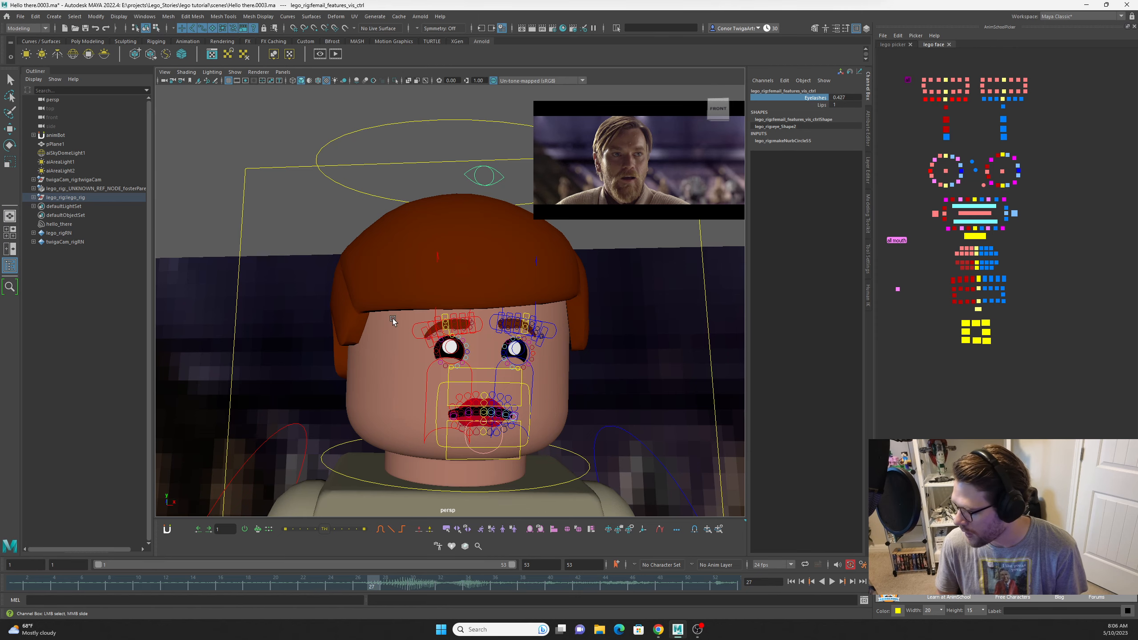
pyautogui.moveTo(495, 360)
pyautogui.keyDown('alt'); pyautogui.mouseDown()
pyautogui.moveTo(538, 361)
pyautogui.moveTo(484, 364)
pyautogui.mouseUp(); pyautogui.keyUp('alt')
pyautogui.hotkey('ctrl', 'z')
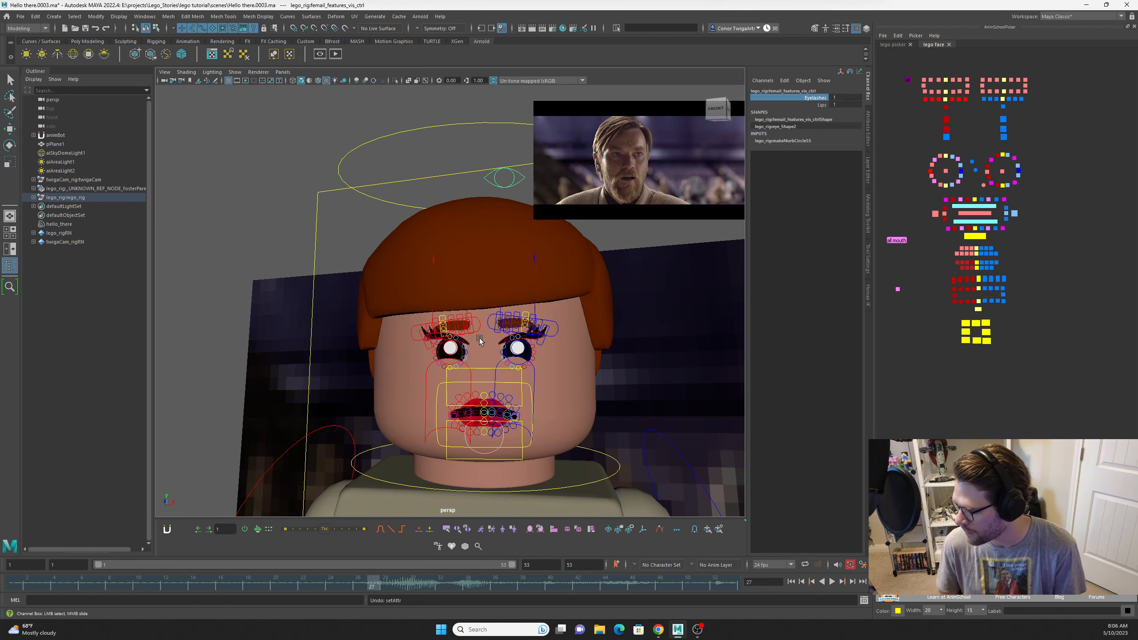
# Switch the mouth control's Features to male and select the male features visibility control above the head.
pyautogui.click(481, 369)
pyautogui.click(845, 197)
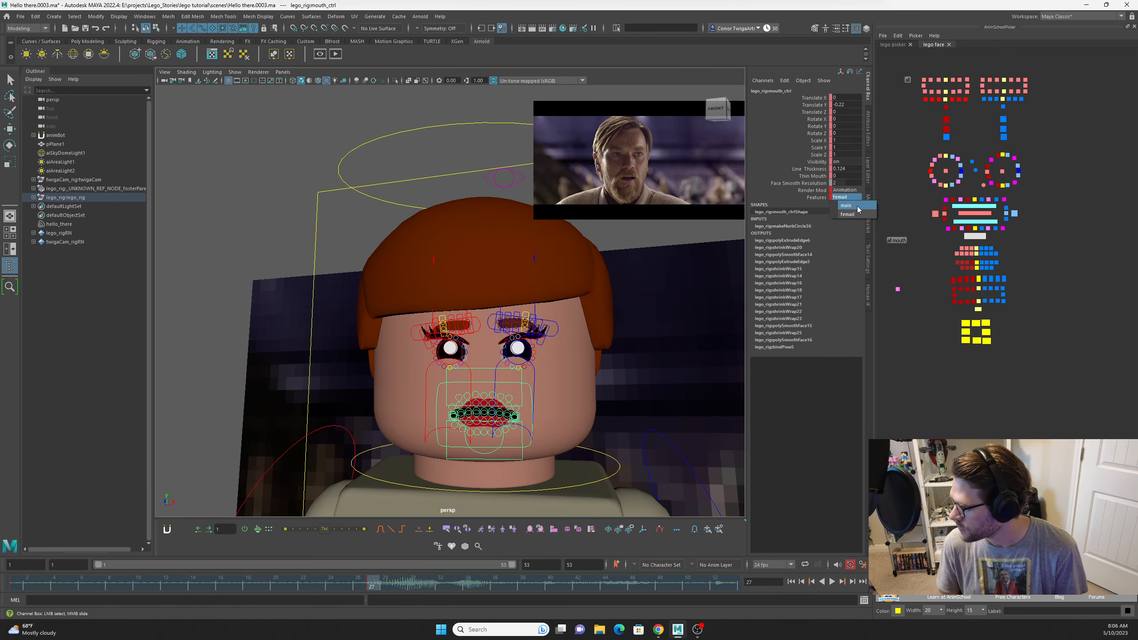
pyautogui.click(858, 209)
pyautogui.click(441, 191)
pyautogui.click(455, 181)
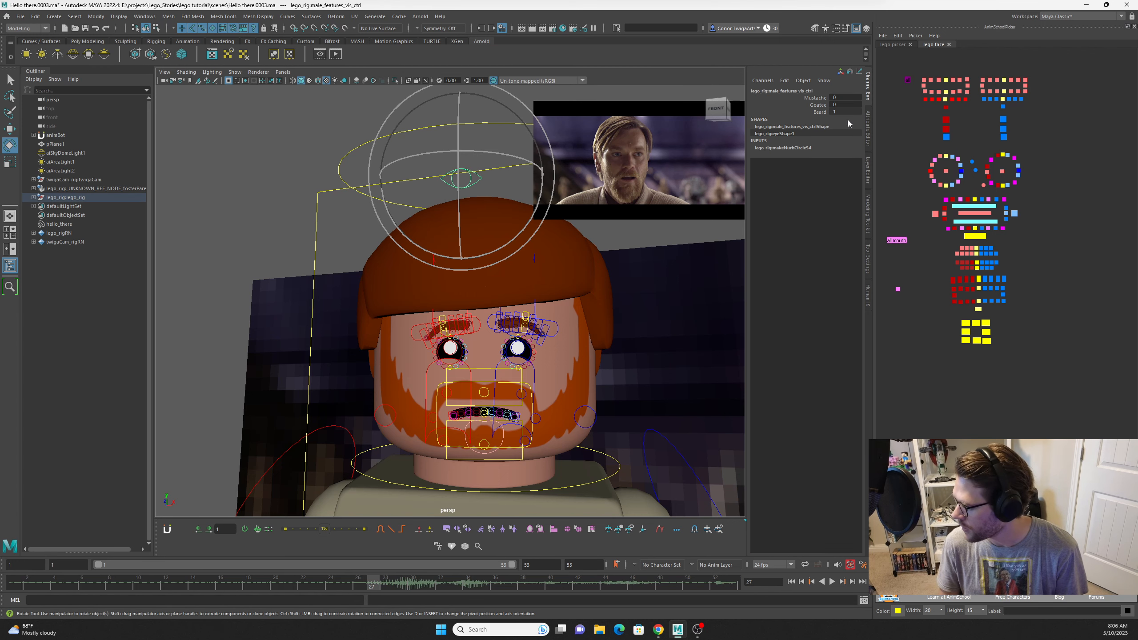
# Set the male features' Beard to 0, try Mustache at 1, and undo the mustache change.
pyautogui.doubleClick(841, 112)
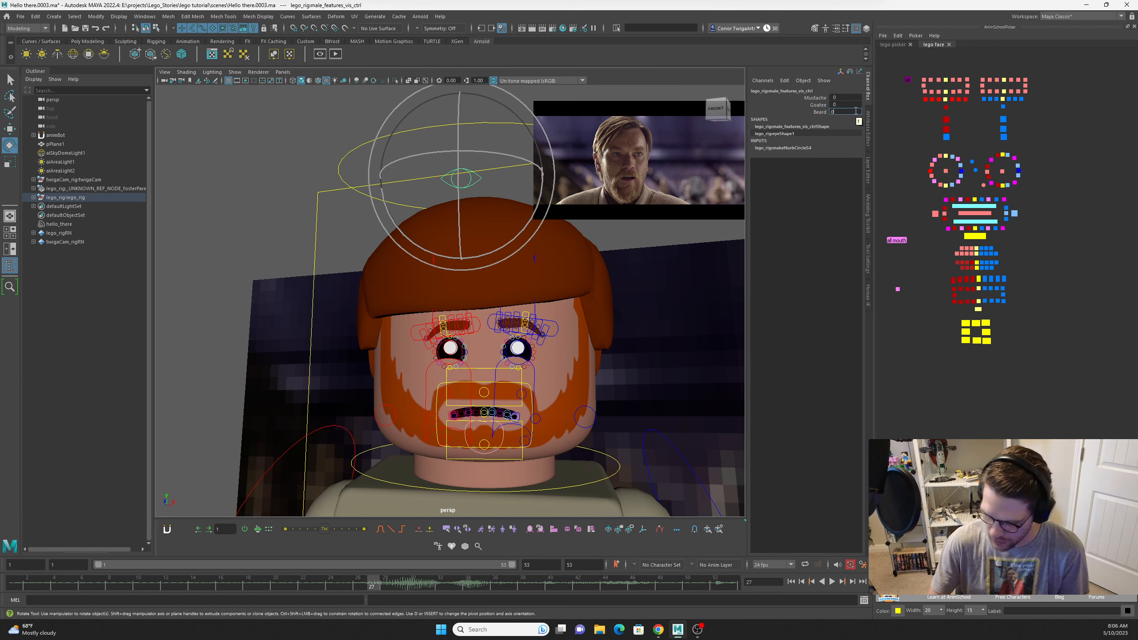
pyautogui.press('Return')
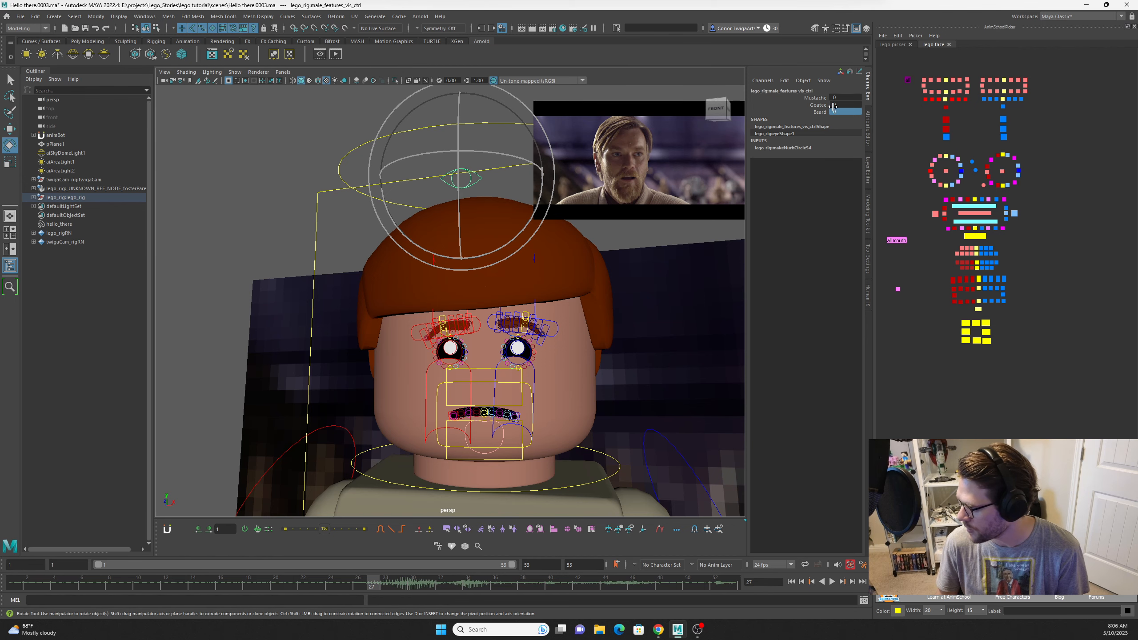
pyautogui.doubleClick(842, 97)
pyautogui.write('1')
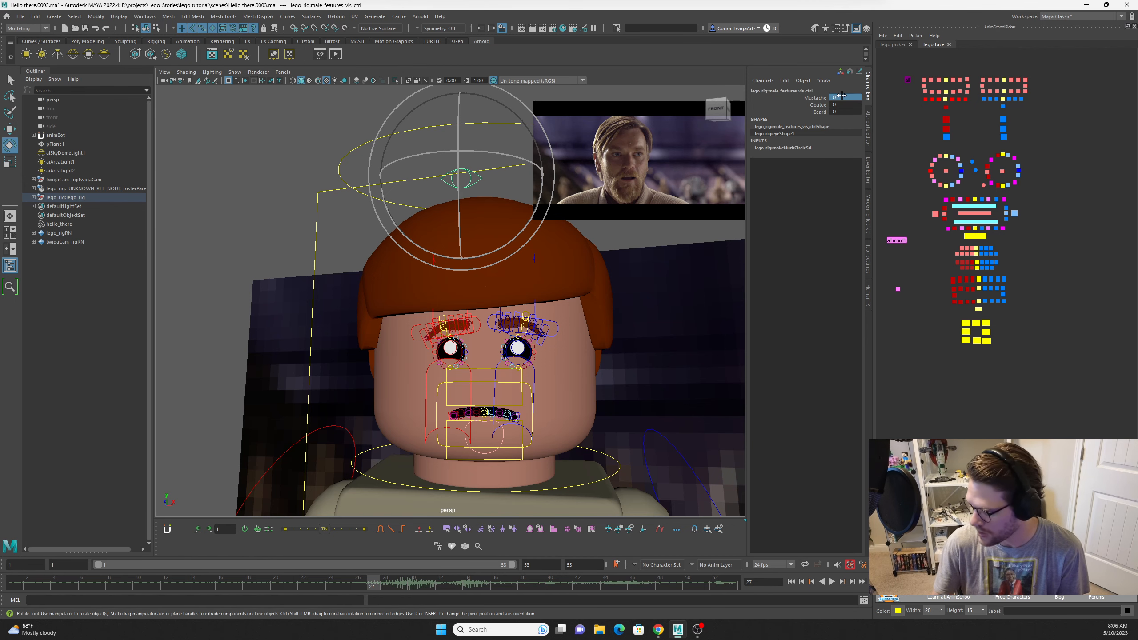
pyautogui.press('Return')
pyautogui.keyDown('alt'); pyautogui.moveTo(641, 379); pyautogui.dragTo(651, 379); pyautogui.keyUp('alt')
pyautogui.hotkey('ctrl', 'z')
pyautogui.hotkey('ctrl', 'z')
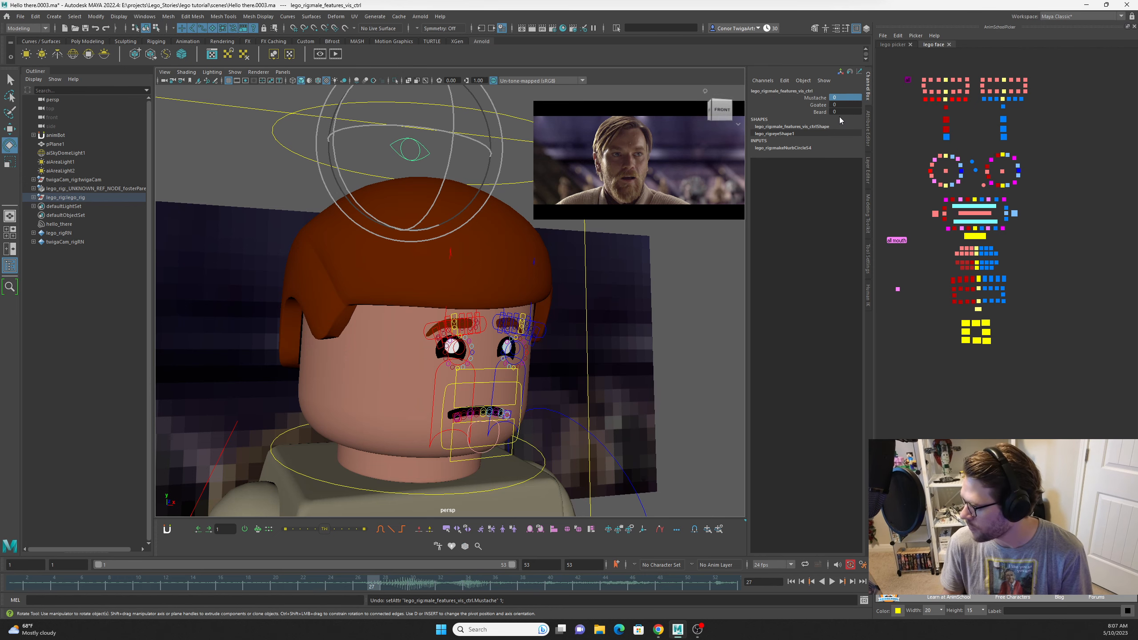
# Examine the beard controls around the mouth up close and select the mouth control.
pyautogui.moveTo(491, 364)
pyautogui.keyDown('alt'); pyautogui.mouseDown()
pyautogui.moveTo(442, 359)
pyautogui.moveTo(482, 361)
pyautogui.mouseUp(); pyautogui.keyUp('alt')
pyautogui.keyDown('alt'); pyautogui.moveTo(482, 361); pyautogui.dragTo(432, 360, button='right'); pyautogui.keyUp('alt')
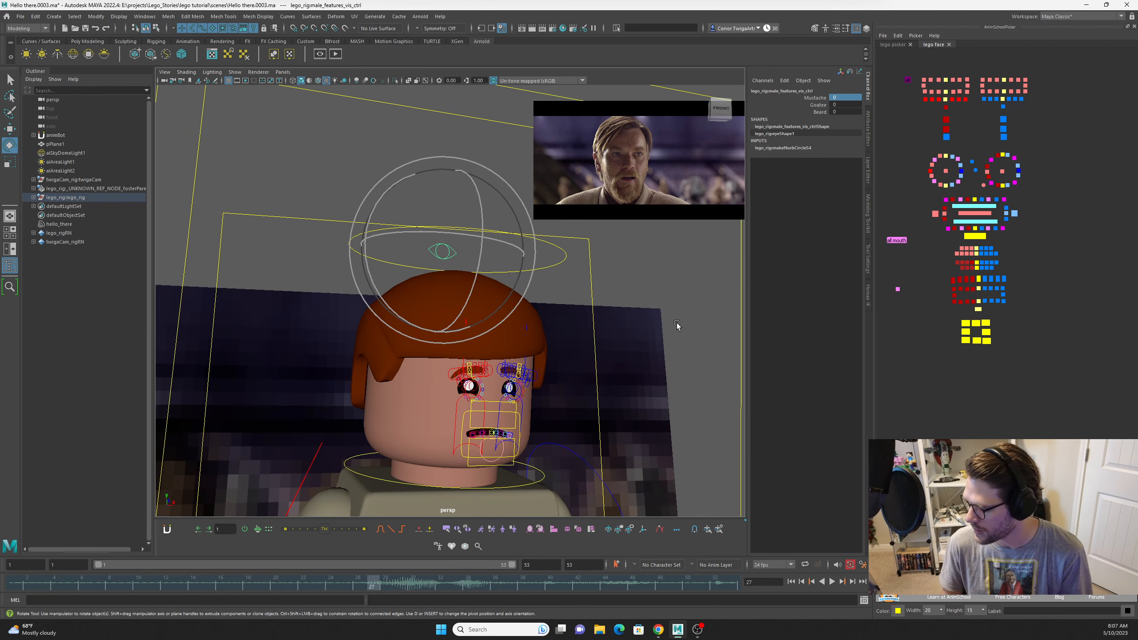
pyautogui.keyDown('alt'); pyautogui.moveTo(457, 395); pyautogui.dragTo(394, 404); pyautogui.keyUp('alt')
pyautogui.keyDown('alt'); pyautogui.moveTo(395, 404); pyautogui.dragTo(345, 314, button='middle'); pyautogui.keyUp('alt')
pyautogui.keyDown('alt'); pyautogui.moveTo(345, 314); pyautogui.dragTo(466, 320, button='right'); pyautogui.keyUp('alt')
pyautogui.click(488, 325)
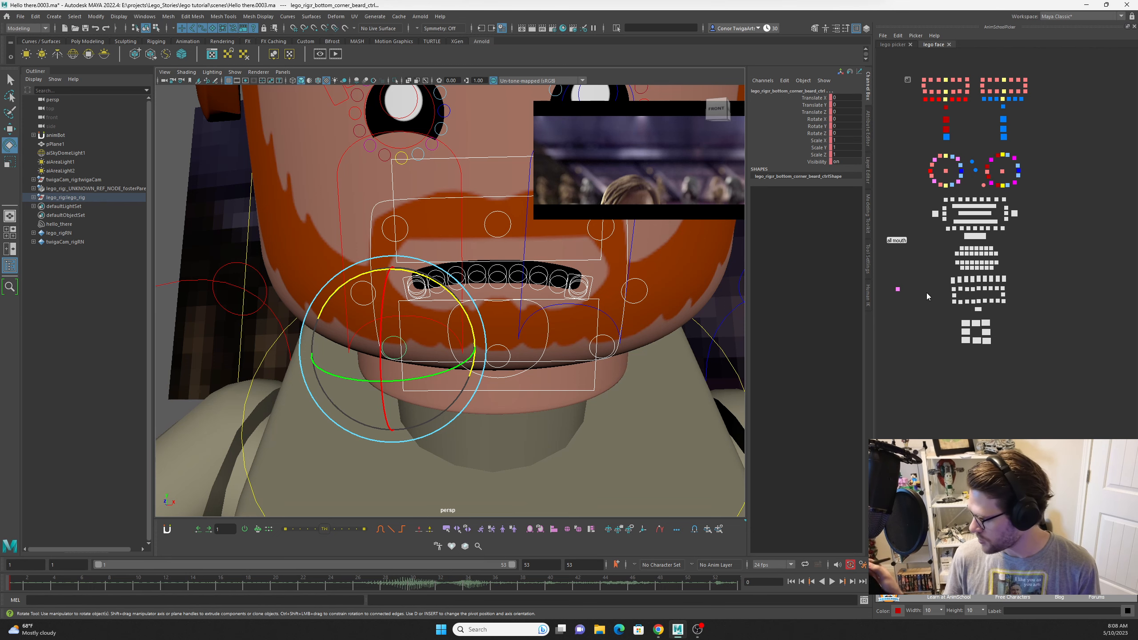
pyautogui.click(905, 255)
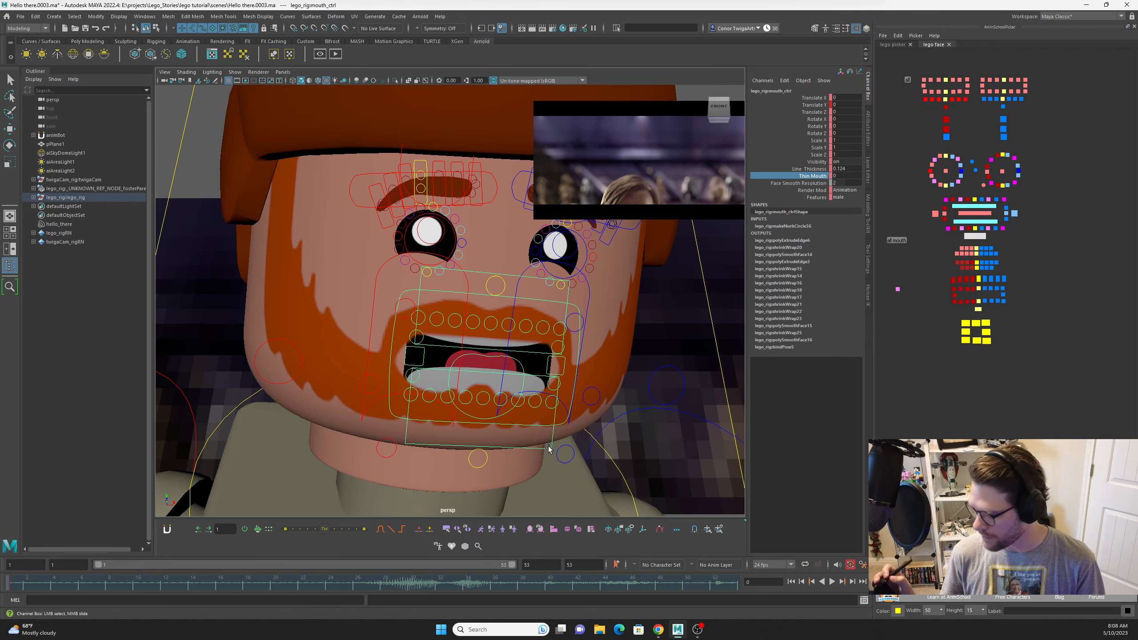
# Scrub the animation to frame 15, play it back briefly, and review the character from the side.
pyautogui.moveTo(27, 586); pyautogui.dragTo(208, 585)
pyautogui.keyDown('alt'); pyautogui.moveTo(592, 421); pyautogui.dragTo(573, 420, button='middle'); pyautogui.keyUp('alt')
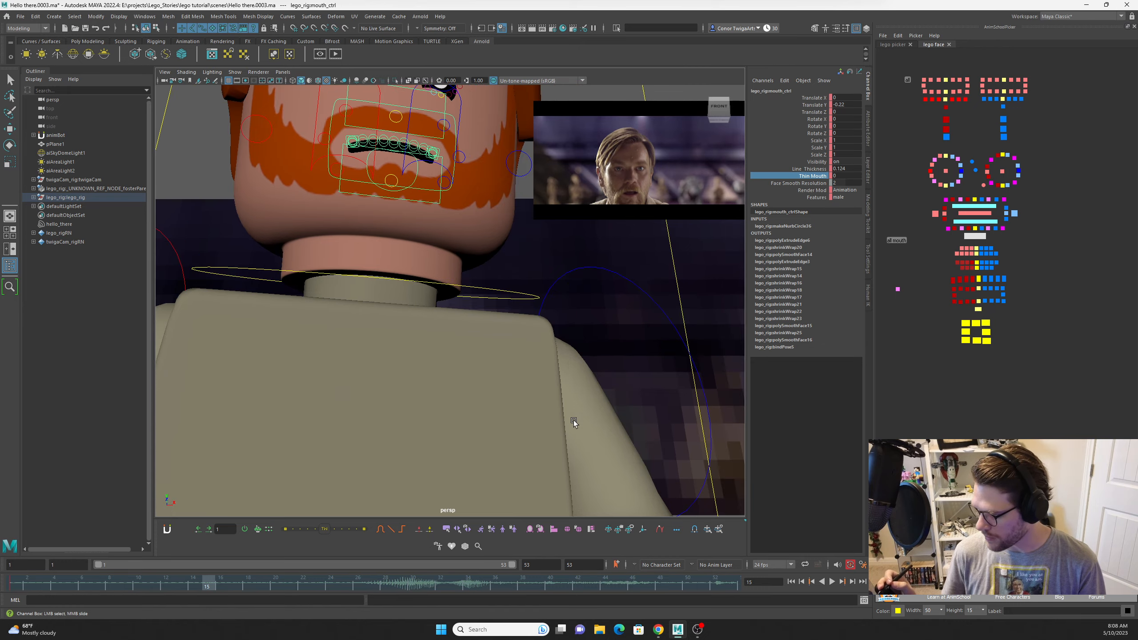
pyautogui.keyDown('alt'); pyautogui.moveTo(573, 420); pyautogui.dragTo(439, 389, button='right'); pyautogui.keyUp('alt')
pyautogui.keyDown('alt'); pyautogui.moveTo(439, 390); pyautogui.dragTo(638, 402); pyautogui.keyUp('alt')
pyautogui.hotkey('alt', 'v')
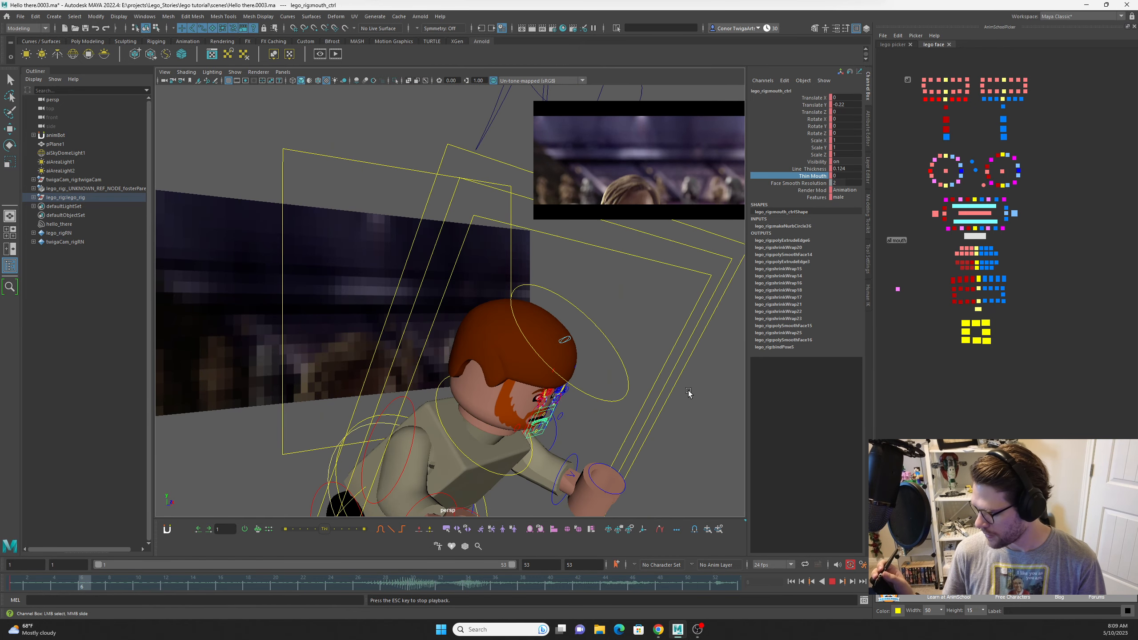
pyautogui.press('Escape')
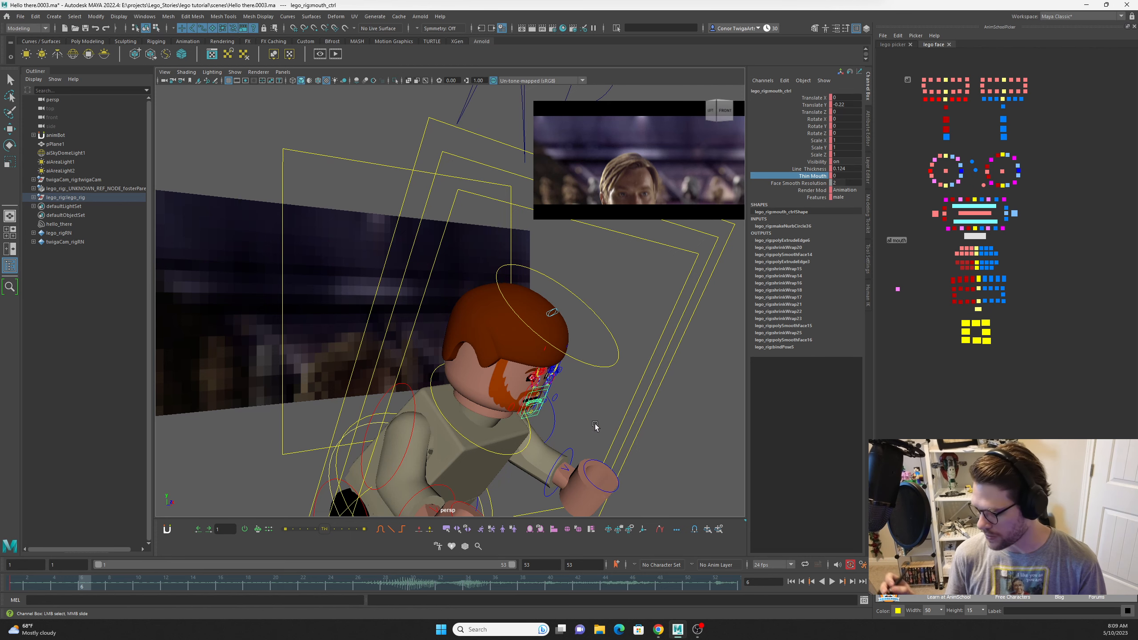
pyautogui.keyDown('alt'); pyautogui.moveTo(596, 427); pyautogui.dragTo(545, 421); pyautogui.keyUp('alt')
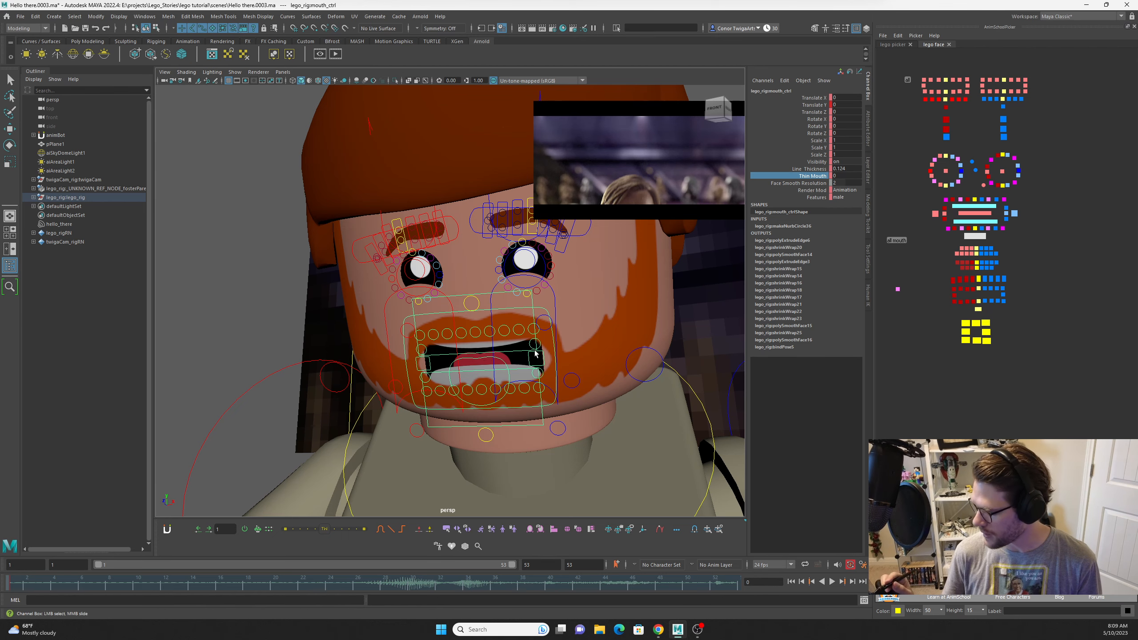
# Select the male features visibility control above the head and lower Beard to 0.
pyautogui.keyDown('alt'); pyautogui.moveTo(535, 354); pyautogui.dragTo(542, 315); pyautogui.keyUp('alt')
pyautogui.keyDown('alt'); pyautogui.moveTo(541, 315); pyautogui.dragTo(565, 340, button='right'); pyautogui.keyUp('alt')
pyautogui.keyDown('alt'); pyautogui.moveTo(584, 397); pyautogui.dragTo(573, 364); pyautogui.keyUp('alt')
pyautogui.keyDown('alt'); pyautogui.moveTo(572, 364); pyautogui.dragTo(445, 196, button='right'); pyautogui.keyUp('alt')
pyautogui.moveTo(480, 201); pyautogui.dragTo(481, 203)
pyautogui.press('e')
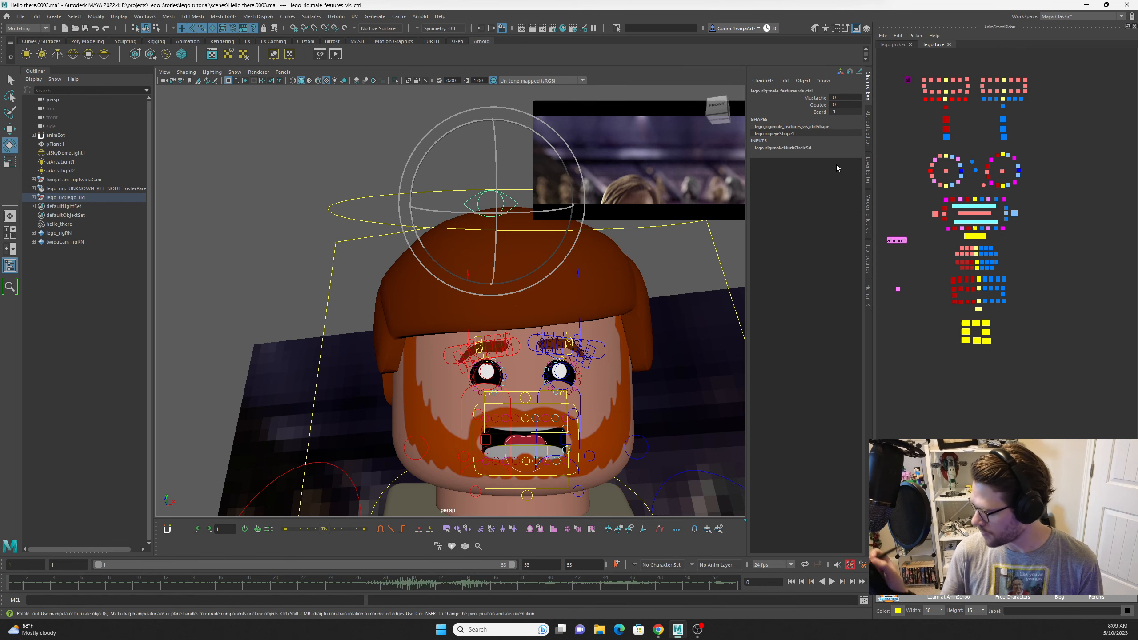
pyautogui.click(820, 112)
pyautogui.moveTo(650, 319); pyautogui.dragTo(533, 280, button='middle')
pyautogui.keyDown('alt'); pyautogui.moveTo(533, 350); pyautogui.dragTo(465, 269, button='middle'); pyautogui.keyUp('alt')
pyautogui.keyDown('alt'); pyautogui.moveTo(466, 269); pyautogui.dragTo(515, 356, button='right'); pyautogui.keyUp('alt')
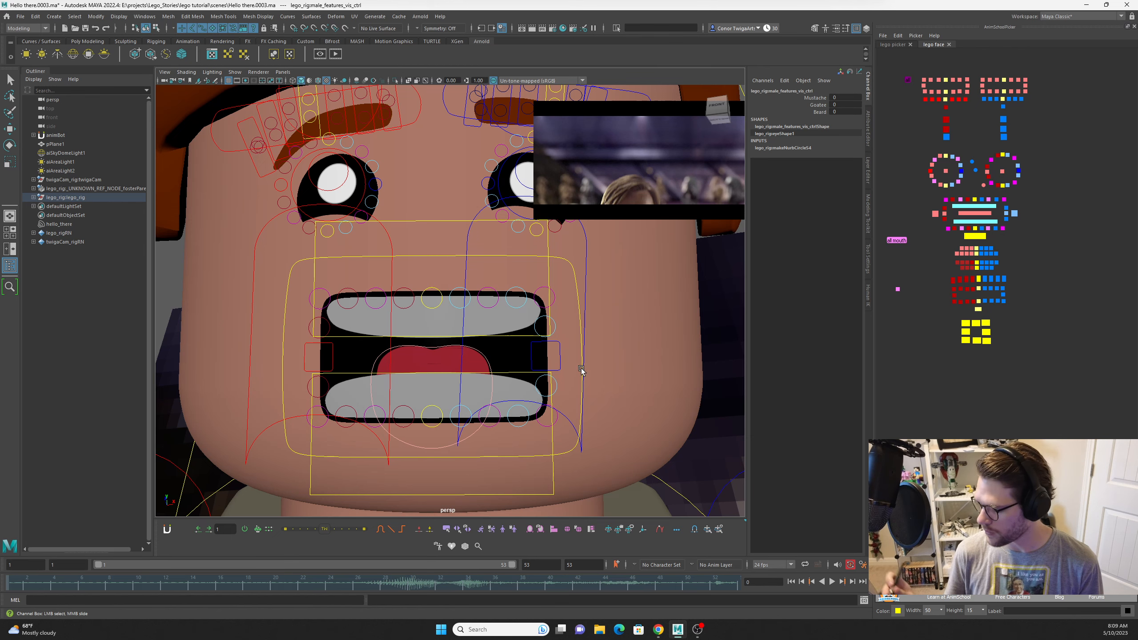
# Select a lip corner control, enable Auto Select Opposite, and clear the selection.
pyautogui.keyDown('alt'); pyautogui.moveTo(555, 390); pyautogui.dragTo(550, 357); pyautogui.keyUp('alt')
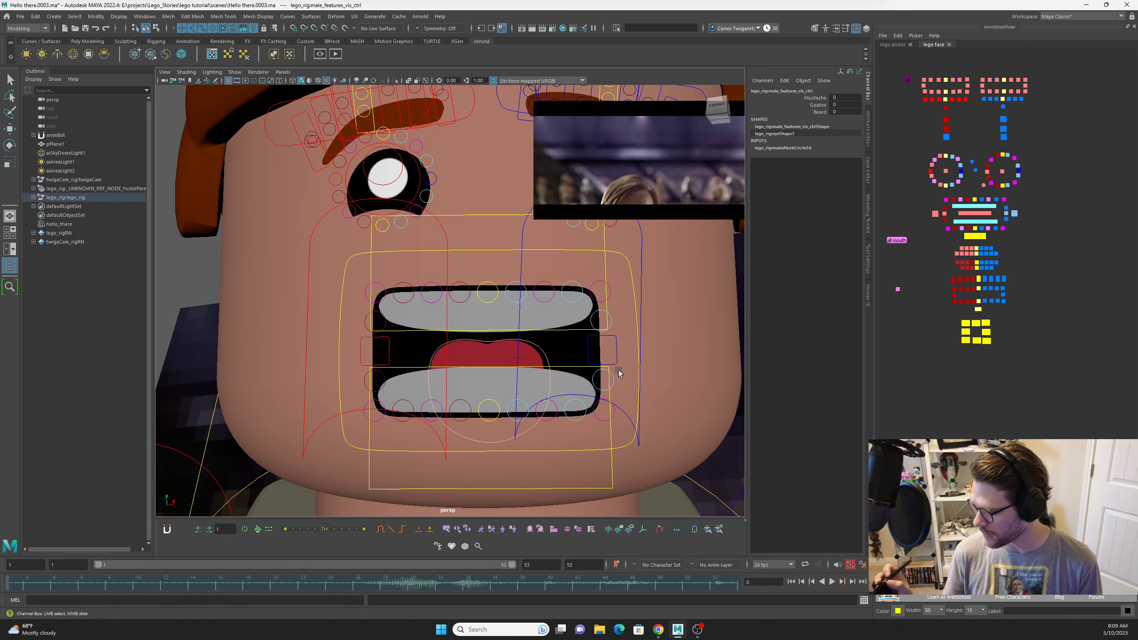
pyautogui.keyDown('alt'); pyautogui.moveTo(623, 394); pyautogui.dragTo(591, 350); pyautogui.keyUp('alt')
pyautogui.click(561, 287)
pyautogui.press('w')
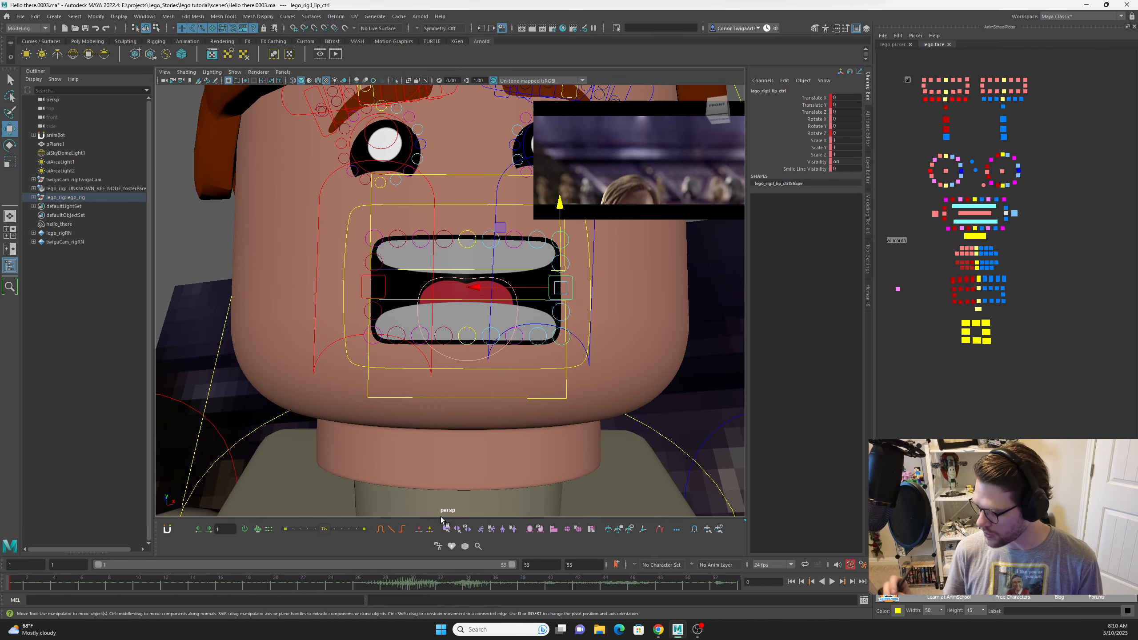
pyautogui.rightClick(447, 530)
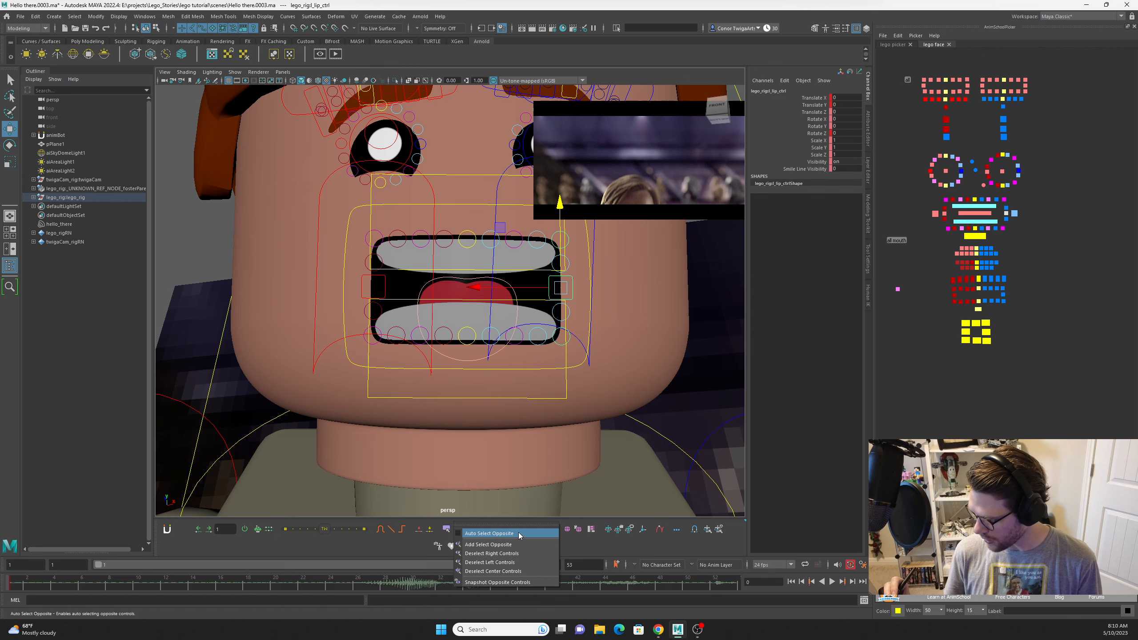
pyautogui.click(482, 534)
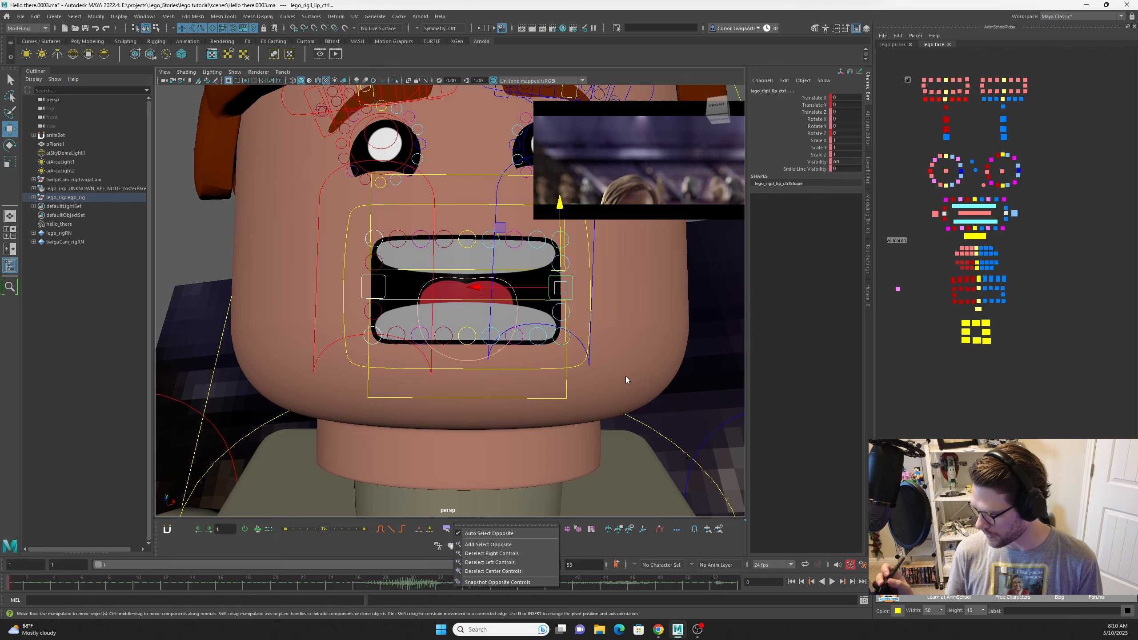
pyautogui.click(228, 349)
# Raise the mirrored lower-corner lip tweak controls to the mouth corners, at Translate Y about 0.65.
pyautogui.scroll(3, 544, 289)
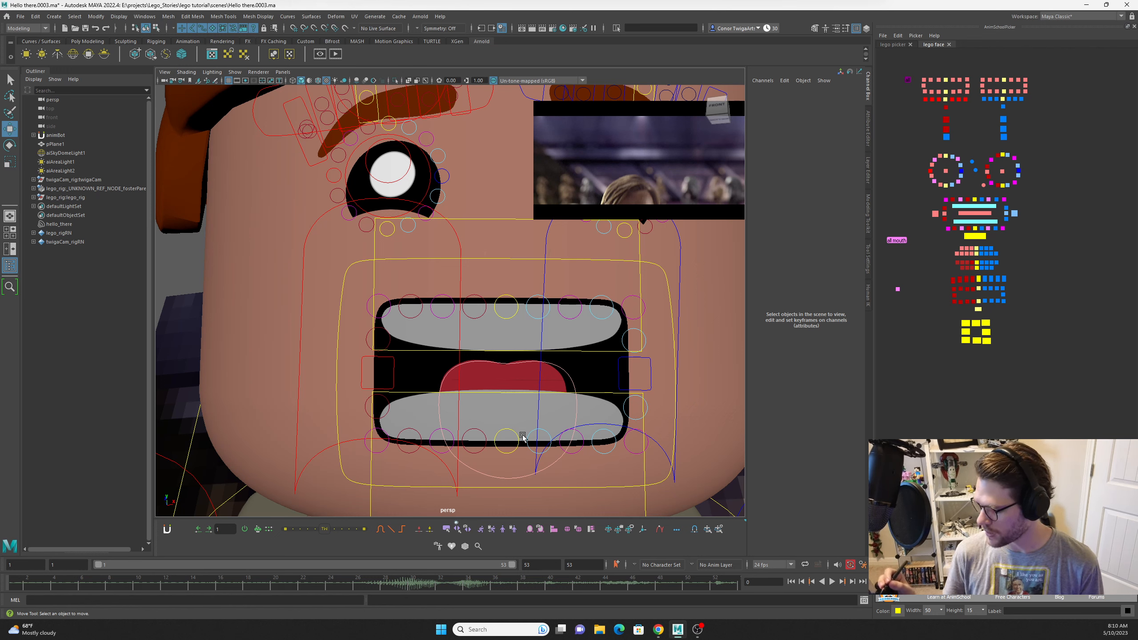
pyautogui.click(387, 453)
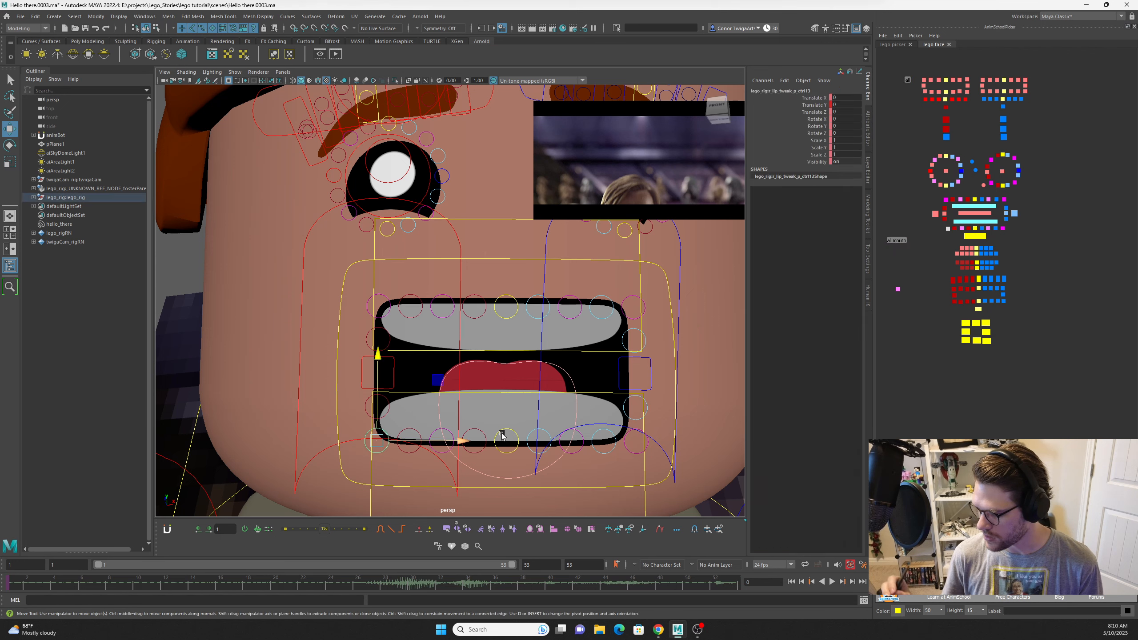
pyautogui.moveTo(380, 358); pyautogui.dragTo(386, 297)
pyautogui.scroll(5, 386, 296)
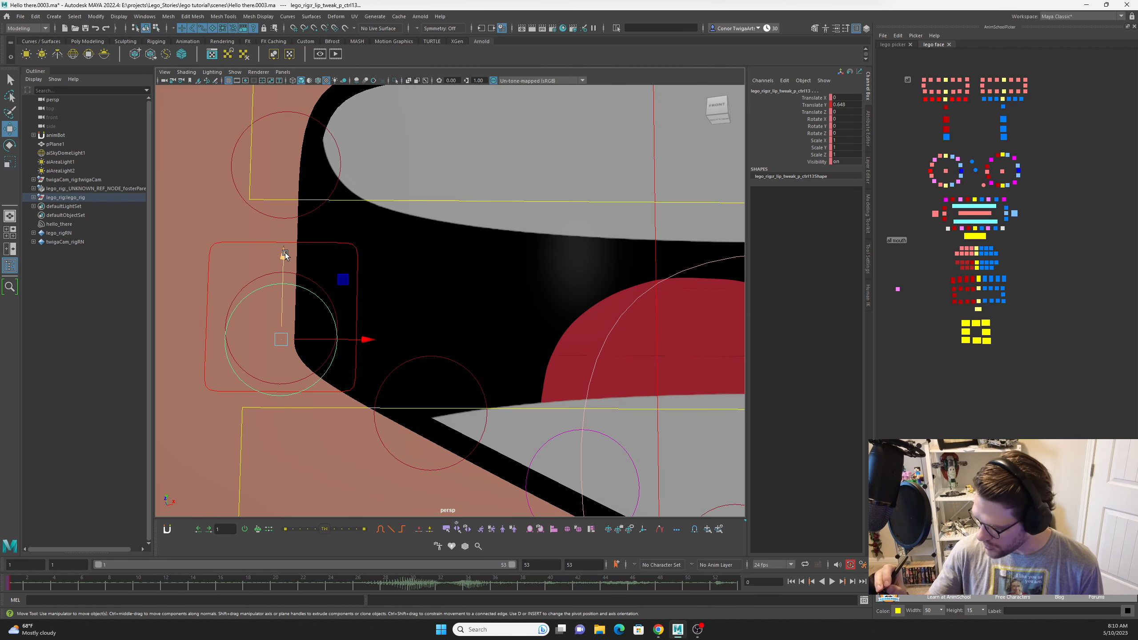
pyautogui.moveTo(285, 255); pyautogui.dragTo(283, 250)
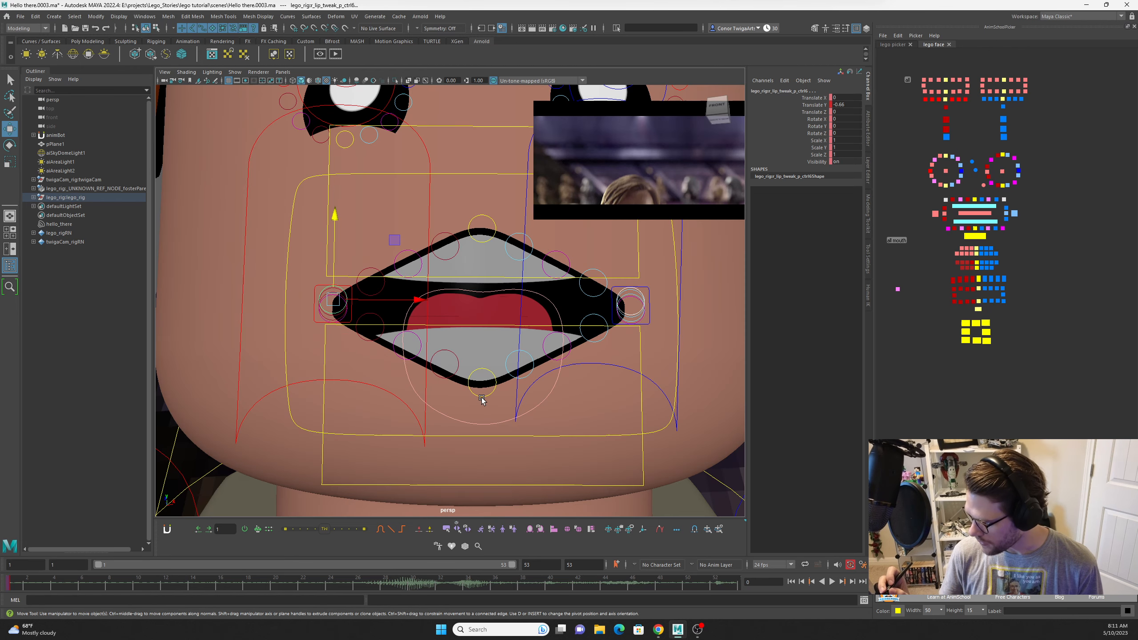
# Raise the bottom lip control to Translate Y about 0.68 and move the top lip control down toward it.
pyautogui.click(482, 396)
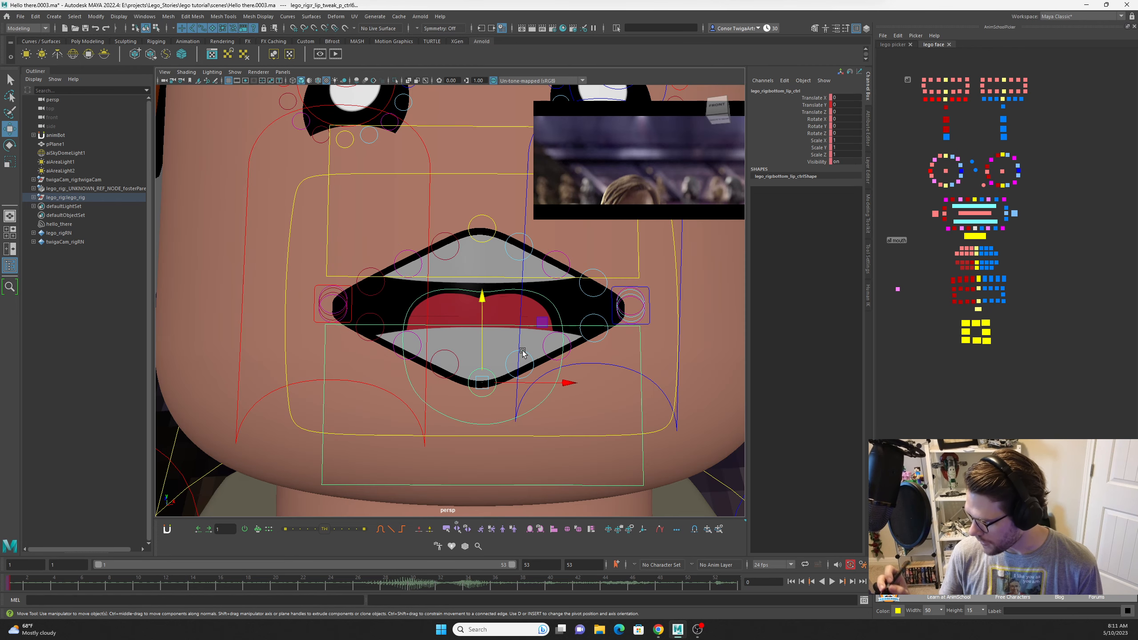
pyautogui.moveTo(485, 299); pyautogui.dragTo(482, 227)
pyautogui.click(654, 437)
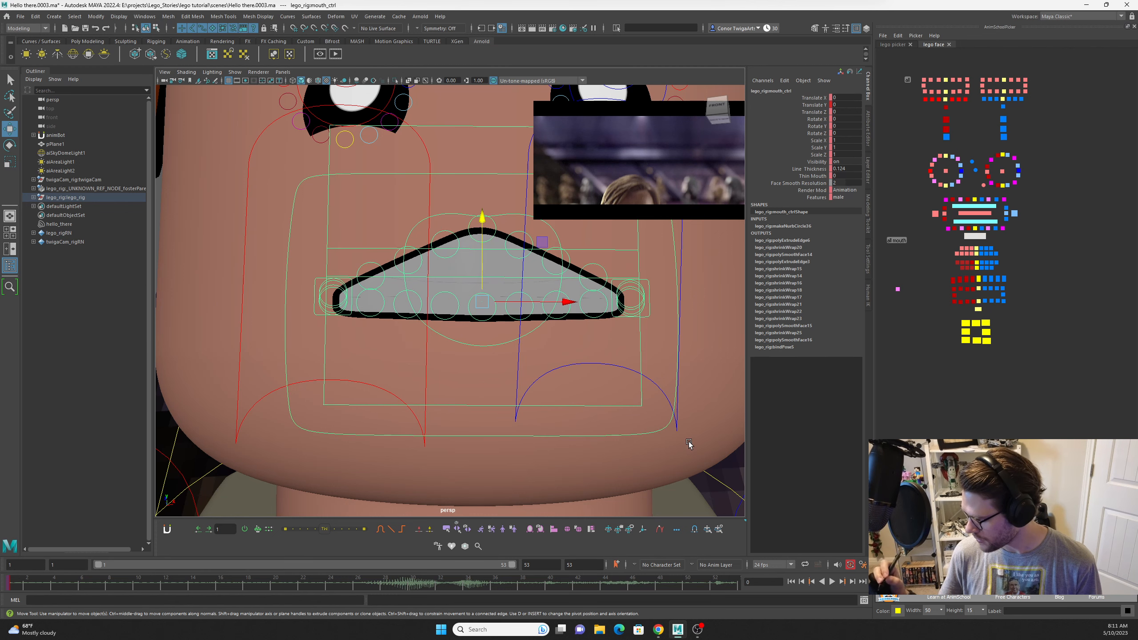
pyautogui.click(470, 221)
pyautogui.moveTo(482, 146); pyautogui.dragTo(483, 208)
# Select the bottom lip control, try moving it down, and undo the move.
pyautogui.click(466, 297)
pyautogui.hotkey('ctrl', 'z')
pyautogui.click(471, 288)
pyautogui.hotkey('ctrl', 'z')
pyautogui.click(480, 324)
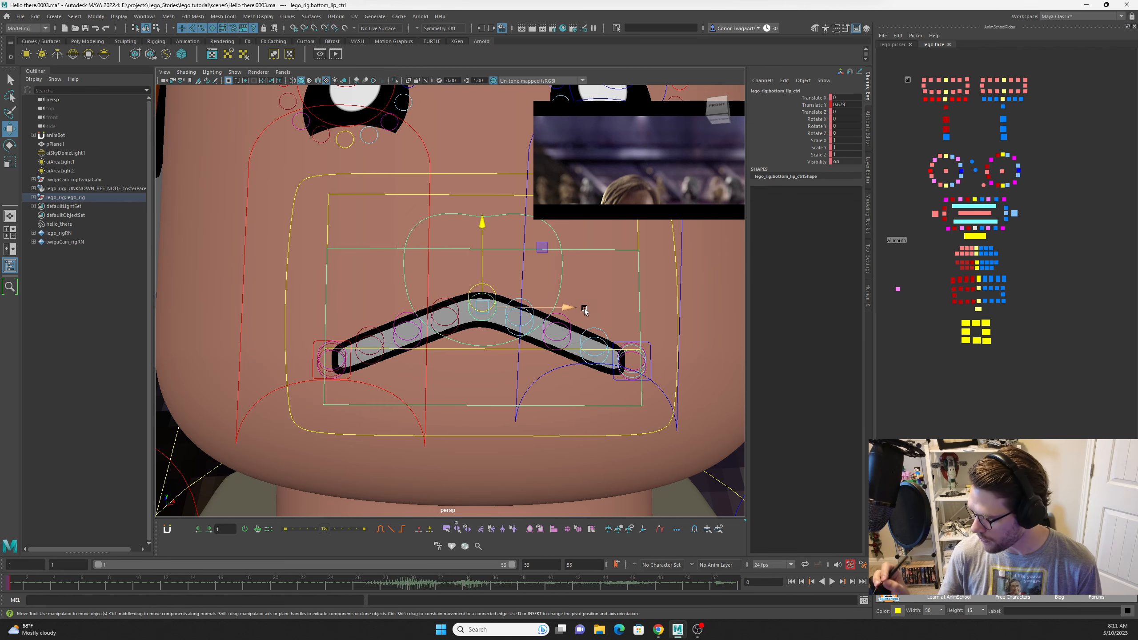
pyautogui.moveTo(483, 222); pyautogui.dragTo(483, 251)
pyautogui.hotkey('ctrl', 'z')
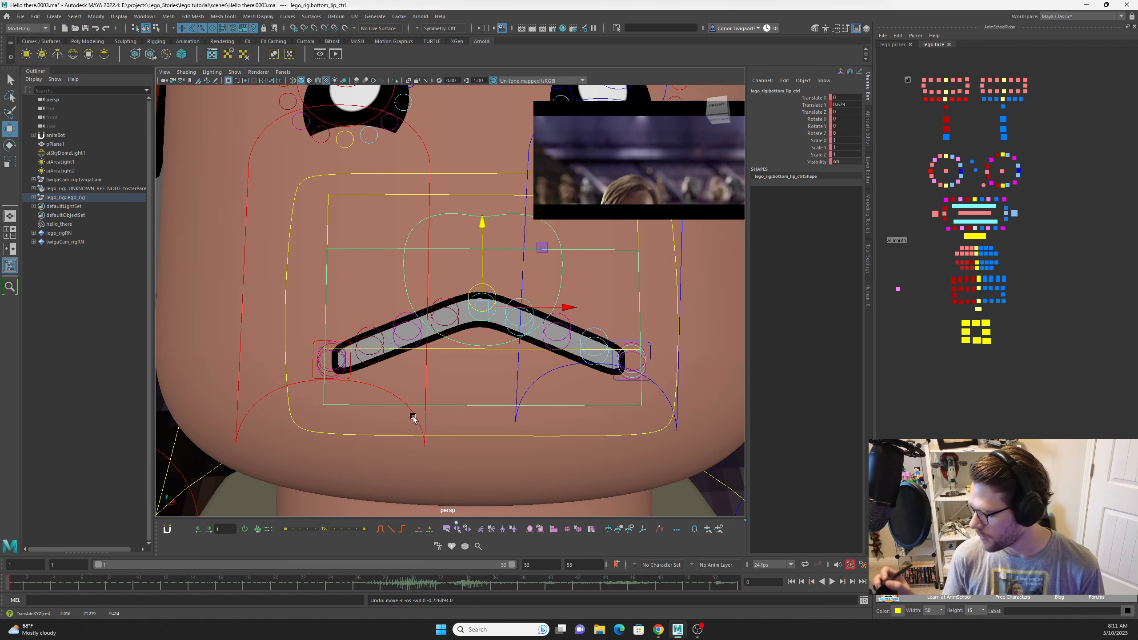
# Reposition the mirrored lip corner controls and rotate them about 12 degrees in Z to shape a downturned mouth arc.
pyautogui.click(314, 340)
pyautogui.moveTo(333, 271); pyautogui.dragTo(331, 186)
pyautogui.press('e')
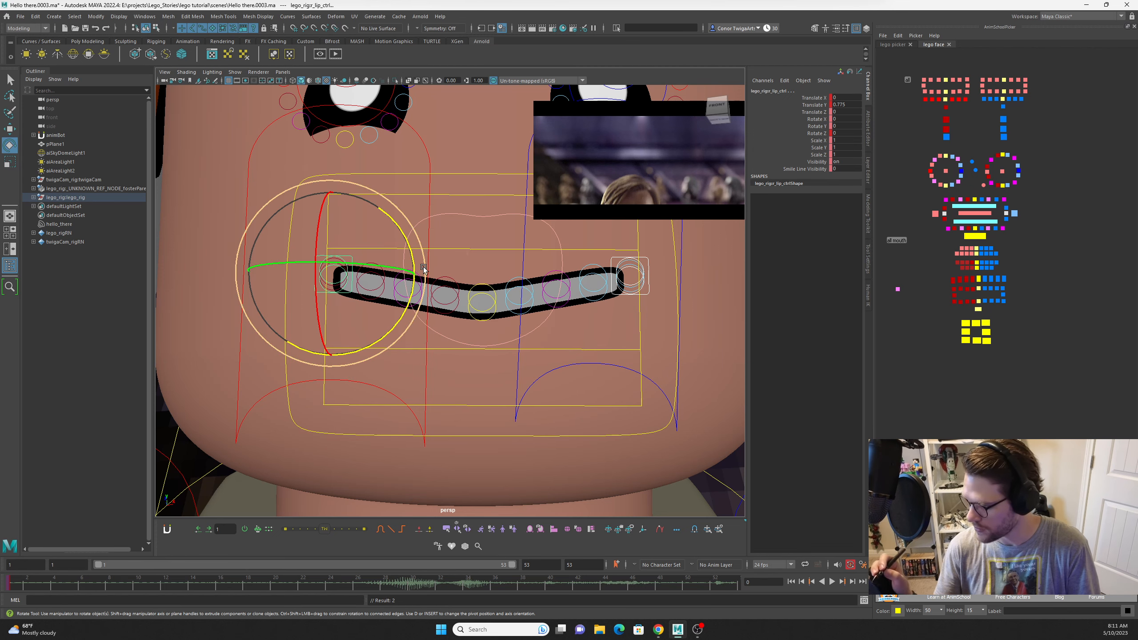
pyautogui.moveTo(405, 231); pyautogui.dragTo(398, 207)
pyautogui.moveTo(430, 362); pyautogui.dragTo(423, 384)
pyautogui.moveTo(423, 383); pyautogui.dragTo(422, 385)
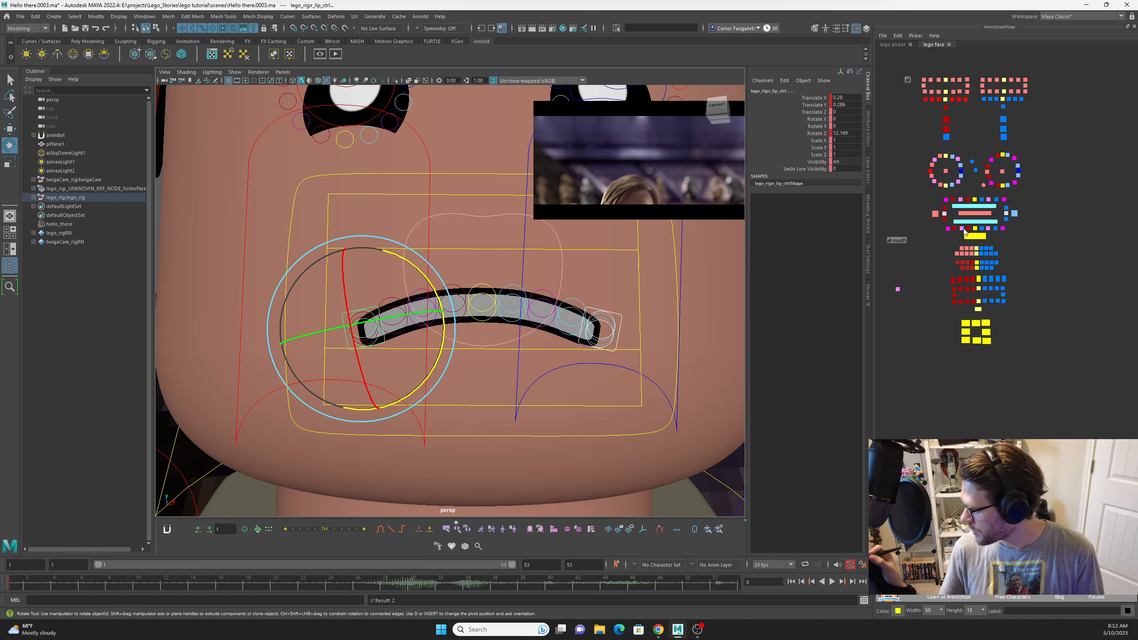
# Select the mouth control, set Thin Mouth to 1, and adjust Line Thickness.
pyautogui.click(985, 236)
pyautogui.click(812, 176)
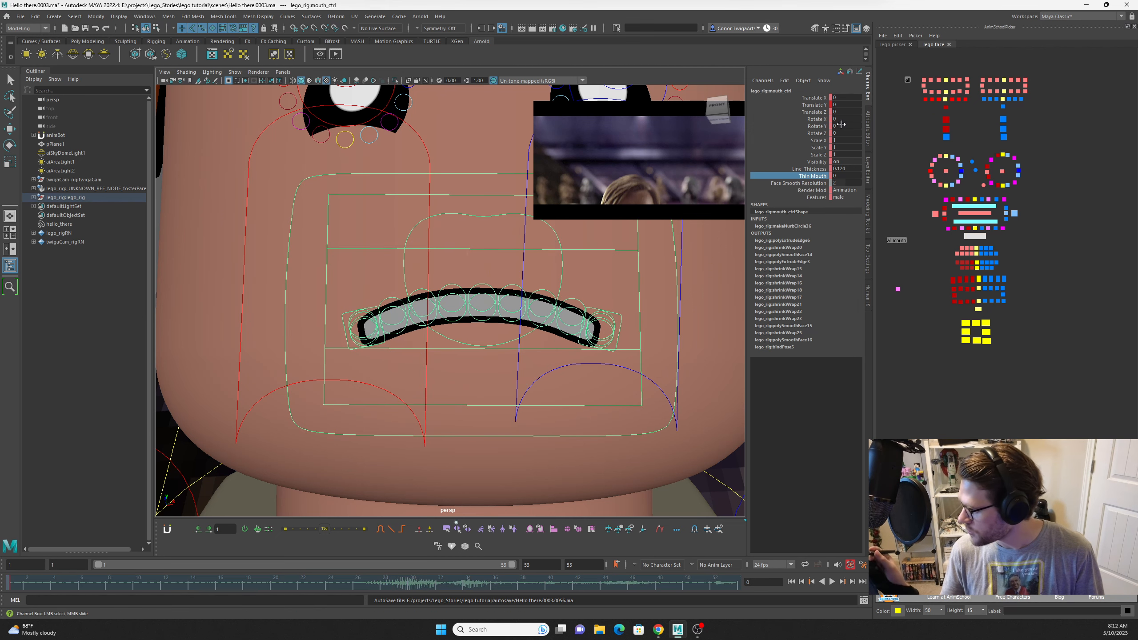
pyautogui.moveTo(616, 315); pyautogui.dragTo(643, 310, button='middle')
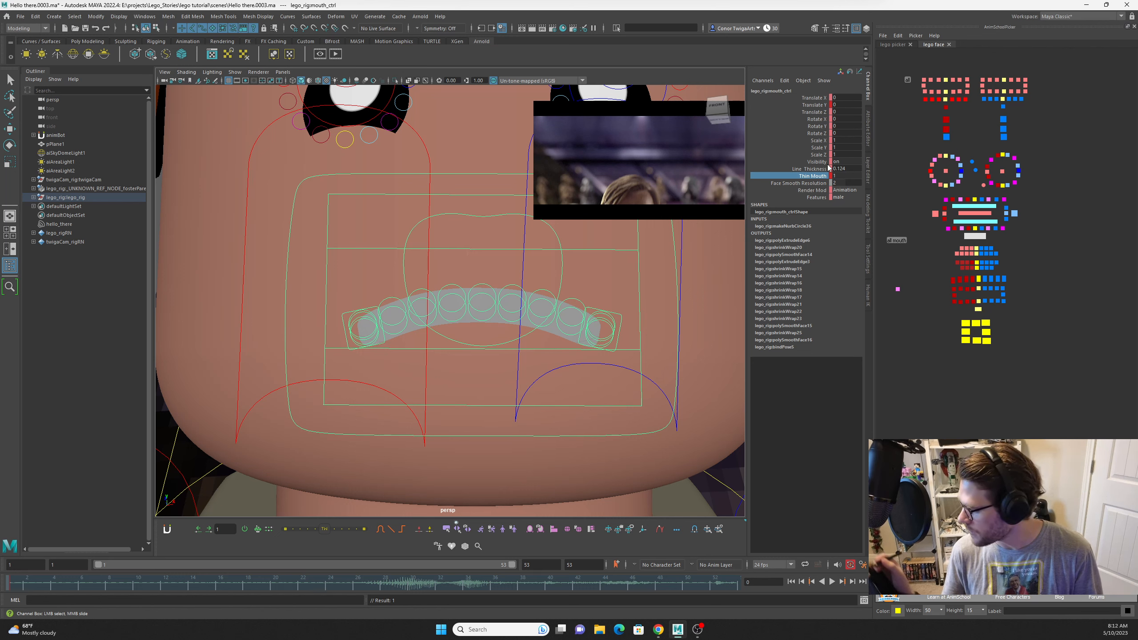
pyautogui.moveTo(812, 169); pyautogui.dragTo(453, 321, button='middle')
# Select the mouth geometry and inspect its wireframe up close along the lip outline.
pyautogui.click(467, 322)
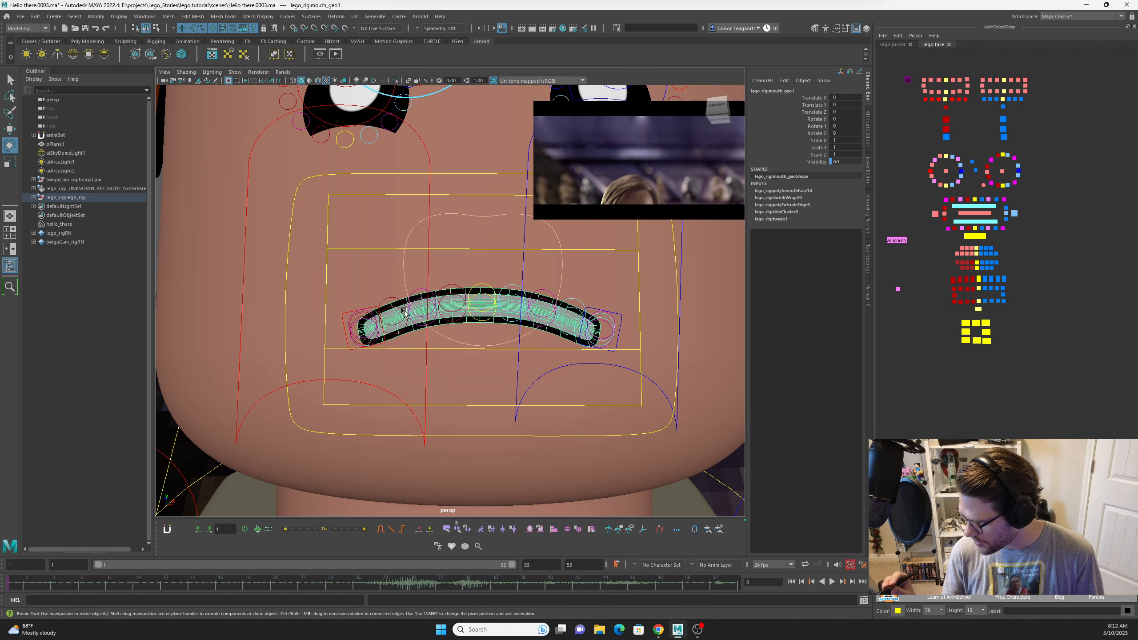
pyautogui.scroll(5, 405, 312)
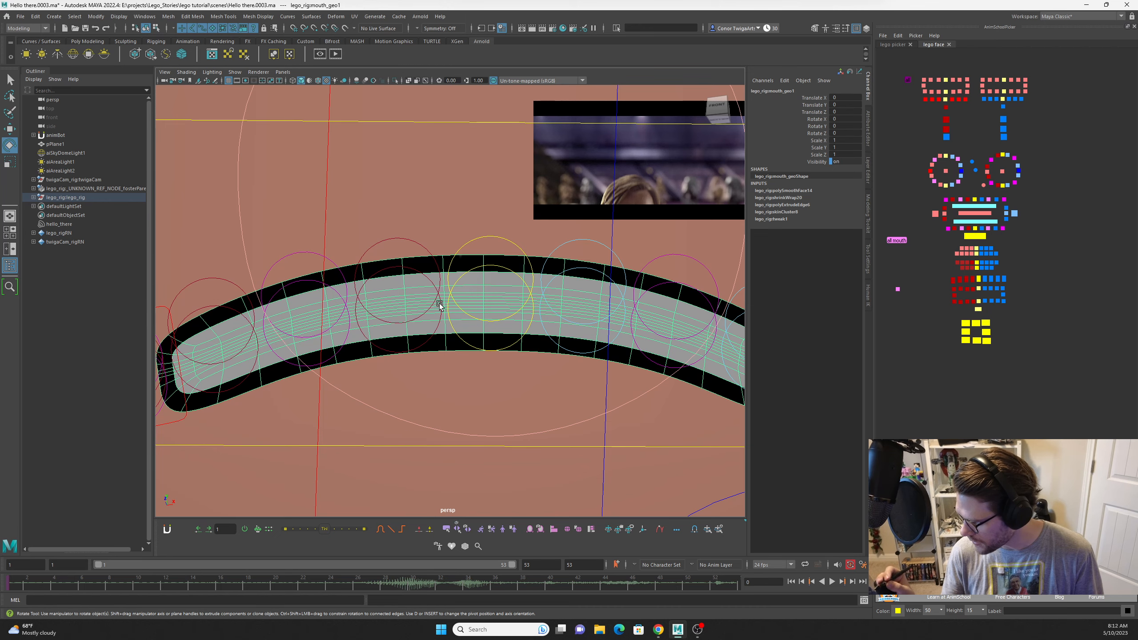
pyautogui.press('f')
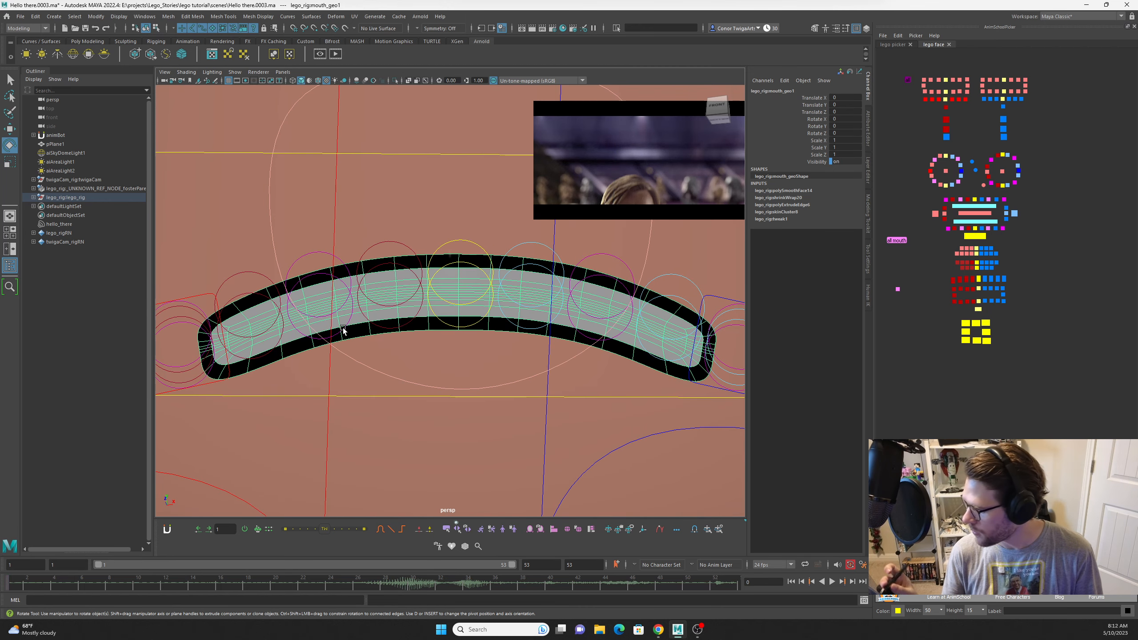
pyautogui.scroll(-4, 672, 341)
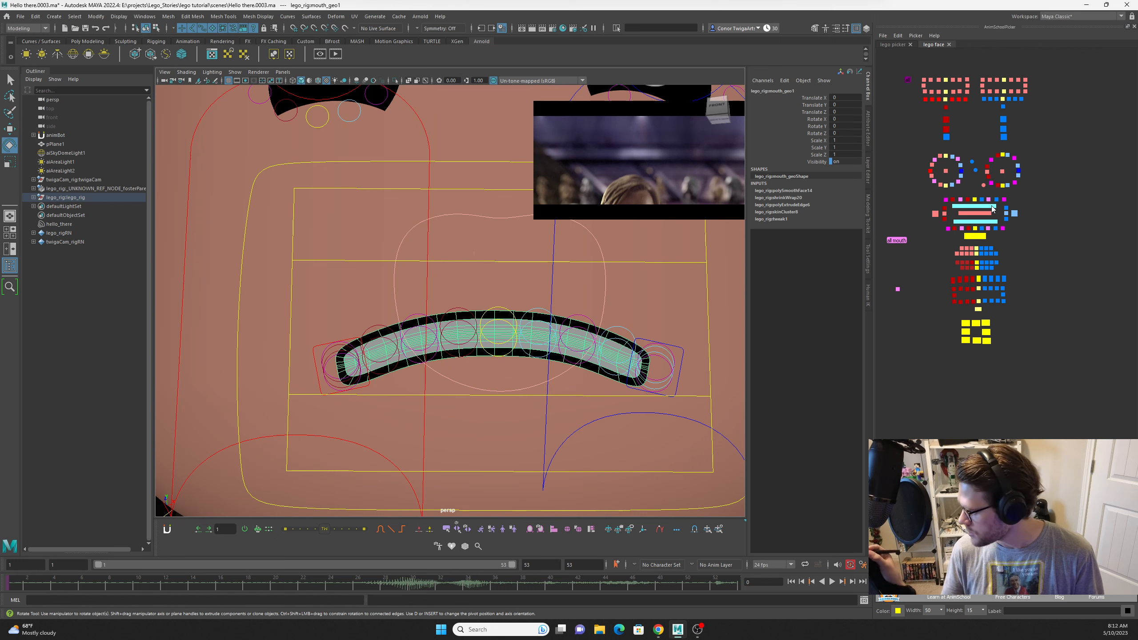
# Set Thin Mouth to 1 on the mouth control, check the mouth geometry, and try adjusting Line Thickness.
pyautogui.click(975, 235)
pyautogui.click(823, 176)
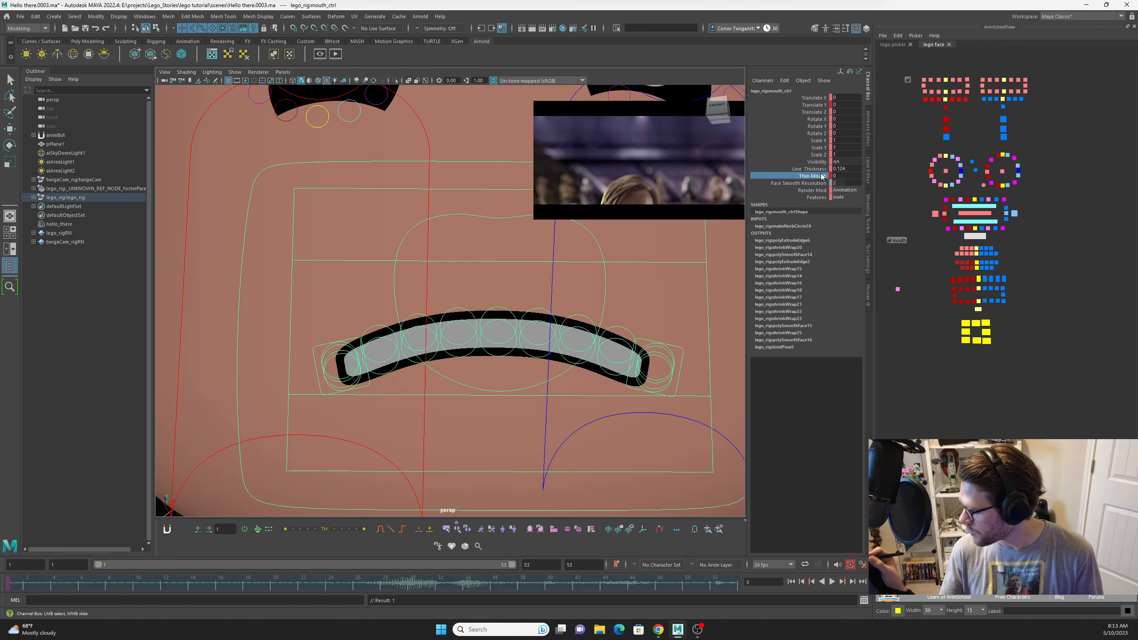
pyautogui.click(586, 343)
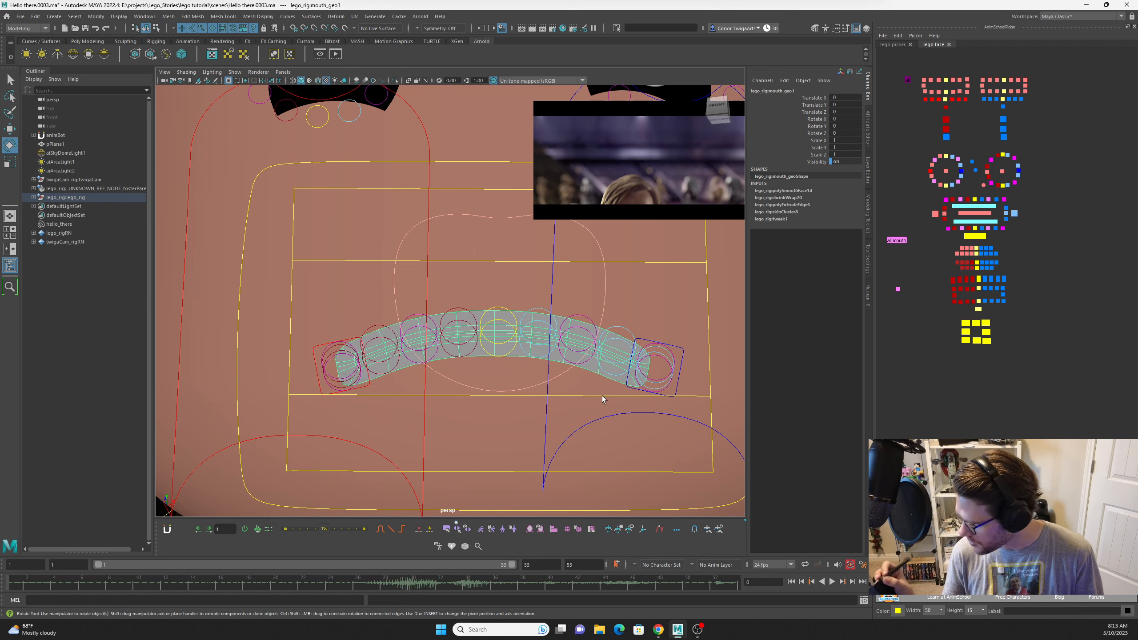
pyautogui.click(332, 394)
pyautogui.click(809, 168)
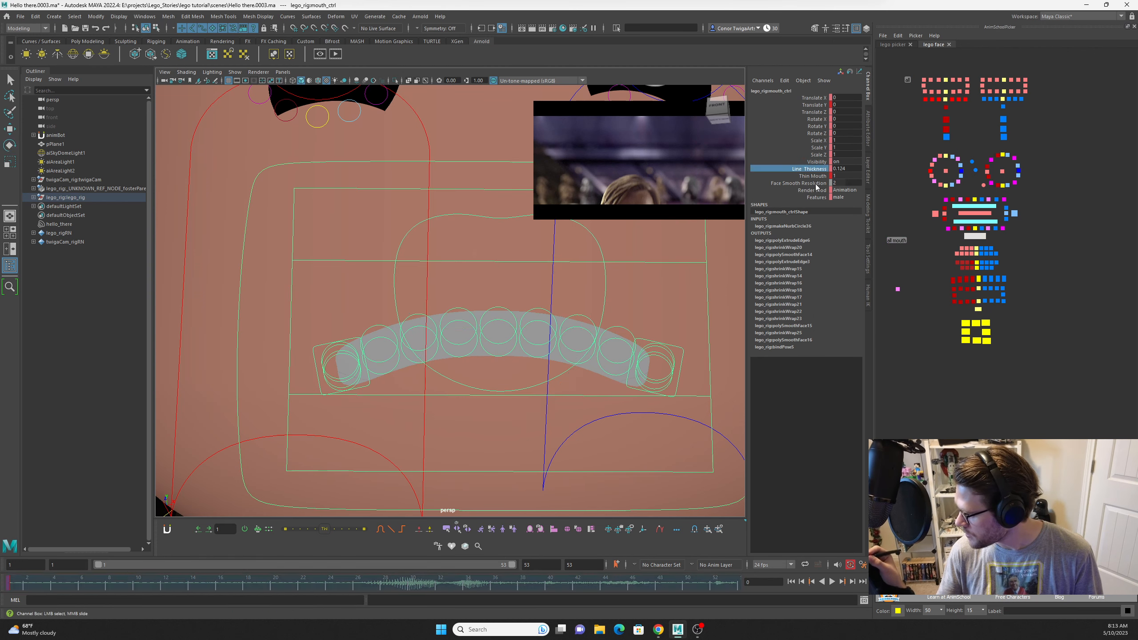
pyautogui.moveTo(672, 320); pyautogui.dragTo(645, 330, button='middle')
# Go to frame 24 and move the bottom lip control down to open the mouth.
pyautogui.keyDown('alt'); pyautogui.moveTo(656, 326); pyautogui.dragTo(562, 269, button='right'); pyautogui.keyUp('alt')
pyautogui.keyDown('alt'); pyautogui.moveTo(563, 269); pyautogui.dragTo(627, 333, button='middle'); pyautogui.keyUp('alt')
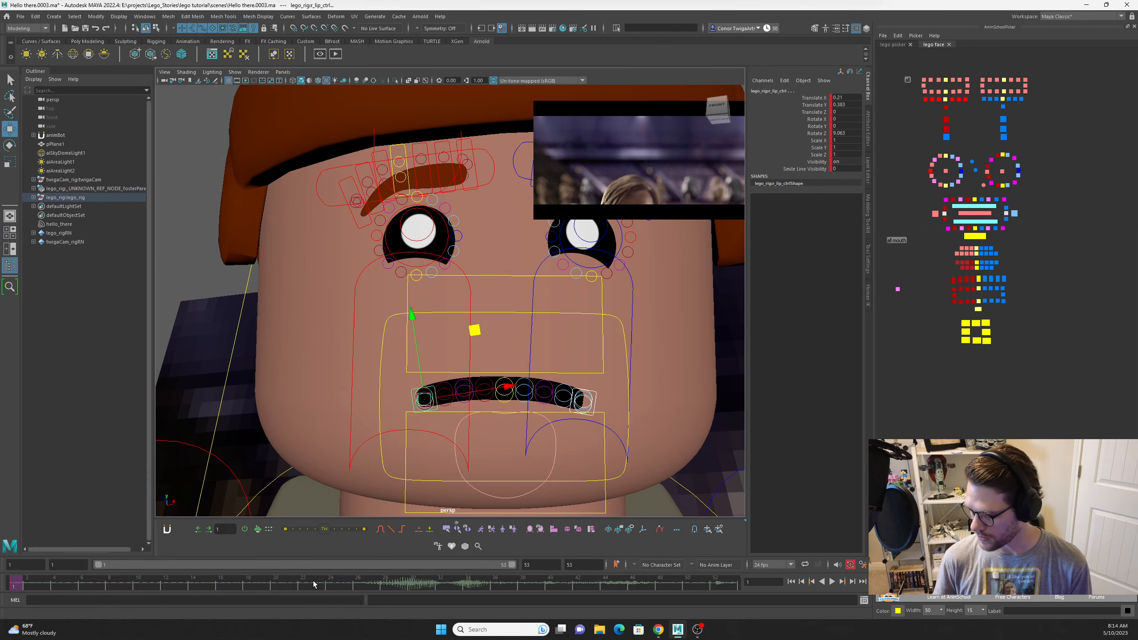
pyautogui.moveTo(314, 585)
pyautogui.mouseDown()
pyautogui.moveTo(443, 575)
pyautogui.moveTo(562, 587)
pyautogui.moveTo(292, 590)
pyautogui.moveTo(333, 587)
pyautogui.mouseUp()
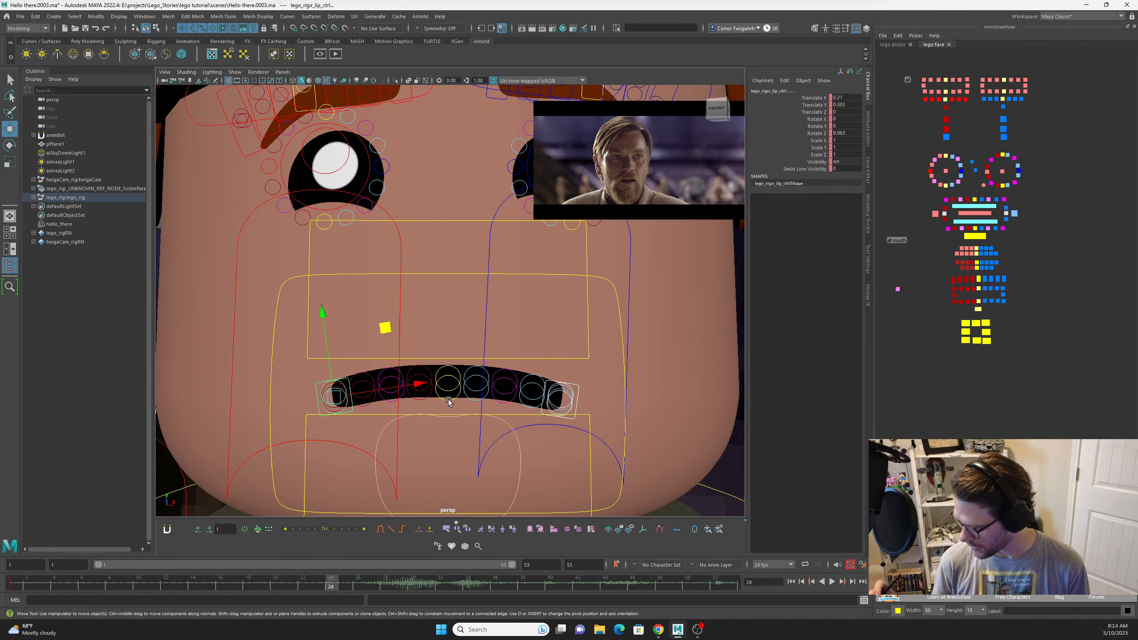
pyautogui.click(448, 402)
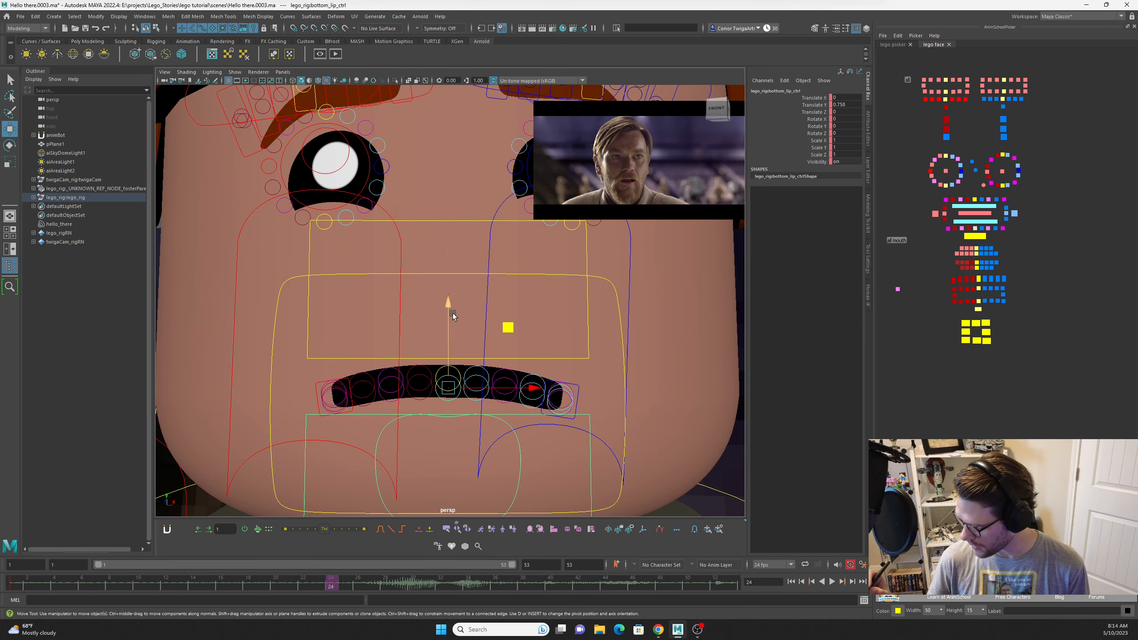
pyautogui.moveTo(452, 312); pyautogui.dragTo(449, 342)
# Rotate the mirrored lip corner tweak controls about -32 degrees in Z to smooth the corners of the open mouth.
pyautogui.keyDown('alt'); pyautogui.moveTo(665, 275); pyautogui.dragTo(642, 341, button='middle'); pyautogui.keyUp('alt')
pyautogui.keyDown('alt'); pyautogui.moveTo(642, 342); pyautogui.dragTo(345, 277, button='right'); pyautogui.keyUp('alt')
pyautogui.keyDown('alt'); pyautogui.moveTo(345, 277); pyautogui.dragTo(588, 313, button='middle'); pyautogui.keyUp('alt')
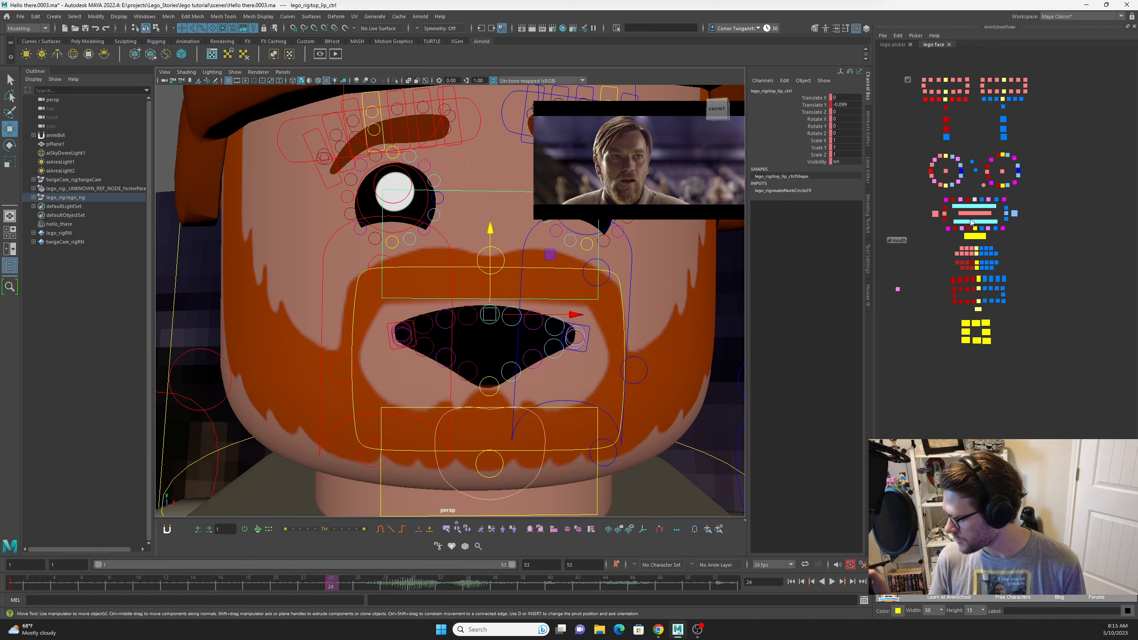
pyautogui.scroll(6, 414, 345)
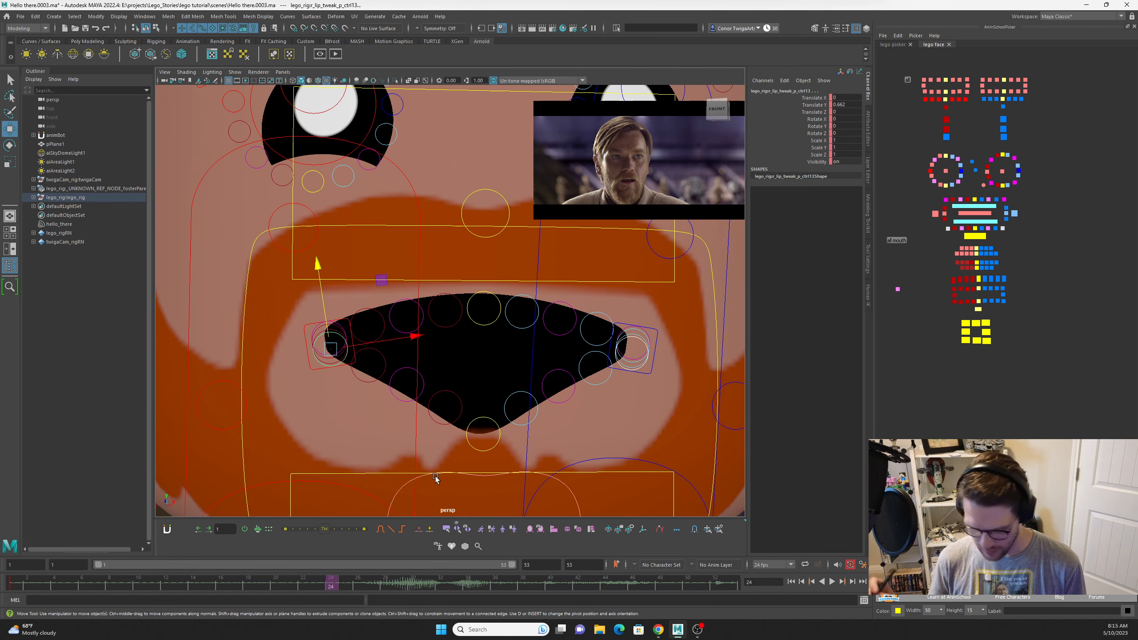
pyautogui.press('e')
pyautogui.moveTo(408, 360); pyautogui.dragTo(396, 396)
pyautogui.keyDown('alt'); pyautogui.moveTo(396, 396); pyautogui.dragTo(418, 377, button='middle'); pyautogui.keyUp('alt')
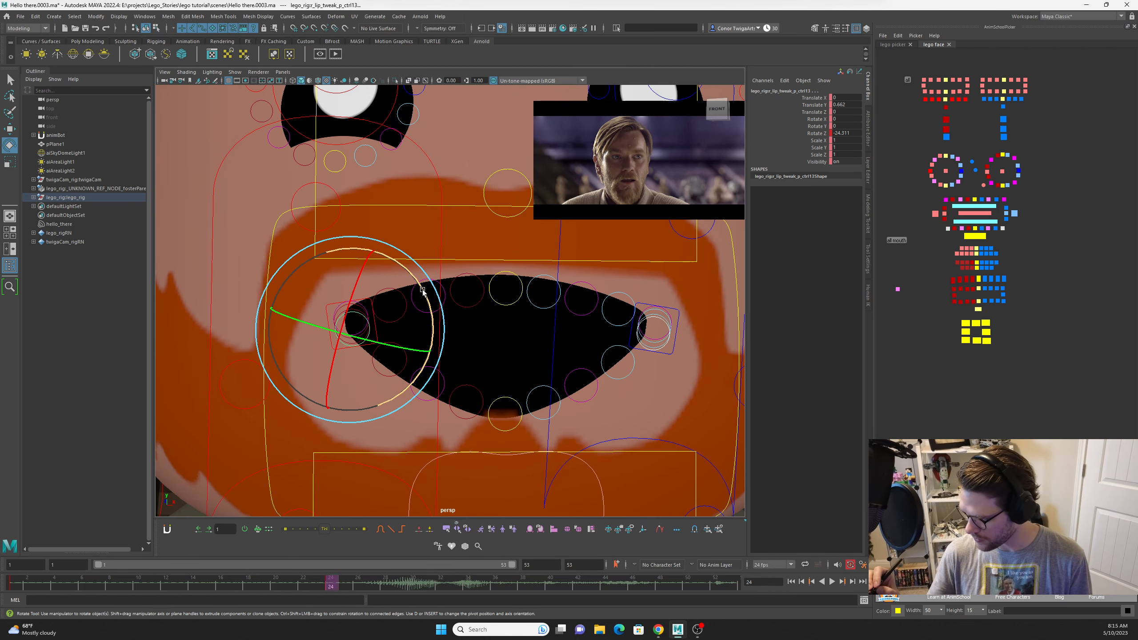
pyautogui.moveTo(418, 376); pyautogui.dragTo(425, 362)
# Select the bottom lip control and raise it to make the mouth opening shallower.
pyautogui.scroll(6, 495, 354)
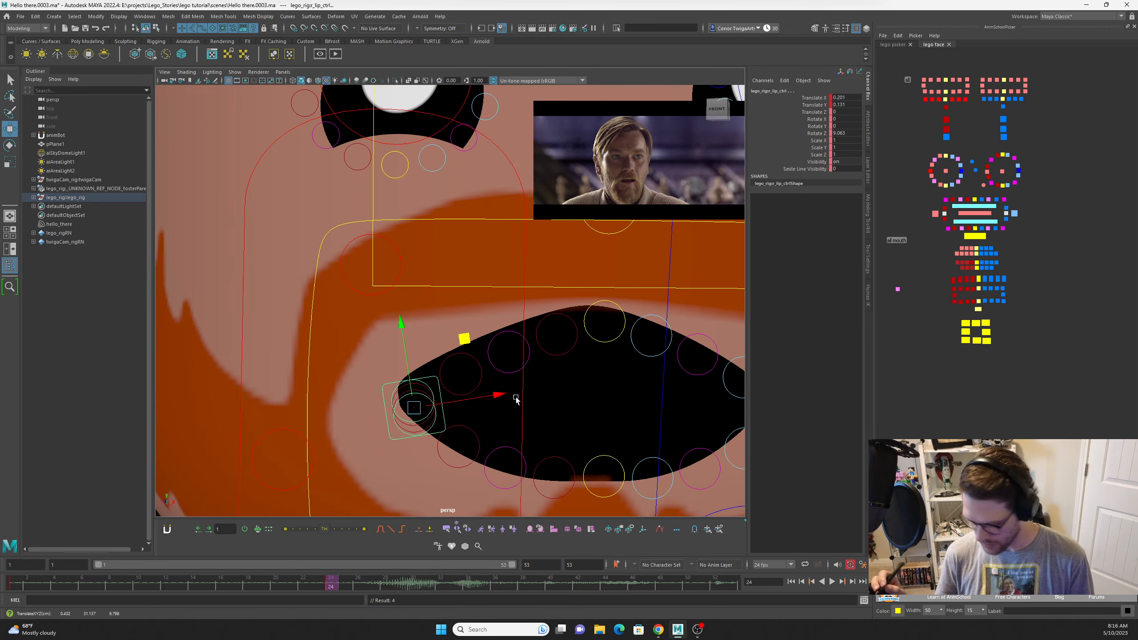
pyautogui.click(527, 409)
pyautogui.moveTo(528, 313); pyautogui.dragTo(532, 300)
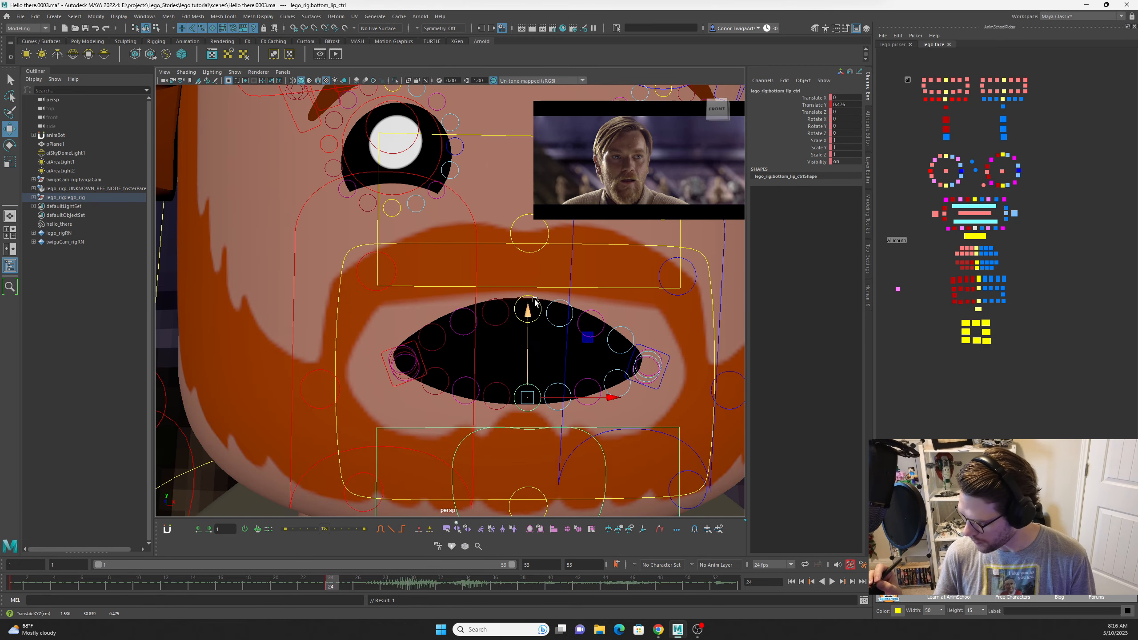
# Lower the top lip control to about -0.27 in Translate Y and move the mirrored lip corner controls inward to narrow the mouth.
pyautogui.click(523, 287)
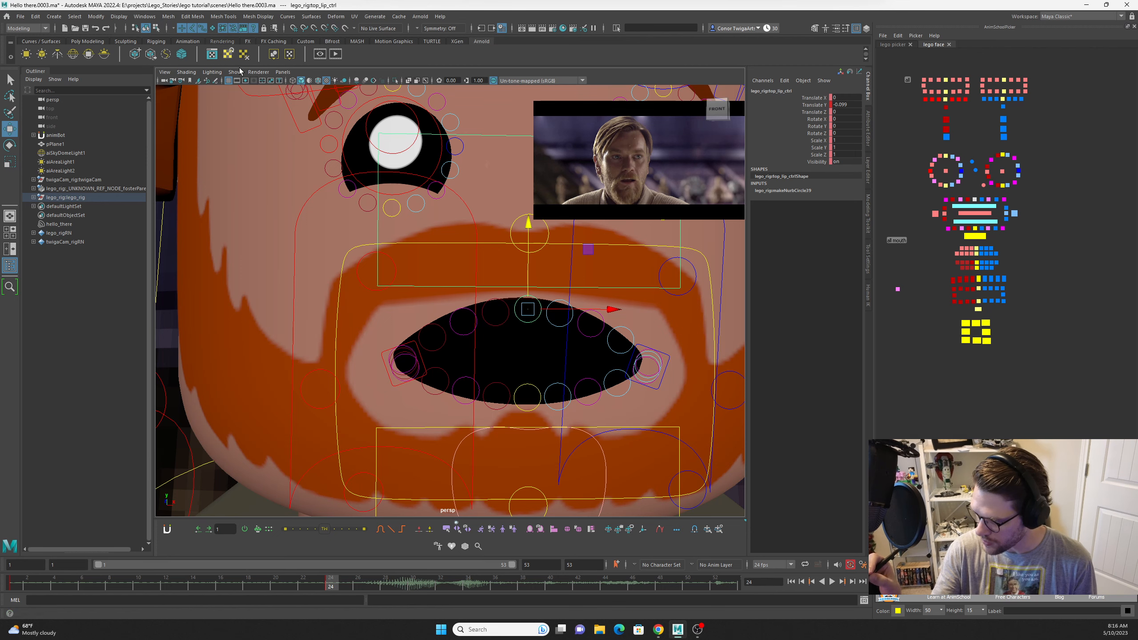
pyautogui.moveTo(525, 236); pyautogui.dragTo(524, 257)
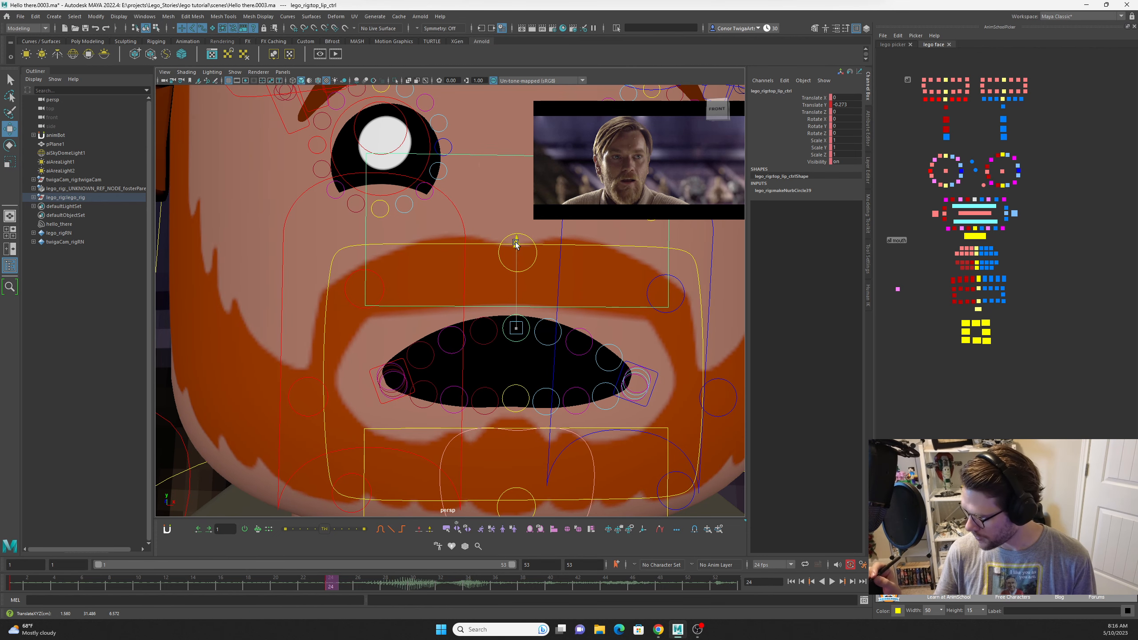
pyautogui.click(381, 395)
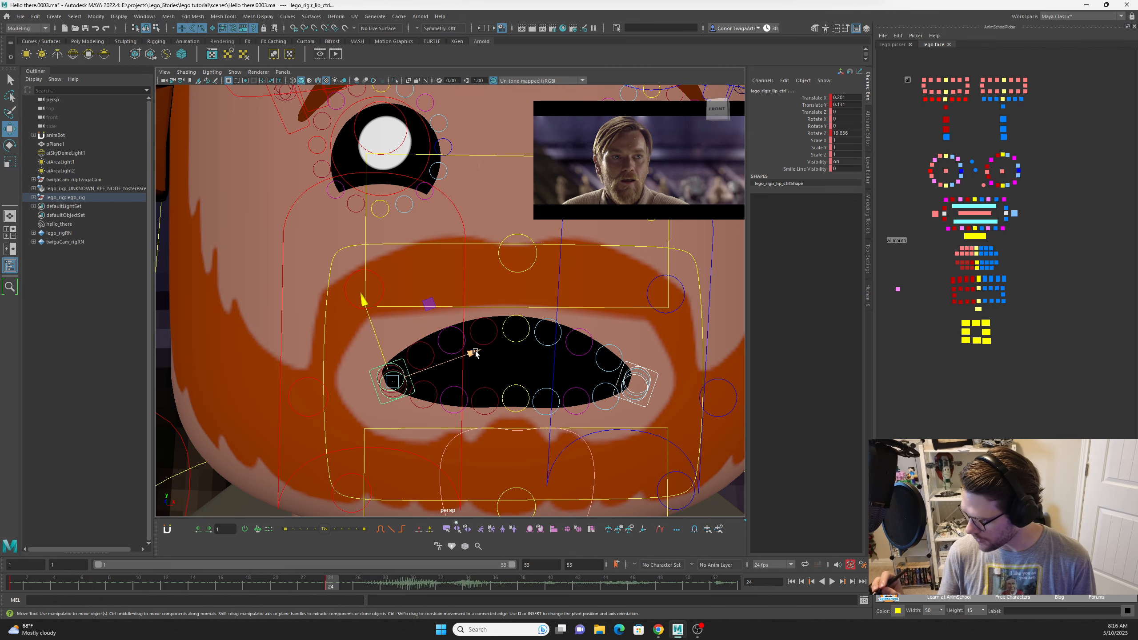
pyautogui.moveTo(473, 353); pyautogui.dragTo(486, 348)
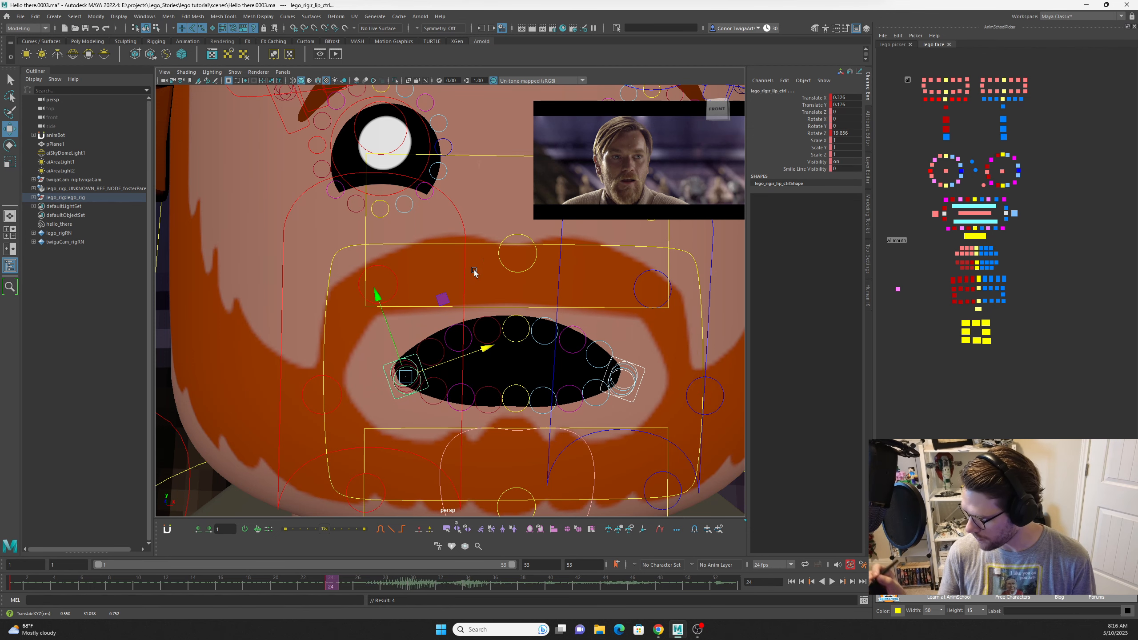
# Select the tongue control and raise it into the mouth opening, to about -0.64 in Translate Y.
pyautogui.click(982, 214)
pyautogui.keyDown('alt'); pyautogui.moveTo(635, 400); pyautogui.dragTo(623, 361, button='middle'); pyautogui.keyUp('alt')
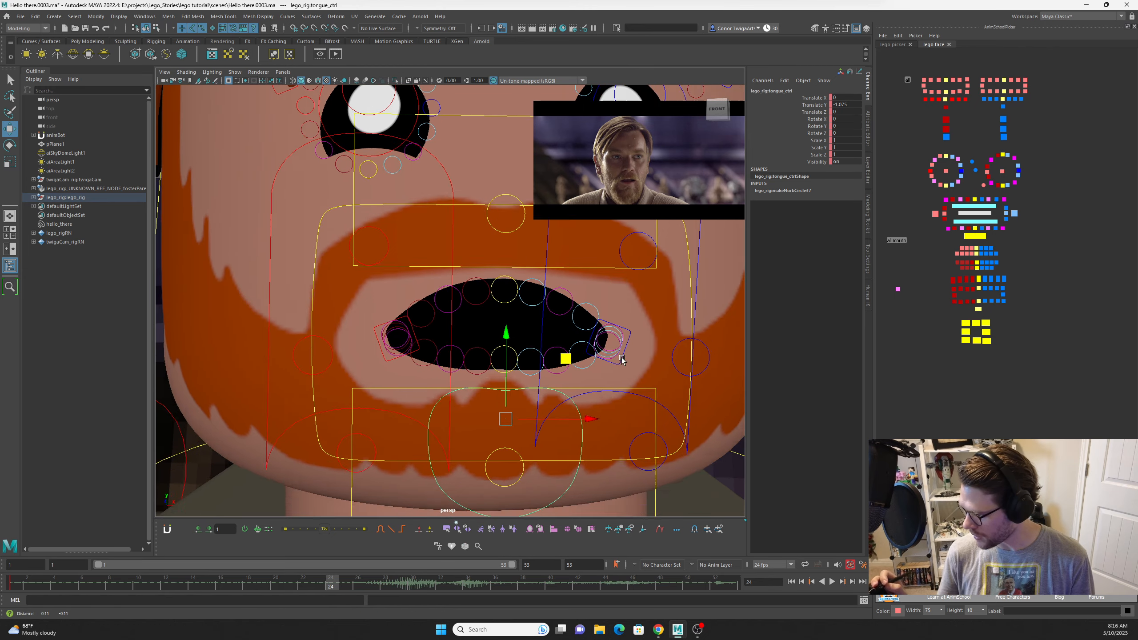
pyautogui.keyDown('alt'); pyautogui.moveTo(622, 361); pyautogui.dragTo(569, 332, button='right'); pyautogui.keyUp('alt')
pyautogui.moveTo(542, 287); pyautogui.dragTo(541, 224)
# Lower the top teeth control into the mouth opening and move the bottom teeth control down out of it.
pyautogui.click(594, 354)
pyautogui.click(620, 270)
pyautogui.moveTo(542, 184); pyautogui.dragTo(542, 227)
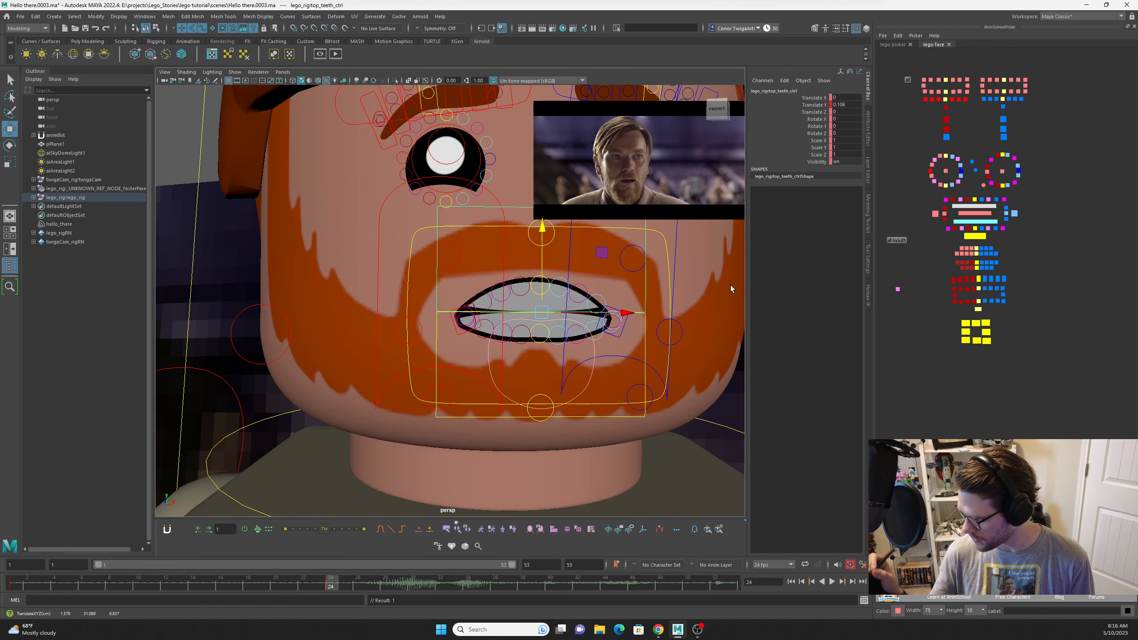
pyautogui.click(644, 349)
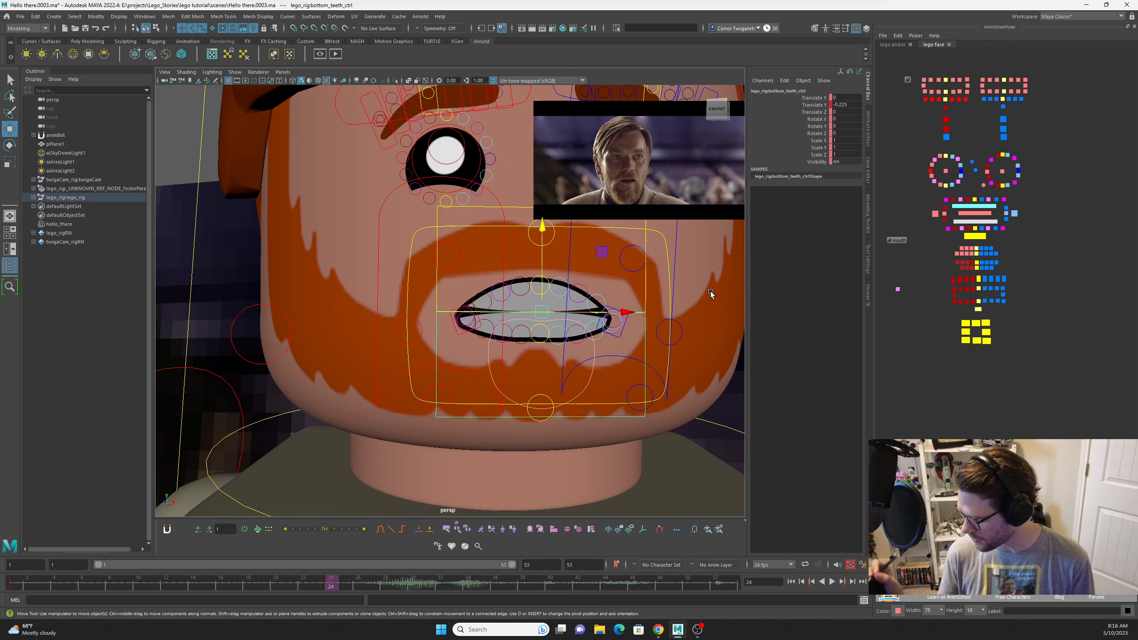
pyautogui.moveTo(560, 317); pyautogui.dragTo(564, 376)
# Raise the top teeth control to about 0.22 in Translate Y, then widen it to about 1.39 in Scale X and adjust its height.
pyautogui.click(642, 305)
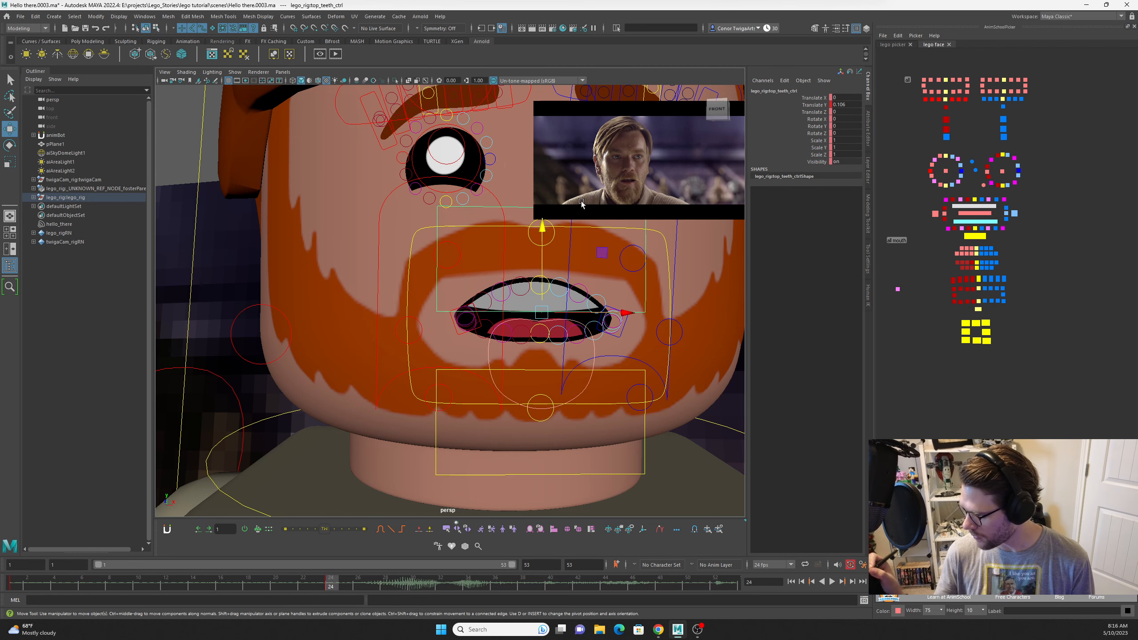
pyautogui.moveTo(542, 229); pyautogui.dragTo(542, 221)
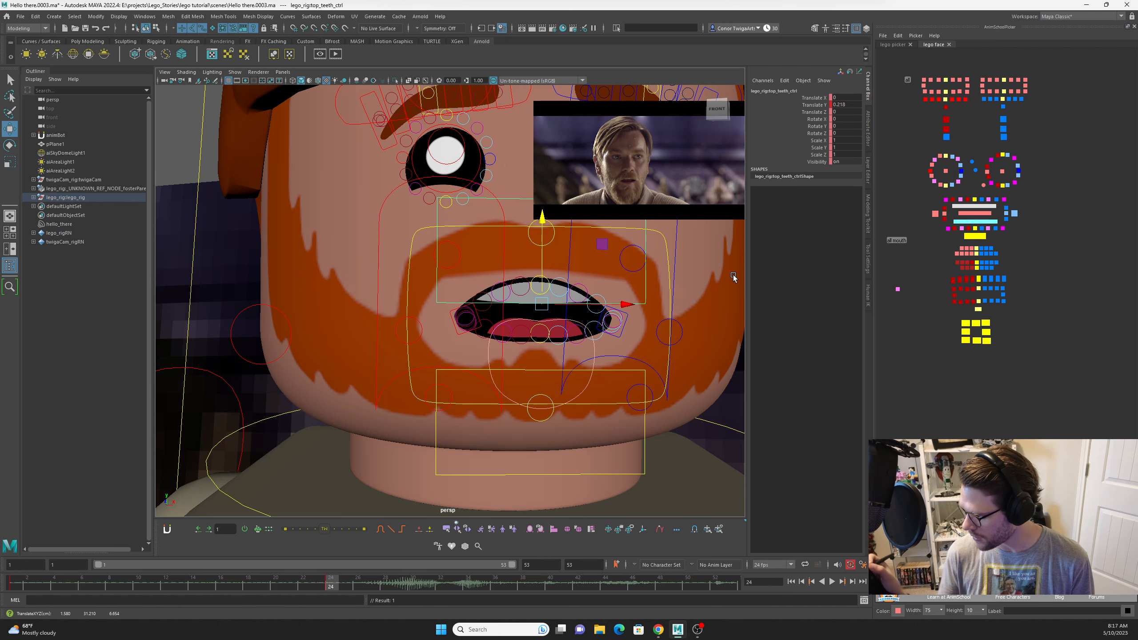
pyautogui.press('r')
pyautogui.moveTo(623, 305); pyautogui.dragTo(651, 301)
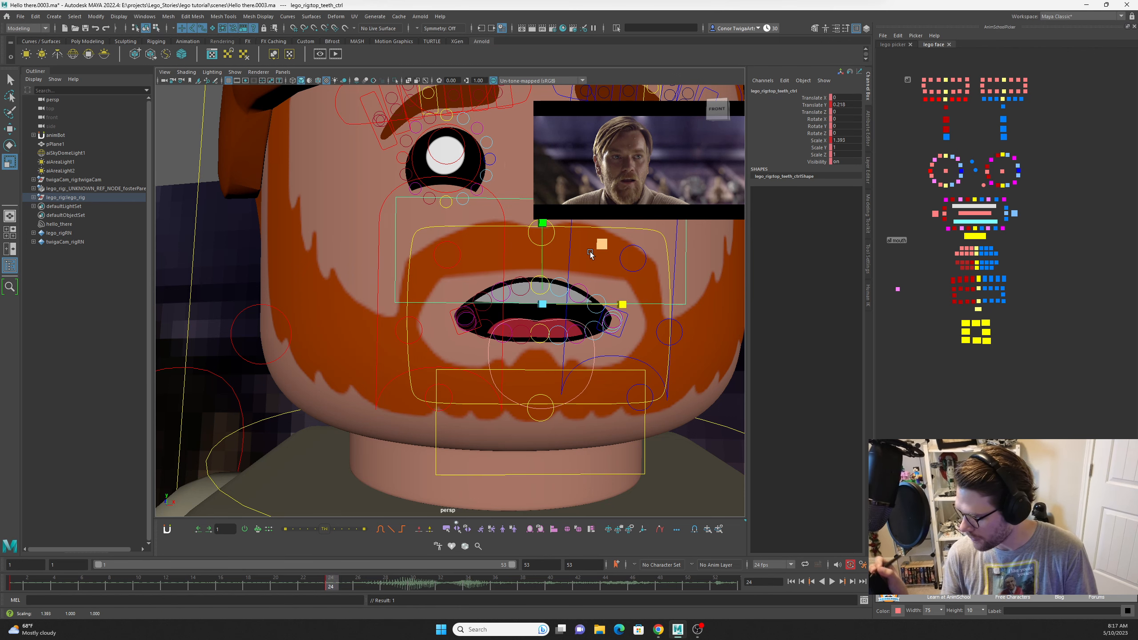
pyautogui.moveTo(542, 224)
pyautogui.mouseDown()
pyautogui.moveTo(542, 248)
pyautogui.moveTo(542, 220)
pyautogui.mouseUp()
pyautogui.press('e')
pyautogui.press('w')
# Offset the tongue control to about -0.11 in X and -0.56 in Y, and rotate it about -4 degrees in Z.
pyautogui.click(975, 214)
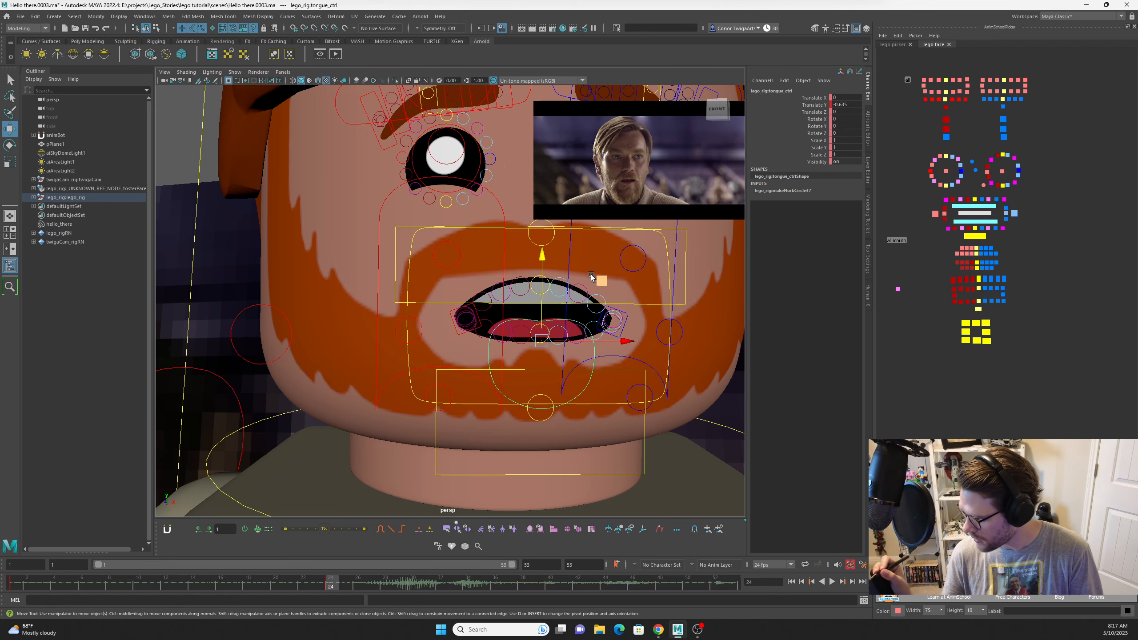
pyautogui.moveTo(600, 280); pyautogui.dragTo(551, 256)
pyautogui.press('e')
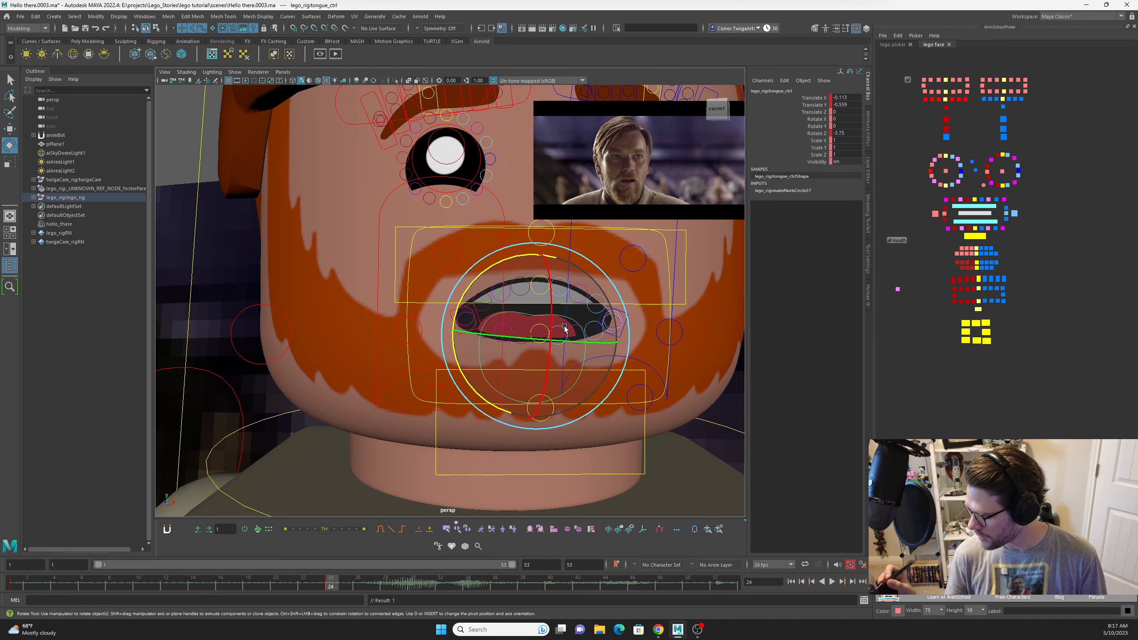
# Shift the whole mouth control sideways and slightly up on the face, and rotate it in Z to tilt the mouth.
pyautogui.keyDown('alt'); pyautogui.moveTo(642, 291); pyautogui.dragTo(540, 326, button='middle'); pyautogui.keyUp('alt')
pyautogui.keyDown('alt'); pyautogui.moveTo(610, 345); pyautogui.dragTo(625, 370, button='middle'); pyautogui.keyUp('alt')
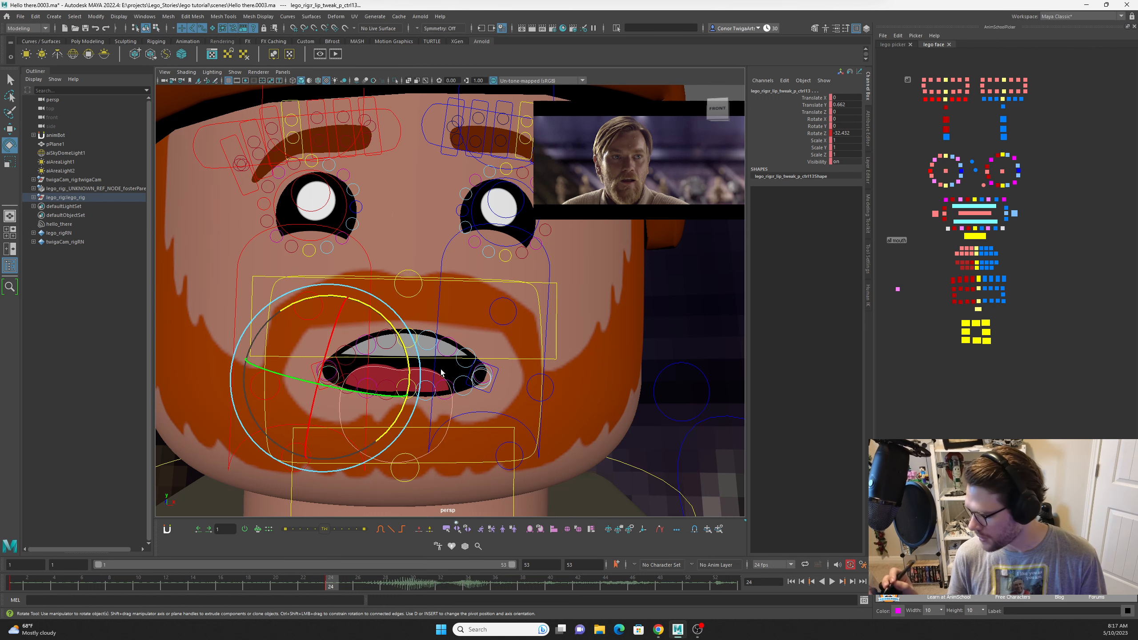
pyautogui.click(975, 236)
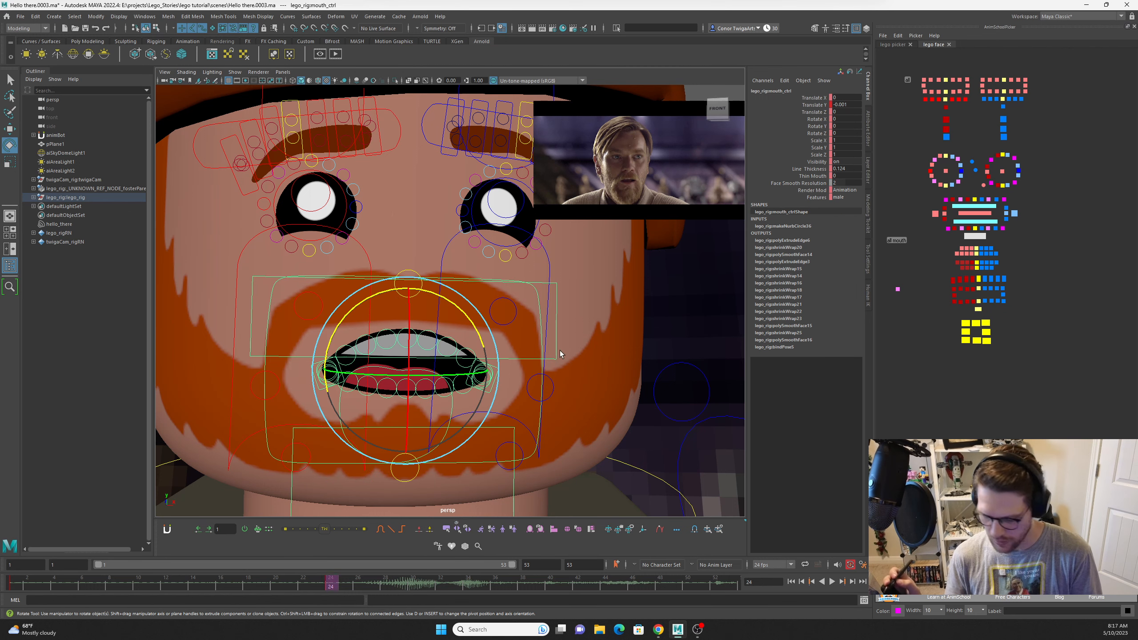
pyautogui.press('w')
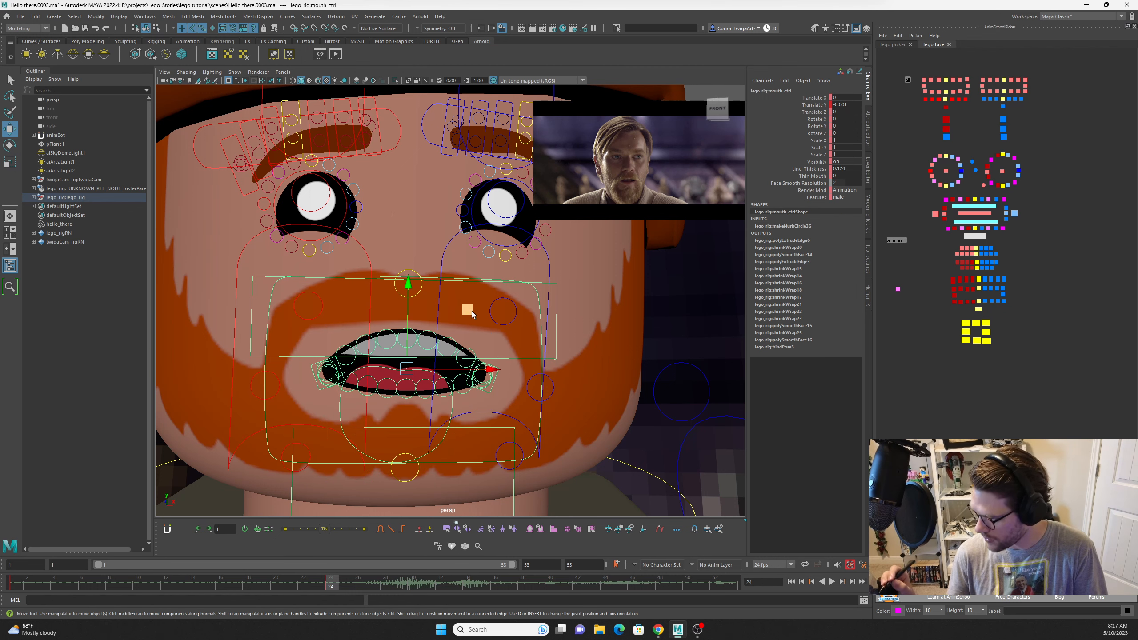
pyautogui.moveTo(467, 309); pyautogui.dragTo(436, 301)
pyautogui.press('e')
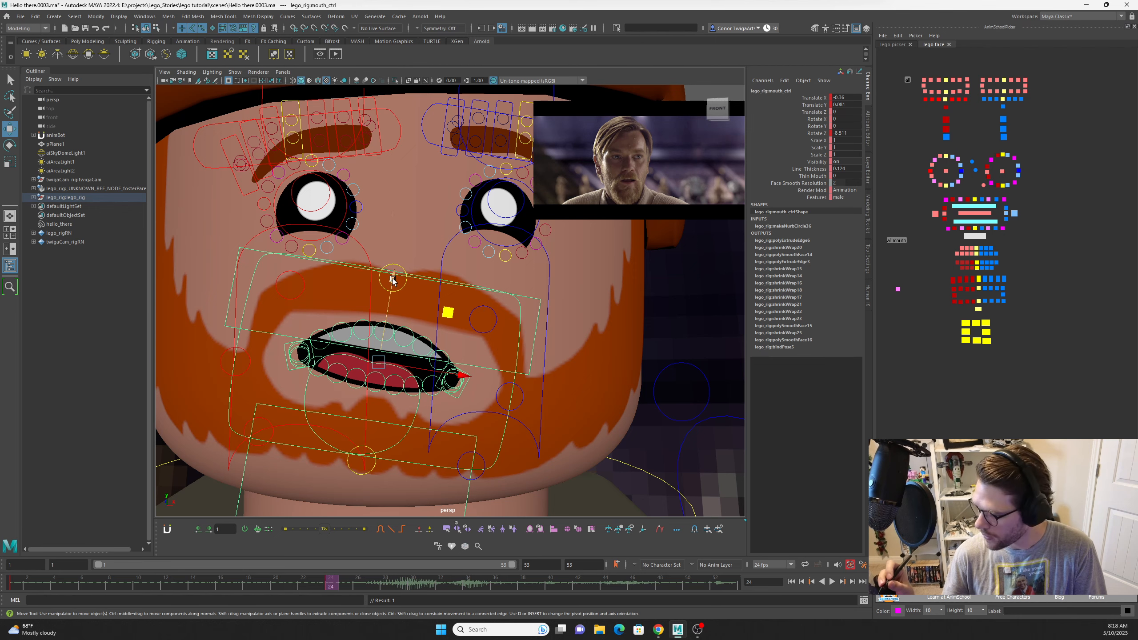
# Turn off Auto Select Opposite and move the character's right upper lip tweak control to about -0.06 in X and 0.04 in Y.
pyautogui.rightClick(456, 529)
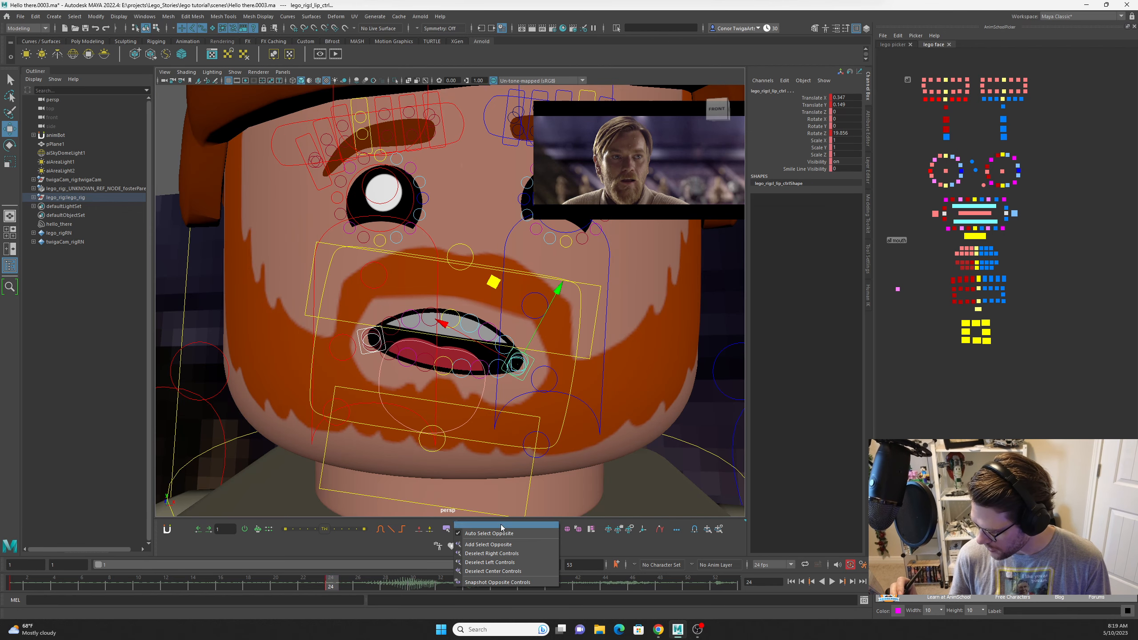
pyautogui.click(478, 533)
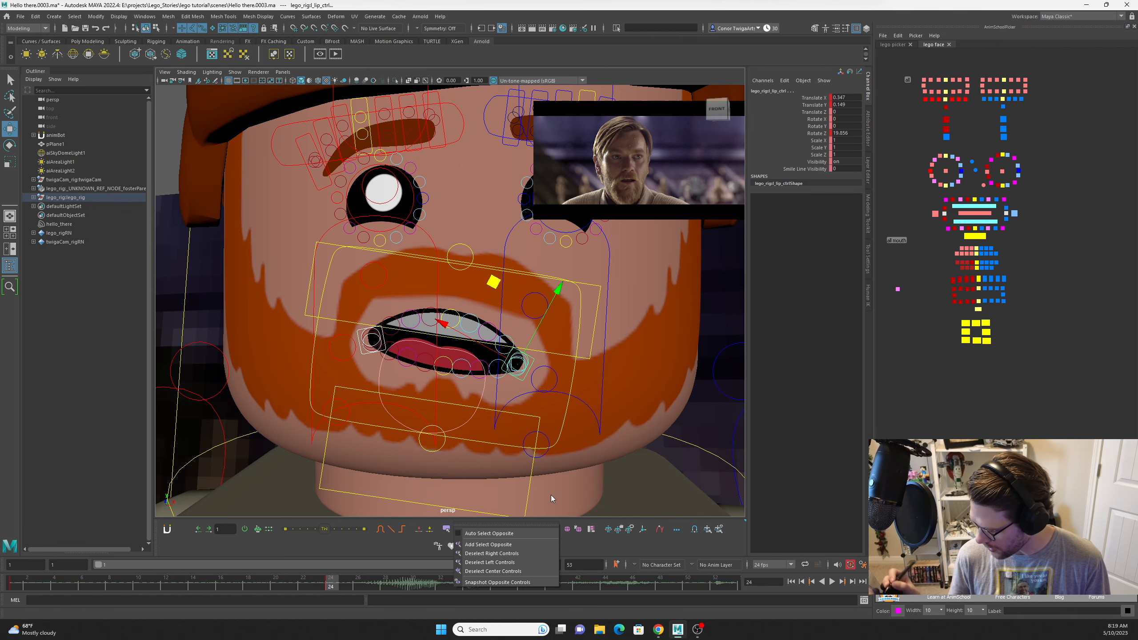
pyautogui.scroll(2, 451, 396)
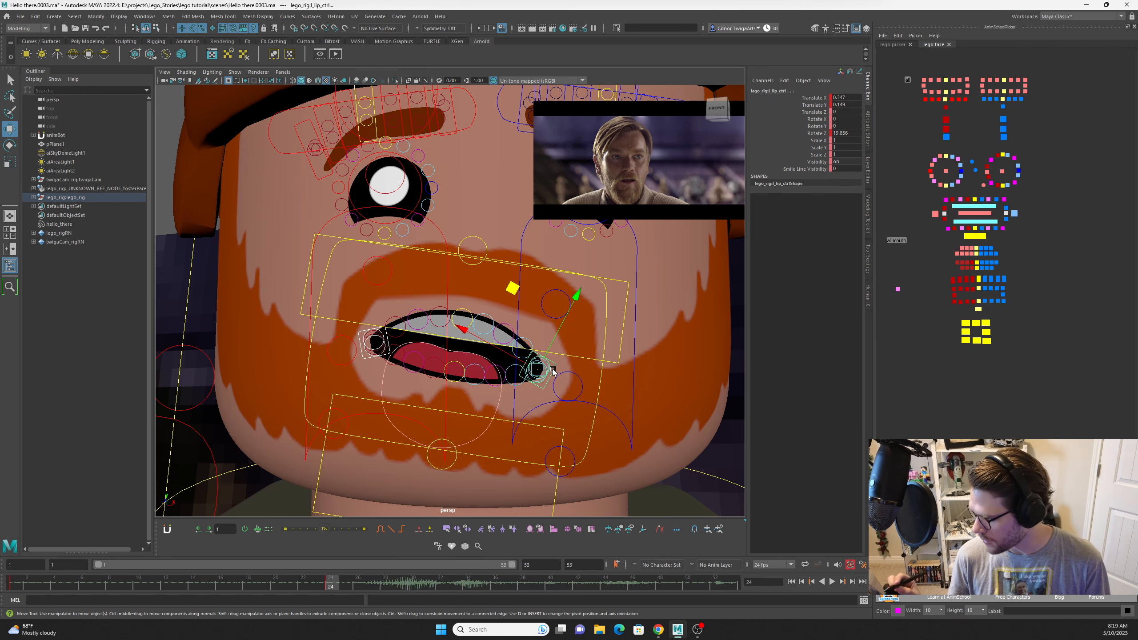
pyautogui.keyDown('alt'); pyautogui.moveTo(553, 371); pyautogui.dragTo(565, 389, button='middle'); pyautogui.keyUp('alt')
pyautogui.keyDown('alt'); pyautogui.moveTo(528, 387); pyautogui.dragTo(562, 367, button='right'); pyautogui.keyUp('alt')
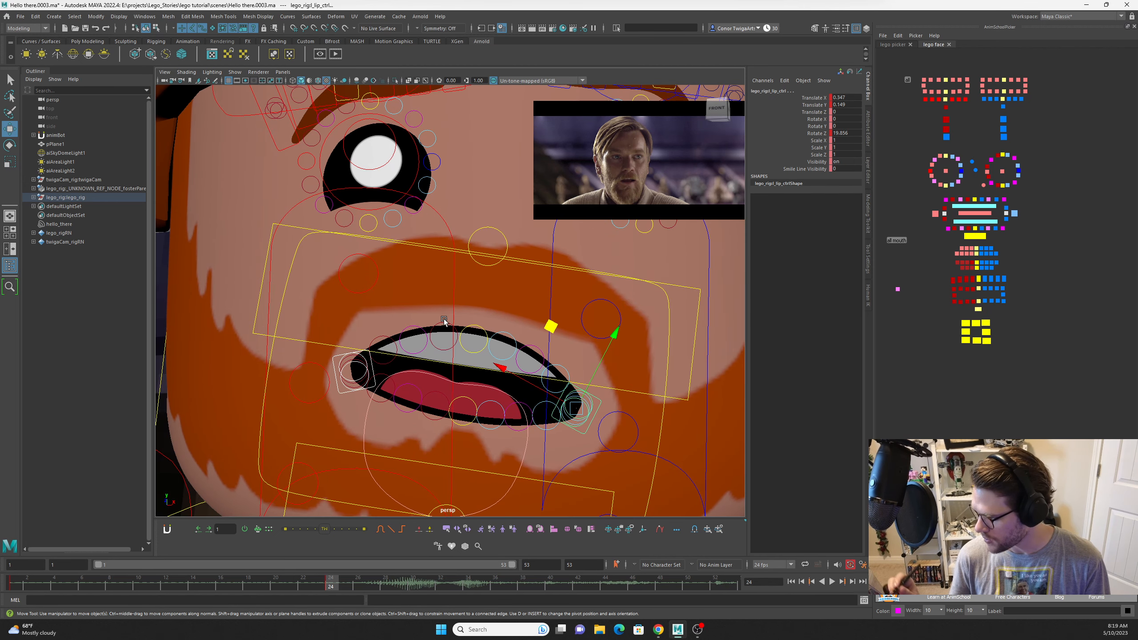
pyautogui.click(422, 330)
pyautogui.moveTo(469, 281); pyautogui.dragTo(466, 272)
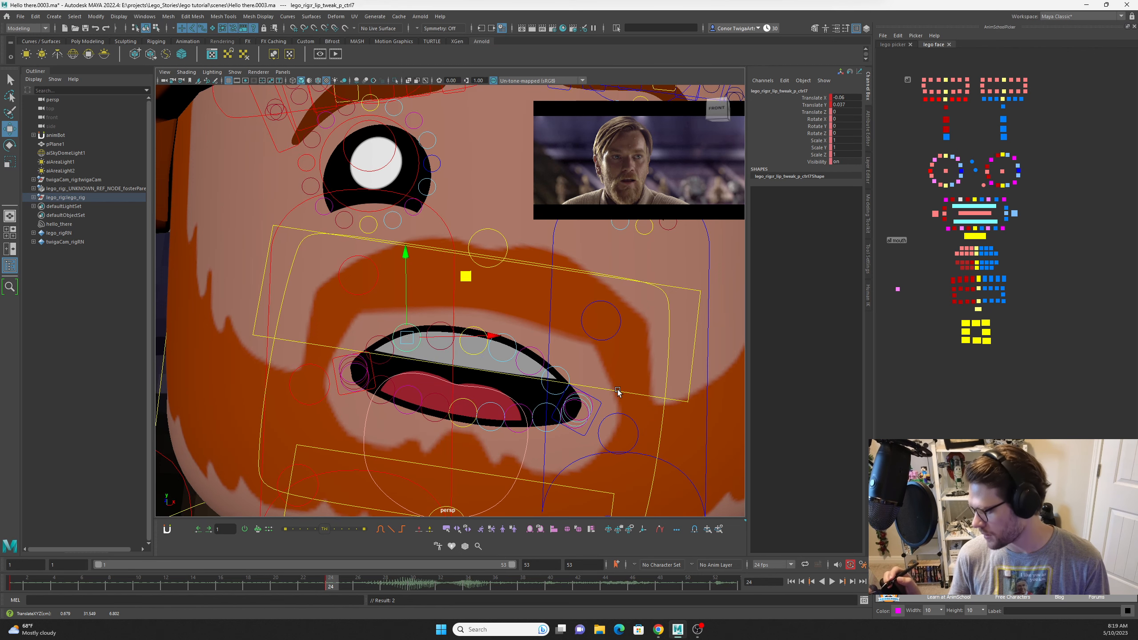
# Lift the character's left lower lip tweak to about 0.02 in Translate Y and nudge the left mouth-corner tweaks to smooth the corner.
pyautogui.keyDown('alt'); pyautogui.moveTo(589, 396); pyautogui.dragTo(594, 384, button='middle'); pyautogui.keyUp('alt')
pyautogui.click(409, 399)
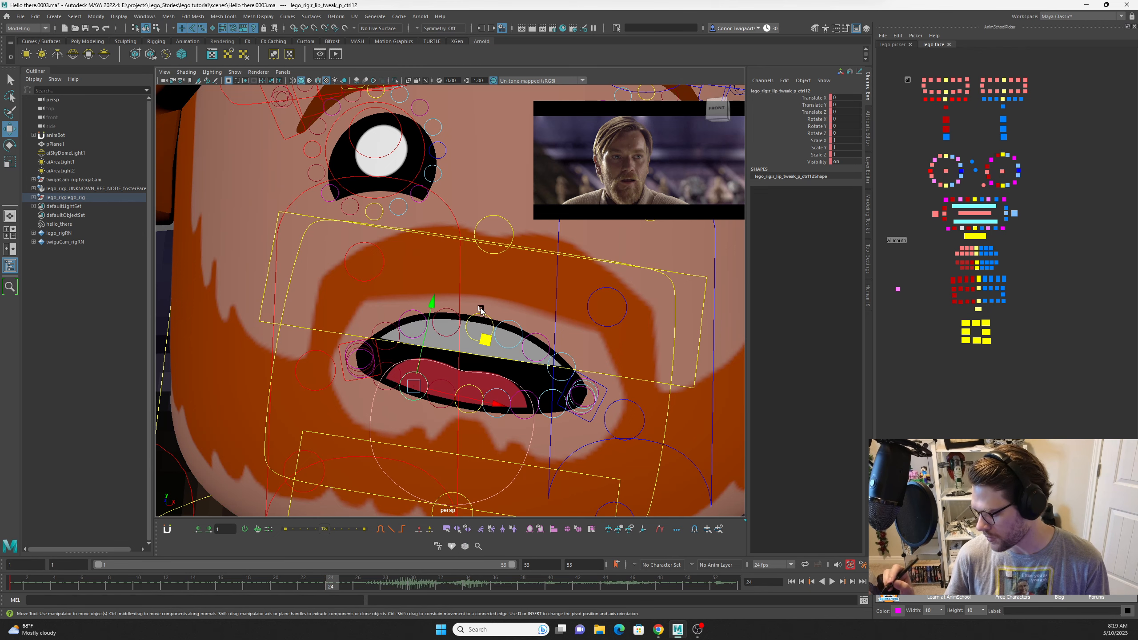
pyautogui.moveTo(560, 368)
pyautogui.keyDown('alt'); pyautogui.mouseDown()
pyautogui.moveTo(524, 370)
pyautogui.moveTo(560, 367)
pyautogui.mouseUp(); pyautogui.keyUp('alt')
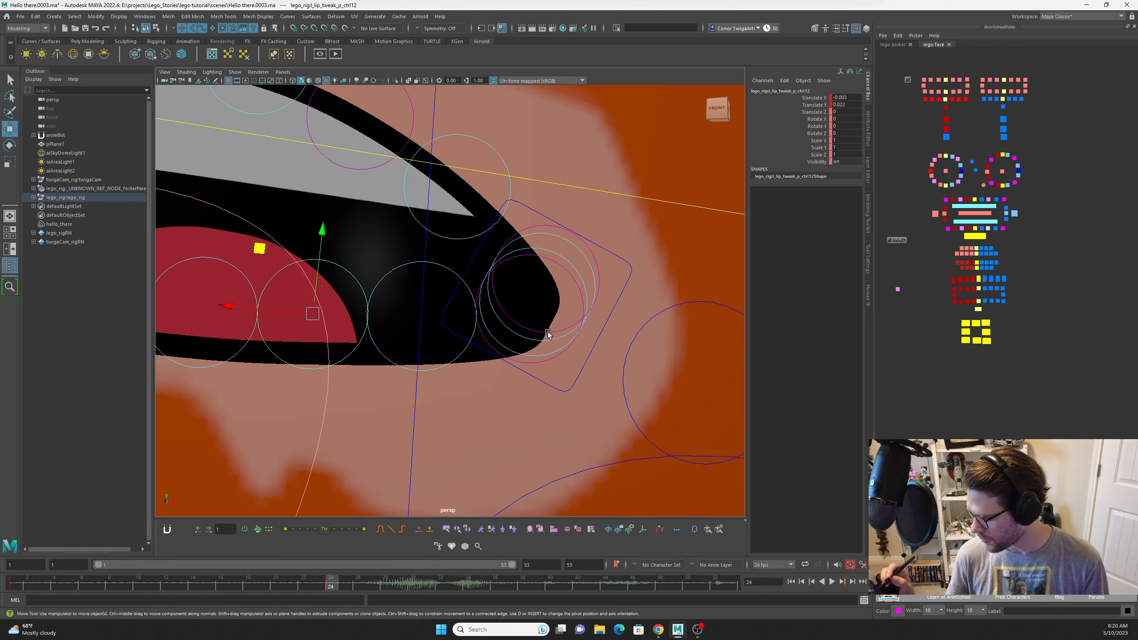
pyautogui.click(544, 362)
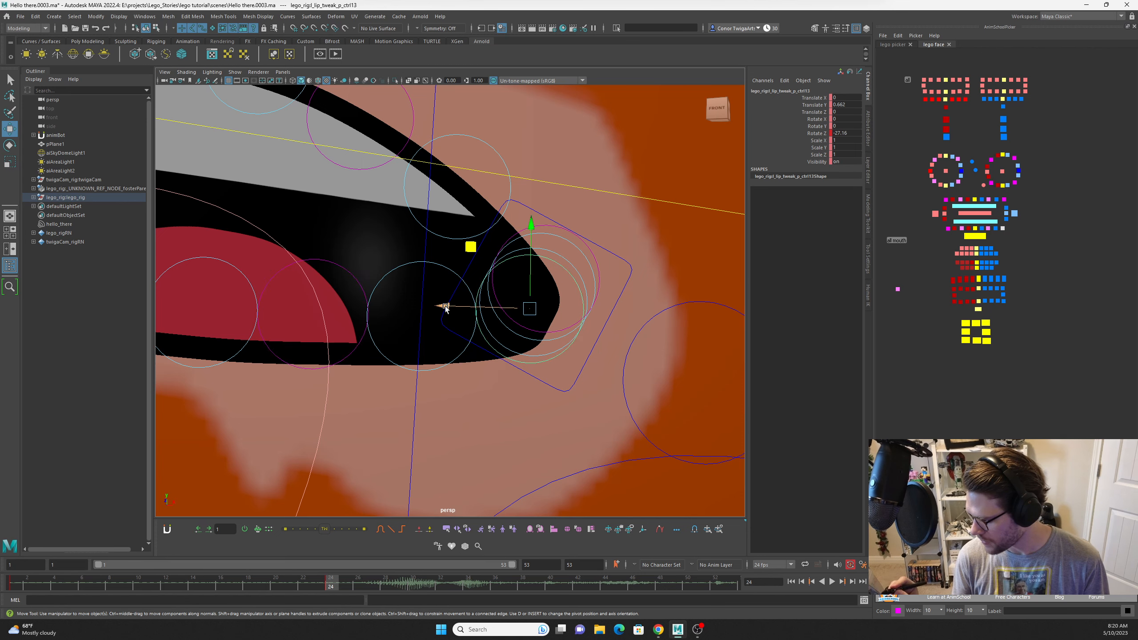
pyautogui.click(481, 238)
pyautogui.click(490, 249)
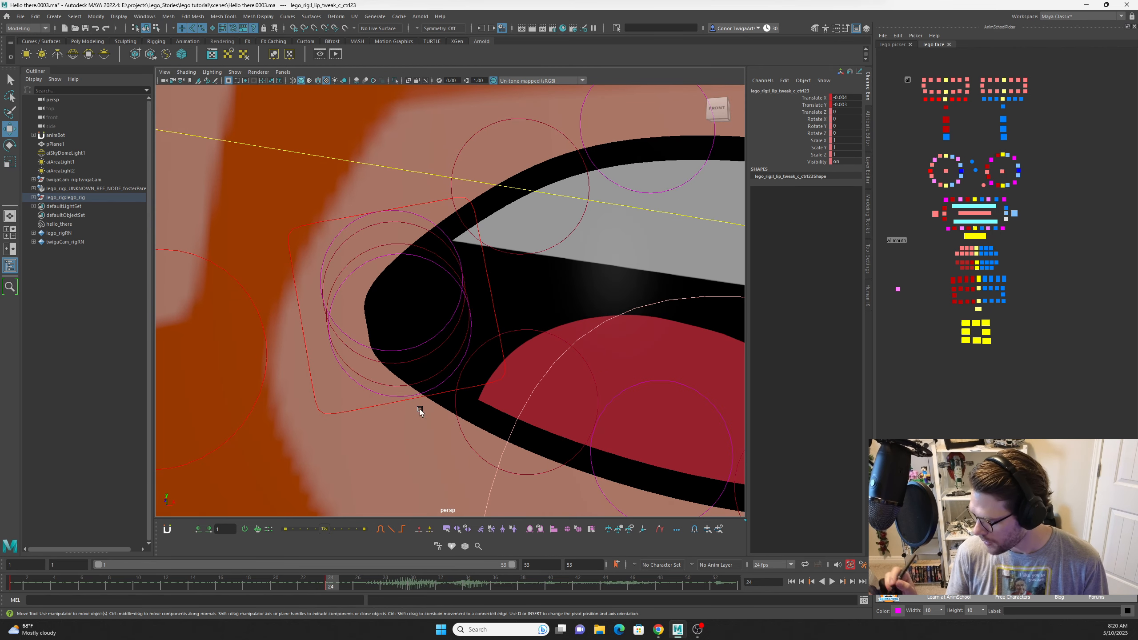
# Round the character's right mouth corner by repositioning its stacked corner tweaks, moving the upper lip one to about 0.03 in Translate X.
pyautogui.click(491, 393)
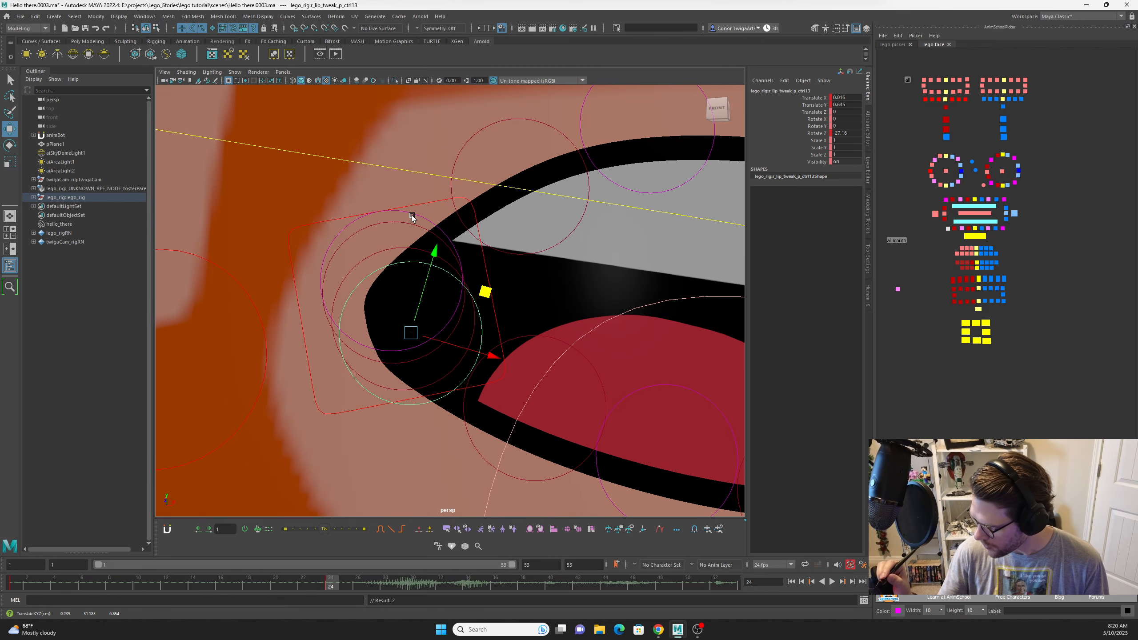
pyautogui.click(465, 263)
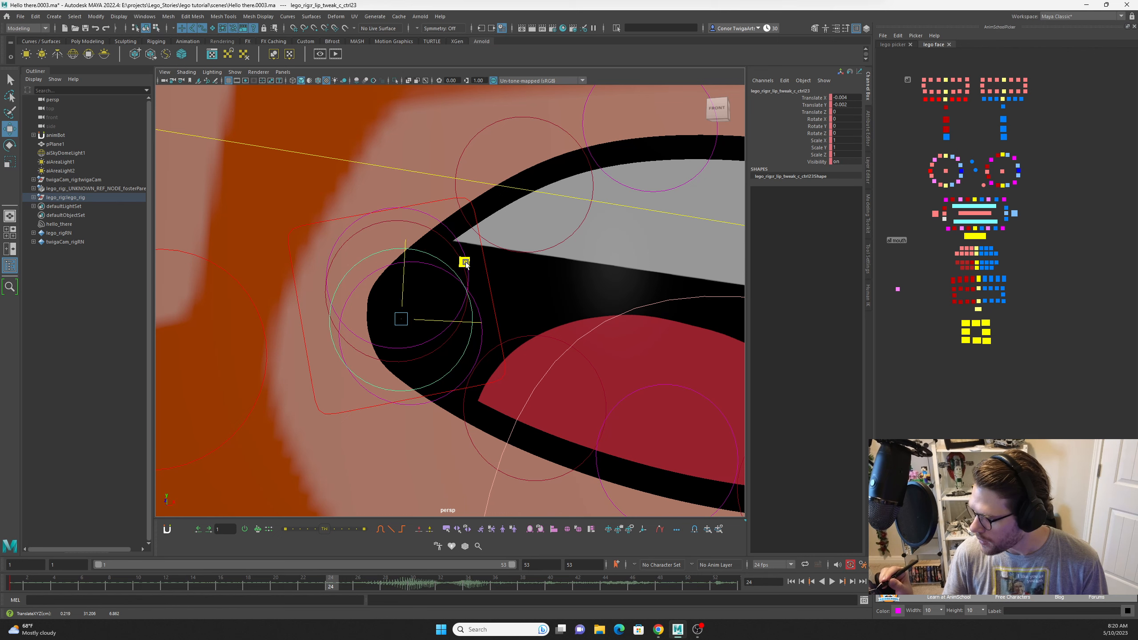
pyautogui.click(464, 256)
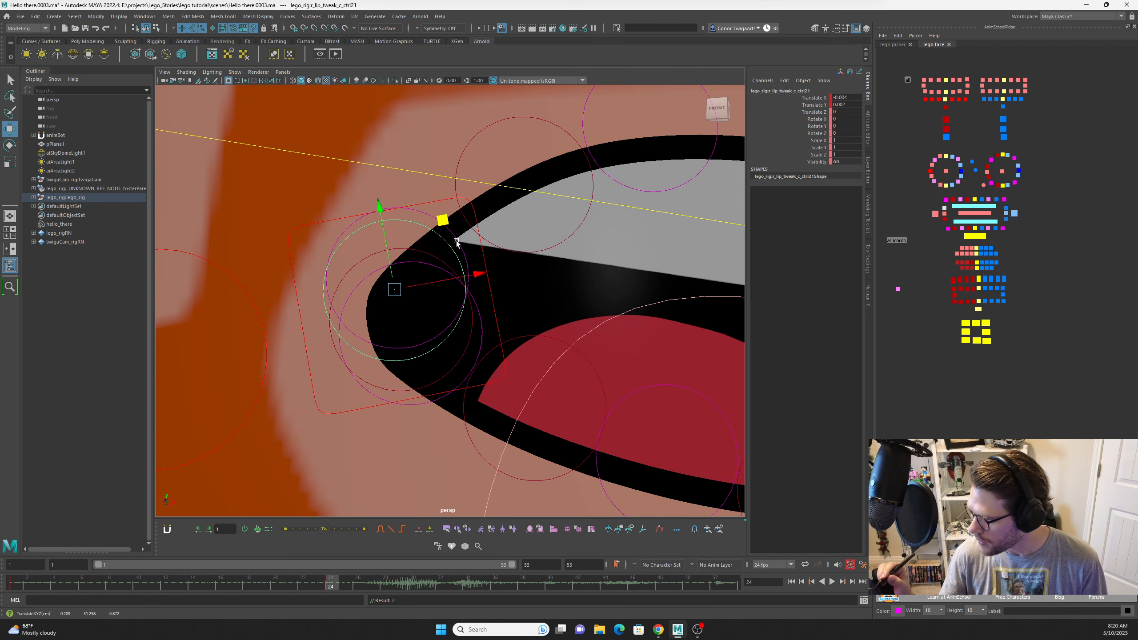
pyautogui.moveTo(456, 242); pyautogui.dragTo(501, 153)
pyautogui.moveTo(446, 207); pyautogui.dragTo(454, 204)
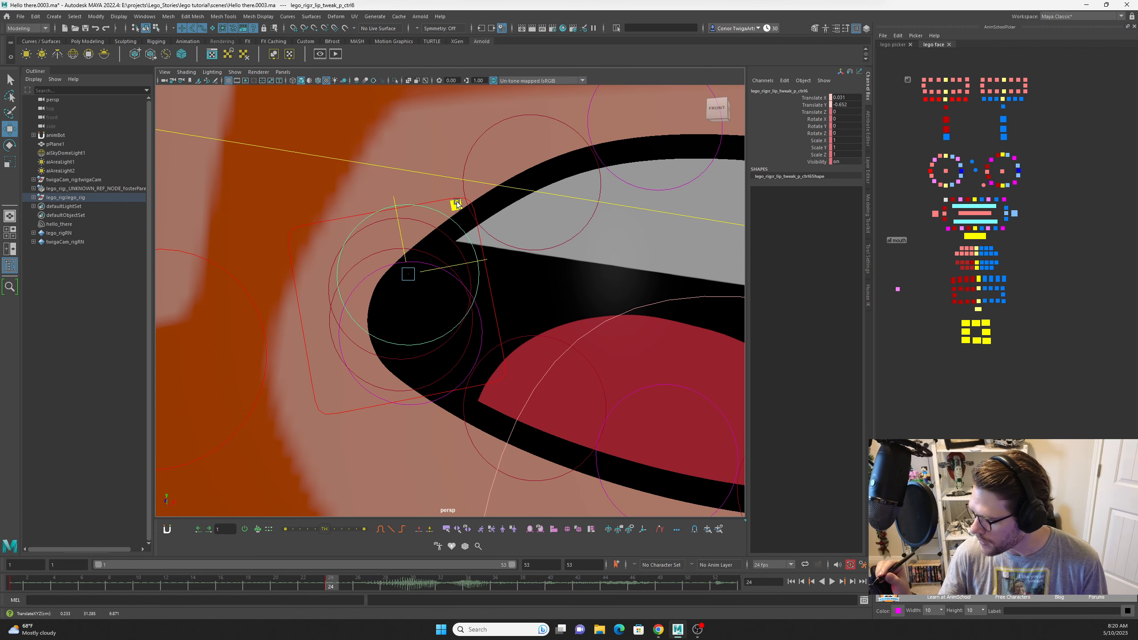
pyautogui.click(429, 407)
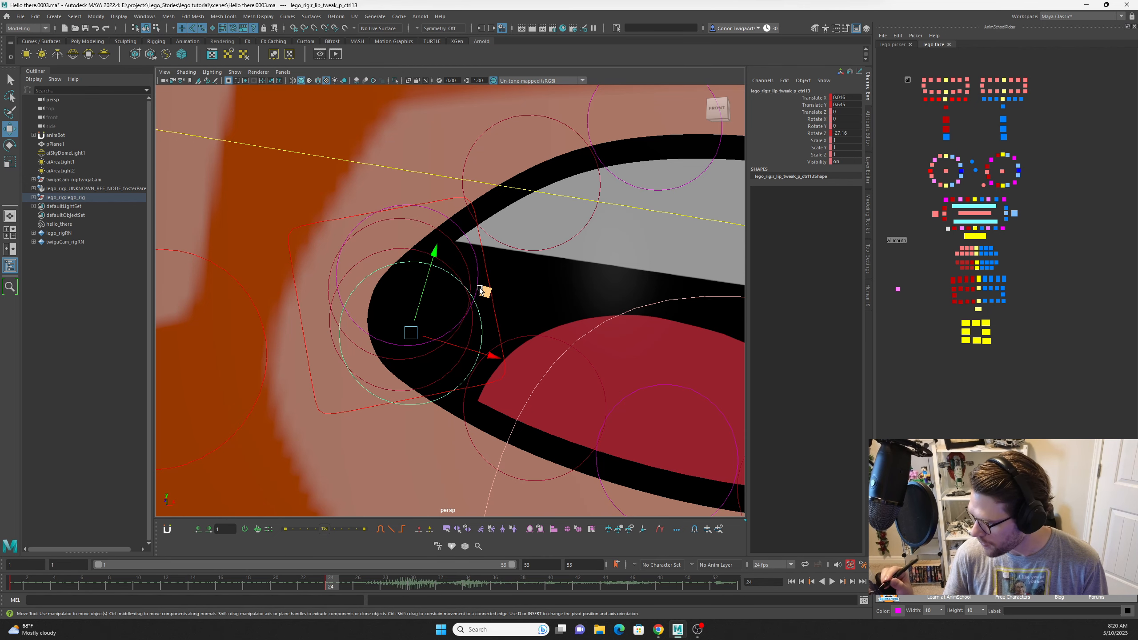
pyautogui.moveTo(480, 288); pyautogui.dragTo(481, 290)
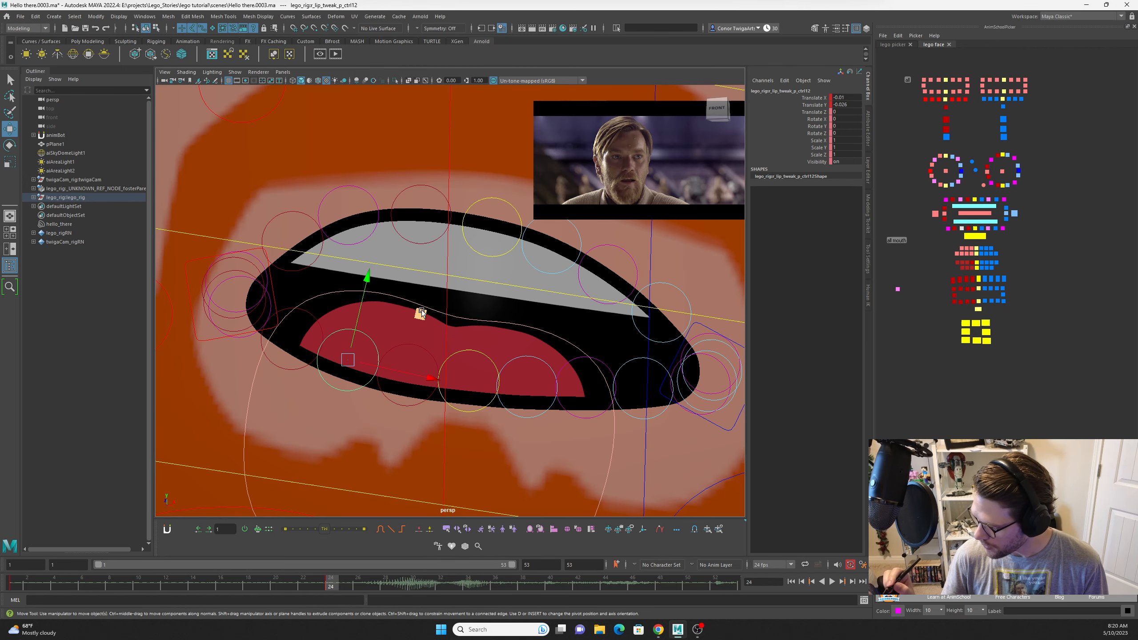
# Move the character's right lower lip tweak to about -0.01 in Translate X and -0.03 in Translate Y.
pyautogui.moveTo(419, 313); pyautogui.dragTo(419, 315)
pyautogui.keyDown('alt'); pyautogui.moveTo(673, 356); pyautogui.dragTo(648, 375, button='right'); pyautogui.keyUp('alt')
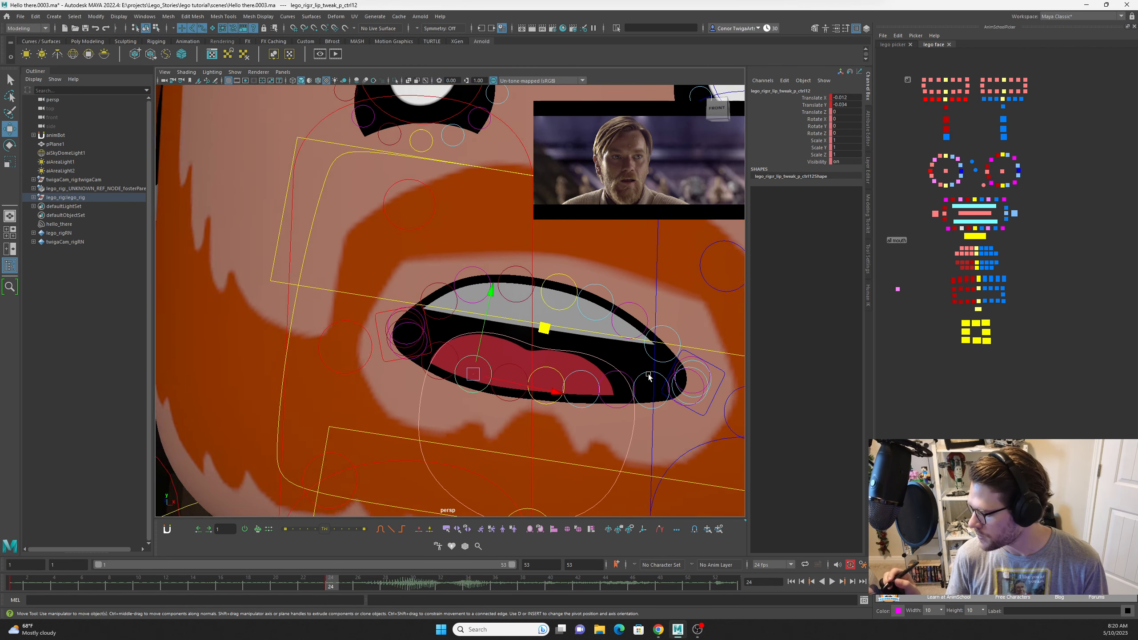
pyautogui.keyDown('alt'); pyautogui.moveTo(649, 375); pyautogui.dragTo(586, 366, button='middle'); pyautogui.keyUp('alt')
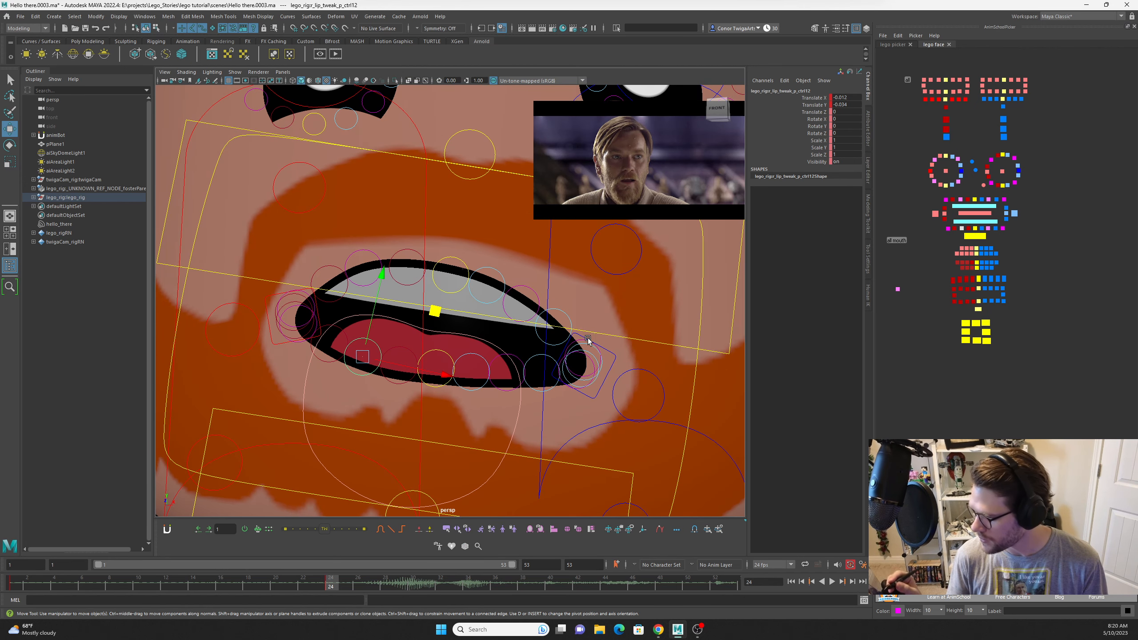
pyautogui.keyDown('alt'); pyautogui.moveTo(507, 343); pyautogui.dragTo(560, 362, button='middle'); pyautogui.keyUp('alt')
# Shift the character's right upper lip tweak outward to about -0.09 in Translate X and 0.05 in Translate Y.
pyautogui.keyDown('alt'); pyautogui.moveTo(454, 270); pyautogui.dragTo(495, 302, button='right'); pyautogui.keyUp('alt')
pyautogui.click(409, 289)
pyautogui.click(412, 289)
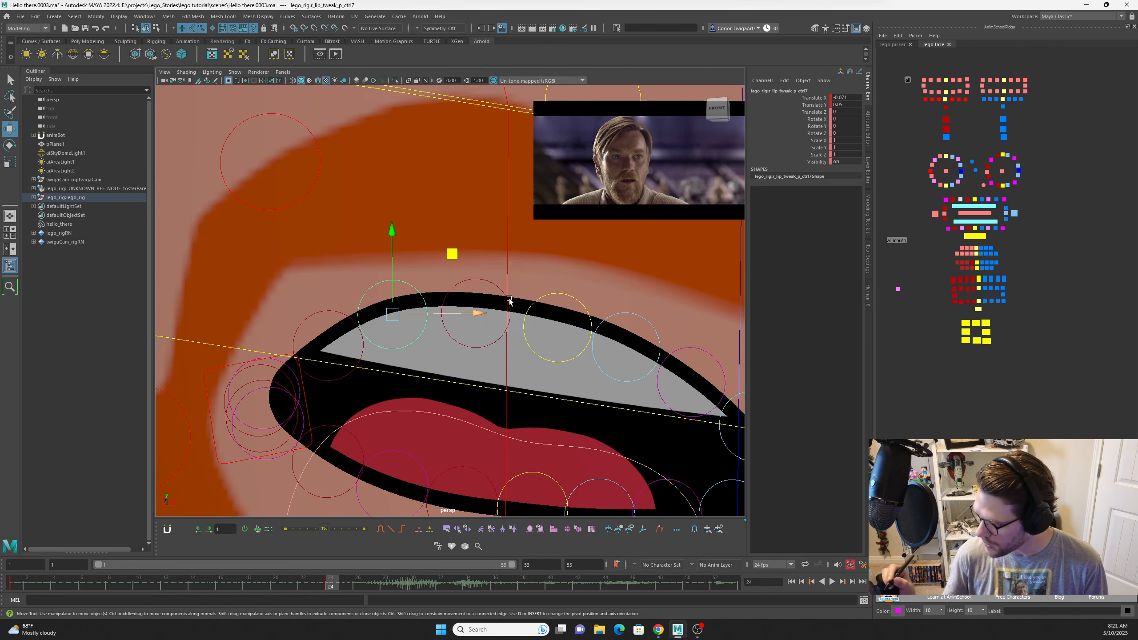
pyautogui.keyDown('alt'); pyautogui.moveTo(727, 374); pyautogui.dragTo(617, 316, button='middle'); pyautogui.keyUp('alt')
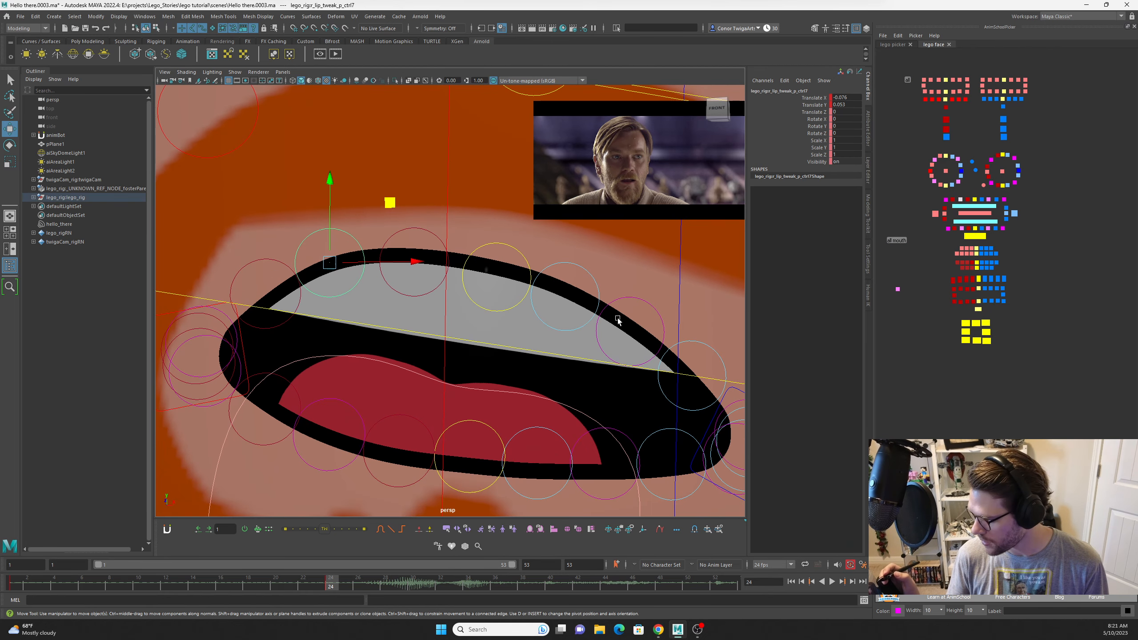
pyautogui.keyDown('alt'); pyautogui.moveTo(524, 305); pyautogui.dragTo(630, 313, button='middle'); pyautogui.keyUp('alt')
pyautogui.click(488, 210)
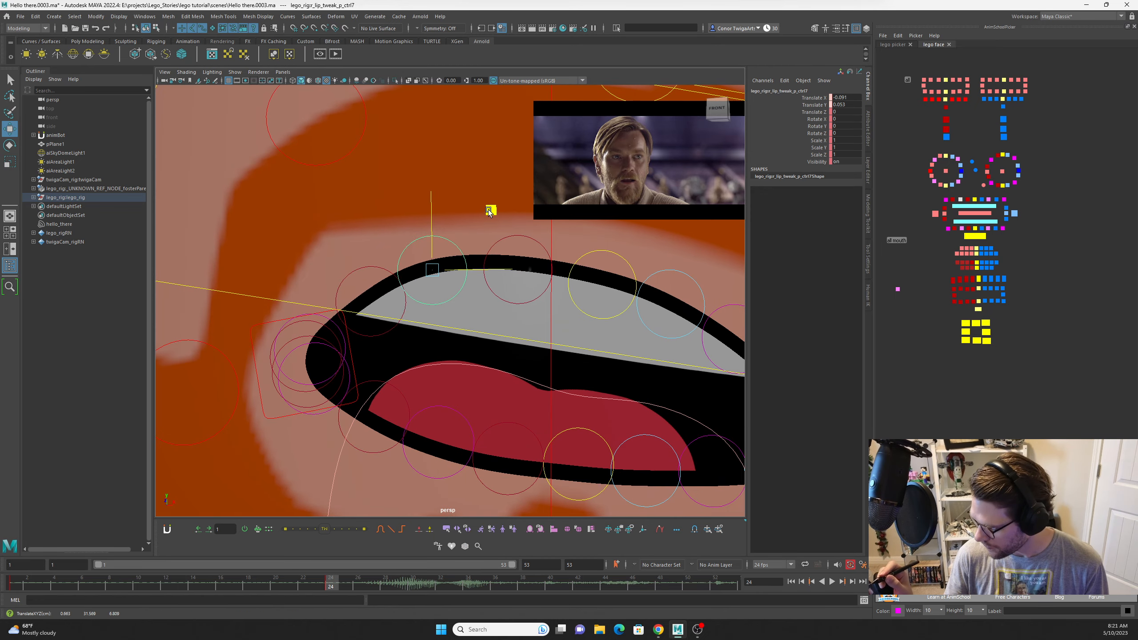
pyautogui.keyDown('alt'); pyautogui.moveTo(488, 210); pyautogui.dragTo(458, 185, button='middle'); pyautogui.keyUp('alt')
pyautogui.keyDown('alt'); pyautogui.moveTo(458, 186); pyautogui.dragTo(544, 287, button='right'); pyautogui.keyUp('alt')
pyautogui.moveTo(544, 285); pyautogui.dragTo(483, 275)
# Rotate the character's right lower lip tweak about 2.9 degrees in Z and raise it, then lift the left one to about 0.05 in Translate Y.
pyautogui.click(476, 339)
pyautogui.press('e')
pyautogui.moveTo(426, 424); pyautogui.dragTo(431, 425)
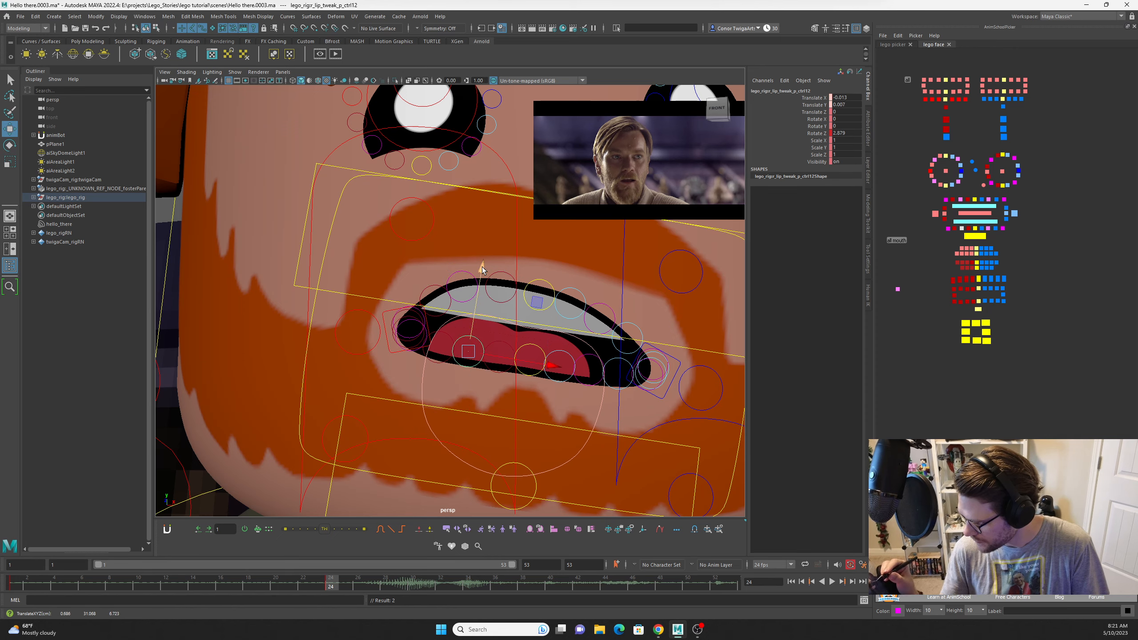
pyautogui.press('w')
pyautogui.click(589, 366)
pyautogui.scroll(-3, 585, 400)
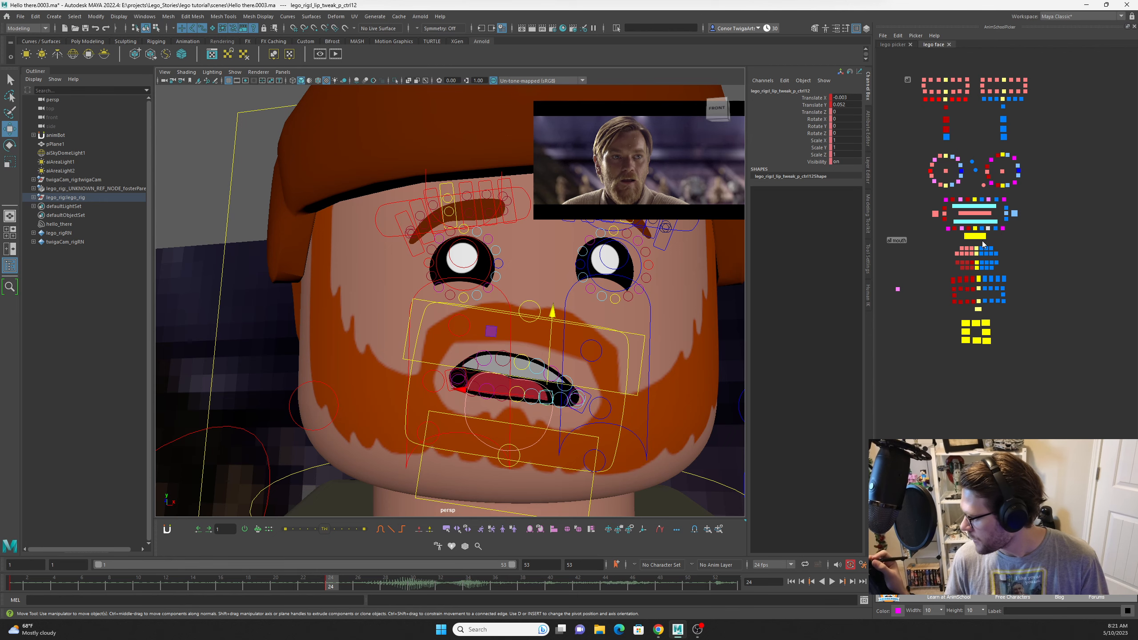
# Thicken the black mouth outline at frame 24 to about 0.24, checking it in the shot camera view.
pyautogui.click(960, 207)
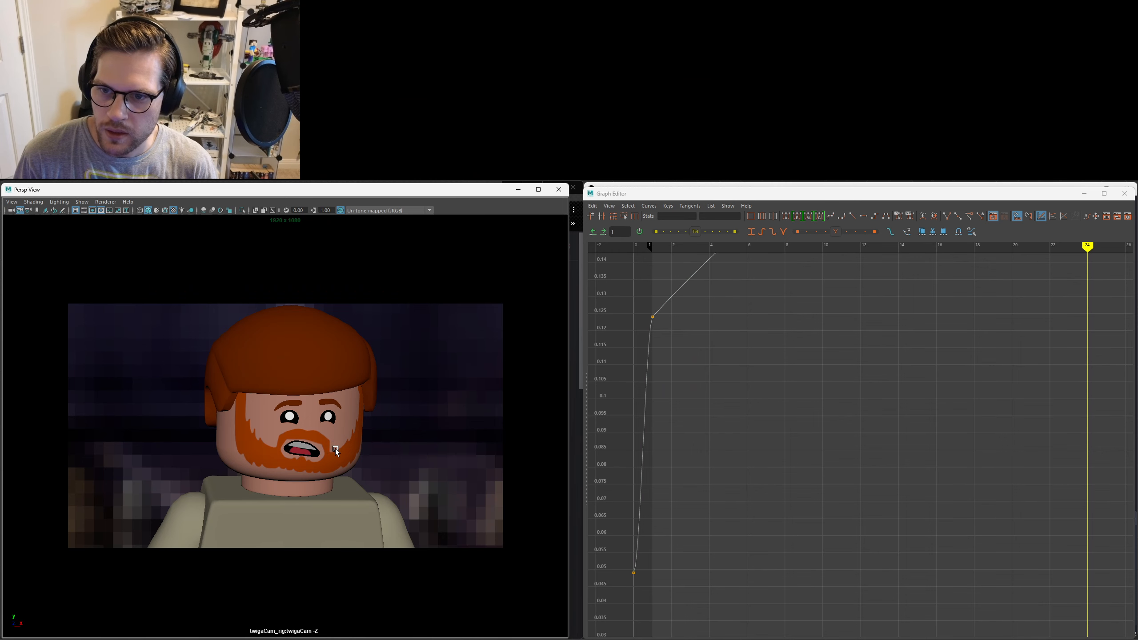
pyautogui.moveTo(336, 448); pyautogui.dragTo(308, 449, button='middle')
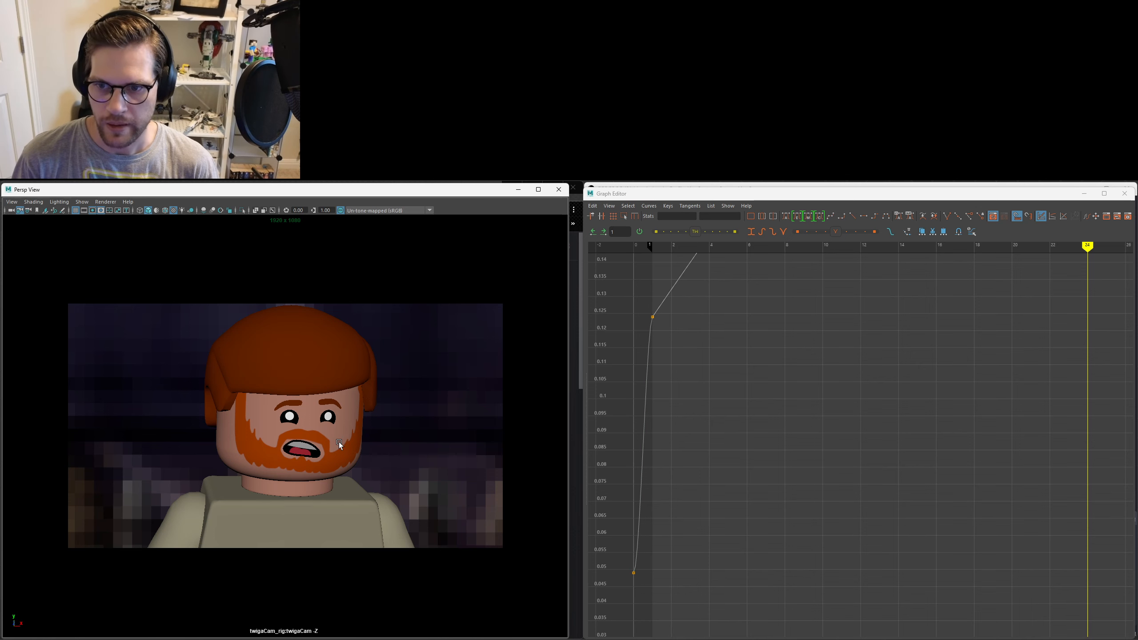
pyautogui.press('a')
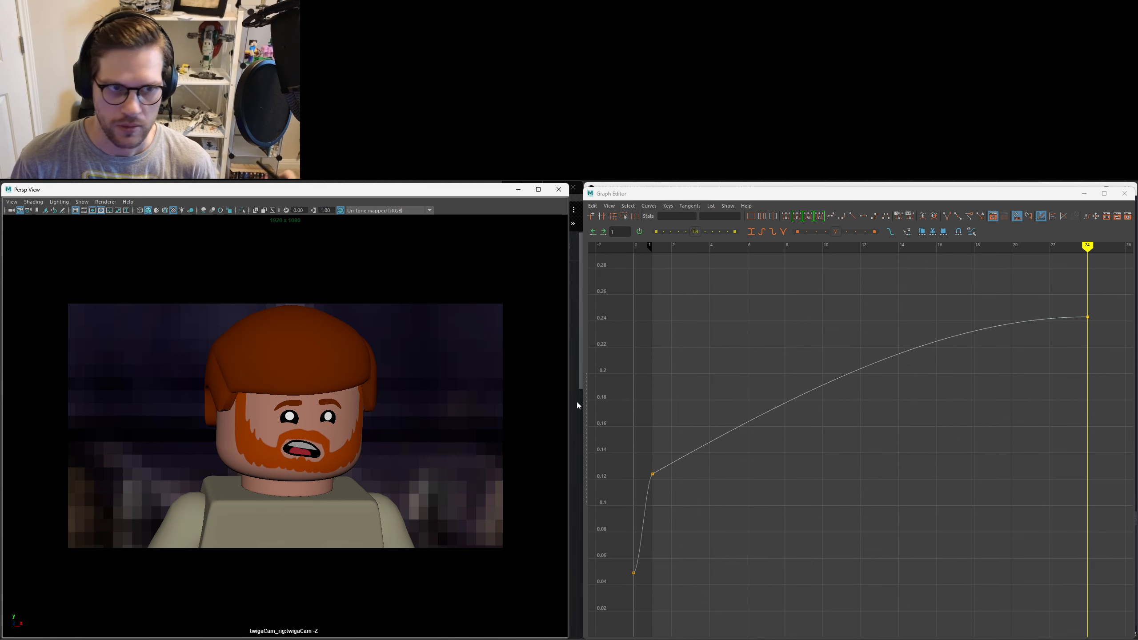
pyautogui.click(423, 432)
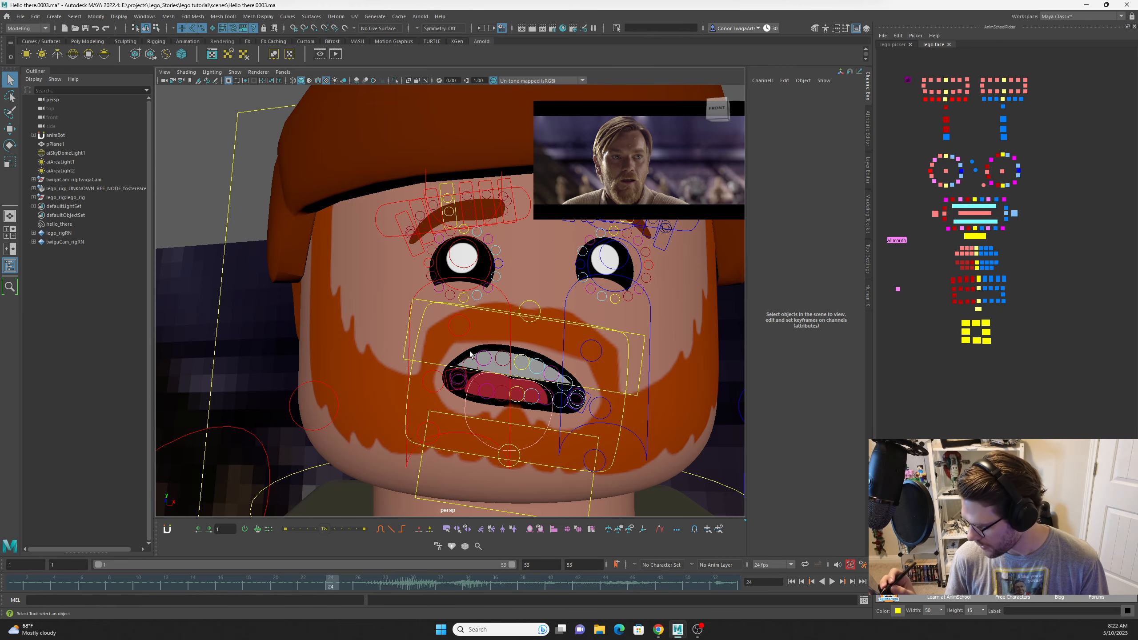
# Refine the thickened lip line, moving the lower tweak at the character's left mouth corner to about 0.05 in Translate X and 0.65 in Y.
pyautogui.keyDown('alt'); pyautogui.moveTo(471, 352); pyautogui.dragTo(497, 359, button='right'); pyautogui.keyUp('alt')
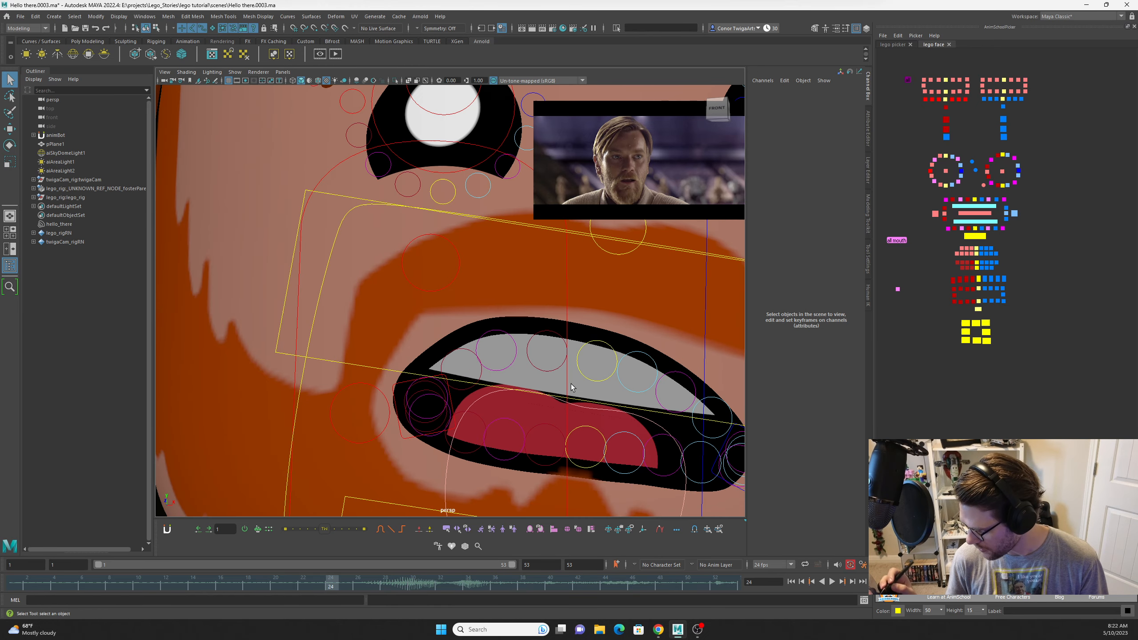
pyautogui.click(466, 349)
pyautogui.click(645, 451)
pyautogui.press('w')
pyautogui.keyDown('alt'); pyautogui.moveTo(587, 451); pyautogui.dragTo(367, 343, button='middle'); pyautogui.keyUp('alt')
pyautogui.keyDown('alt'); pyautogui.moveTo(520, 403); pyautogui.dragTo(569, 423, button='right'); pyautogui.keyUp('alt')
pyautogui.click(546, 407)
pyautogui.moveTo(490, 316); pyautogui.dragTo(486, 316)
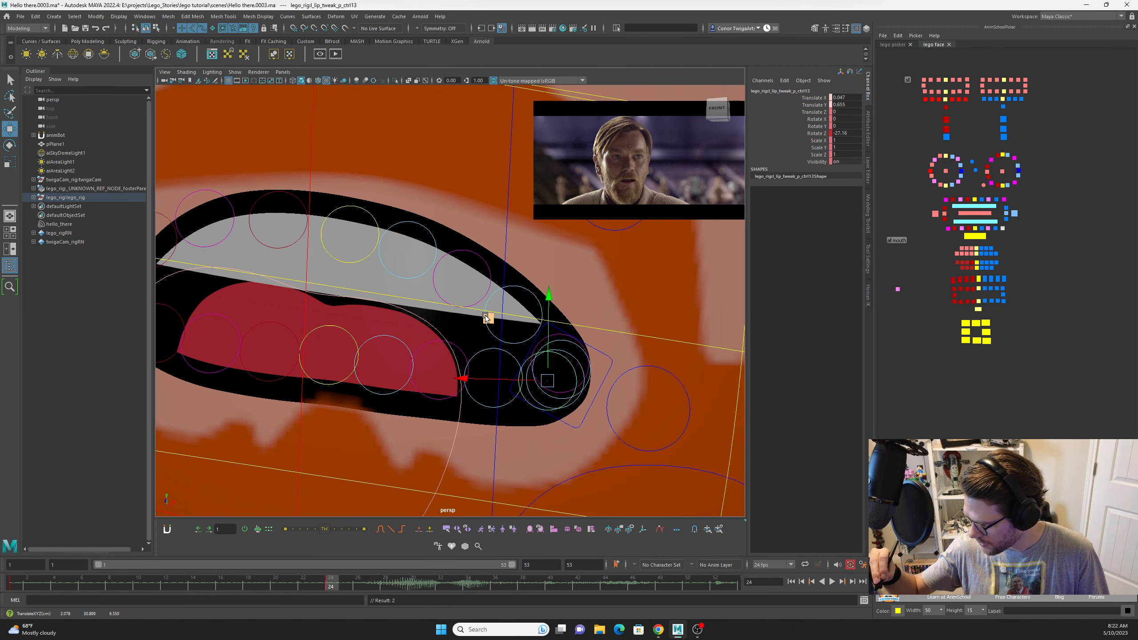
pyautogui.keyDown('alt'); pyautogui.moveTo(508, 380); pyautogui.dragTo(471, 389, button='right'); pyautogui.keyUp('alt')
pyautogui.keyDown('alt'); pyautogui.moveTo(471, 389); pyautogui.dragTo(601, 437, button='middle'); pyautogui.keyUp('alt')
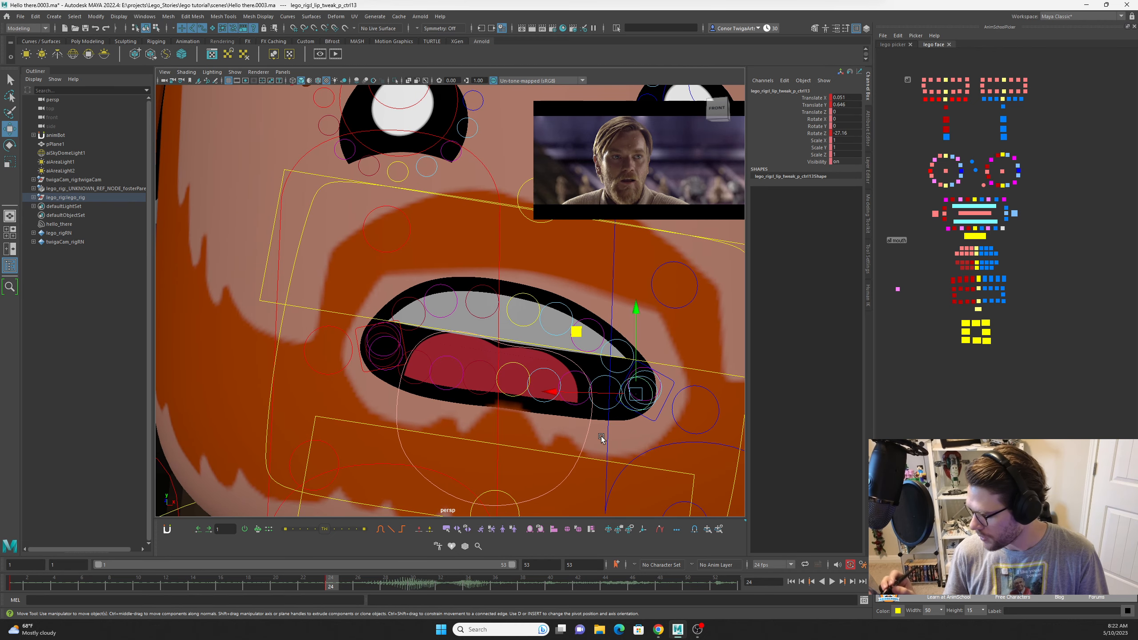
pyautogui.click(586, 441)
pyautogui.moveTo(518, 298); pyautogui.dragTo(519, 306)
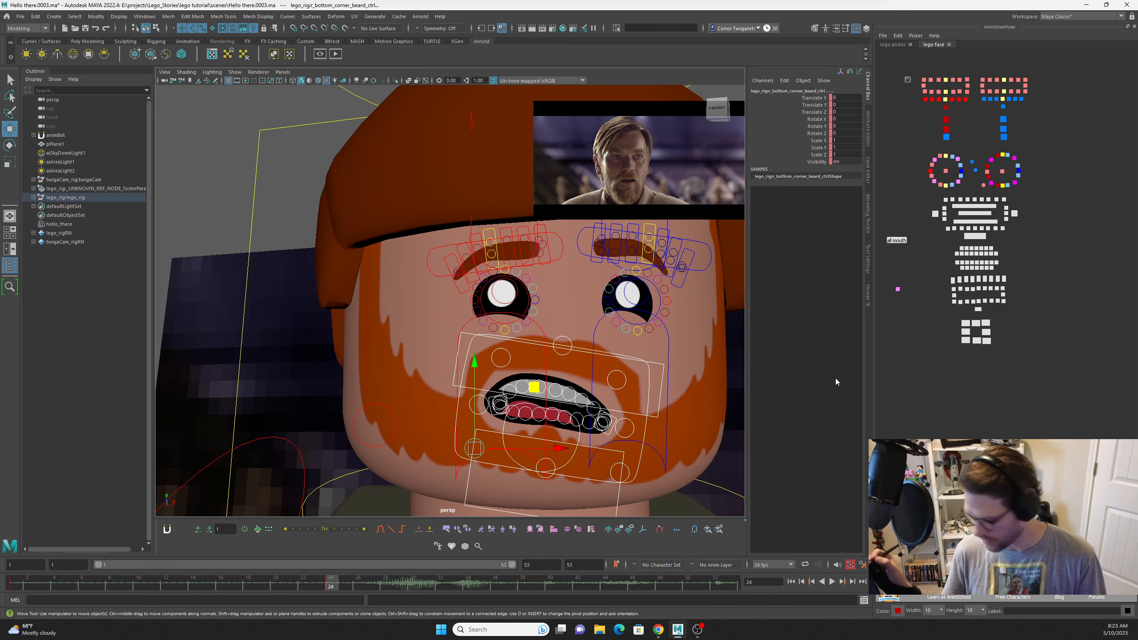
# Set a key on all the mouth controls at frame 24, then clear the selection.
pyautogui.press('s')
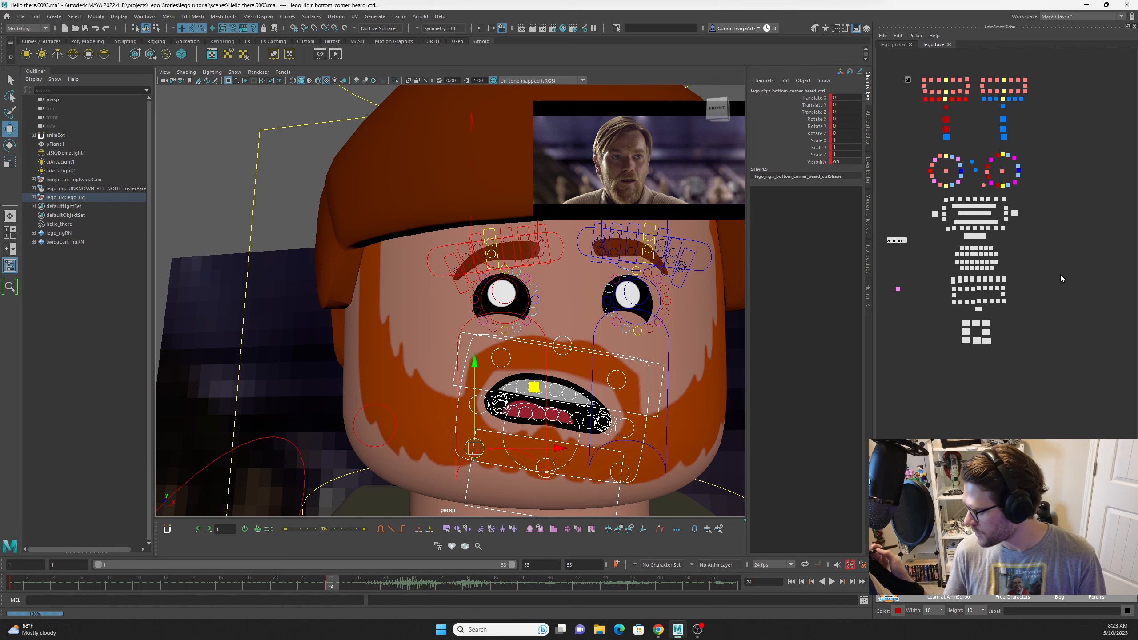
pyautogui.scroll(3, 941, 309)
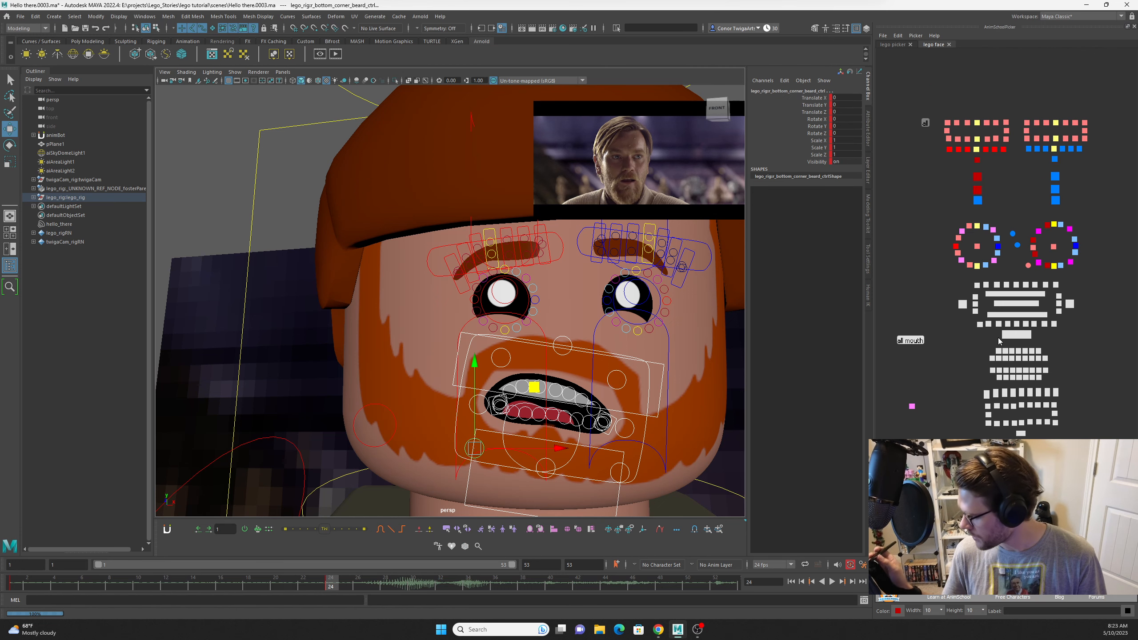
pyautogui.keyDown('alt'); pyautogui.moveTo(963, 351); pyautogui.dragTo(964, 349, button='middle'); pyautogui.keyUp('alt')
pyautogui.keyDown('alt'); pyautogui.moveTo(1061, 339); pyautogui.dragTo(1055, 334, button='middle'); pyautogui.keyUp('alt')
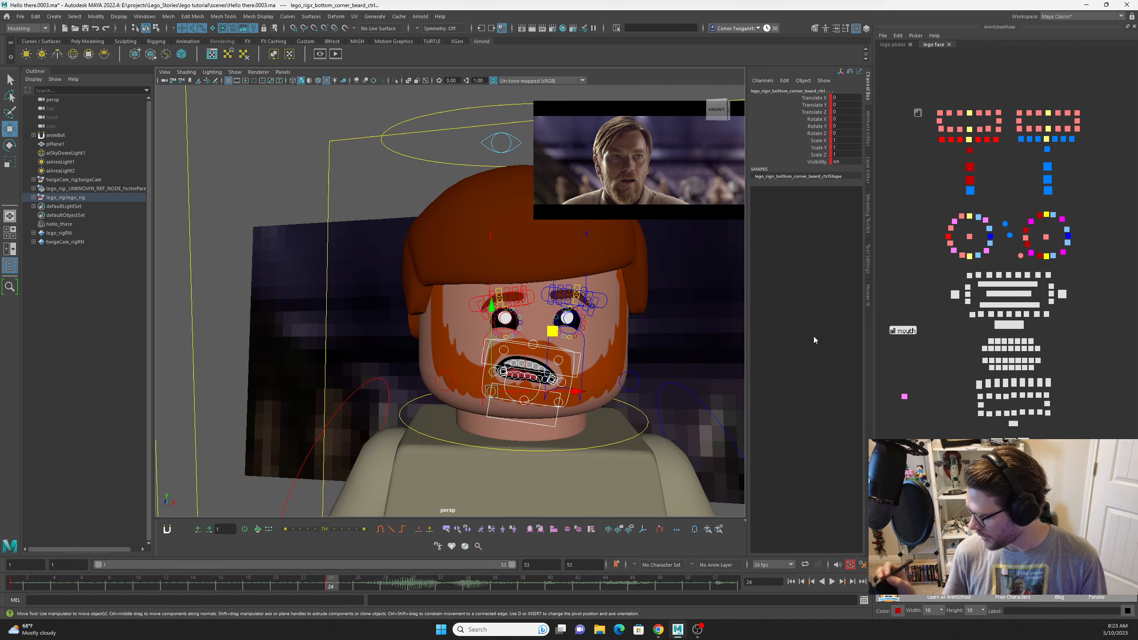
pyautogui.click(903, 331)
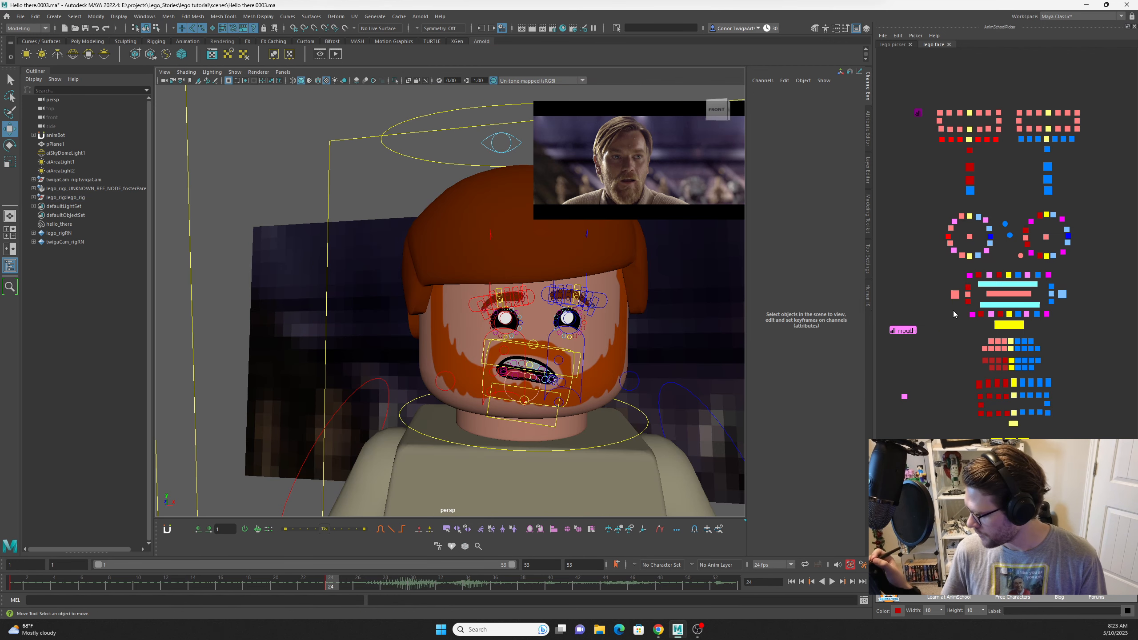
# Examine the finished mouth pose on the face from several angles against the reference.
pyautogui.keyDown('alt'); pyautogui.moveTo(645, 429); pyautogui.dragTo(632, 403); pyautogui.keyUp('alt')
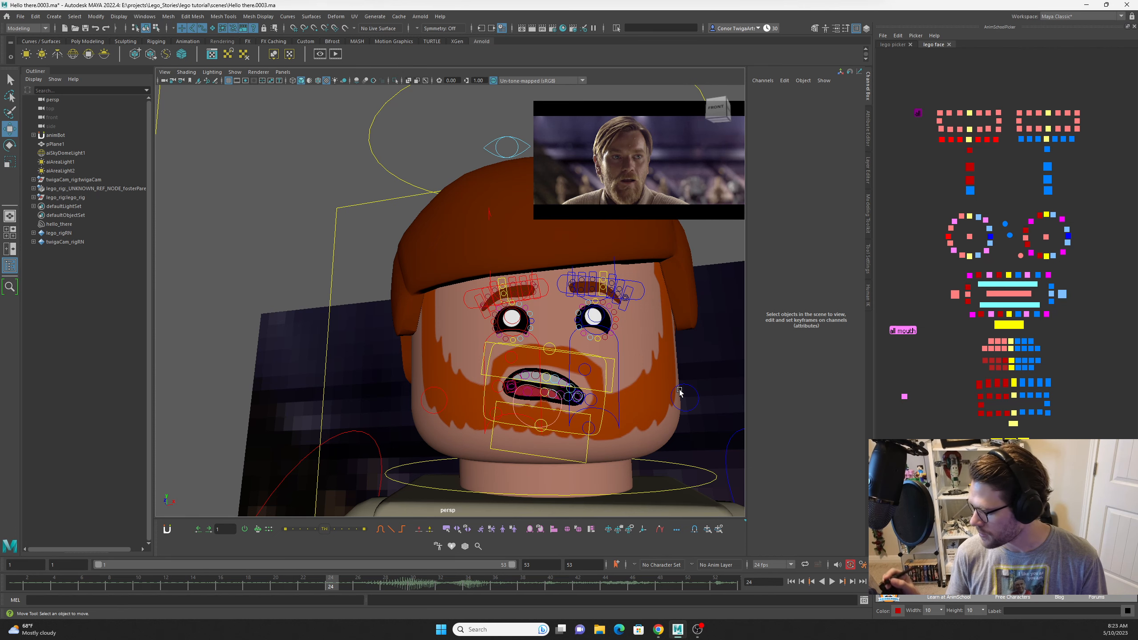
pyautogui.keyDown('alt'); pyautogui.moveTo(660, 417); pyautogui.dragTo(614, 418); pyautogui.keyUp('alt')
pyautogui.scroll(5, 629, 413)
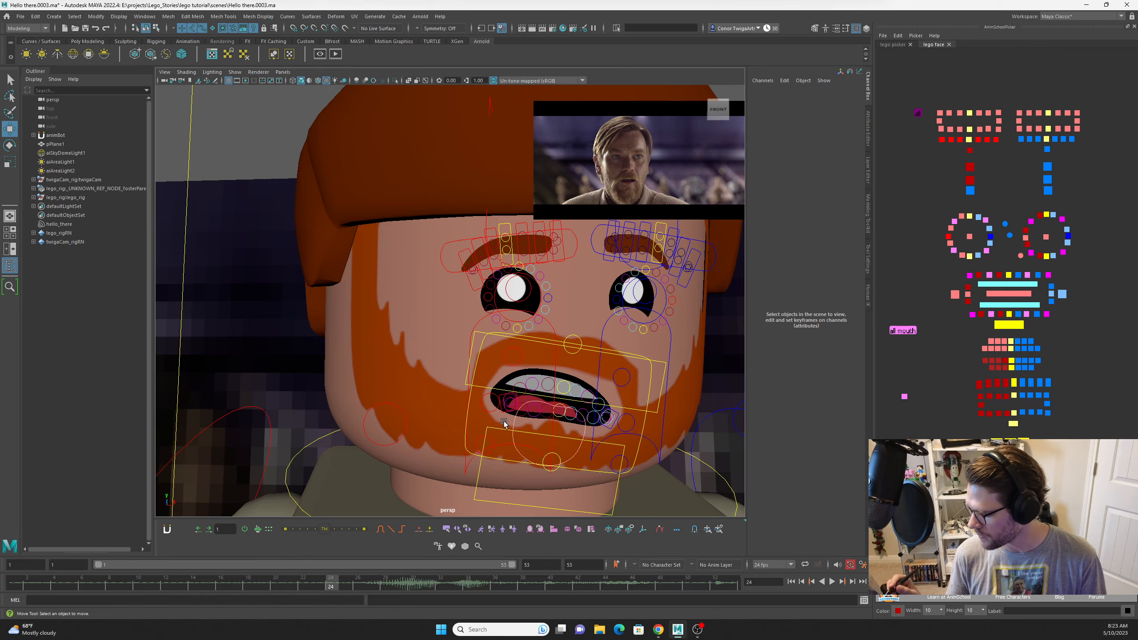
pyautogui.keyDown('alt'); pyautogui.moveTo(504, 423); pyautogui.dragTo(690, 405); pyautogui.keyUp('alt')
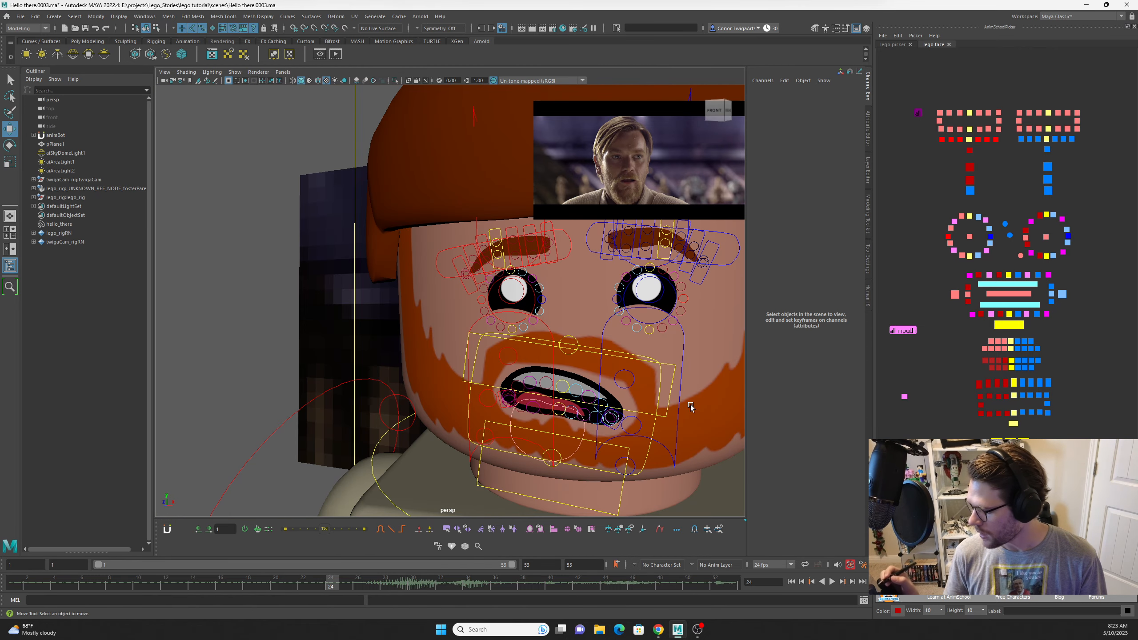
pyautogui.keyDown('alt'); pyautogui.moveTo(690, 405); pyautogui.dragTo(569, 348, button='right'); pyautogui.keyUp('alt')
pyautogui.keyDown('alt'); pyautogui.moveTo(569, 348); pyautogui.dragTo(623, 359); pyautogui.keyUp('alt')
pyautogui.keyDown('alt'); pyautogui.moveTo(622, 359); pyautogui.dragTo(699, 381, button='right'); pyautogui.keyUp('alt')
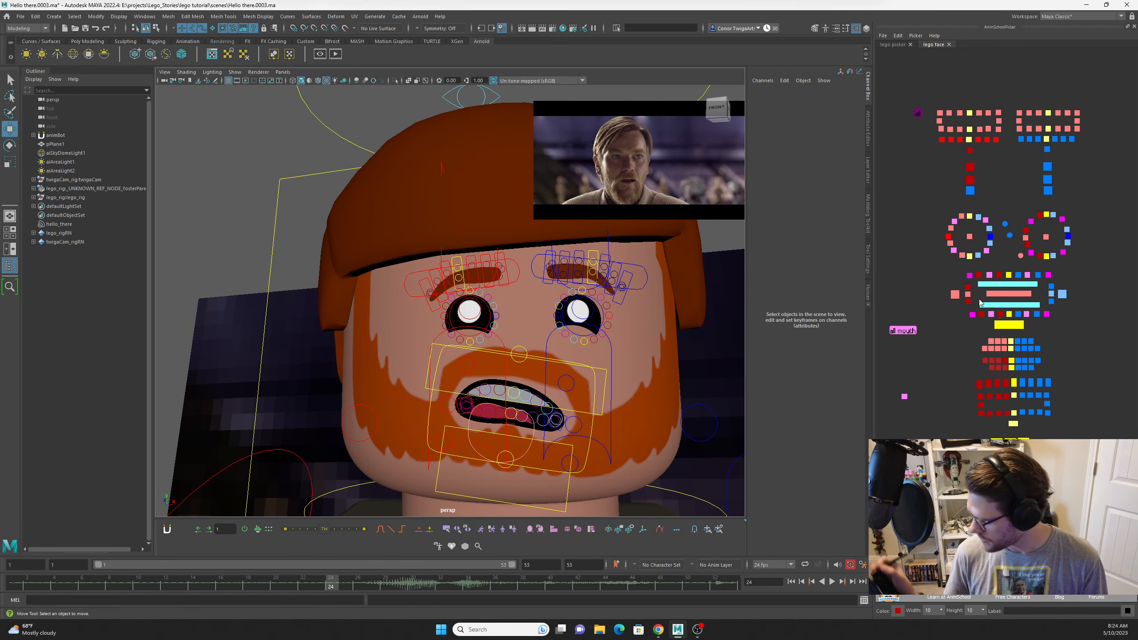
# Select all mouth controls, play the shot briefly and move the current time to frame 26.
pyautogui.click(903, 330)
pyautogui.hotkey('alt', 'v')
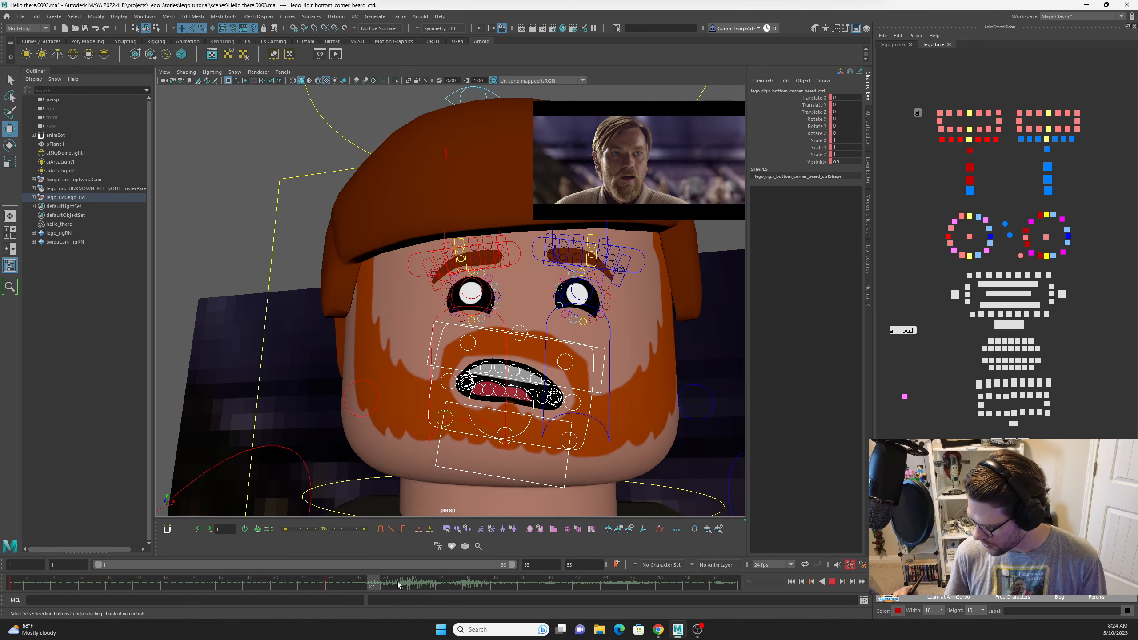
pyautogui.moveTo(398, 586); pyautogui.dragTo(359, 583)
pyautogui.keyDown('alt'); pyautogui.moveTo(622, 357); pyautogui.dragTo(672, 360, button='right'); pyautogui.keyUp('alt')
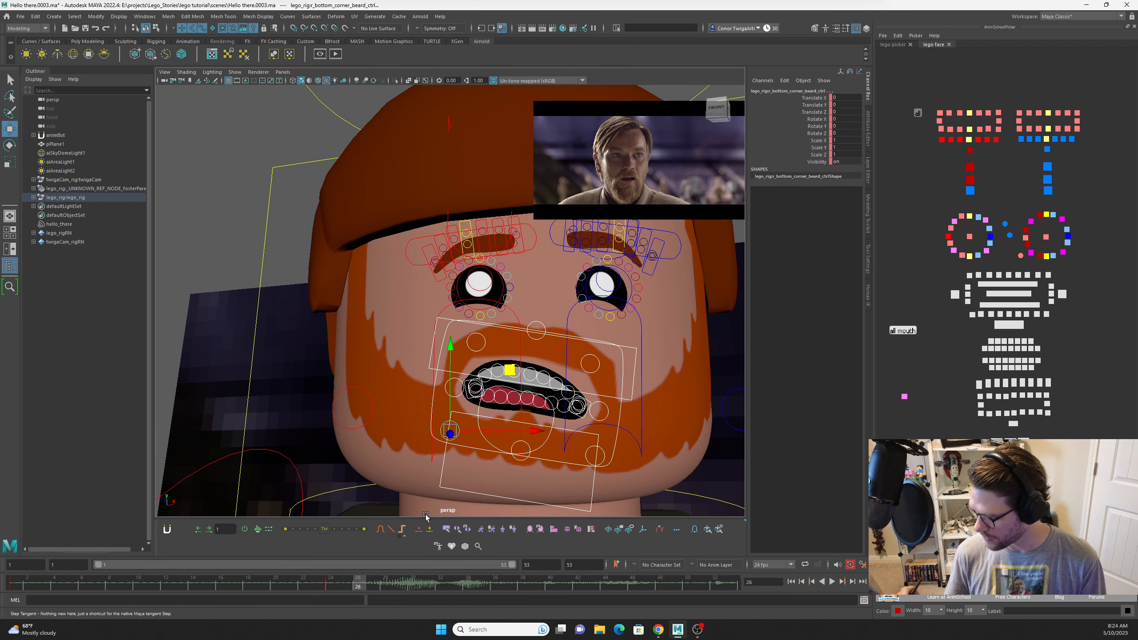
# Lower the bottom lip control at frame 26 and set the top lip control to about -0.292 in Translate Y.
pyautogui.keyDown('alt'); pyautogui.moveTo(608, 405); pyautogui.dragTo(589, 412, button='middle'); pyautogui.keyUp('alt')
pyautogui.keyDown('alt'); pyautogui.moveTo(541, 405); pyautogui.dragTo(582, 428, button='right'); pyautogui.keyUp('alt')
pyautogui.click(488, 412)
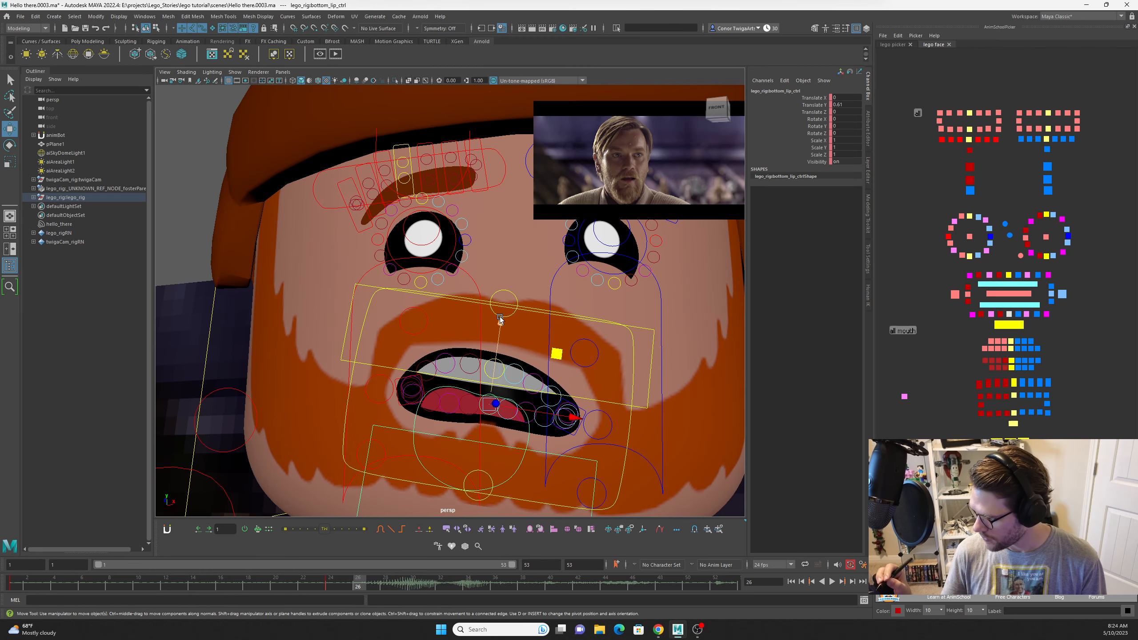
pyautogui.moveTo(501, 320); pyautogui.dragTo(501, 329)
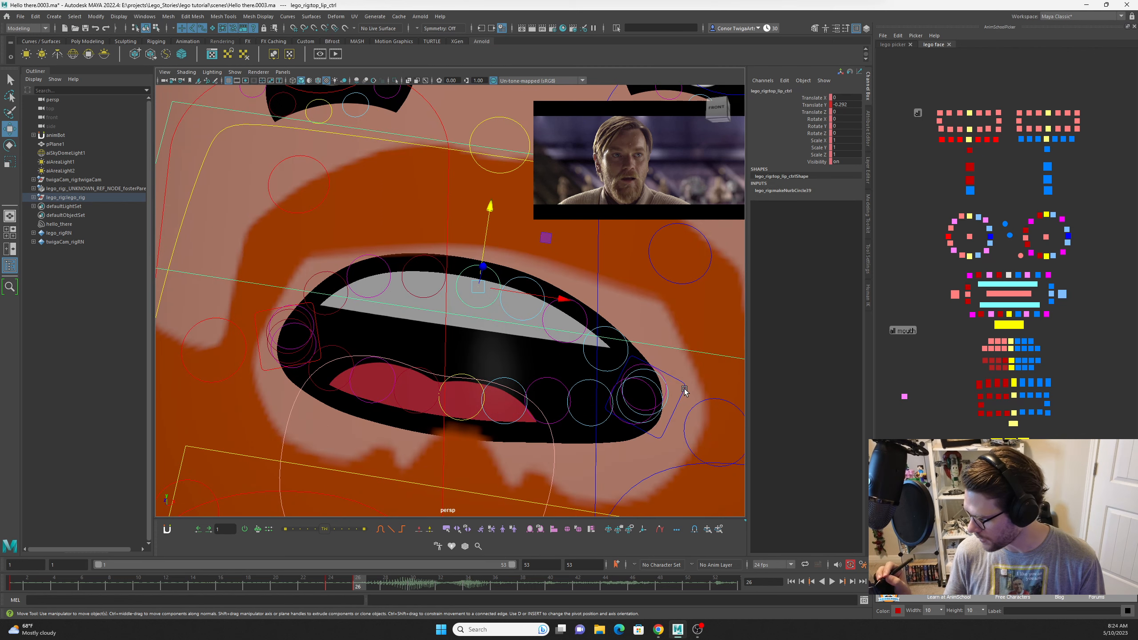
# Pull both mouth corners inward, with the character's right corner at about 0.397 in Translate X and 0.174 in Y.
pyautogui.click(684, 387)
pyautogui.moveTo(597, 370); pyautogui.dragTo(596, 369)
pyautogui.moveTo(597, 370); pyautogui.dragTo(584, 363)
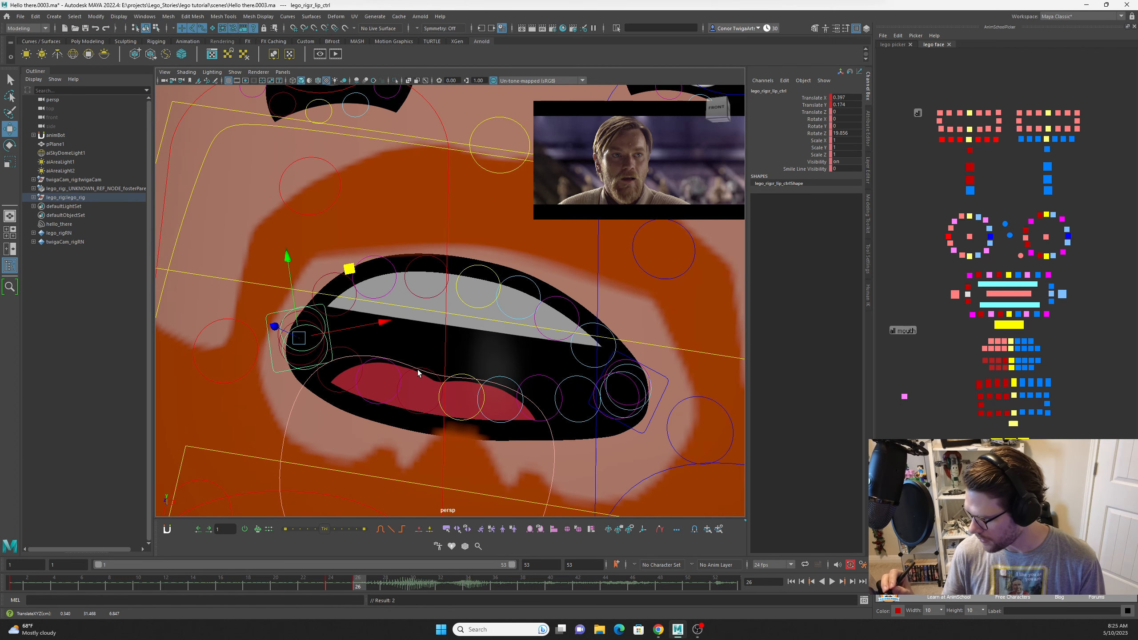
# Raise the tongue control to about -0.197 in Translate X and -0.557 in Y.
pyautogui.click(404, 367)
pyautogui.moveTo(508, 425); pyautogui.dragTo(503, 424)
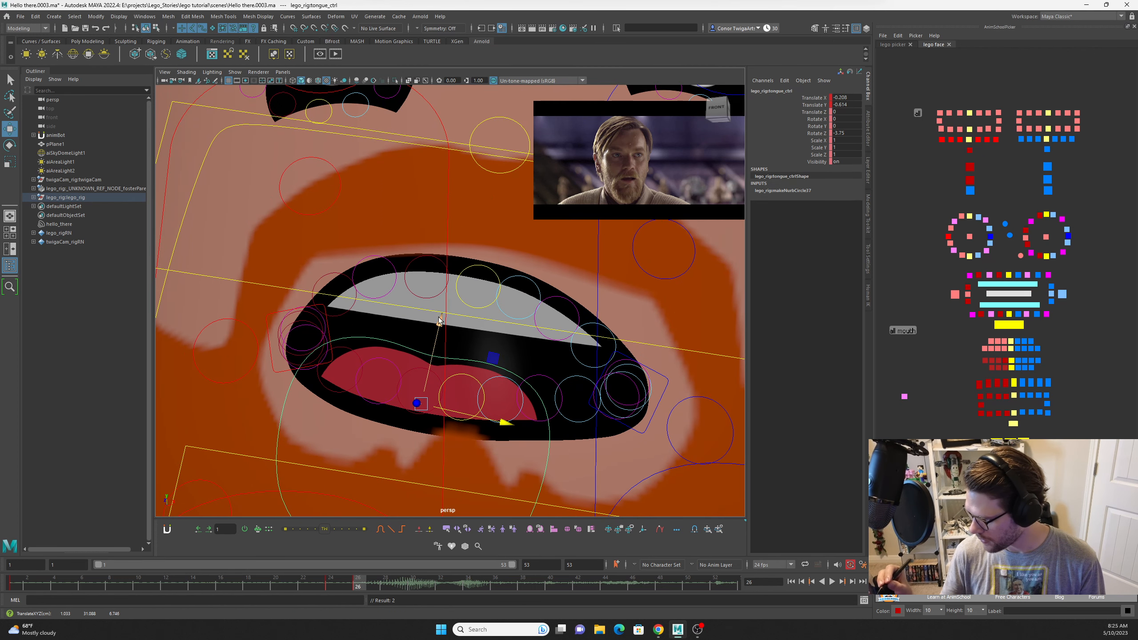
pyautogui.moveTo(440, 319); pyautogui.dragTo(445, 308)
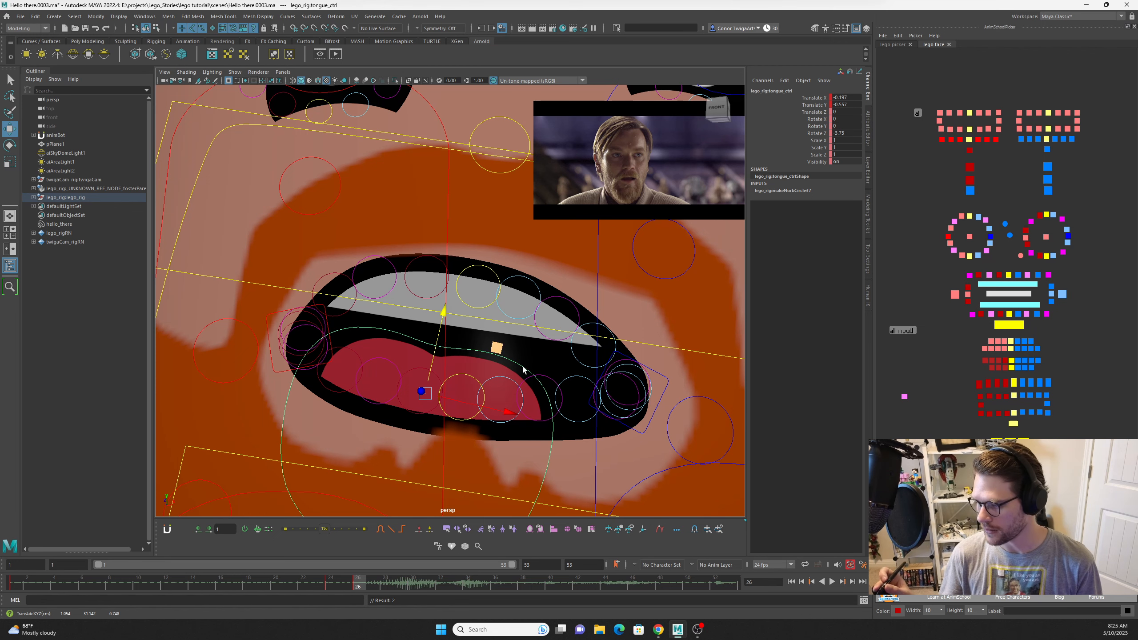
pyautogui.scroll(-3, 625, 423)
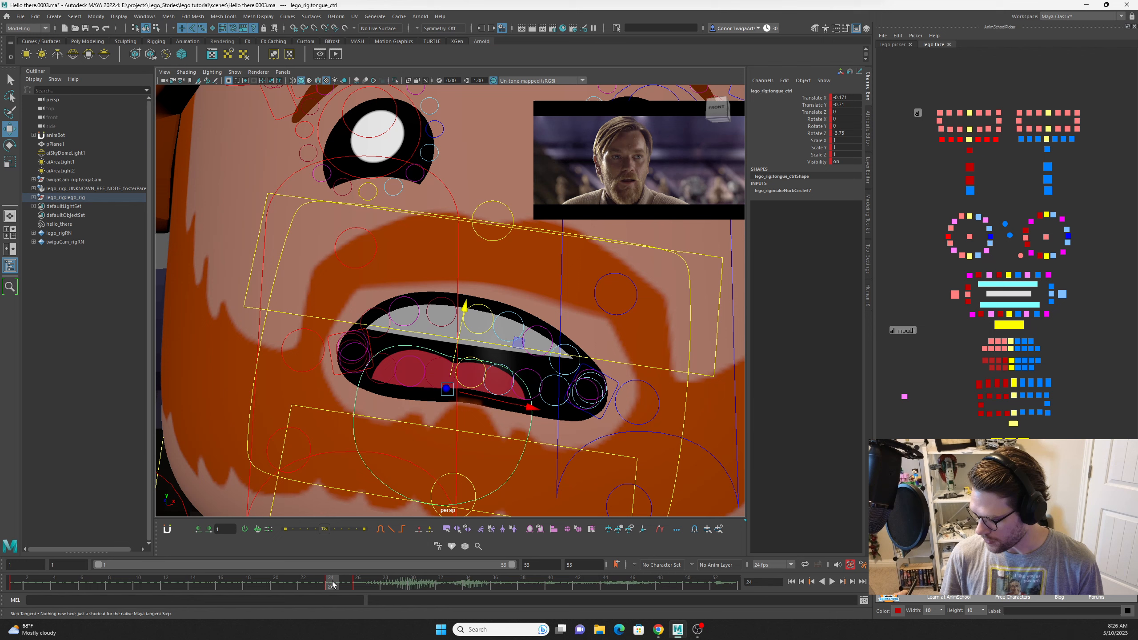
# With Global Offset limited to frames 24 to 26, reshape the beard using its top middle, upper corner and side controls.
pyautogui.keyDown('shift'); pyautogui.moveTo(332, 583); pyautogui.dragTo(365, 584); pyautogui.keyUp('shift')
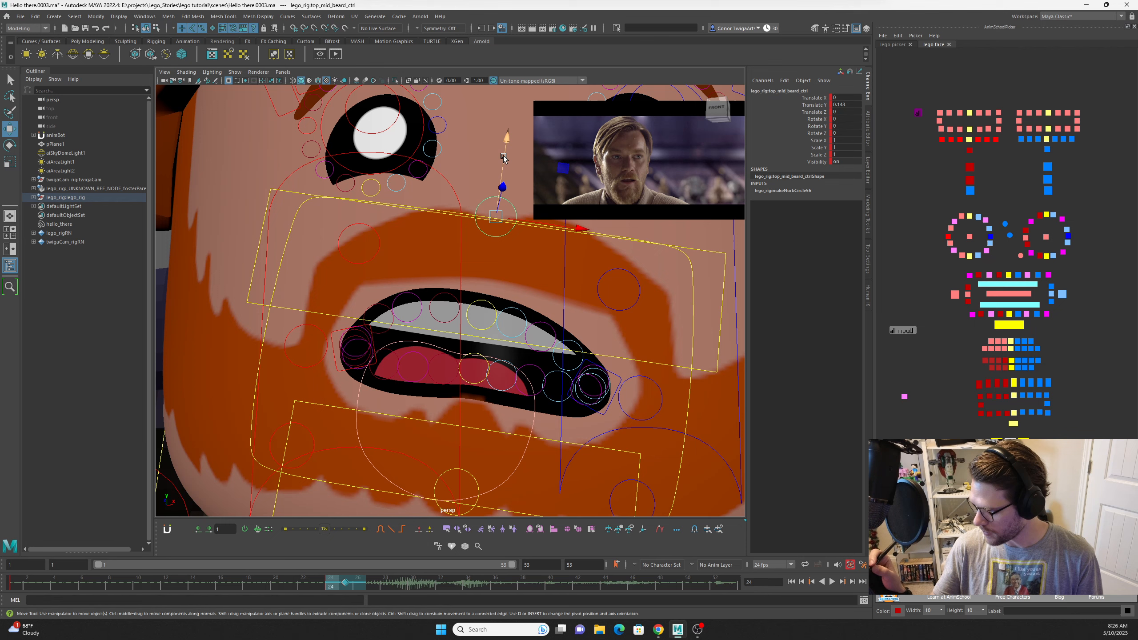
pyautogui.moveTo(503, 154); pyautogui.dragTo(504, 146)
pyautogui.click(373, 259)
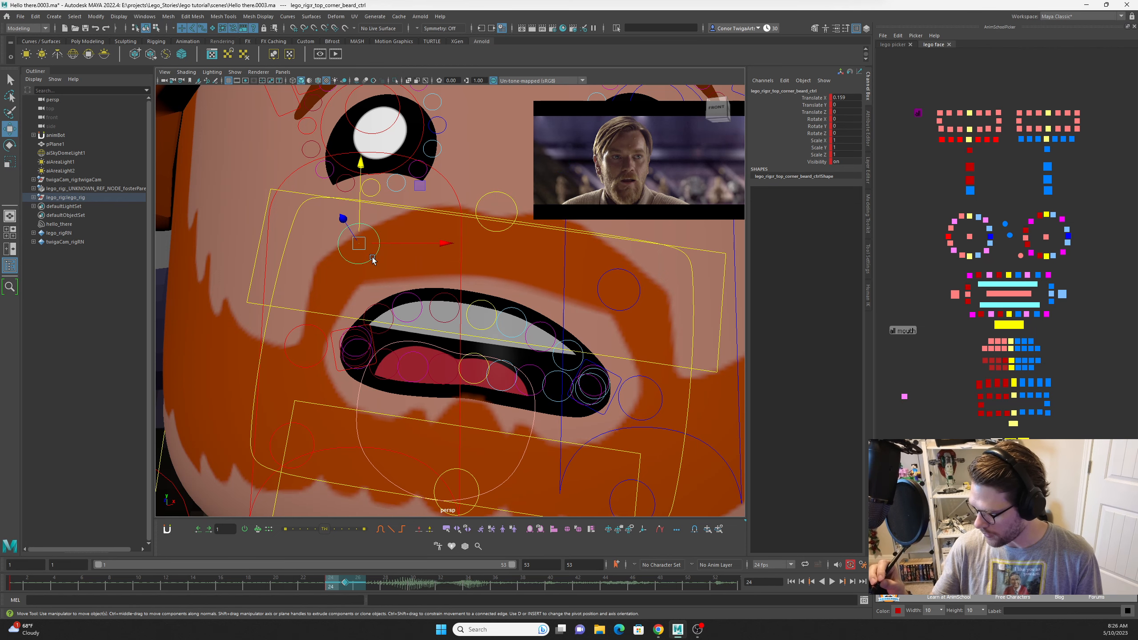
pyautogui.moveTo(421, 184); pyautogui.dragTo(412, 178)
pyautogui.click(467, 486)
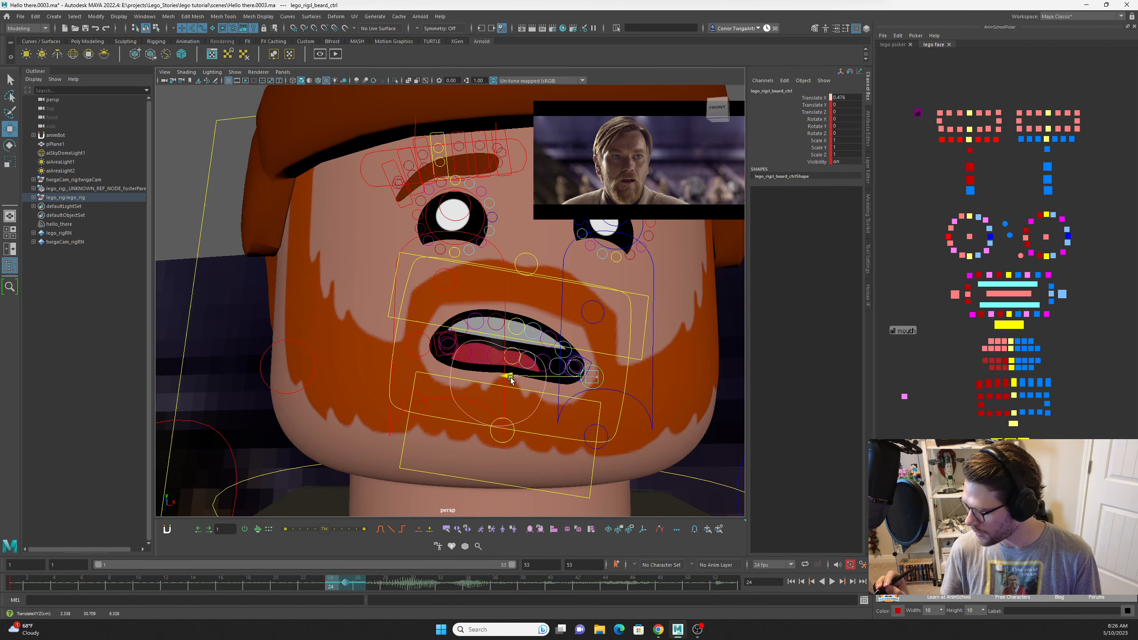
pyautogui.moveTo(513, 377); pyautogui.dragTo(507, 377)
pyautogui.keyDown('alt'); pyautogui.moveTo(608, 346); pyautogui.dragTo(537, 314); pyautogui.keyUp('alt')
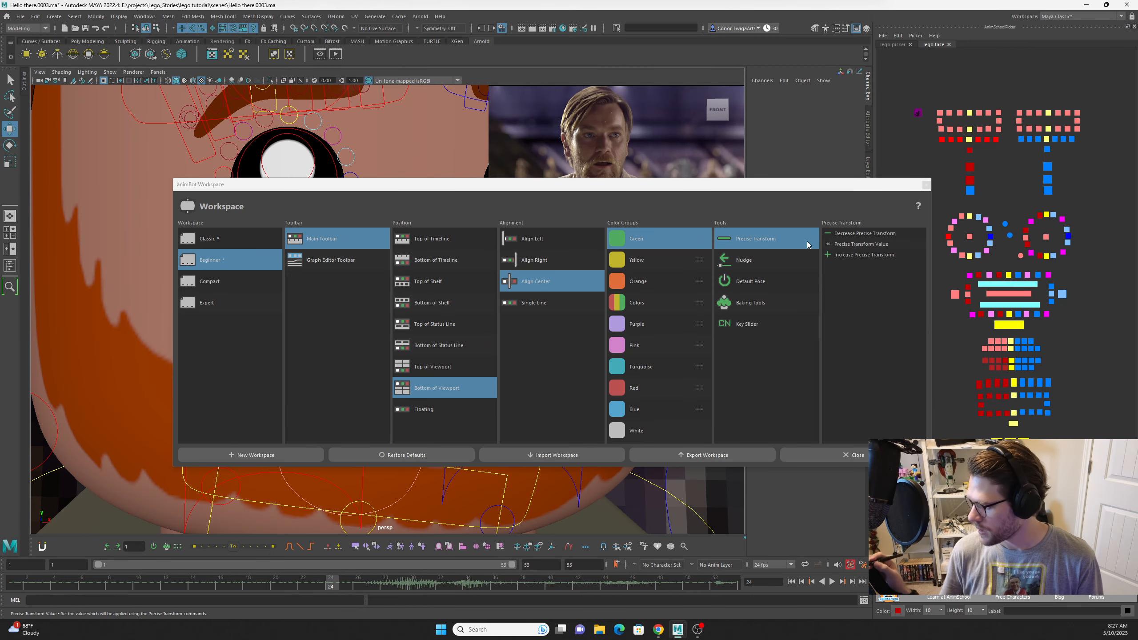
# Try animBot's Global Offset on the whole animation and on frames 21 to 31, then switch it off.
pyautogui.moveTo(662, 189); pyautogui.dragTo(670, 196)
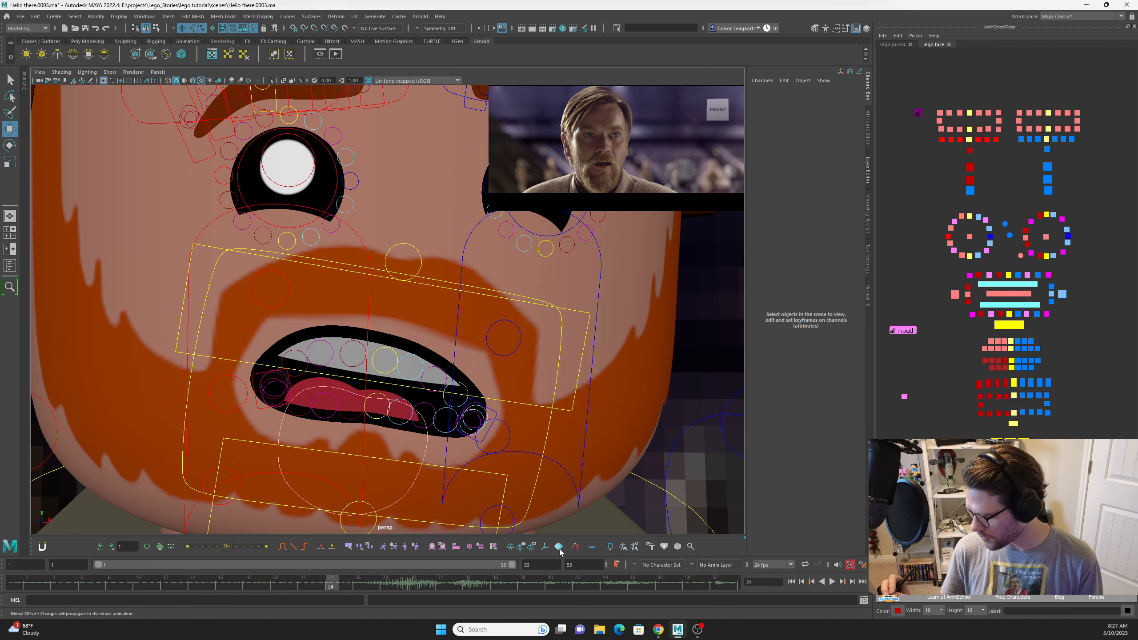
pyautogui.click(560, 546)
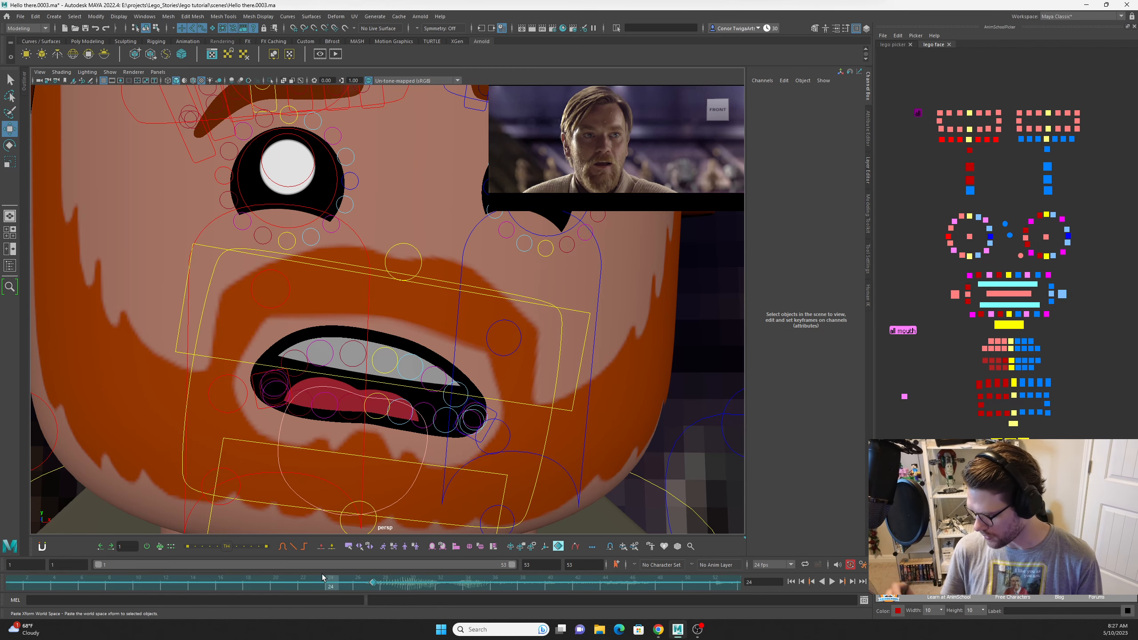
pyautogui.click(558, 545)
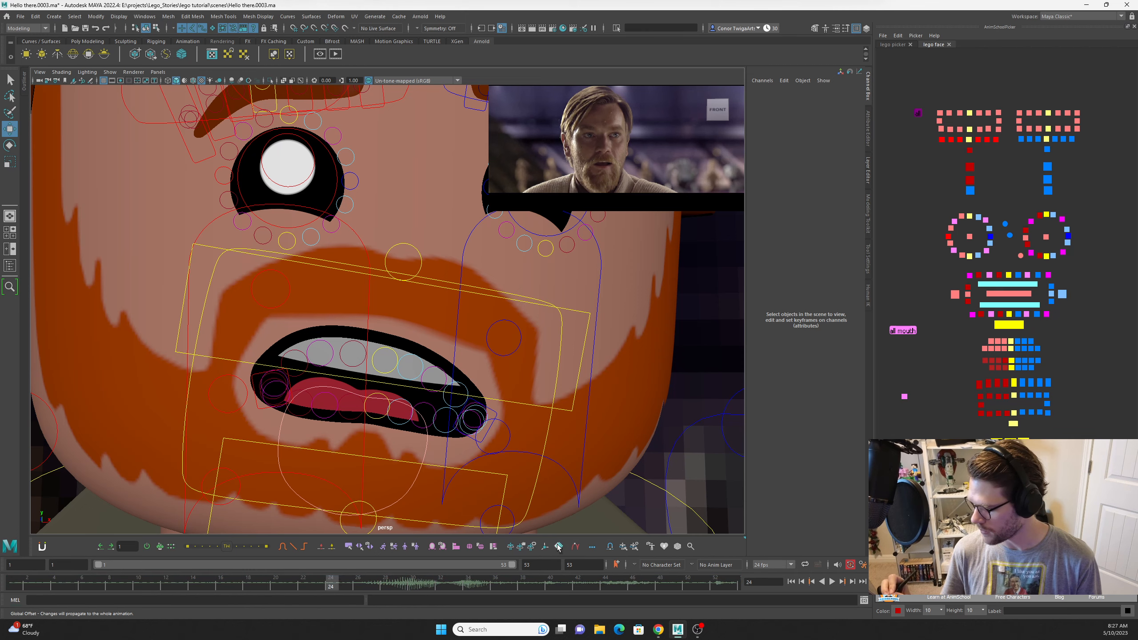
pyautogui.click(305, 582)
pyautogui.keyDown('shift'); pyautogui.moveTo(315, 581); pyautogui.dragTo(433, 582); pyautogui.keyUp('shift')
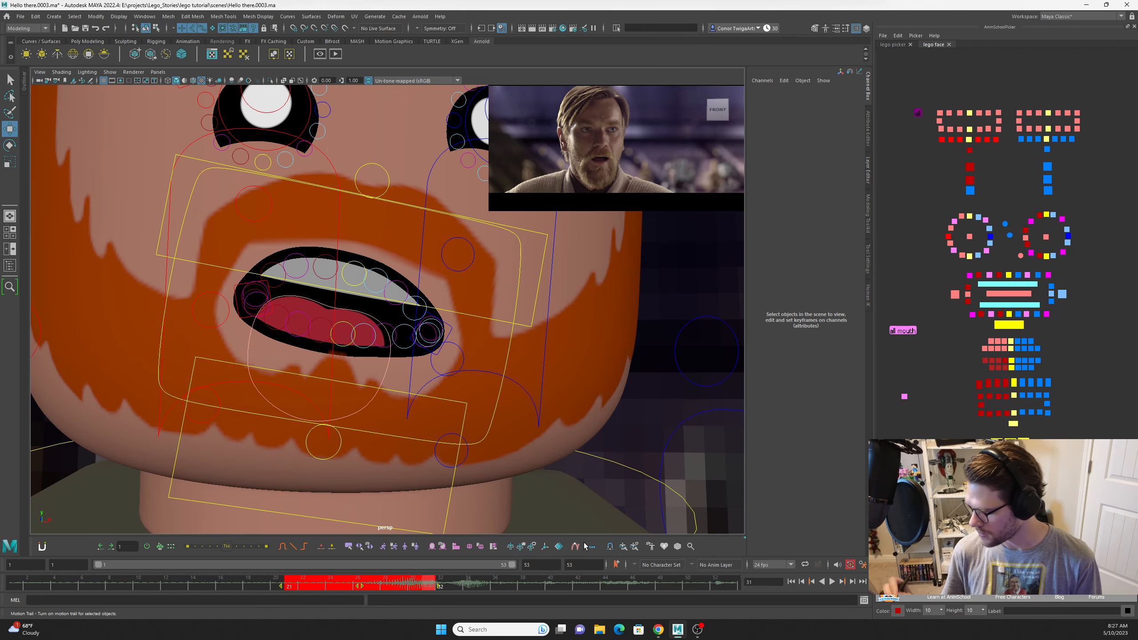
pyautogui.click(559, 546)
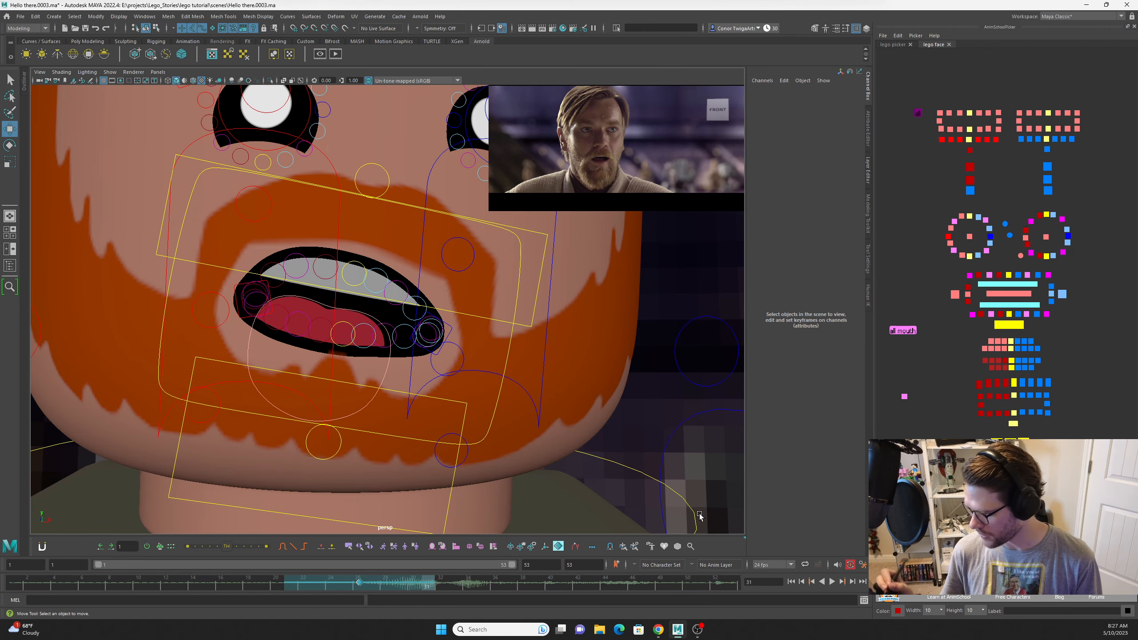
pyautogui.click(468, 584)
pyautogui.click(423, 584)
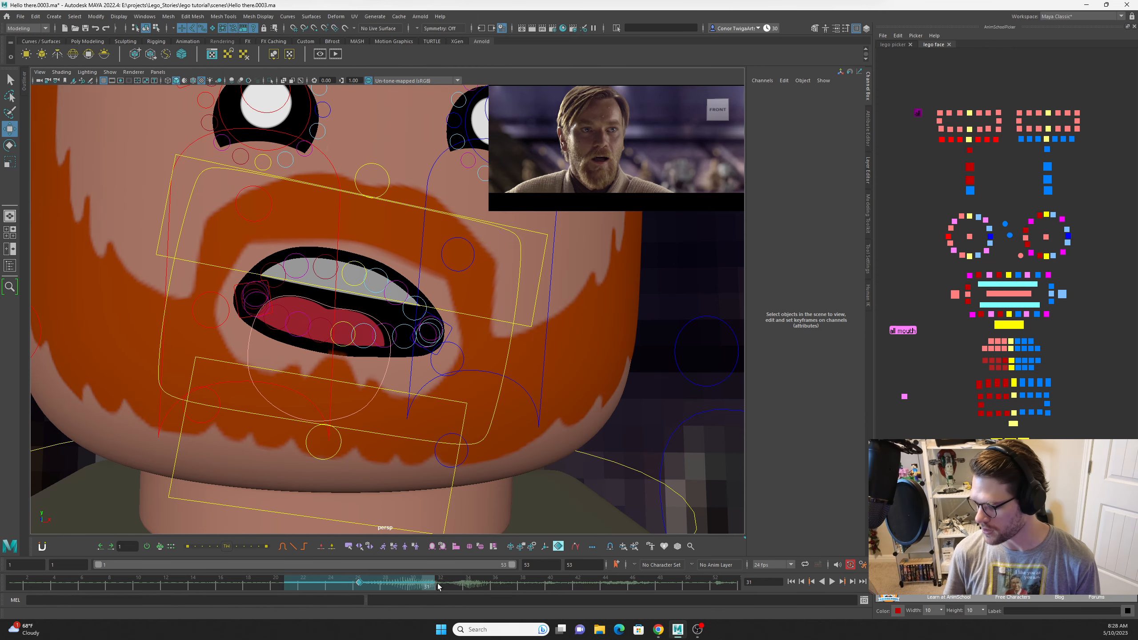
pyautogui.click(559, 546)
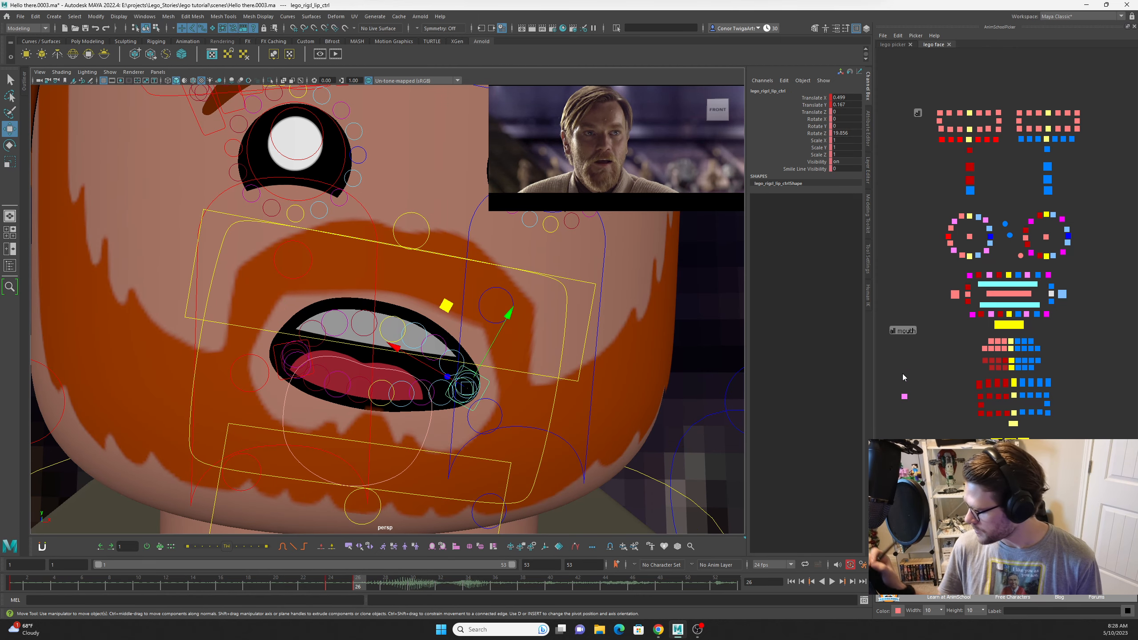
# Advance to frame 28 and pull the character's left mouth corner inward to about 0.622 in Translate X and 0.197 in Y.
pyautogui.click(903, 331)
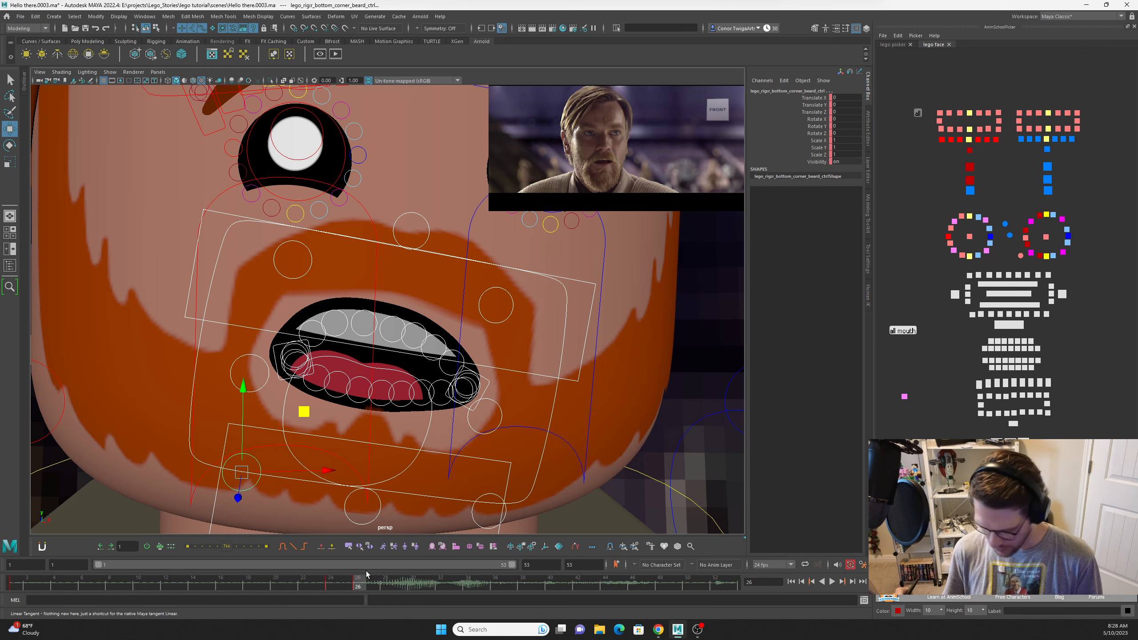
pyautogui.press('.')
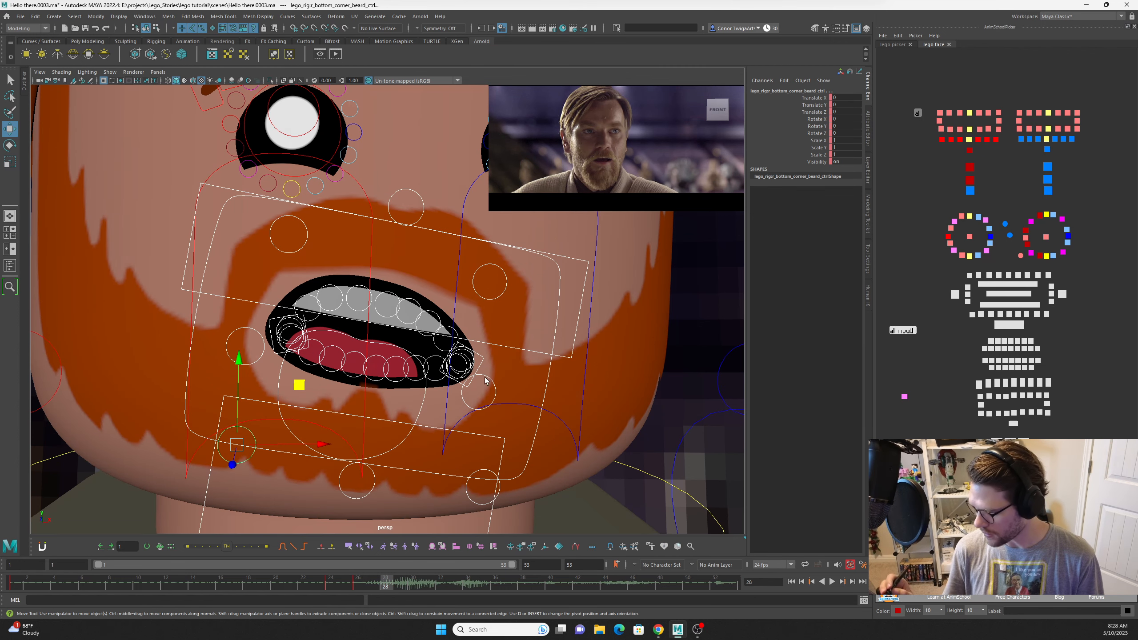
pyautogui.click(480, 361)
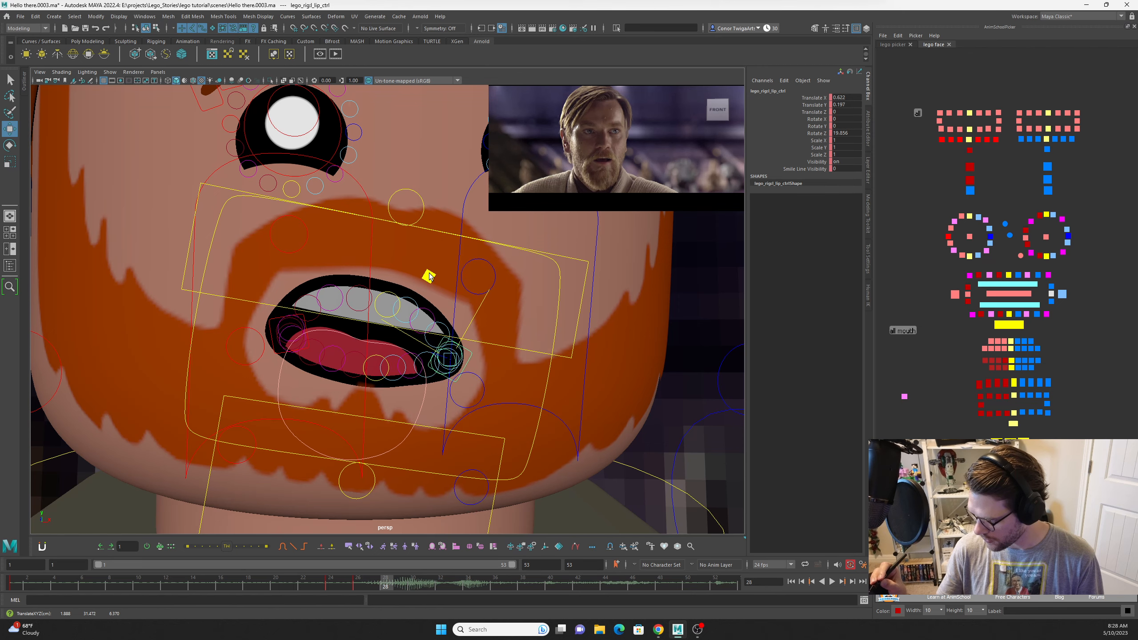
pyautogui.press(',')
pyautogui.press(',')
# Reselect all mouth controls at frame 26, then shift the main mouth control to about -0.477 in Translate X and 0.017 in Y.
pyautogui.click(417, 393)
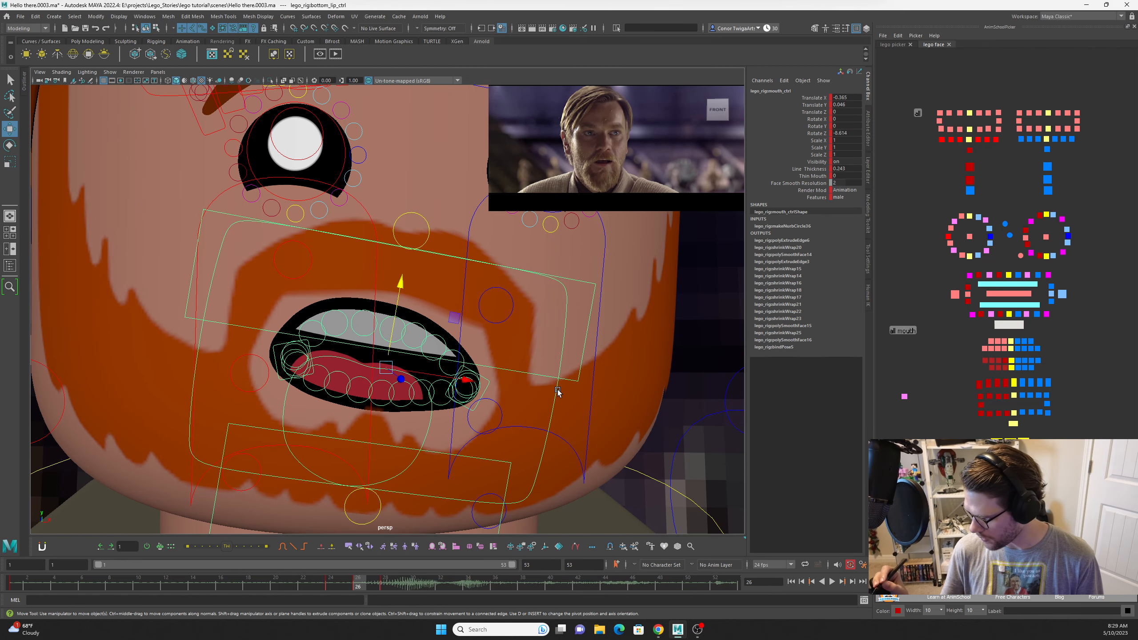
pyautogui.click(903, 330)
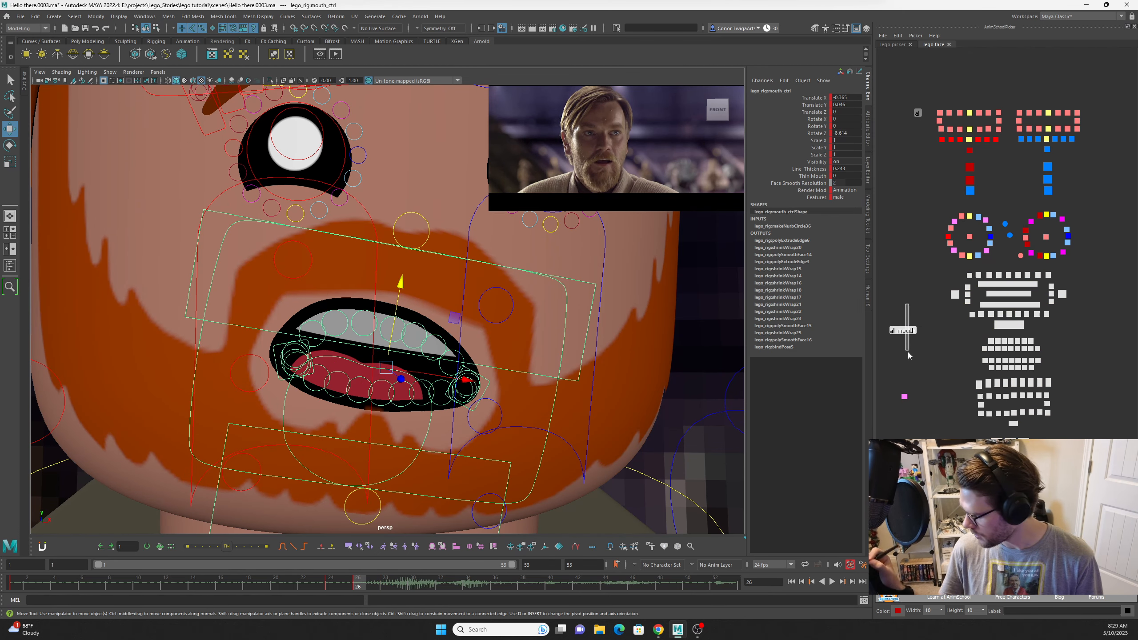
pyautogui.press(',')
pyautogui.click(365, 577)
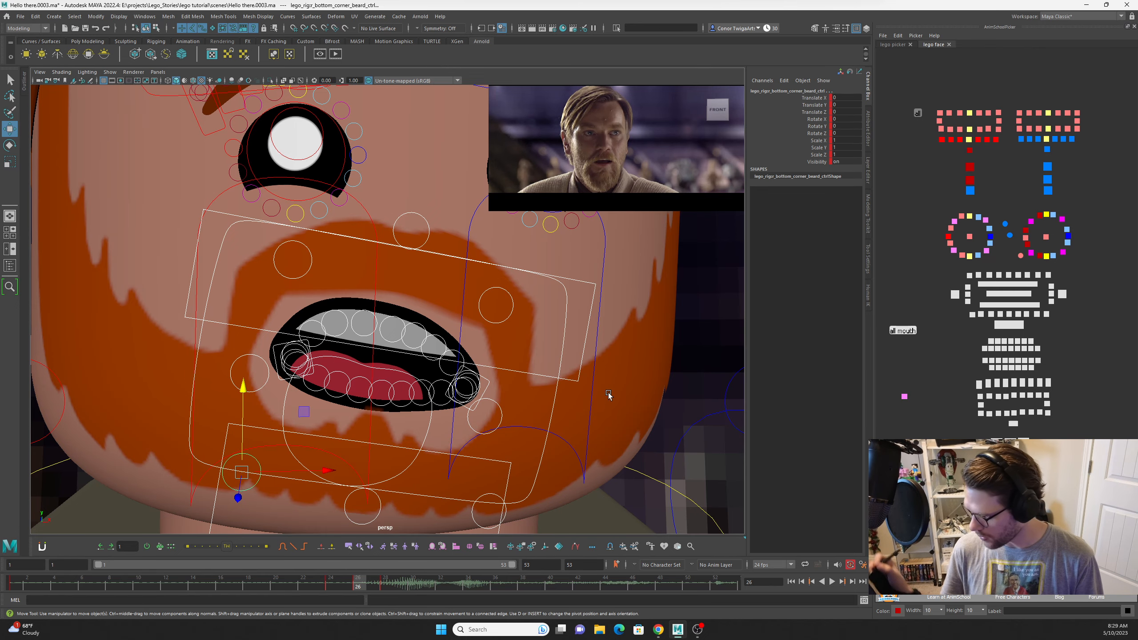
pyautogui.click(555, 392)
pyautogui.moveTo(474, 385); pyautogui.dragTo(444, 378)
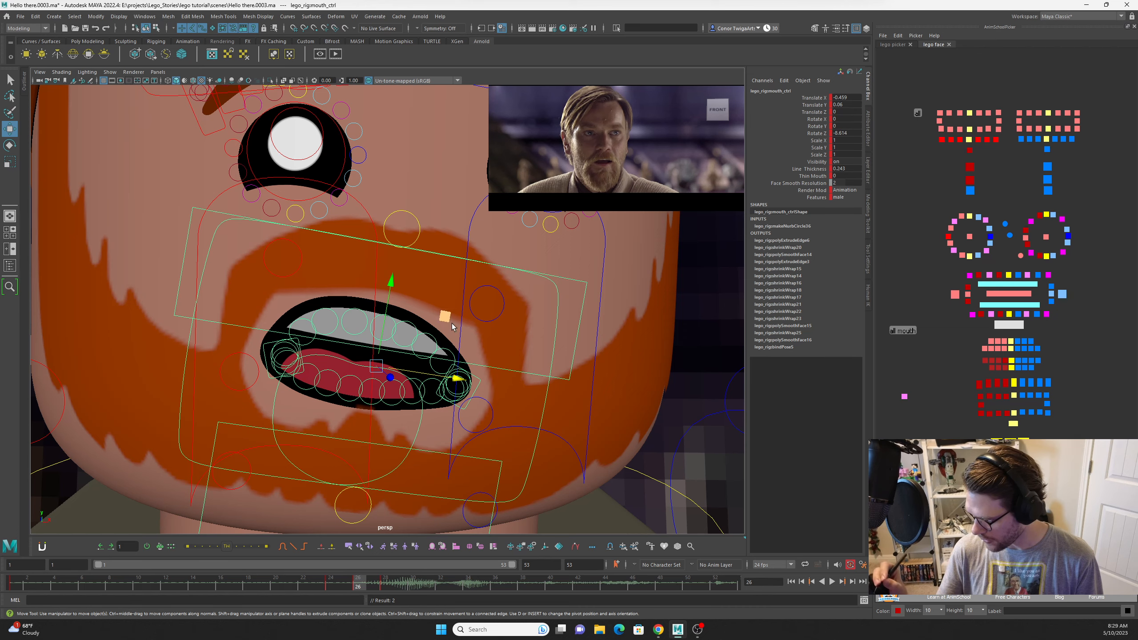
pyautogui.moveTo(446, 317); pyautogui.dragTo(438, 297)
# On frame 28, move the whole mouth further toward the character's right and compare it with the preceding pose.
pyautogui.press('.')
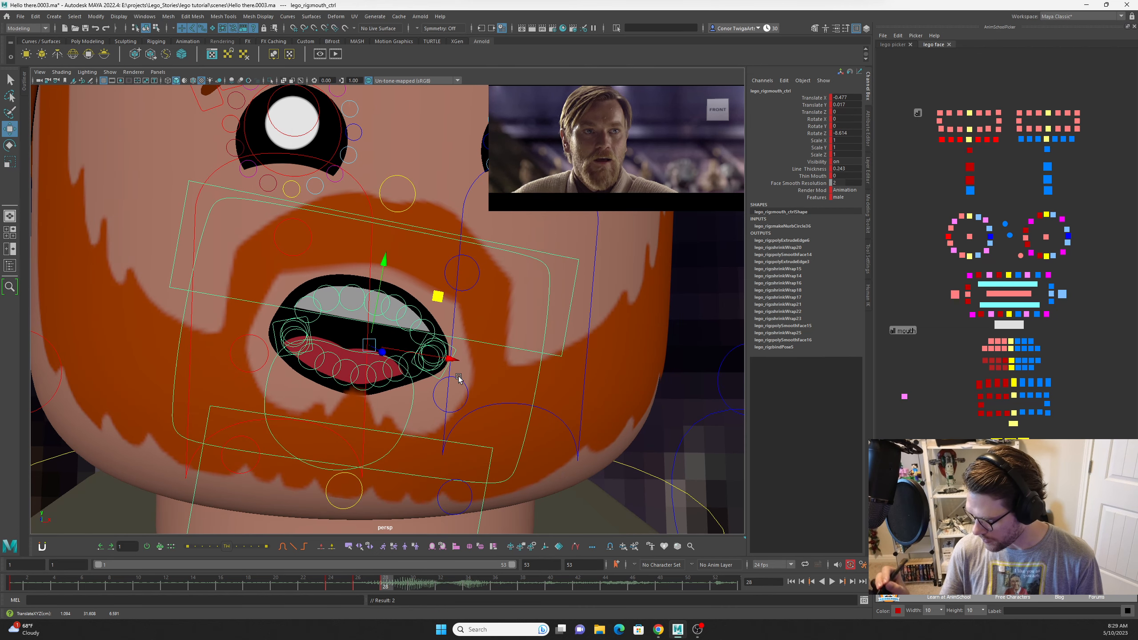
pyautogui.moveTo(452, 359); pyautogui.dragTo(435, 355)
pyautogui.press(',')
pyautogui.press(',')
pyautogui.press('.')
pyautogui.press('.')
# Squash the tongue to about 0.503 in Scale Y and rotate it to about 50.7 in Rotate Z at frame 28.
pyautogui.click(397, 406)
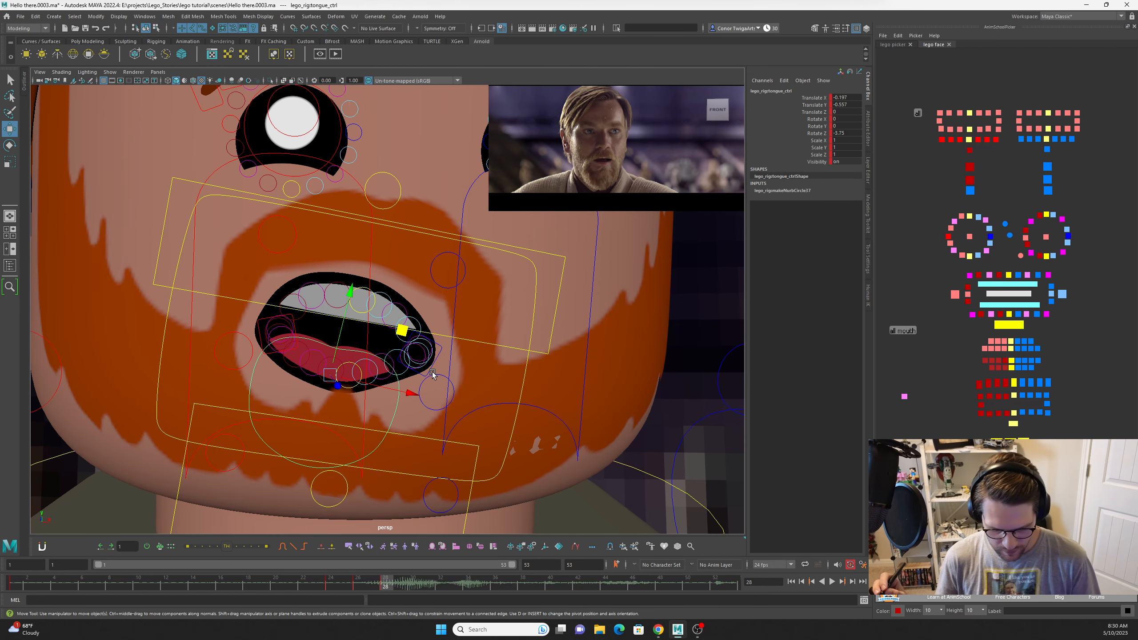
pyautogui.press('r')
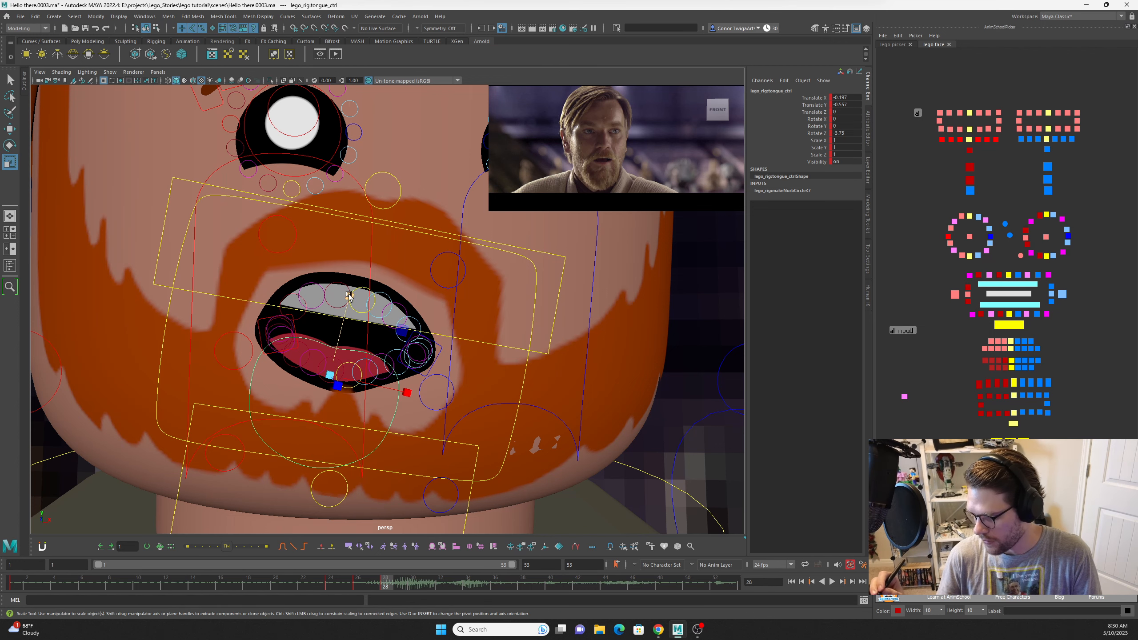
pyautogui.moveTo(350, 293); pyautogui.dragTo(304, 310)
pyautogui.press('e')
pyautogui.press('w')
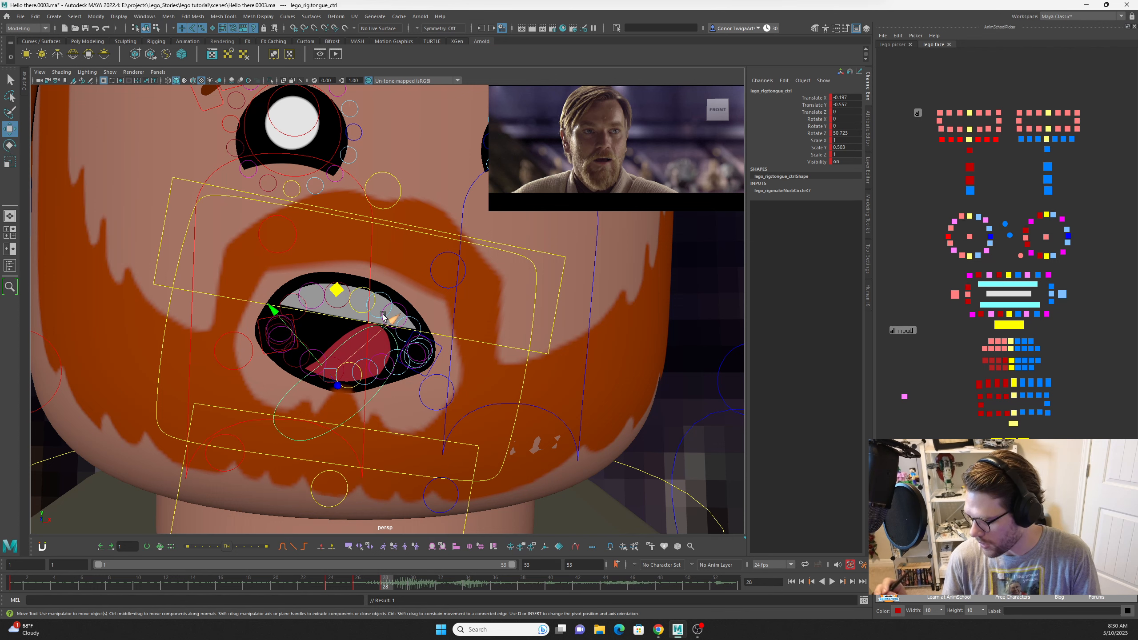
# Refine the tongue's size and placement to about -0.419 in Translate X, -0.505 in Y and 53.392 in Rotate Z.
pyautogui.moveTo(339, 291); pyautogui.dragTo(367, 294)
pyautogui.press('e')
pyautogui.press('w')
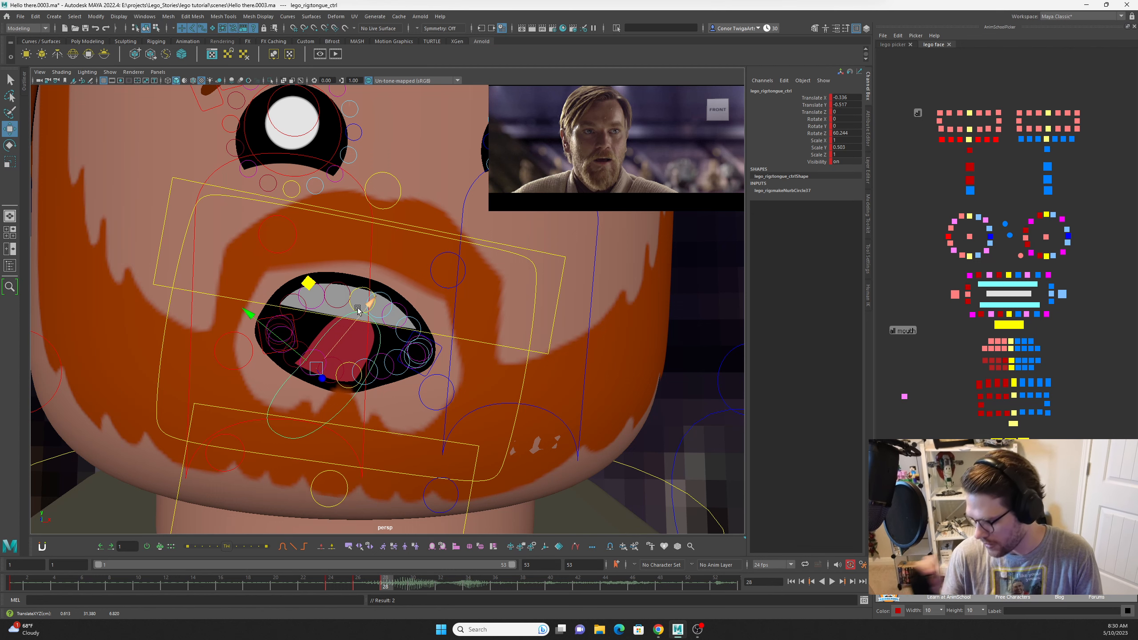
pyautogui.moveTo(358, 309); pyautogui.dragTo(359, 308)
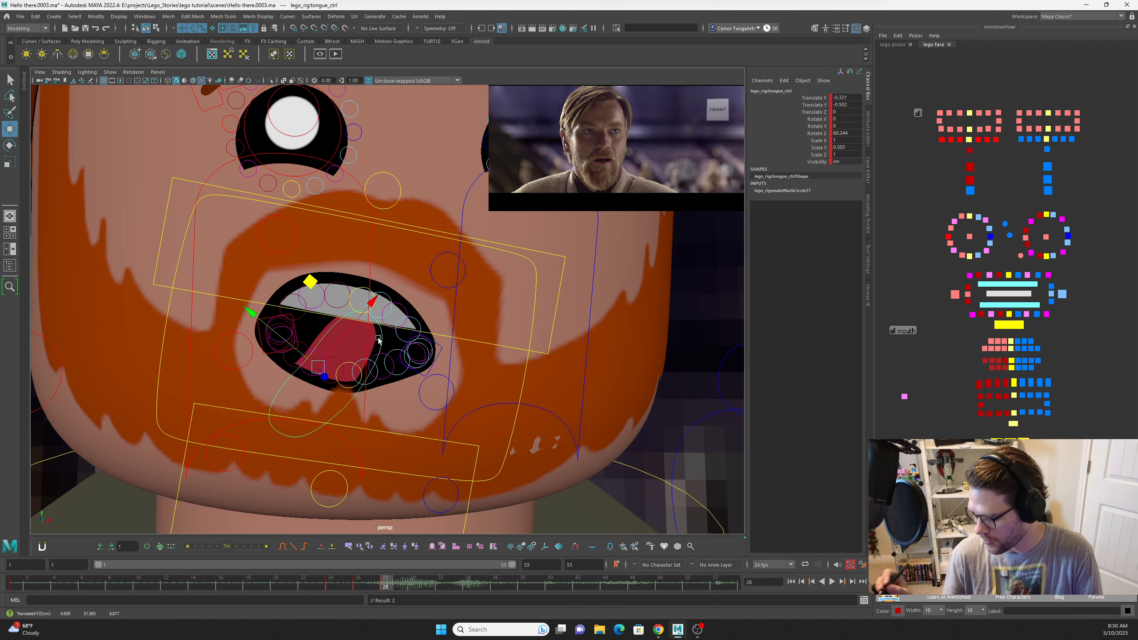
pyautogui.moveTo(315, 278); pyautogui.dragTo(305, 282)
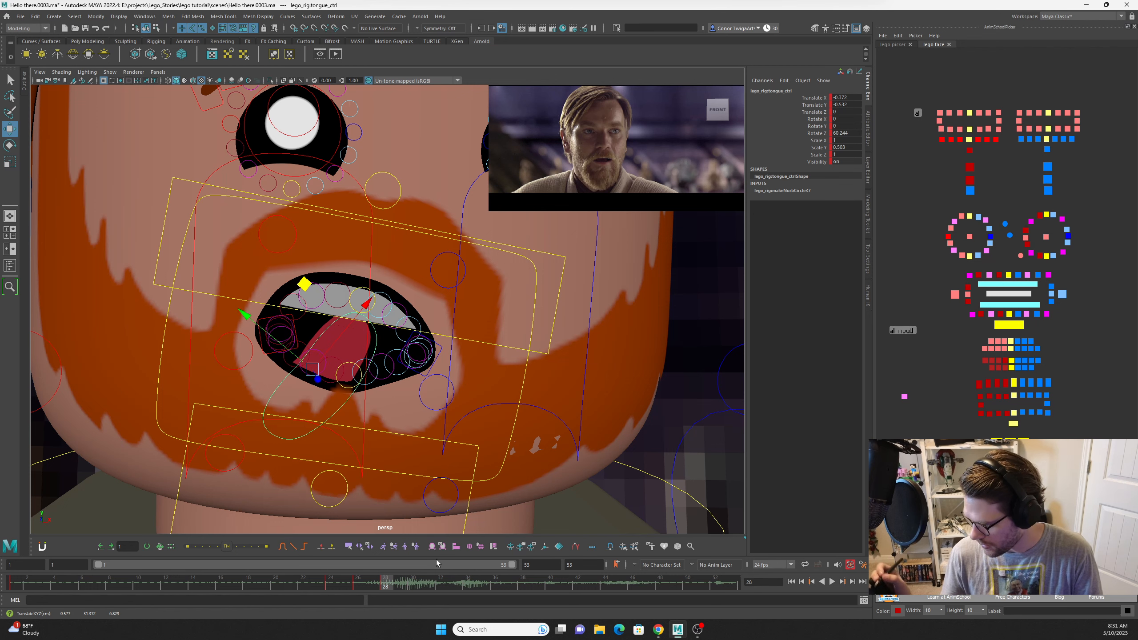
pyautogui.press('r')
pyautogui.press('w')
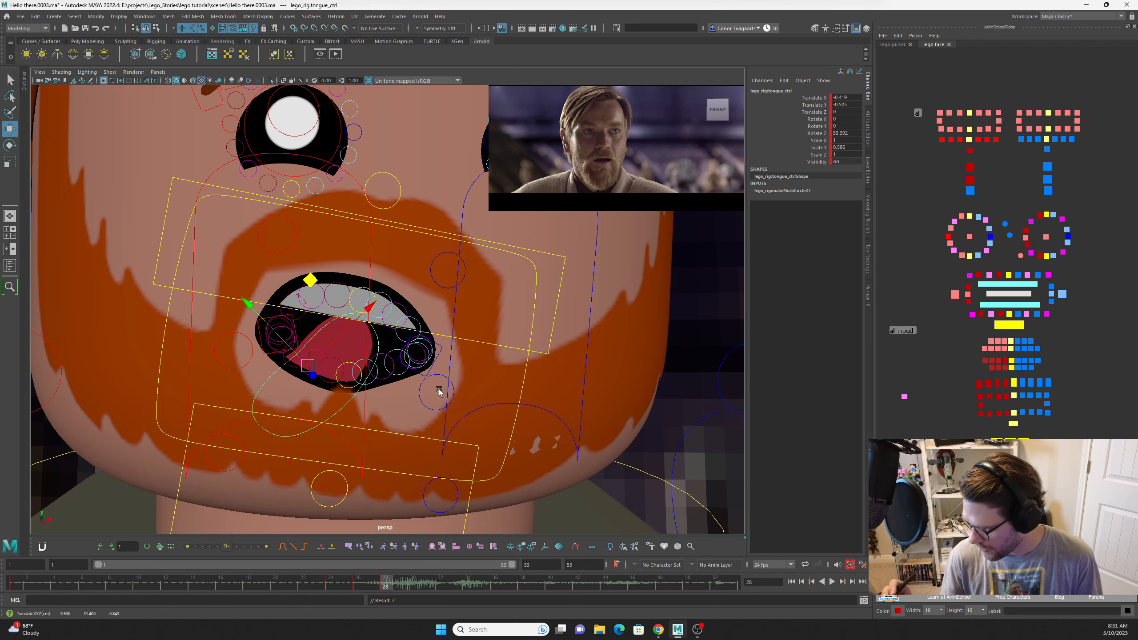
# Rotate the lower lip tweak control near the character's right mouth corner.
pyautogui.click(972, 315)
pyautogui.press('e')
pyautogui.moveTo(309, 263); pyautogui.dragTo(349, 307)
pyautogui.press('w')
# Move the upper tweak at the character's left mouth corner to about 0.039 in Translate X and -0.628 in Y, rotating it to -0.395 in Z.
pyautogui.scroll(5, 295, 330)
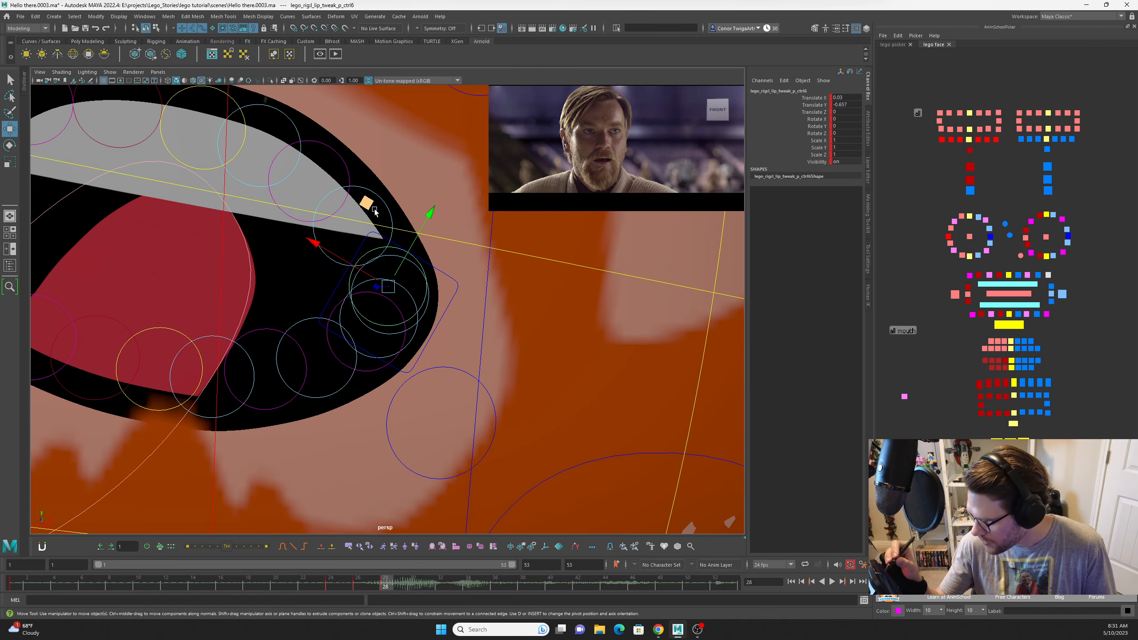
pyautogui.moveTo(368, 205); pyautogui.dragTo(374, 192)
pyautogui.press('e')
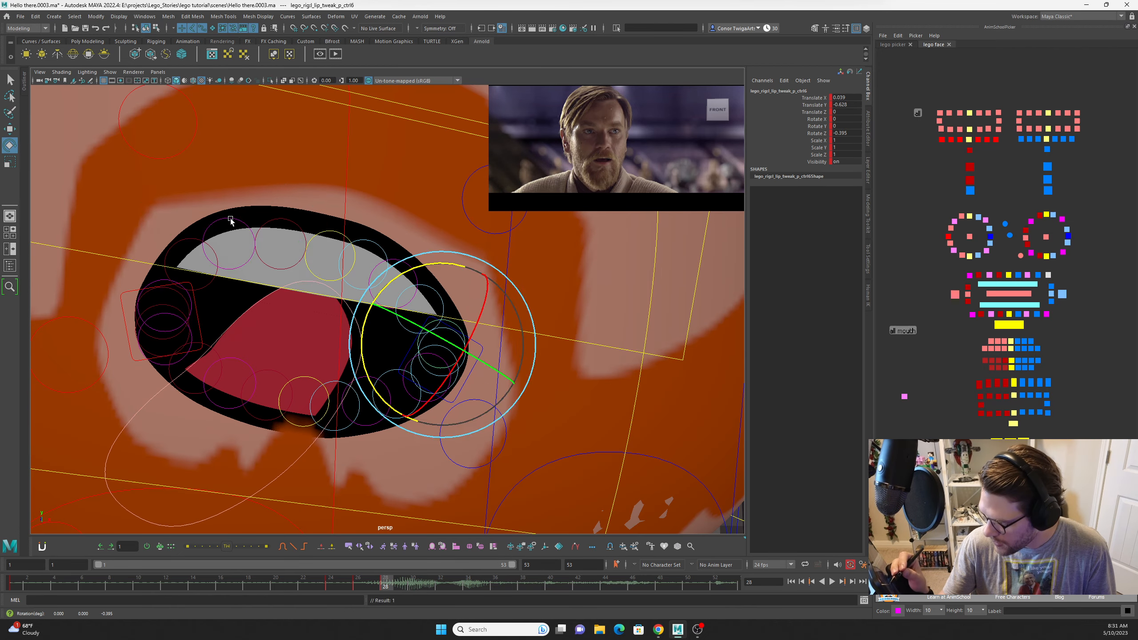
# Raise the upper-lip tweak on the character's right to about 0.115 in Translate Y and move the left lip corner to about 0.729 in X, 0.207 in Y.
pyautogui.click(230, 220)
pyautogui.press('w')
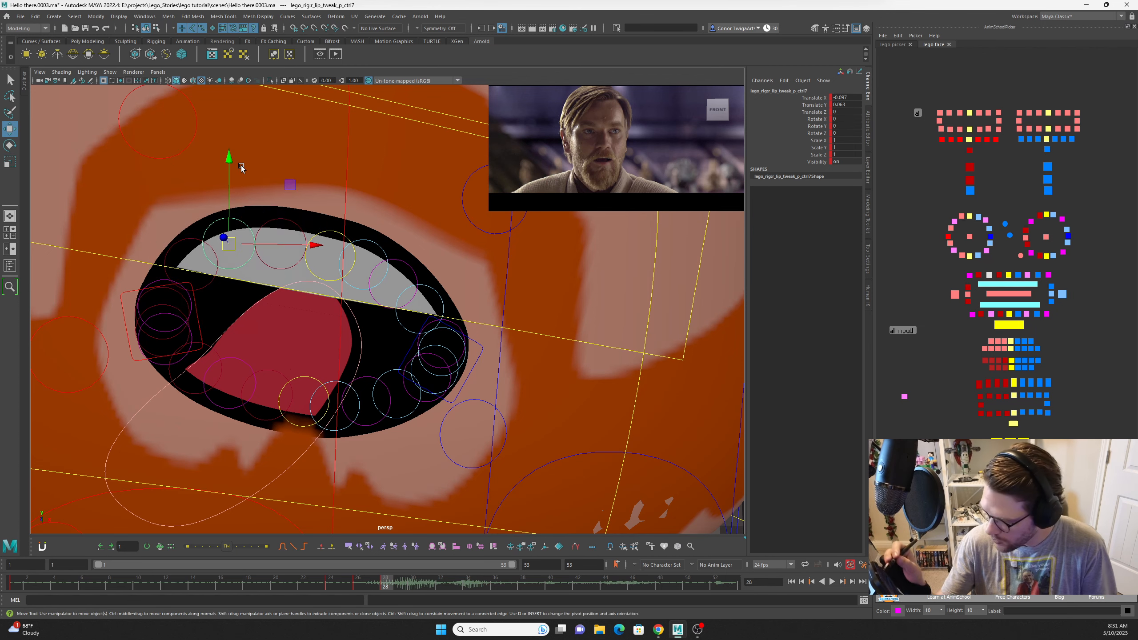
pyautogui.moveTo(229, 157); pyautogui.dragTo(229, 147)
pyautogui.keyDown('alt'); pyautogui.moveTo(235, 145); pyautogui.dragTo(245, 197, button='middle'); pyautogui.keyUp('alt')
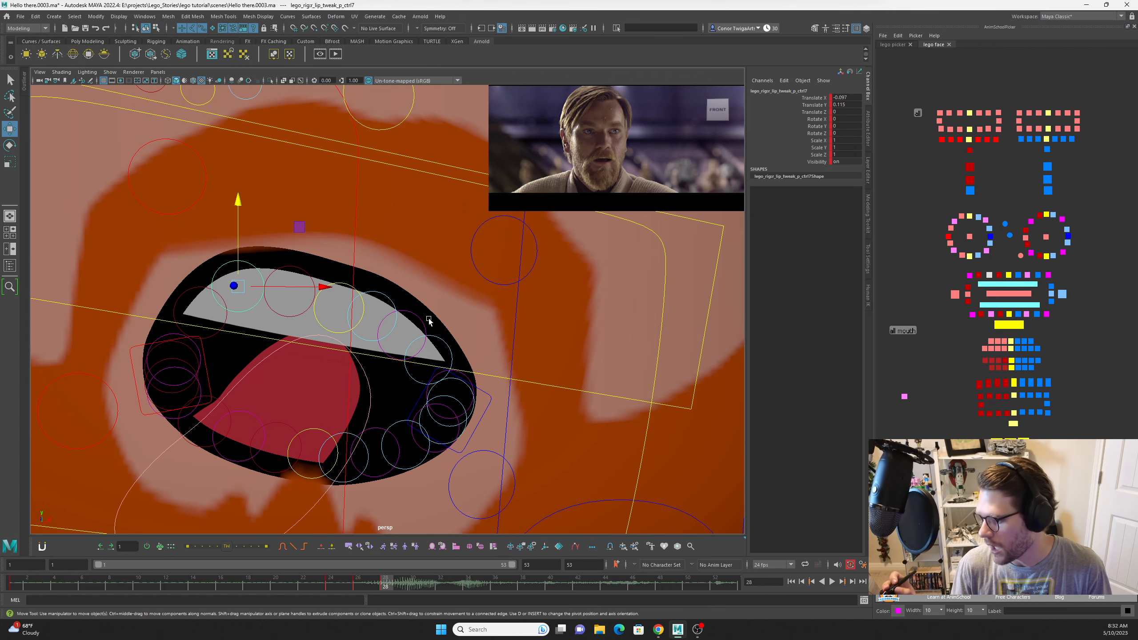
pyautogui.click(482, 416)
pyautogui.moveTo(397, 355); pyautogui.dragTo(420, 326, button='middle')
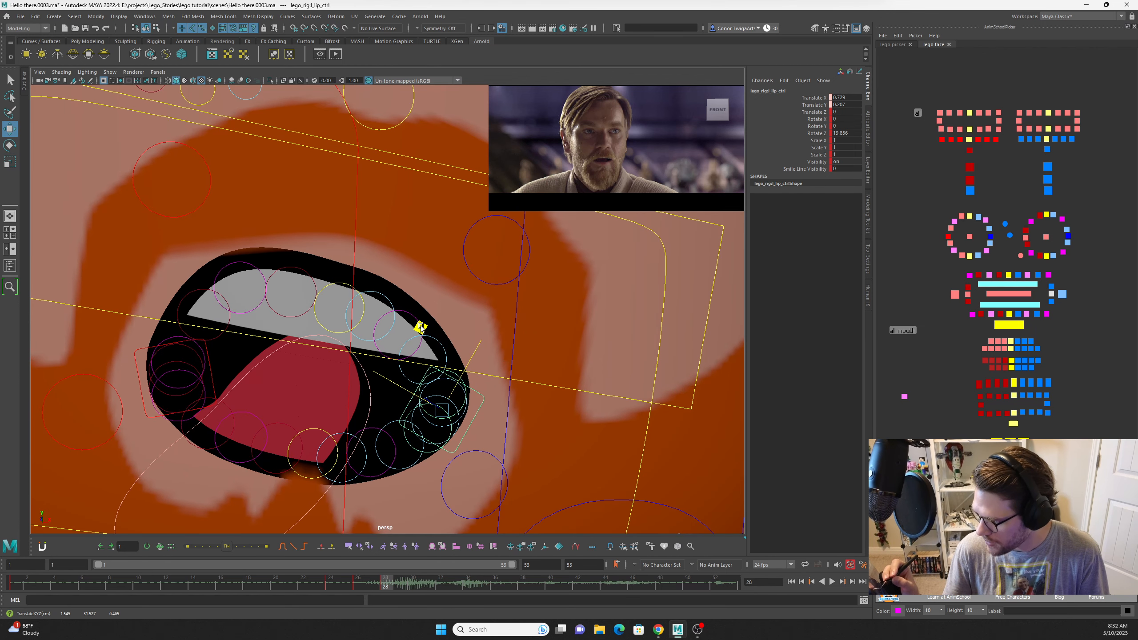
# Raise the top corner beard control on the character's right to about 0.099 in Translate X and 0.317 in Y.
pyautogui.click(202, 202)
pyautogui.keyDown('alt'); pyautogui.moveTo(409, 171); pyautogui.dragTo(411, 220, button='middle'); pyautogui.keyUp('alt')
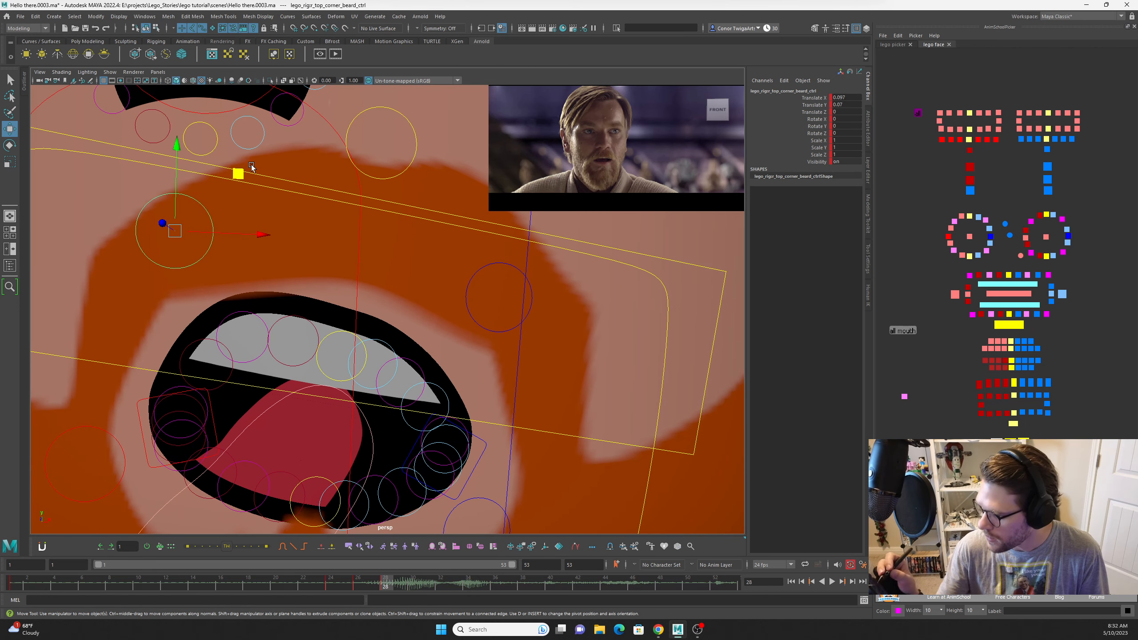
pyautogui.moveTo(238, 171); pyautogui.dragTo(241, 126)
pyautogui.keyDown('alt'); pyautogui.moveTo(302, 299); pyautogui.dragTo(291, 329, button='right'); pyautogui.keyUp('alt')
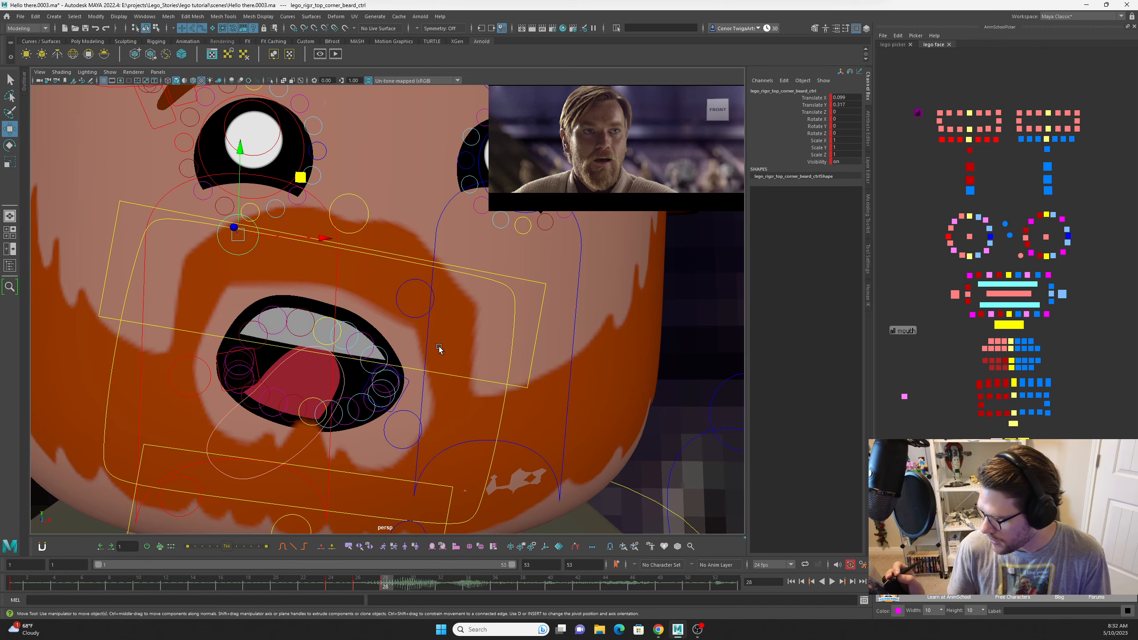
# Examine the mouth and beard shape close up and from afar across frames 28 to 30.
pyautogui.keyDown('alt'); pyautogui.moveTo(320, 433); pyautogui.dragTo(323, 399, button='middle'); pyautogui.keyUp('alt')
pyautogui.keyDown('alt'); pyautogui.moveTo(323, 399); pyautogui.dragTo(331, 355, button='right'); pyautogui.keyUp('alt')
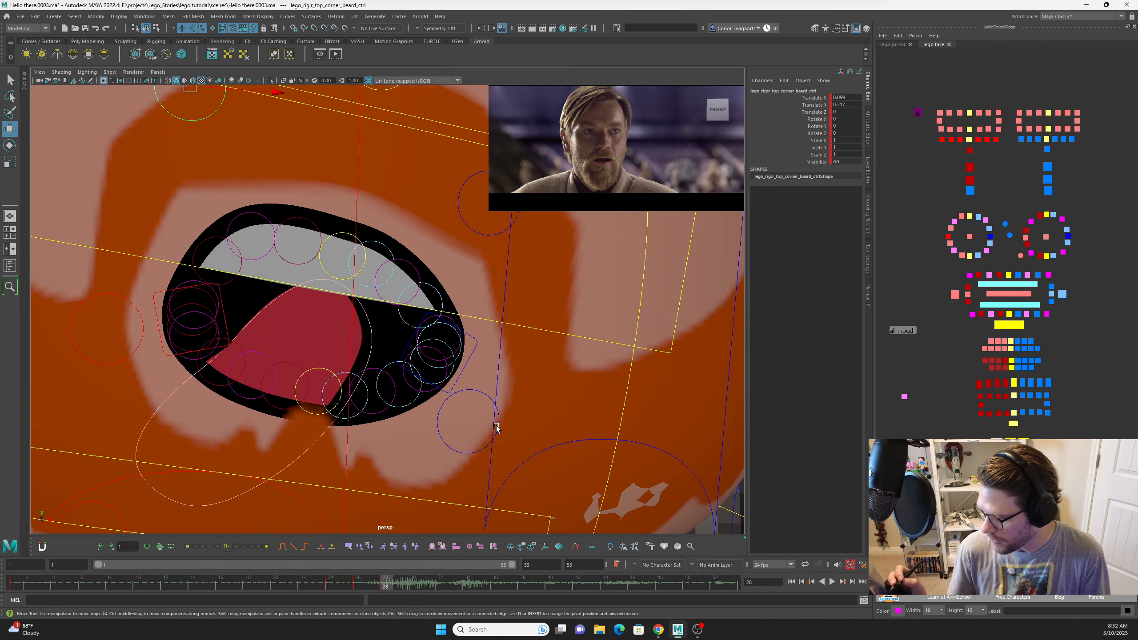
pyautogui.keyDown('alt'); pyautogui.moveTo(496, 426); pyautogui.dragTo(457, 417, button='middle'); pyautogui.keyUp('alt')
pyautogui.keyDown('alt'); pyautogui.moveTo(457, 417); pyautogui.dragTo(440, 453, button='right'); pyautogui.keyUp('alt')
pyautogui.keyDown('alt'); pyautogui.moveTo(439, 452); pyautogui.dragTo(421, 450, button='middle'); pyautogui.keyUp('alt')
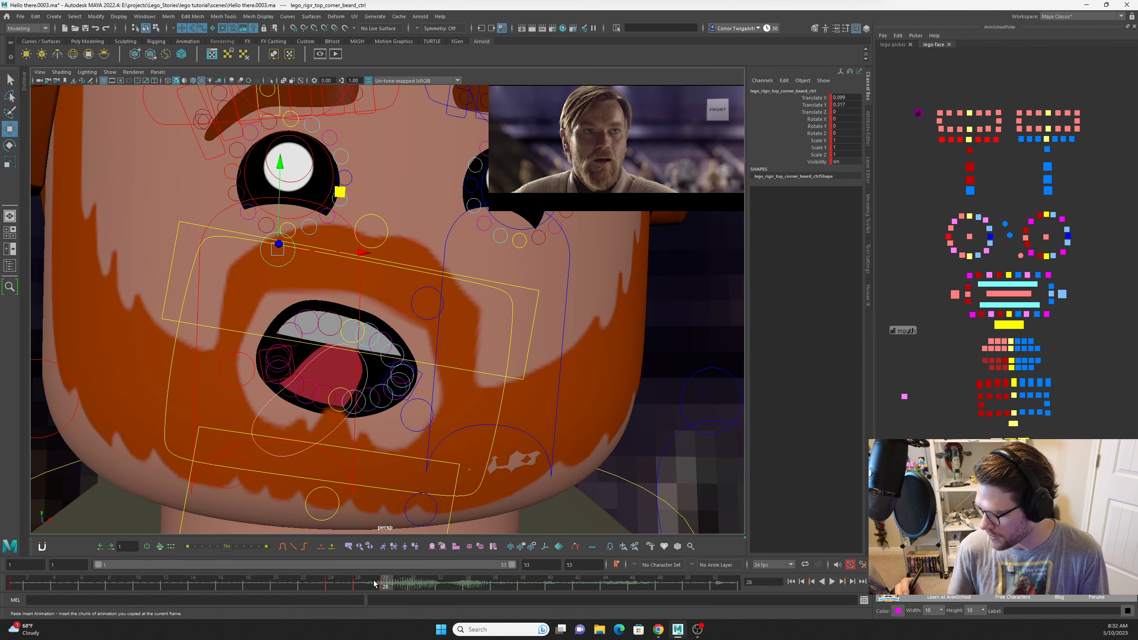
pyautogui.moveTo(374, 584); pyautogui.dragTo(414, 584)
pyautogui.keyDown('alt'); pyautogui.moveTo(381, 291); pyautogui.dragTo(444, 345, button='middle'); pyautogui.keyUp('alt')
pyautogui.keyDown('alt'); pyautogui.moveTo(444, 345); pyautogui.dragTo(437, 387, button='right'); pyautogui.keyUp('alt')
pyautogui.keyDown('alt'); pyautogui.moveTo(437, 387); pyautogui.dragTo(449, 389, button='middle'); pyautogui.keyUp('alt')
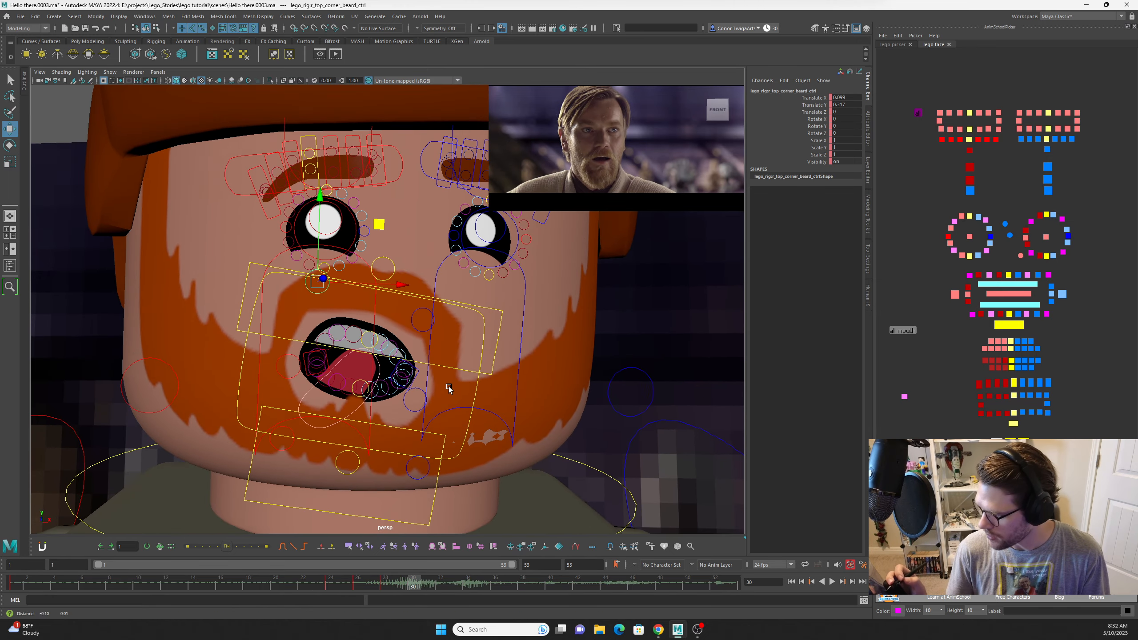
pyautogui.keyDown('alt'); pyautogui.moveTo(412, 359); pyautogui.dragTo(463, 395, button='right'); pyautogui.keyUp('alt')
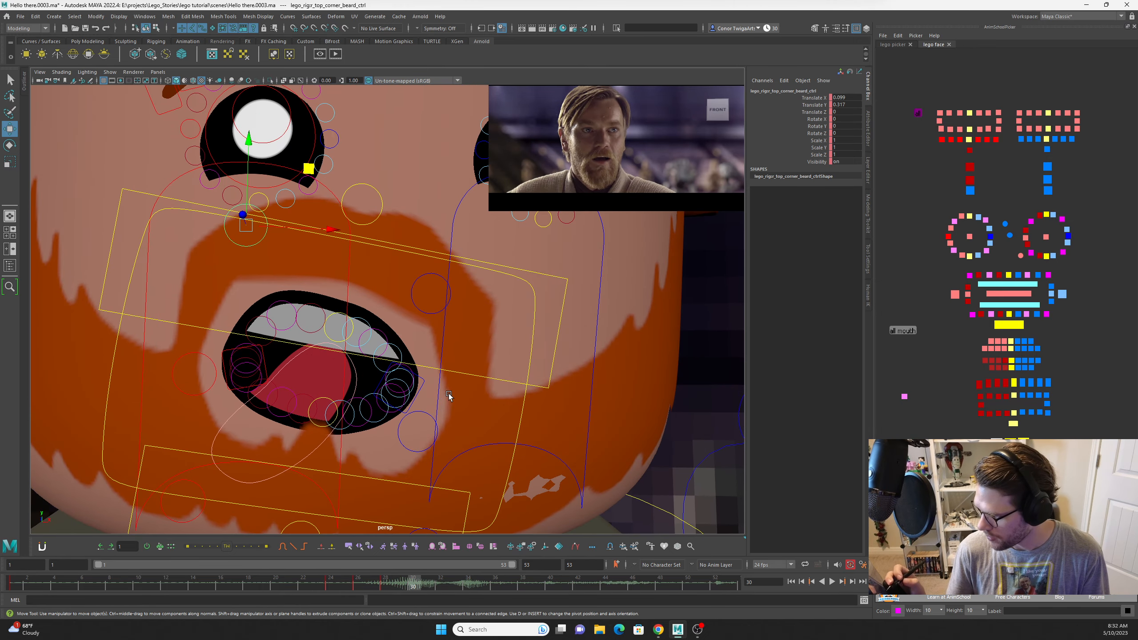
pyautogui.keyDown('alt'); pyautogui.moveTo(473, 412); pyautogui.dragTo(481, 405, button='middle'); pyautogui.keyUp('alt')
pyautogui.press(',')
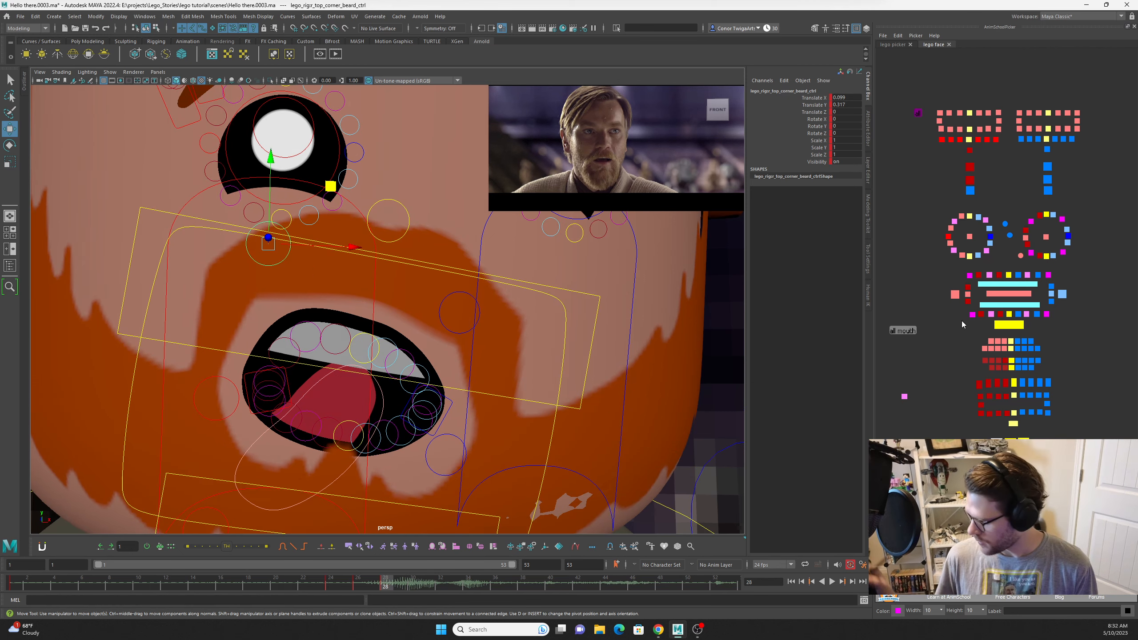
# Add both beard cheek controls to the all mouth selection and update the all mouth picker button with them.
pyautogui.click(901, 331)
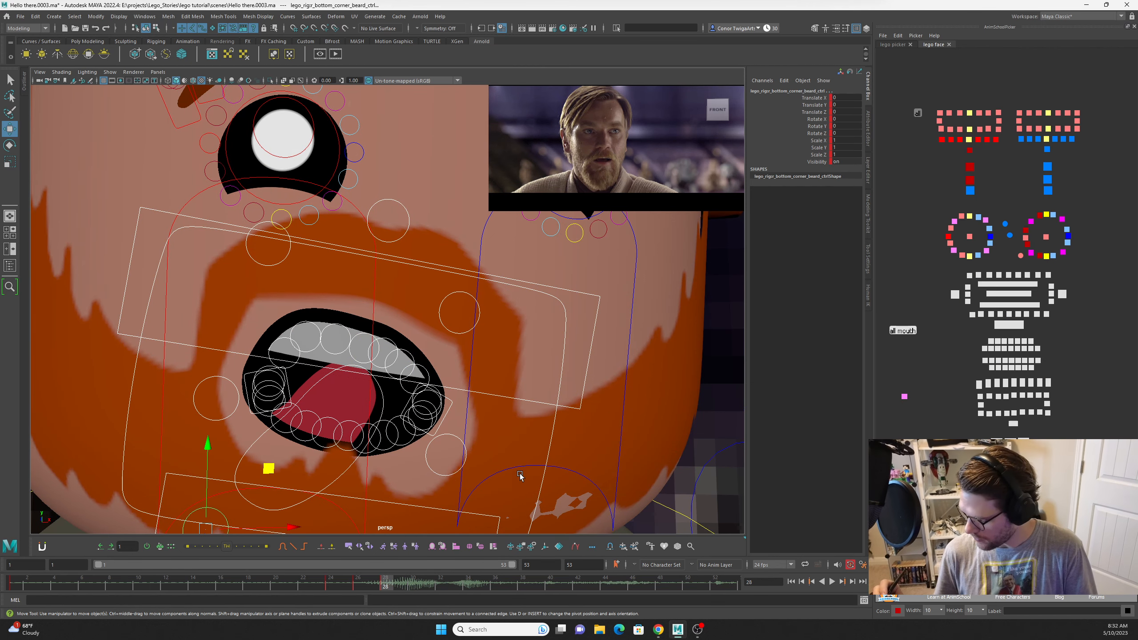
pyautogui.press('f')
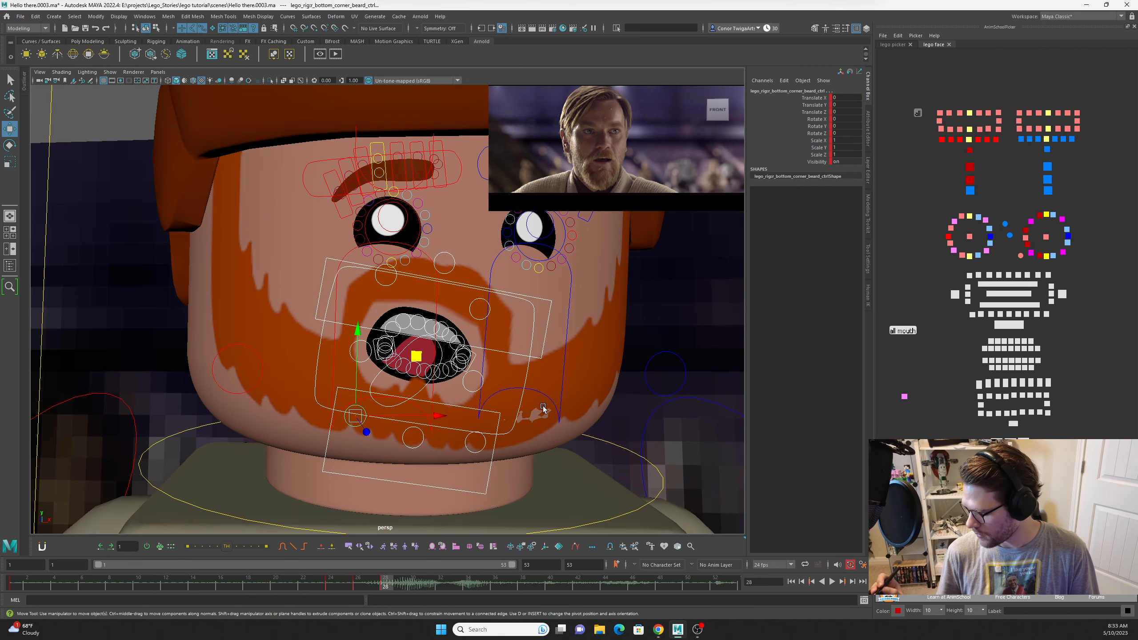
pyautogui.keyDown('alt'); pyautogui.moveTo(587, 416); pyautogui.dragTo(557, 410, button='middle'); pyautogui.keyUp('alt')
pyautogui.keyDown('alt'); pyautogui.moveTo(698, 403); pyautogui.dragTo(584, 391, button='middle'); pyautogui.keyUp('alt')
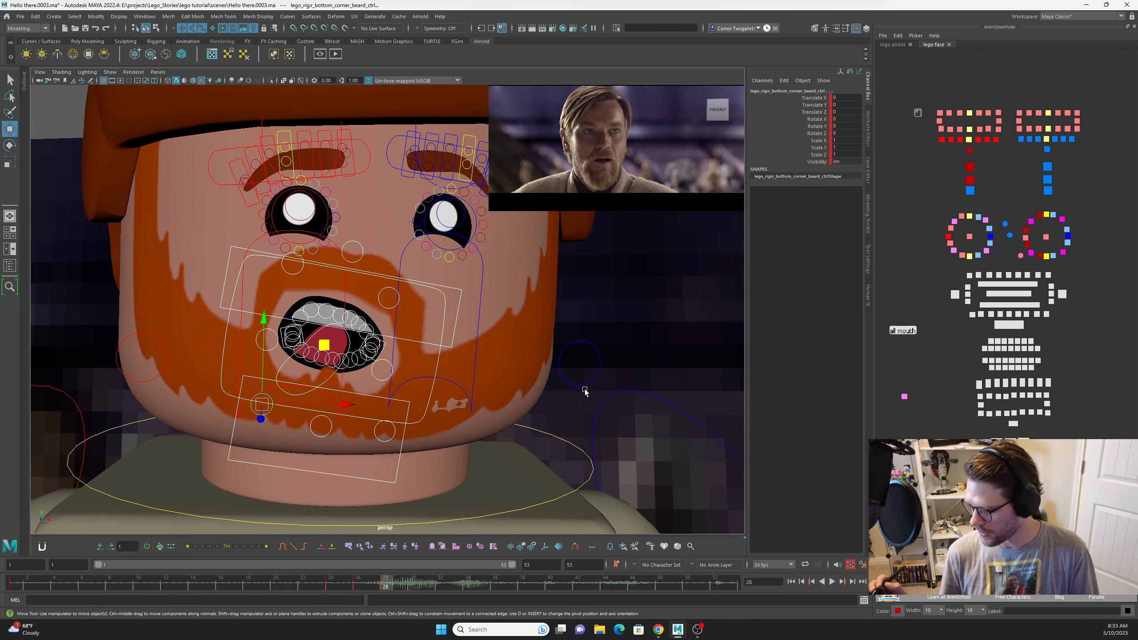
pyautogui.keyDown('shift'); pyautogui.click(579, 385); pyautogui.keyUp('shift')
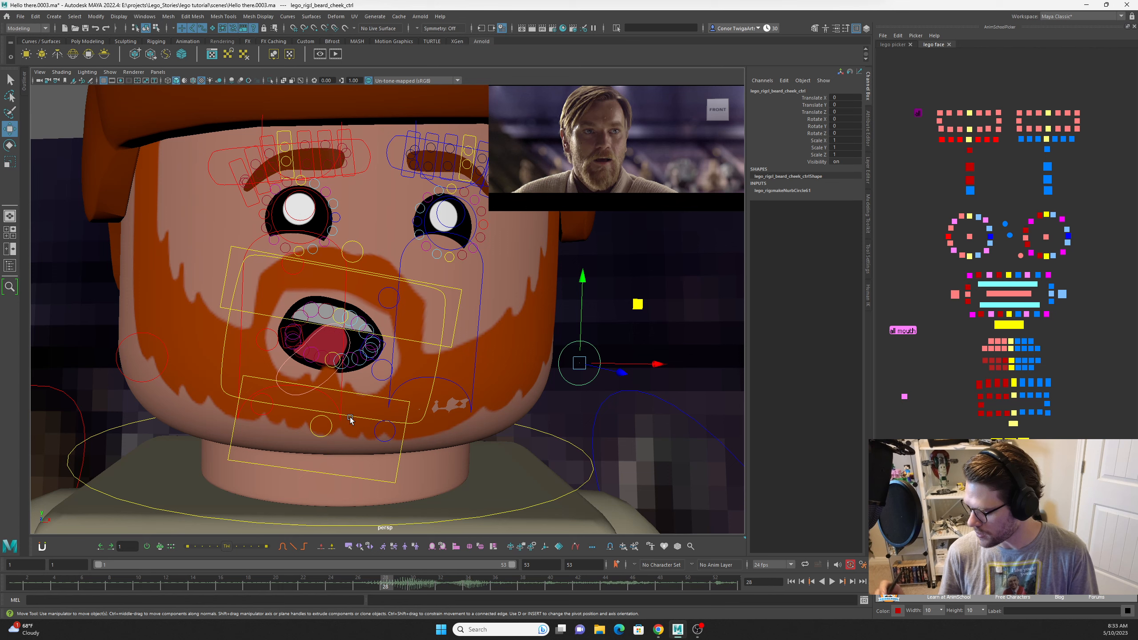
pyautogui.rightClick(913, 331)
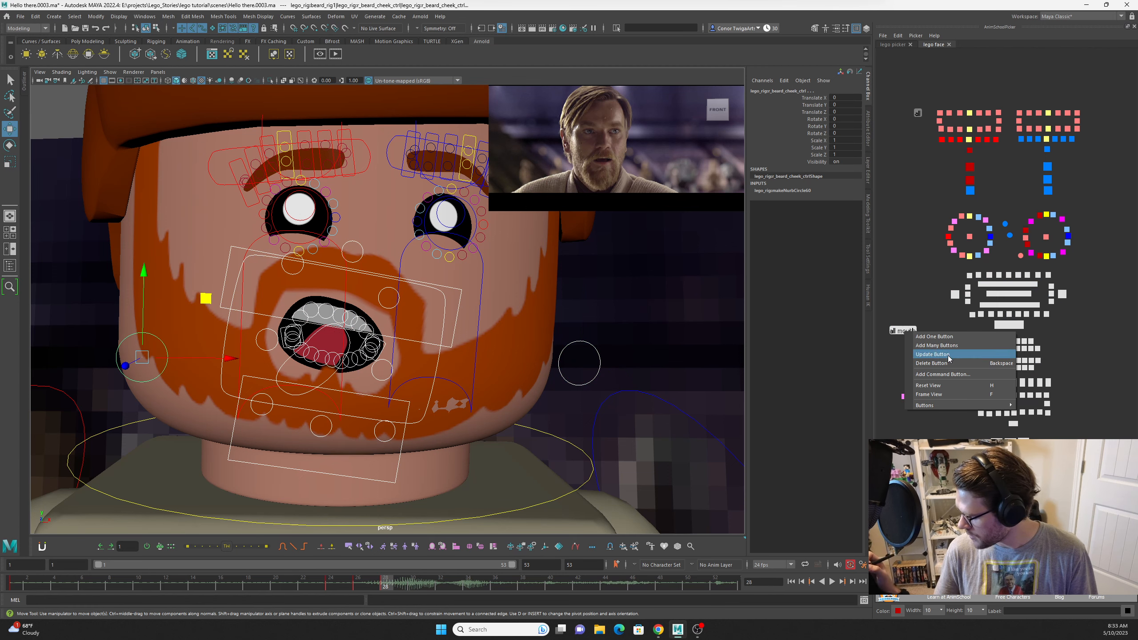
pyautogui.click(949, 357)
pyautogui.click(944, 390)
pyautogui.click(903, 331)
pyautogui.click(937, 372)
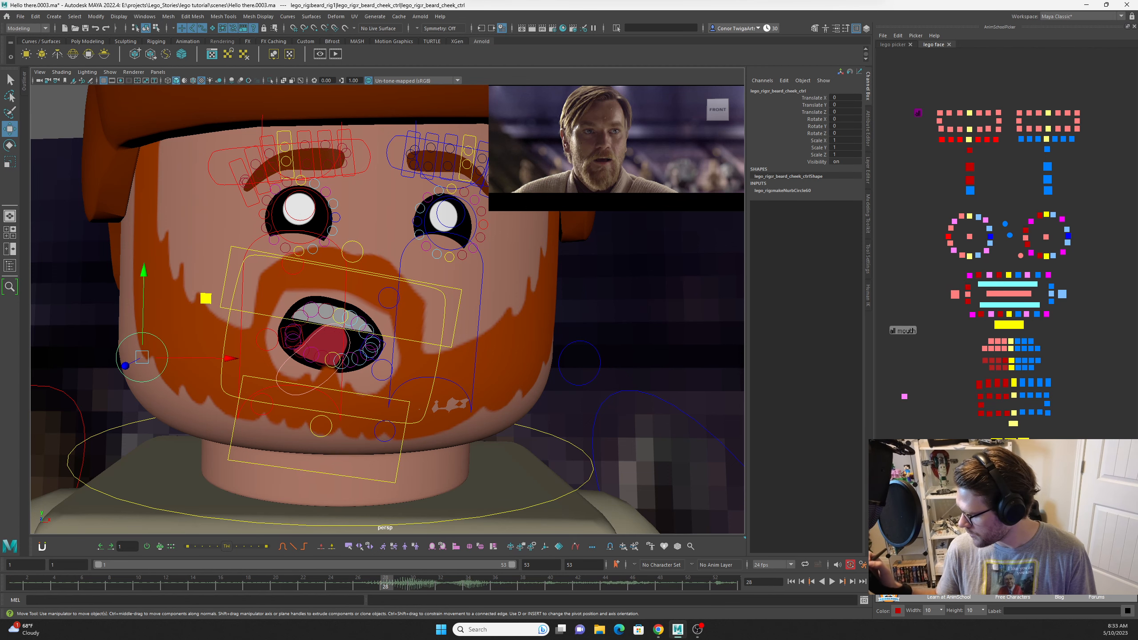
pyautogui.click(903, 331)
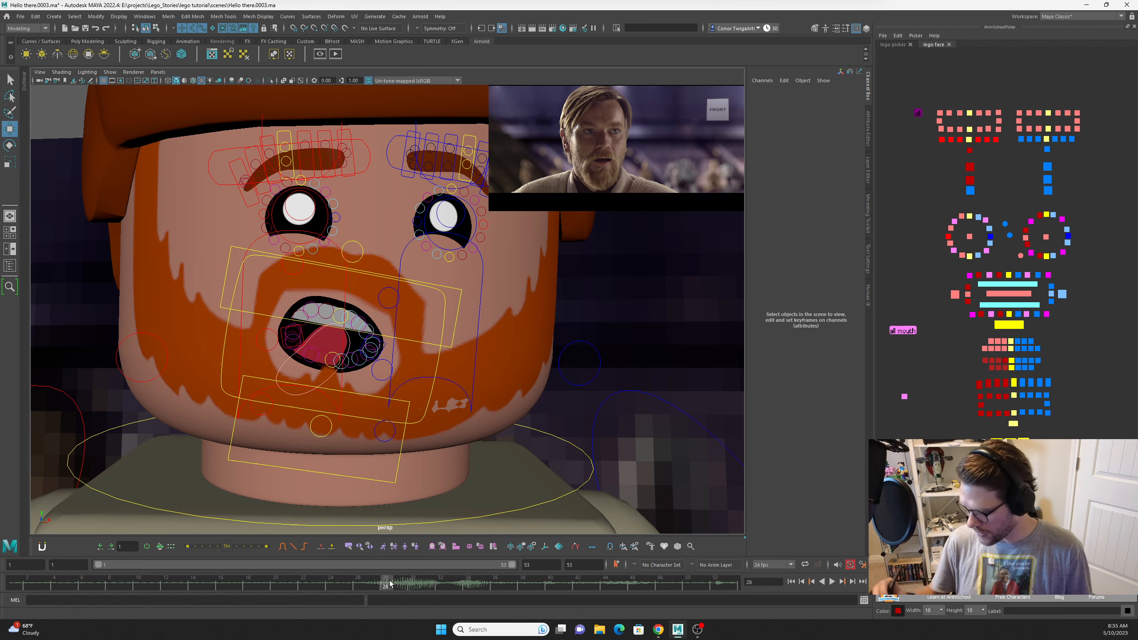
# Select all the mouth controls with the updated picker set and key them together, including both beard cheek controls.
pyautogui.click(903, 331)
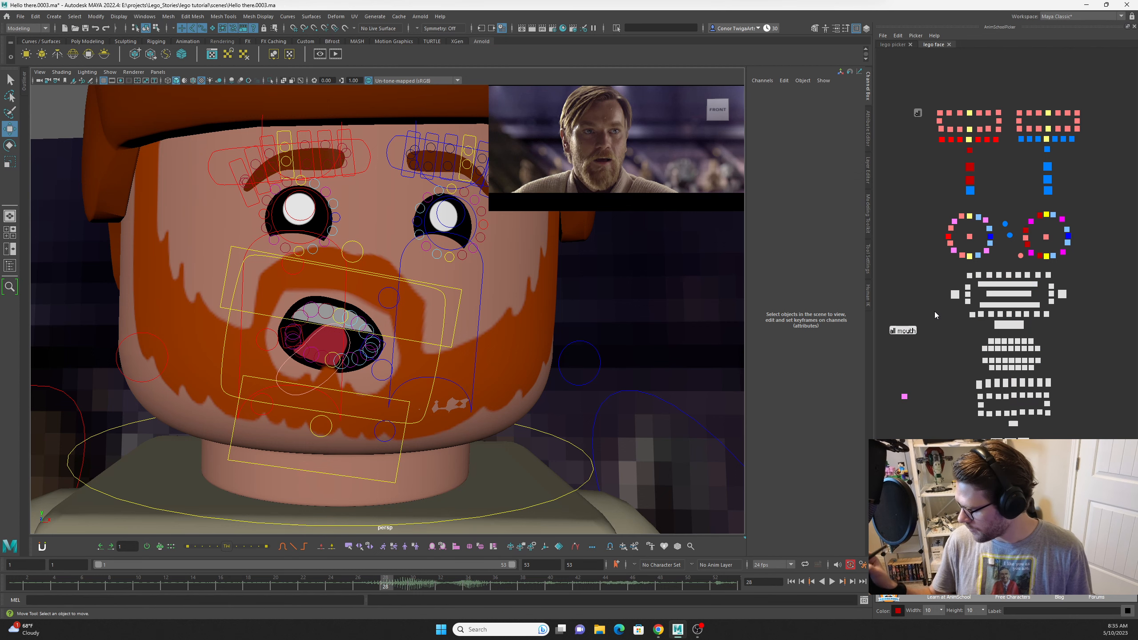
pyautogui.click(172, 547)
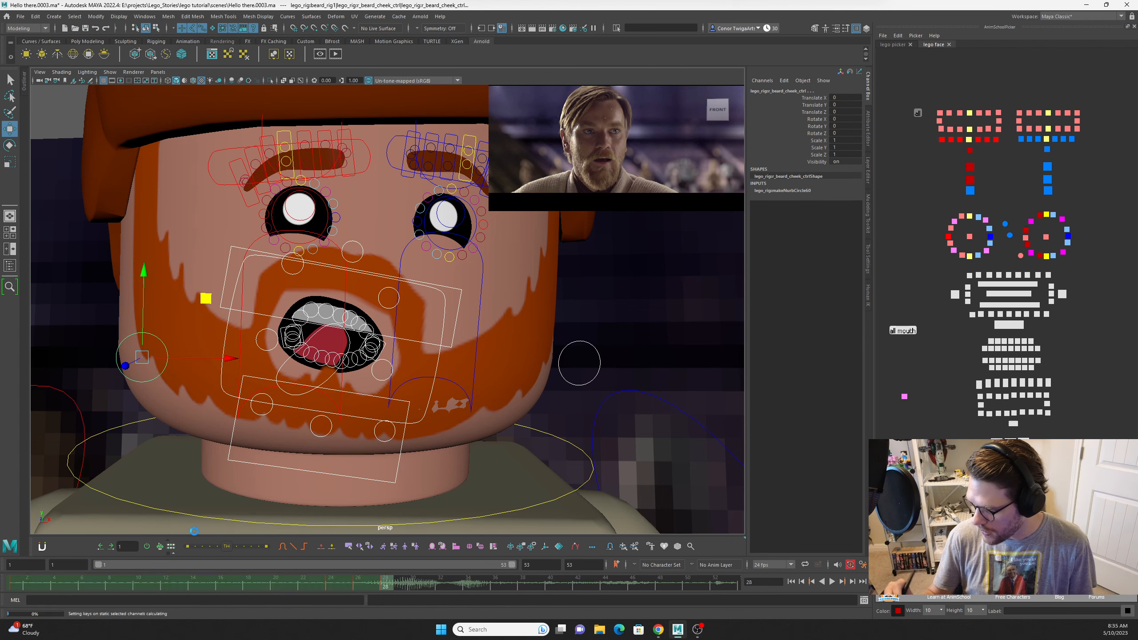
pyautogui.click(917, 112)
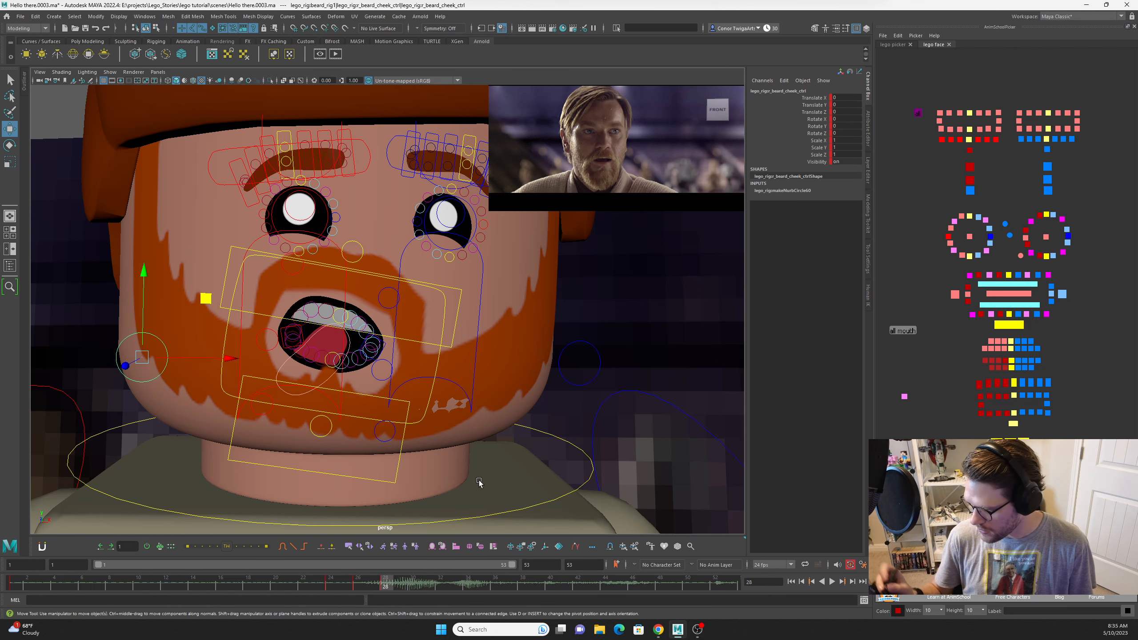
pyautogui.click(390, 583)
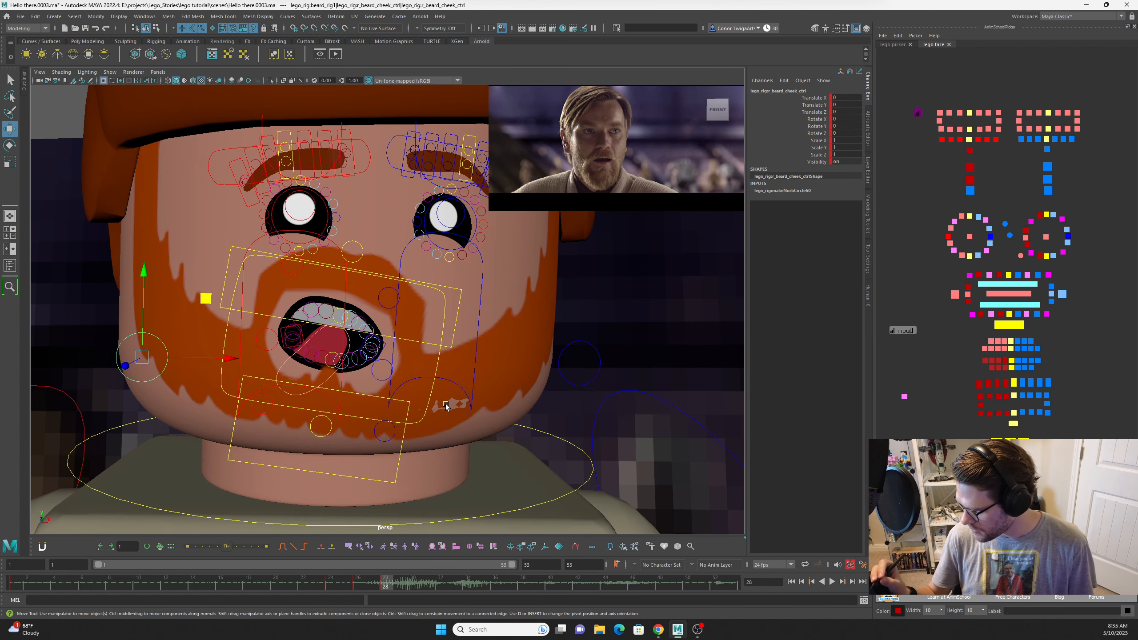
# Move the beard cheek control on the character's left to about -0.377 in Translate X and -0.146 in Y at frame 28.
pyautogui.click(584, 385)
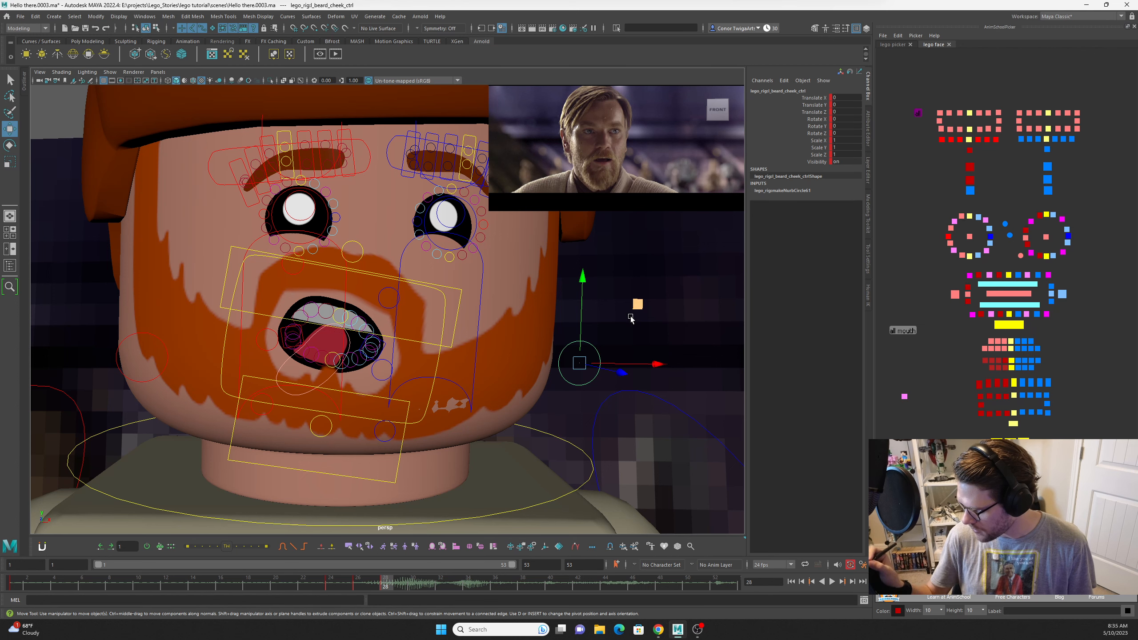
pyautogui.moveTo(638, 301); pyautogui.dragTo(620, 307, button='middle')
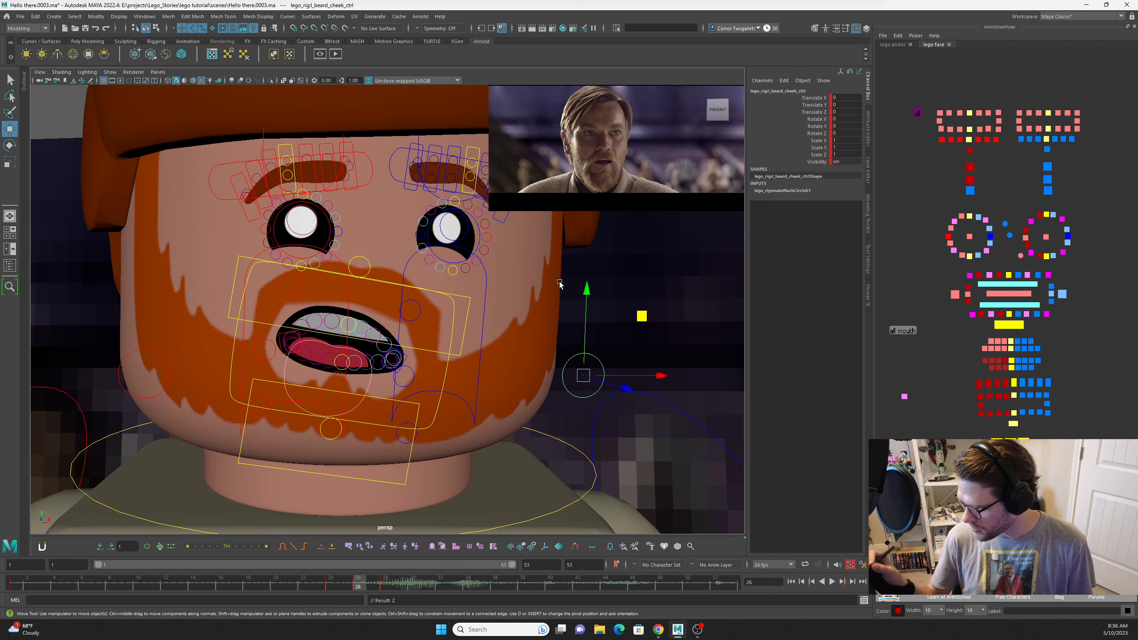
pyautogui.press('.')
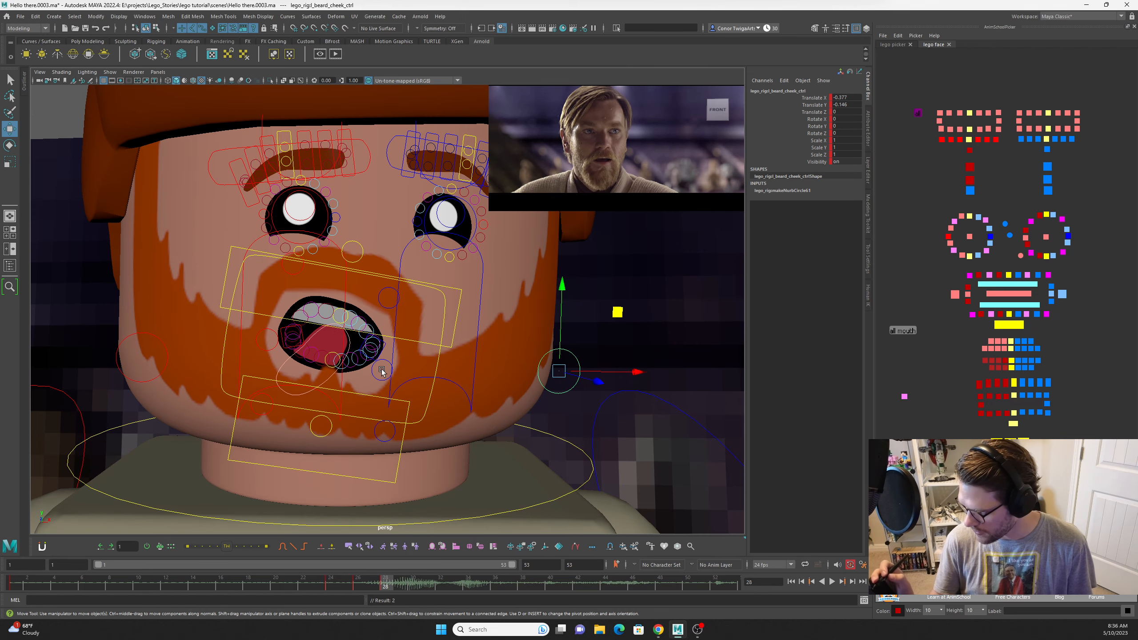
# Place the left lip corner control at about 0.832 in Translate X and 0.243 in Y with Rotate Z 0, and select the right one.
pyautogui.keyDown('alt'); pyautogui.moveTo(382, 371); pyautogui.dragTo(482, 391, button='right'); pyautogui.keyUp('alt')
pyautogui.click(396, 344)
pyautogui.moveTo(351, 265); pyautogui.dragTo(339, 268)
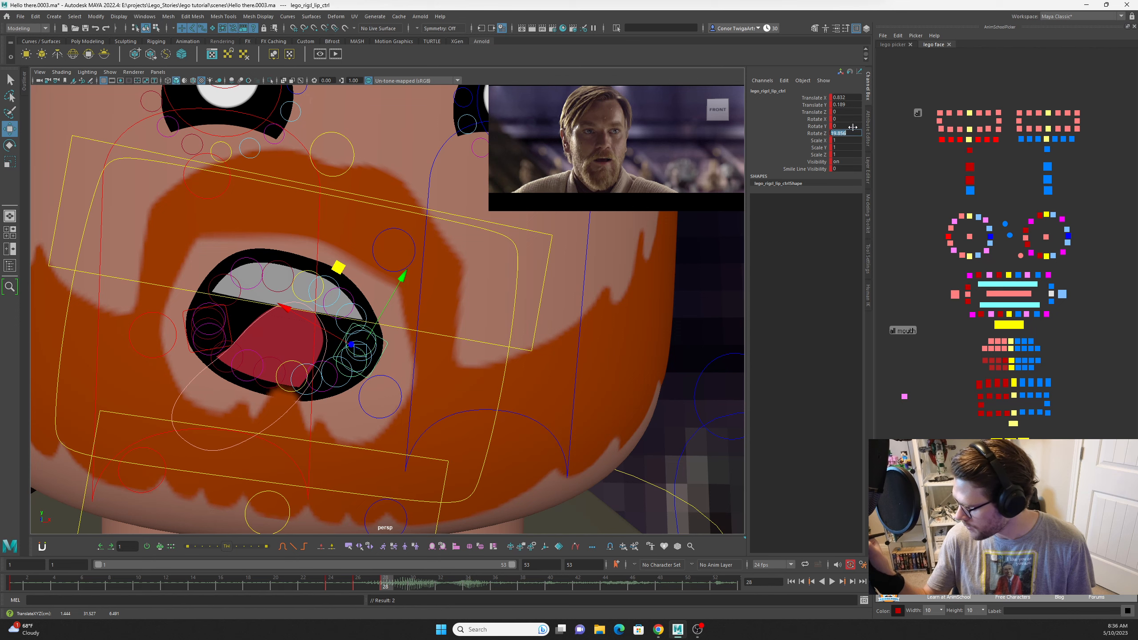
pyautogui.write('0')
pyautogui.press('Return')
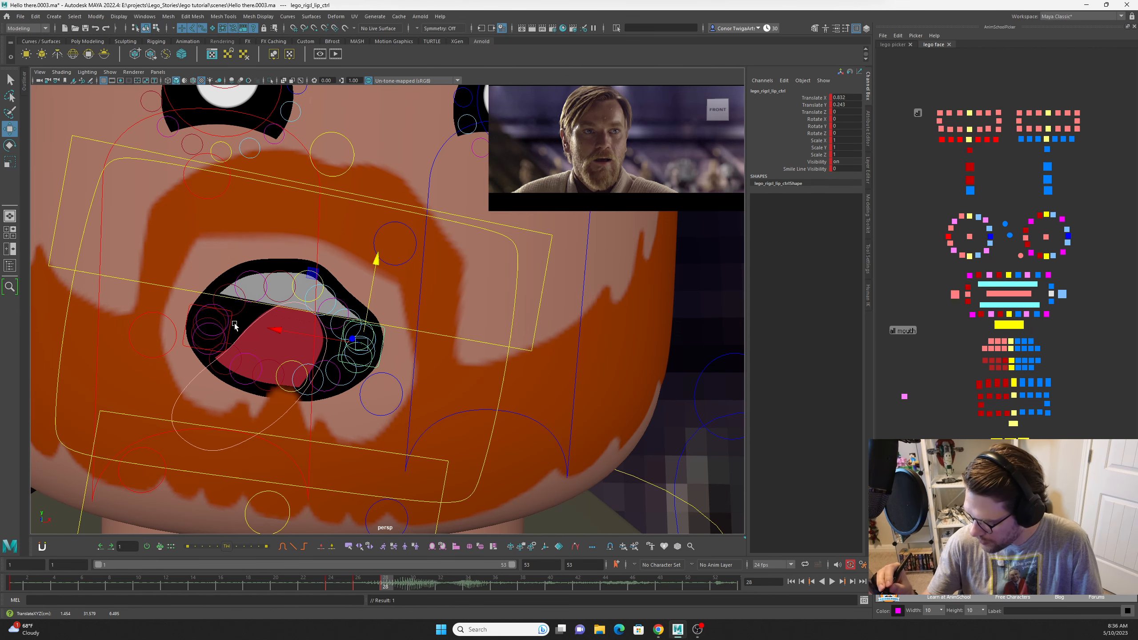
pyautogui.click(234, 323)
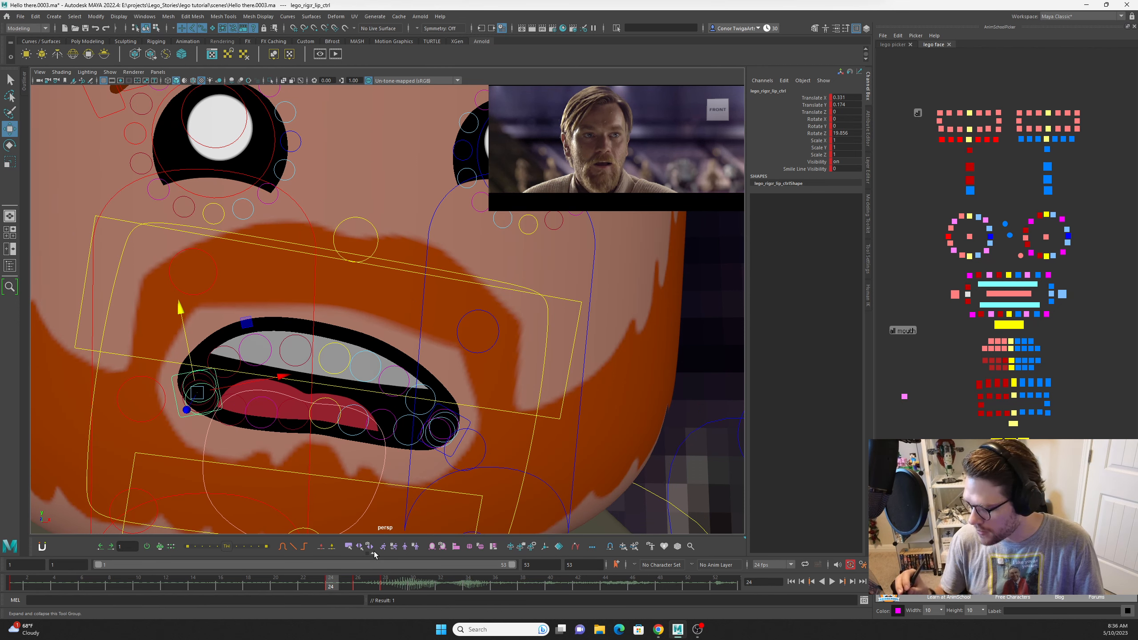
# At frame 53, rotate the upper mouth corner tweaks in Rotate Z to about 20.236 on the character's right and 10.731 on the left.
pyautogui.click(731, 583)
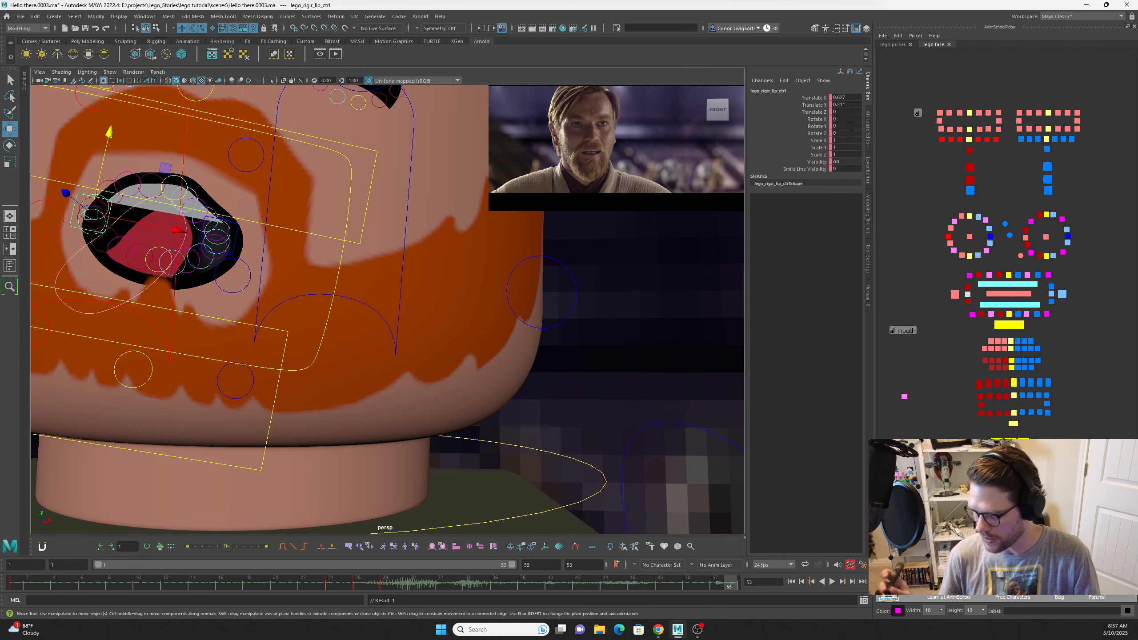
pyautogui.click(669, 330)
pyautogui.click(970, 276)
pyautogui.press('e')
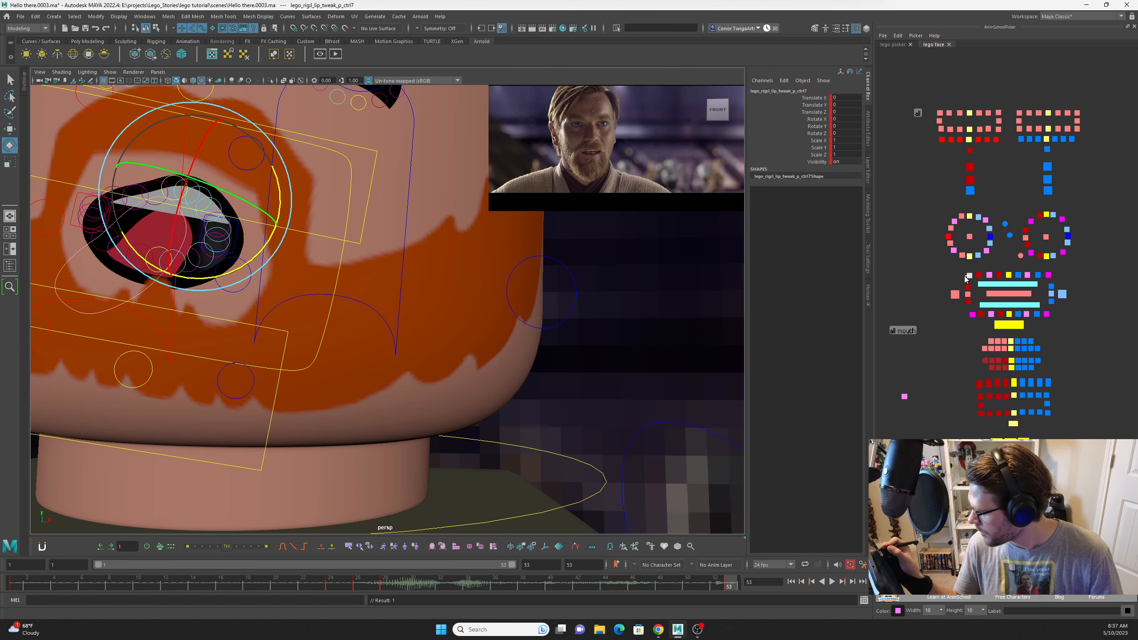
pyautogui.click(967, 277)
pyautogui.moveTo(159, 258)
pyautogui.mouseDown()
pyautogui.moveTo(174, 231)
pyautogui.moveTo(161, 258)
pyautogui.mouseUp()
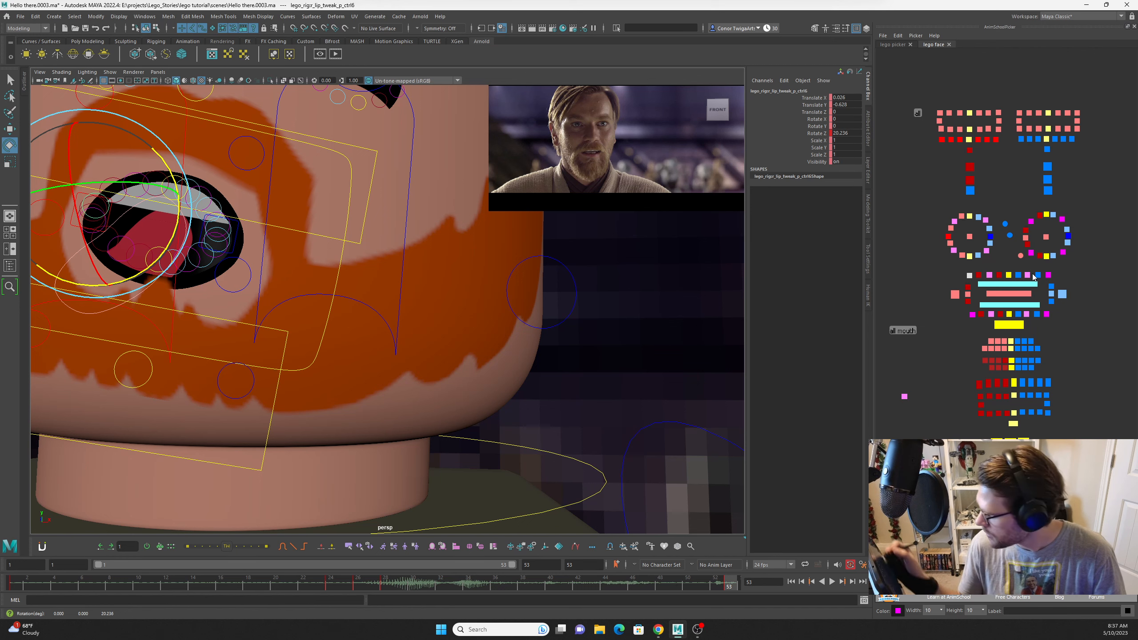
pyautogui.click(1048, 275)
pyautogui.moveTo(295, 248); pyautogui.dragTo(296, 245)
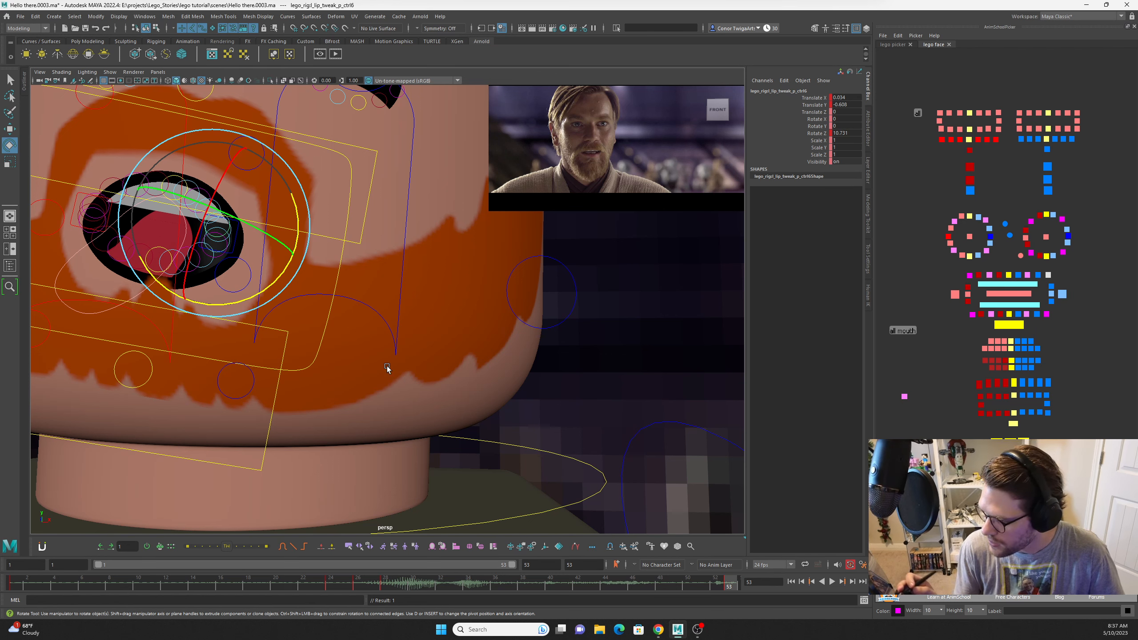
# Move both lip corner controls inward to narrow the mouth, the character's right one to about 0.818 in Translate X and 0.224 in Y.
pyautogui.press('w')
pyautogui.click(166, 224)
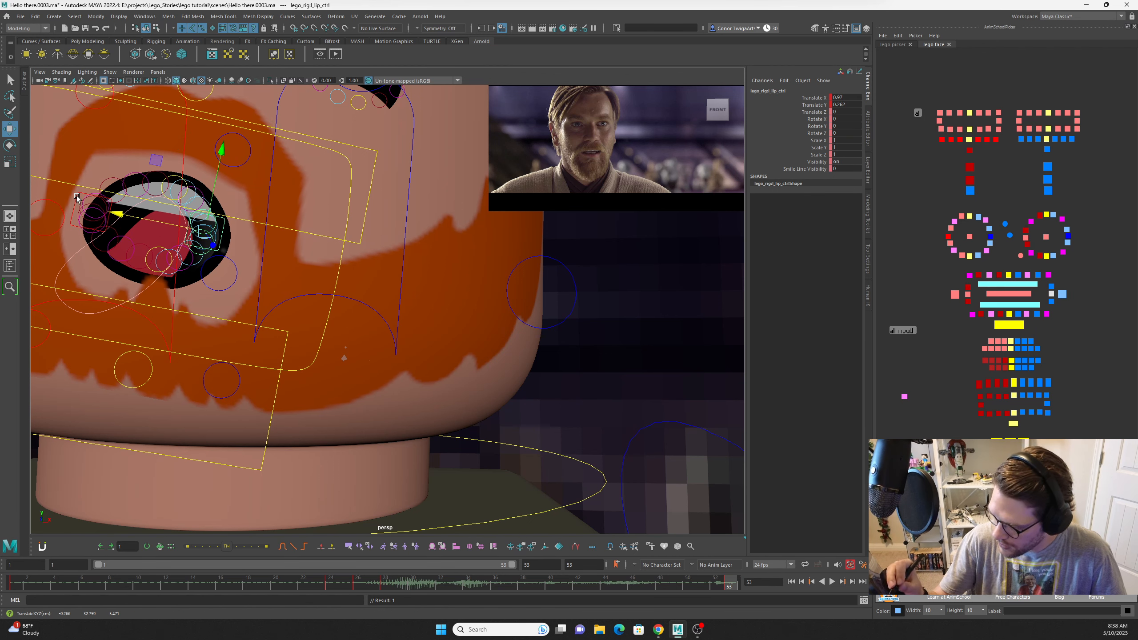
pyautogui.click(76, 196)
pyautogui.moveTo(179, 229); pyautogui.dragTo(199, 233)
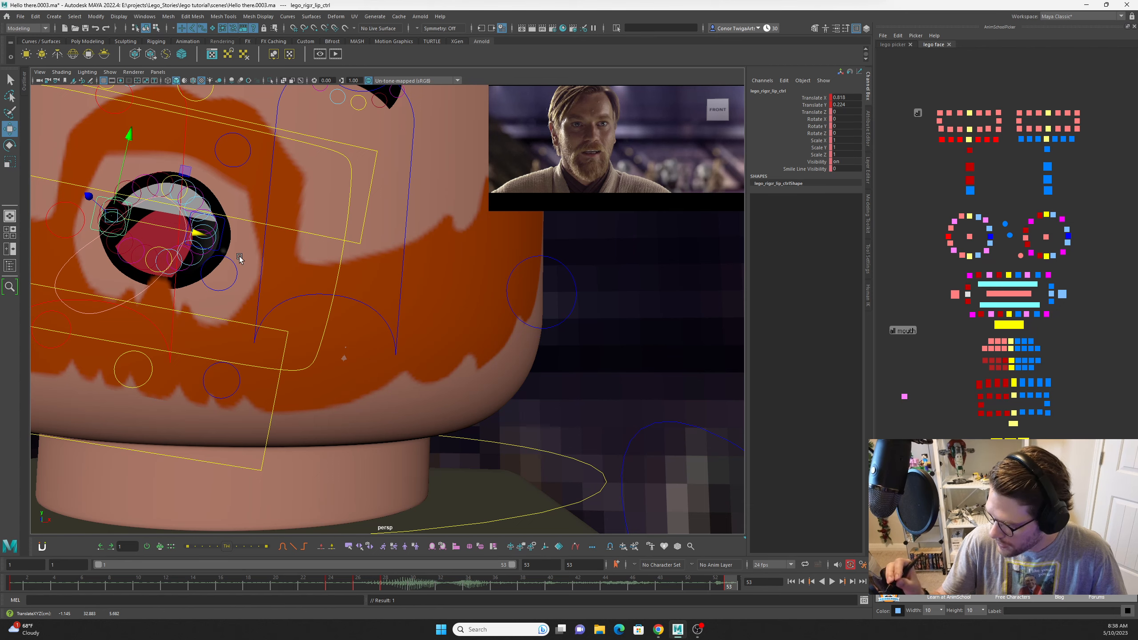
# Nudge the upper lip tweak beside the mouth corner on the character's right up and outward, and select the corner tweak below it.
pyautogui.keyDown('alt'); pyautogui.moveTo(319, 285); pyautogui.dragTo(381, 305, button='middle'); pyautogui.keyUp('alt')
pyautogui.scroll(5, 222, 244)
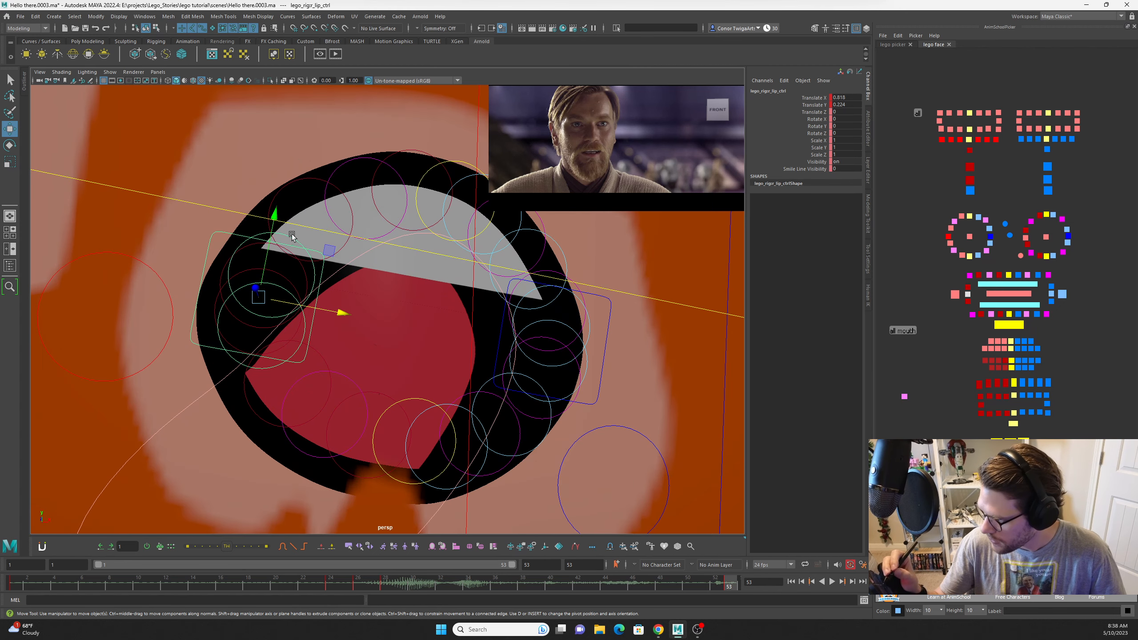
pyautogui.click(292, 234)
pyautogui.moveTo(321, 205); pyautogui.dragTo(318, 196)
pyautogui.click(306, 326)
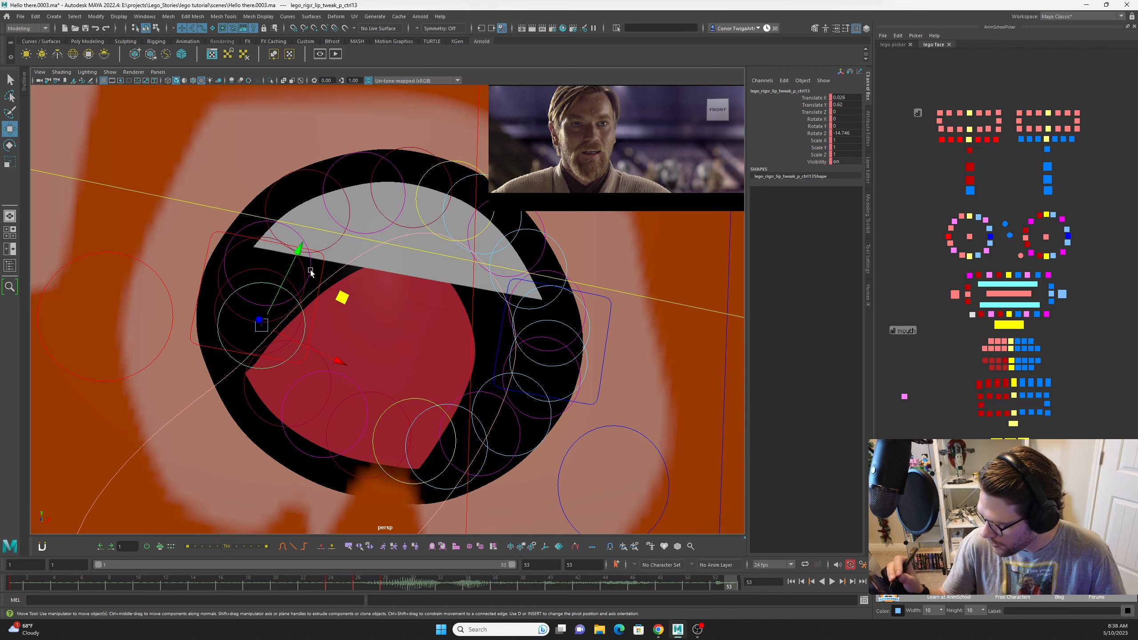
# Narrow the mouth with both lip corners, the character's right at about 0.957 in Translate X; place the bottom lip at 0.35 and top at -0.221 in Y.
pyautogui.scroll(-5, 391, 379)
pyautogui.keyDown('alt'); pyautogui.moveTo(480, 357); pyautogui.dragTo(473, 367, button='middle'); pyautogui.keyUp('alt')
pyautogui.scroll(-2, 479, 359)
pyautogui.keyDown('alt'); pyautogui.moveTo(434, 319); pyautogui.dragTo(438, 311, button='middle'); pyautogui.keyUp('alt')
pyautogui.click(455, 359)
pyautogui.moveTo(391, 362); pyautogui.dragTo(381, 361)
pyautogui.click(349, 358)
pyautogui.moveTo(376, 359); pyautogui.dragTo(392, 362)
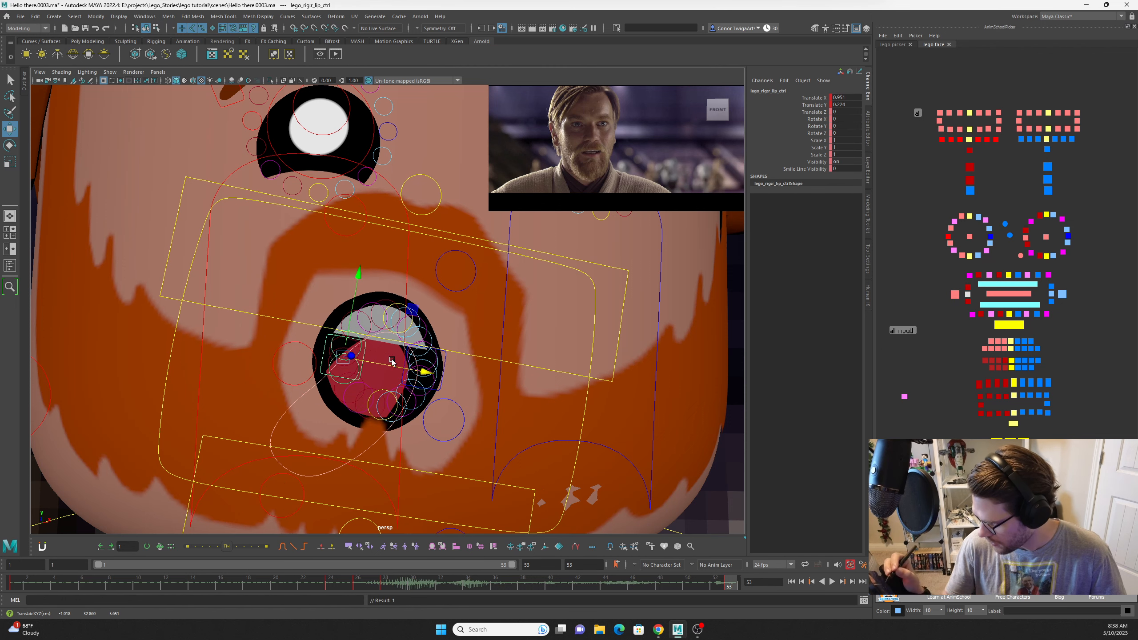
pyautogui.click(374, 413)
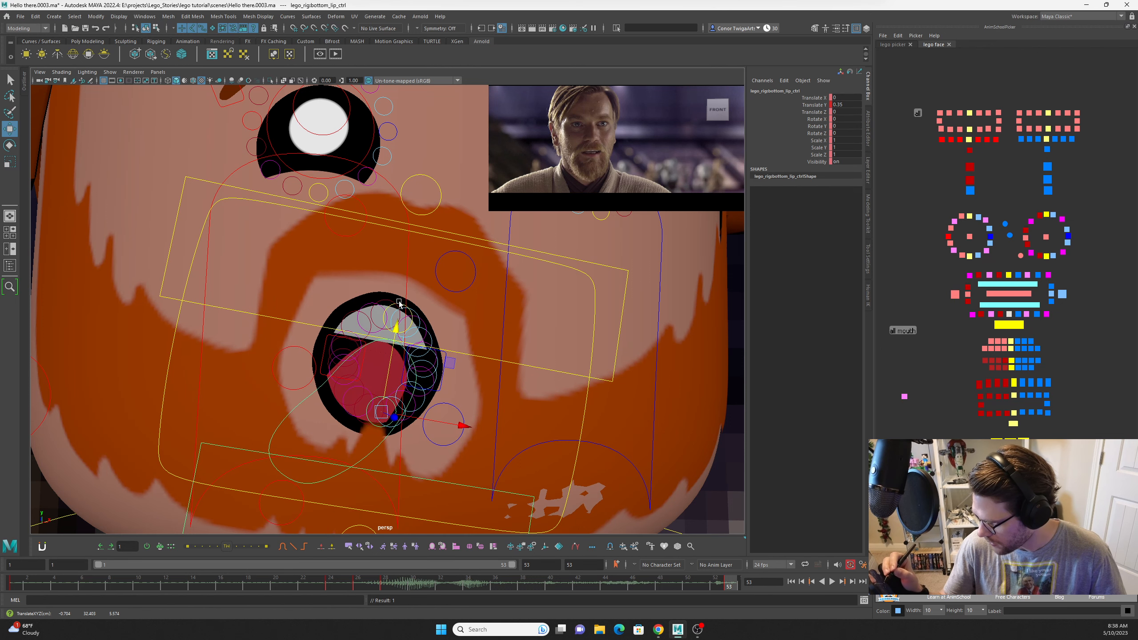
pyautogui.click(493, 359)
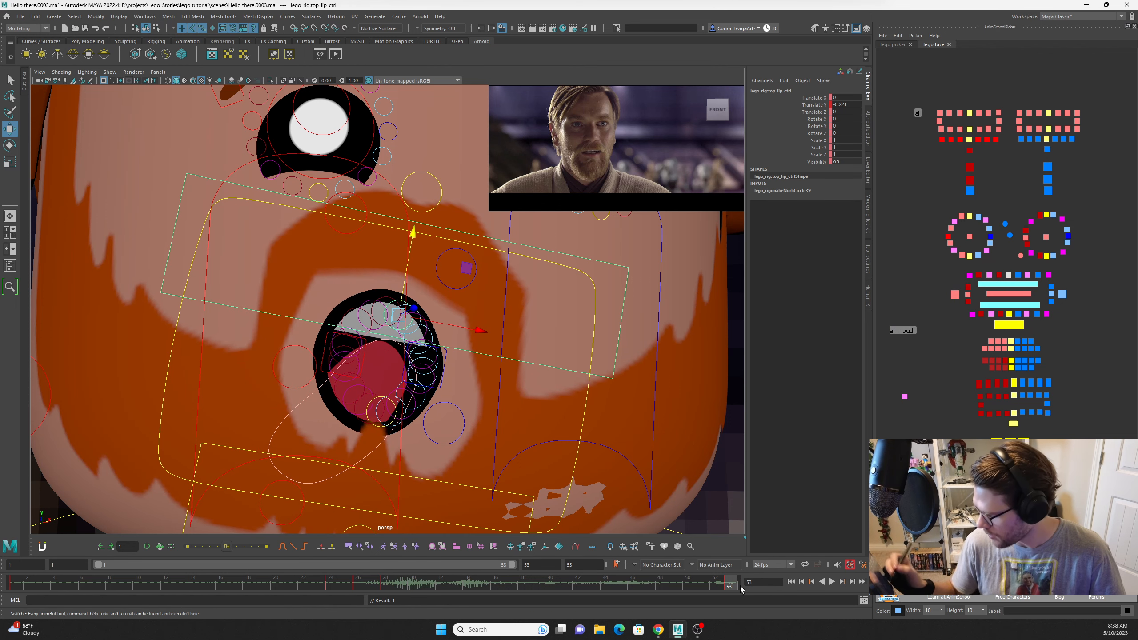
# Copy the pose of all mouth controls from frame 53, paste it at frame 30, and check it against frame 28.
pyautogui.click(903, 330)
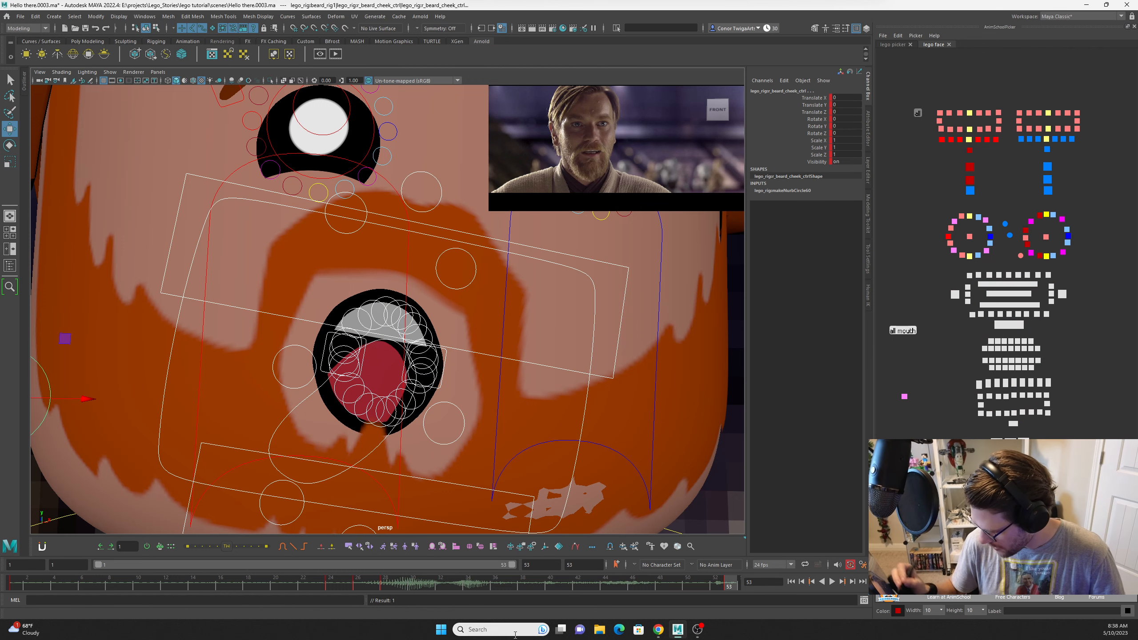
pyautogui.click(410, 584)
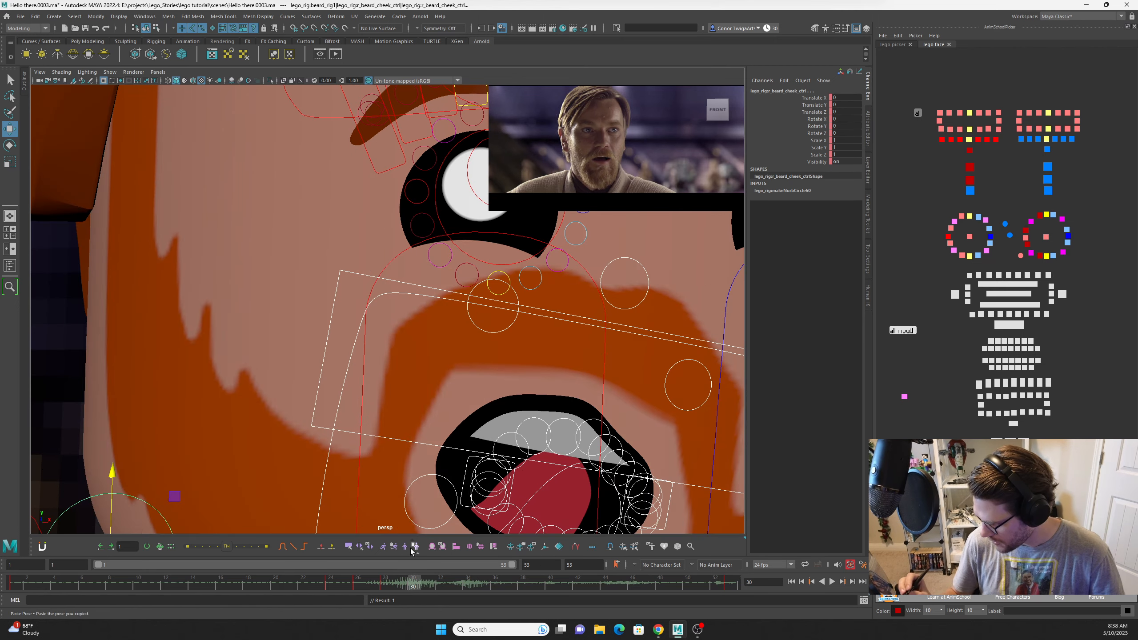
pyautogui.click(415, 547)
pyautogui.moveTo(361, 583); pyautogui.dragTo(388, 587)
pyautogui.click(358, 584)
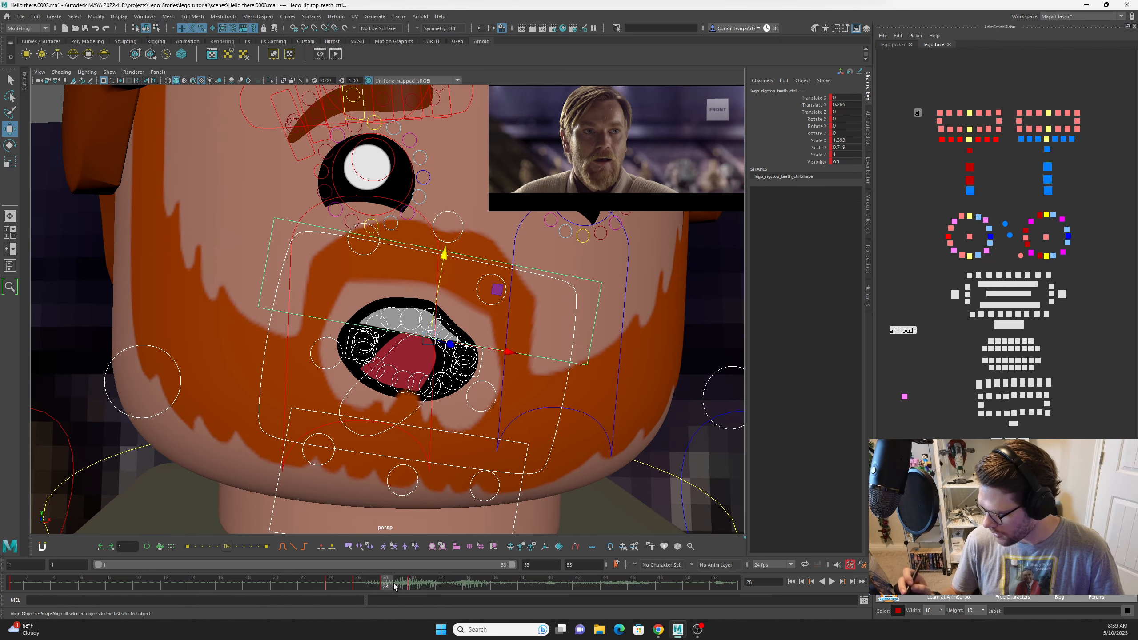
pyautogui.press('f')
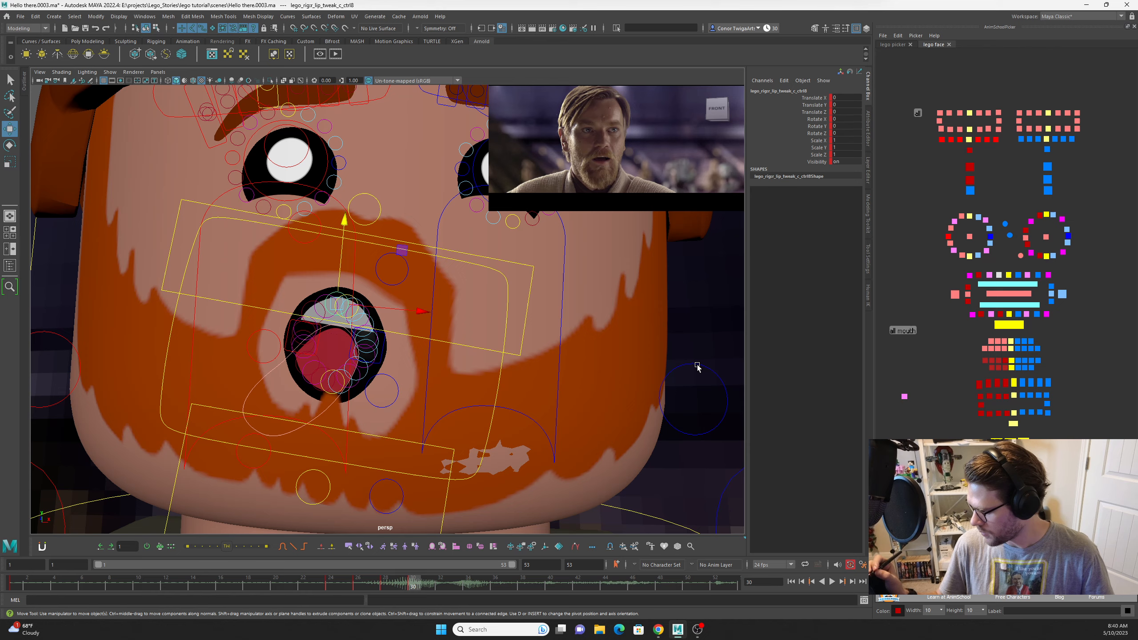
# Rotate the whole mouth control at frame 30 to about -4.639 in Rotate Z.
pyautogui.click(697, 366)
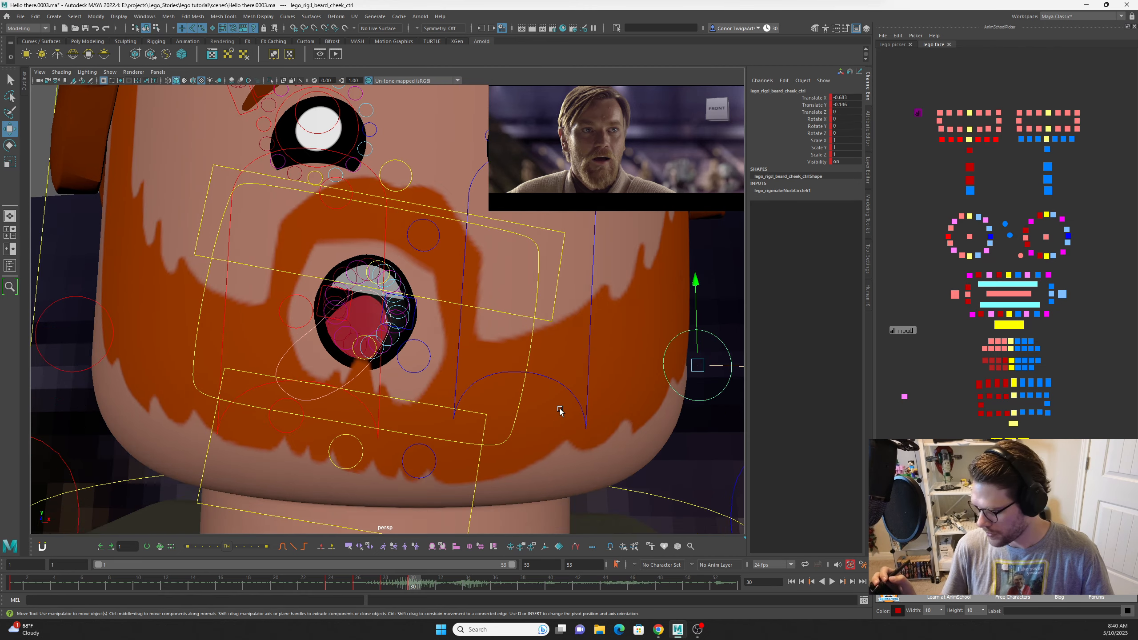
pyautogui.keyDown('alt'); pyautogui.moveTo(561, 410); pyautogui.dragTo(506, 402, button='right'); pyautogui.keyUp('alt')
pyautogui.keyDown('alt'); pyautogui.moveTo(641, 448); pyautogui.dragTo(520, 419, button='right'); pyautogui.keyUp('alt')
pyautogui.click(555, 375)
pyautogui.press('e')
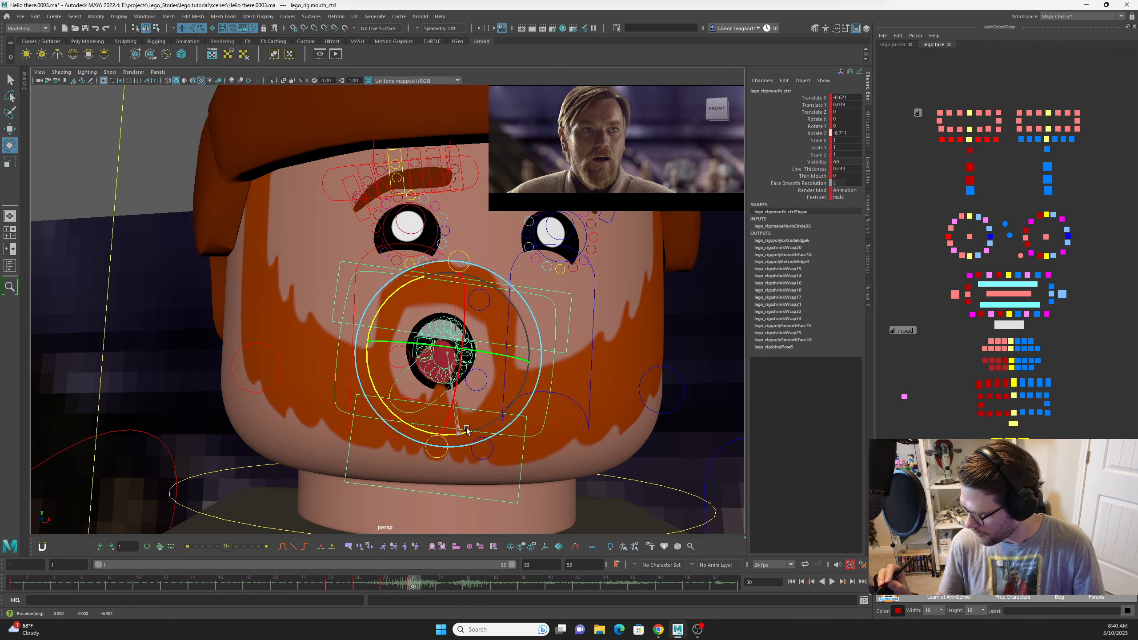
pyautogui.moveTo(468, 426); pyautogui.dragTo(480, 427)
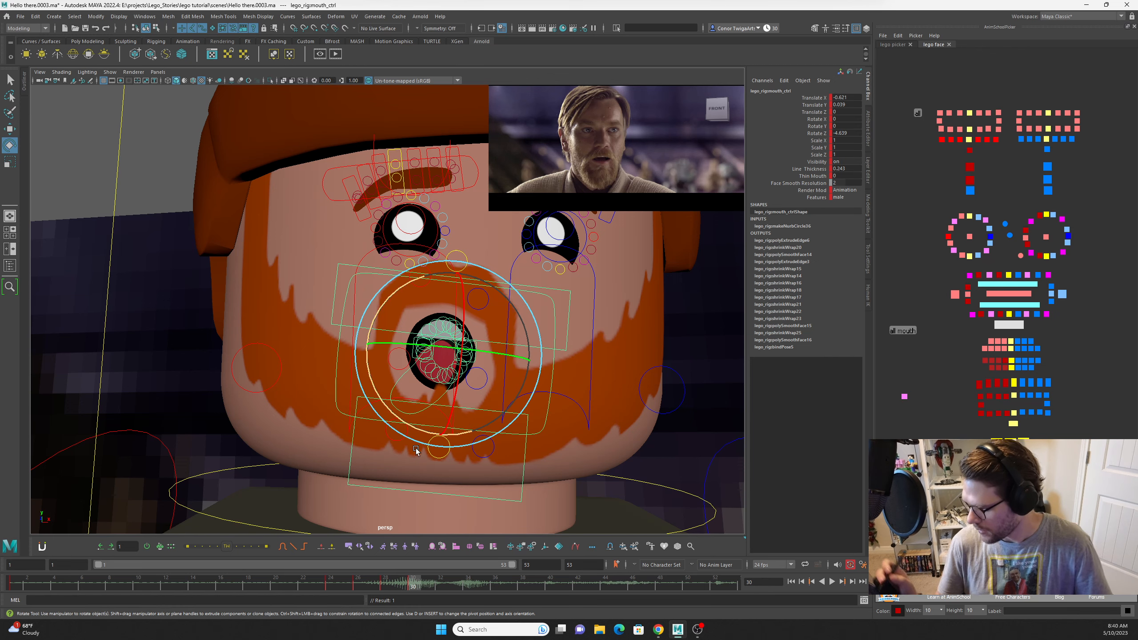
# Move the top teeth up and the tongue down out of the mouth, the tongue to about -0.688 in Translate X and -1.258 in Y.
pyautogui.click(1016, 285)
pyautogui.press('w')
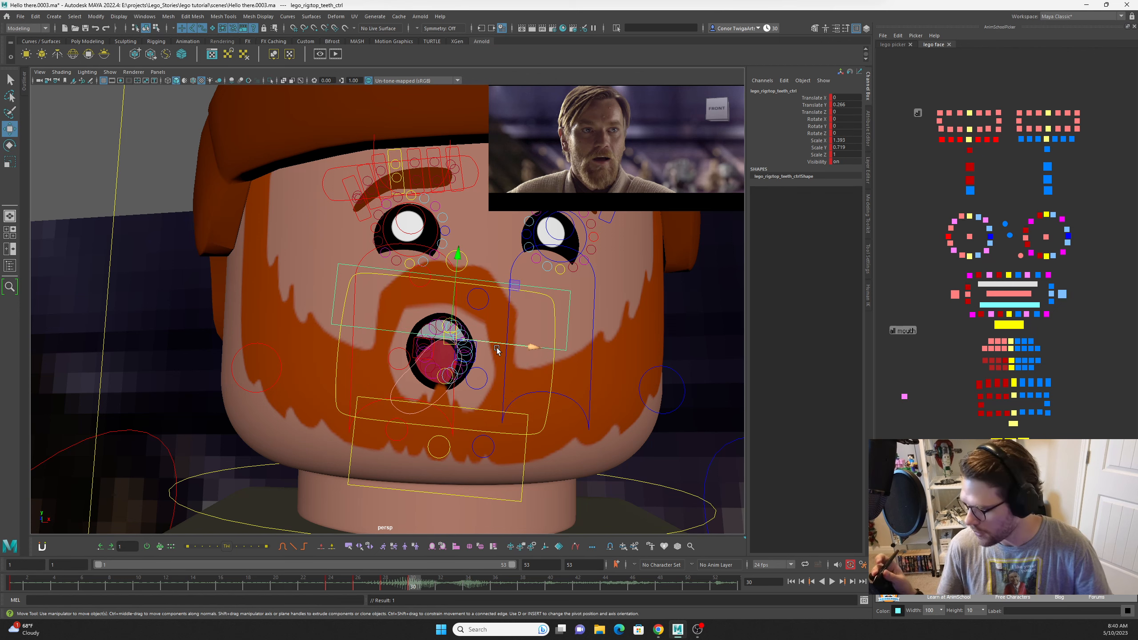
pyautogui.moveTo(458, 256); pyautogui.dragTo(461, 223)
pyautogui.click(1011, 294)
pyautogui.press('e')
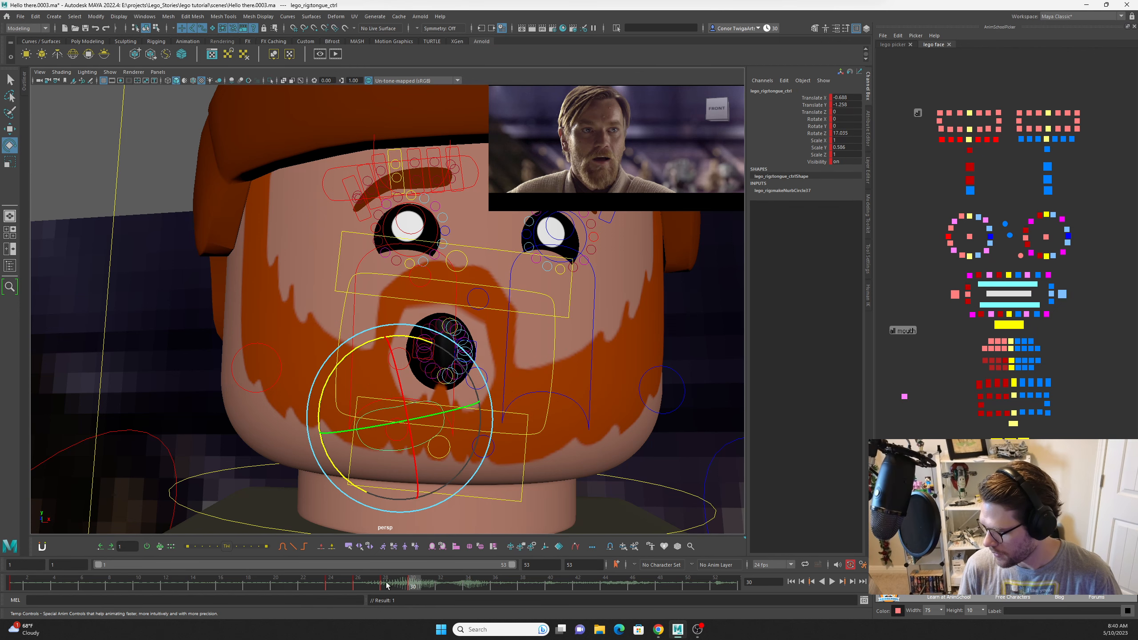
# Scrub frames 28 to 30 to review the mouth motion, and key all mouth controls at frame 30.
pyautogui.moveTo(385, 586); pyautogui.dragTo(415, 585)
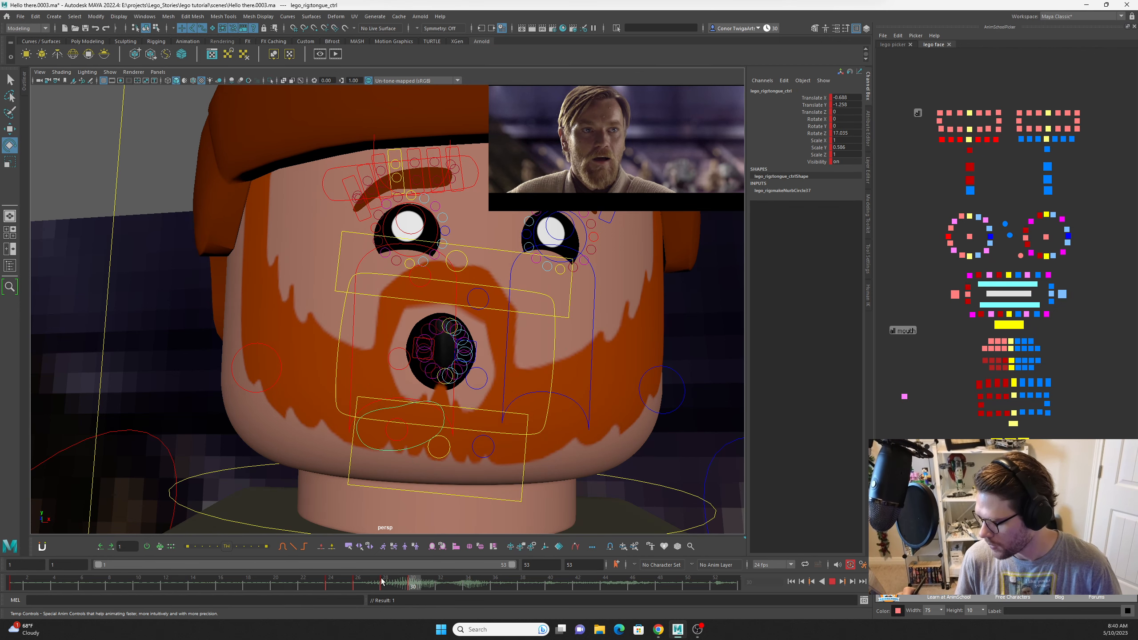
pyautogui.moveTo(381, 583); pyautogui.dragTo(414, 587)
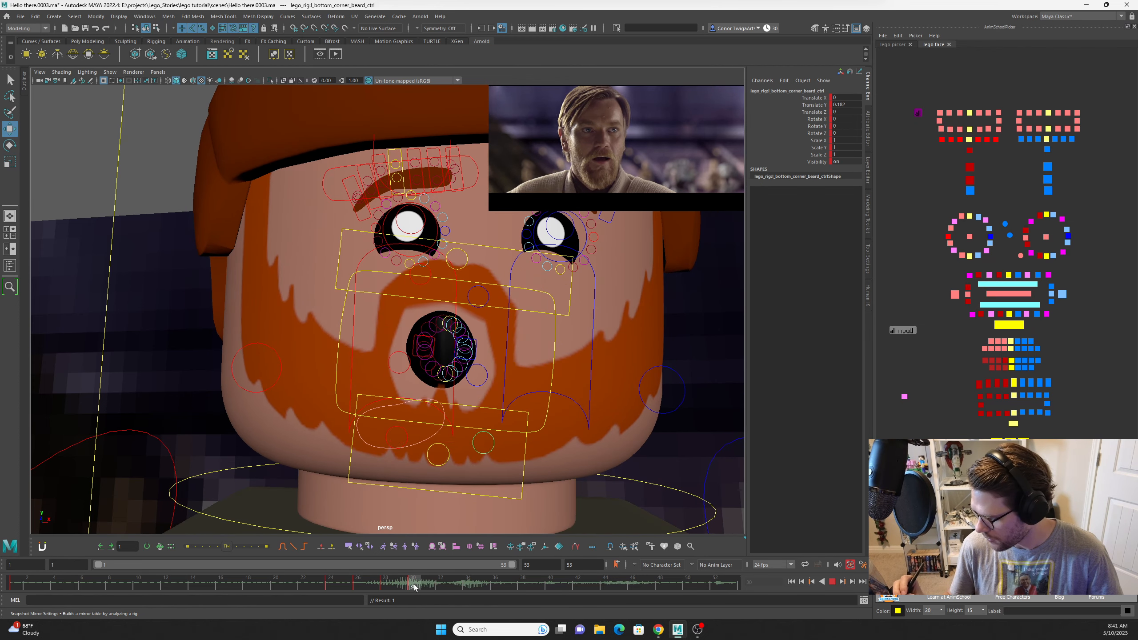
pyautogui.click(969, 365)
pyautogui.click(901, 332)
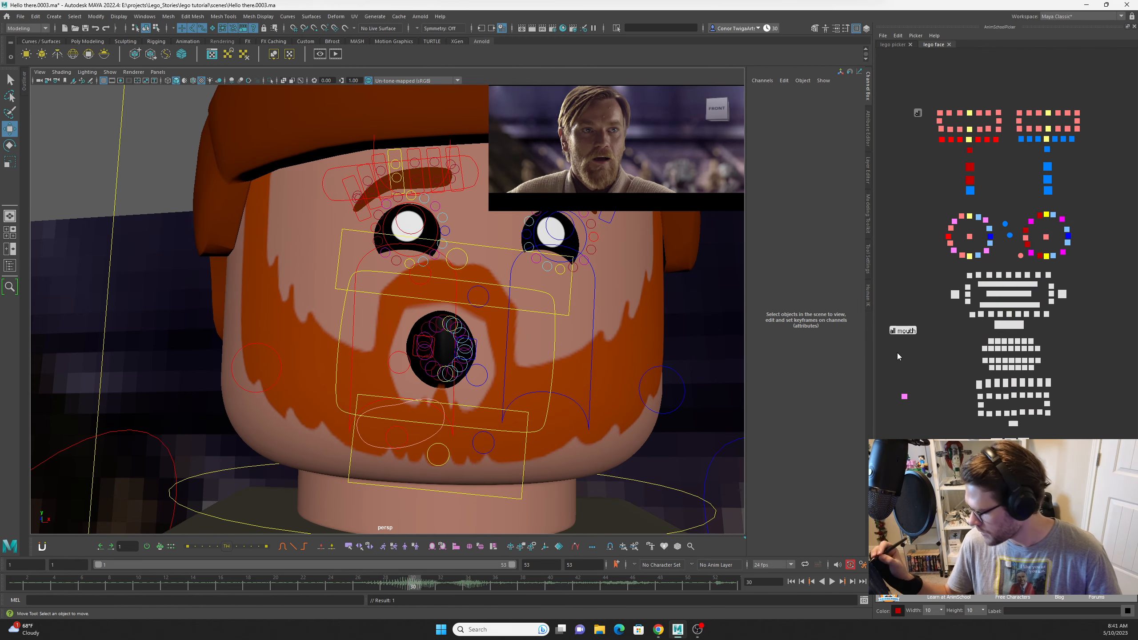
pyautogui.press('s')
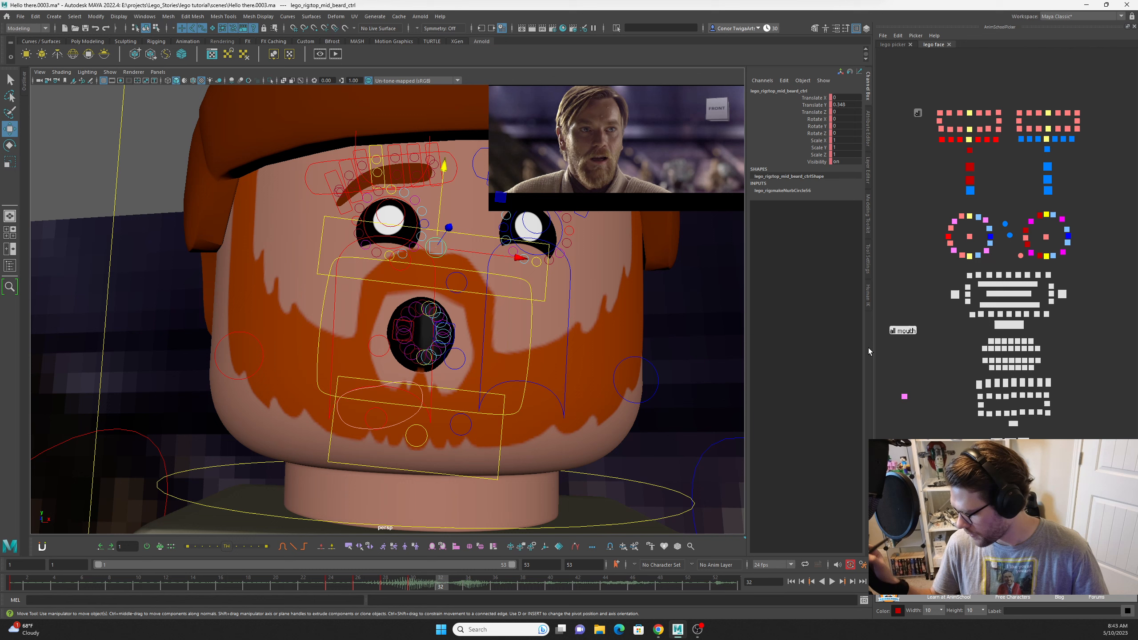
# Play and scrub between frames 30 and 32 to compare the mouth motion with the reference.
pyautogui.click(440, 583)
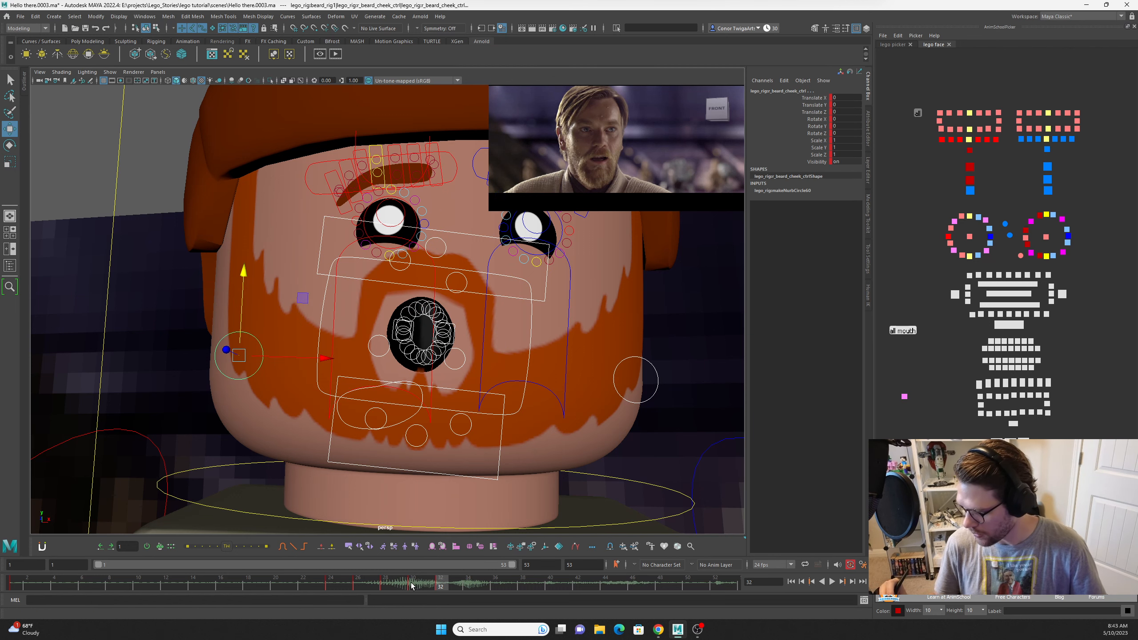
pyautogui.hotkey('alt', 'v')
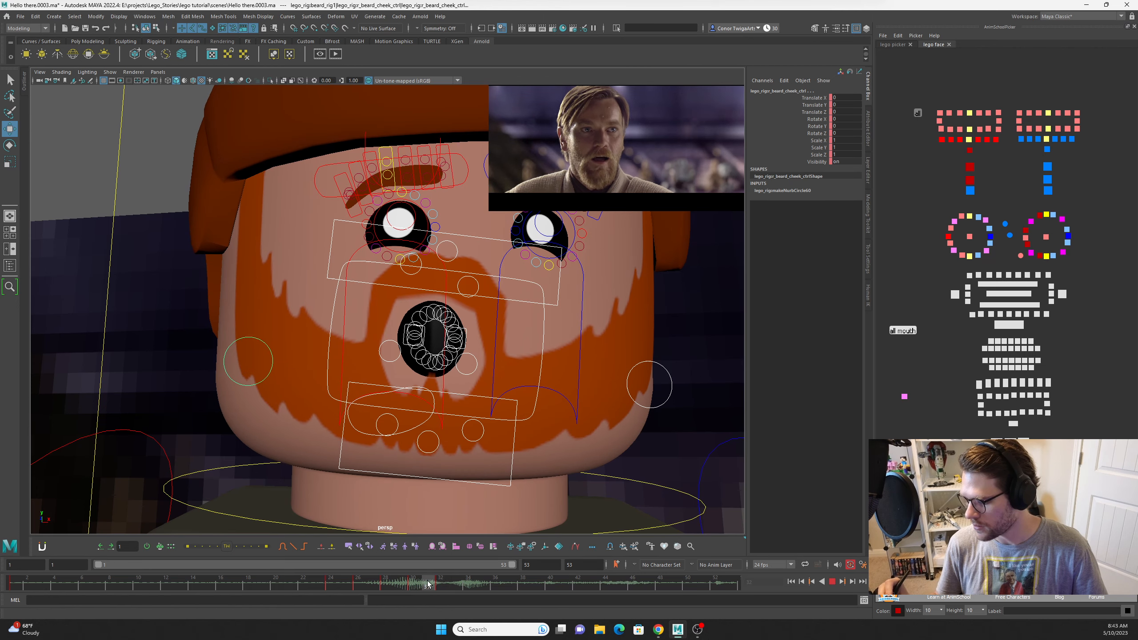
pyautogui.hotkey('alt', 'v')
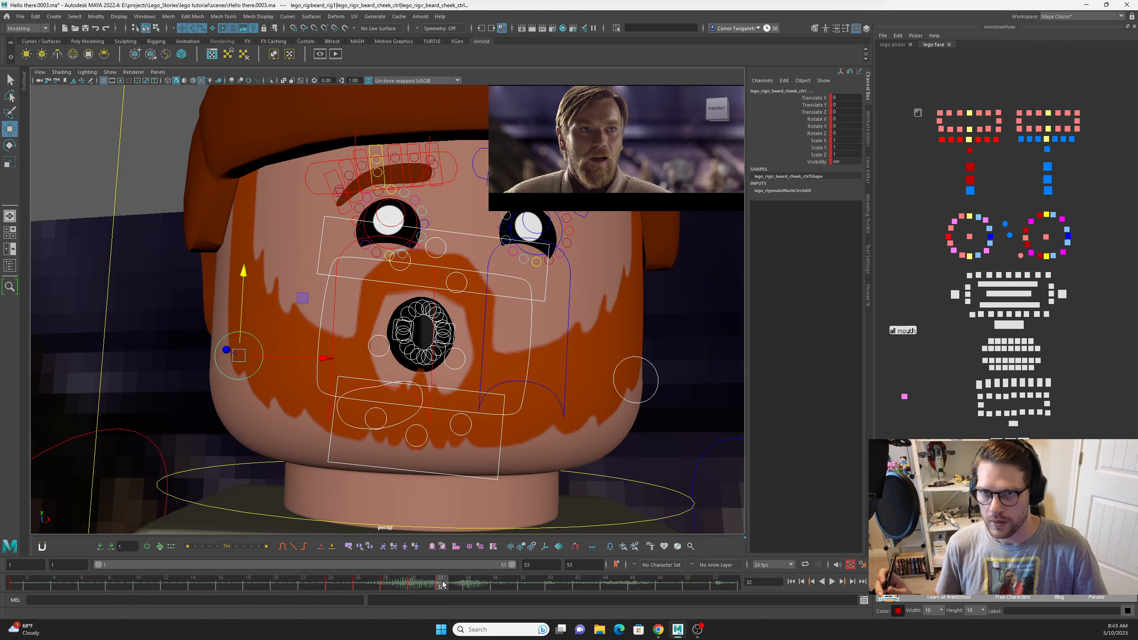
pyautogui.click(414, 587)
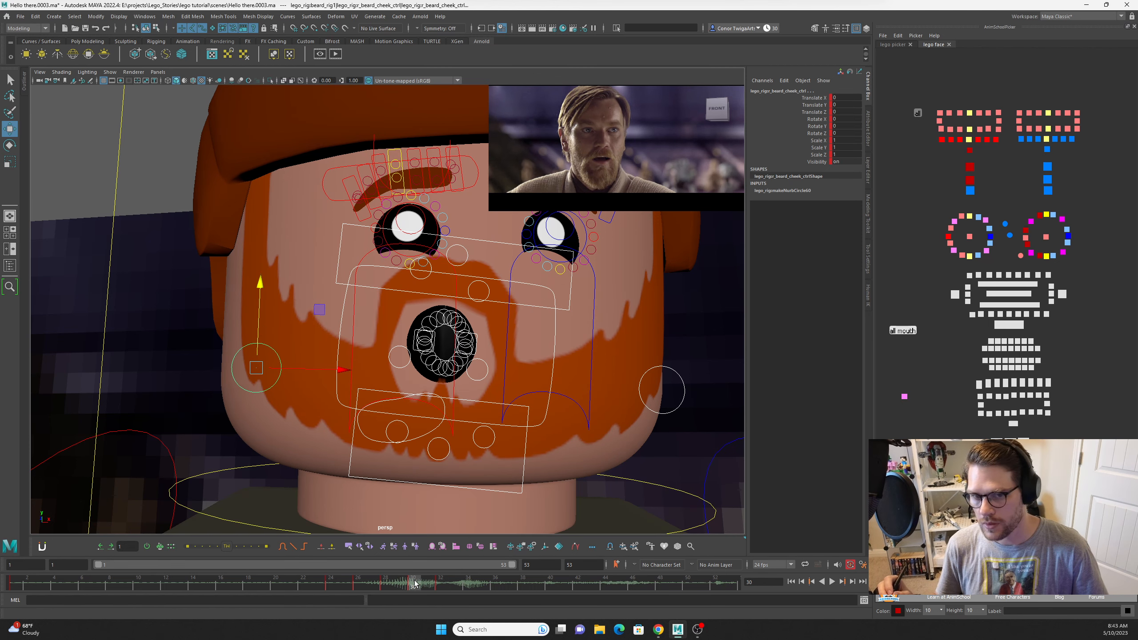
pyautogui.moveTo(415, 588); pyautogui.dragTo(441, 583)
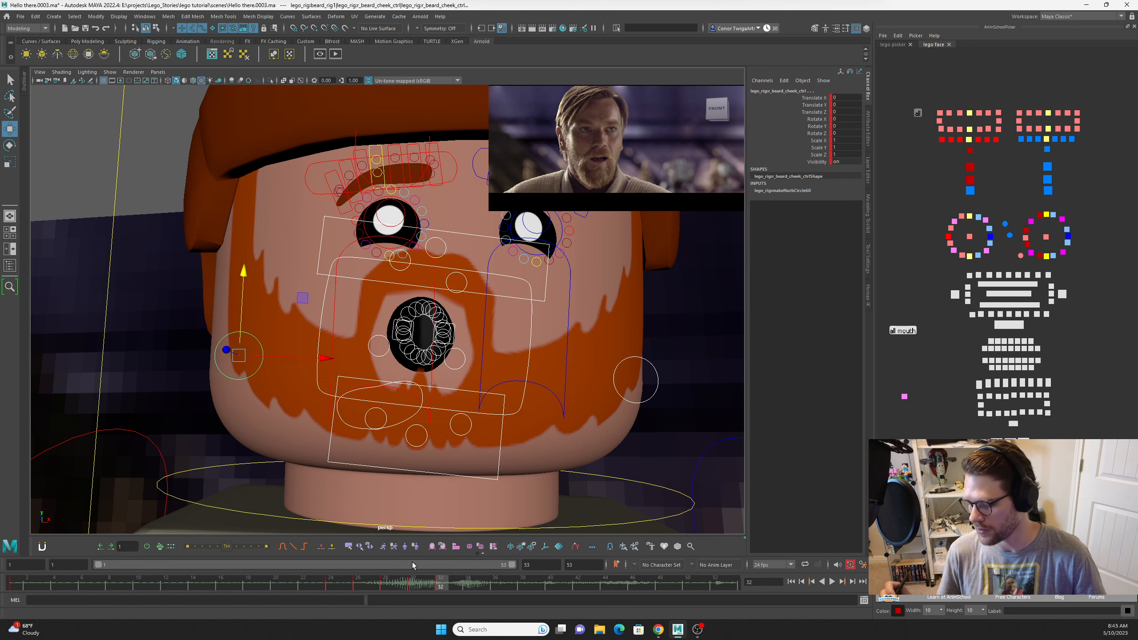
pyautogui.moveTo(417, 583); pyautogui.dragTo(441, 583)
# Move the whole mouth control upward on the face at frame 32, with Translate X at about 0.371.
pyautogui.click(531, 306)
pyautogui.moveTo(493, 286); pyautogui.dragTo(483, 260)
pyautogui.scroll(3, 480, 311)
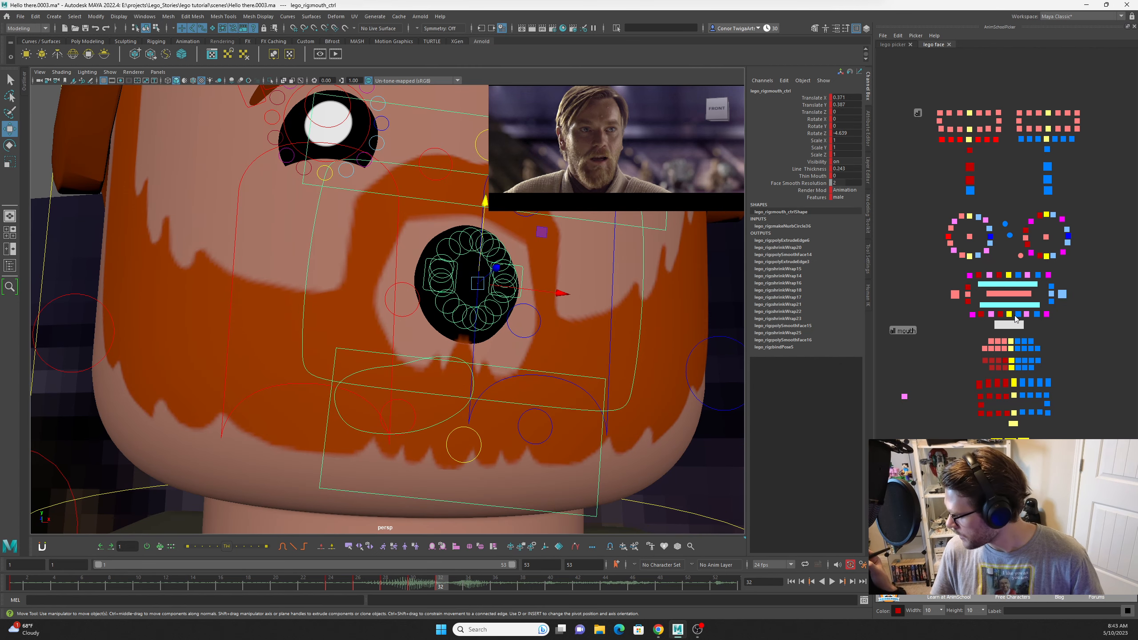
# Close the mouth opening at frame 32 by raising the bottom lip and lowering the top lip to about -0.449 in Translate Y.
pyautogui.click(1013, 323)
pyautogui.click(489, 207)
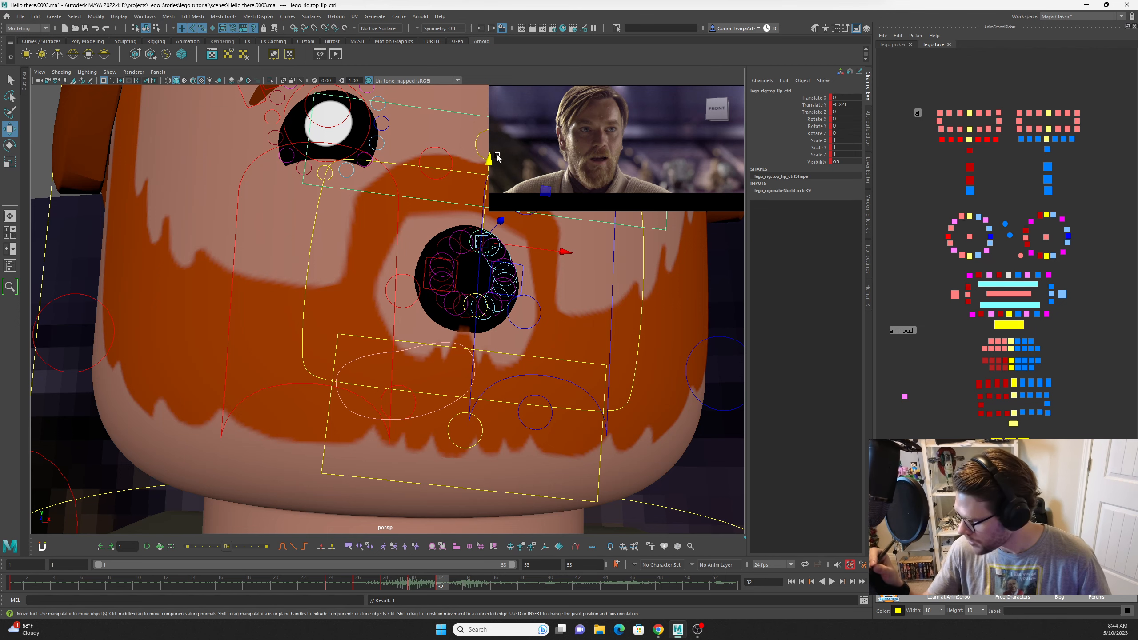
pyautogui.moveTo(489, 160); pyautogui.dragTo(489, 181)
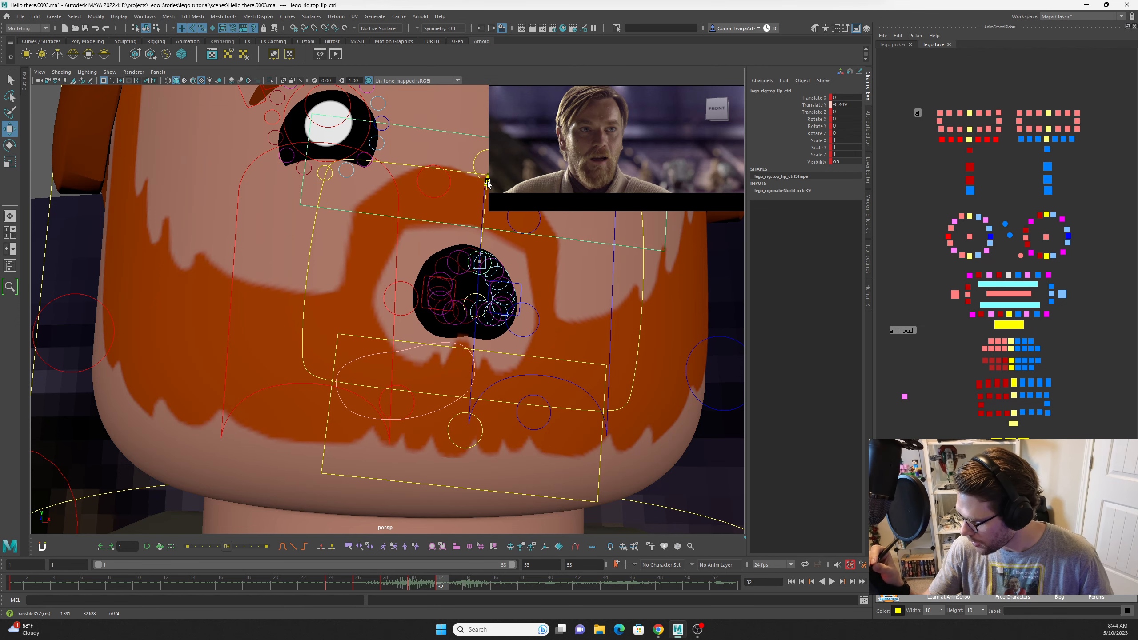
# Reshape the lip corners at frame 32, rotating the corner tweak on the character's left to about -20.069 in Rotate Z.
pyautogui.click(461, 294)
pyautogui.click(423, 307)
pyautogui.moveTo(503, 298); pyautogui.dragTo(515, 300)
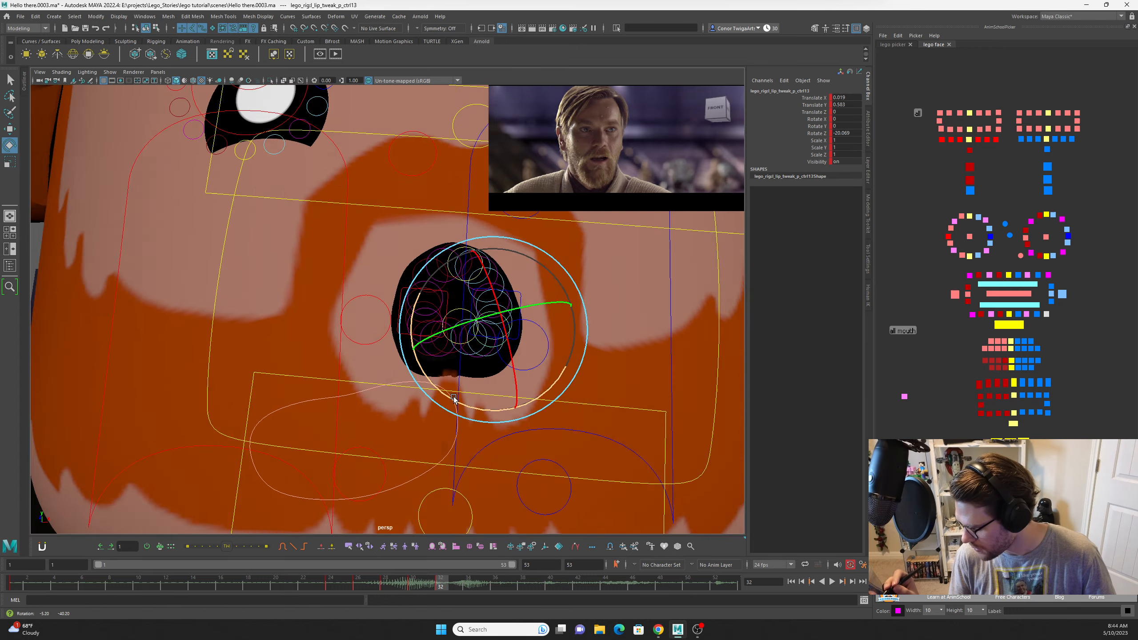
pyautogui.keyDown('alt'); pyautogui.moveTo(569, 336); pyautogui.dragTo(574, 360); pyautogui.keyUp('alt')
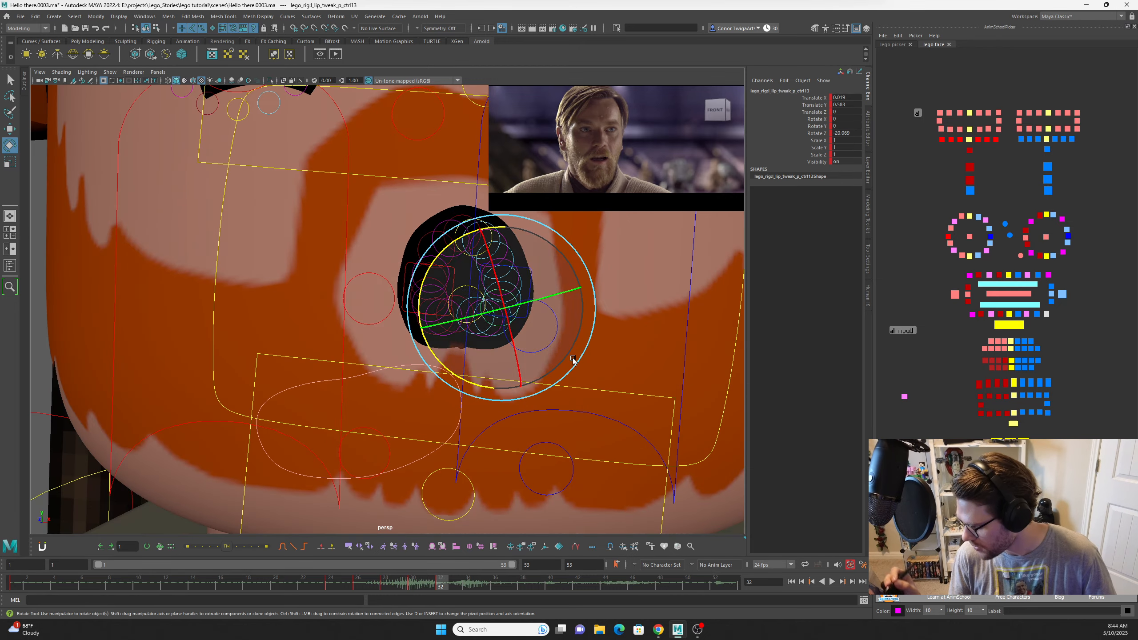
# Set Thin Mouth to 1 on the main mouth control.
pyautogui.click(1009, 325)
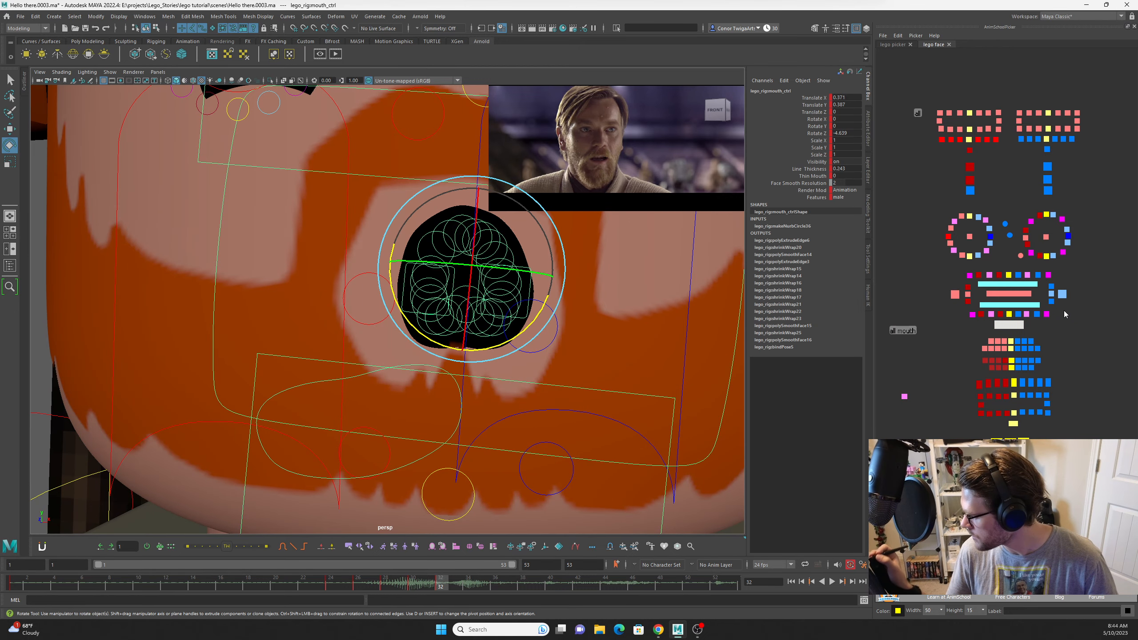
pyautogui.click(822, 188)
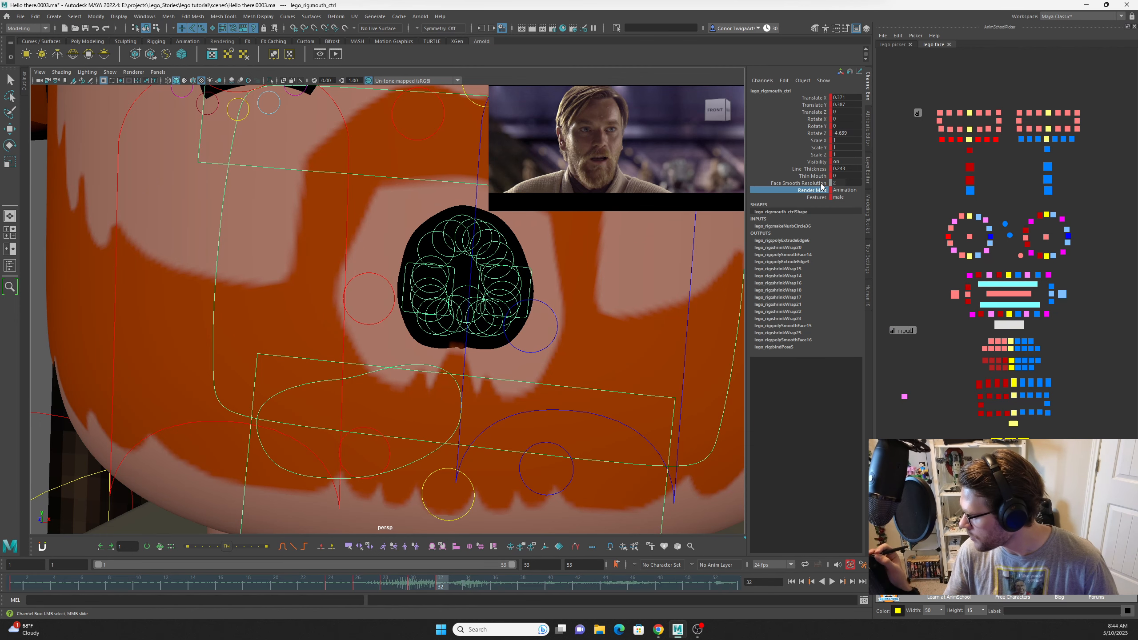
pyautogui.click(812, 176)
pyautogui.moveTo(554, 372); pyautogui.dragTo(578, 372, button='middle')
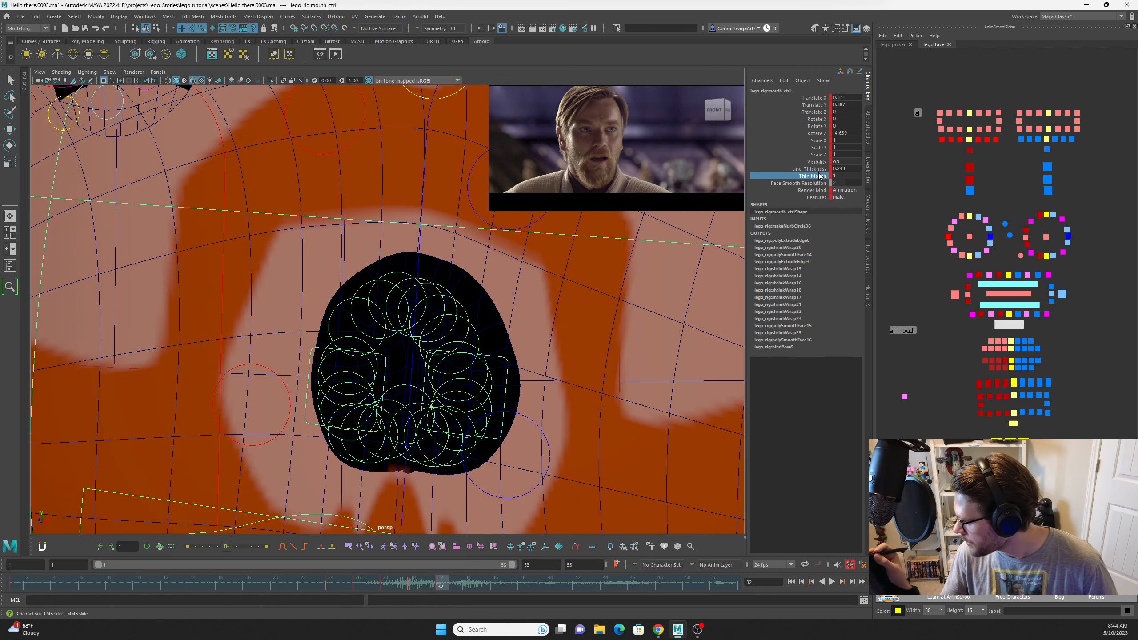
# Reduce the mouth control's Line Thickness to about 0.038 and inspect the mouth outline up close.
pyautogui.click(809, 169)
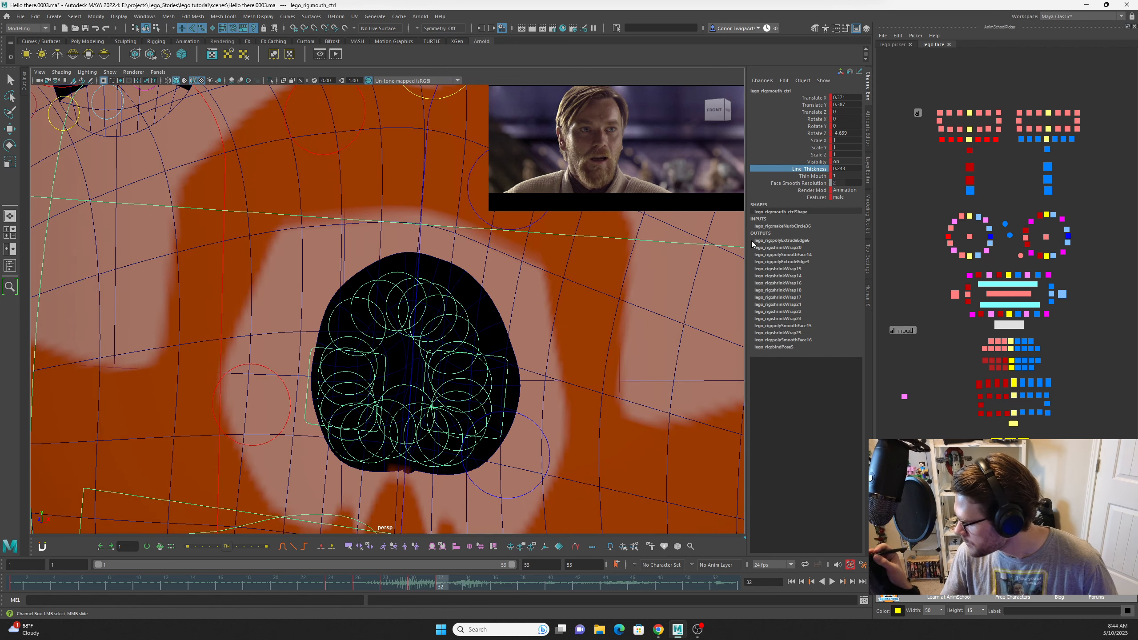
pyautogui.moveTo(637, 349); pyautogui.dragTo(639, 273, button='middle')
pyautogui.keyDown('alt'); pyautogui.moveTo(535, 388); pyautogui.dragTo(553, 371); pyautogui.keyUp('alt')
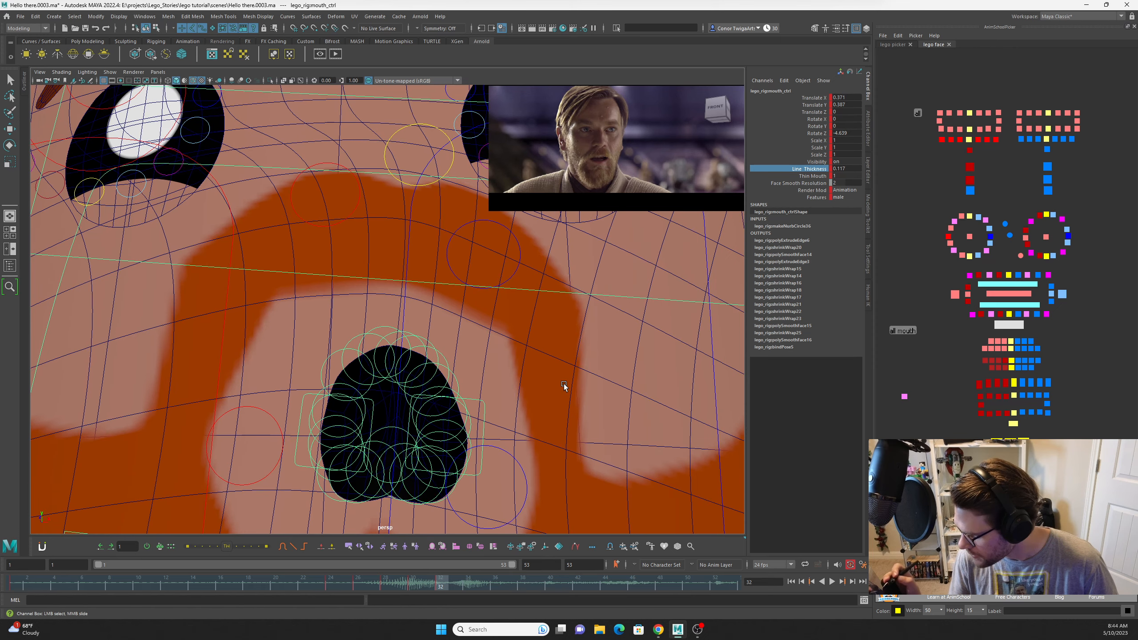
pyautogui.keyDown('alt'); pyautogui.moveTo(567, 372); pyautogui.dragTo(605, 328, button='middle'); pyautogui.keyUp('alt')
pyautogui.scroll(1, 500, 342)
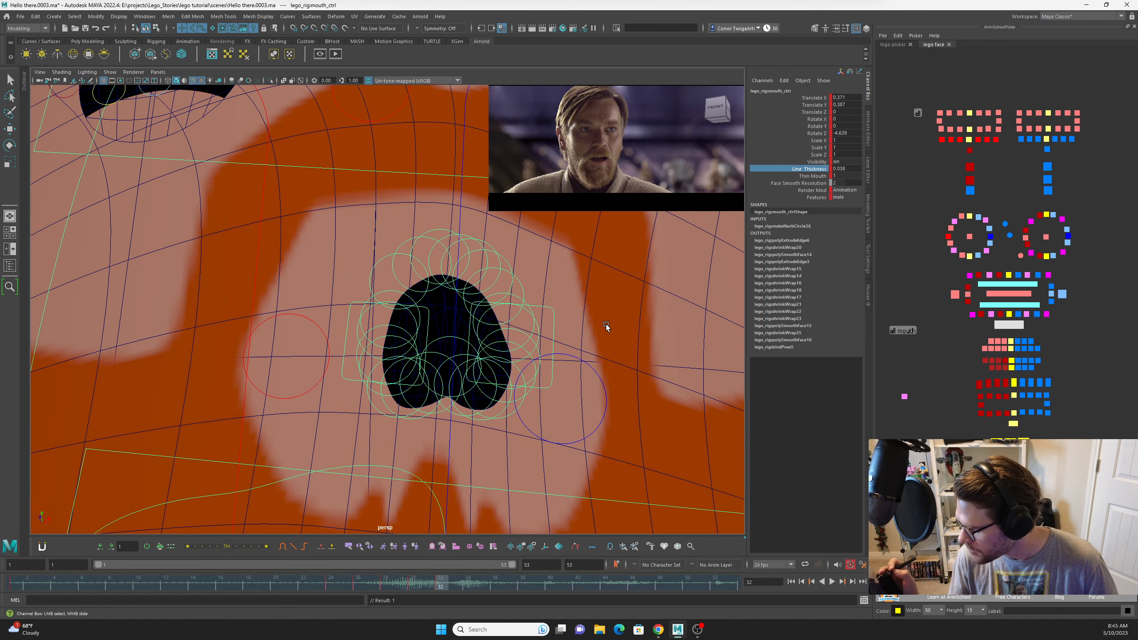
pyautogui.keyDown('alt'); pyautogui.moveTo(605, 327); pyautogui.dragTo(512, 380); pyautogui.keyUp('alt')
pyautogui.keyDown('alt'); pyautogui.moveTo(513, 379); pyautogui.dragTo(538, 399, button='right'); pyautogui.keyUp('alt')
pyautogui.keyDown('alt'); pyautogui.moveTo(566, 353); pyautogui.dragTo(559, 390, button='middle'); pyautogui.keyUp('alt')
pyautogui.keyDown('alt'); pyautogui.moveTo(523, 373); pyautogui.dragTo(523, 379, button='right'); pyautogui.keyUp('alt')
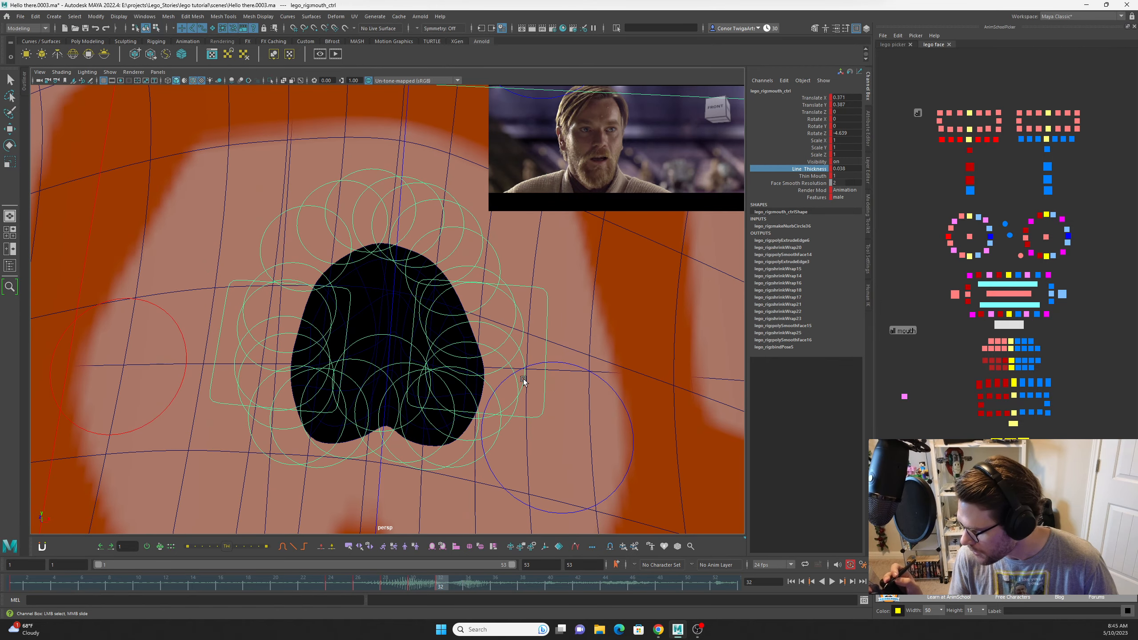
# Rotate the outer bottom lip tweak on the character's left to about -12.821 in Rotate Z and raise it to about 0.642 in Translate Y.
pyautogui.click(1051, 301)
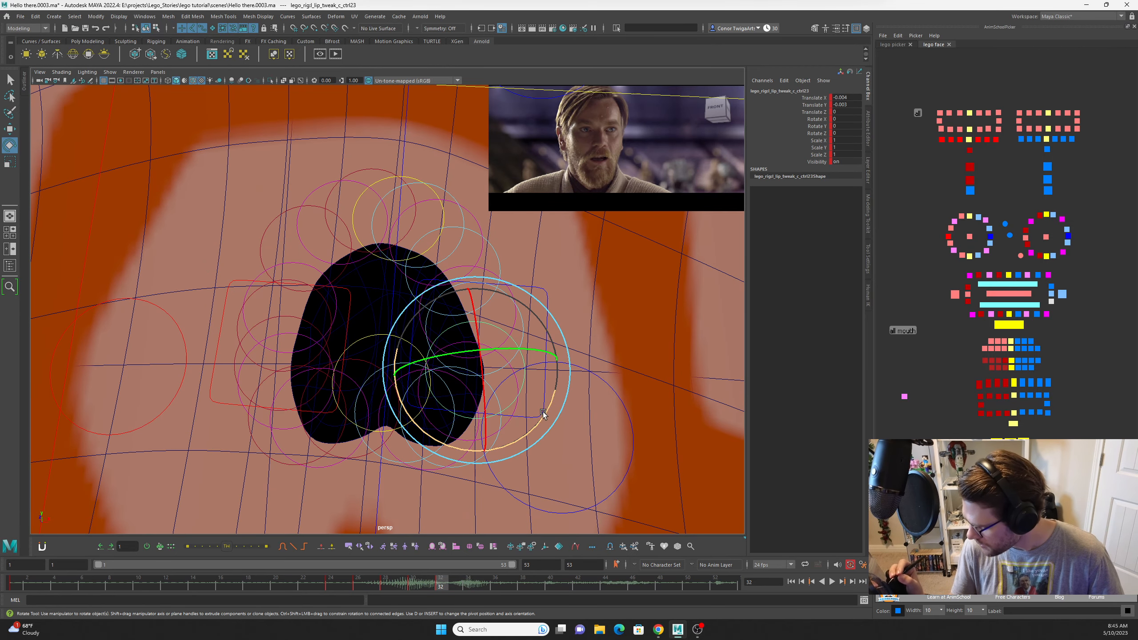
pyautogui.click(1047, 314)
pyautogui.moveTo(541, 425); pyautogui.dragTo(531, 442)
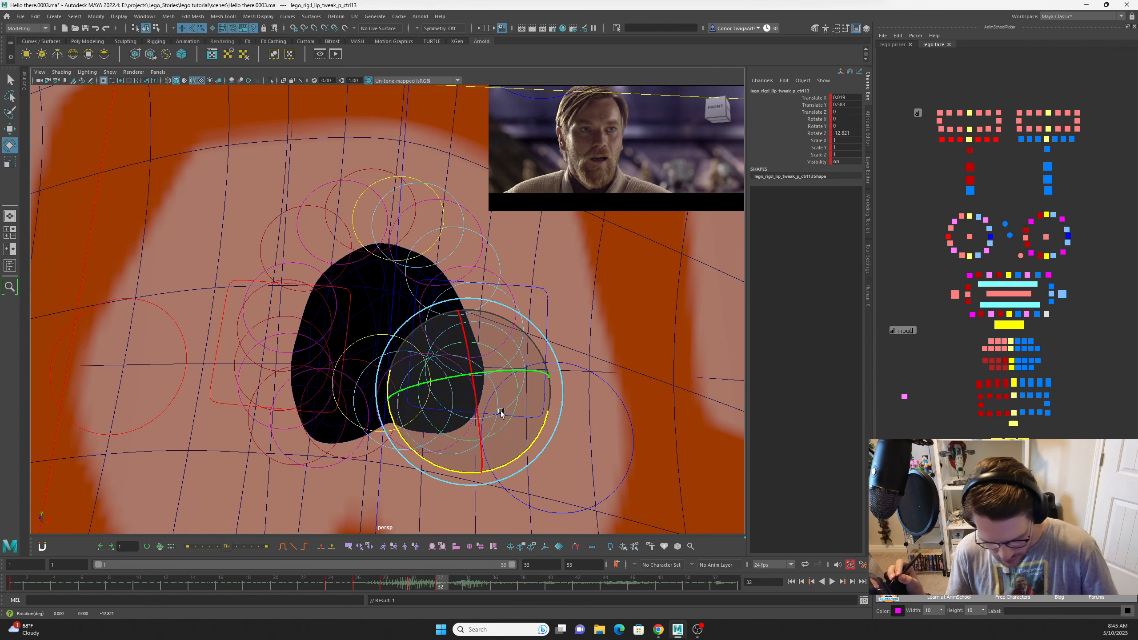
pyautogui.press('w')
pyautogui.moveTo(452, 305); pyautogui.dragTo(452, 298)
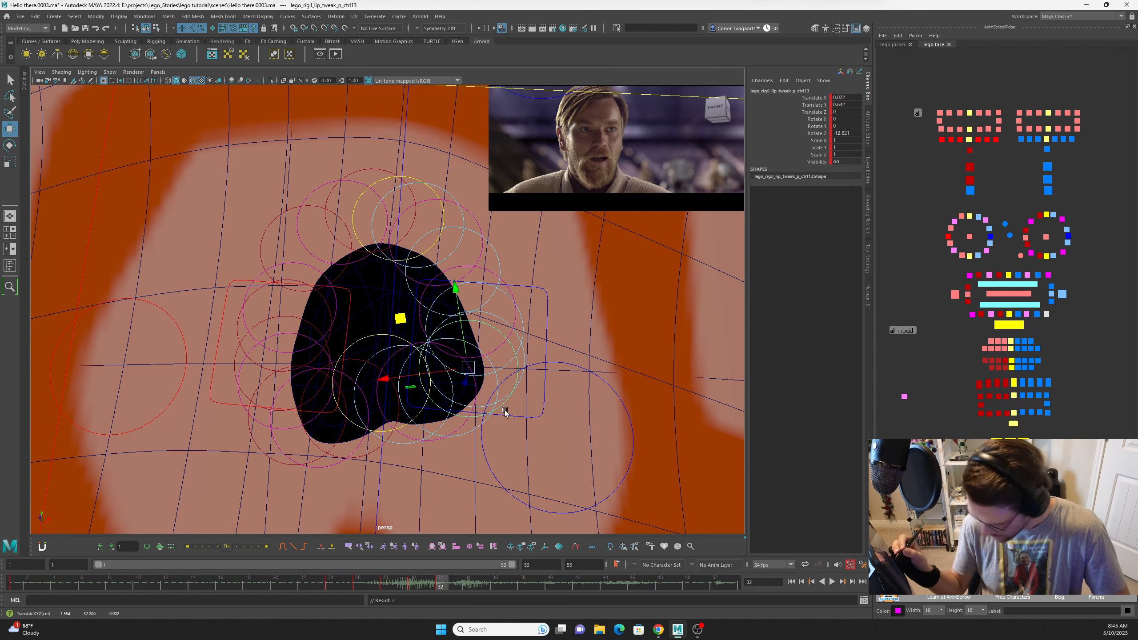
pyautogui.press('e')
pyautogui.click(498, 292)
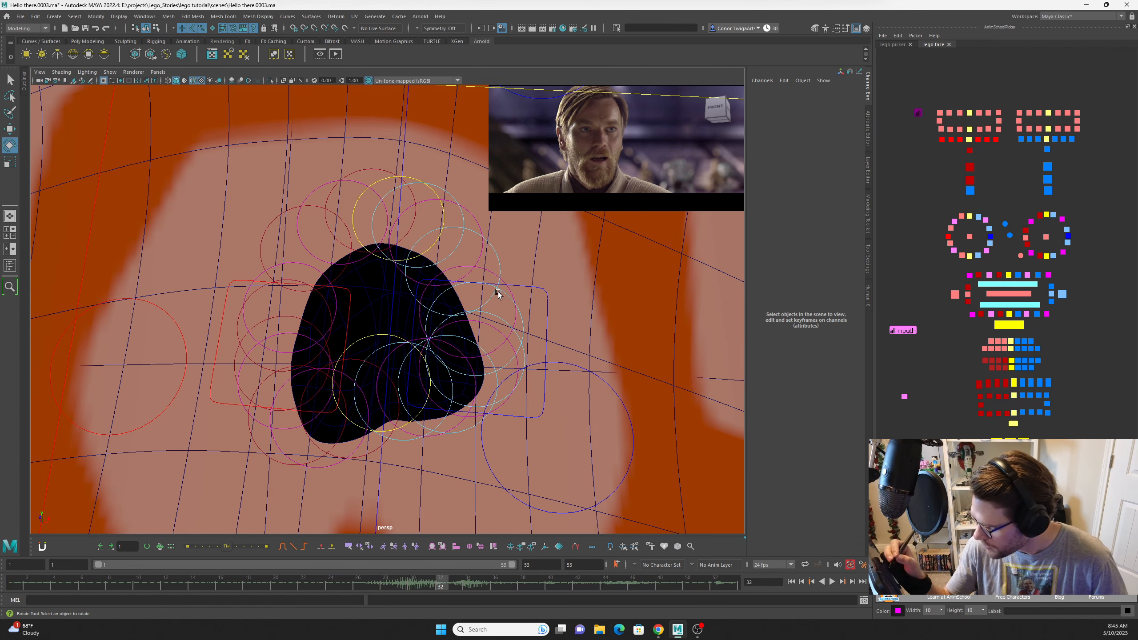
# Adjust both lip corner controls at frame 32, bringing the character's right corner to about 0.305 in Translate Y.
pyautogui.press('w')
pyautogui.click(547, 290)
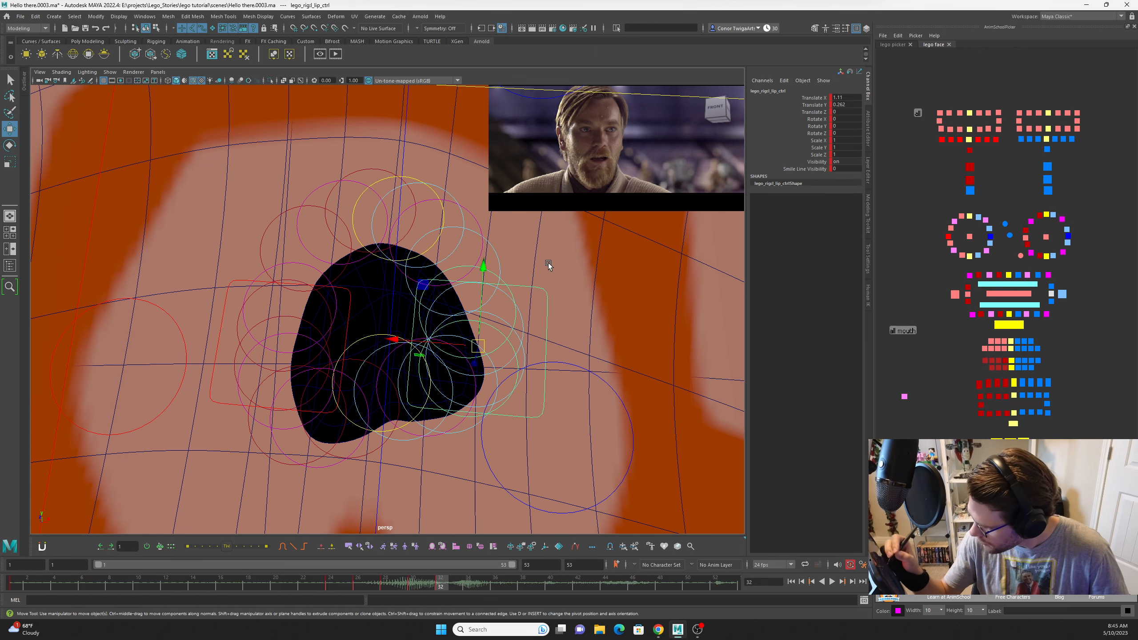
pyautogui.click(229, 288)
pyautogui.keyDown('alt'); pyautogui.moveTo(519, 349); pyautogui.dragTo(475, 432, button='middle'); pyautogui.keyUp('alt')
pyautogui.keyDown('alt'); pyautogui.moveTo(474, 432); pyautogui.dragTo(576, 350, button='right'); pyautogui.keyUp('alt')
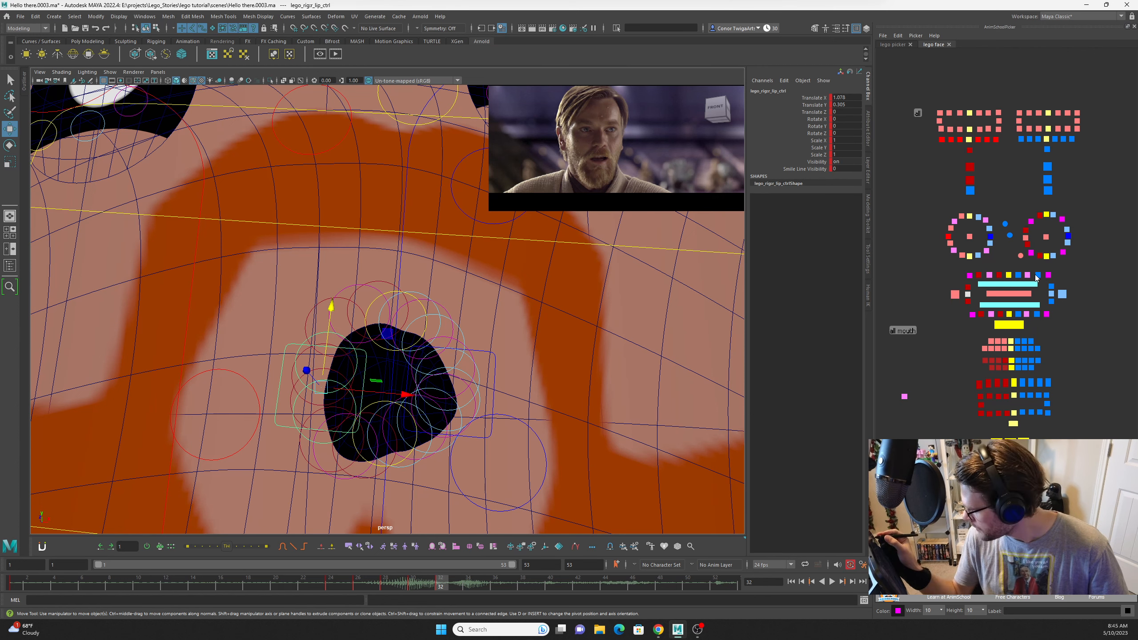
# Try to rotate the upper lip tweak on the character's left in Rotate Z.
pyautogui.click(1027, 275)
pyautogui.press('e')
pyautogui.moveTo(486, 274); pyautogui.dragTo(574, 415)
pyautogui.hotkey('ctrl', 'z')
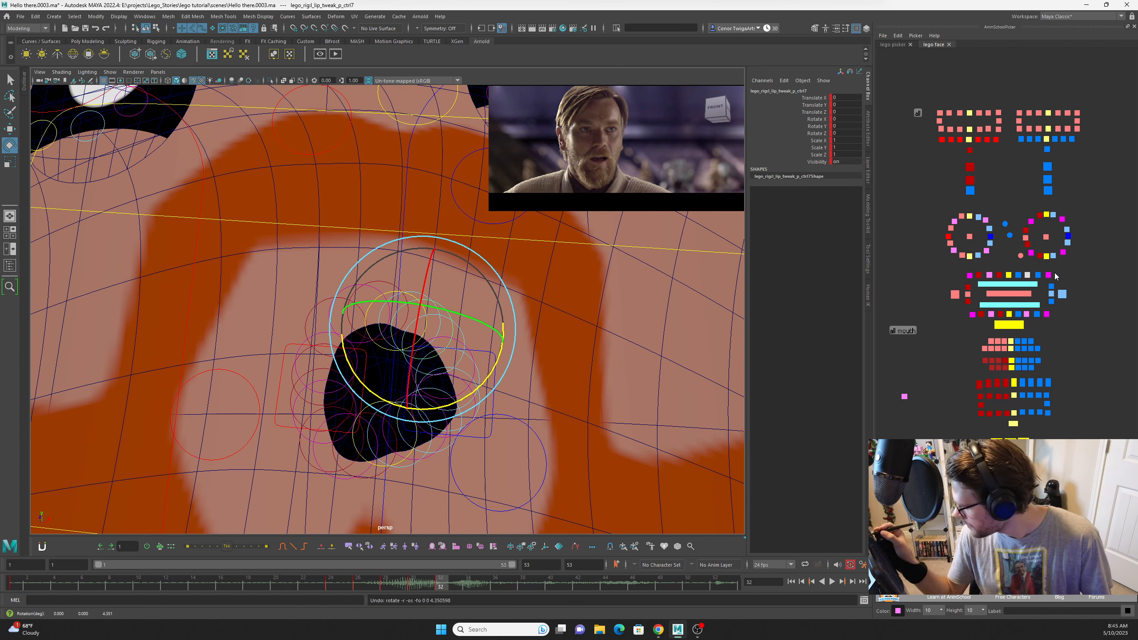
# Raise both lip corners further at frame 32 and nudge the upper and lower lip tweaks to round the mouth outline.
pyautogui.click(1049, 274)
pyautogui.press('w')
pyautogui.click(277, 404)
pyautogui.moveTo(331, 306); pyautogui.dragTo(333, 297)
pyautogui.click(495, 370)
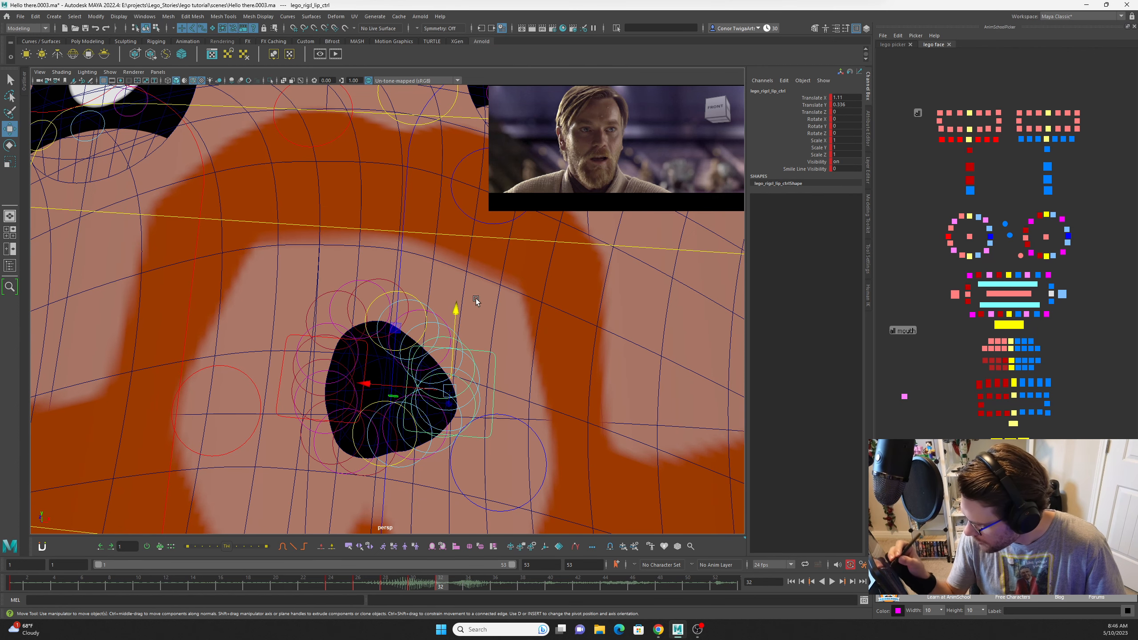
pyautogui.moveTo(455, 304); pyautogui.dragTo(457, 287)
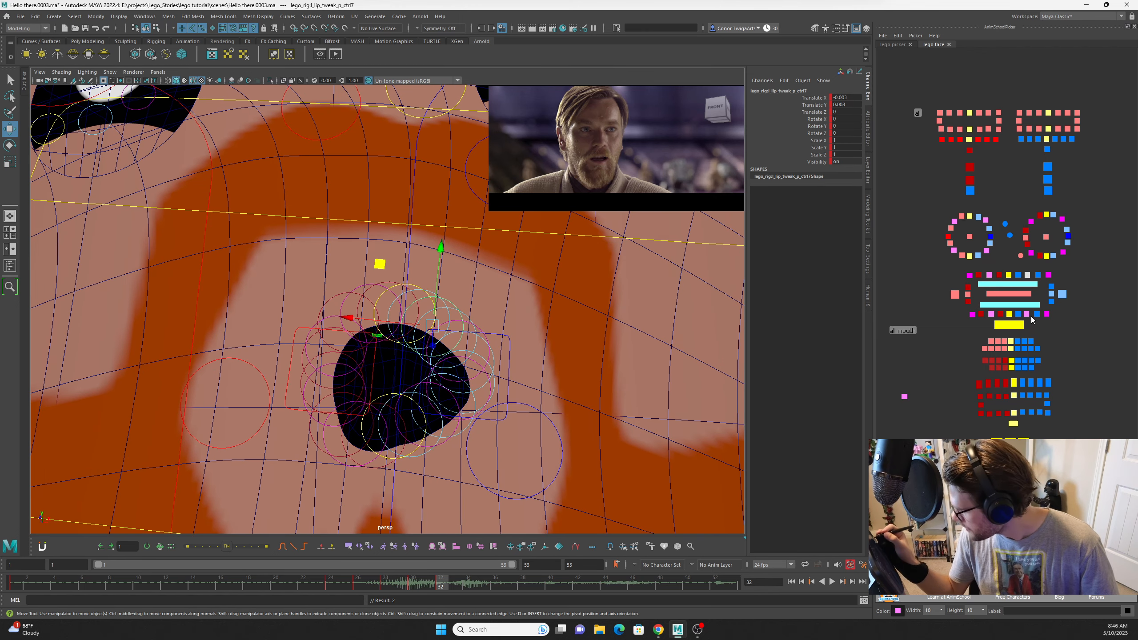
pyautogui.click(1028, 314)
pyautogui.moveTo(417, 325); pyautogui.dragTo(374, 359, button='middle')
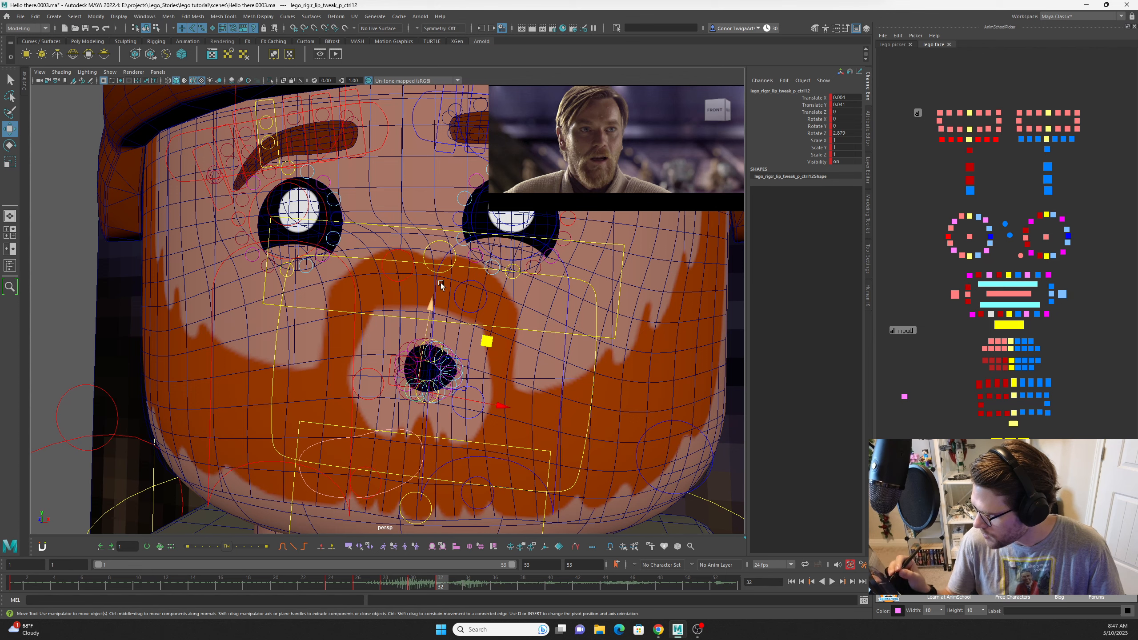
# Tighten the beard around the small mouth at frame 32 by lowering its top controls and reshaping the bottom and side controls.
pyautogui.click(460, 285)
pyautogui.moveTo(411, 236); pyautogui.dragTo(409, 262)
pyautogui.click(396, 279)
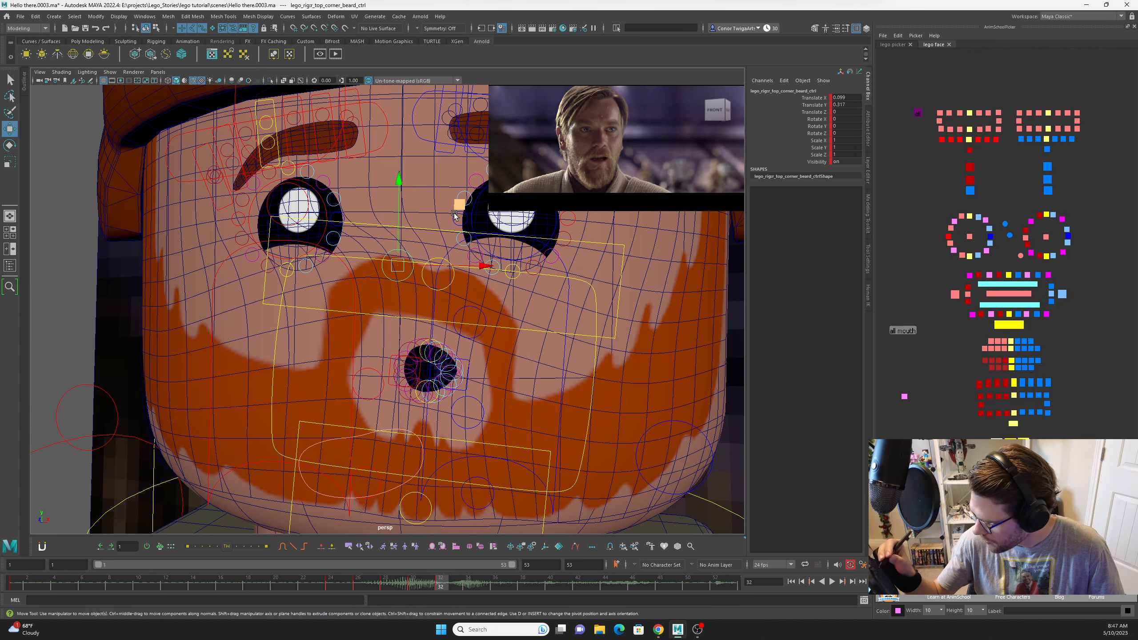
pyautogui.moveTo(456, 206); pyautogui.dragTo(447, 237)
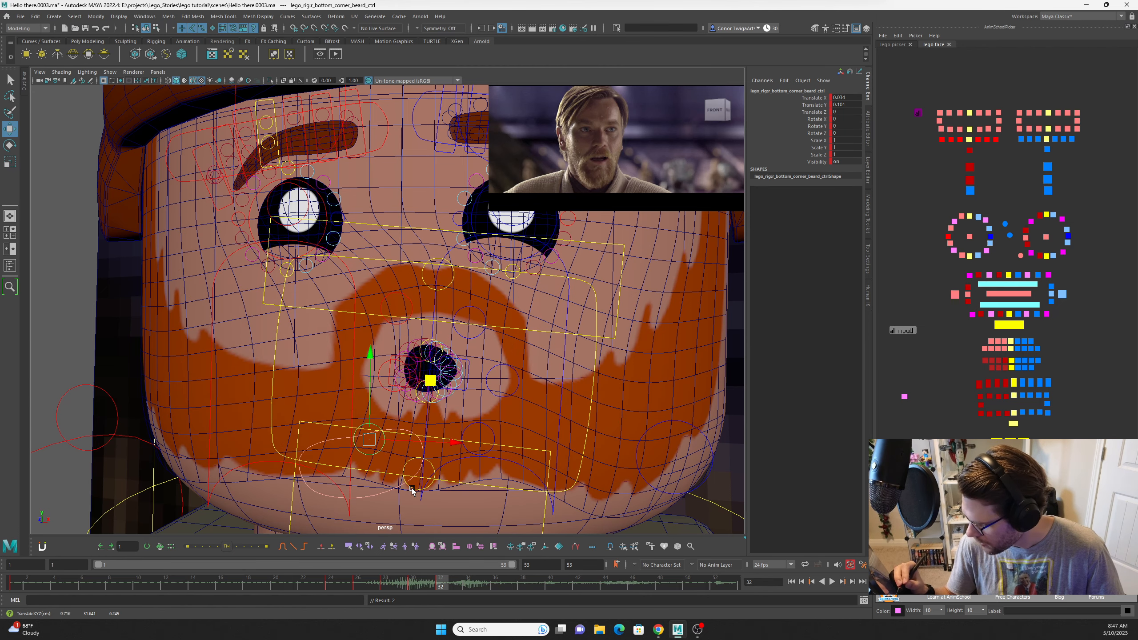
pyautogui.click(420, 459)
pyautogui.moveTo(429, 376); pyautogui.dragTo(389, 376)
pyautogui.scroll(-4, 531, 371)
pyautogui.click(478, 388)
pyautogui.keyDown('alt'); pyautogui.moveTo(569, 398); pyautogui.dragTo(609, 397); pyautogui.keyUp('alt')
pyautogui.scroll(-3, 569, 398)
# Reduce the main mouth control's Line Thickness to about 0.145 at frame 30.
pyautogui.moveTo(430, 586)
pyautogui.mouseDown()
pyautogui.moveTo(377, 587)
pyautogui.moveTo(425, 587)
pyautogui.moveTo(414, 587)
pyautogui.mouseUp()
pyautogui.keyDown('alt'); pyautogui.moveTo(469, 381); pyautogui.dragTo(516, 394, button='right'); pyautogui.keyUp('alt')
pyautogui.keyDown('alt'); pyautogui.moveTo(516, 394); pyautogui.dragTo(459, 359); pyautogui.keyUp('alt')
pyautogui.keyDown('alt'); pyautogui.moveTo(460, 359); pyautogui.dragTo(480, 359, button='right'); pyautogui.keyUp('alt')
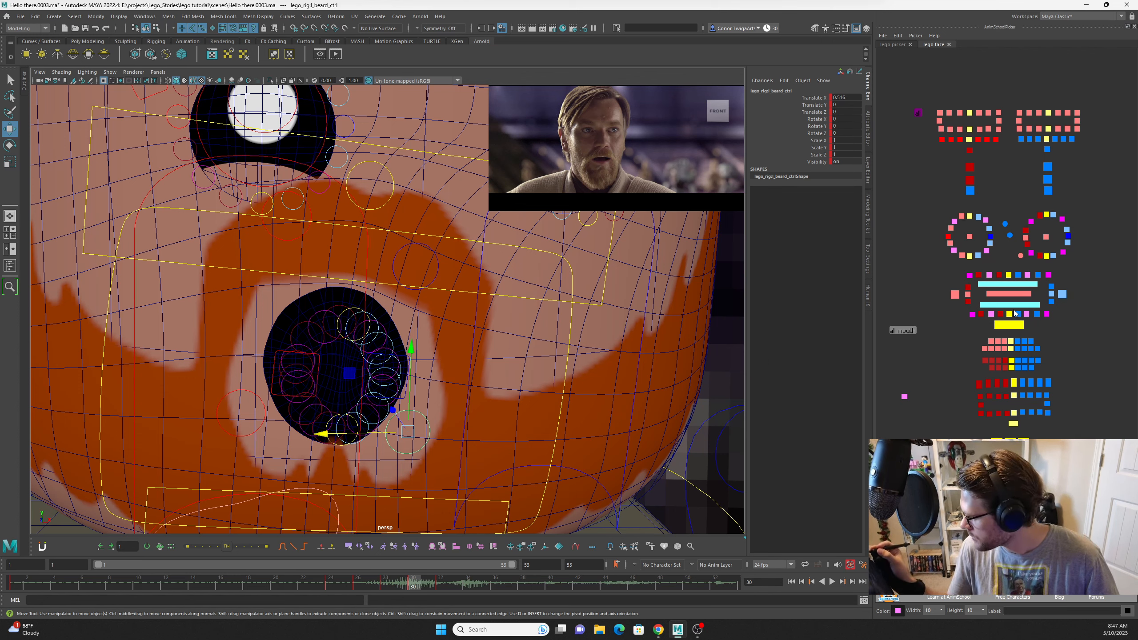
pyautogui.click(1010, 324)
pyautogui.click(820, 169)
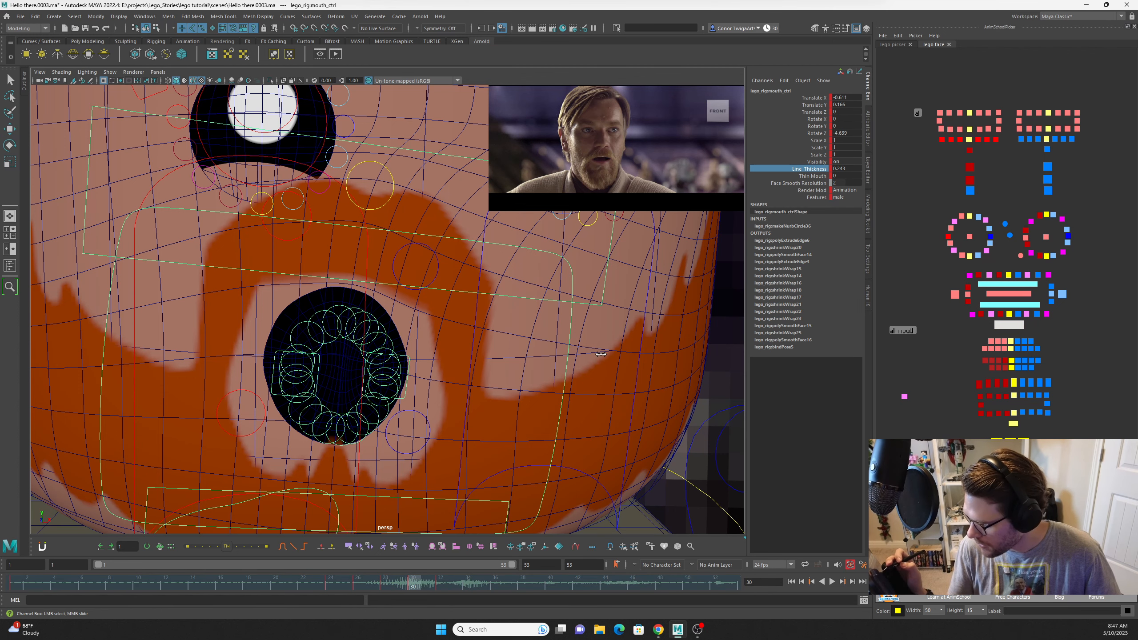
pyautogui.moveTo(601, 355); pyautogui.dragTo(594, 354, button='middle')
# Play back the mouth animation and shift the main mouth control slightly toward the character's left at frame 30.
pyautogui.hotkey('alt', 'v')
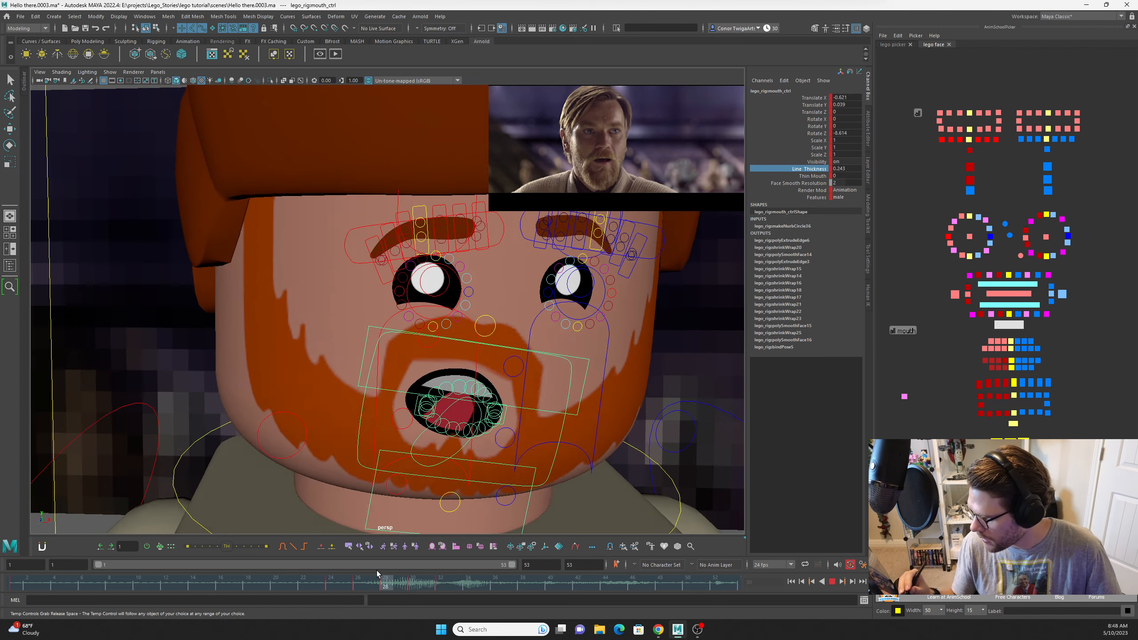
pyautogui.hotkey('alt', 'v')
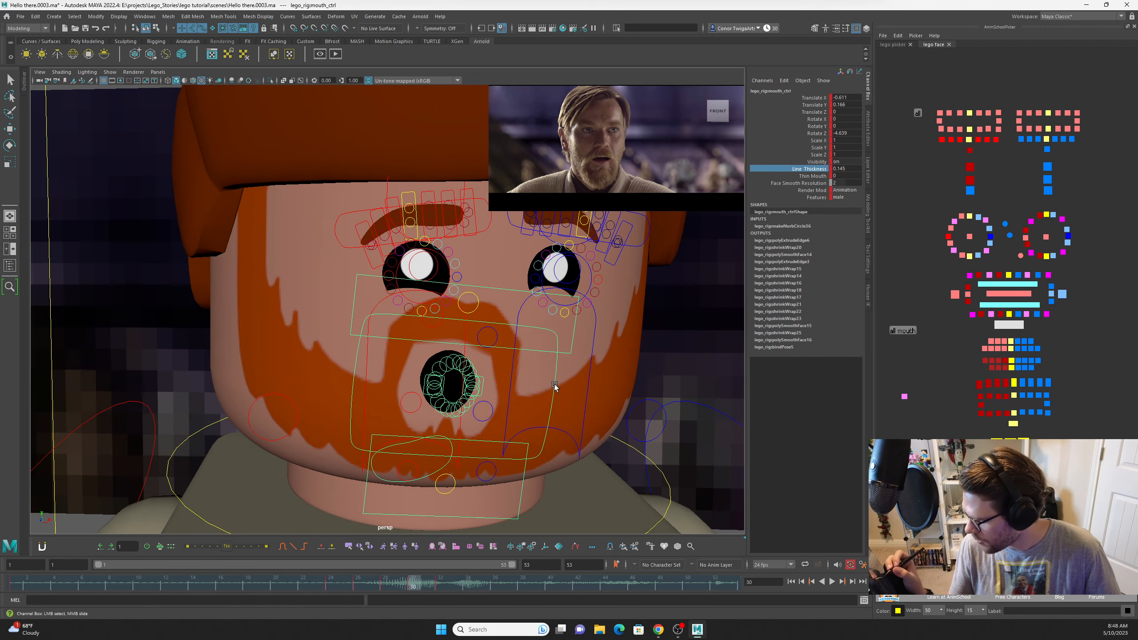
pyautogui.press('w')
pyautogui.moveTo(533, 395); pyautogui.dragTo(552, 396)
# Copy the pose of all mouth controls from frame 28 to frame 34.
pyautogui.moveTo(404, 586)
pyautogui.mouseDown()
pyautogui.moveTo(376, 589)
pyautogui.moveTo(466, 583)
pyautogui.moveTo(403, 587)
pyautogui.mouseUp()
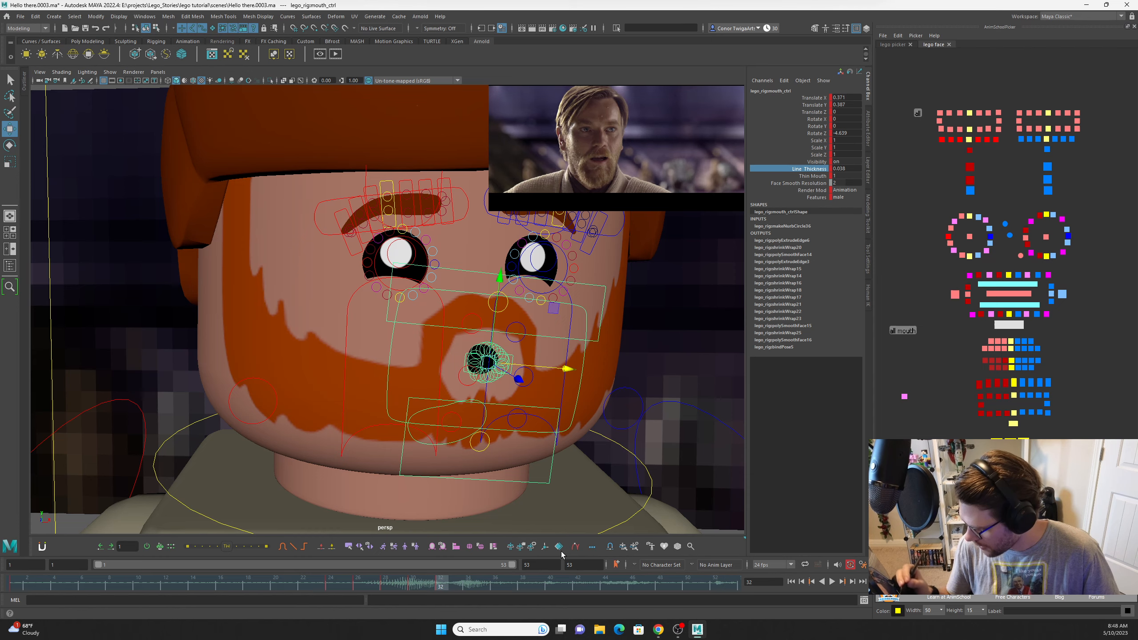
pyautogui.moveTo(441, 583); pyautogui.dragTo(472, 585)
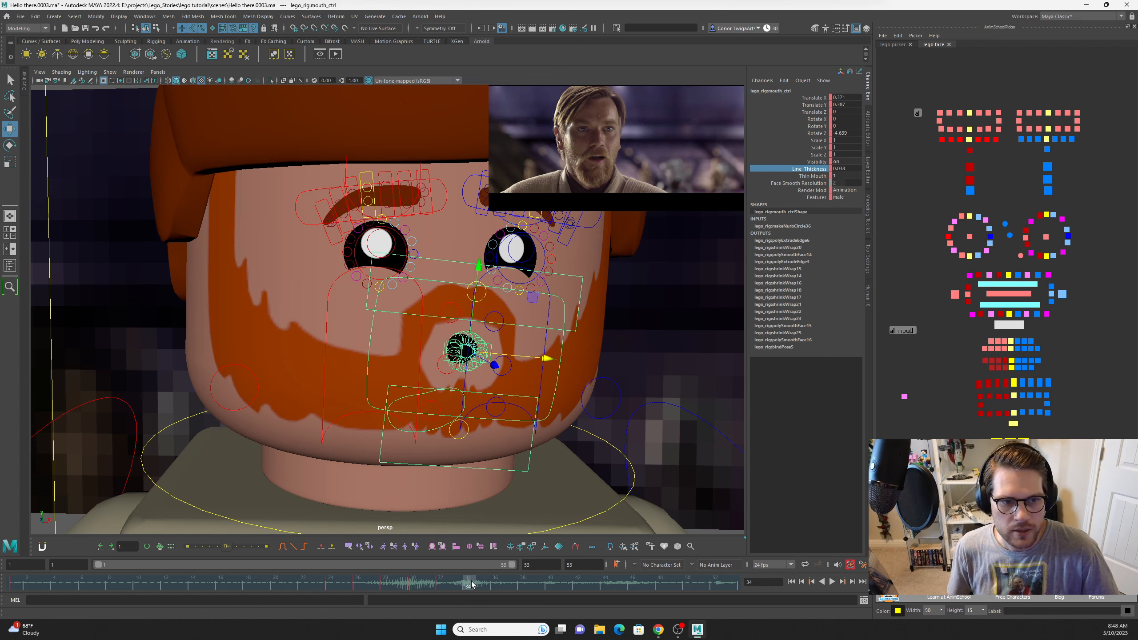
pyautogui.click(443, 586)
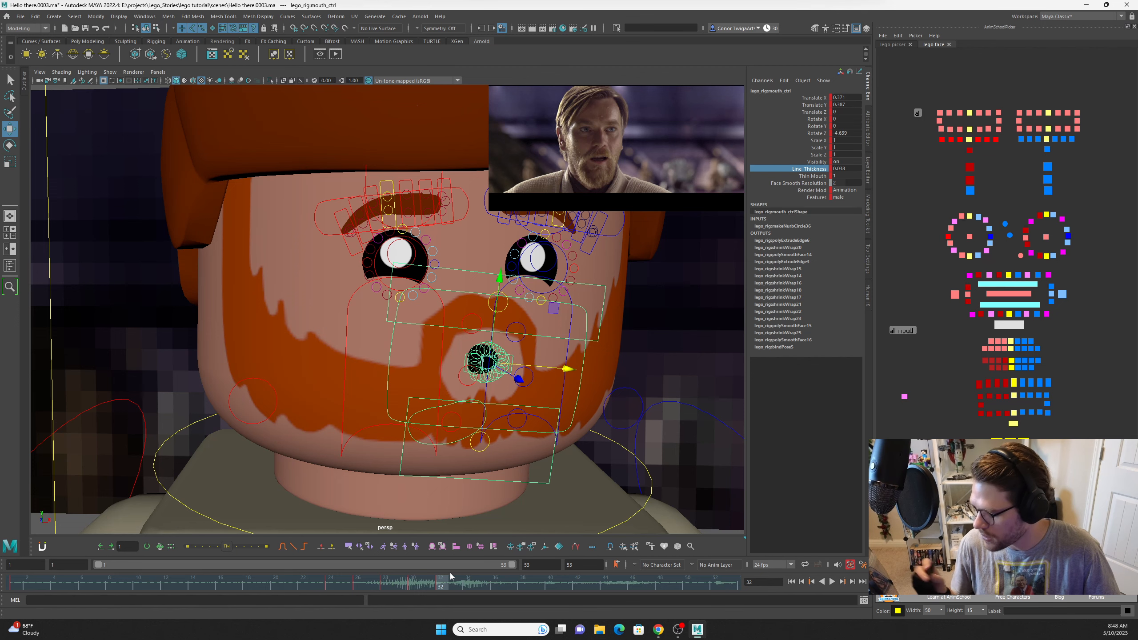
pyautogui.click(470, 581)
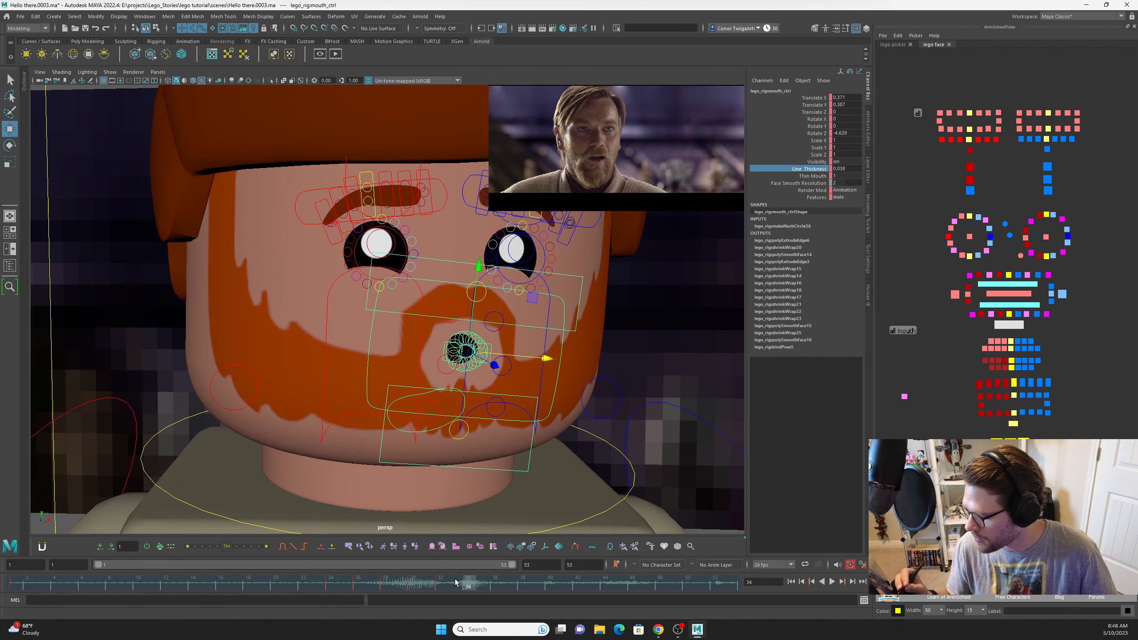
pyautogui.click(443, 583)
pyautogui.click(373, 582)
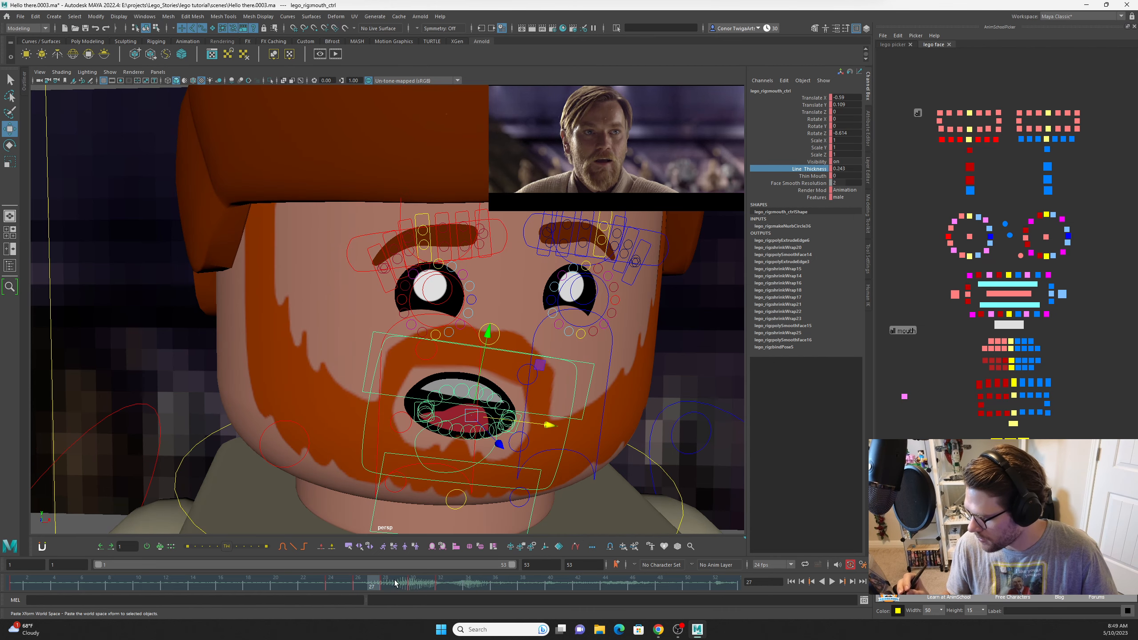
pyautogui.click(395, 579)
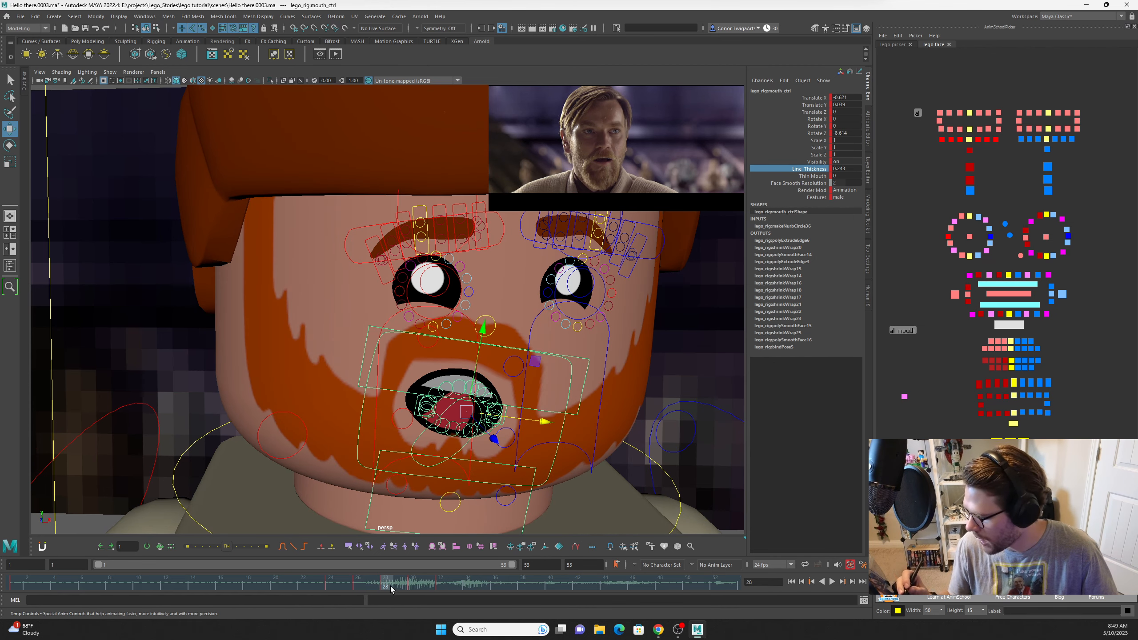
pyautogui.click(910, 330)
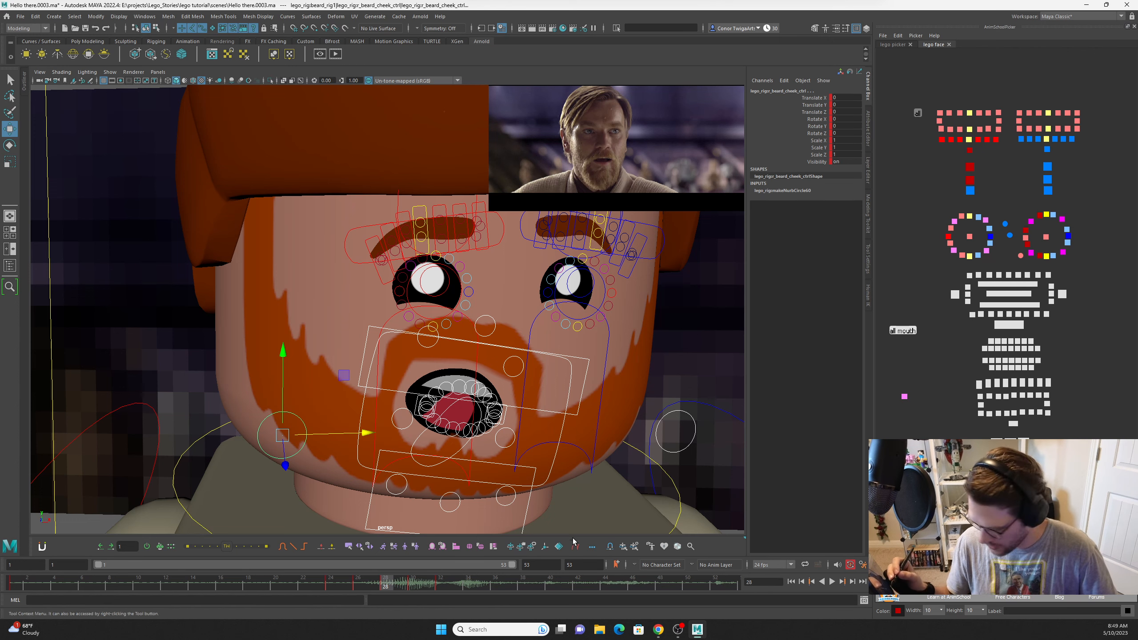
pyautogui.click(467, 588)
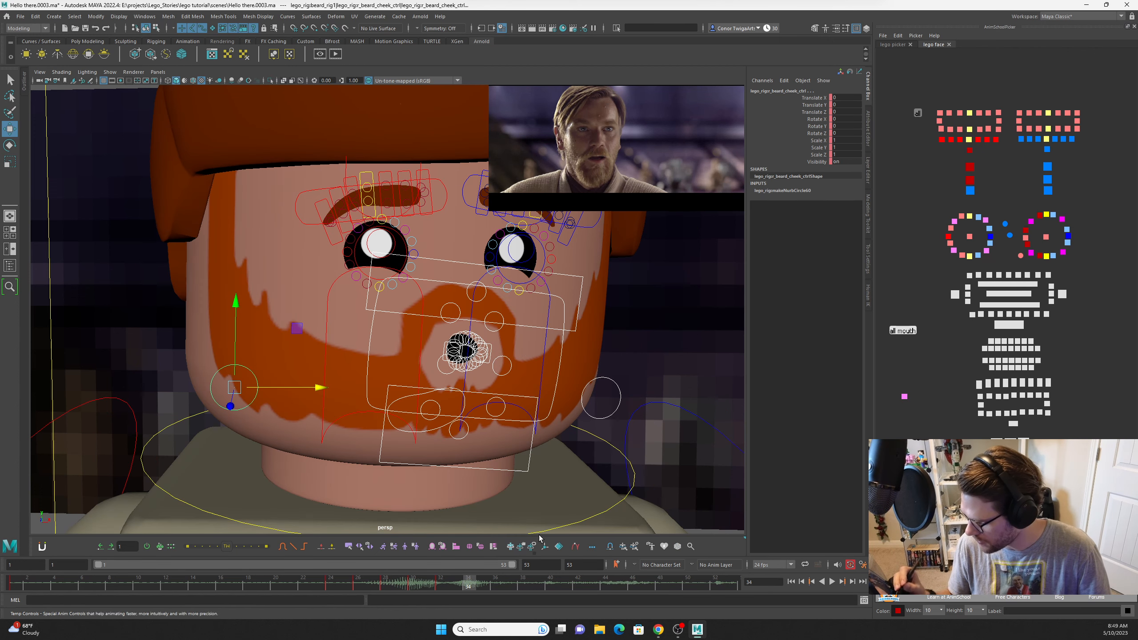
pyautogui.hotkey('ctrl', 'v')
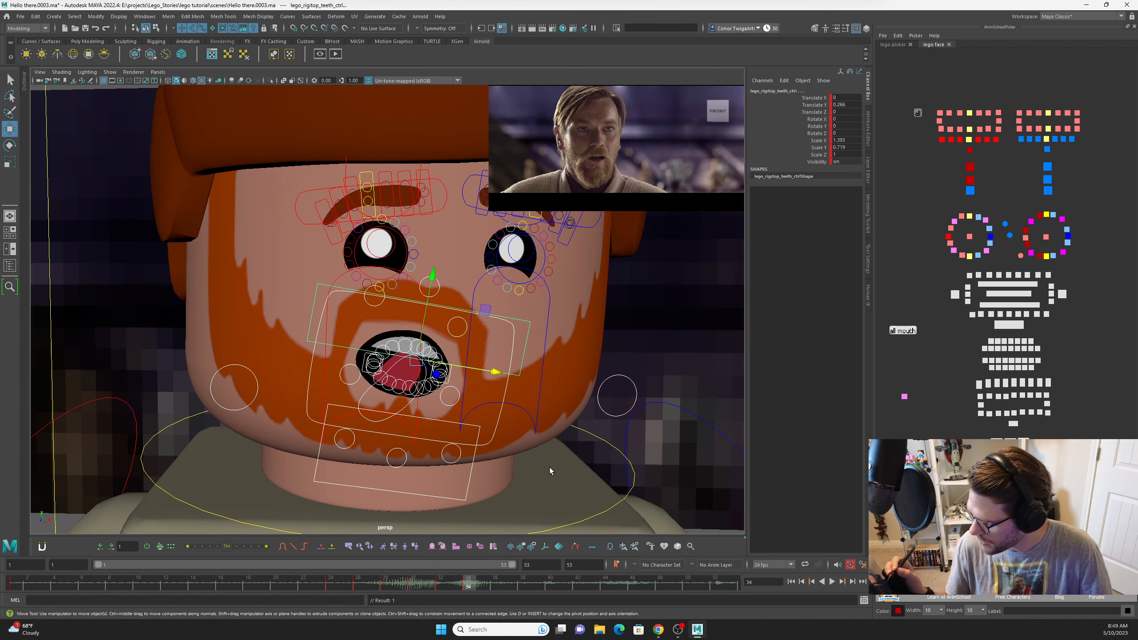
# Place the main mouth control at frame 34 at about -0.054 in Translate X and 0.042 in Translate Y, with Rotate Z about -2.214.
pyautogui.moveTo(466, 582)
pyautogui.mouseDown()
pyautogui.moveTo(414, 582)
pyautogui.moveTo(481, 582)
pyautogui.mouseUp()
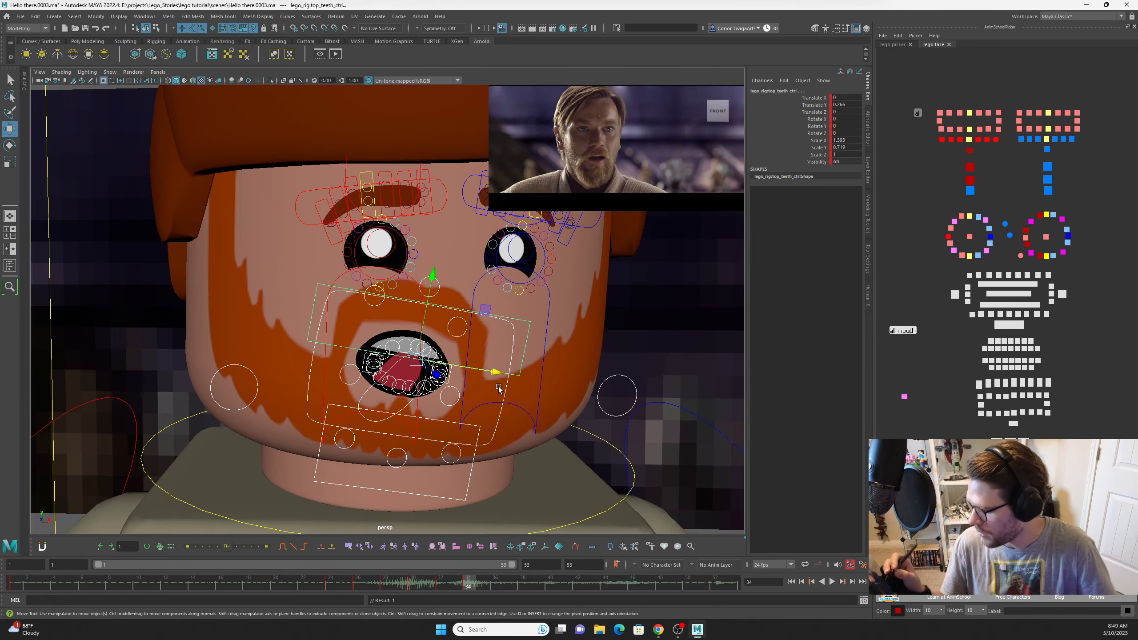
pyautogui.click(513, 331)
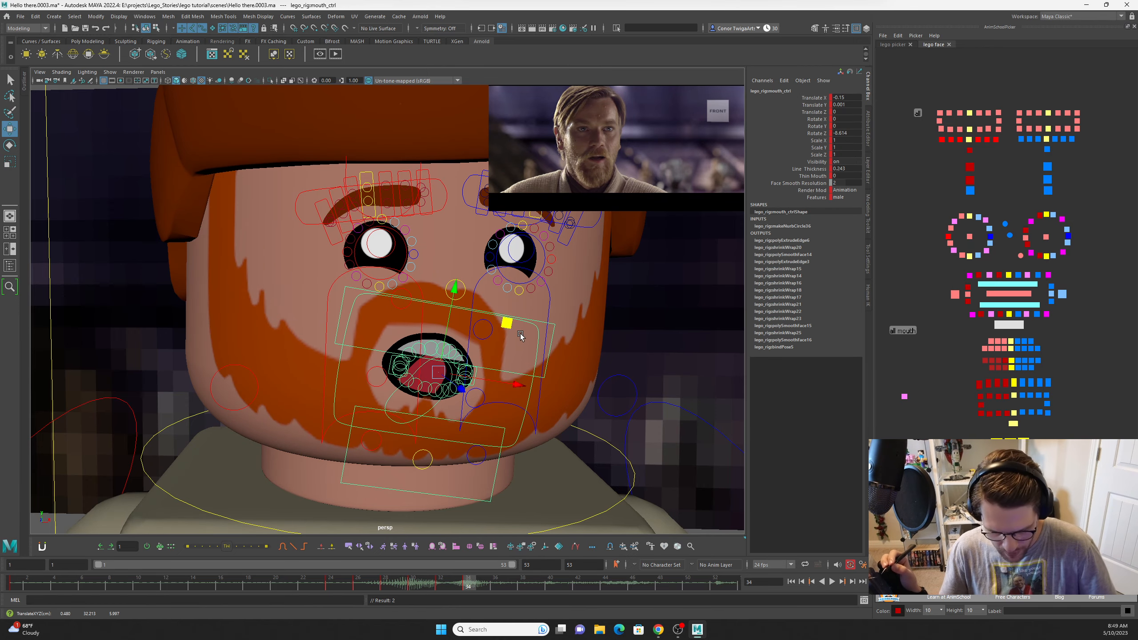
pyautogui.hotkey('alt', 'v')
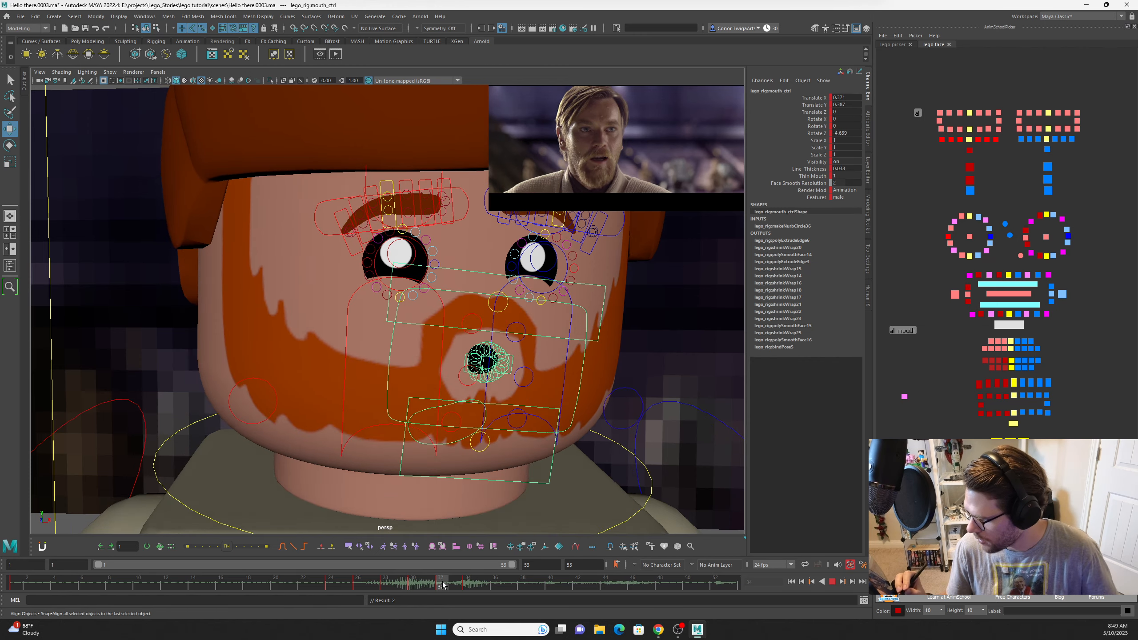
pyautogui.moveTo(442, 585); pyautogui.dragTo(469, 582)
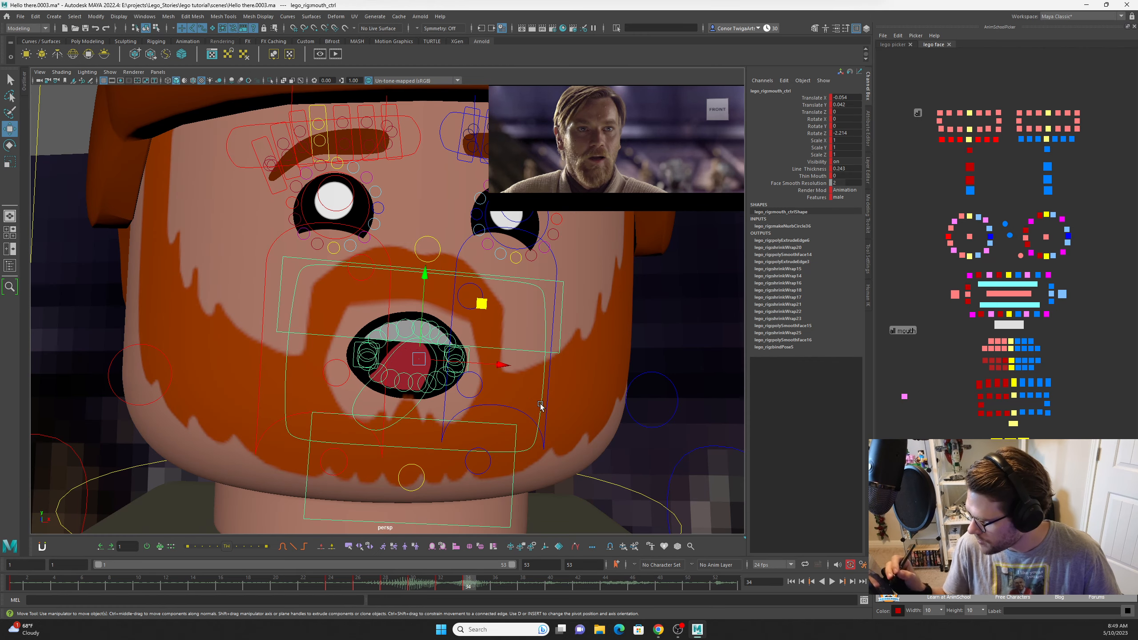
# Narrow the mouth opening at frame 34 by raising the bottom lip and lowering the top lip to about -0.409 in Translate Y.
pyautogui.click(1009, 316)
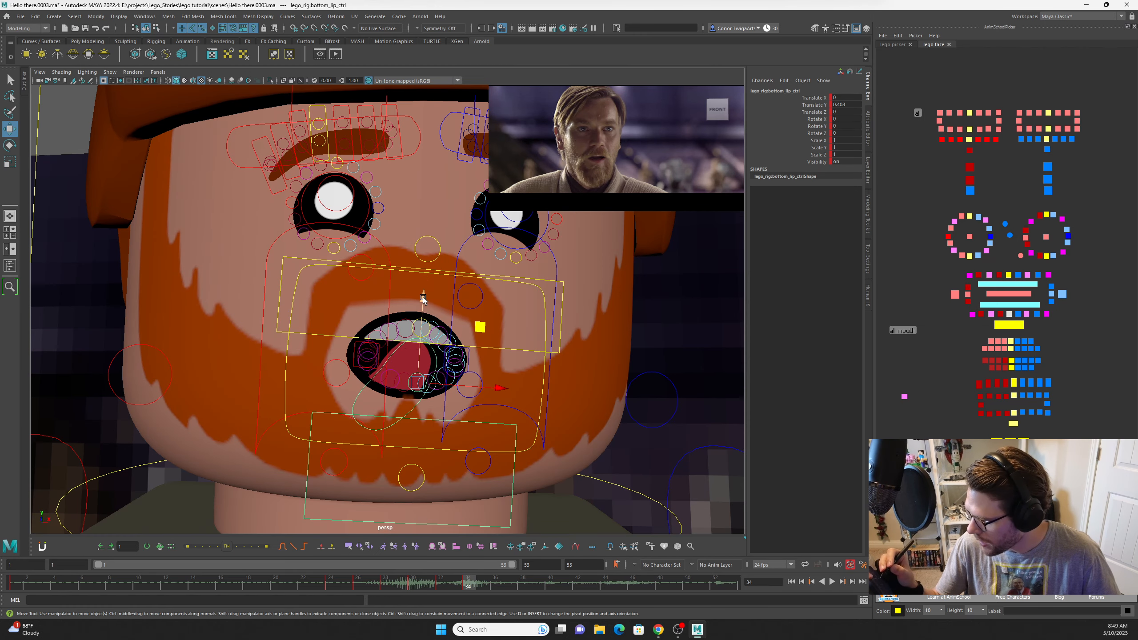
pyautogui.moveTo(422, 298); pyautogui.dragTo(424, 285)
pyautogui.click(1008, 276)
pyautogui.moveTo(426, 243); pyautogui.dragTo(426, 255)
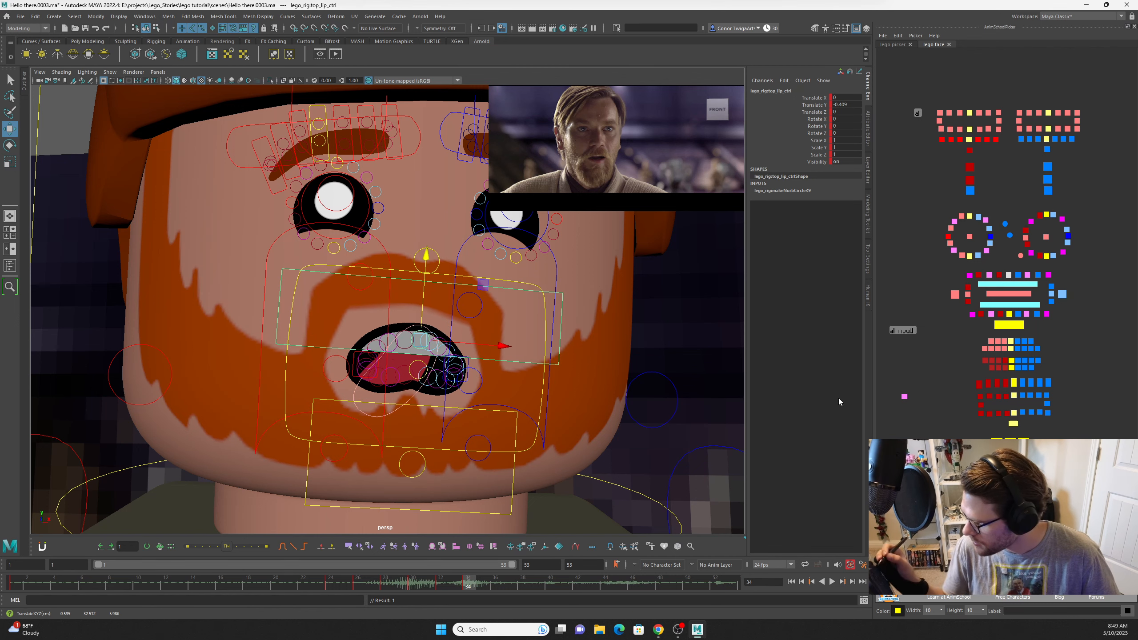
# Raise the lip corners at frame 34 to about 0.447 in Translate Y on the character's left and 0.464 on the right, with the right at 0.576 in Translate X.
pyautogui.click(466, 383)
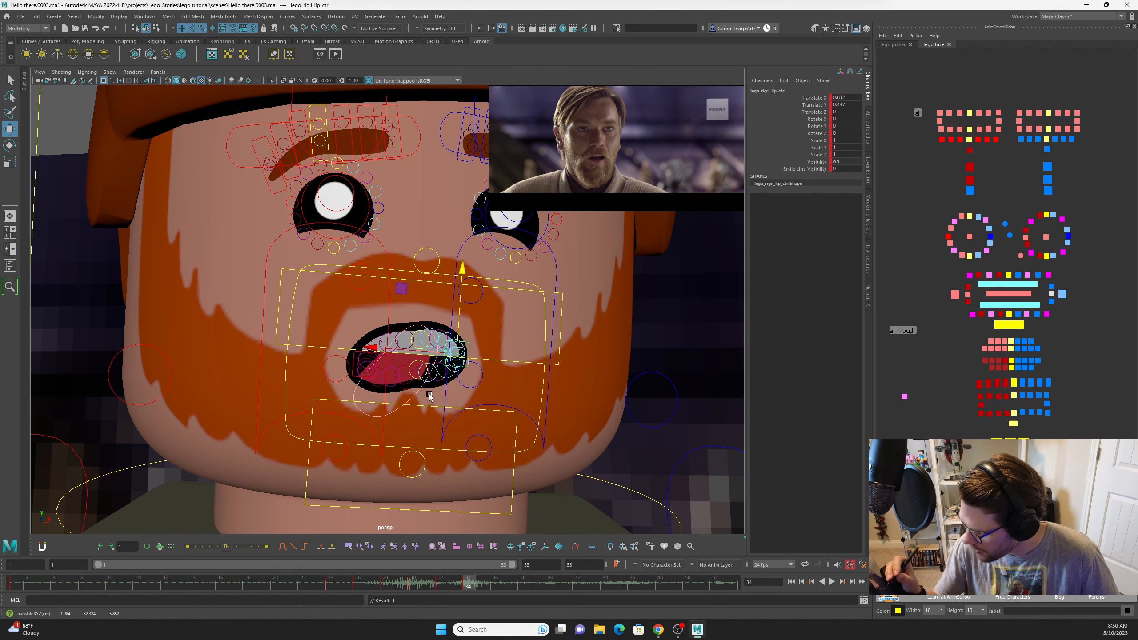
pyautogui.click(968, 294)
pyautogui.moveTo(372, 285); pyautogui.dragTo(373, 269)
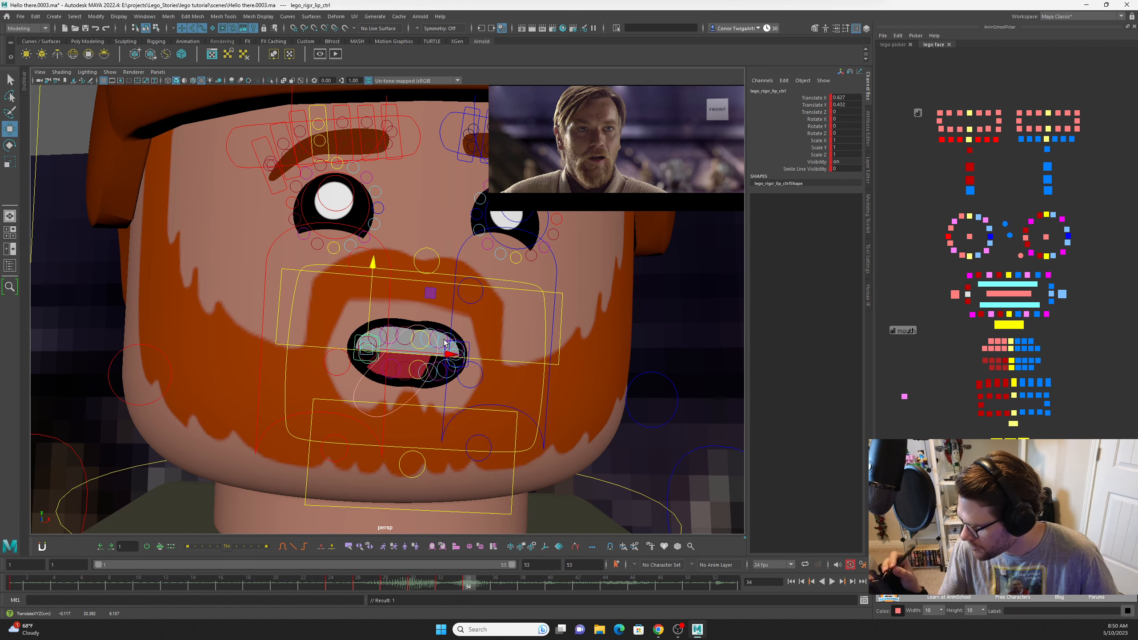
pyautogui.moveTo(431, 292); pyautogui.dragTo(426, 291)
pyautogui.scroll(3, 447, 297)
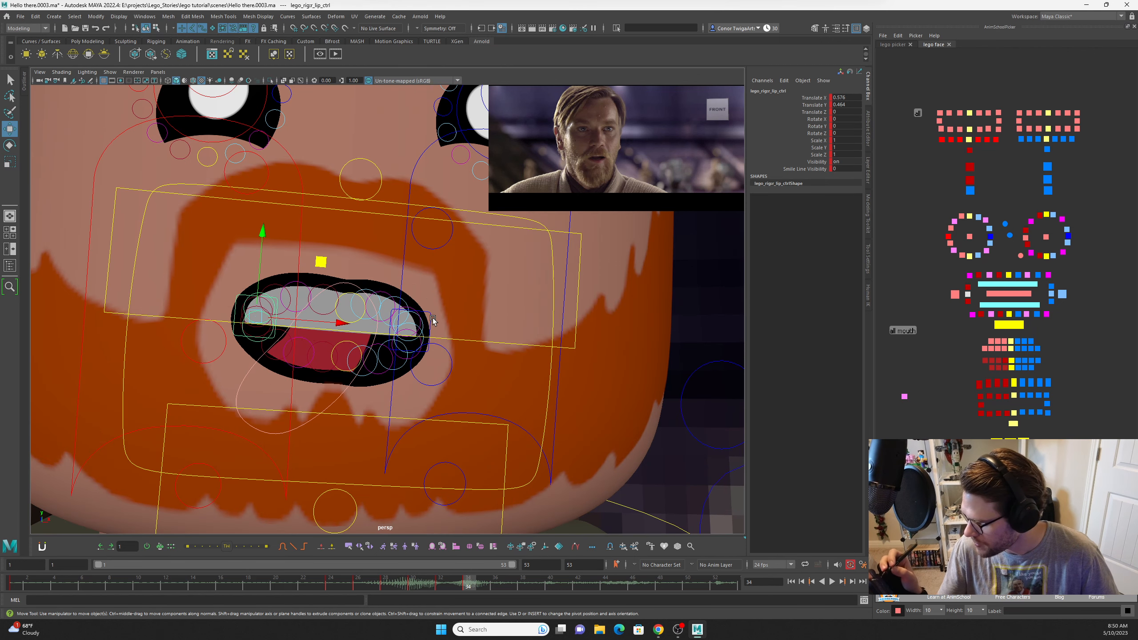
# At frame 34, reposition both lip corner controls, shifting the character's right mouth corner inward.
pyautogui.click(432, 312)
pyautogui.moveTo(417, 245); pyautogui.dragTo(417, 242)
pyautogui.moveTo(323, 324); pyautogui.dragTo(355, 324)
# Rotate the right lip corner to about -3.8 in Z, raise it slightly, and play back the animation.
pyautogui.click(968, 294)
pyautogui.click(971, 275)
pyautogui.press('e')
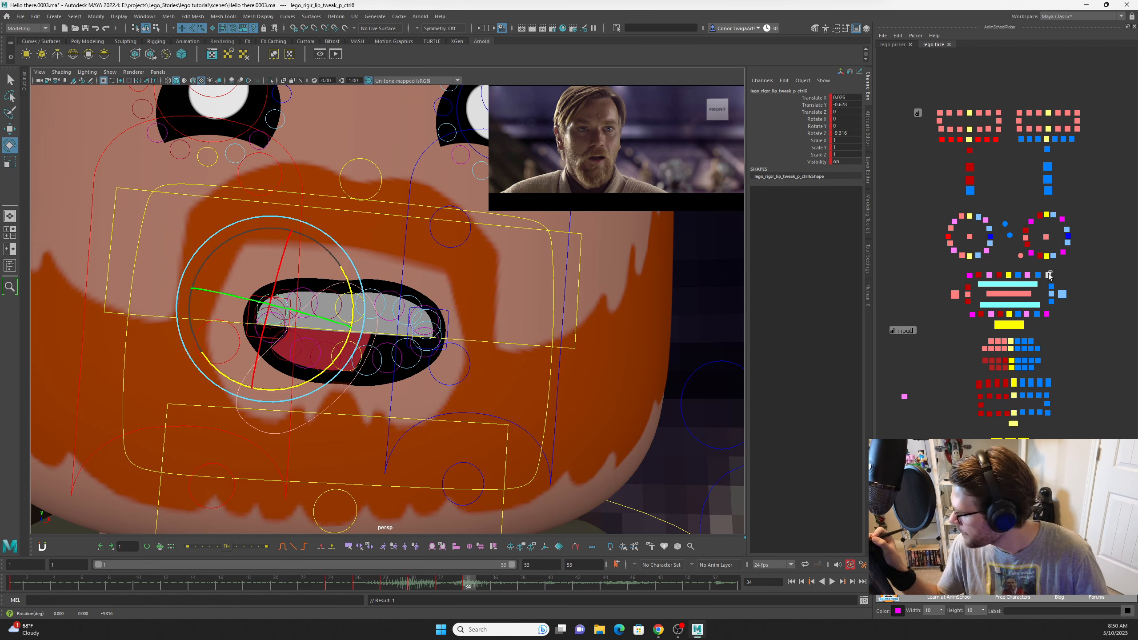
pyautogui.click(973, 311)
pyautogui.click(968, 294)
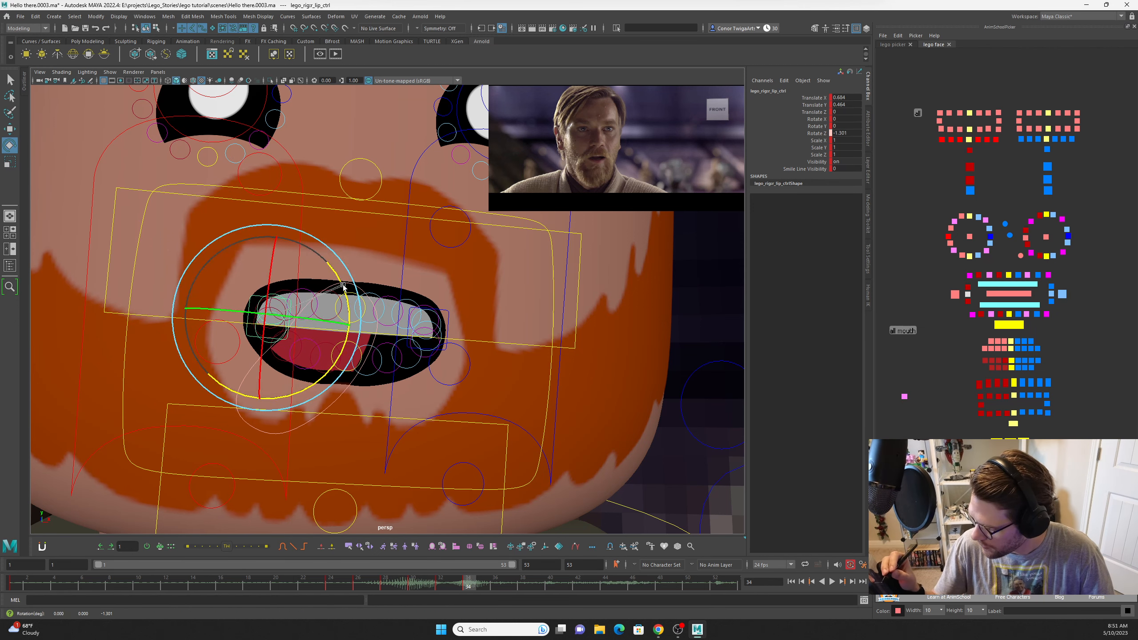
pyautogui.press('w')
pyautogui.hotkey('alt', 'v')
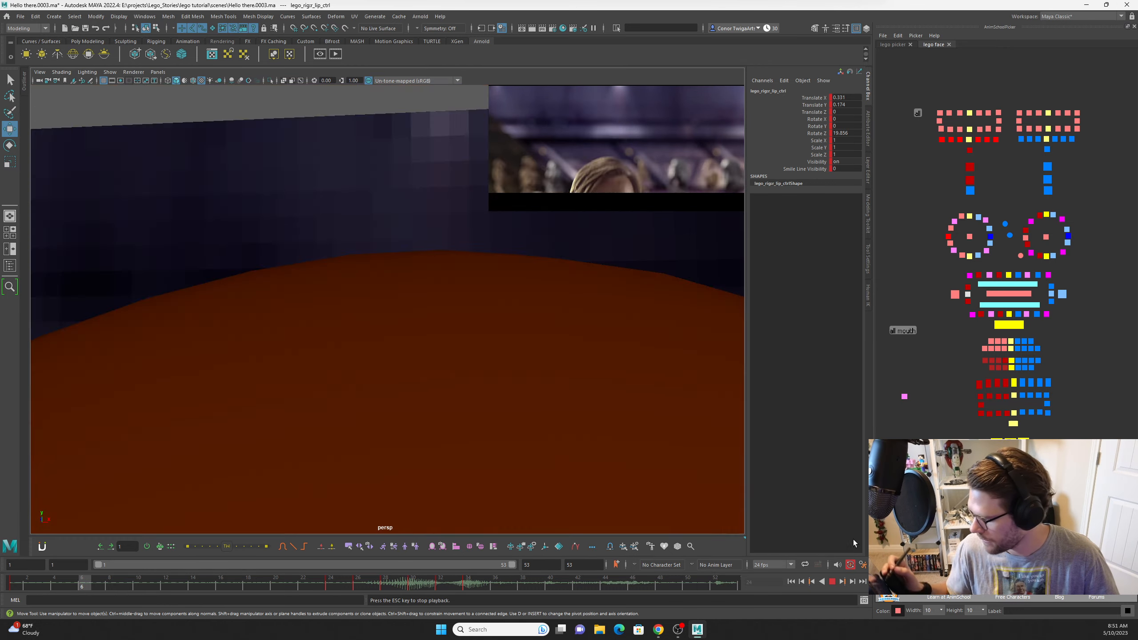
pyautogui.hotkey('alt', 'v')
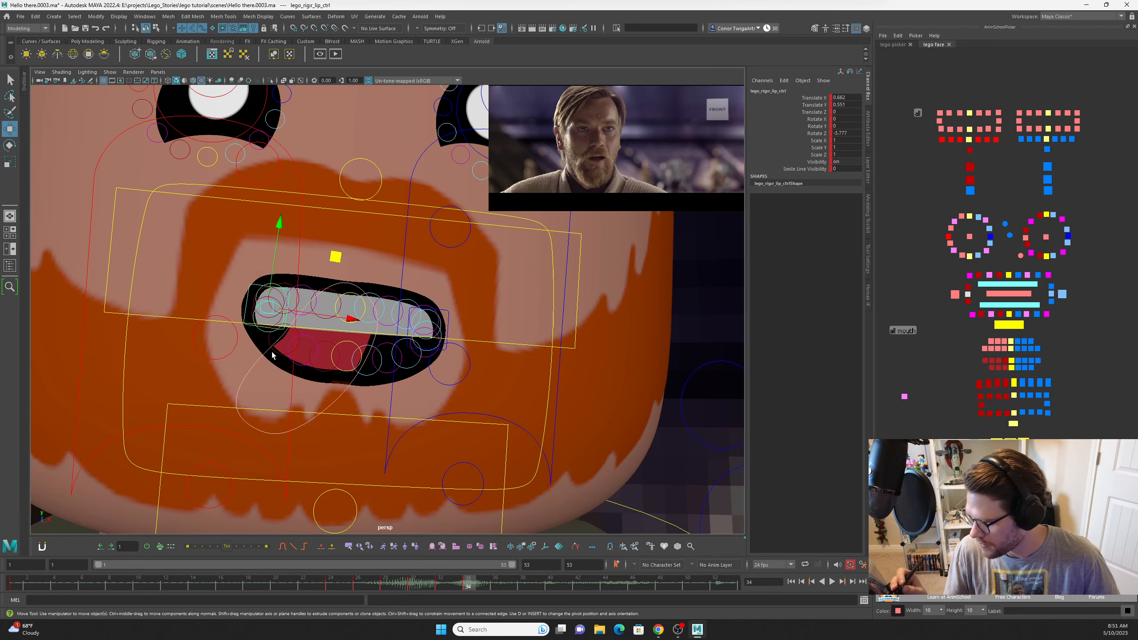
# Rotate the tweak controls at the right mouth corner, turning the lower lip one to about -4.6 in Z.
pyautogui.click(344, 388)
pyautogui.press('e')
pyautogui.moveTo(329, 367); pyautogui.dragTo(391, 328)
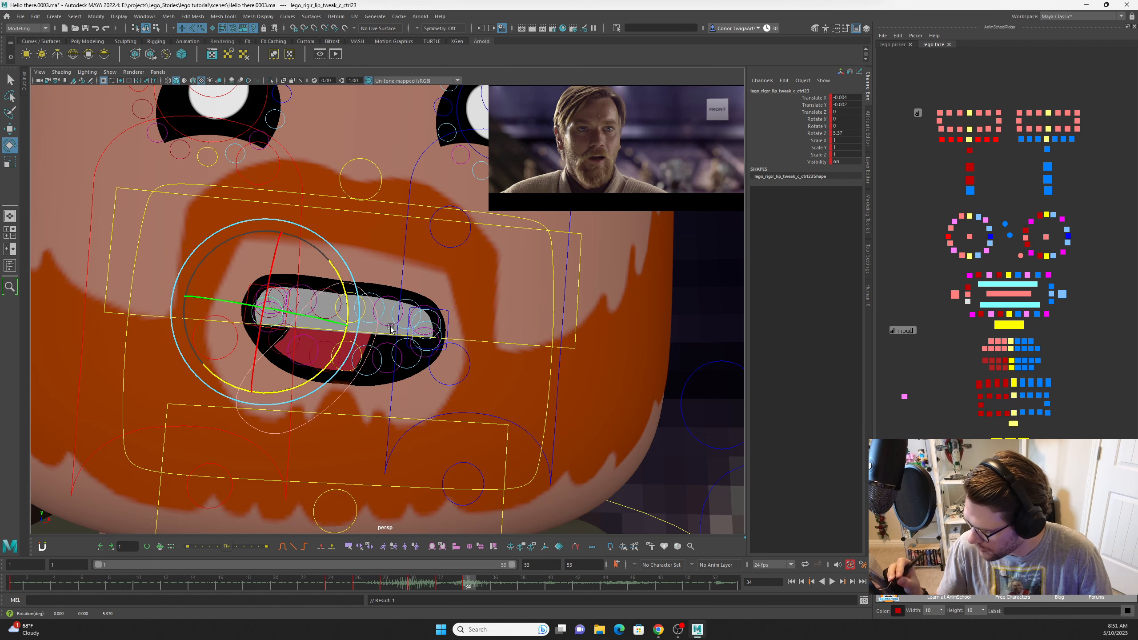
pyautogui.moveTo(326, 376); pyautogui.dragTo(332, 369)
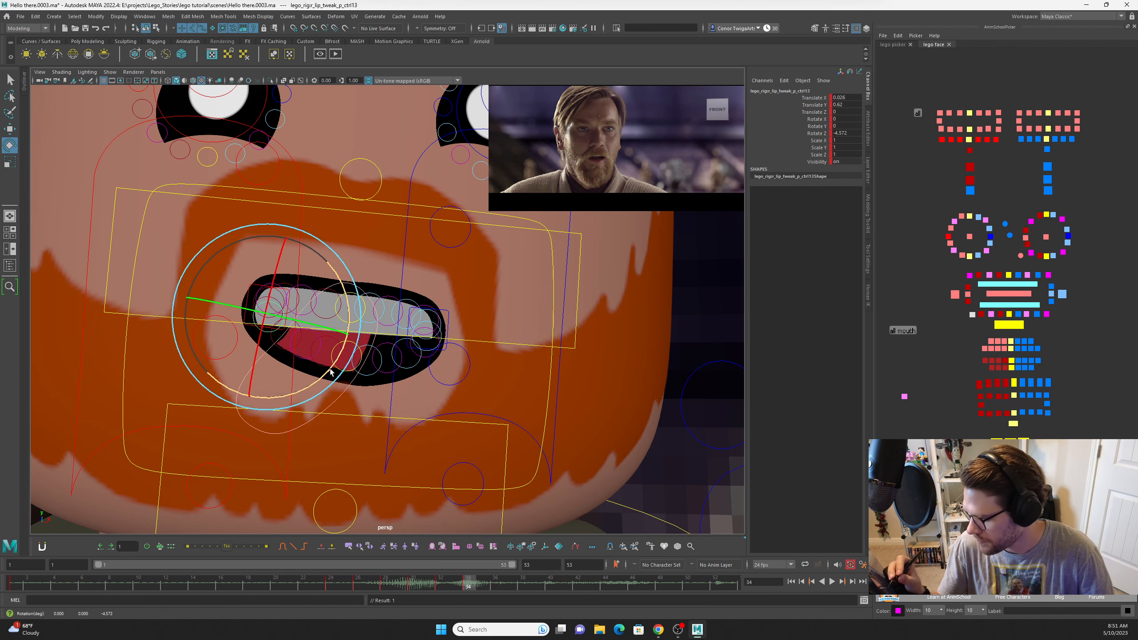
# Rotate the left corner's lower lip tweak control to about -11.9 in Z and nudge it upward.
pyautogui.click(428, 357)
pyautogui.moveTo(376, 407); pyautogui.dragTo(367, 398)
pyautogui.press('w')
pyautogui.moveTo(414, 259); pyautogui.dragTo(413, 251)
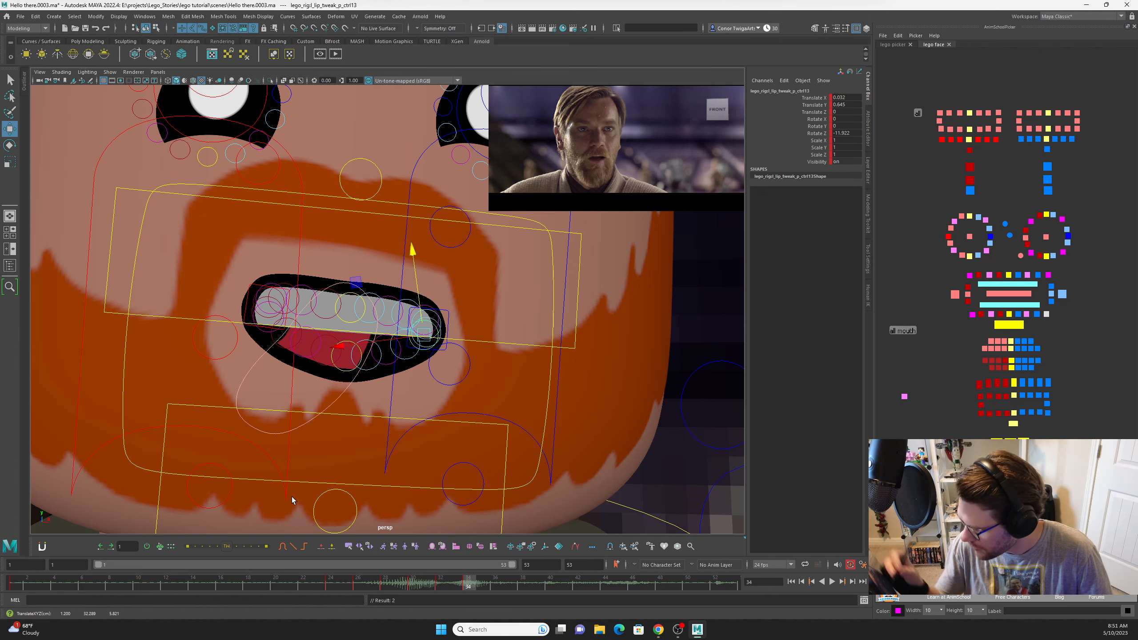
# Pull the right mouth corner outward and shift the bottom lip control slightly toward it.
pyautogui.click(313, 358)
pyautogui.moveTo(372, 286); pyautogui.dragTo(369, 290)
pyautogui.click(260, 328)
pyautogui.moveTo(334, 253)
pyautogui.mouseDown()
pyautogui.moveTo(328, 247)
pyautogui.moveTo(332, 258)
pyautogui.mouseUp()
pyautogui.press('e')
pyautogui.press('w')
pyautogui.moveTo(342, 311); pyautogui.dragTo(339, 310)
pyautogui.click(319, 413)
pyautogui.moveTo(429, 361); pyautogui.dragTo(426, 362)
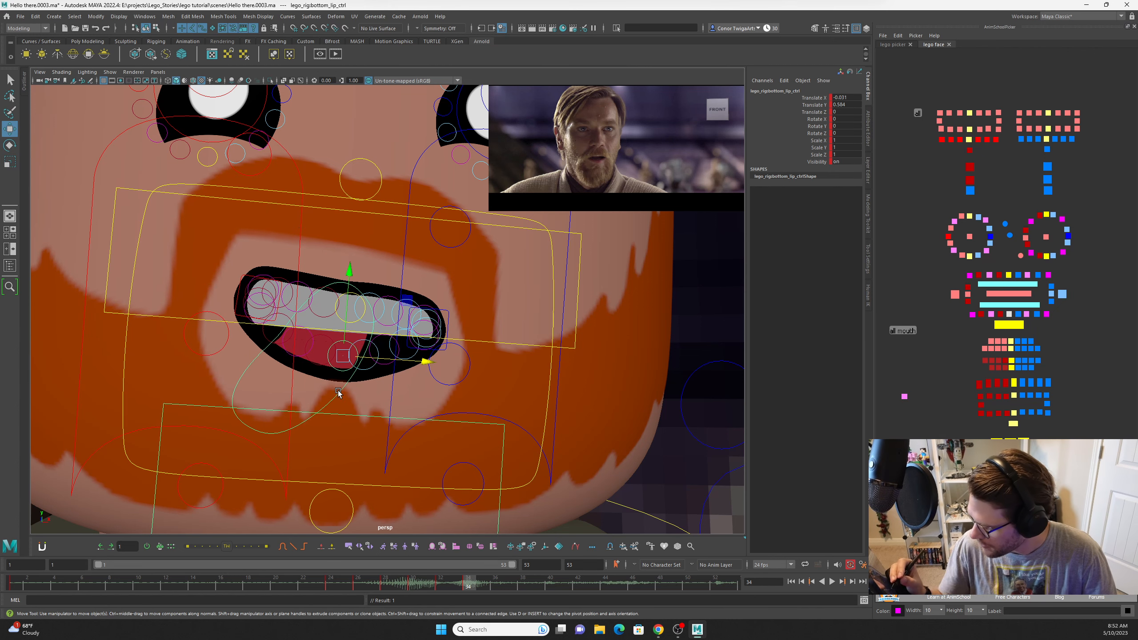
# Lower the tongue inside the mouth and rotate the top teeth to about -4.4 in Z.
pyautogui.click(338, 397)
pyautogui.moveTo(288, 262); pyautogui.dragTo(271, 305)
pyautogui.click(474, 341)
pyautogui.press('e')
pyautogui.moveTo(318, 252); pyautogui.dragTo(361, 242)
pyautogui.press('w')
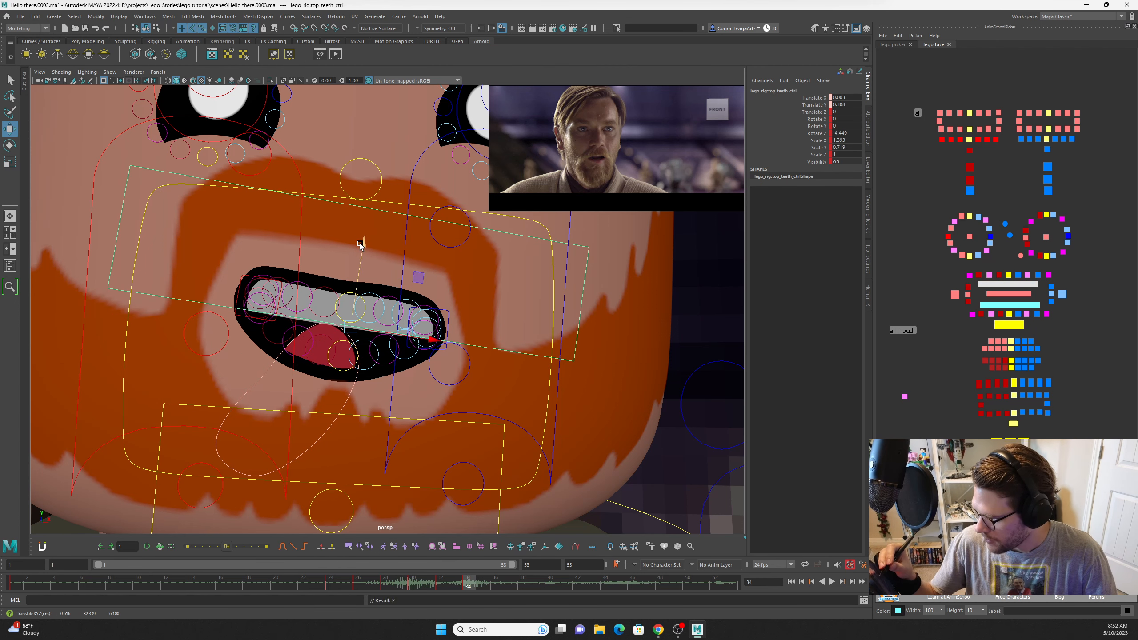
pyautogui.click(343, 402)
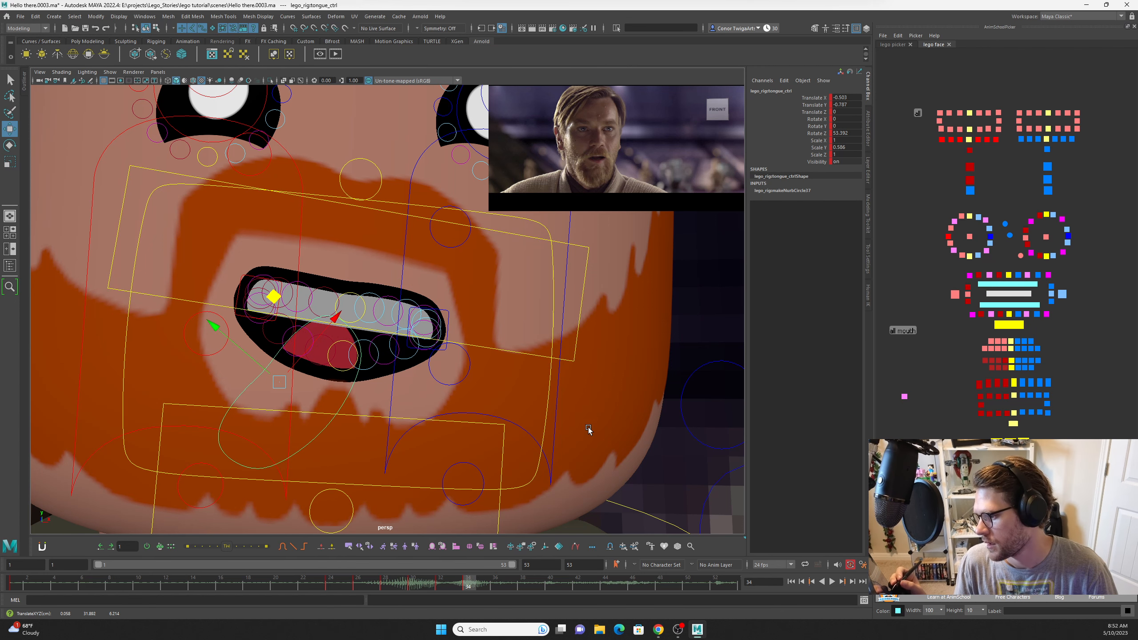
# Narrow the top teeth to about 0.9 in X scale and move them toward the right mouth corner.
pyautogui.click(1028, 284)
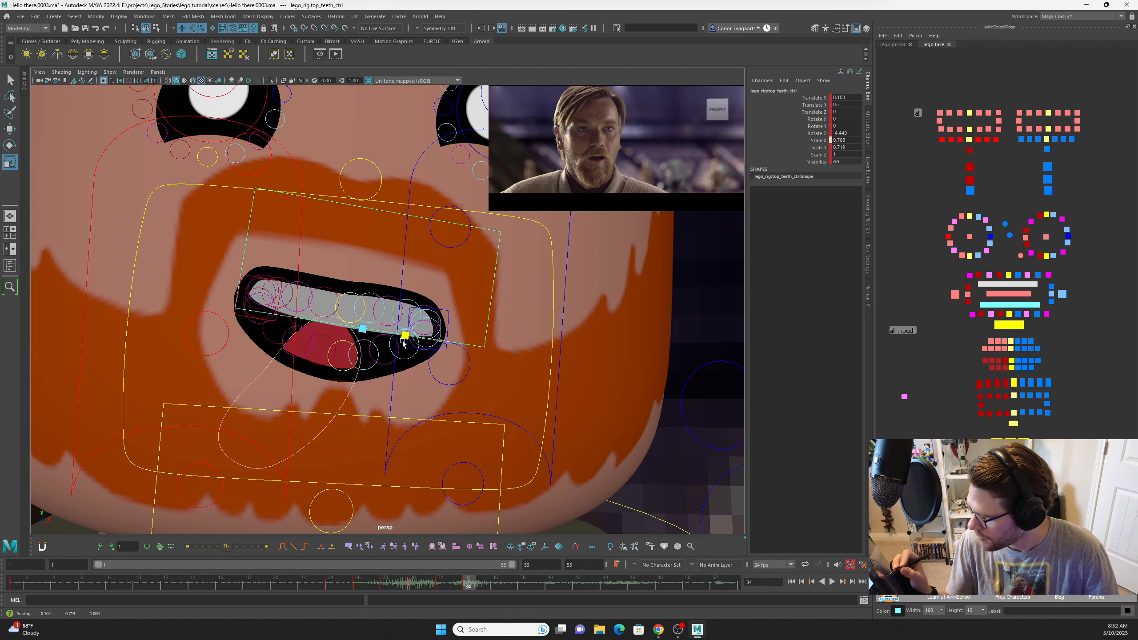
pyautogui.press('e')
pyautogui.press('w')
pyautogui.moveTo(437, 333); pyautogui.dragTo(389, 354)
pyautogui.moveTo(329, 233); pyautogui.dragTo(328, 239)
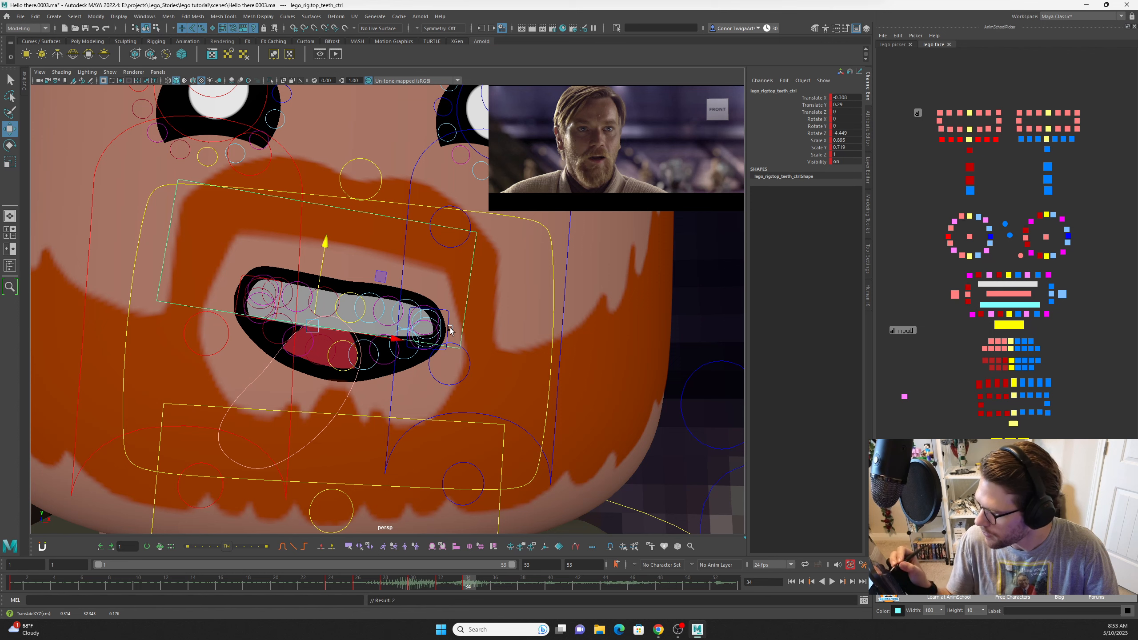
# Refine the upper and lower lip tweak controls at the right mouth corner to smooth its outline.
pyautogui.click(969, 275)
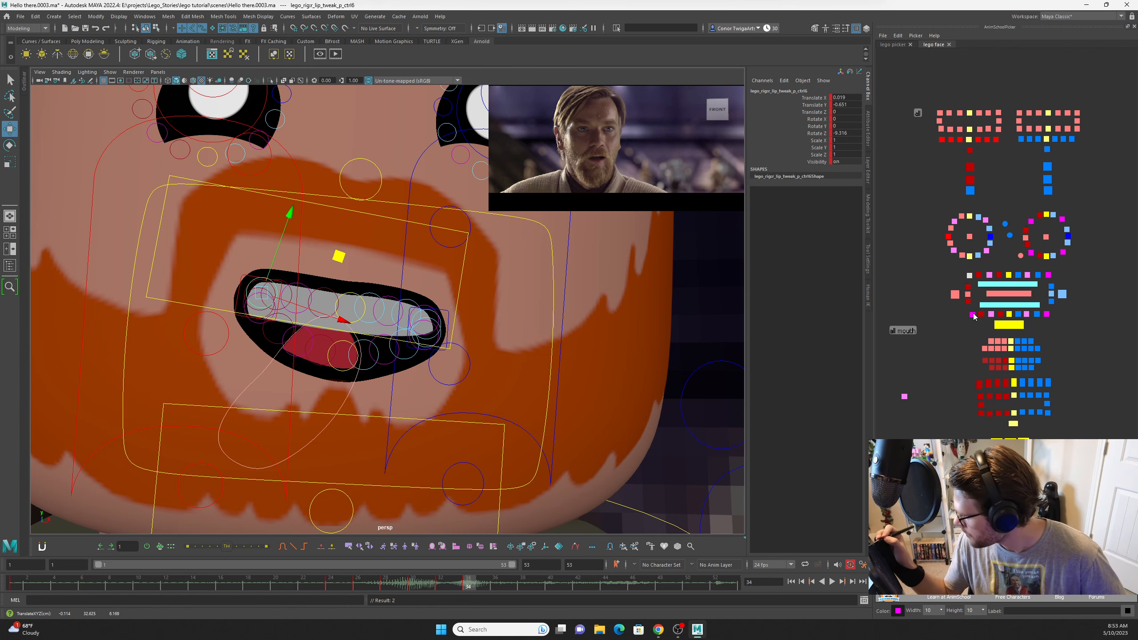
pyautogui.click(973, 314)
pyautogui.moveTo(328, 264); pyautogui.dragTo(329, 261)
pyautogui.click(967, 301)
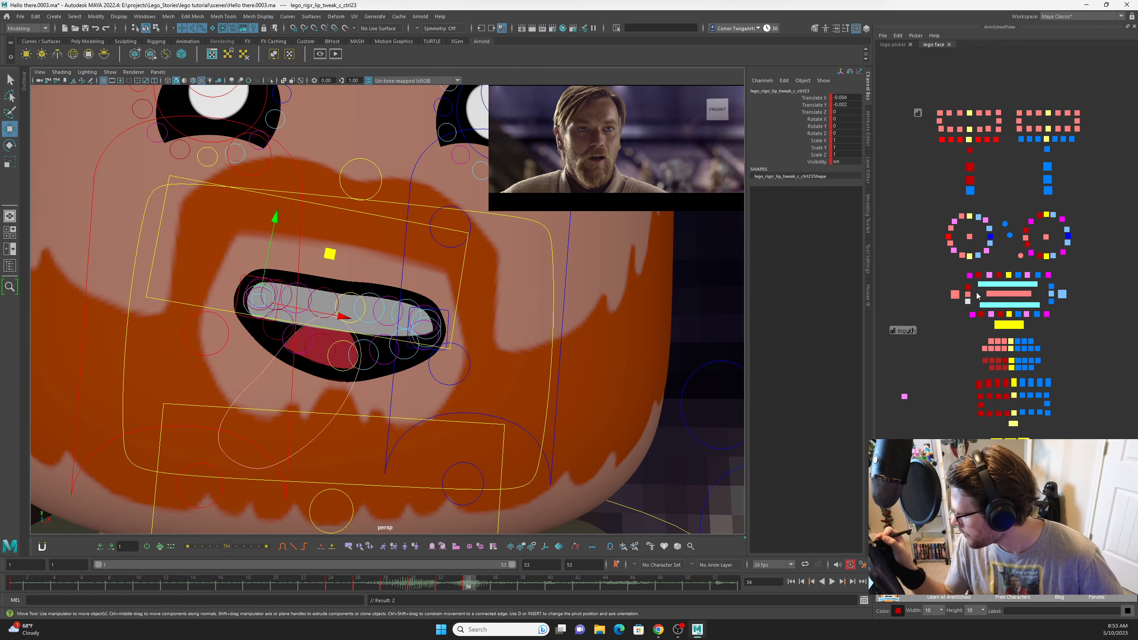
pyautogui.click(968, 288)
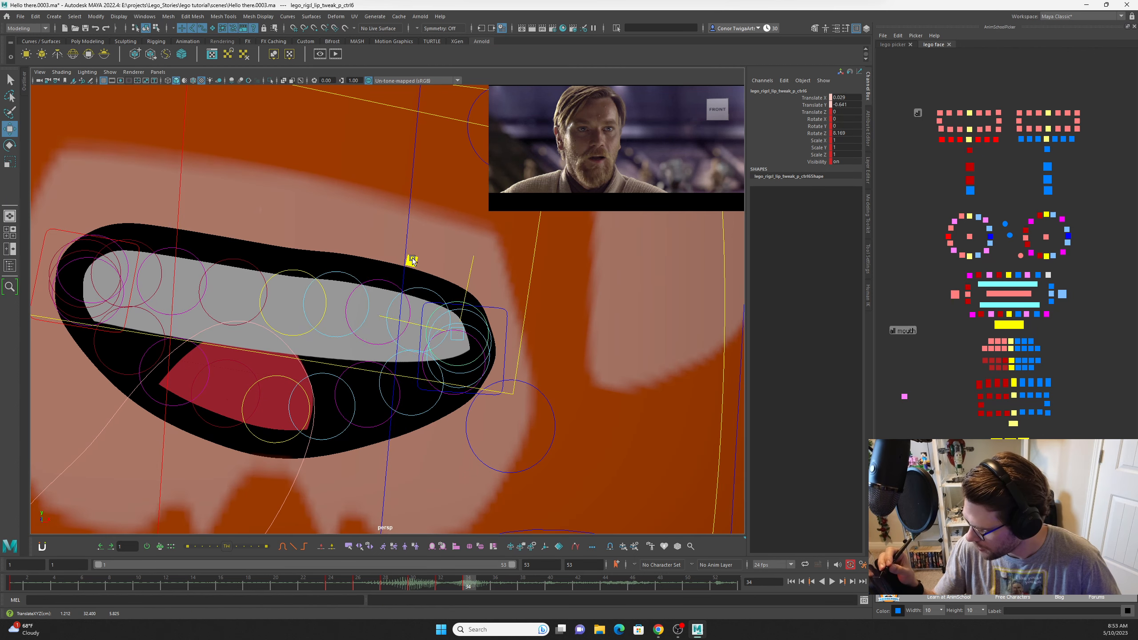
# Nudge the left mouth corner's upper and lower lip tweak controls to clean up its shape.
pyautogui.moveTo(412, 261); pyautogui.dragTo(415, 266)
pyautogui.click(426, 381)
pyautogui.moveTo(386, 306); pyautogui.dragTo(389, 309)
pyautogui.keyDown('alt'); pyautogui.moveTo(330, 321); pyautogui.dragTo(328, 332, button='middle'); pyautogui.keyUp('alt')
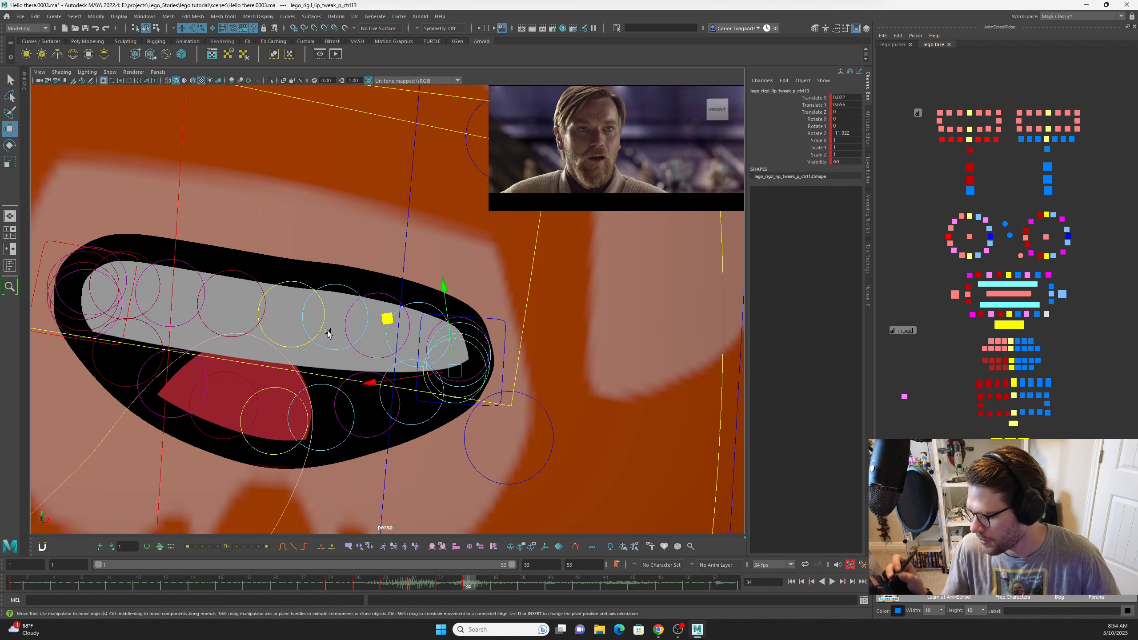
pyautogui.click(379, 293)
pyautogui.moveTo(388, 245); pyautogui.dragTo(389, 250)
pyautogui.hotkey('ctrl', 'z')
# Set the left corner's upper lip tweak Rotate Z to 0, and rotate the control slightly in Z.
pyautogui.click(489, 329)
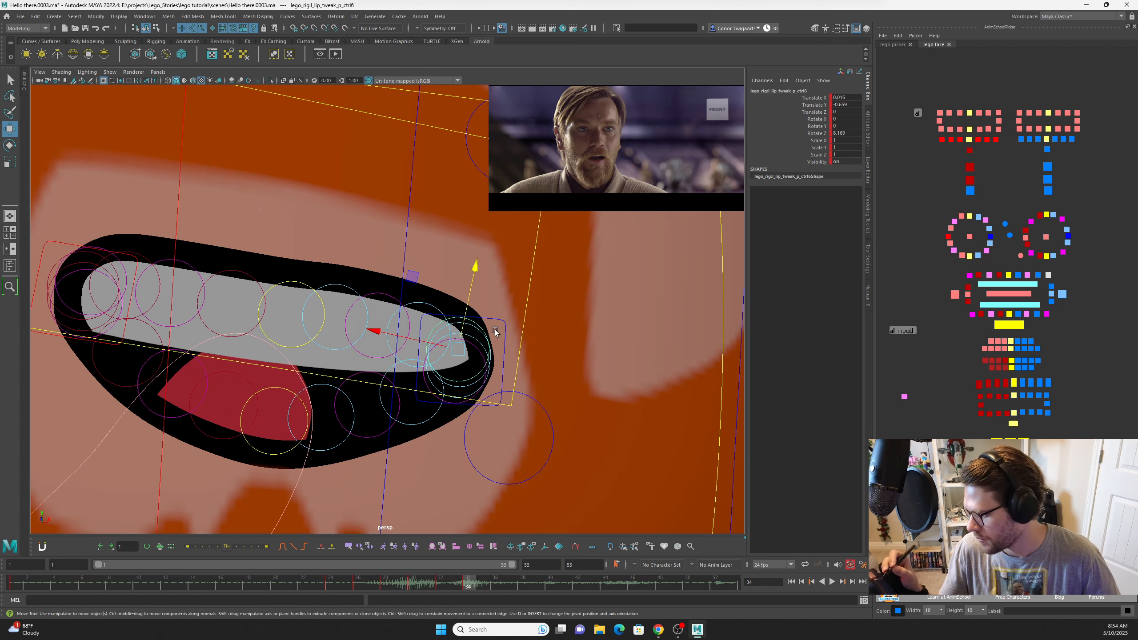
pyautogui.press('Return')
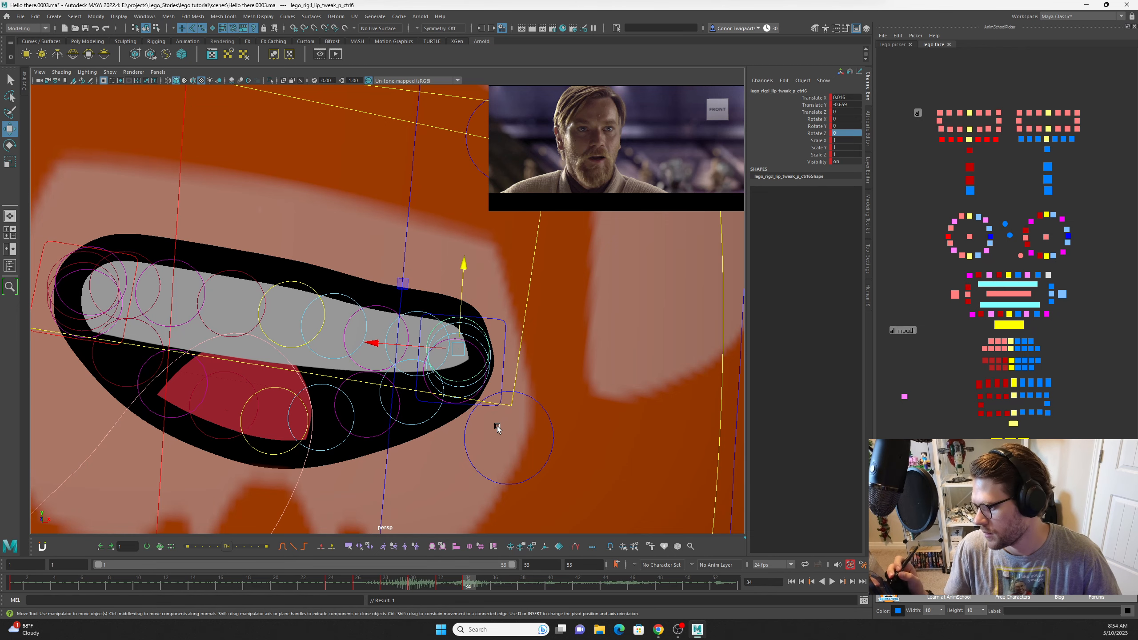
pyautogui.press('e')
pyautogui.moveTo(497, 428); pyautogui.dragTo(640, 424)
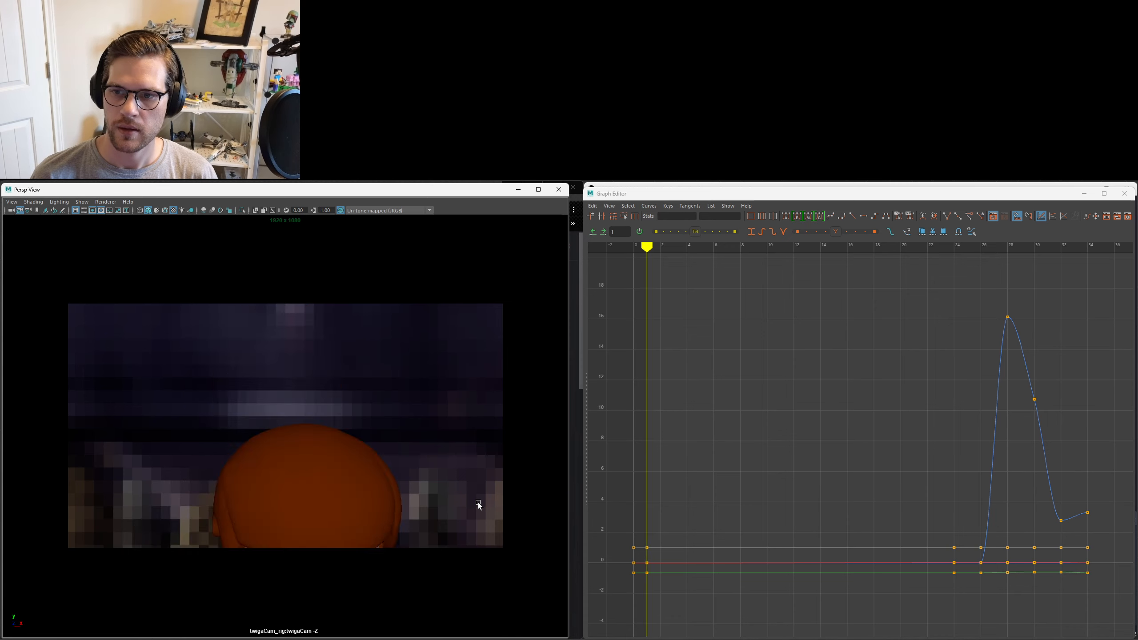
# Play back and scrub the shot to review the mouth animation against the reference footage.
pyautogui.hotkey('alt', 'v')
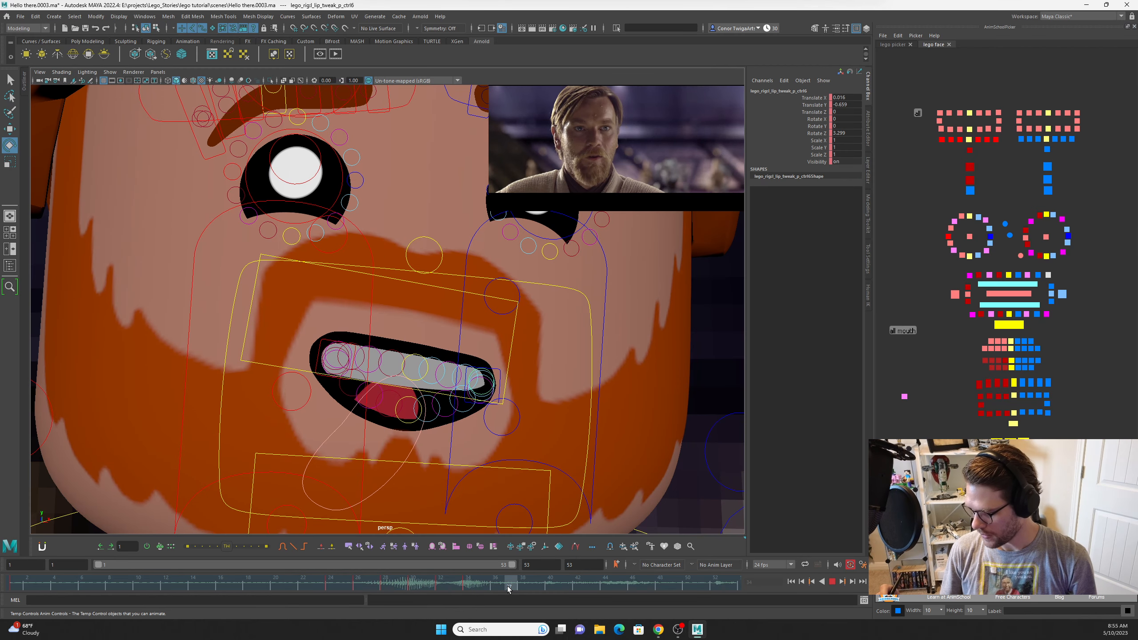
pyautogui.moveTo(508, 586); pyautogui.dragTo(510, 586)
pyautogui.hotkey('alt', 'v')
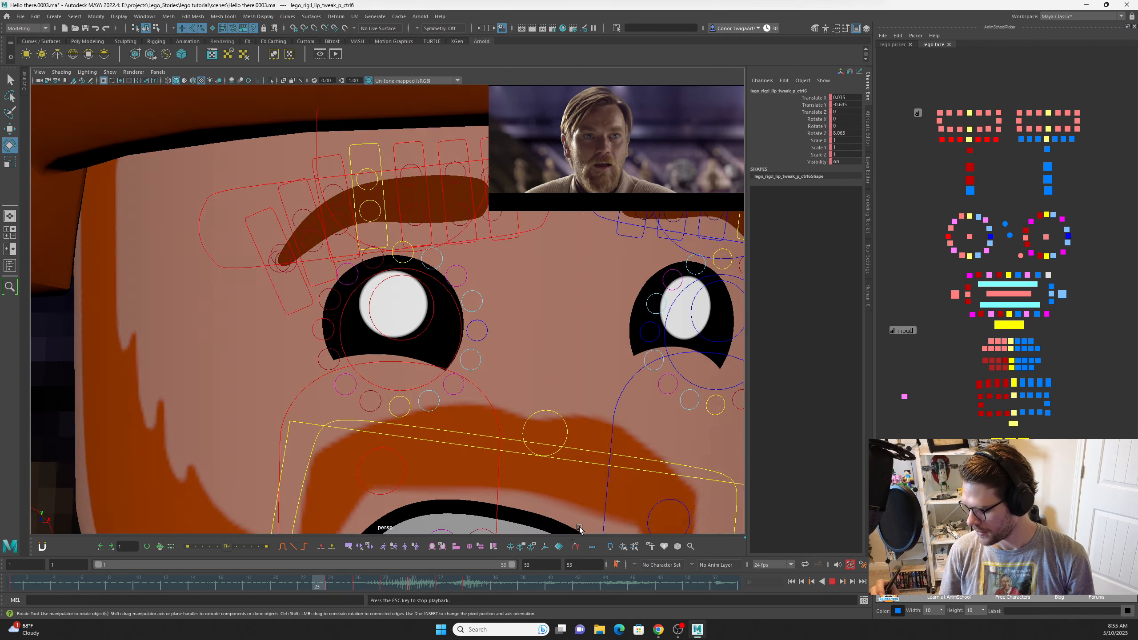
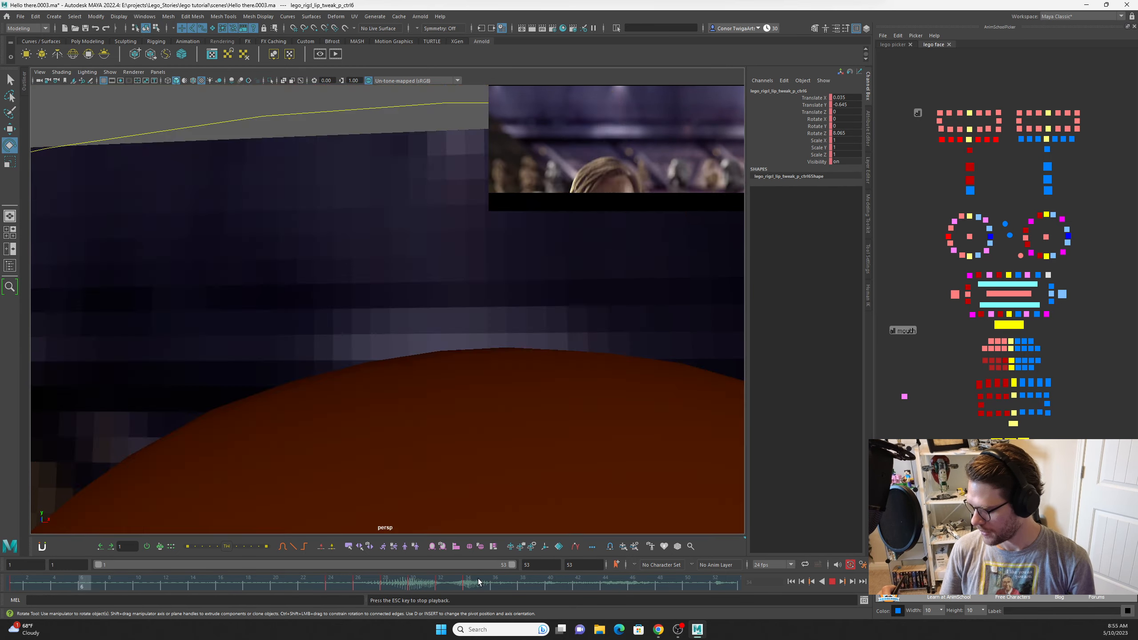
# At frame 36, move the right lip corner up and outward and pull the left lip corner outward.
pyautogui.click(495, 583)
pyautogui.click(329, 352)
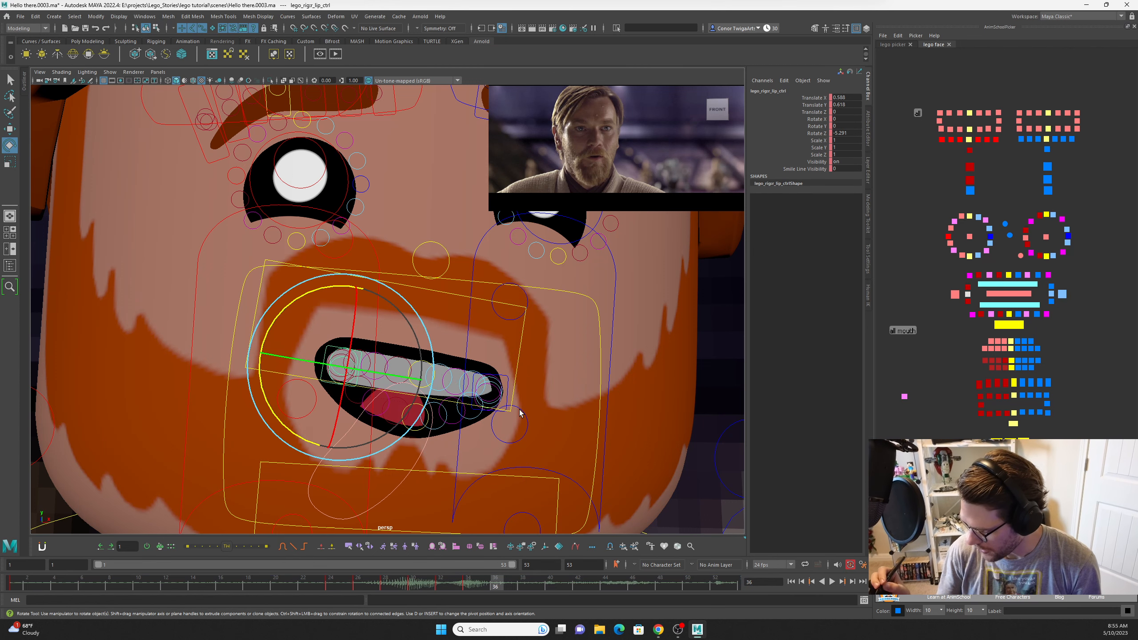
pyautogui.press('w')
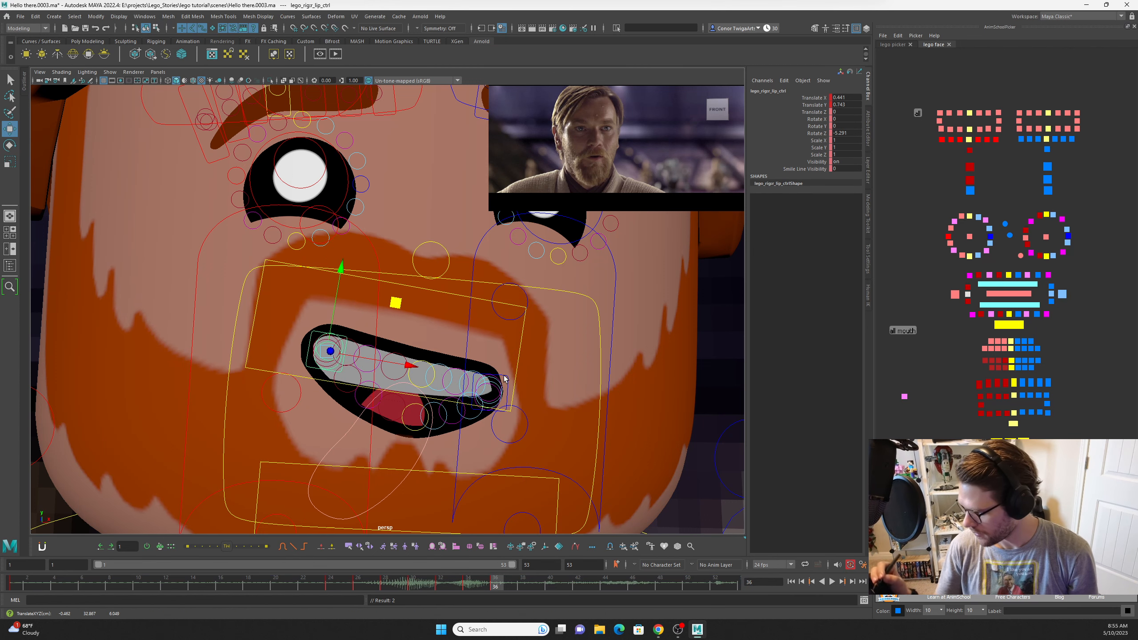
pyautogui.click(516, 378)
pyautogui.moveTo(457, 312); pyautogui.dragTo(476, 305, button='middle')
# Raise the right lip corner slightly and adjust the rotation of its lower lip tweak control.
pyautogui.click(312, 337)
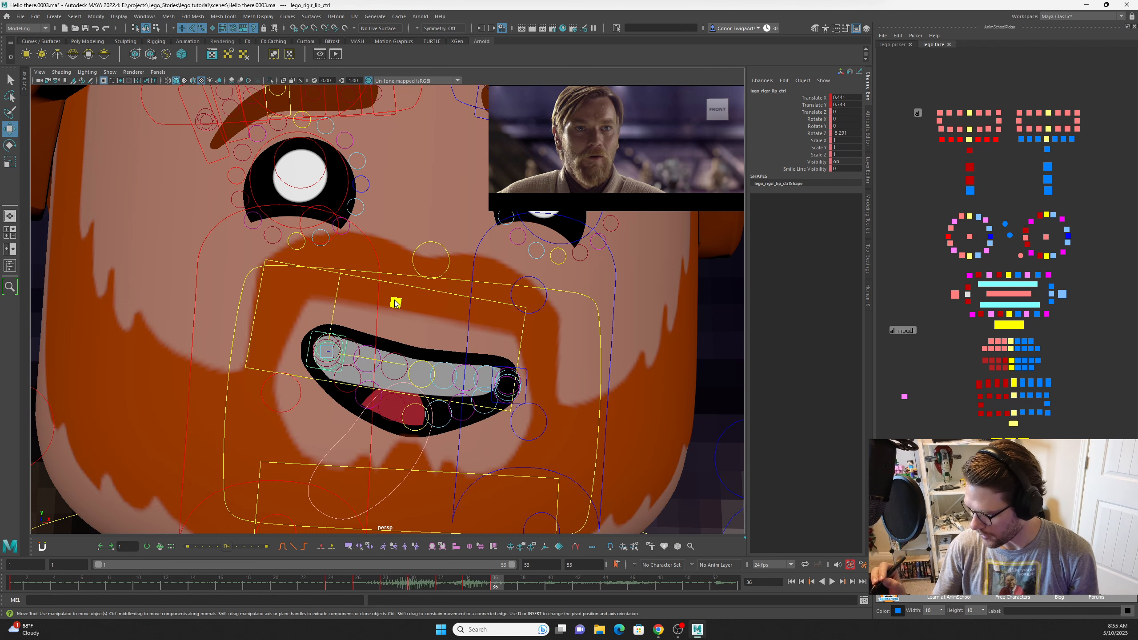
pyautogui.moveTo(396, 304); pyautogui.dragTo(394, 298, button='middle')
pyautogui.hotkey('ctrl', 'z')
pyautogui.hotkey('ctrl', 'z')
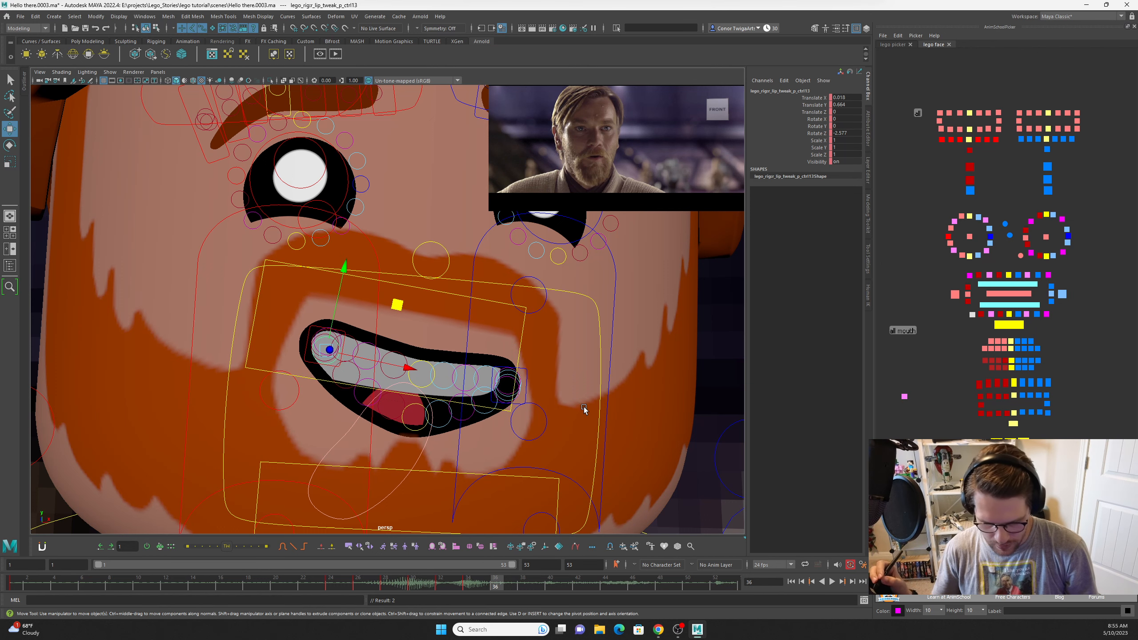
pyautogui.press('e')
pyautogui.moveTo(590, 405); pyautogui.dragTo(634, 371, button='middle')
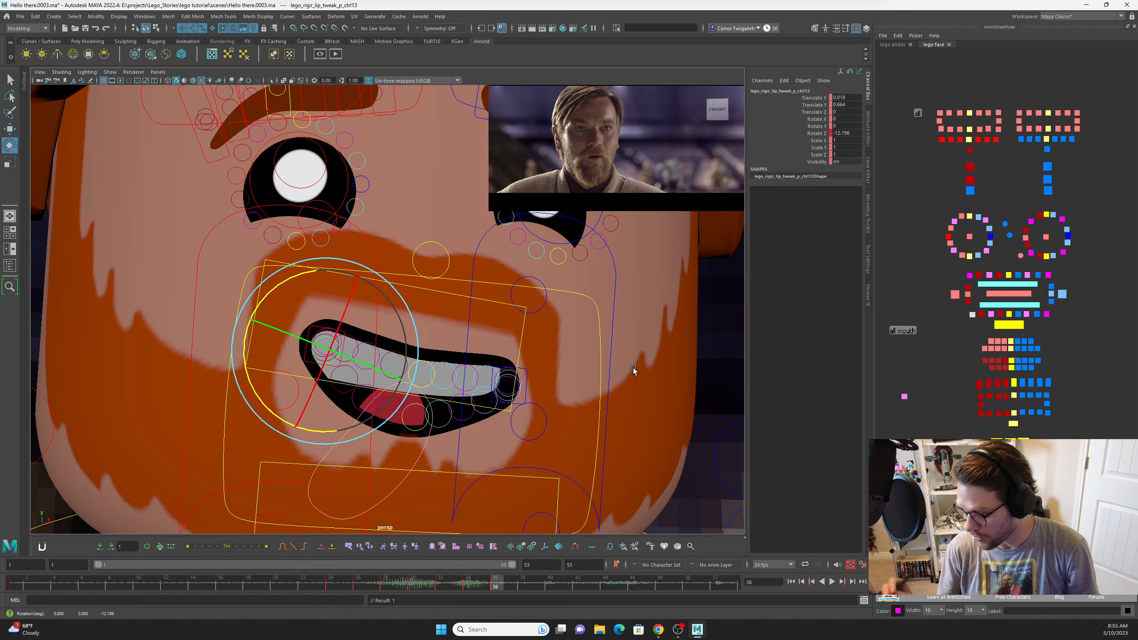
pyautogui.click(1047, 315)
pyautogui.click(972, 315)
pyautogui.moveTo(409, 449); pyautogui.dragTo(419, 459, button='middle')
# Reset the tongue's translation and rotation to 0 and lower it to about -0.57 in Y.
pyautogui.click(1009, 293)
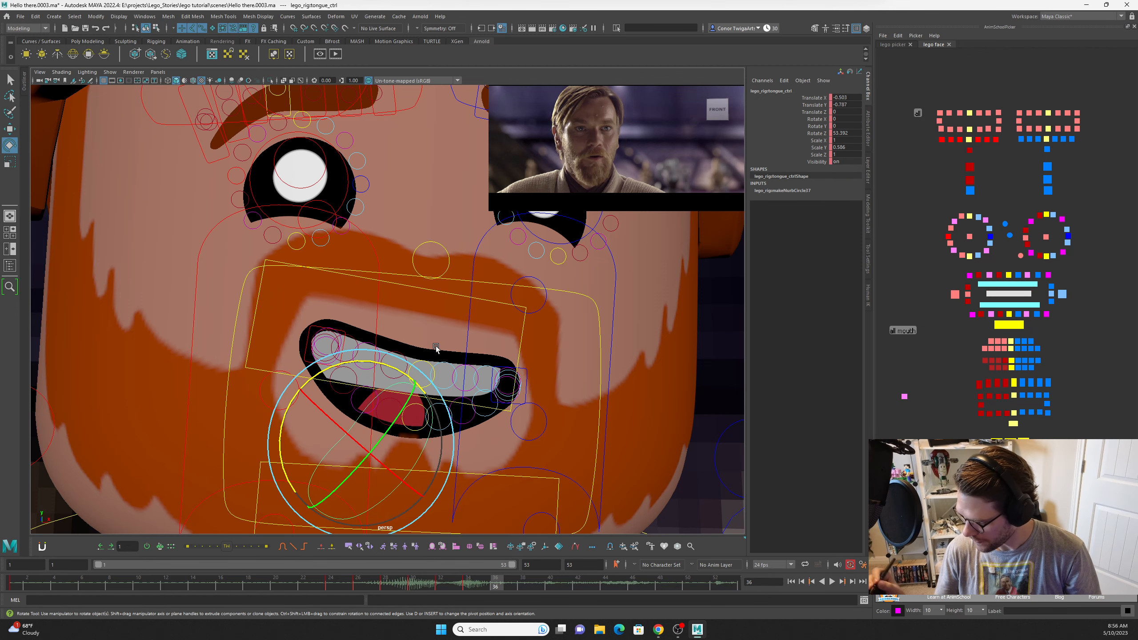
pyautogui.moveTo(381, 361); pyautogui.dragTo(433, 442)
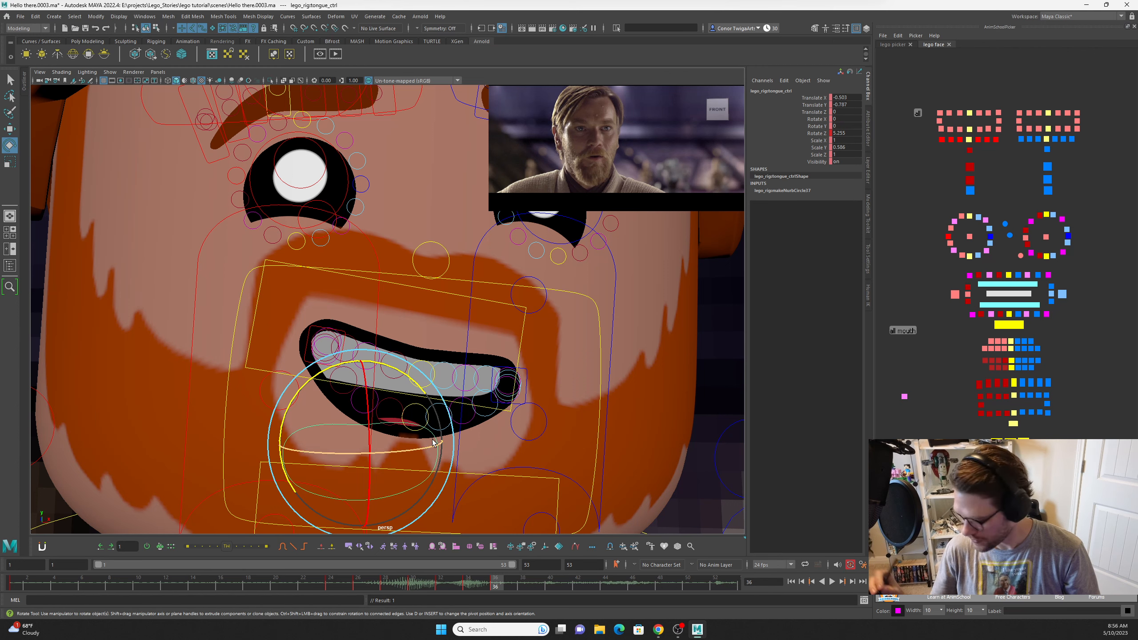
pyautogui.hotkey('ctrl', 'v')
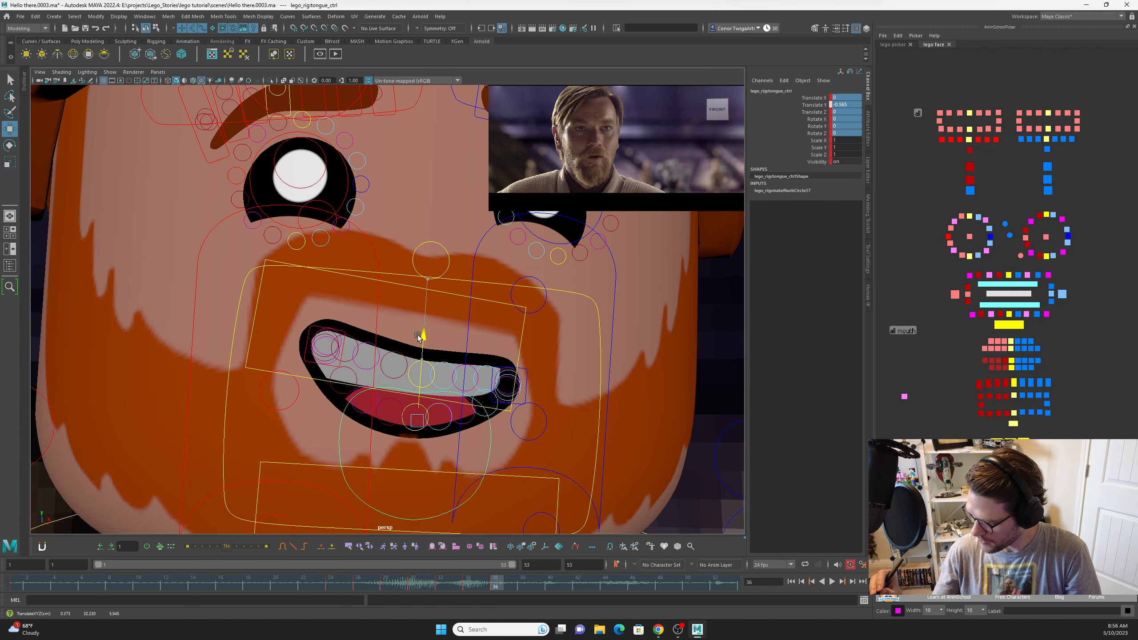
# Adjust the top teeth, and tilt and shift the whole mouth control toward the character's right cheek.
pyautogui.click(1016, 285)
pyautogui.click(600, 346)
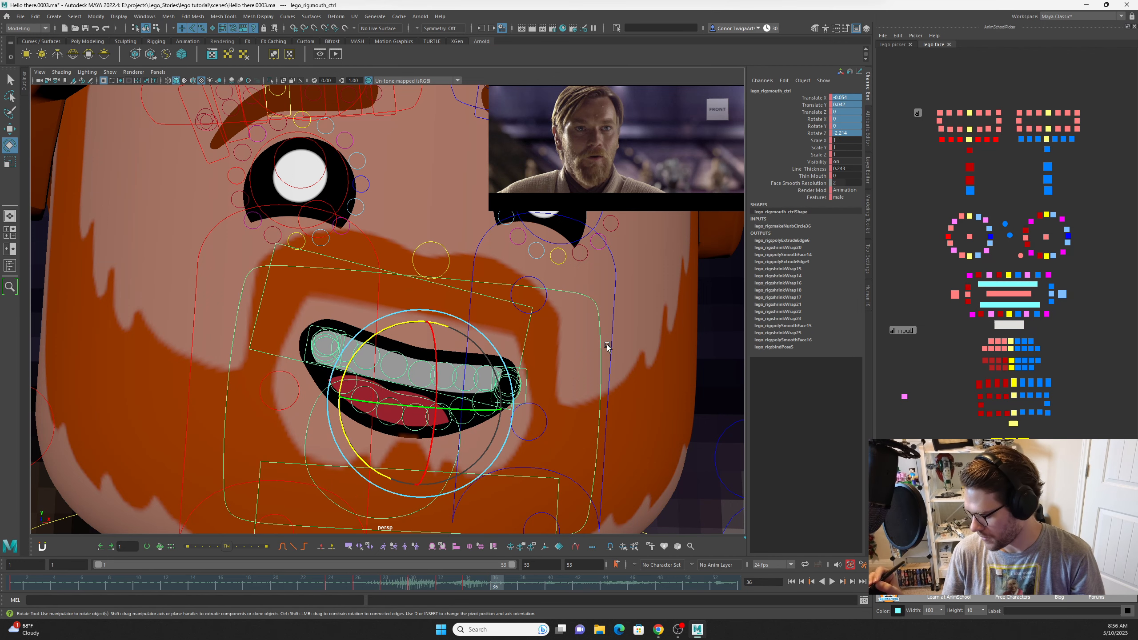
pyautogui.moveTo(499, 406); pyautogui.dragTo(495, 402, button='middle')
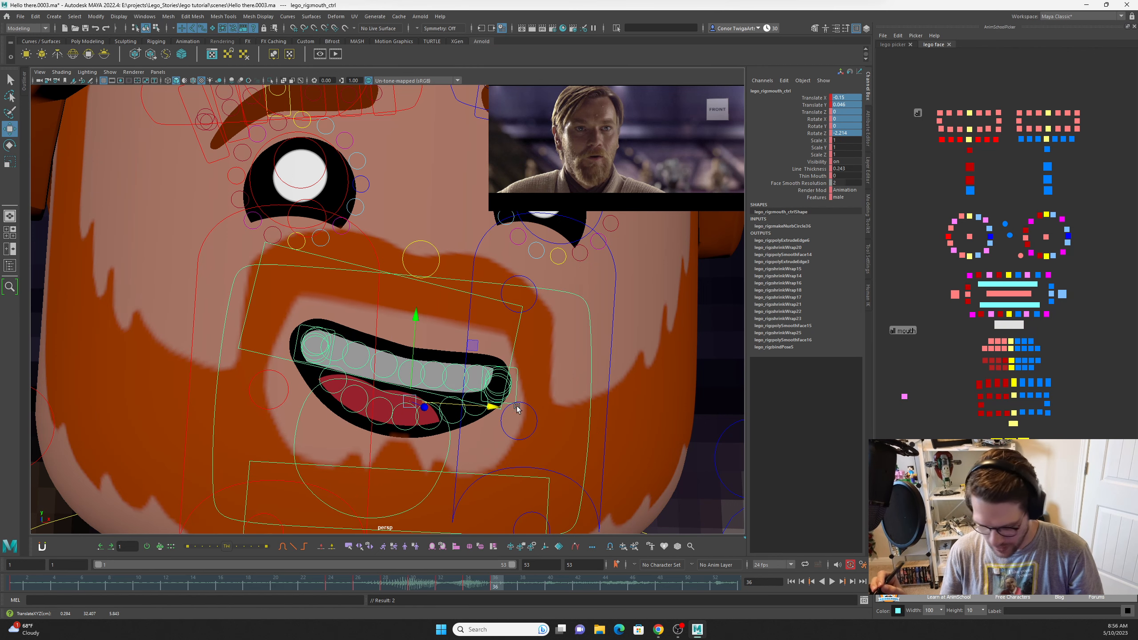
pyautogui.press('e')
pyautogui.moveTo(500, 379); pyautogui.dragTo(502, 387)
pyautogui.press('w')
pyautogui.moveTo(415, 313); pyautogui.dragTo(417, 321)
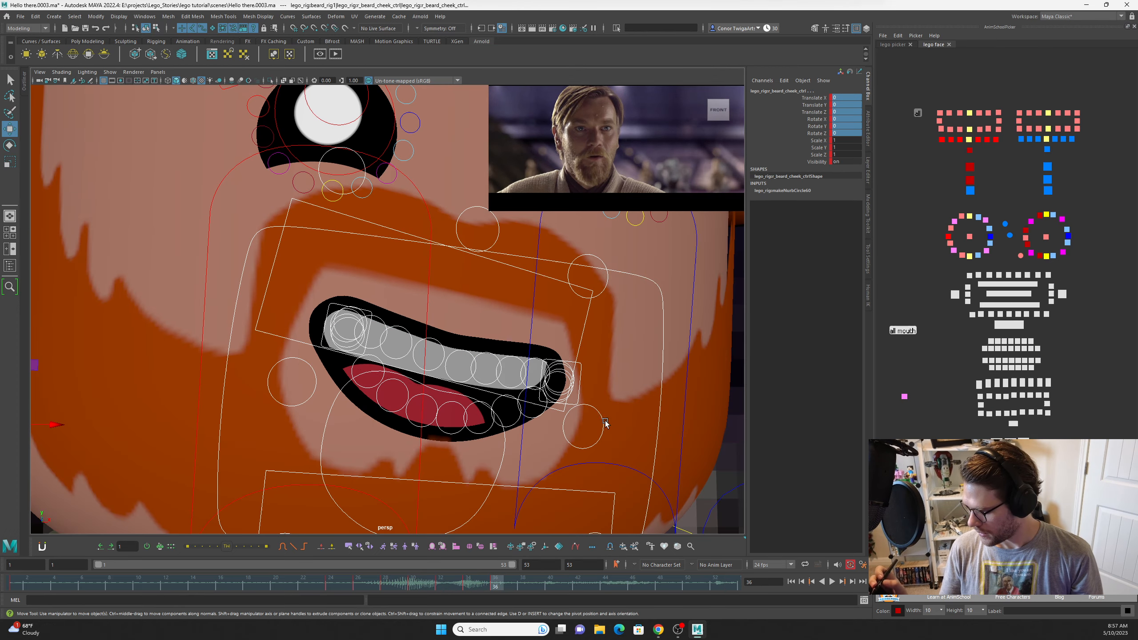
# At frame 36, nudge the right lip corner outward and up, and stretch the left lip corner further outward.
pyautogui.keyDown('alt'); pyautogui.moveTo(607, 428); pyautogui.dragTo(651, 395, button='middle'); pyautogui.keyUp('alt')
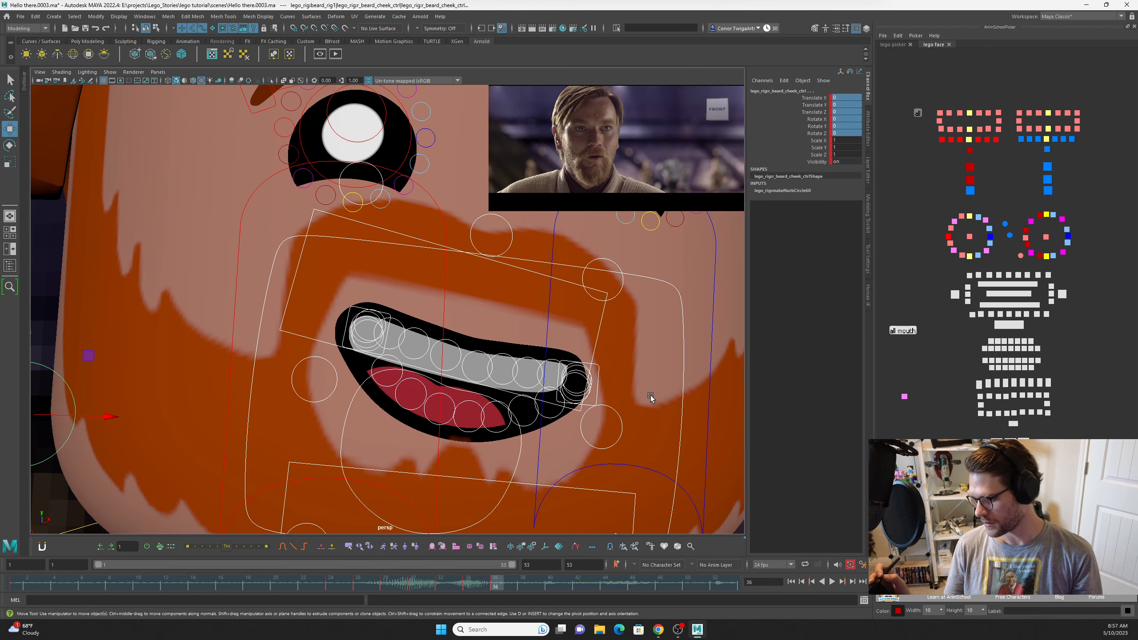
pyautogui.click(953, 292)
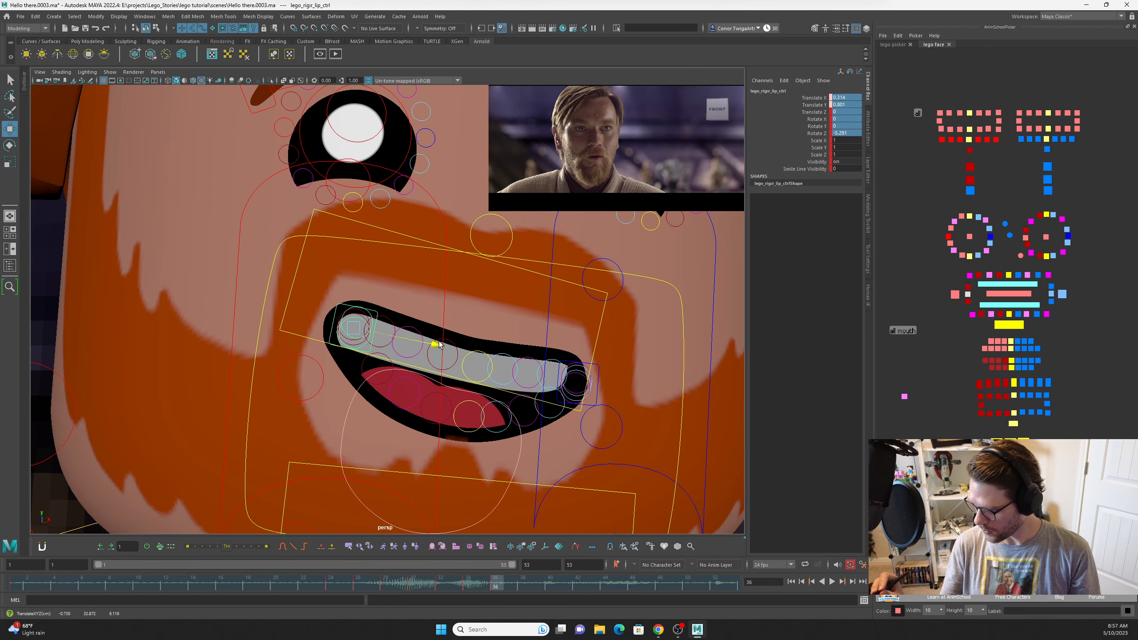
pyautogui.moveTo(420, 281); pyautogui.dragTo(457, 264)
pyautogui.click(506, 264)
pyautogui.moveTo(503, 331); pyautogui.dragTo(525, 337)
pyautogui.moveTo(473, 297); pyautogui.dragTo(471, 290)
pyautogui.press('e')
pyautogui.press('w')
# Rotate the tongue to about -12 in Z and shift it slightly toward the character's right.
pyautogui.click(520, 459)
pyautogui.press('e')
pyautogui.moveTo(521, 442); pyautogui.dragTo(521, 448)
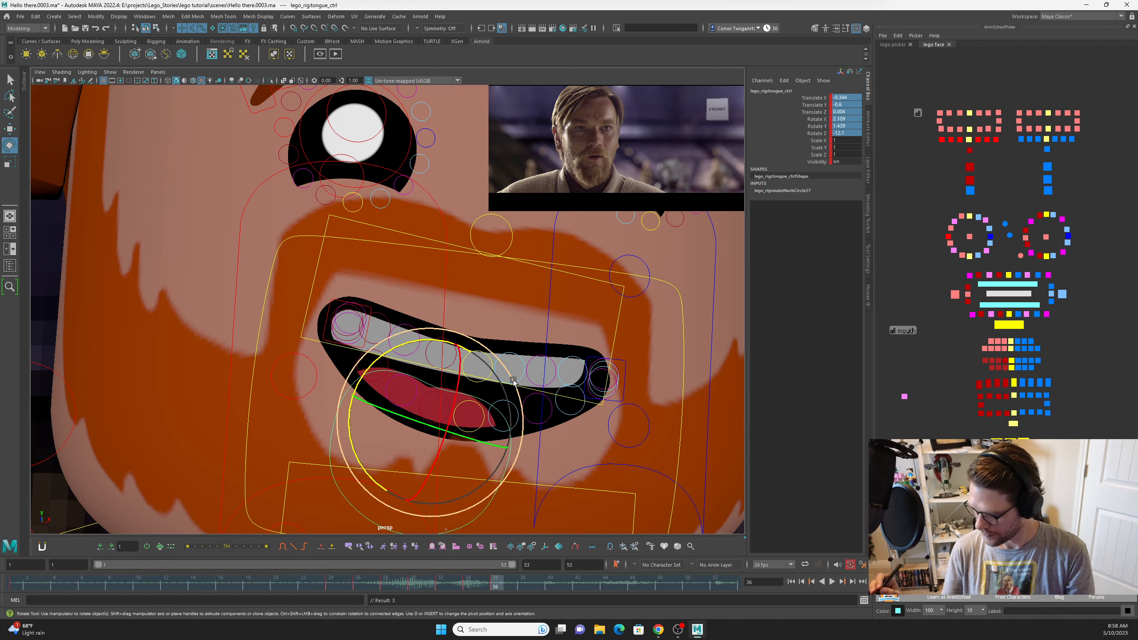
pyautogui.press('w')
pyautogui.moveTo(513, 382); pyautogui.dragTo(501, 384)
# Reposition the top teeth within the mouth opening and shift the bottom lip control to about -0.2 in X.
pyautogui.click(619, 319)
pyautogui.moveTo(524, 327); pyautogui.dragTo(540, 327)
pyautogui.press('e')
pyautogui.press('r')
pyautogui.press('w')
pyautogui.moveTo(487, 289); pyautogui.dragTo(458, 289)
pyautogui.press('e')
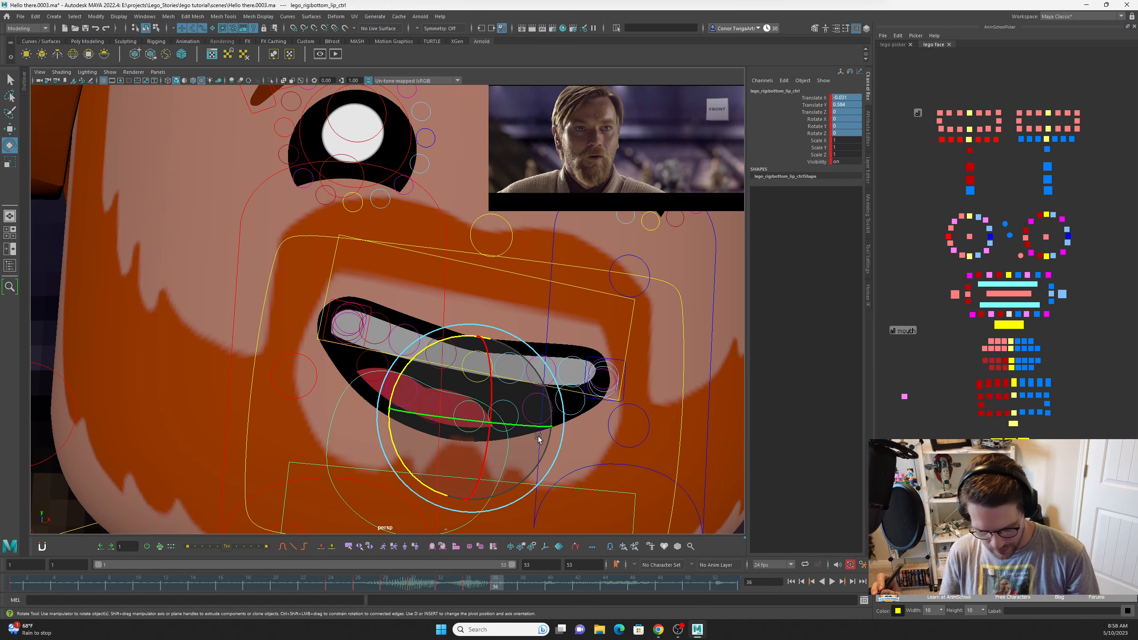
pyautogui.press('w')
pyautogui.moveTo(533, 363)
pyautogui.mouseDown()
pyautogui.moveTo(501, 363)
pyautogui.moveTo(513, 362)
pyautogui.mouseUp()
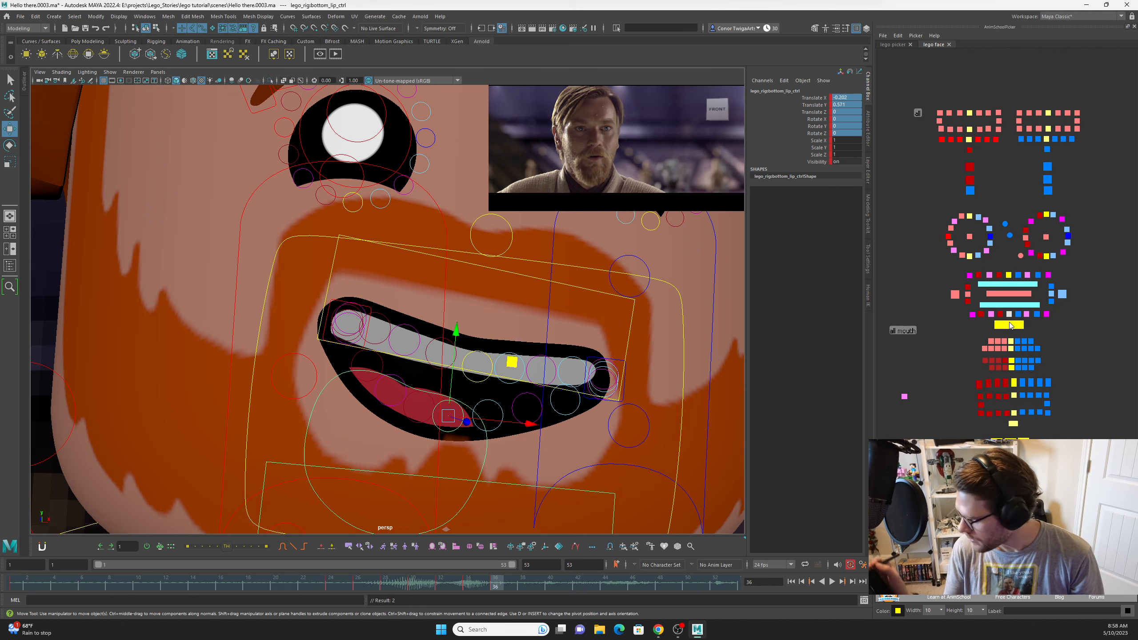
# Reduce the Line Thickness of the main mouth control to 0.181.
pyautogui.click(1015, 324)
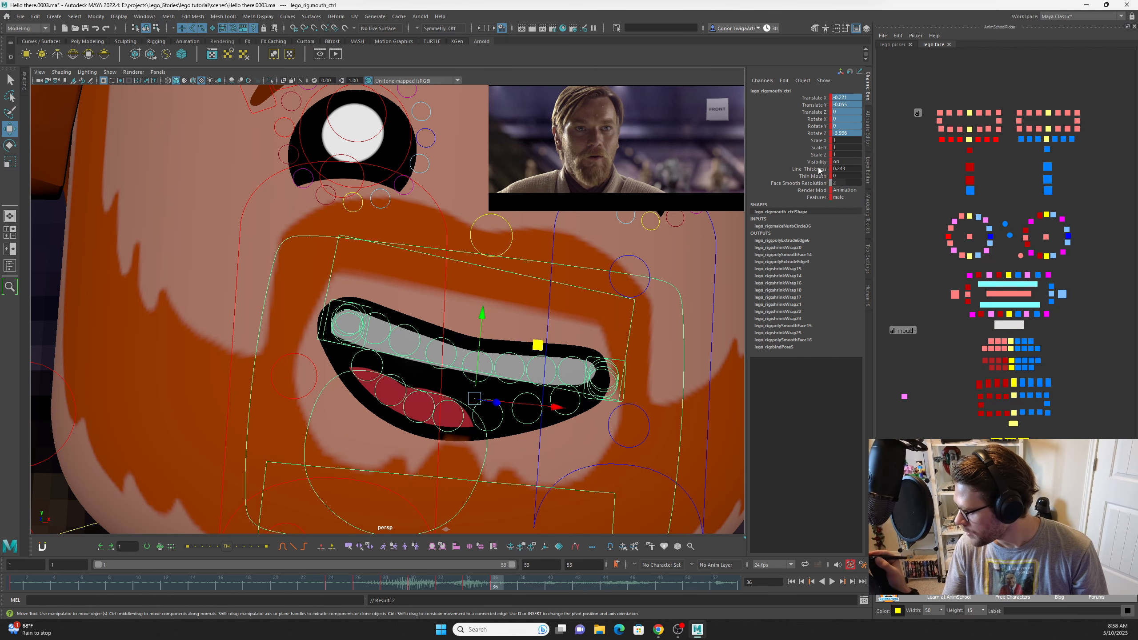
pyautogui.click(809, 169)
pyautogui.moveTo(627, 371)
pyautogui.mouseDown(button='middle')
pyautogui.moveTo(617, 373)
pyautogui.moveTo(629, 380)
pyautogui.mouseUp(button='middle')
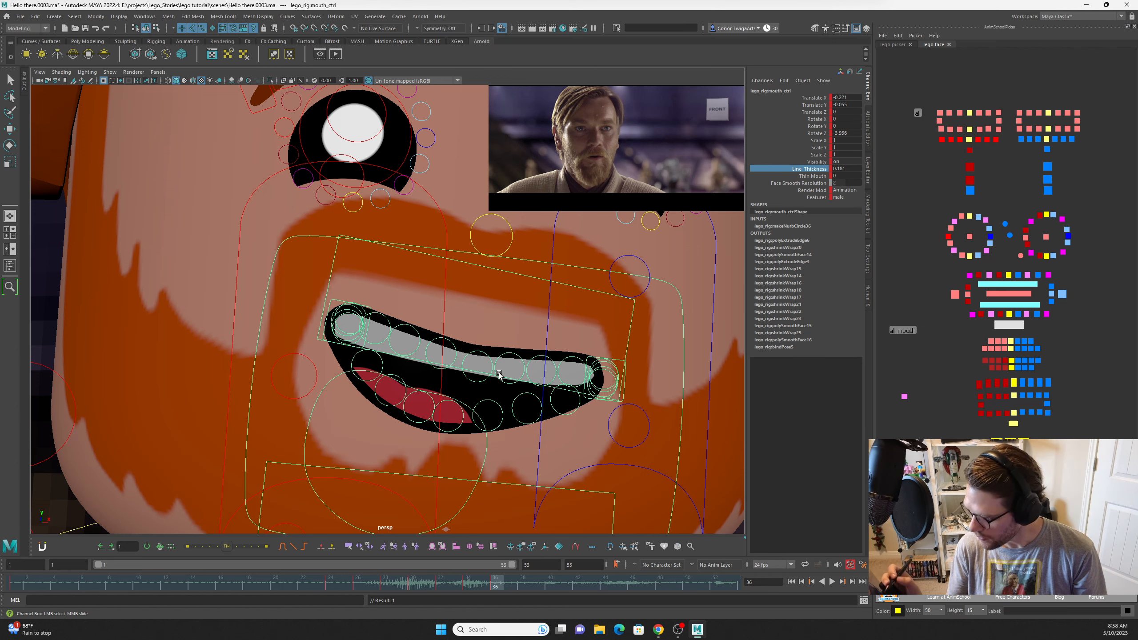
# Nudge the upper and lower lip tweak controls at the right mouth corner to tighten the corner's outline.
pyautogui.click(968, 301)
pyautogui.press('w')
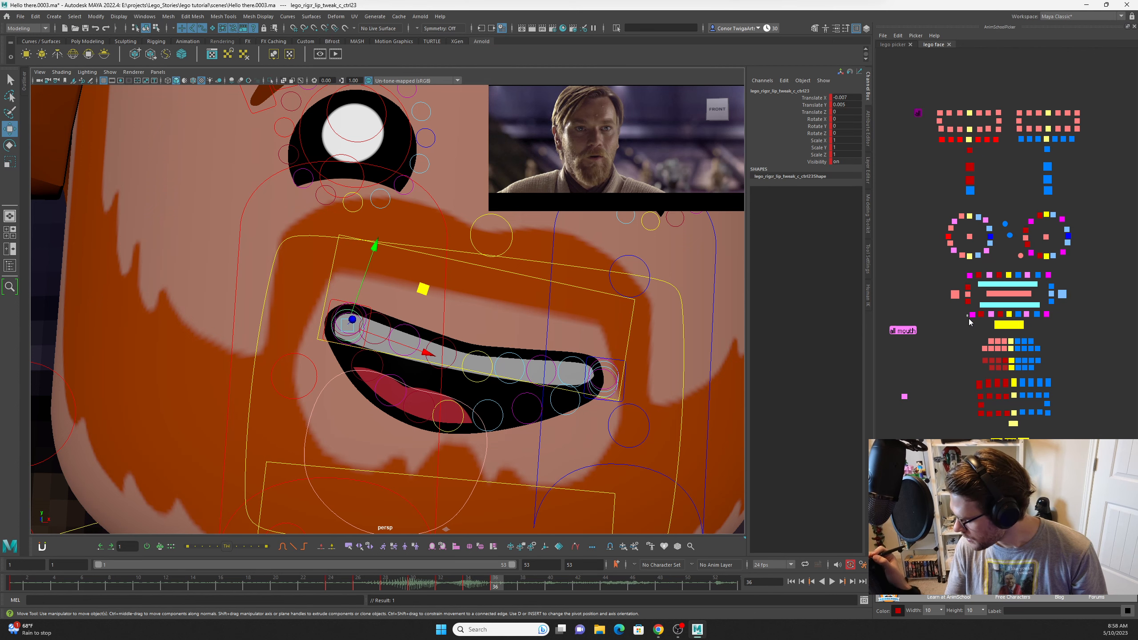
pyautogui.click(626, 344)
pyautogui.click(972, 315)
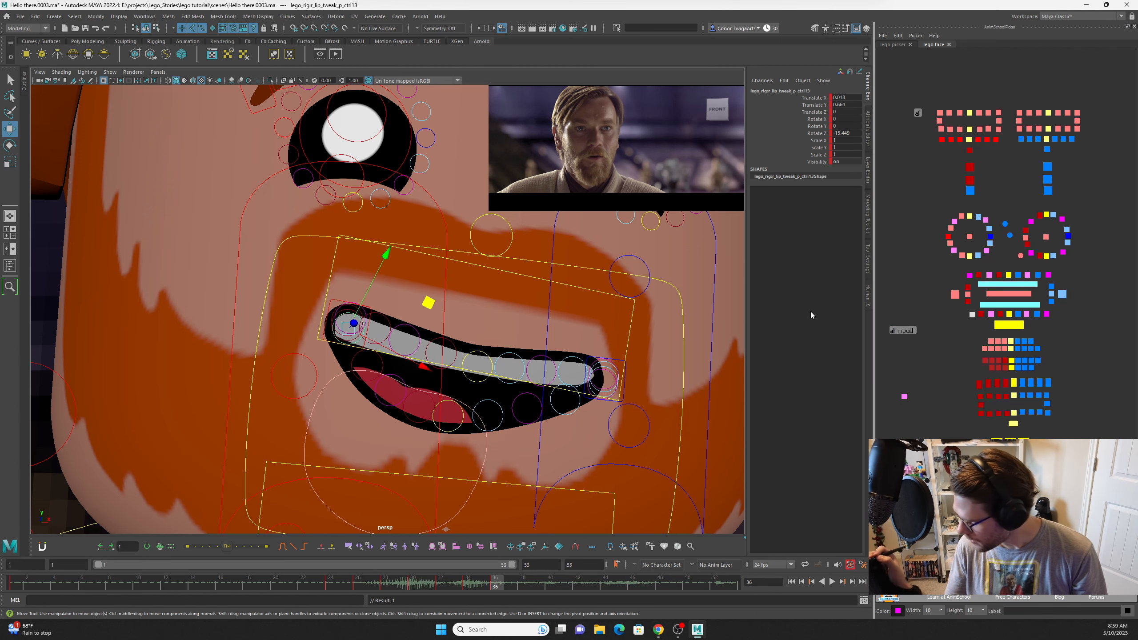
pyautogui.moveTo(429, 303); pyautogui.dragTo(438, 319)
pyautogui.click(428, 300)
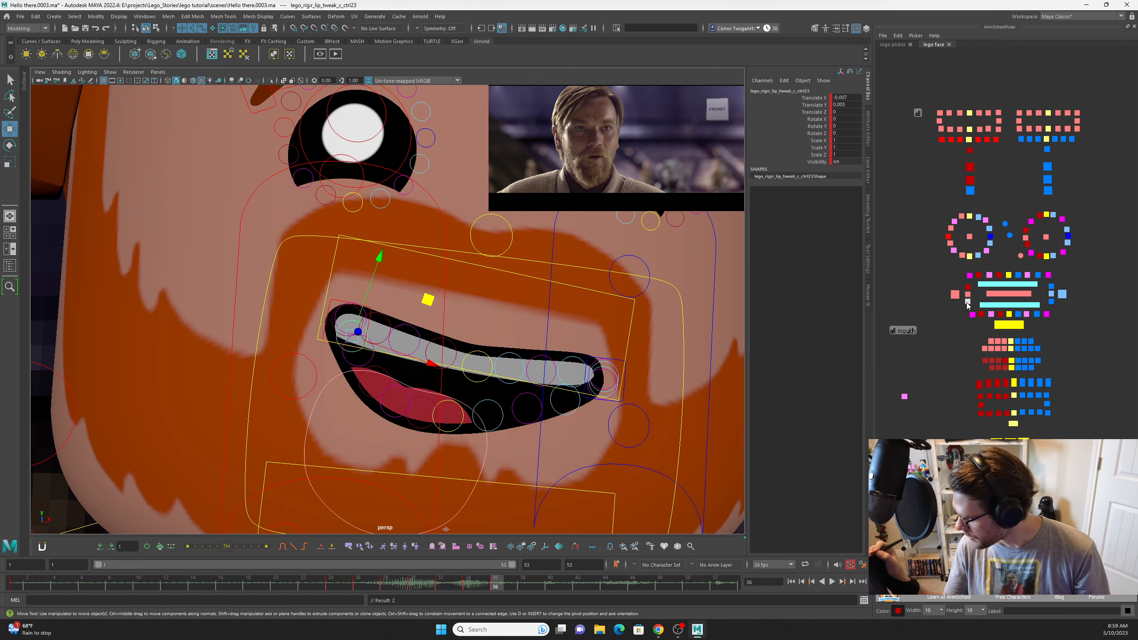
pyautogui.click(424, 288)
pyautogui.moveTo(422, 288); pyautogui.dragTo(423, 289)
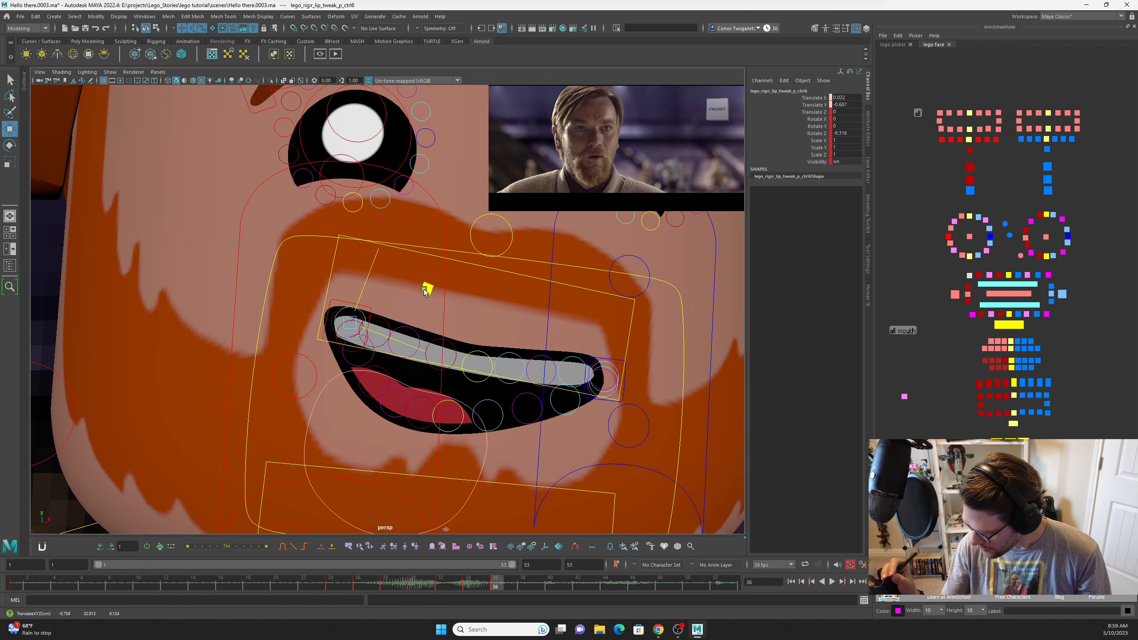
pyautogui.click(370, 361)
pyautogui.moveTo(431, 312); pyautogui.dragTo(441, 323)
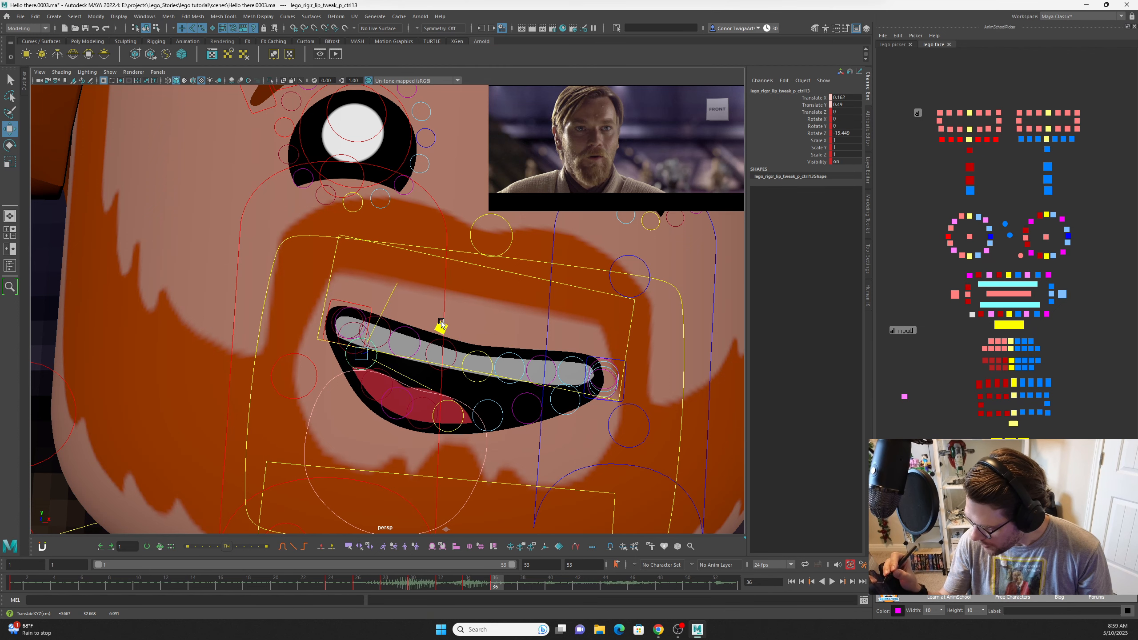
pyautogui.click(338, 331)
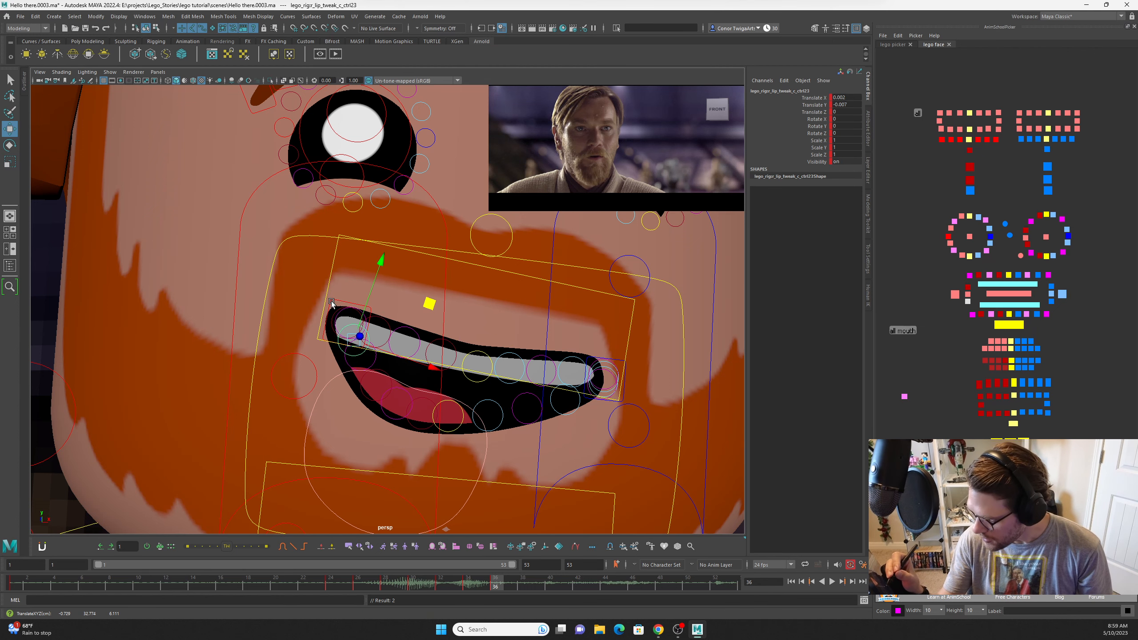
# Set the right lip corner's Smile Line Visibility to 1.
pyautogui.click(331, 303)
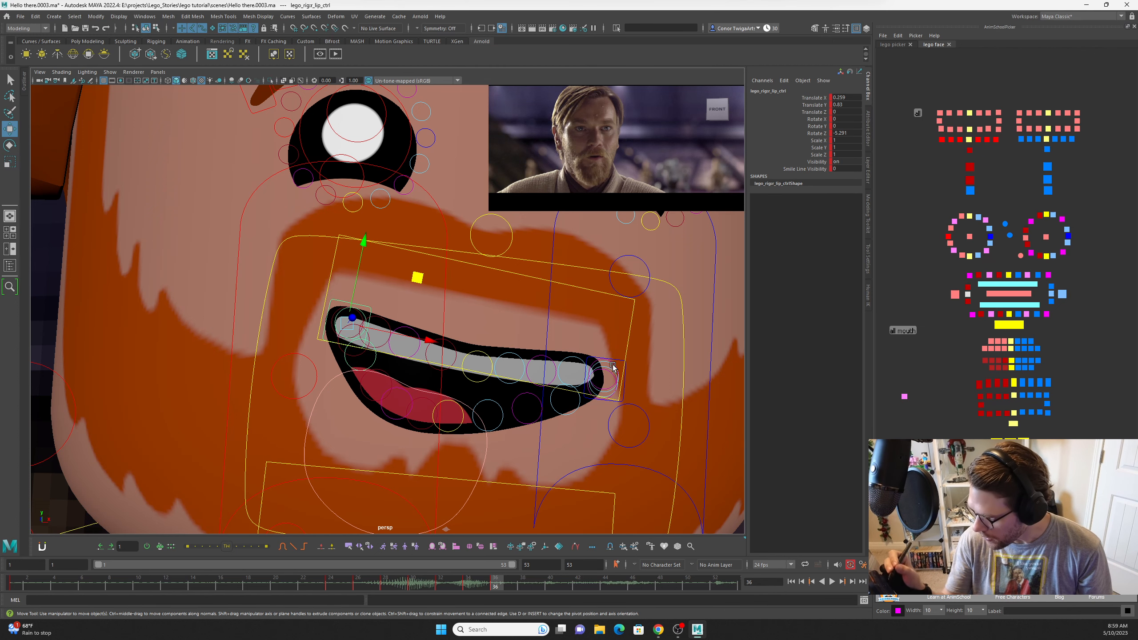
pyautogui.click(797, 170)
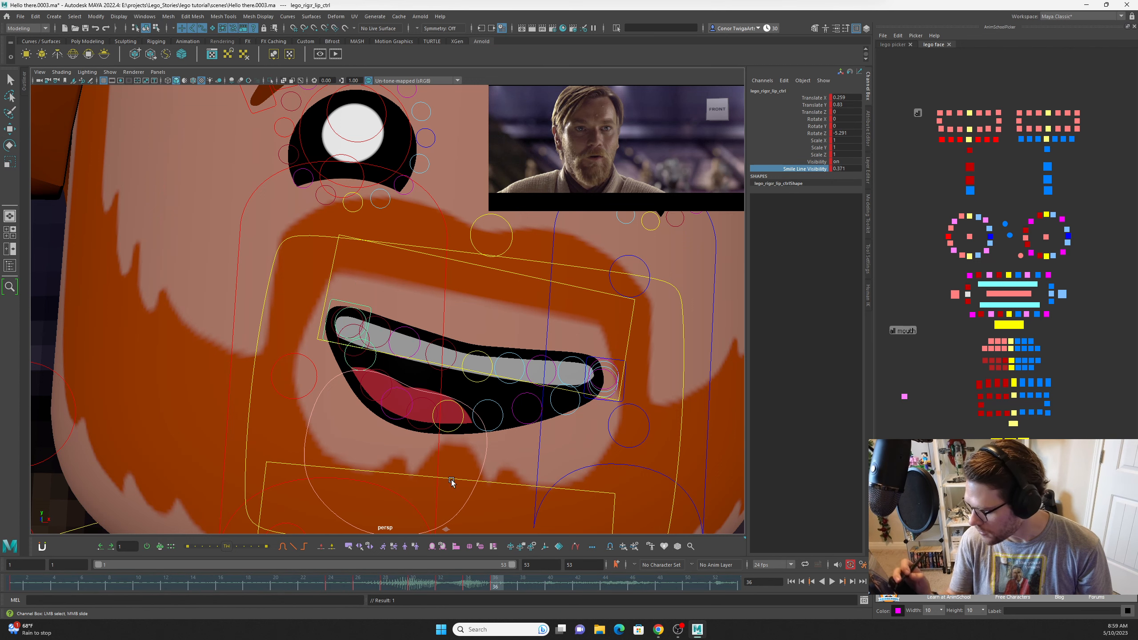
pyautogui.moveTo(406, 417); pyautogui.dragTo(556, 374, button='middle')
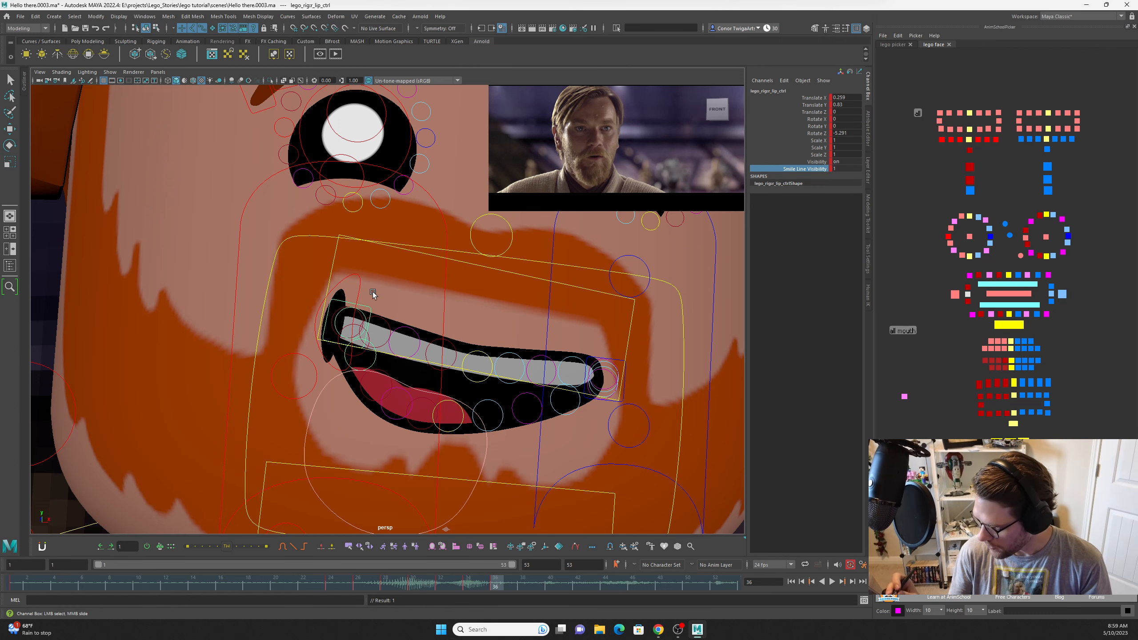
# Rotate the right smile line to about -37 in Z, seat it against the lip corner, and increase its Bend.
pyautogui.click(358, 286)
pyautogui.press('w')
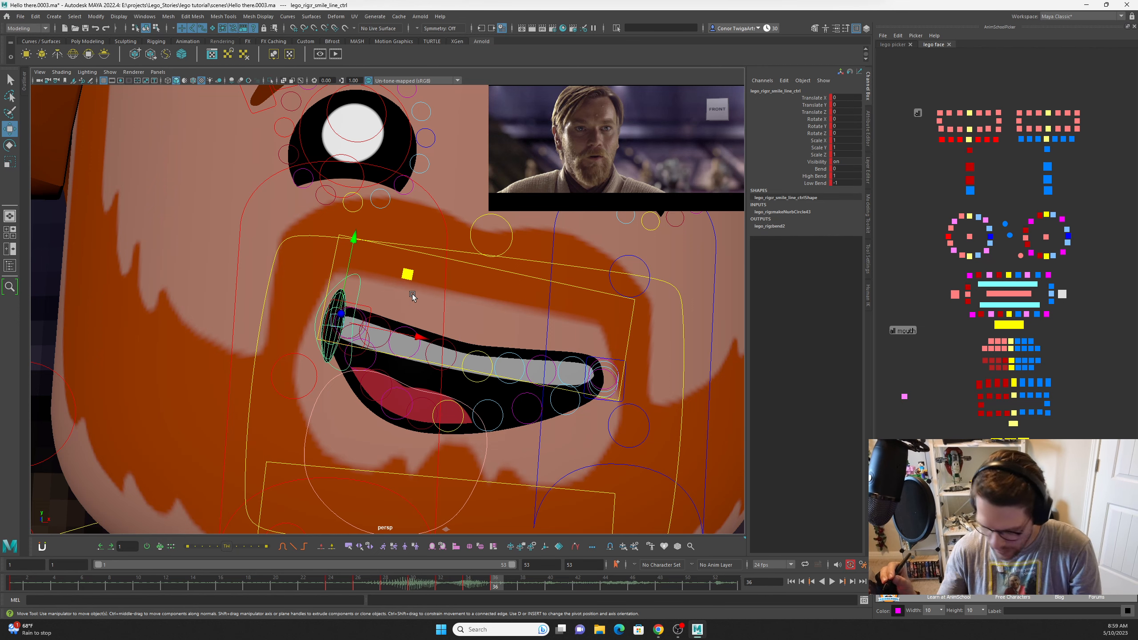
pyautogui.press('e')
pyautogui.moveTo(400, 313); pyautogui.dragTo(416, 285)
pyautogui.press('w')
pyautogui.press('e')
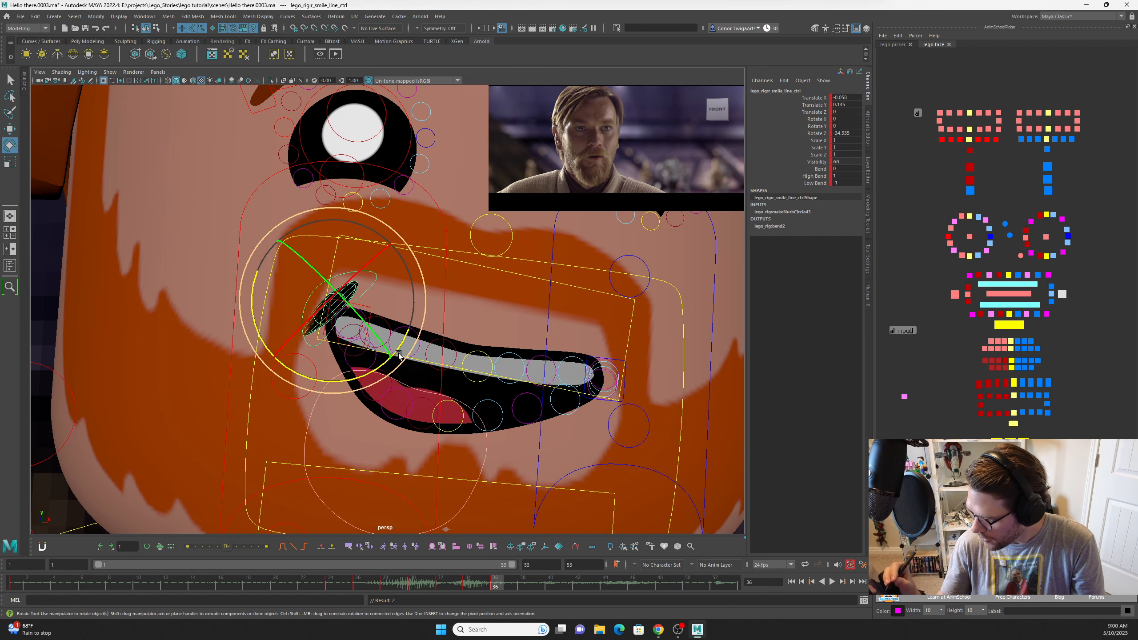
pyautogui.moveTo(406, 338); pyautogui.dragTo(395, 355)
pyautogui.press('w')
pyautogui.moveTo(415, 304); pyautogui.dragTo(416, 305)
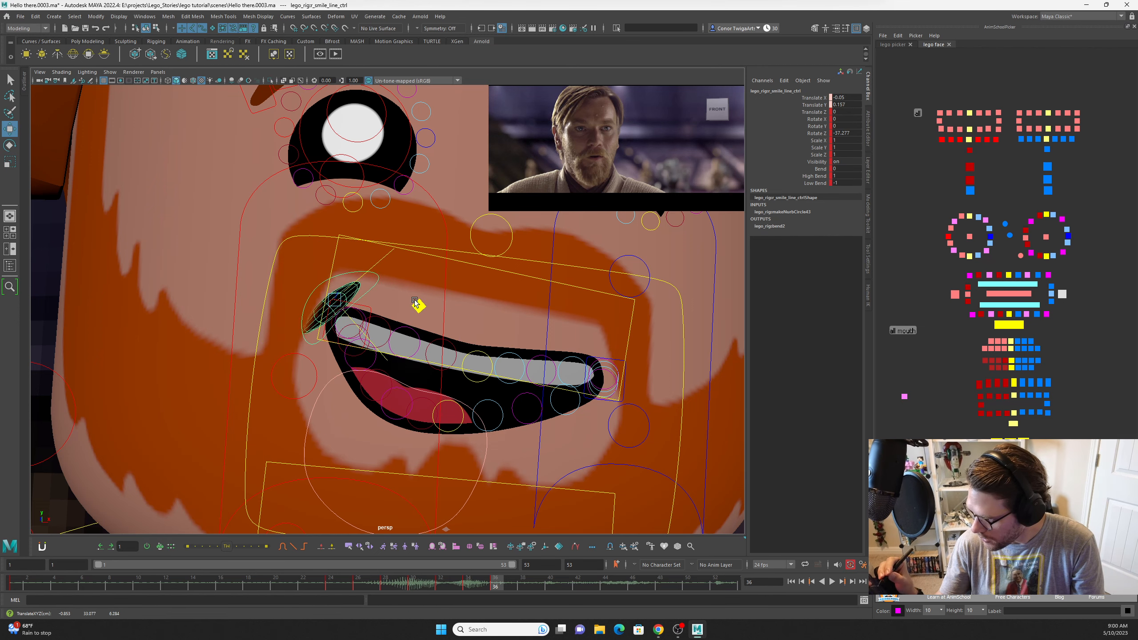
pyautogui.click(819, 168)
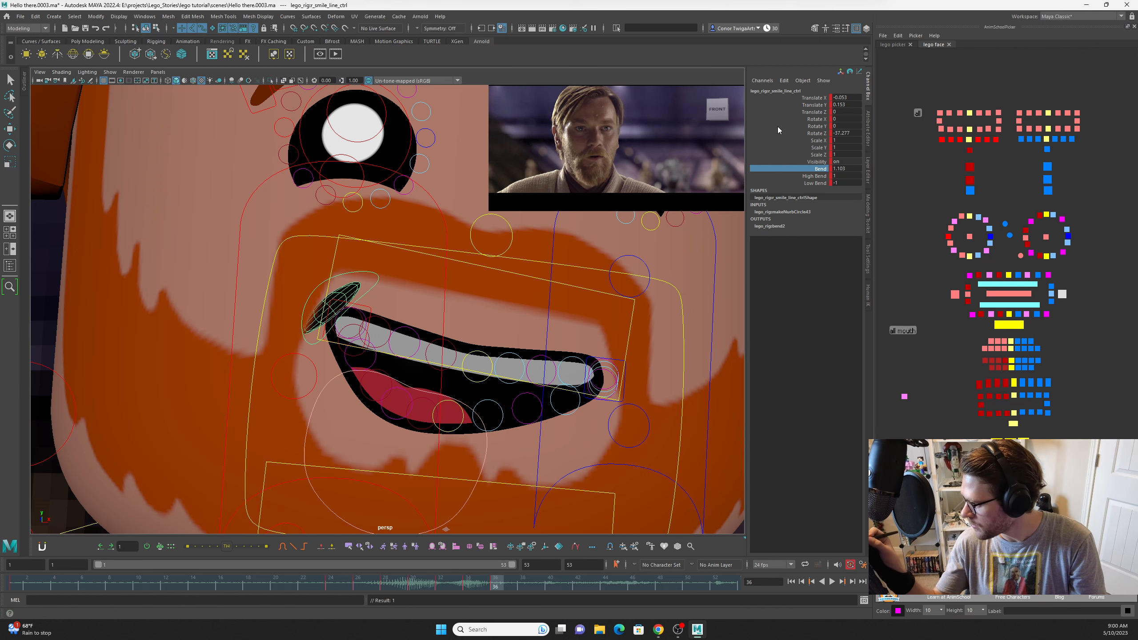
pyautogui.moveTo(349, 410); pyautogui.dragTo(589, 419, button='middle')
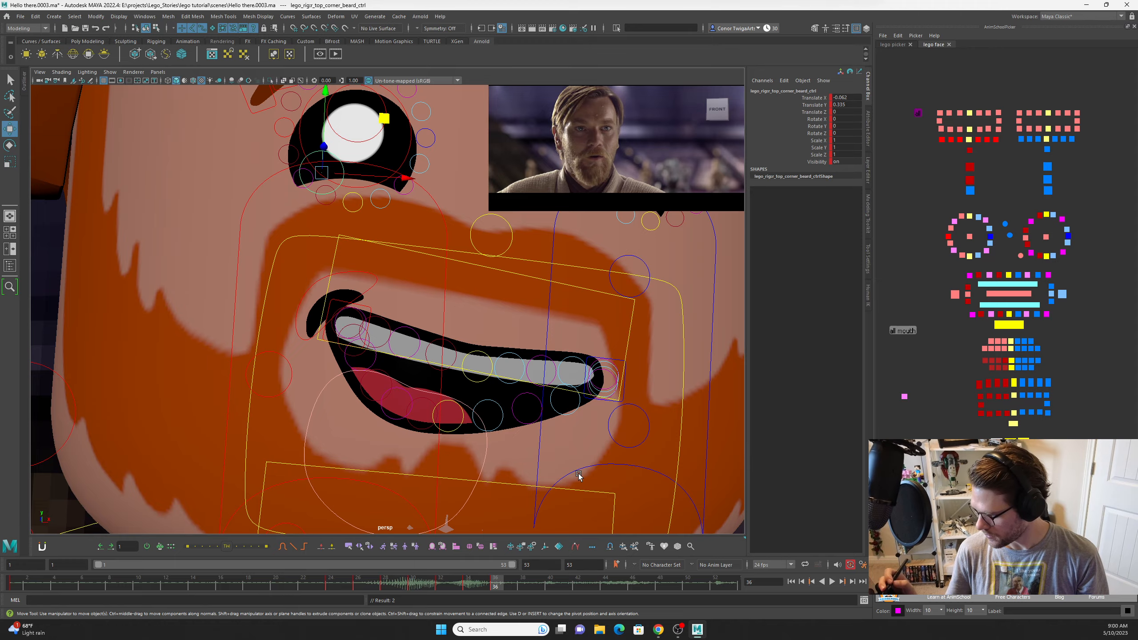
# Raise the whole mouth control slightly to about -0.007 in Y.
pyautogui.keyDown('alt'); pyautogui.moveTo(579, 476); pyautogui.dragTo(482, 346, button='middle'); pyautogui.keyUp('alt')
pyautogui.click(517, 267)
pyautogui.keyDown('alt'); pyautogui.moveTo(518, 267); pyautogui.dragTo(495, 309, button='middle'); pyautogui.keyUp('alt')
pyautogui.moveTo(441, 298); pyautogui.dragTo(442, 294)
pyautogui.keyDown('alt'); pyautogui.moveTo(569, 225); pyautogui.dragTo(540, 314, button='middle'); pyautogui.keyUp('alt')
pyautogui.click(653, 296)
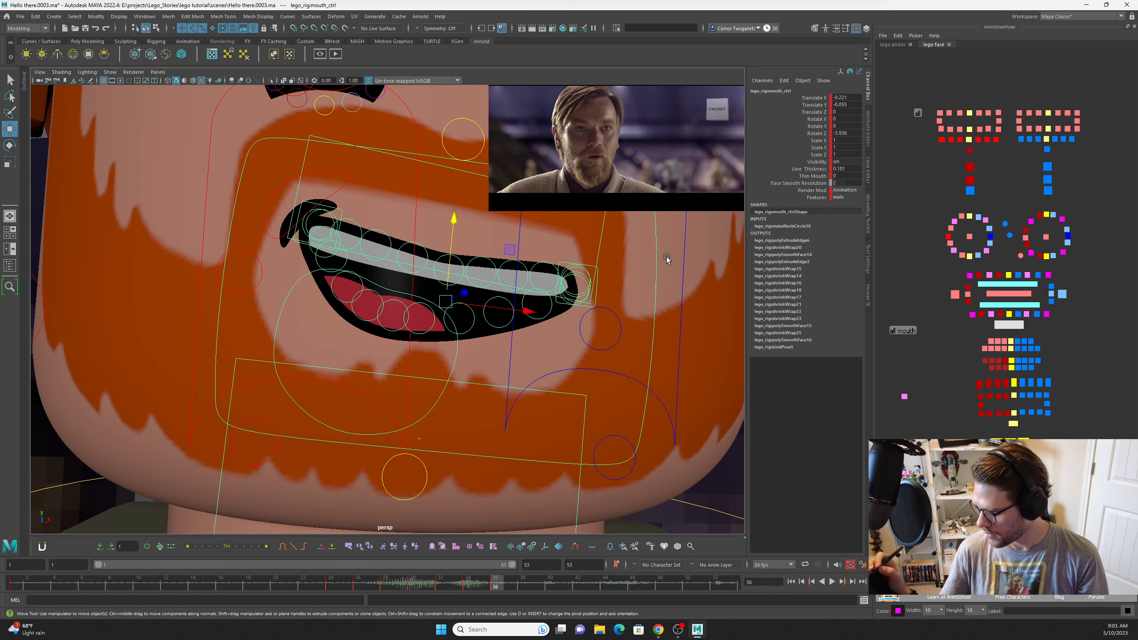
pyautogui.keyDown('alt'); pyautogui.moveTo(504, 211); pyautogui.dragTo(454, 297, button='middle'); pyautogui.keyUp('alt')
pyautogui.moveTo(403, 305); pyautogui.dragTo(404, 294)
# Move the lower tweak controls at the left lip corner inward to taper that corner of the mouth.
pyautogui.keyDown('alt'); pyautogui.moveTo(587, 419); pyautogui.dragTo(707, 409, button='middle'); pyautogui.keyUp('alt')
pyautogui.keyDown('alt'); pyautogui.moveTo(708, 409); pyautogui.dragTo(664, 410, button='right'); pyautogui.keyUp('alt')
pyautogui.keyDown('alt'); pyautogui.moveTo(600, 405); pyautogui.dragTo(474, 377, button='middle'); pyautogui.keyUp('alt')
pyautogui.keyDown('alt'); pyautogui.moveTo(474, 377); pyautogui.dragTo(605, 379, button='right'); pyautogui.keyUp('alt')
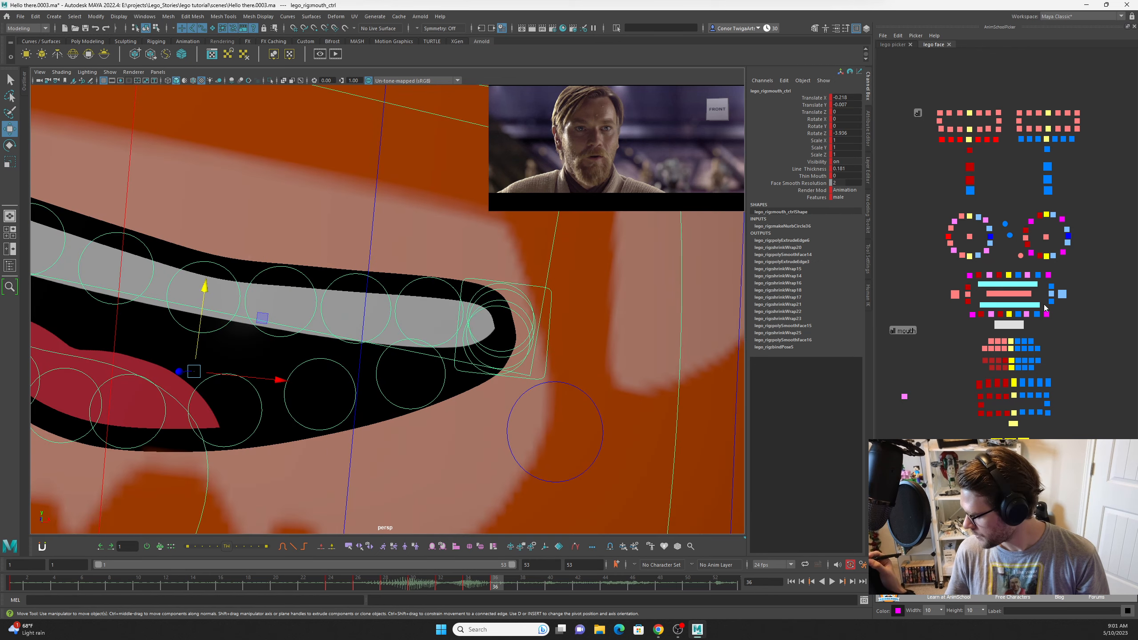
pyautogui.click(1051, 286)
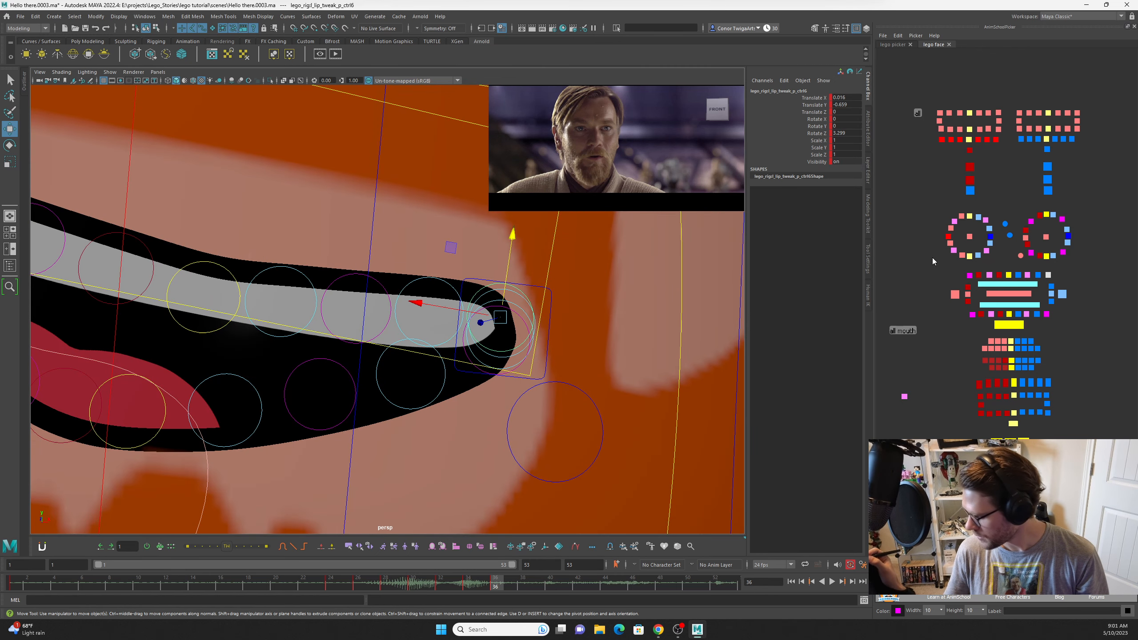
pyautogui.keyDown('alt'); pyautogui.moveTo(528, 387); pyautogui.dragTo(550, 383, button='middle'); pyautogui.keyUp('alt')
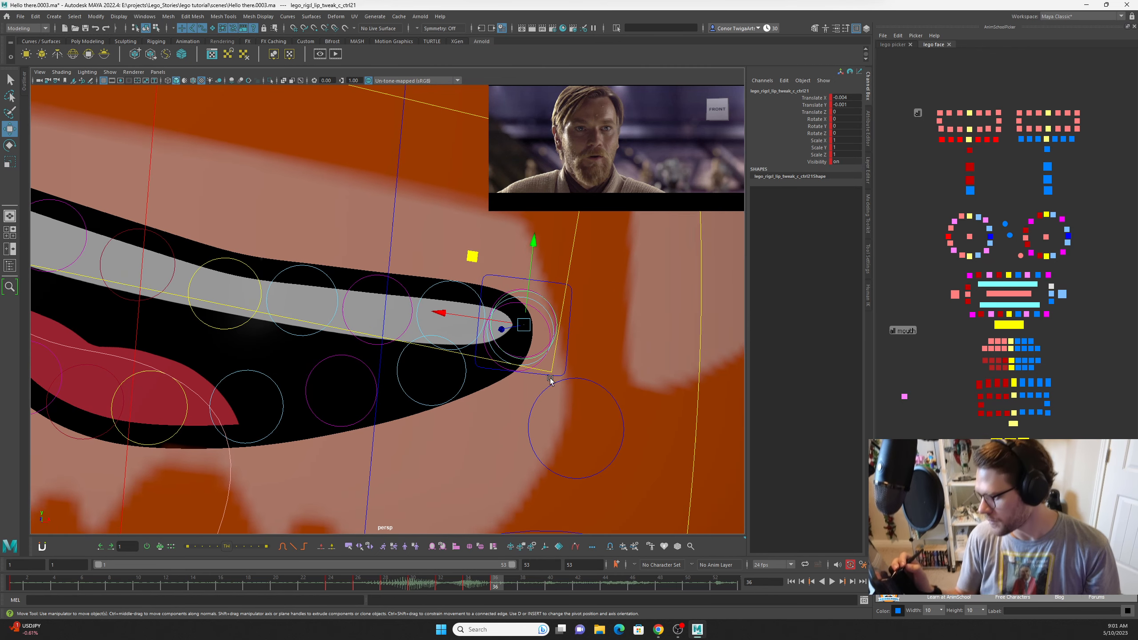
pyautogui.click(1047, 314)
pyautogui.click(536, 338)
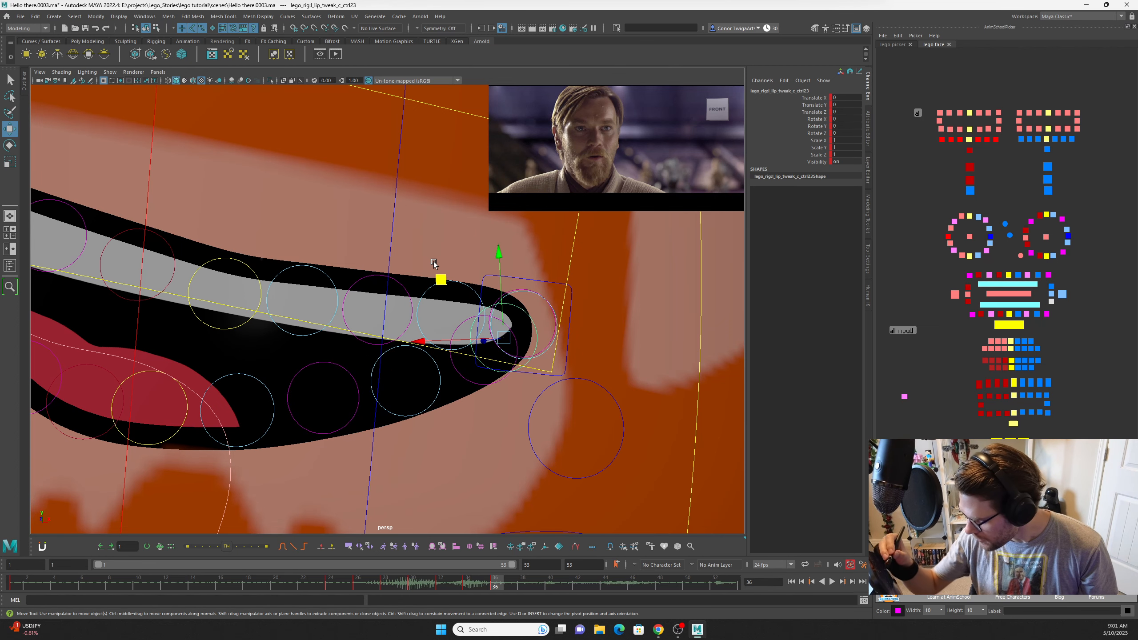
pyautogui.moveTo(441, 279); pyautogui.dragTo(439, 282)
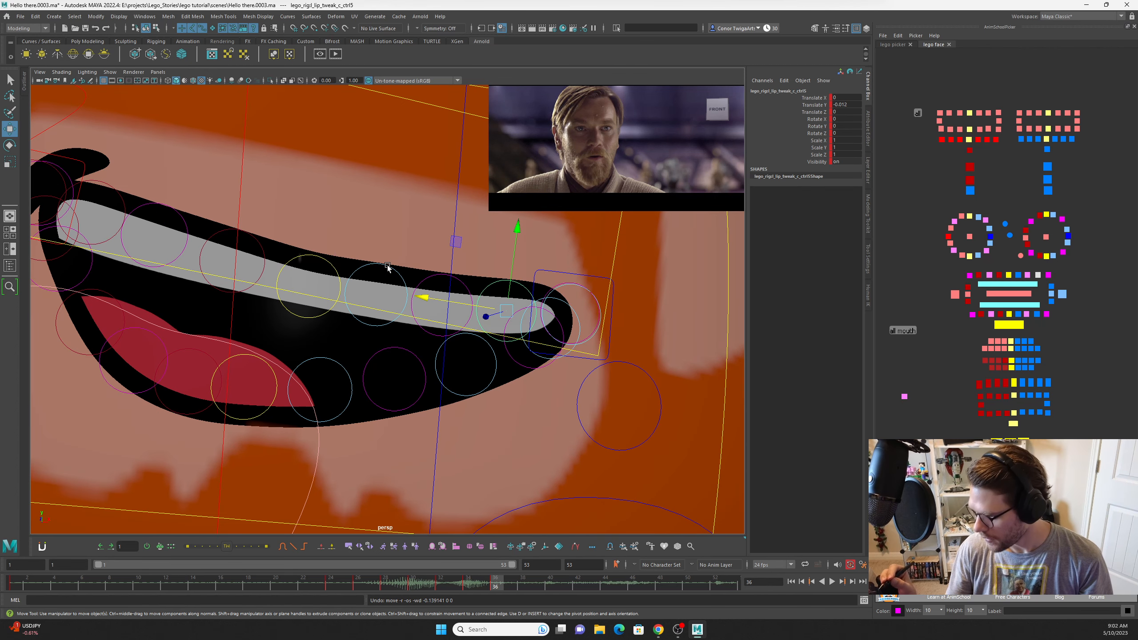
# Lower the tweak control left of the upper lip's center to about -0.008 in Y to smooth the lip curve.
pyautogui.click(388, 268)
pyautogui.keyDown('alt'); pyautogui.moveTo(562, 357); pyautogui.dragTo(574, 370, button='middle'); pyautogui.keyUp('alt')
pyautogui.keyDown('alt'); pyautogui.moveTo(555, 381); pyautogui.dragTo(493, 407, button='right'); pyautogui.keyUp('alt')
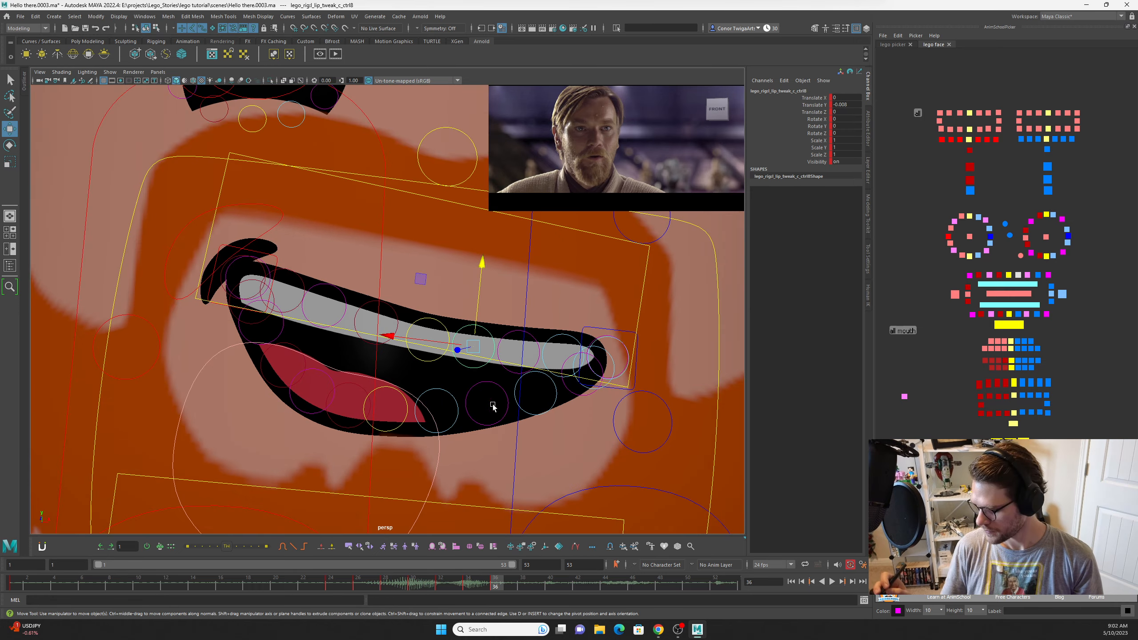
pyautogui.keyDown('alt'); pyautogui.moveTo(493, 407); pyautogui.dragTo(475, 403); pyautogui.keyUp('alt')
pyautogui.keyDown('alt'); pyautogui.moveTo(564, 397); pyautogui.dragTo(622, 375, button='middle'); pyautogui.keyUp('alt')
pyautogui.keyDown('alt'); pyautogui.moveTo(622, 374); pyautogui.dragTo(449, 386, button='right'); pyautogui.keyUp('alt')
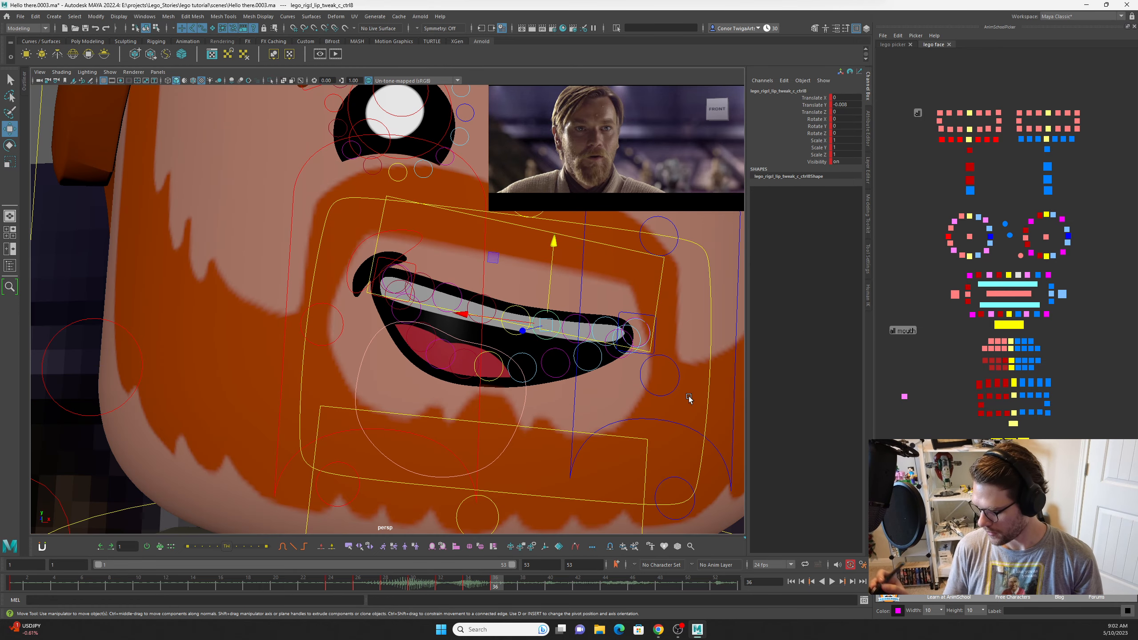
# Push the right and left beard controls inward toward the mouth.
pyautogui.click(357, 472)
pyautogui.moveTo(400, 424); pyautogui.dragTo(433, 420)
pyautogui.click(672, 478)
pyautogui.keyDown('alt'); pyautogui.moveTo(705, 405); pyautogui.dragTo(687, 389, button='middle'); pyautogui.keyUp('alt')
pyautogui.moveTo(589, 491); pyautogui.dragTo(556, 490)
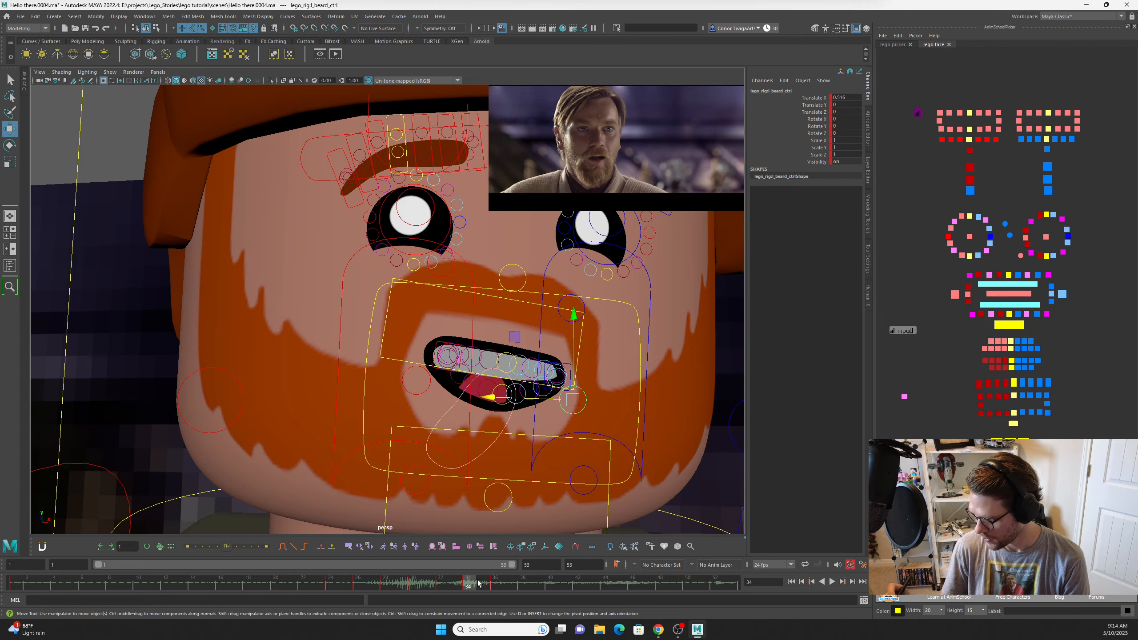
# At frame 36, reshape the left side of the lower lip, placing its primary corner tweak at about 0.42 X, 0.43 Y.
pyautogui.moveTo(479, 584); pyautogui.dragTo(495, 584)
pyautogui.keyDown('alt'); pyautogui.moveTo(571, 436); pyautogui.dragTo(629, 448, button='right'); pyautogui.keyUp('alt')
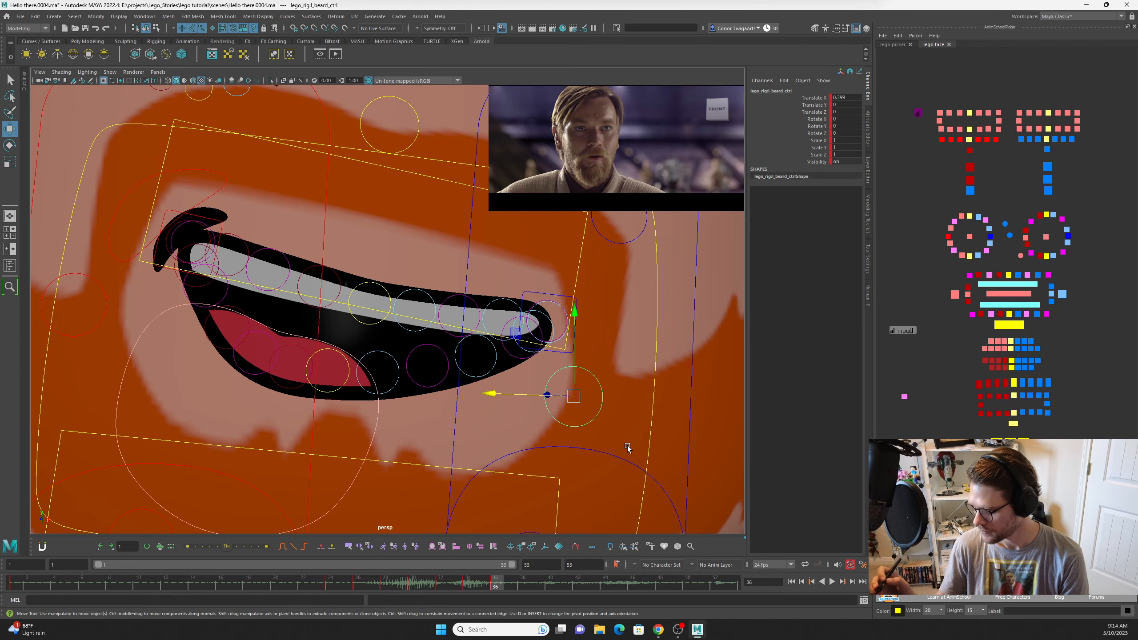
pyautogui.keyDown('alt'); pyautogui.moveTo(632, 402); pyautogui.dragTo(635, 442, button='middle'); pyautogui.keyUp('alt')
pyautogui.click(525, 402)
pyautogui.moveTo(437, 397)
pyautogui.mouseDown()
pyautogui.moveTo(384, 410)
pyautogui.moveTo(427, 399)
pyautogui.mouseUp()
pyautogui.click(673, 354)
pyautogui.click(524, 400)
pyautogui.moveTo(445, 334); pyautogui.dragTo(411, 351)
pyautogui.moveTo(465, 313); pyautogui.dragTo(462, 318)
pyautogui.press('e')
pyautogui.press('w')
pyautogui.moveTo(450, 405); pyautogui.dragTo(446, 404)
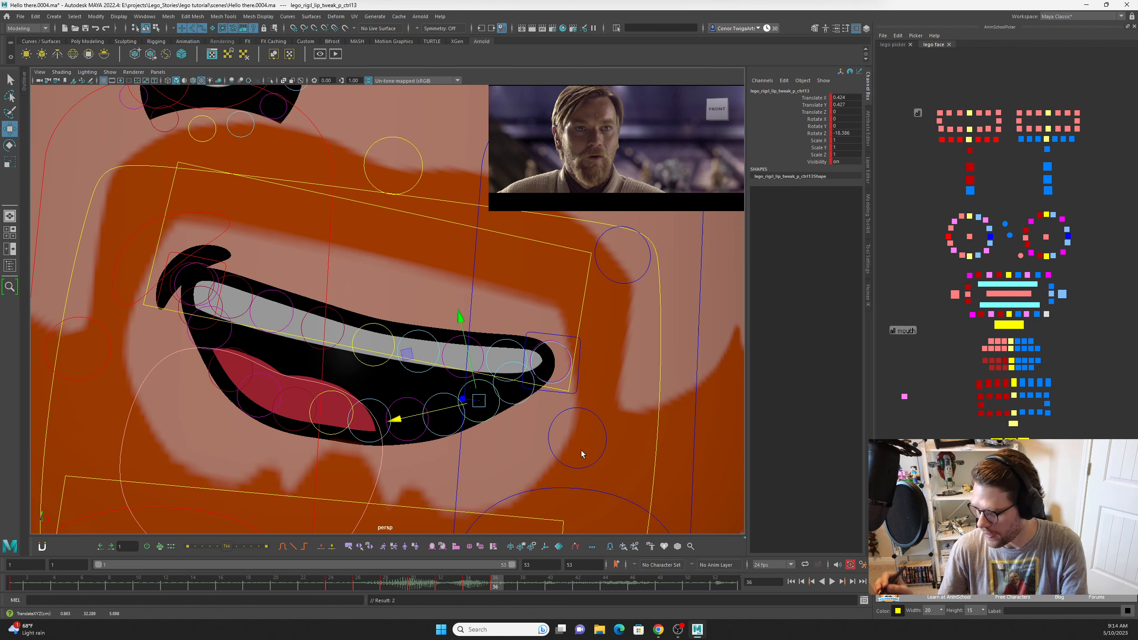
# At frame 36, nudge the tweak controls along the upper lip, the lower lip and the left corner to smooth the mouth outline.
pyautogui.click(339, 313)
pyautogui.moveTo(338, 245); pyautogui.dragTo(337, 246)
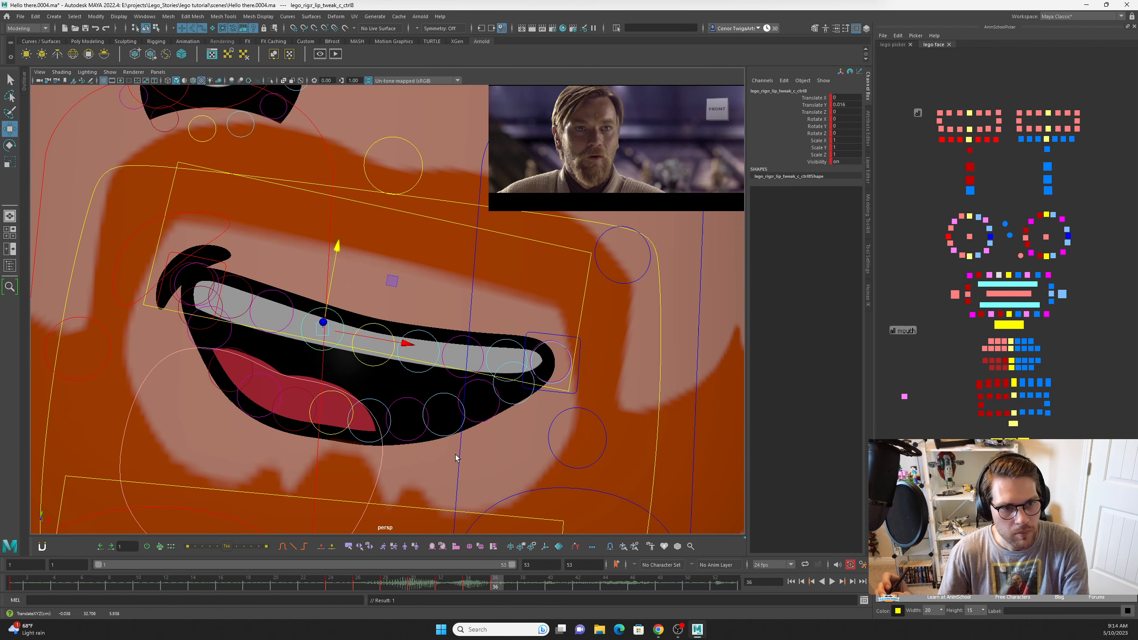
pyautogui.click(410, 439)
pyautogui.moveTo(402, 332); pyautogui.dragTo(402, 334)
pyautogui.click(268, 415)
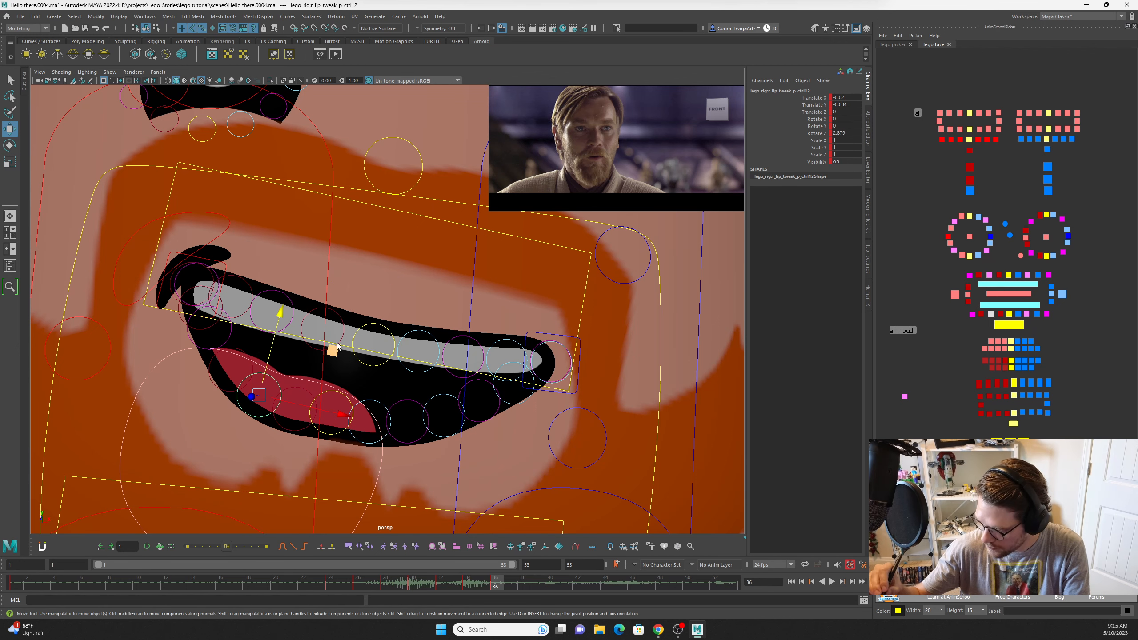
pyautogui.moveTo(334, 351); pyautogui.dragTo(324, 343)
pyautogui.click(521, 401)
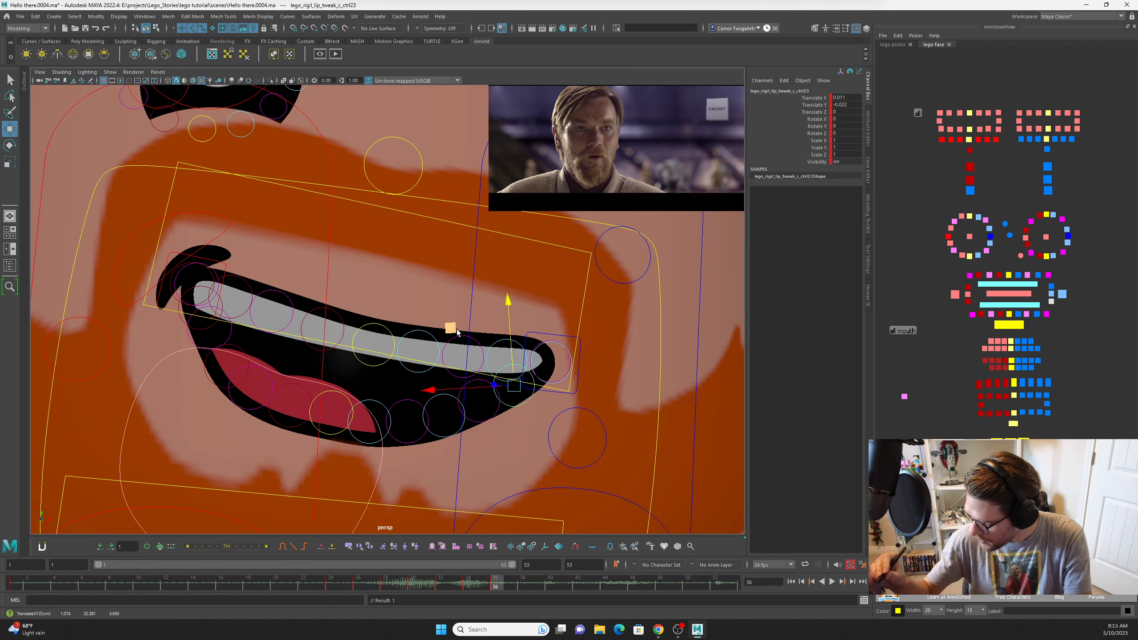
pyautogui.moveTo(449, 326); pyautogui.dragTo(457, 325)
# Narrow the upper teeth with the top teeth control and reposition them within the mouth opening.
pyautogui.click(1007, 284)
pyautogui.moveTo(378, 267); pyautogui.dragTo(376, 275)
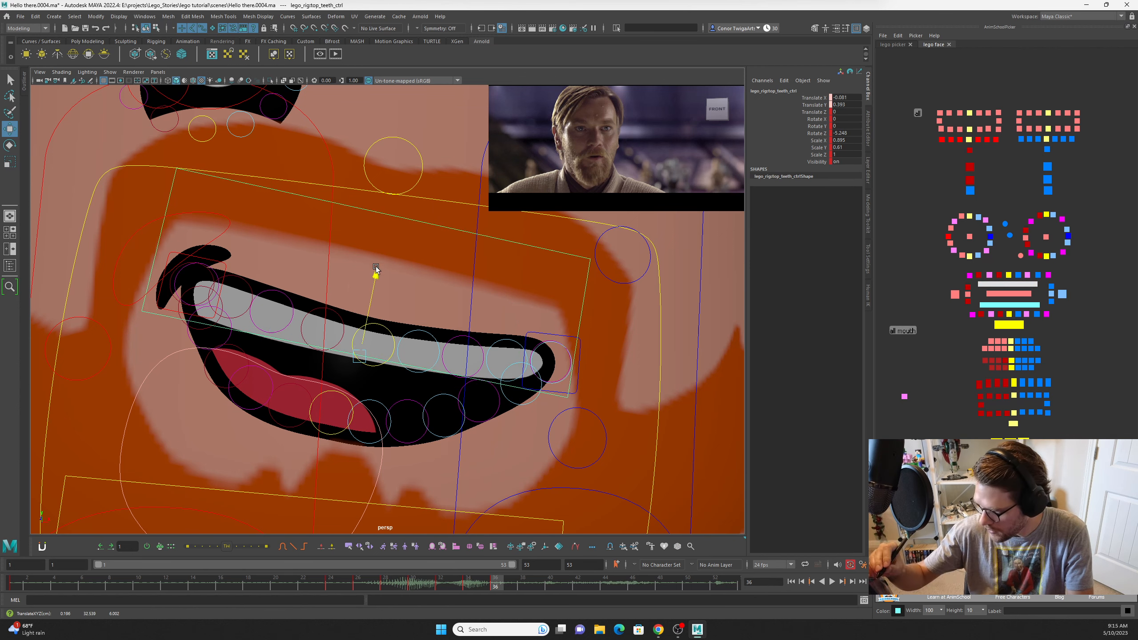
pyautogui.press('e')
pyautogui.press('r')
pyautogui.moveTo(442, 373); pyautogui.dragTo(435, 371)
pyautogui.press('w')
pyautogui.moveTo(377, 274); pyautogui.dragTo(416, 289)
pyautogui.press('e')
pyautogui.press('w')
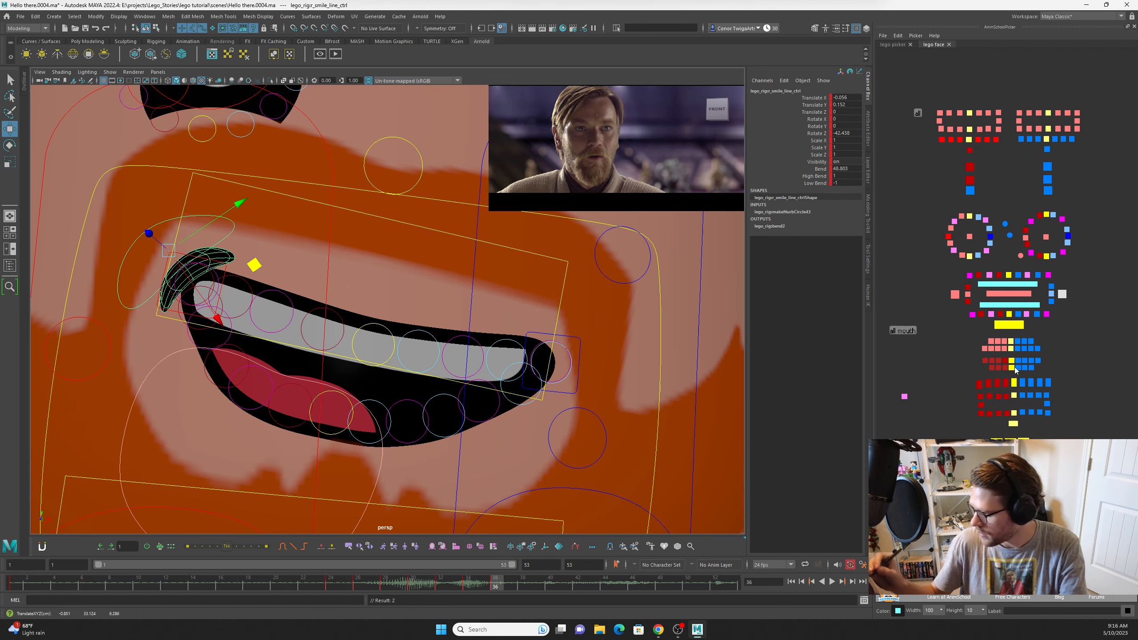
# Reduce the mouth control's Line Thickness slightly to thin the mouth outline.
pyautogui.click(659, 353)
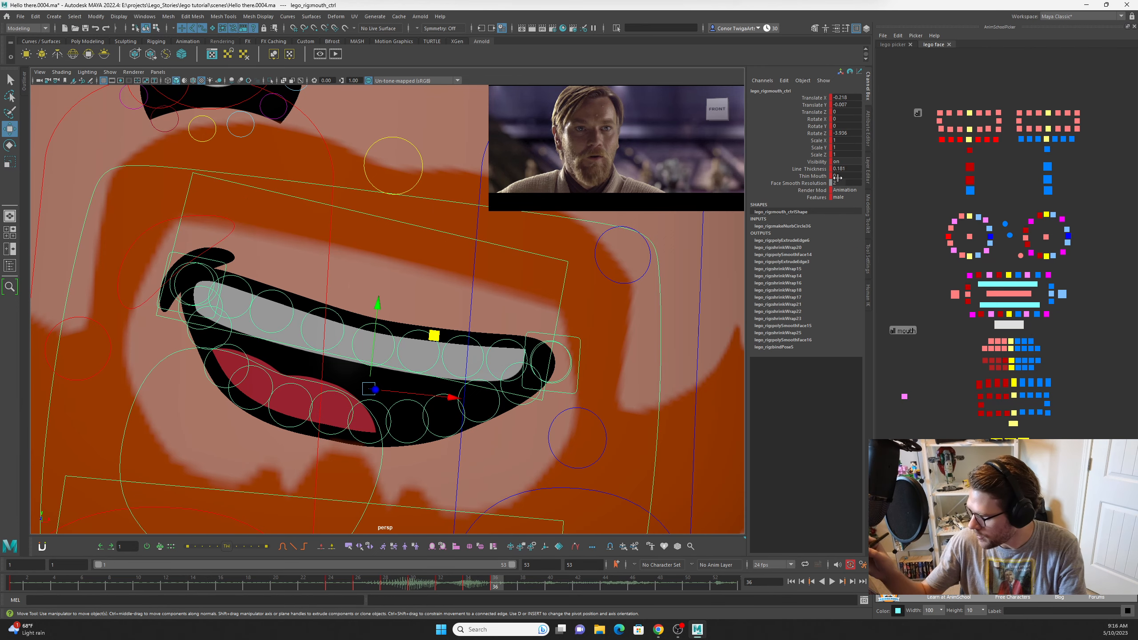
pyautogui.click(809, 169)
pyautogui.hotkey('ctrl', 'z')
pyautogui.click(850, 72)
pyautogui.moveTo(667, 308); pyautogui.dragTo(663, 321, button='middle')
# Move the upper lip tweak control near the left corner to about -0.046 X, -0.007 Y.
pyautogui.click(508, 339)
pyautogui.press('w')
pyautogui.moveTo(454, 291); pyautogui.dragTo(463, 294)
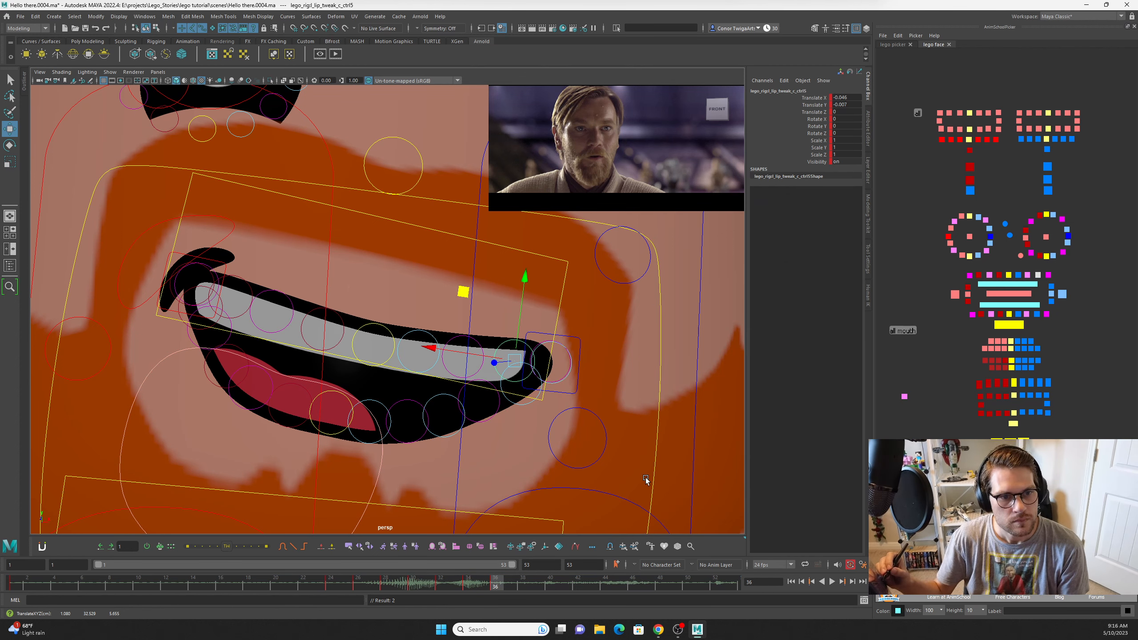
# Shift the whole upper lip slightly toward the character's left and nudge the lower lip sideways.
pyautogui.click(224, 366)
pyautogui.click(393, 353)
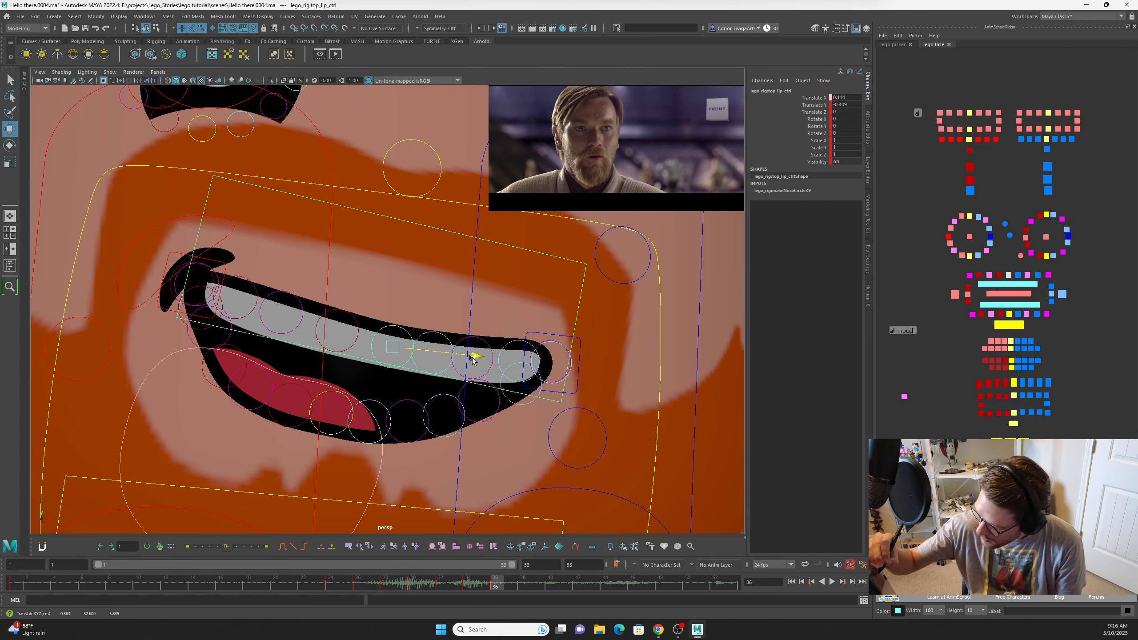
pyautogui.moveTo(462, 354); pyautogui.dragTo(466, 354)
pyautogui.click(351, 404)
pyautogui.moveTo(412, 415); pyautogui.dragTo(411, 415)
# Raise the tweak controls at both lip corners, bringing the right one to about 0.01 in Y.
pyautogui.click(555, 344)
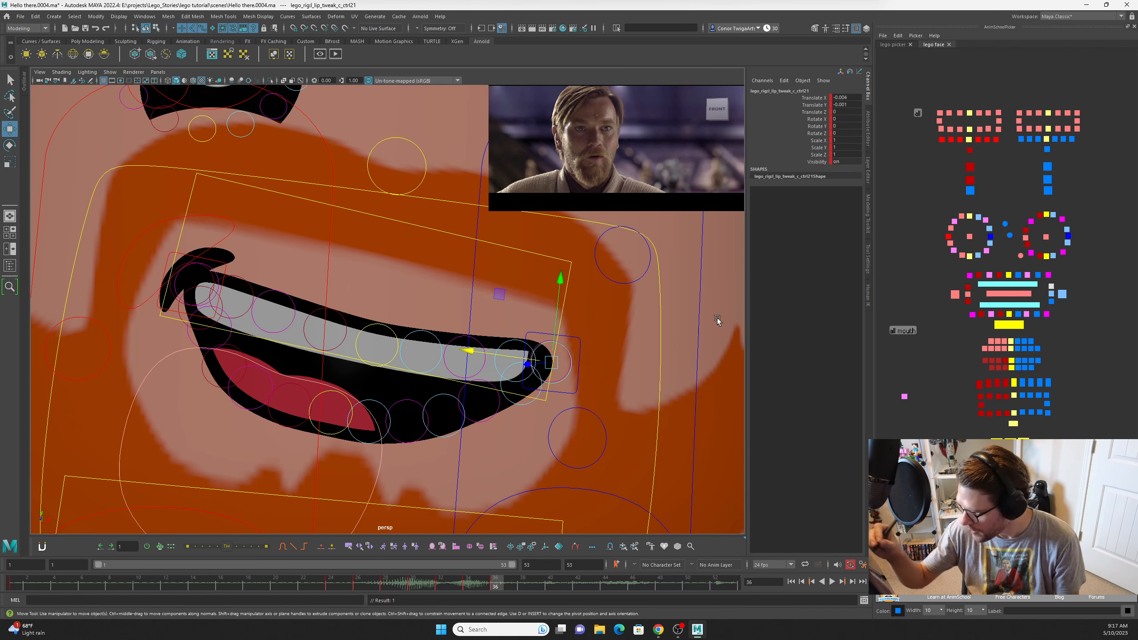
pyautogui.moveTo(560, 280); pyautogui.dragTo(561, 272)
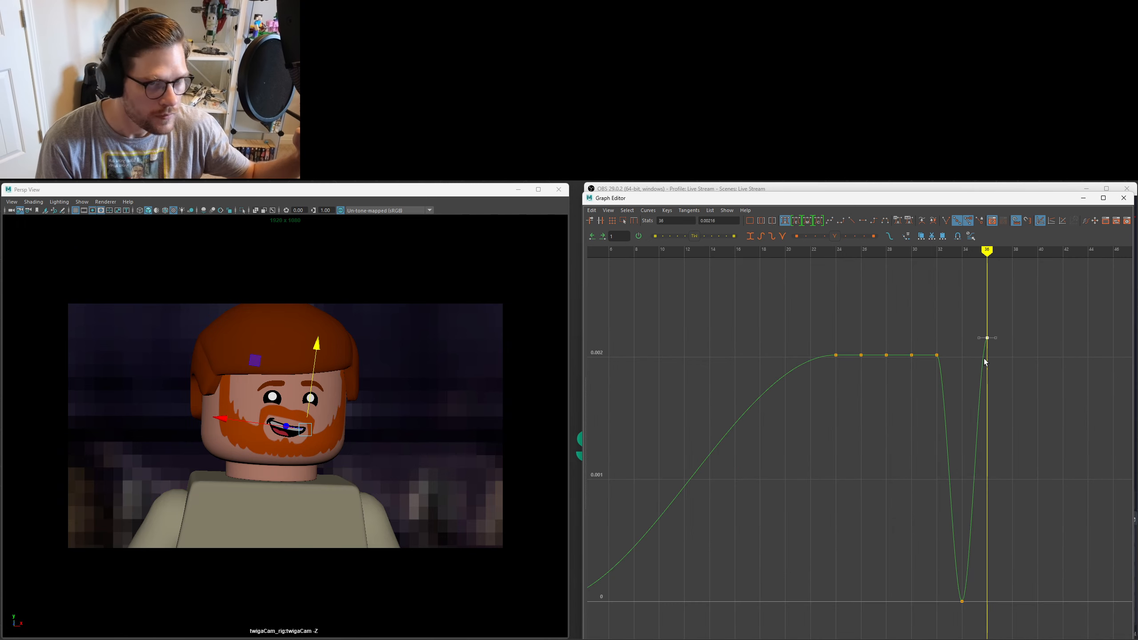
pyautogui.moveTo(985, 360); pyautogui.dragTo(985, 286, button='middle')
pyautogui.keyDown('alt'); pyautogui.keyDown('shift'); pyautogui.moveTo(984, 286); pyautogui.dragTo(986, 349, button='right'); pyautogui.keyUp('shift'); pyautogui.keyUp('alt')
pyautogui.moveTo(986, 349); pyautogui.dragTo(986, 329, button='middle')
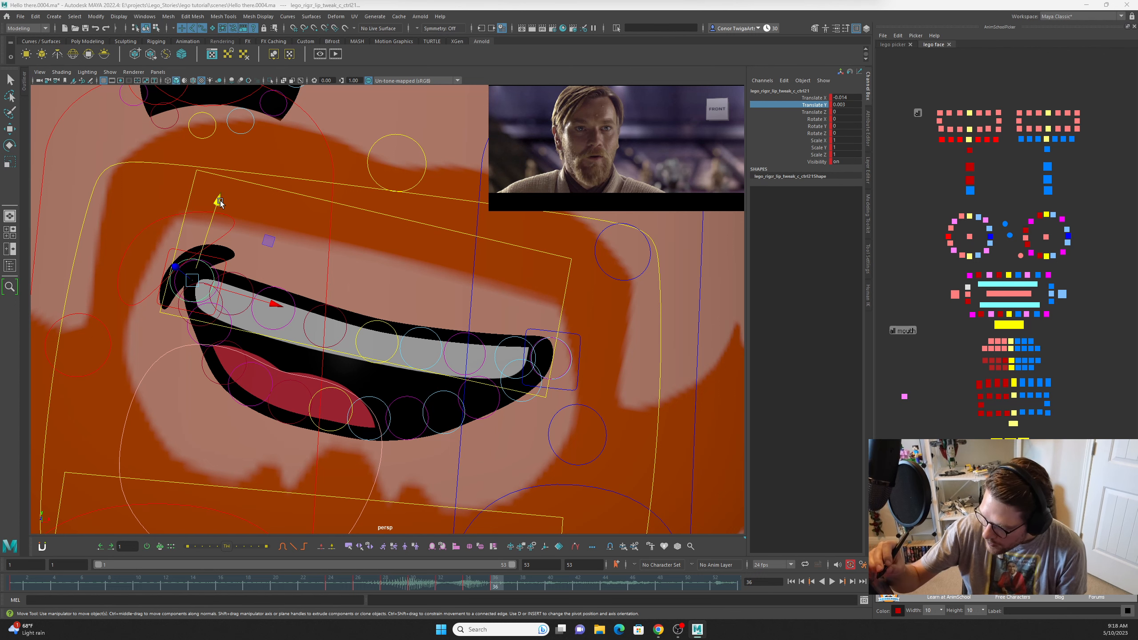
pyautogui.moveTo(219, 203); pyautogui.dragTo(218, 202)
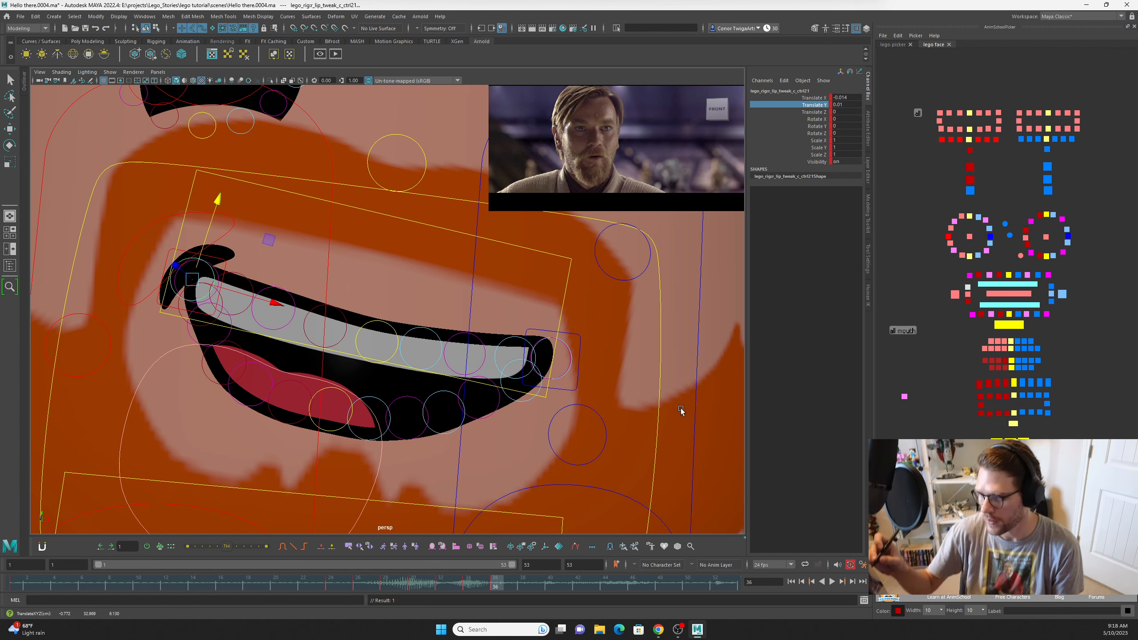
# Raise the right smile line to about 0.205 in Y and rotate it to about -47.8 in Z.
pyautogui.press('w')
pyautogui.click(233, 225)
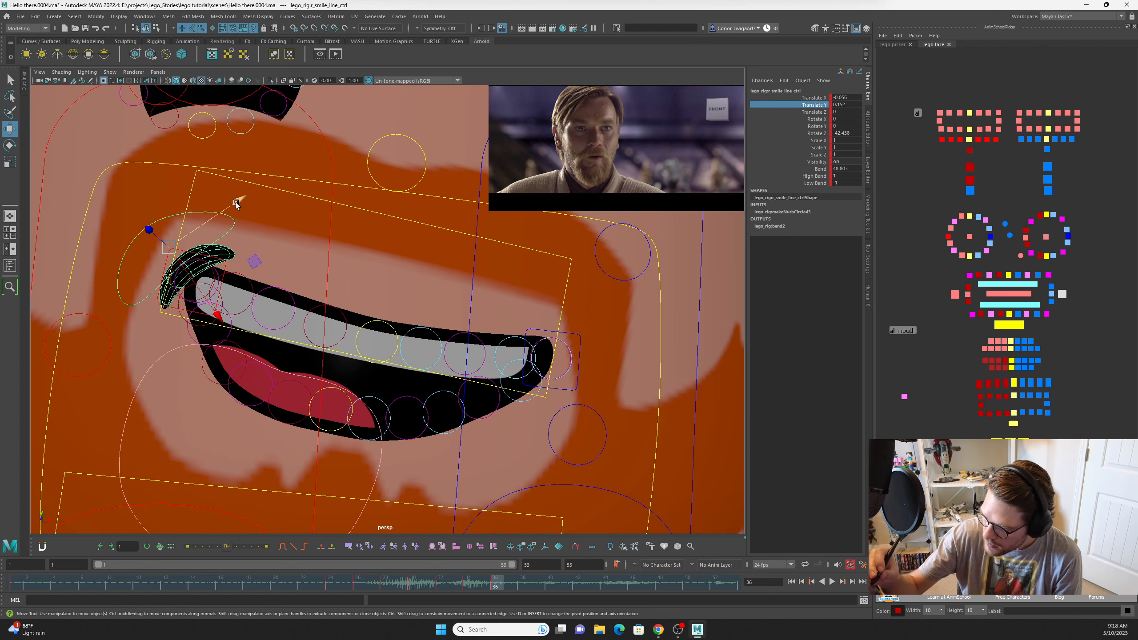
pyautogui.moveTo(237, 204); pyautogui.dragTo(256, 241)
pyautogui.press('e')
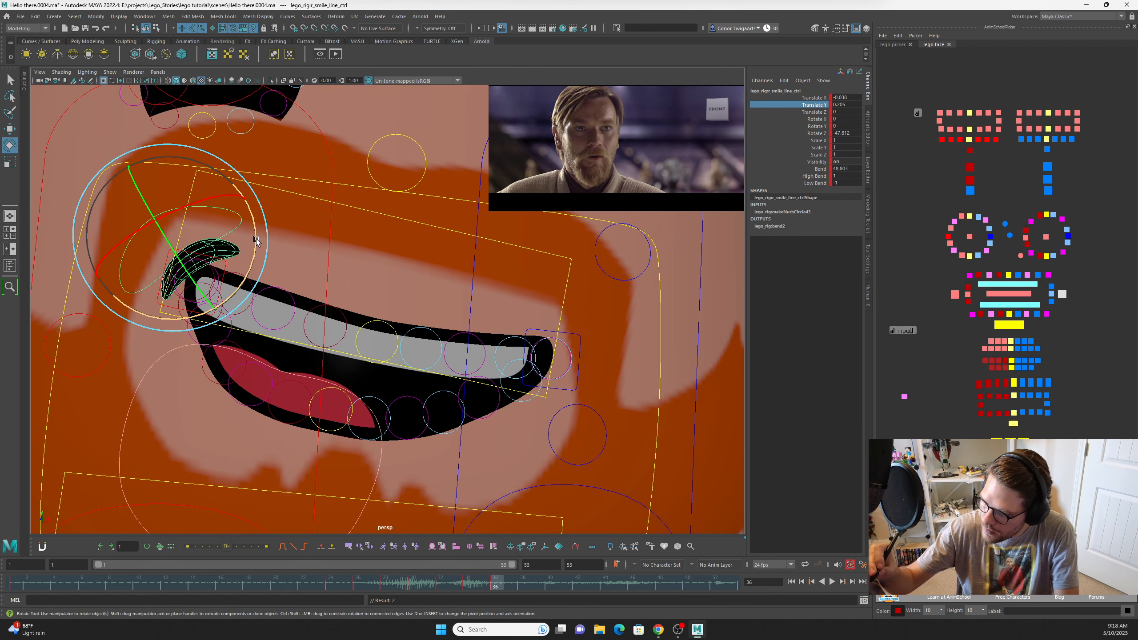
pyautogui.press('w')
pyautogui.click(566, 331)
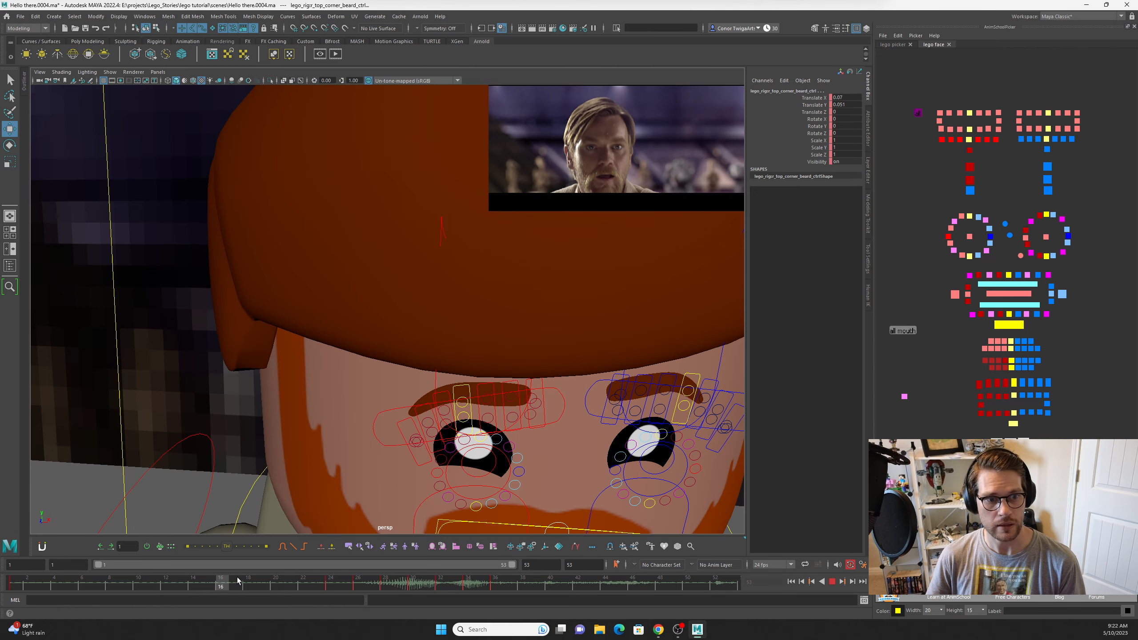
# At frame 24, raise the left lip corner and lift the lower lip control to about 0.82 in Y.
pyautogui.click(247, 578)
pyautogui.click(331, 582)
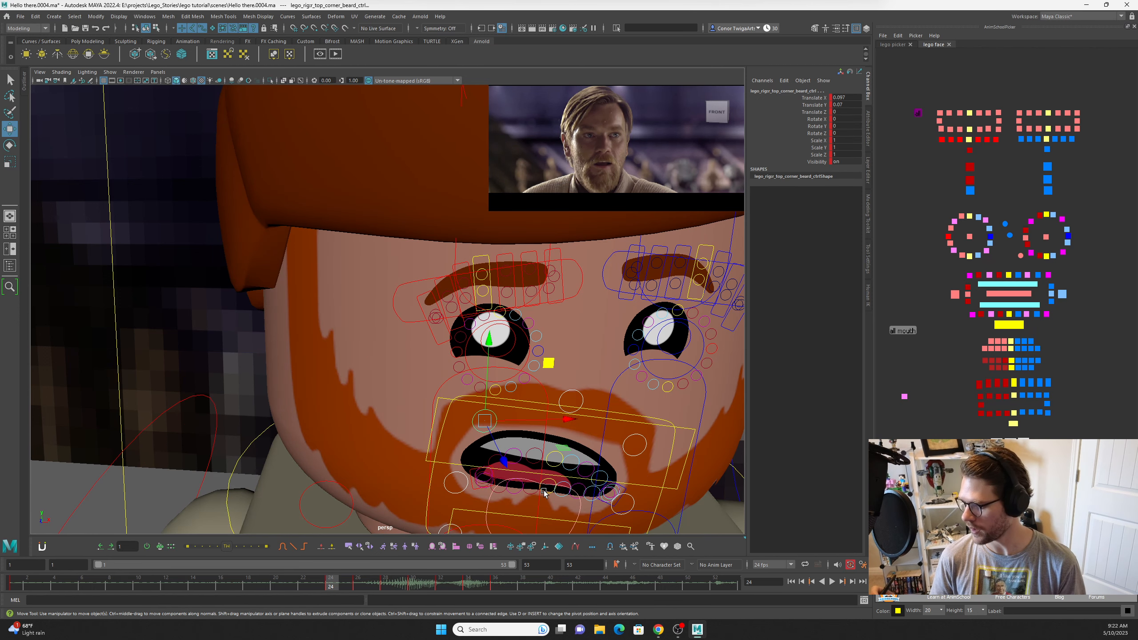
pyautogui.keyDown('alt'); pyautogui.moveTo(667, 451); pyautogui.dragTo(659, 252, button='middle'); pyautogui.keyUp('alt')
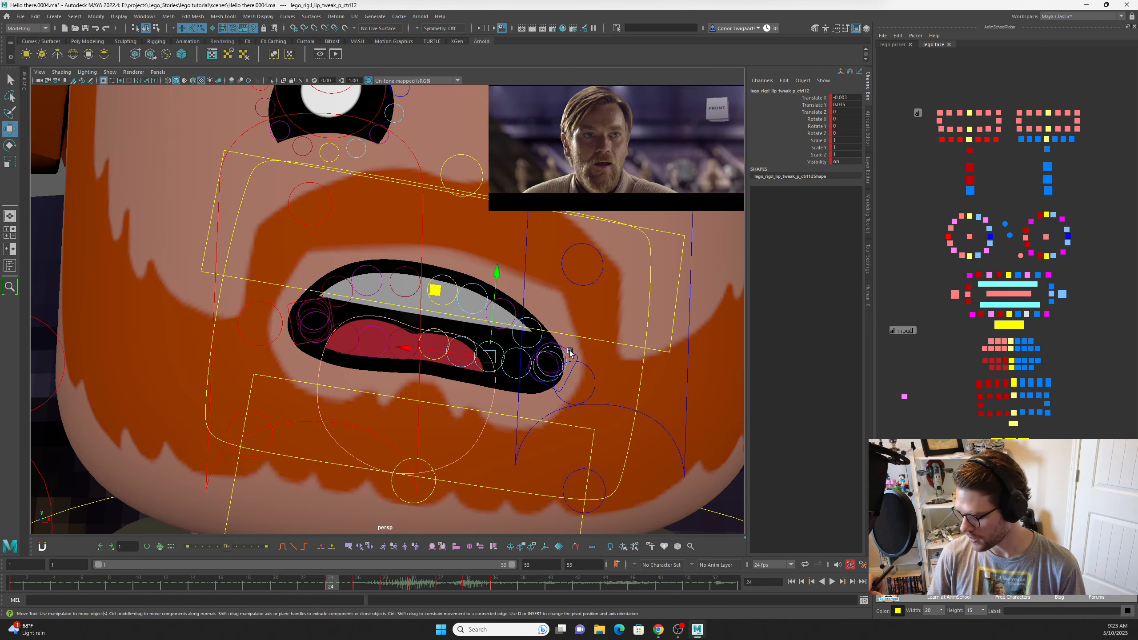
pyautogui.moveTo(571, 354); pyautogui.dragTo(590, 277)
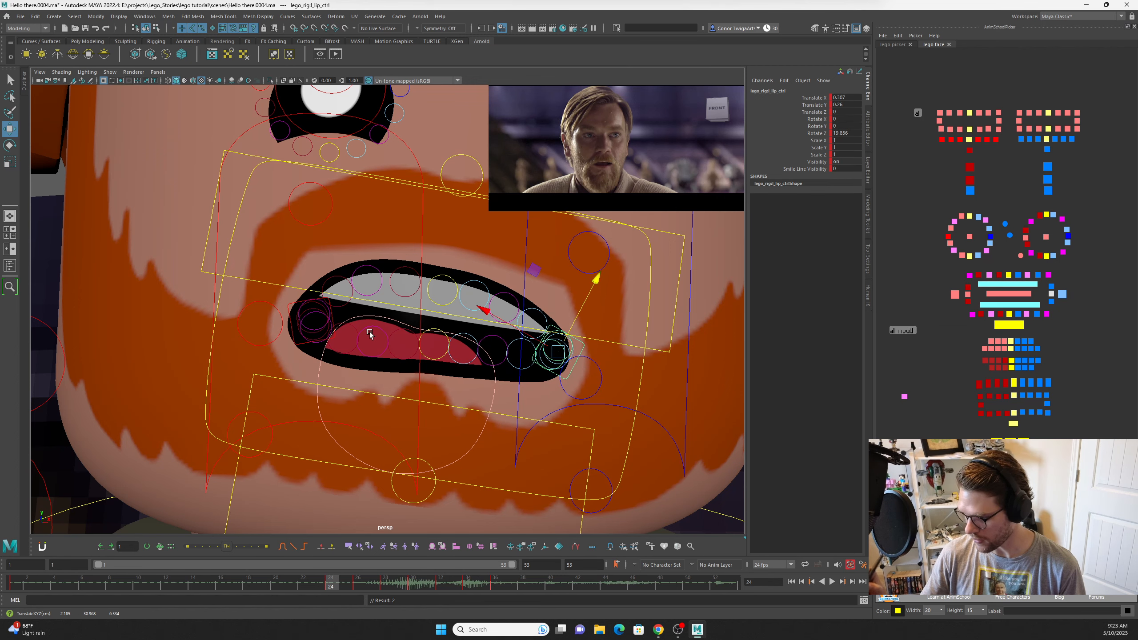
pyautogui.click(424, 332)
pyautogui.moveTo(440, 292); pyautogui.dragTo(443, 266)
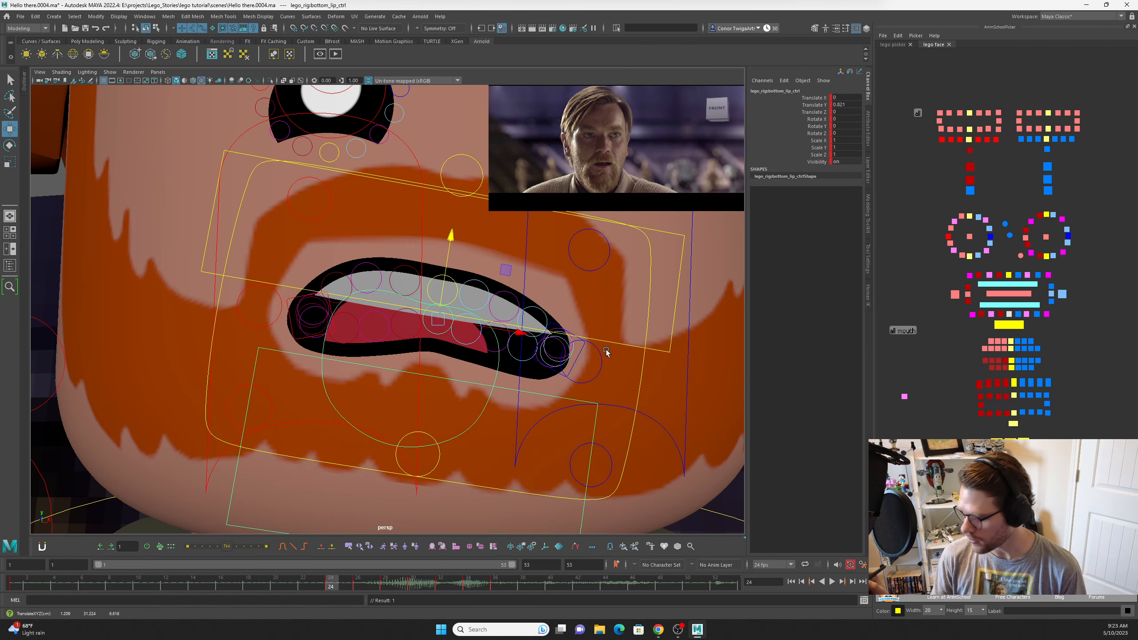
# Reposition both lip corners, placing the left one at about 0.29 X, 0.36 Y and the right one at about 0.33 X.
pyautogui.click(576, 365)
pyautogui.moveTo(581, 293); pyautogui.dragTo(586, 284)
pyautogui.click(336, 330)
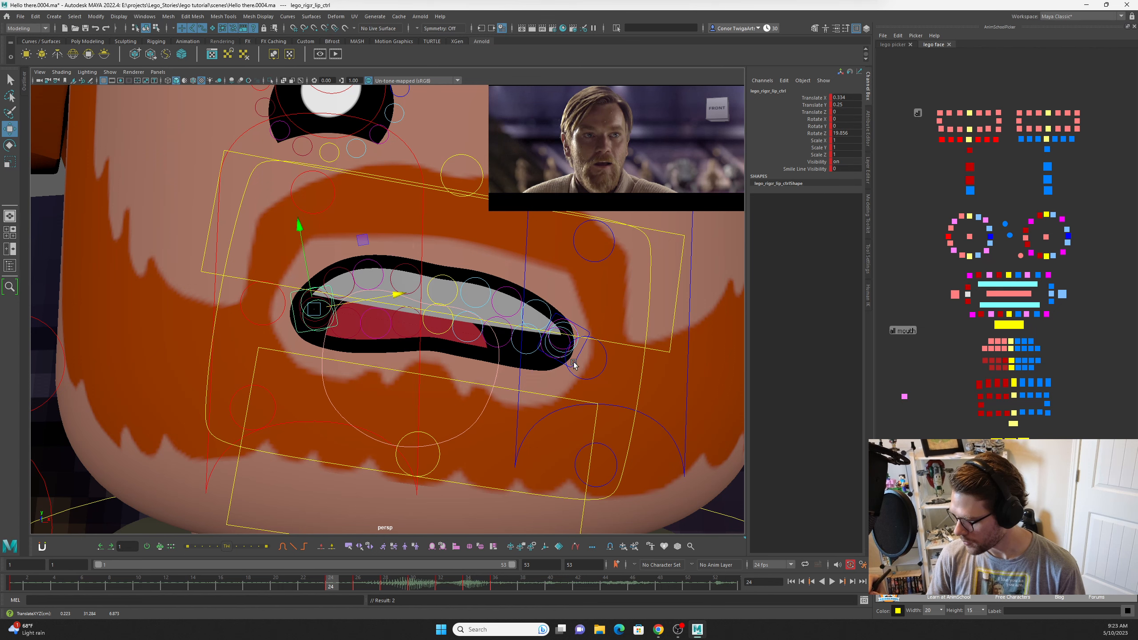
pyautogui.click(574, 364)
pyautogui.moveTo(534, 258); pyautogui.dragTo(531, 254)
# Rotate the primary upper and lower lip tweak controls at both corners to round off the mouth ends.
pyautogui.click(1048, 275)
pyautogui.press('e')
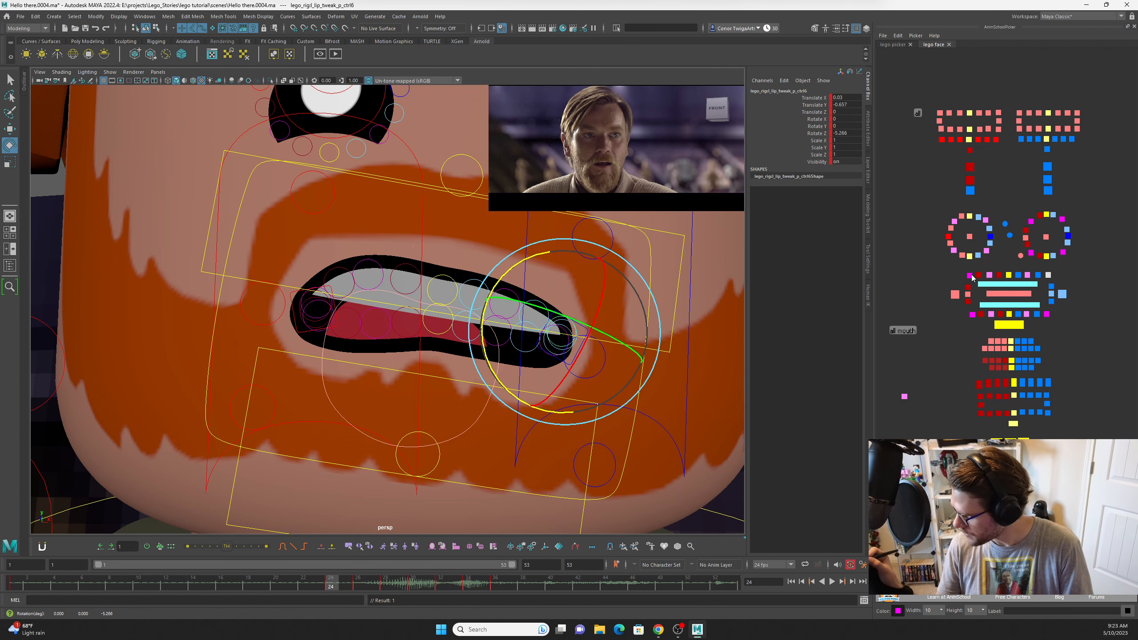
pyautogui.click(970, 274)
pyautogui.moveTo(396, 277); pyautogui.dragTo(397, 279)
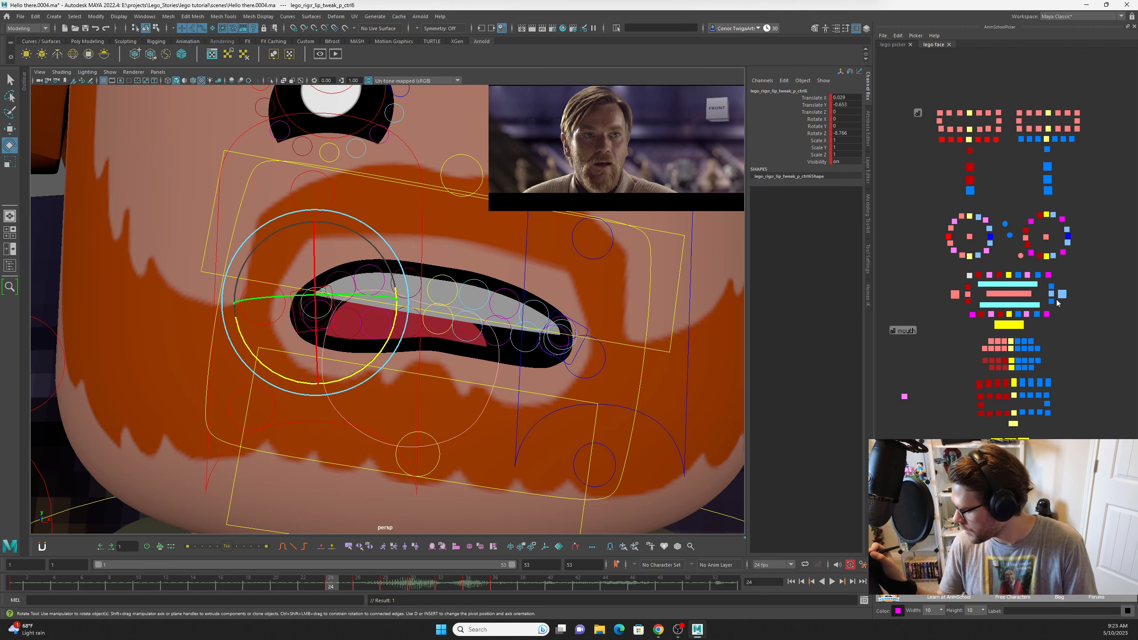
pyautogui.click(1046, 314)
pyautogui.moveTo(622, 394); pyautogui.dragTo(637, 371)
pyautogui.click(973, 314)
pyautogui.moveTo(395, 294); pyautogui.dragTo(398, 323)
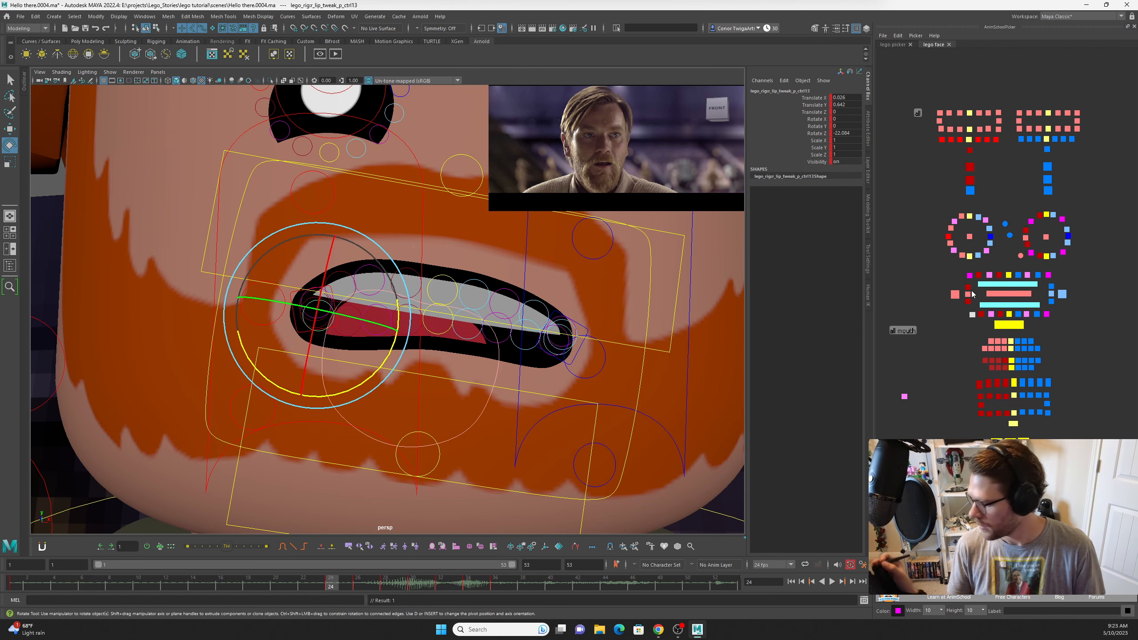
# Lower the tongue in the mouth and raise the upper teeth to about 0.34 in Y.
pyautogui.click(1014, 294)
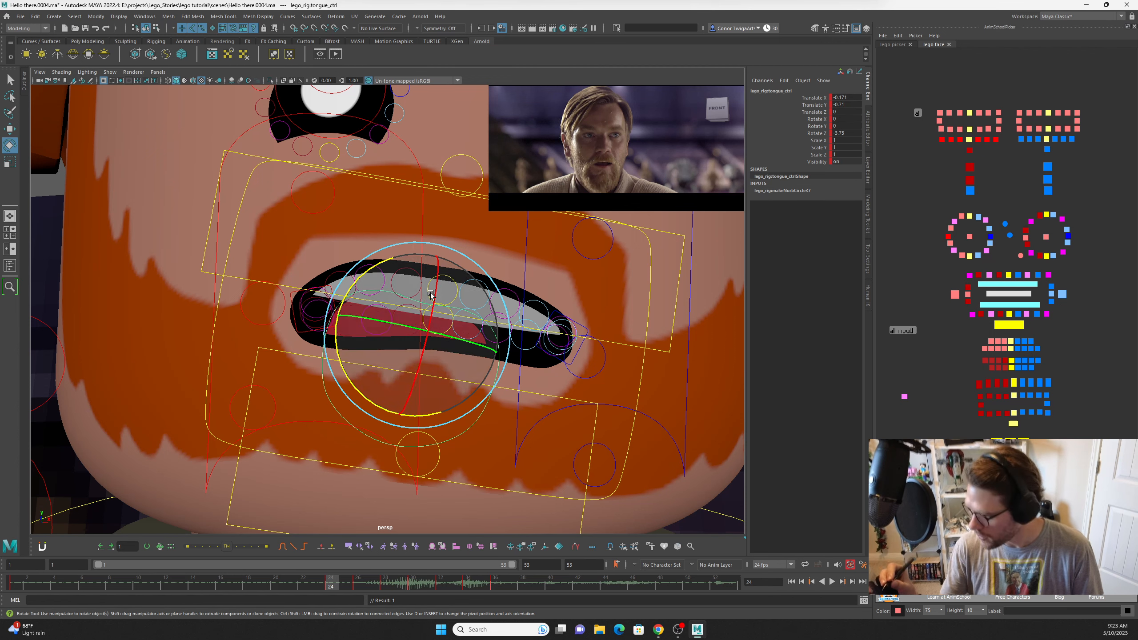
pyautogui.press('w')
pyautogui.moveTo(432, 257); pyautogui.dragTo(455, 222)
pyautogui.click(1029, 284)
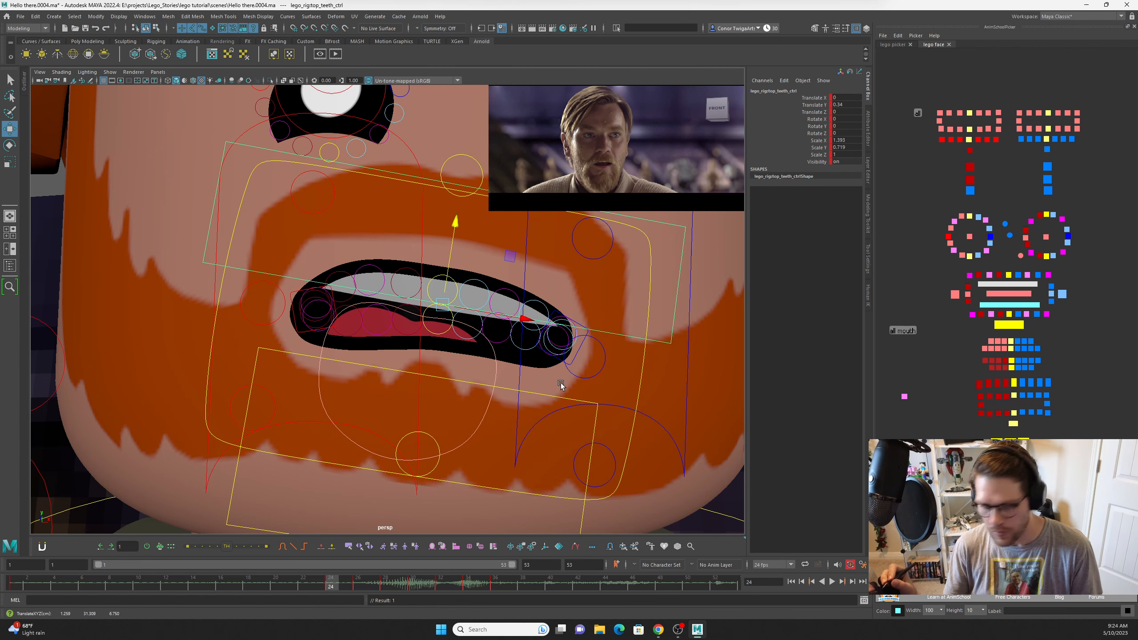
# Rotate and raise the left lip corner control slightly and set a key at frame 24.
pyautogui.click(580, 348)
pyautogui.press('e')
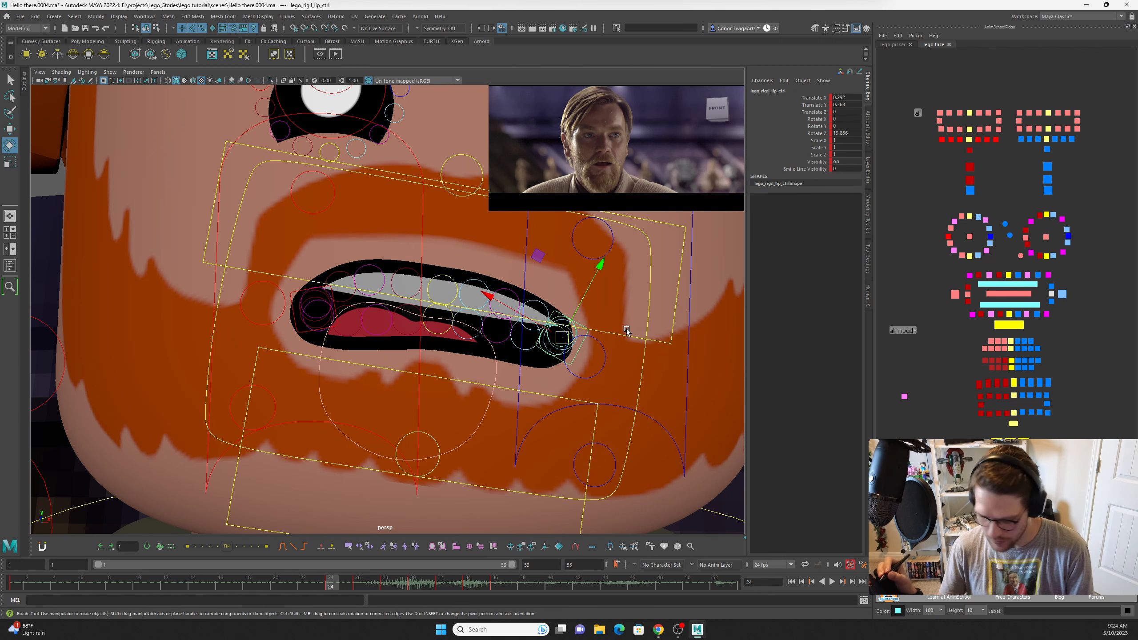
pyautogui.moveTo(627, 330); pyautogui.dragTo(625, 319)
pyautogui.press('w')
pyautogui.moveTo(597, 264); pyautogui.dragTo(599, 252)
pyautogui.press('s')
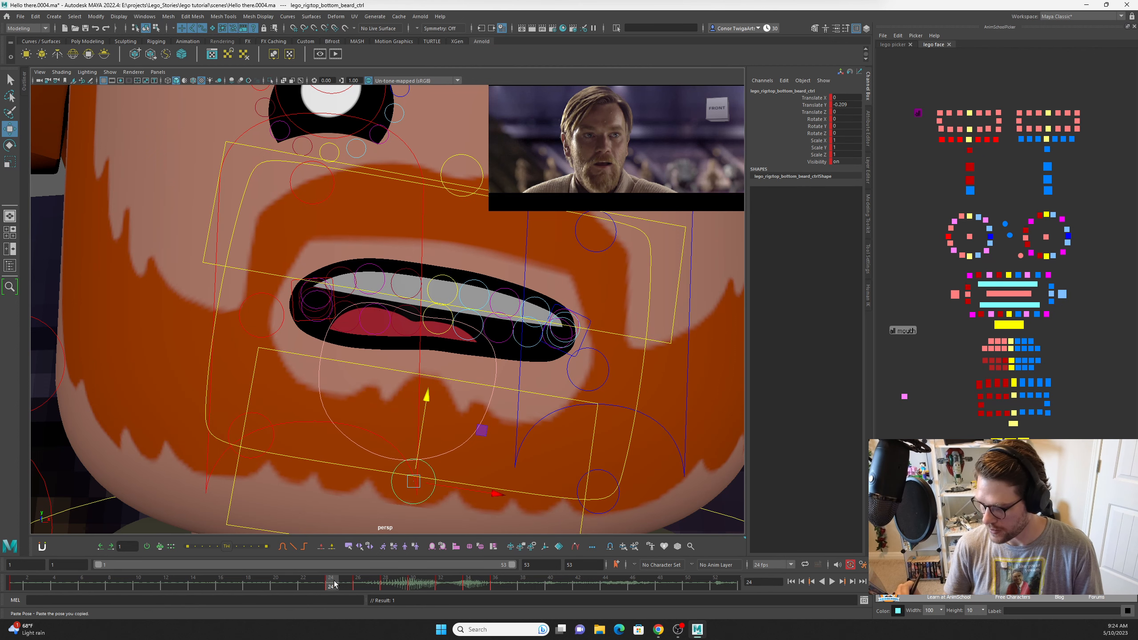
# At frame 1, raise the left lip corner to about 0.21 X, 0.44 Y and adjust its rotation.
pyautogui.click(12, 585)
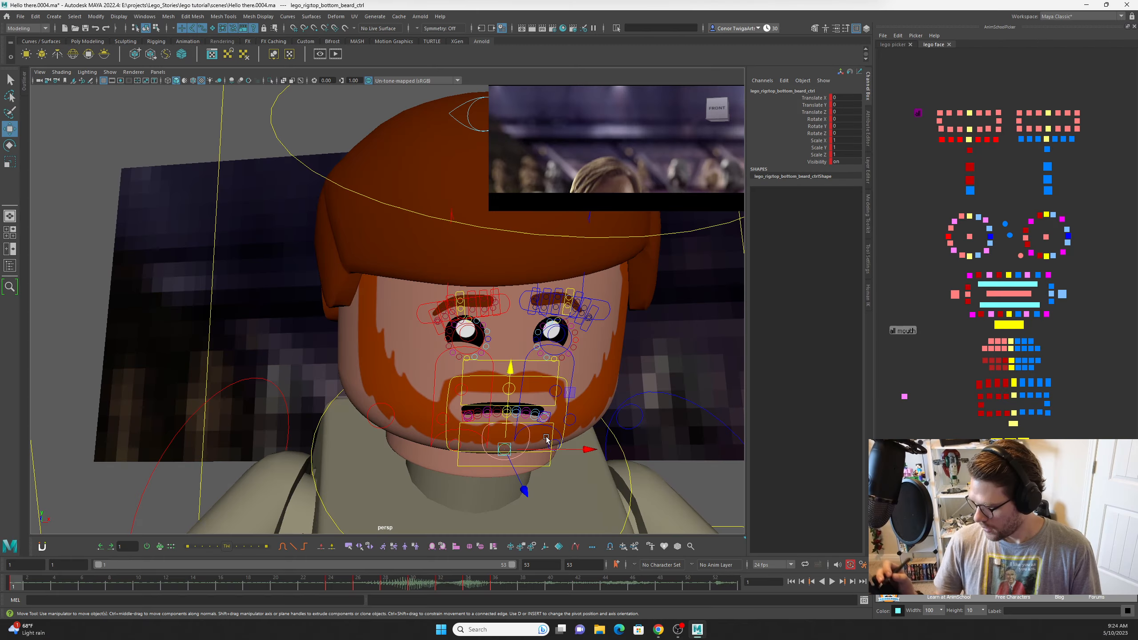
pyautogui.scroll(5, 554, 448)
pyautogui.keyDown('alt'); pyautogui.moveTo(569, 384); pyautogui.dragTo(615, 325, button='right'); pyautogui.keyUp('alt')
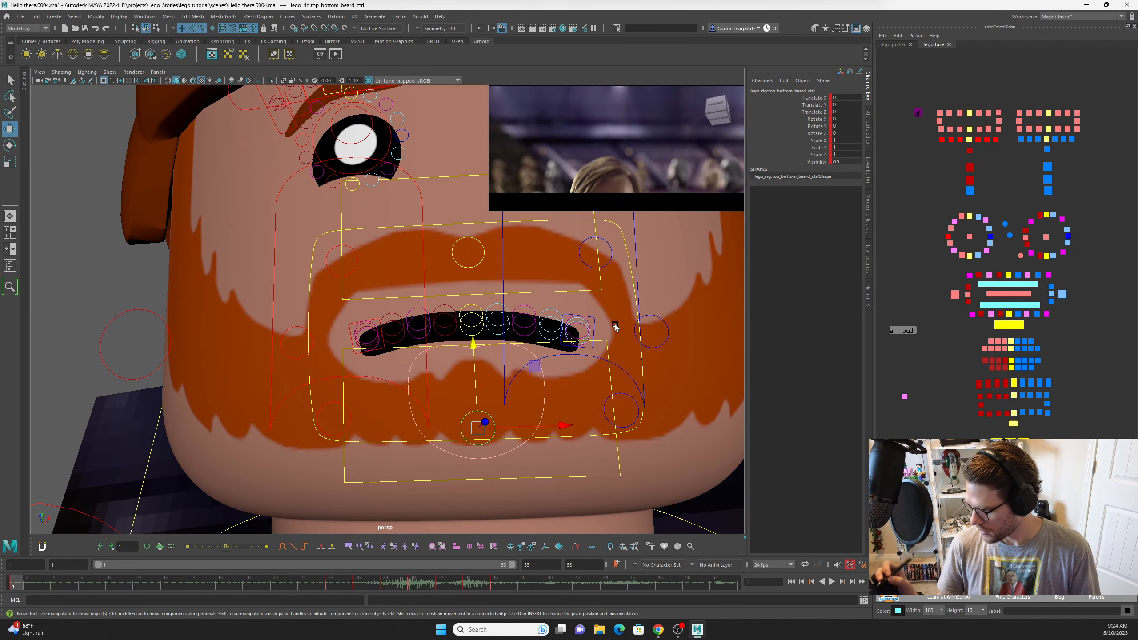
pyautogui.moveTo(593, 309); pyautogui.dragTo(621, 318)
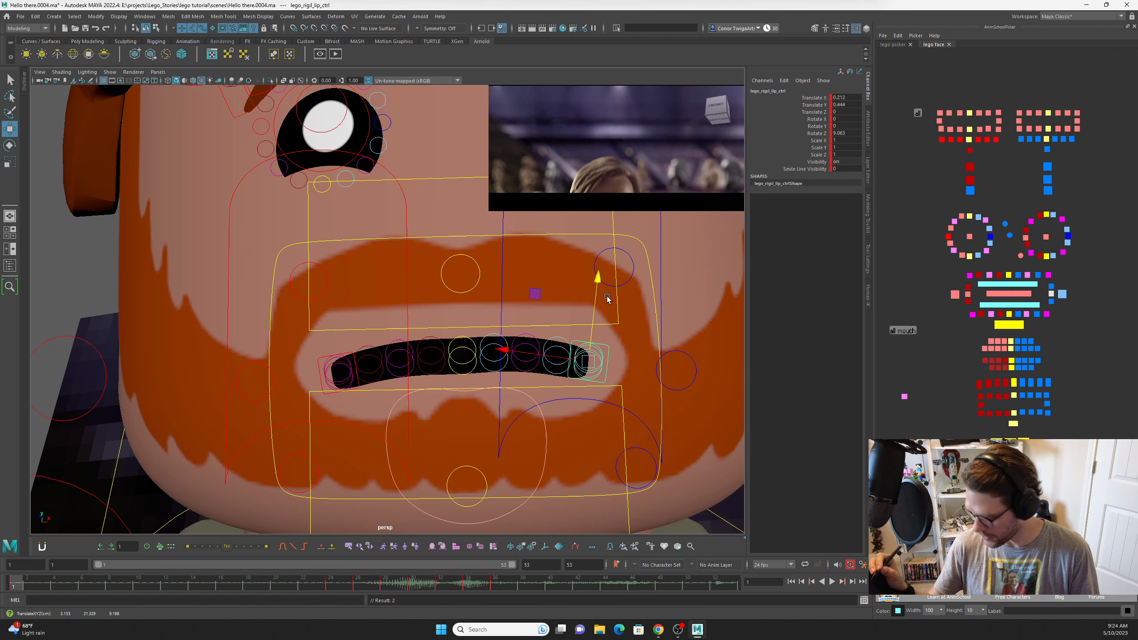
pyautogui.press('e')
pyautogui.press('w')
# Raise the right lip corner to about 0.2 X, 0.47 Y and rotate it to flatten that end of the closed mouth.
pyautogui.click(331, 356)
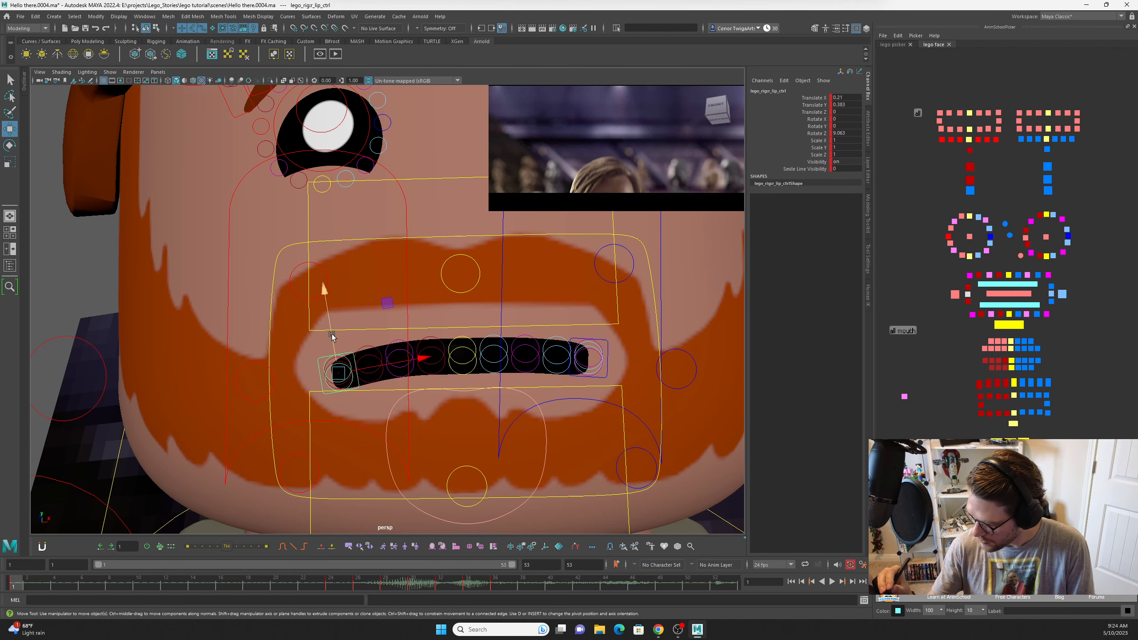
pyautogui.moveTo(331, 334); pyautogui.dragTo(330, 330)
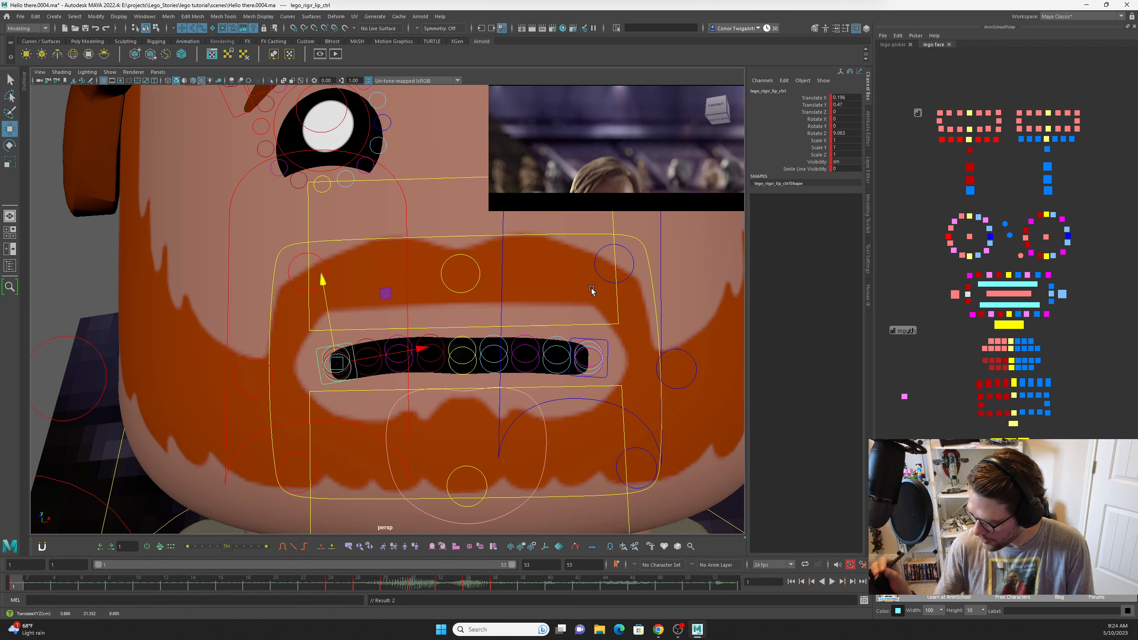
pyautogui.press('e')
pyautogui.moveTo(405, 322); pyautogui.dragTo(405, 332)
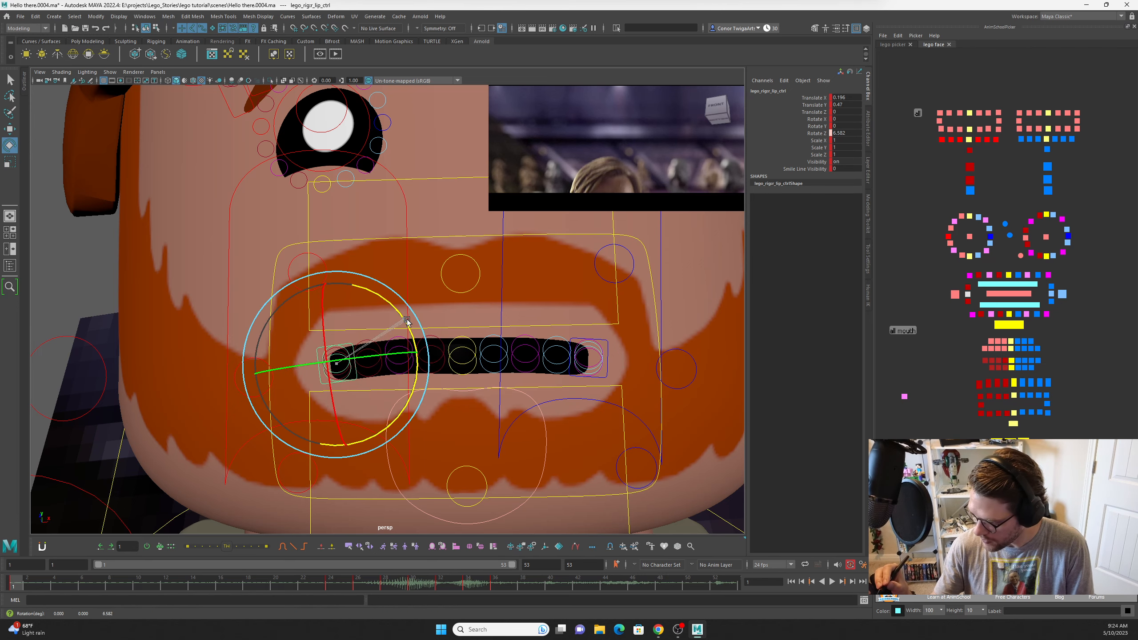
pyautogui.scroll(-3, 406, 332)
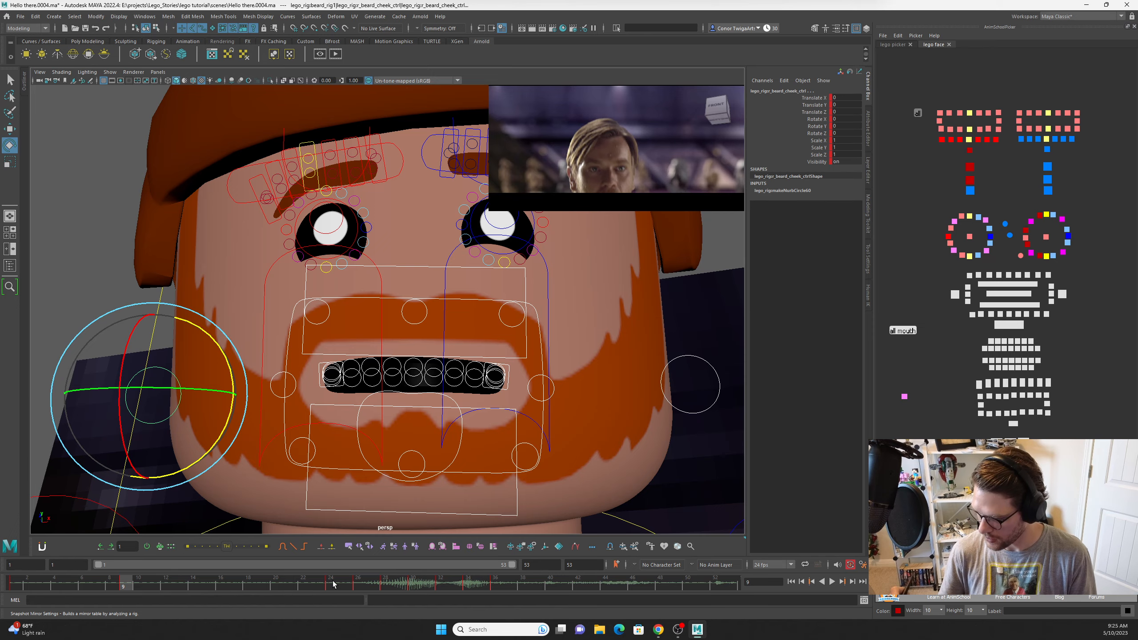
pyautogui.click(341, 584)
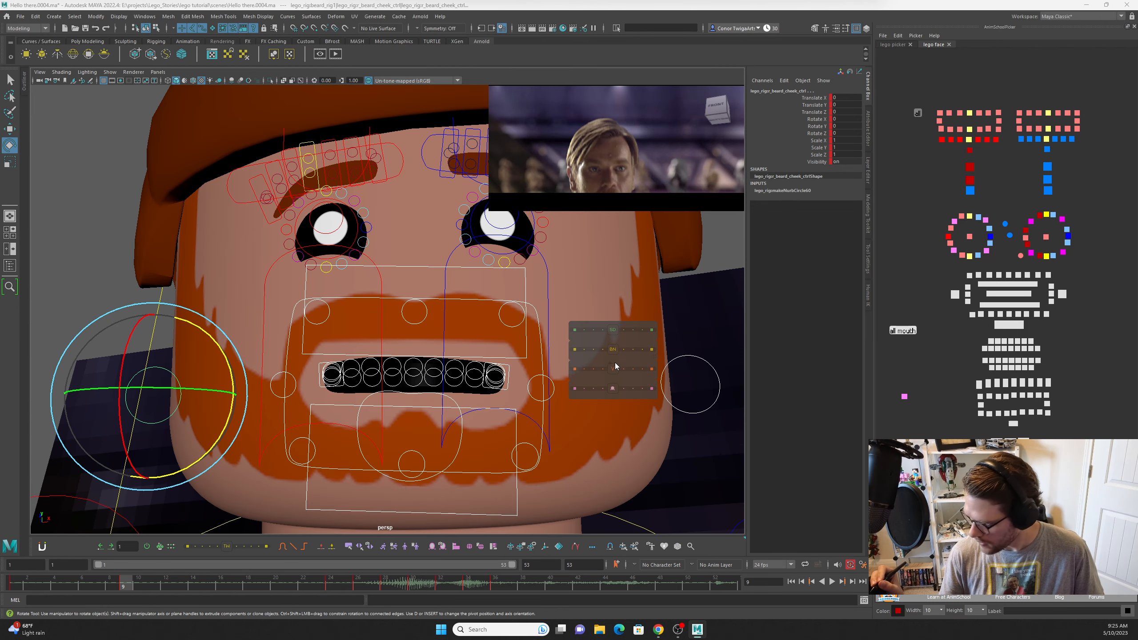
# Blend all the mouth controls at frame 9 strongly toward the following key with the tween slider and play back the result.
pyautogui.moveTo(612, 349); pyautogui.dragTo(645, 351)
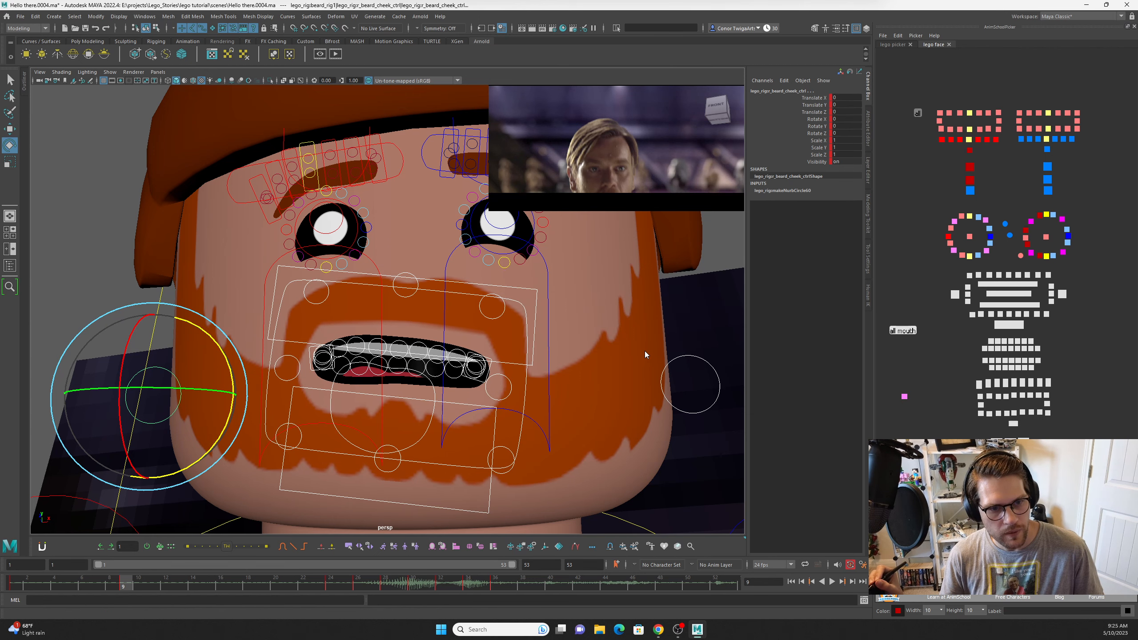
pyautogui.hotkey('alt', 'v')
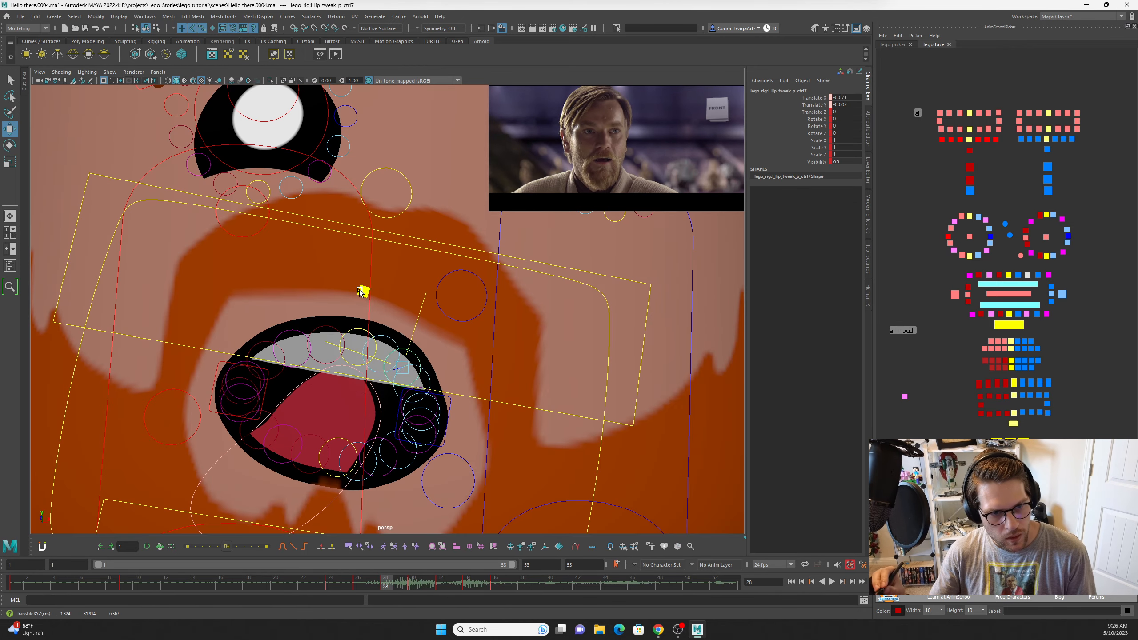
# At frame 28, nudge the lip tweak control by the character's left mouth corner, select its neighbour and play back the mouth motion.
pyautogui.moveTo(363, 290); pyautogui.dragTo(366, 293)
pyautogui.click(431, 383)
pyautogui.click(443, 413)
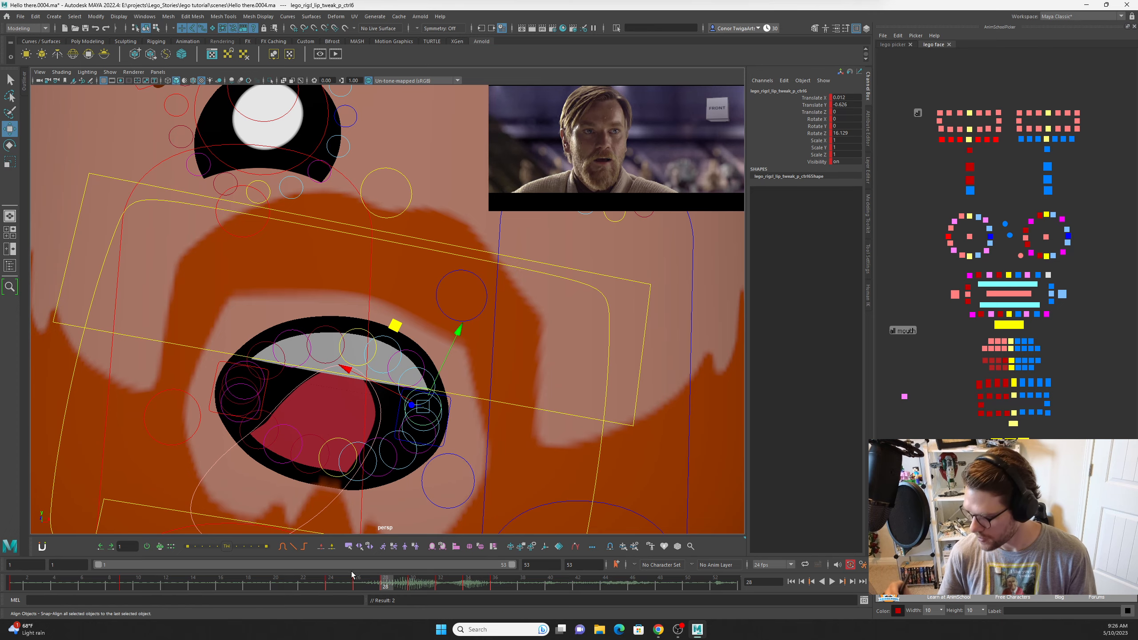
pyautogui.hotkey('alt', 'v')
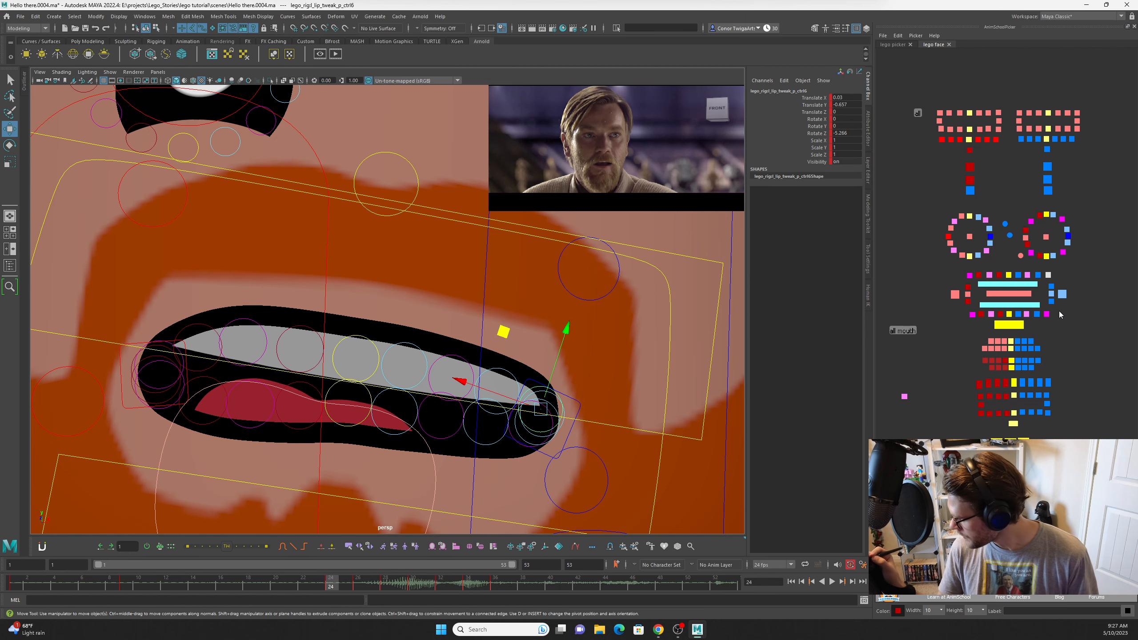
# Select the lip tweak control at the character's left mouth corner at frame 24 and review the animation through the shot camera.
pyautogui.click(537, 419)
pyautogui.click(556, 407)
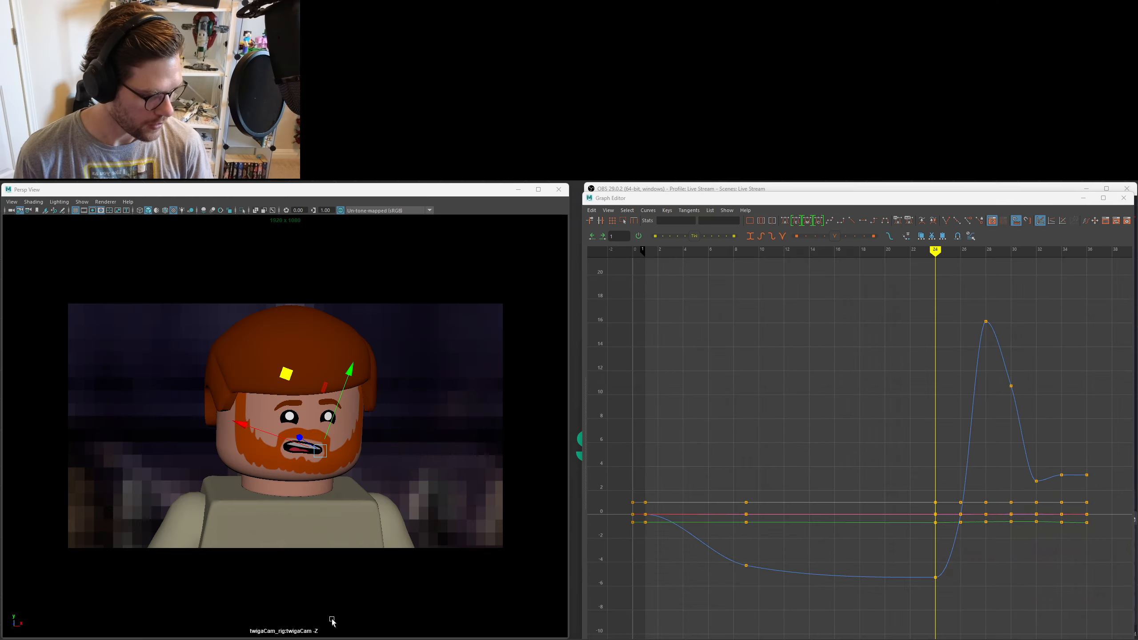
pyautogui.hotkey('alt', 'v')
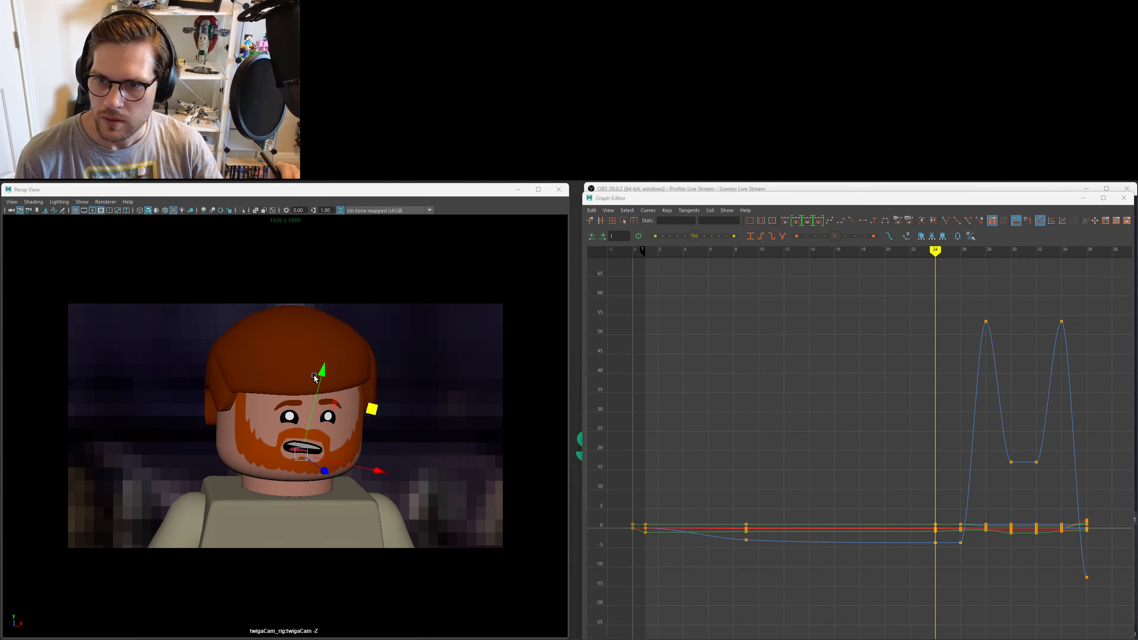
# Shift the tongue control slightly sideways at frame 24 and rotate it to fit the open mouth.
pyautogui.moveTo(379, 470); pyautogui.dragTo(377, 470)
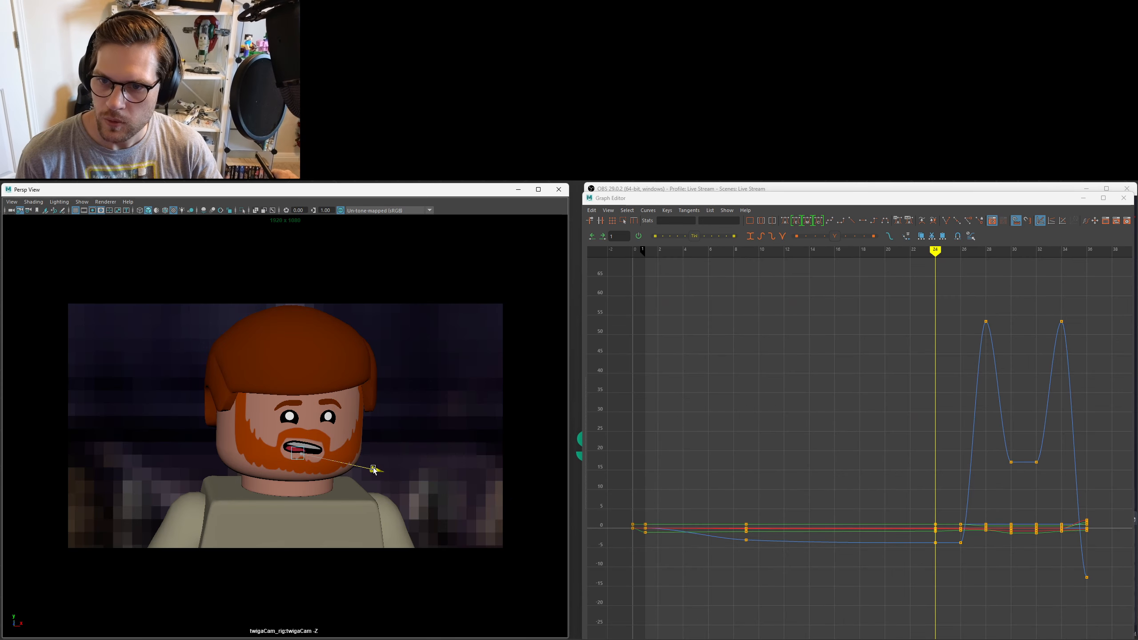
pyautogui.press('e')
pyautogui.moveTo(296, 377); pyautogui.dragTo(318, 373)
pyautogui.press('w')
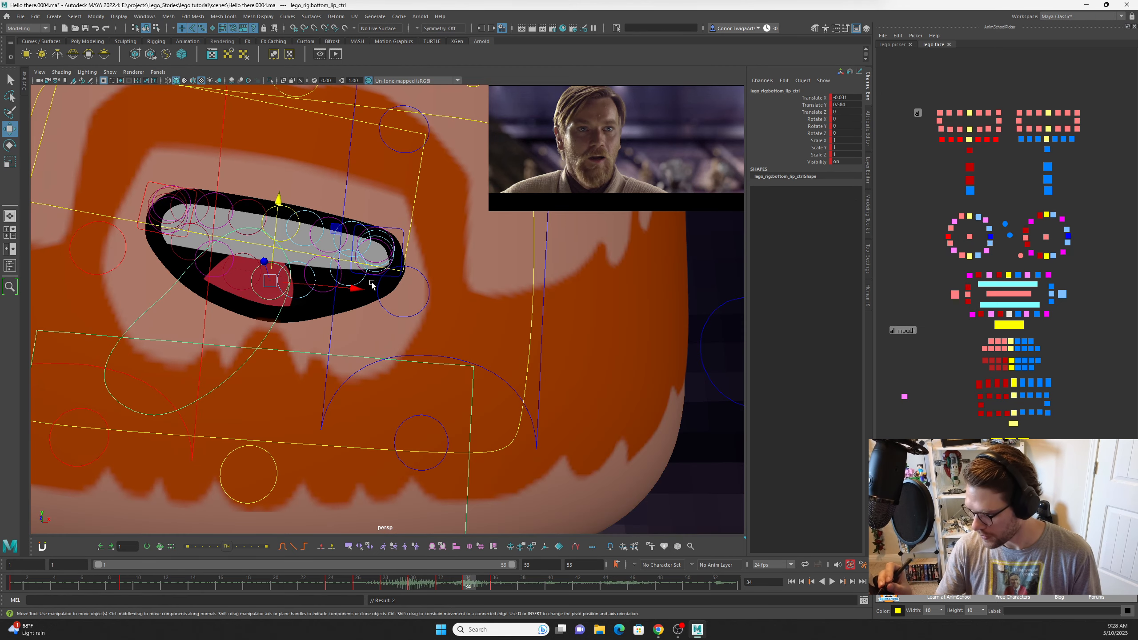
# At frame 34, slide the bottom lip sideways, shift the tongue to about -0.39 X, -0.81 Y and play back the animation.
pyautogui.moveTo(361, 288); pyautogui.dragTo(335, 287)
pyautogui.click(1011, 296)
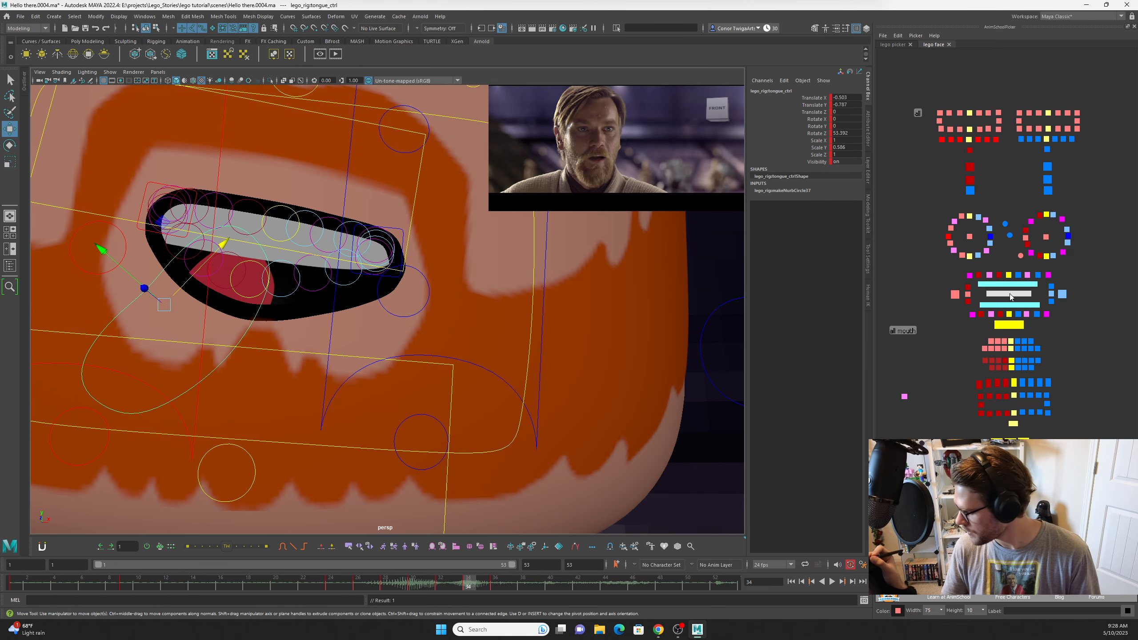
pyautogui.moveTo(145, 291); pyautogui.dragTo(174, 226)
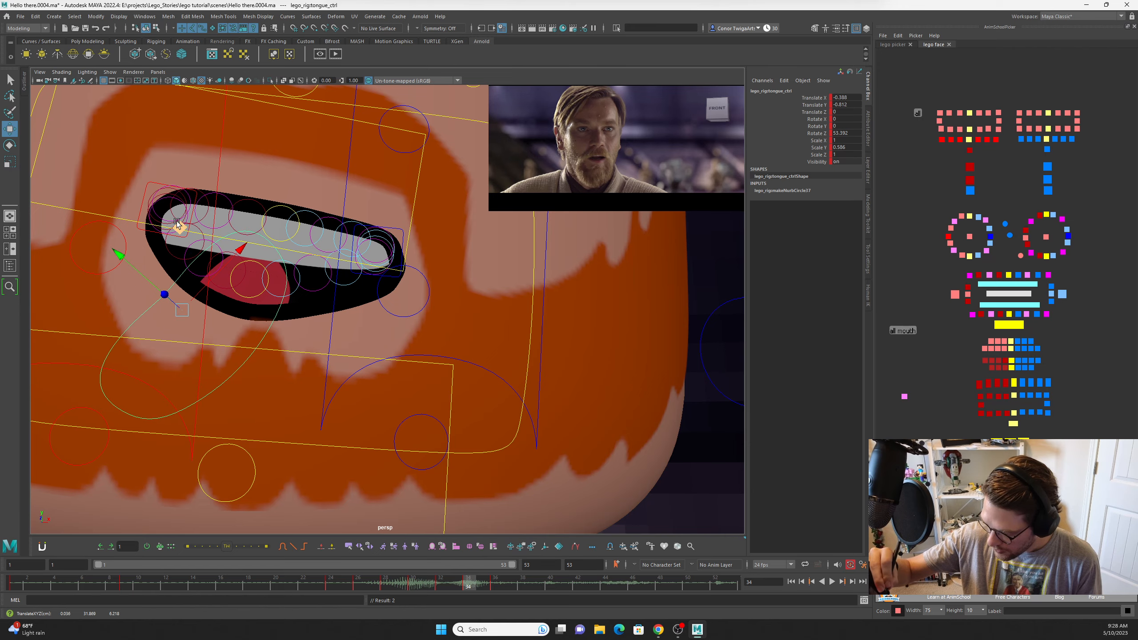
pyautogui.hotkey('alt', 'v')
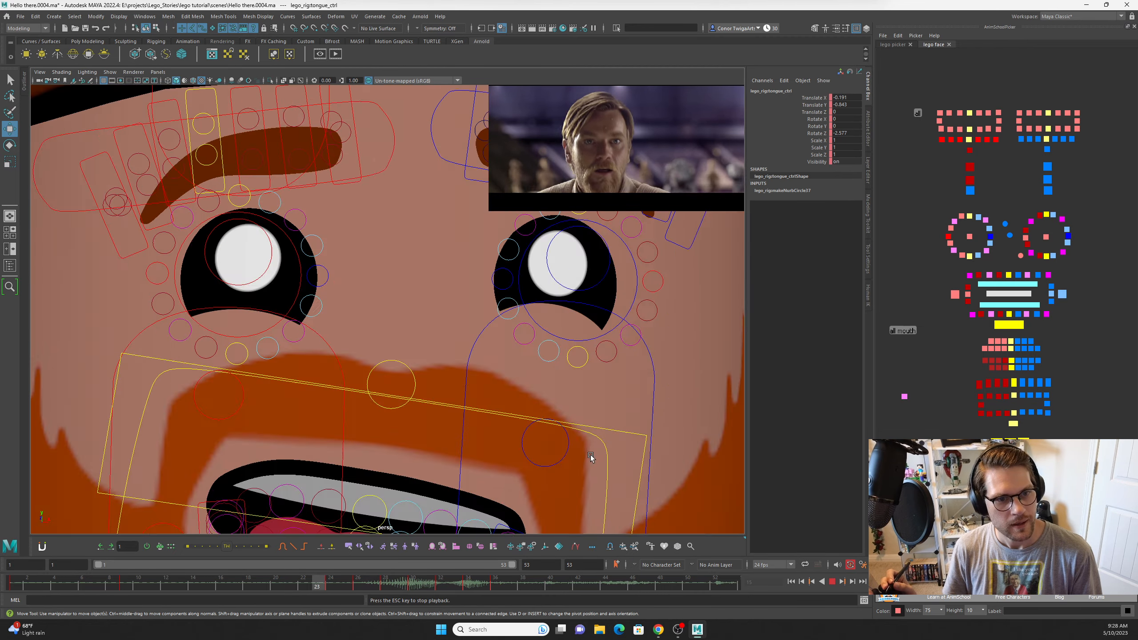
# Stop playback, check the mouth at frame 36 and return to frame 24 with all mouth controls selected.
pyautogui.press('Escape')
pyautogui.click(494, 581)
pyautogui.click(903, 331)
pyautogui.click(331, 582)
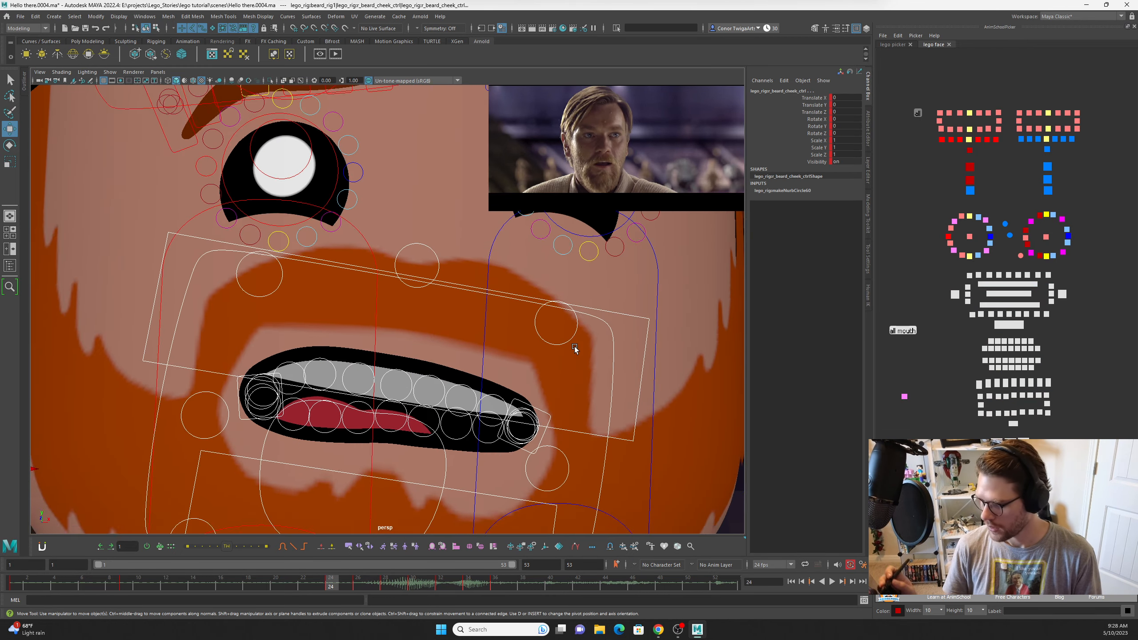
# Select the camera rig's main control and set its Face Cam Vis attribute to On.
pyautogui.keyDown('alt'); pyautogui.moveTo(574, 347); pyautogui.dragTo(527, 419, button='middle'); pyautogui.keyUp('alt')
pyautogui.keyDown('alt'); pyautogui.moveTo(633, 396); pyautogui.dragTo(326, 407, button='right'); pyautogui.keyUp('alt')
pyautogui.keyDown('alt'); pyautogui.moveTo(660, 460); pyautogui.dragTo(404, 403, button='right'); pyautogui.keyUp('alt')
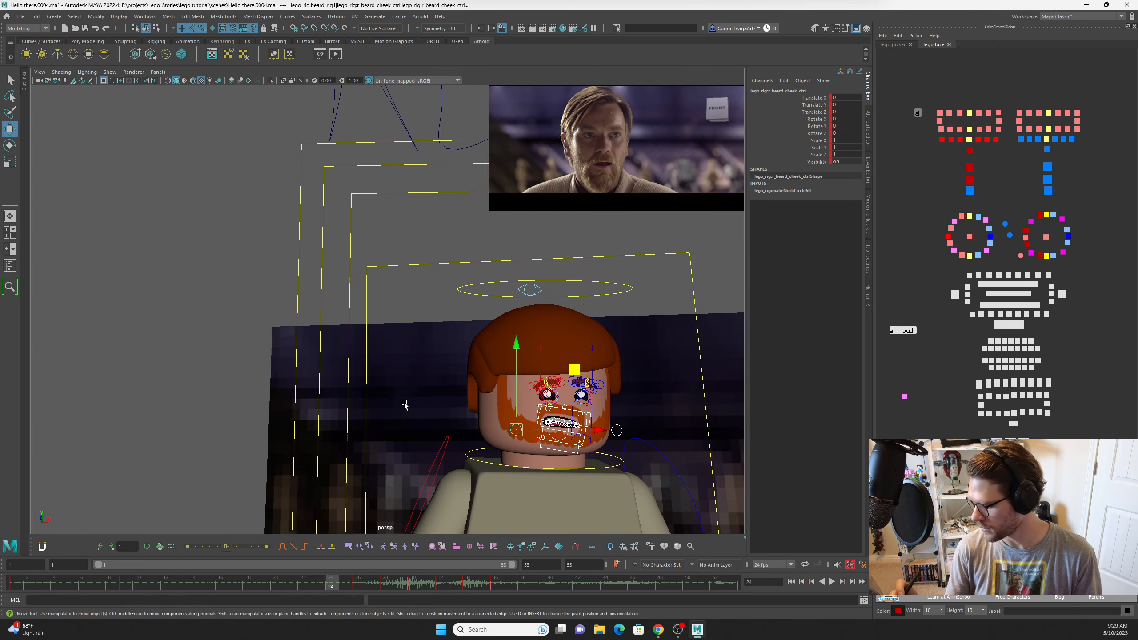
pyautogui.keyDown('alt'); pyautogui.moveTo(422, 349); pyautogui.dragTo(537, 352); pyautogui.keyUp('alt')
pyautogui.keyDown('alt'); pyautogui.moveTo(538, 353); pyautogui.dragTo(435, 302, button='middle'); pyautogui.keyUp('alt')
pyautogui.keyDown('alt'); pyautogui.moveTo(560, 368); pyautogui.dragTo(340, 377, button='right'); pyautogui.keyUp('alt')
pyautogui.click(485, 394)
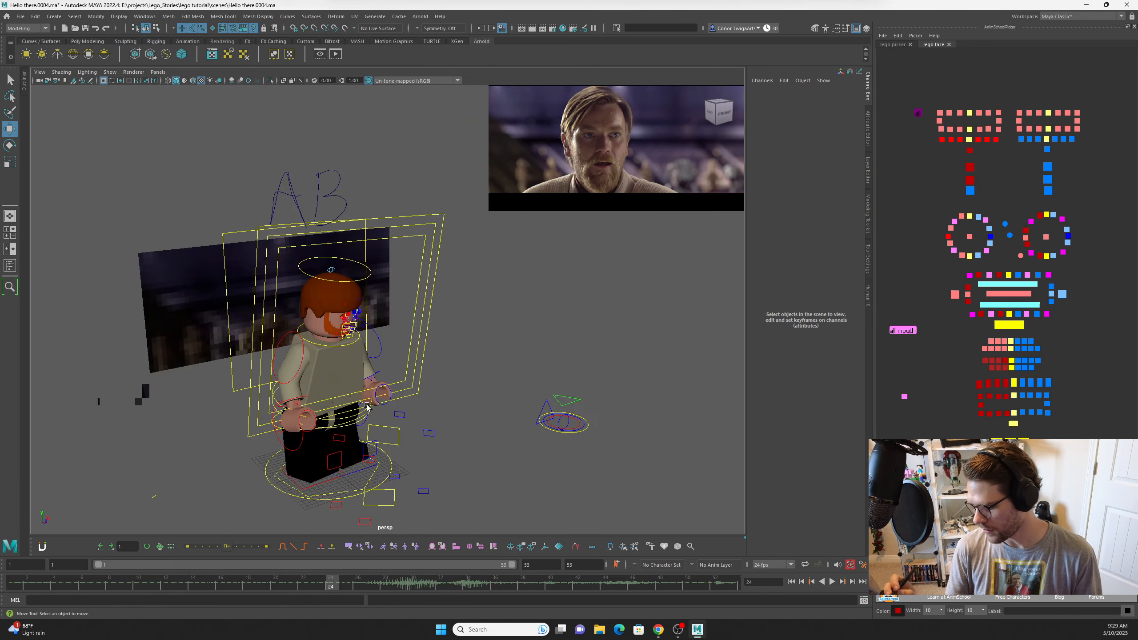
pyautogui.keyDown('alt'); pyautogui.moveTo(395, 406); pyautogui.dragTo(561, 442); pyautogui.keyUp('alt')
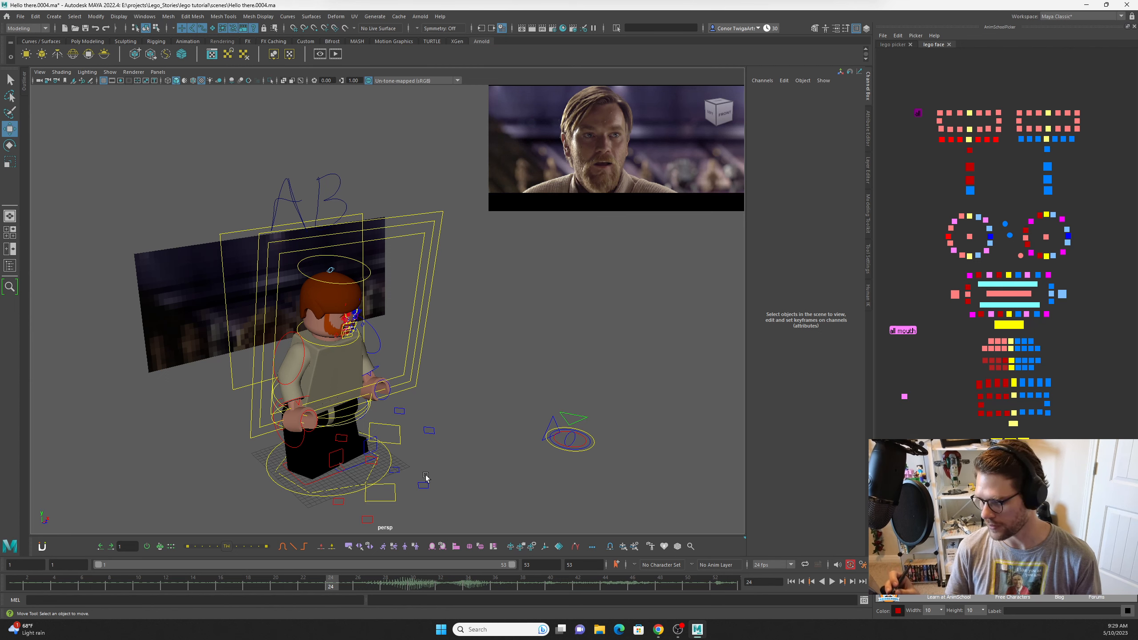
pyautogui.keyDown('alt'); pyautogui.moveTo(455, 452); pyautogui.dragTo(403, 278); pyautogui.keyUp('alt')
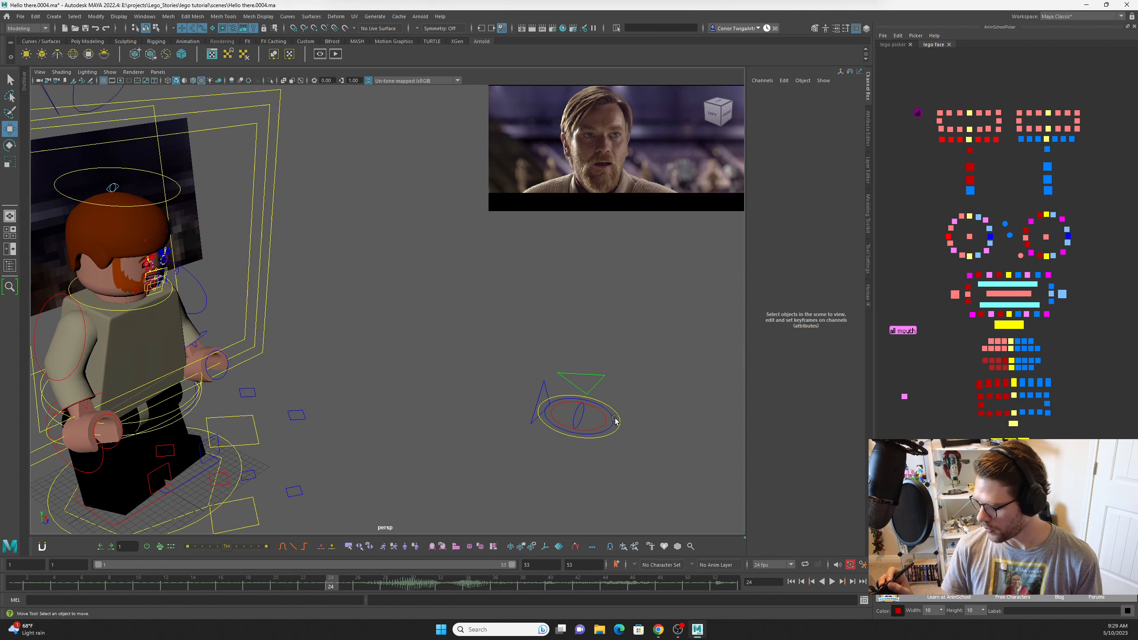
pyautogui.click(613, 421)
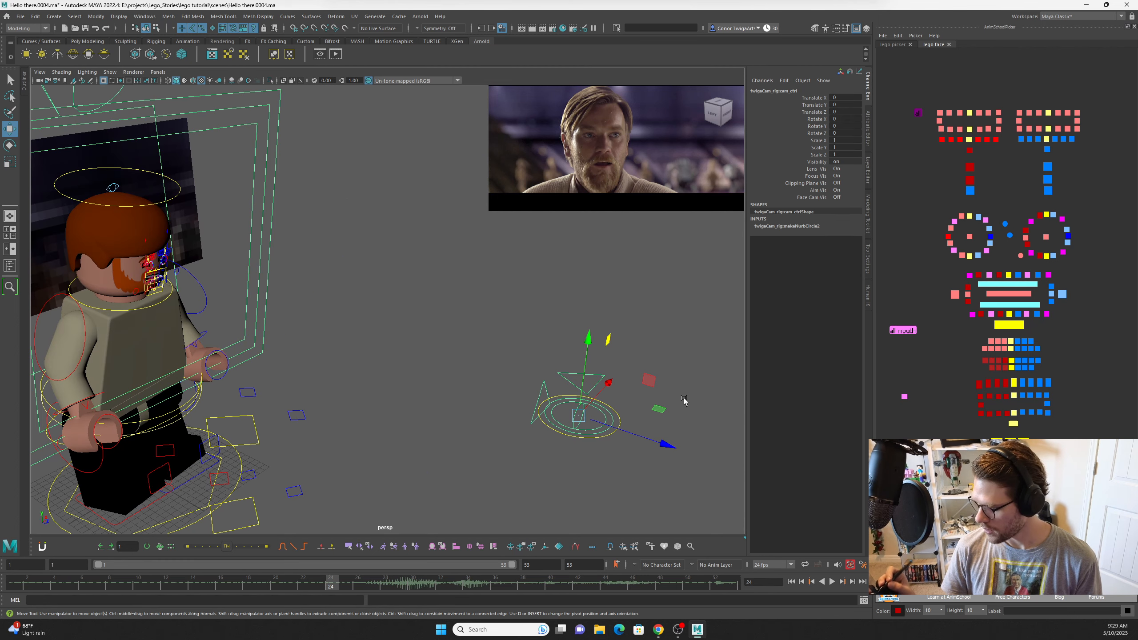
pyautogui.click(627, 428)
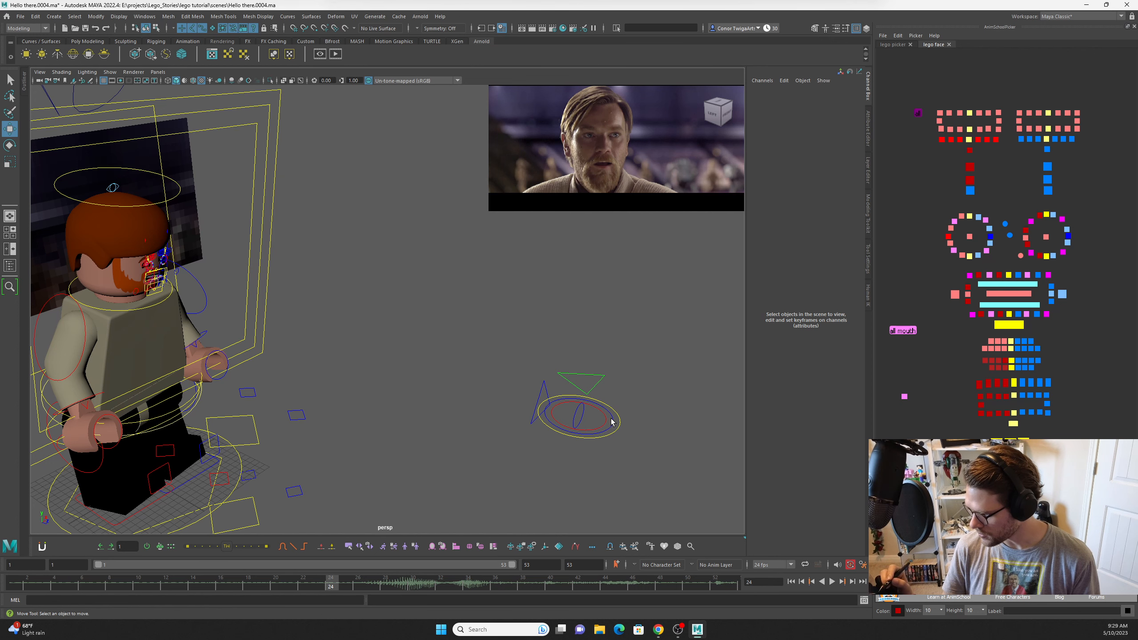
pyautogui.click(613, 422)
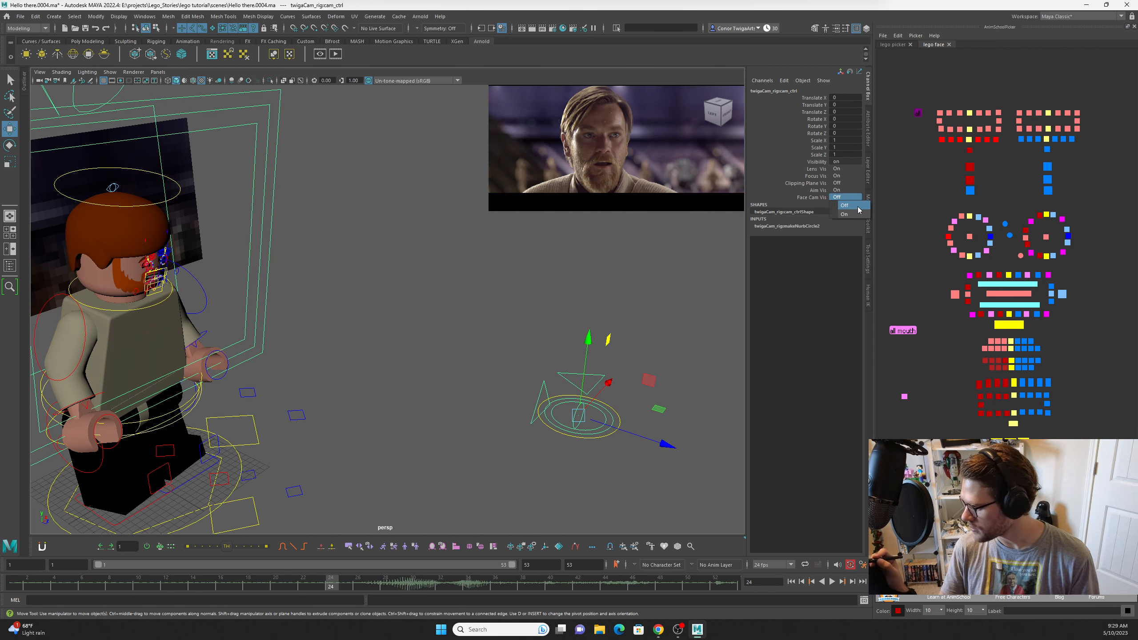
pyautogui.click(845, 215)
pyautogui.keyDown('alt'); pyautogui.moveTo(466, 417); pyautogui.dragTo(434, 349); pyautogui.keyUp('alt')
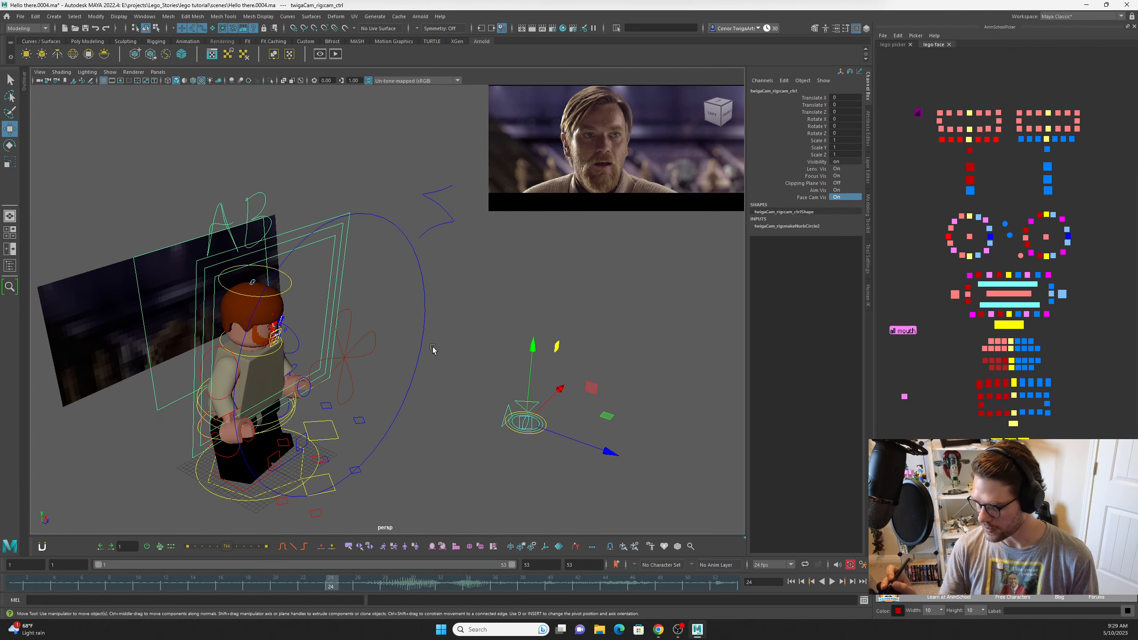
# Select the face camera's focus Z control and move it to about 53.1 in Translate Z, near the character's face.
pyautogui.moveTo(428, 292); pyautogui.dragTo(430, 294)
pyautogui.keyDown('alt'); pyautogui.moveTo(432, 414); pyautogui.dragTo(438, 359); pyautogui.keyUp('alt')
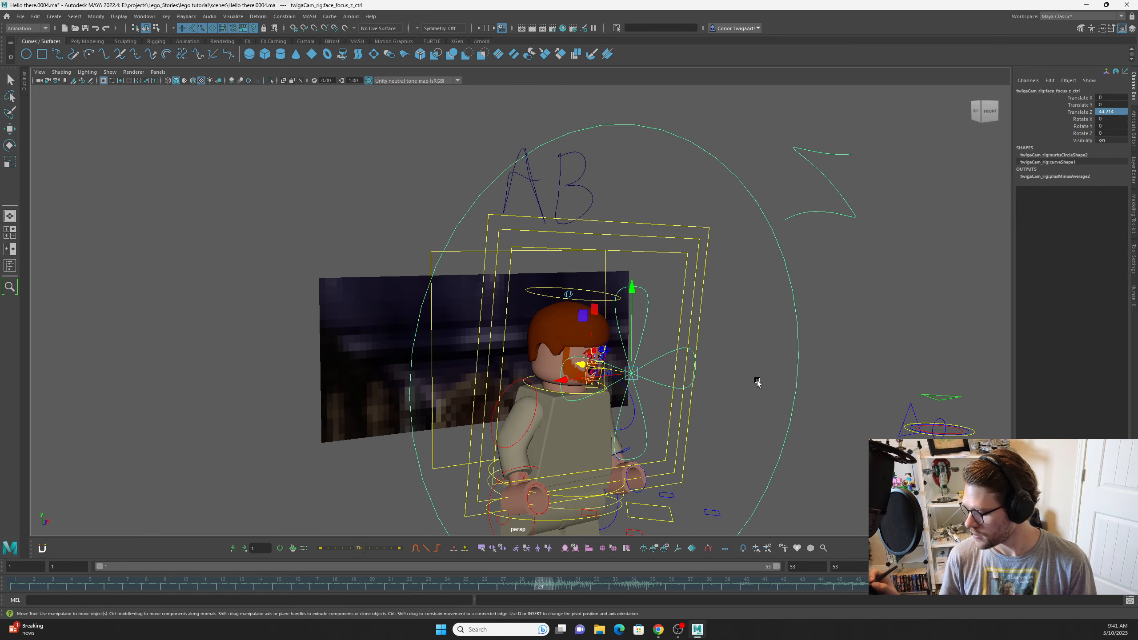
pyautogui.keyDown('alt'); pyautogui.moveTo(757, 387); pyautogui.dragTo(690, 369); pyautogui.keyUp('alt')
pyautogui.click(857, 390)
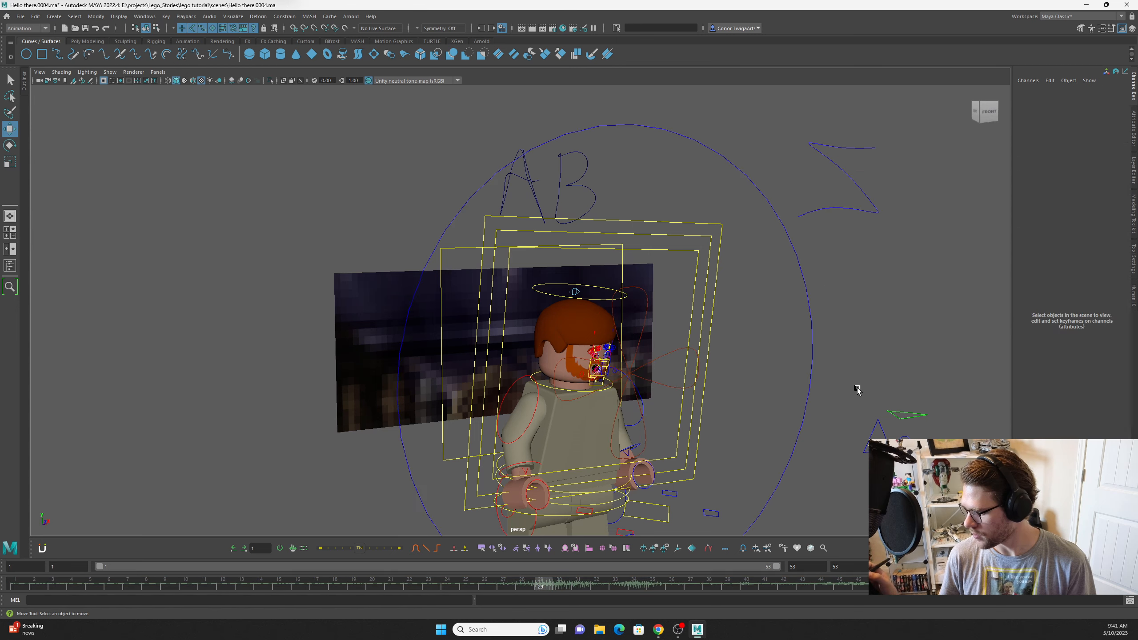
pyautogui.hotkey('ctrl', 'z')
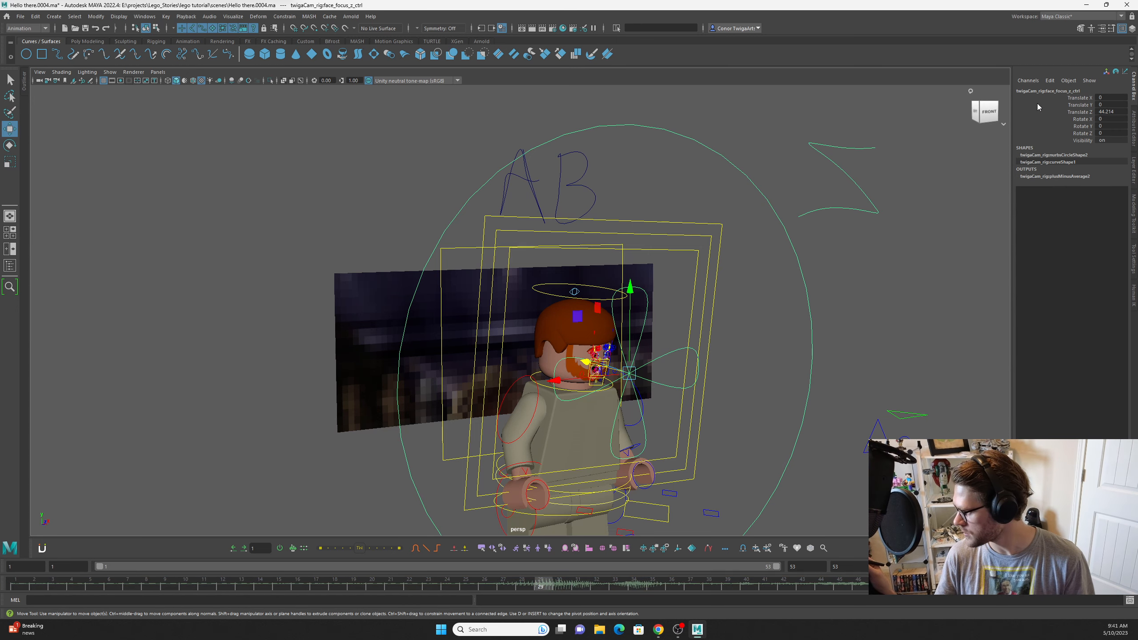
pyautogui.scroll(5, 794, 316)
pyautogui.keyDown('alt'); pyautogui.moveTo(809, 323); pyautogui.dragTo(755, 412); pyautogui.keyUp('alt')
pyautogui.moveTo(744, 307); pyautogui.dragTo(742, 187)
pyautogui.keyDown('alt'); pyautogui.moveTo(808, 368); pyautogui.dragTo(808, 354); pyautogui.keyUp('alt')
pyautogui.keyDown('alt'); pyautogui.moveTo(808, 354); pyautogui.dragTo(670, 396, button='middle'); pyautogui.keyUp('alt')
pyautogui.scroll(4, 671, 397)
pyautogui.keyDown('alt'); pyautogui.moveTo(671, 396); pyautogui.dragTo(665, 372); pyautogui.keyUp('alt')
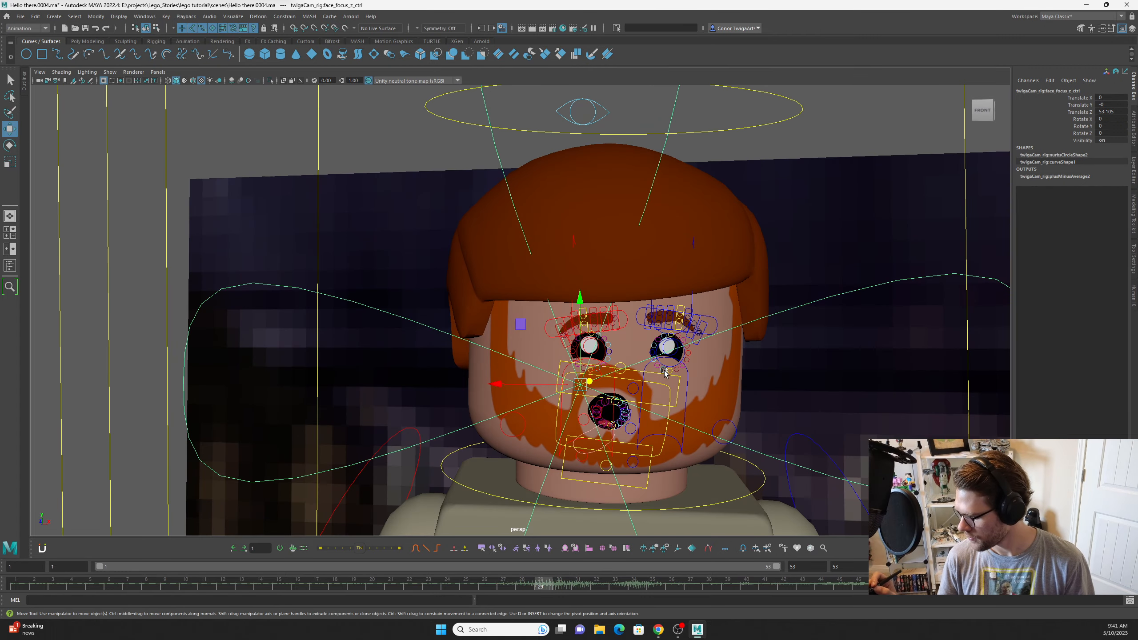
# Fine-tune the face focus Z control in front of the face to about -1.41 X, 0.73 Y and 53.87 Z.
pyautogui.moveTo(578, 387); pyautogui.dragTo(627, 359)
pyautogui.keyDown('alt'); pyautogui.moveTo(626, 350); pyautogui.dragTo(722, 326); pyautogui.keyUp('alt')
pyautogui.keyDown('alt'); pyautogui.moveTo(722, 327); pyautogui.dragTo(431, 363, button='right'); pyautogui.keyUp('alt')
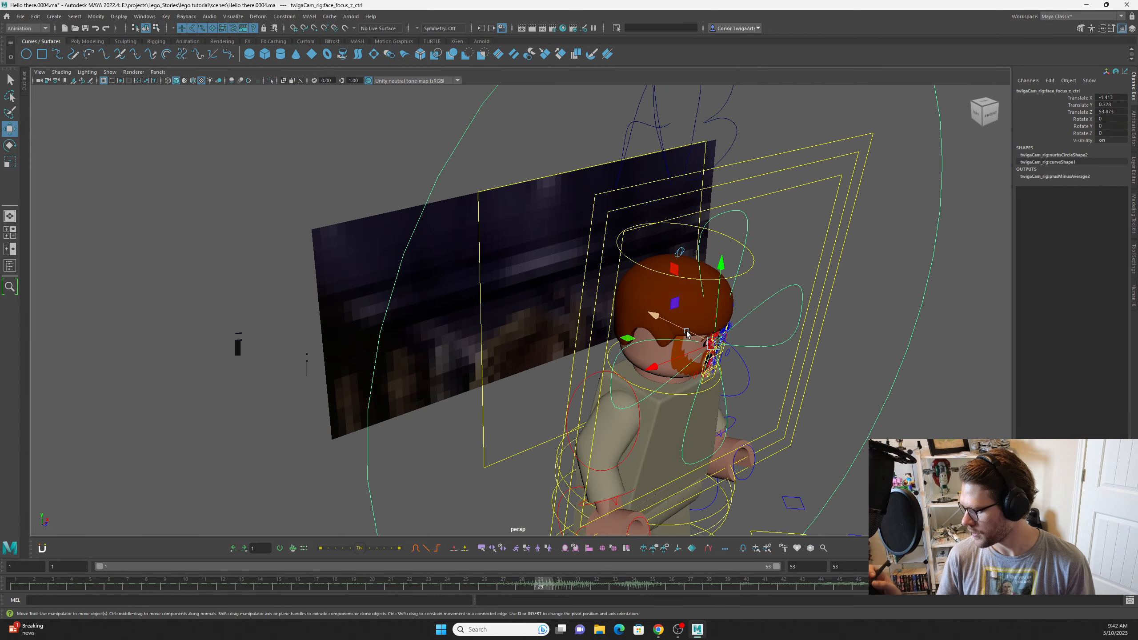
pyautogui.keyDown('alt'); pyautogui.moveTo(483, 372); pyautogui.dragTo(358, 323); pyautogui.keyUp('alt')
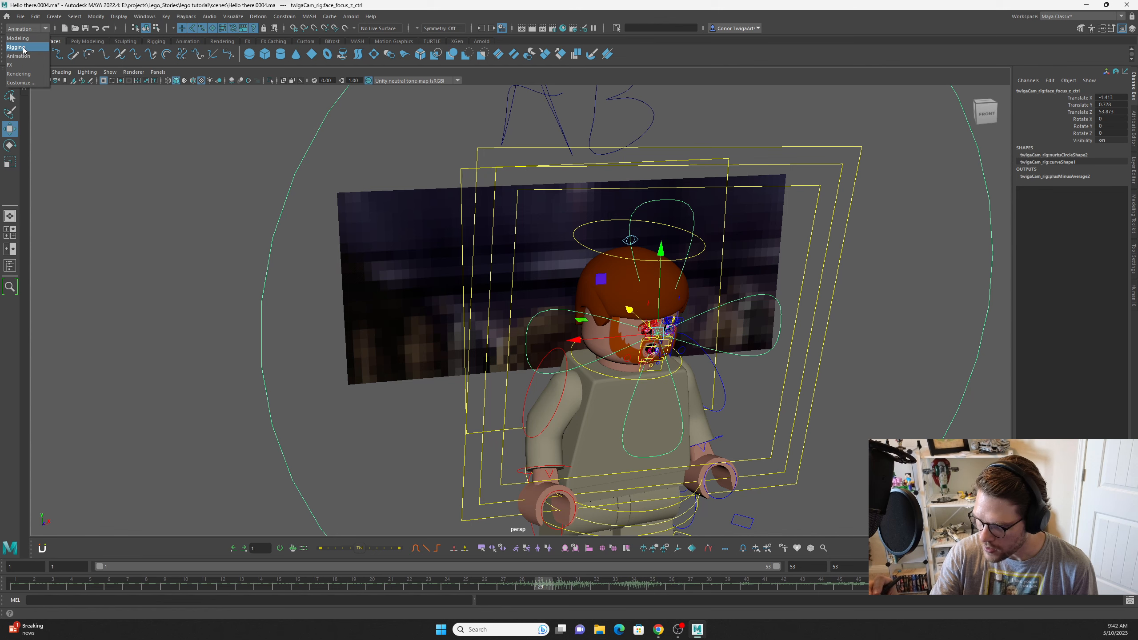
# Open the Parent Constraint options and limit the translate constraint axes to Z only.
pyautogui.click(284, 17)
pyautogui.click(370, 43)
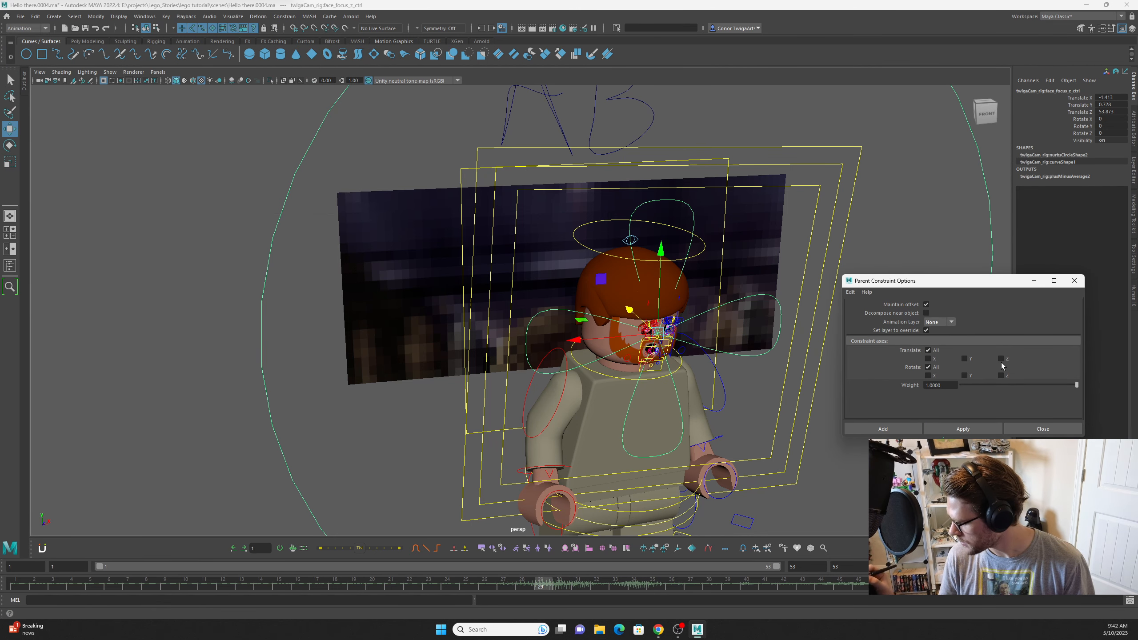
pyautogui.click(1001, 359)
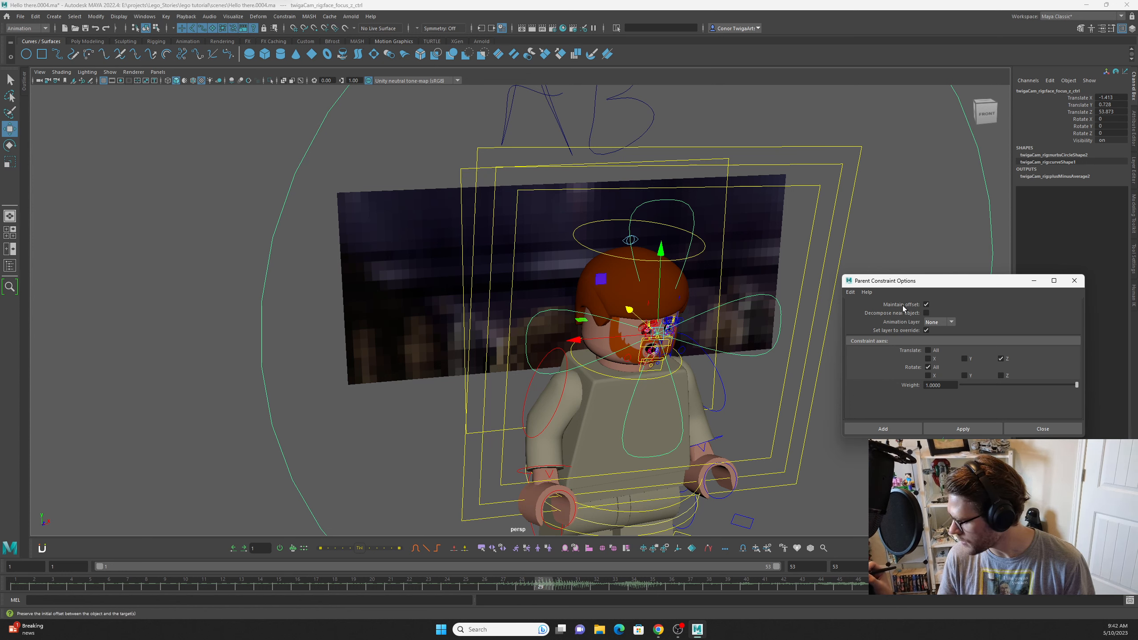
# Parent constrain the face focus Z control to the head geometry with maintain offset and all rotation axes switched off.
pyautogui.click(690, 350)
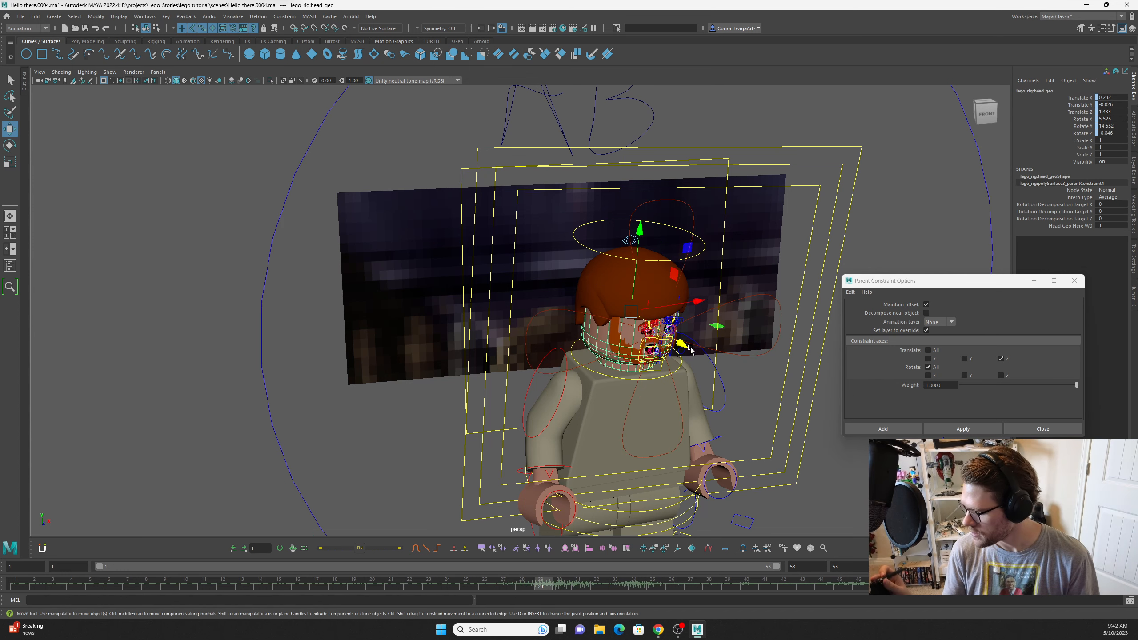
pyautogui.keyDown('alt'); pyautogui.moveTo(752, 380); pyautogui.dragTo(668, 417, button='middle'); pyautogui.keyUp('alt')
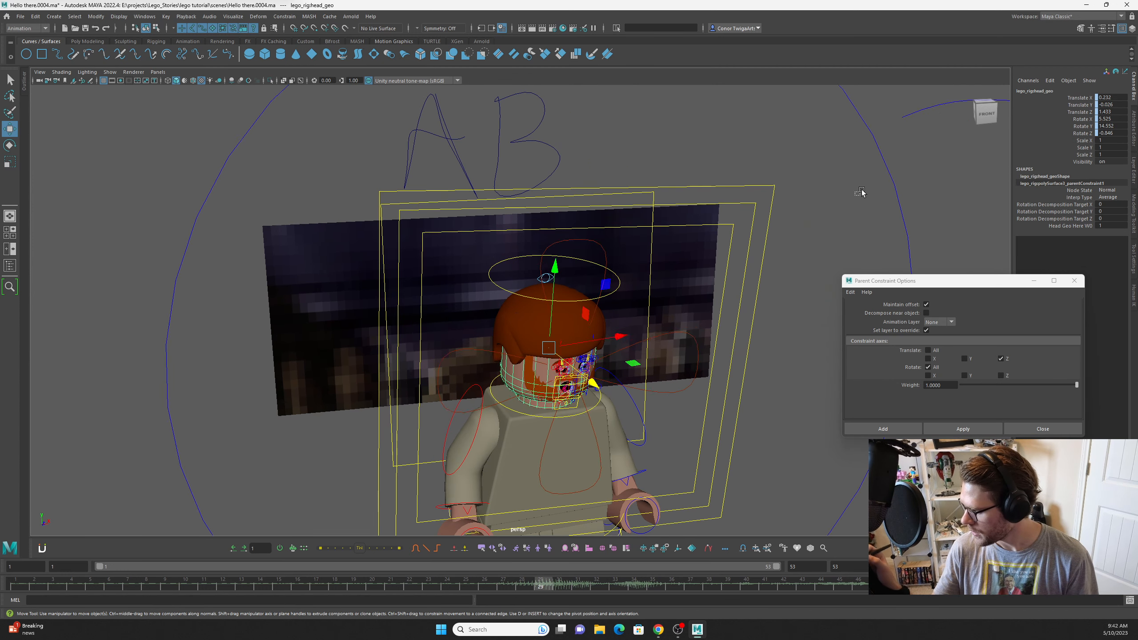
pyautogui.keyDown('shift'); pyautogui.click(897, 196); pyautogui.keyUp('shift')
pyautogui.scroll(-3, 801, 204)
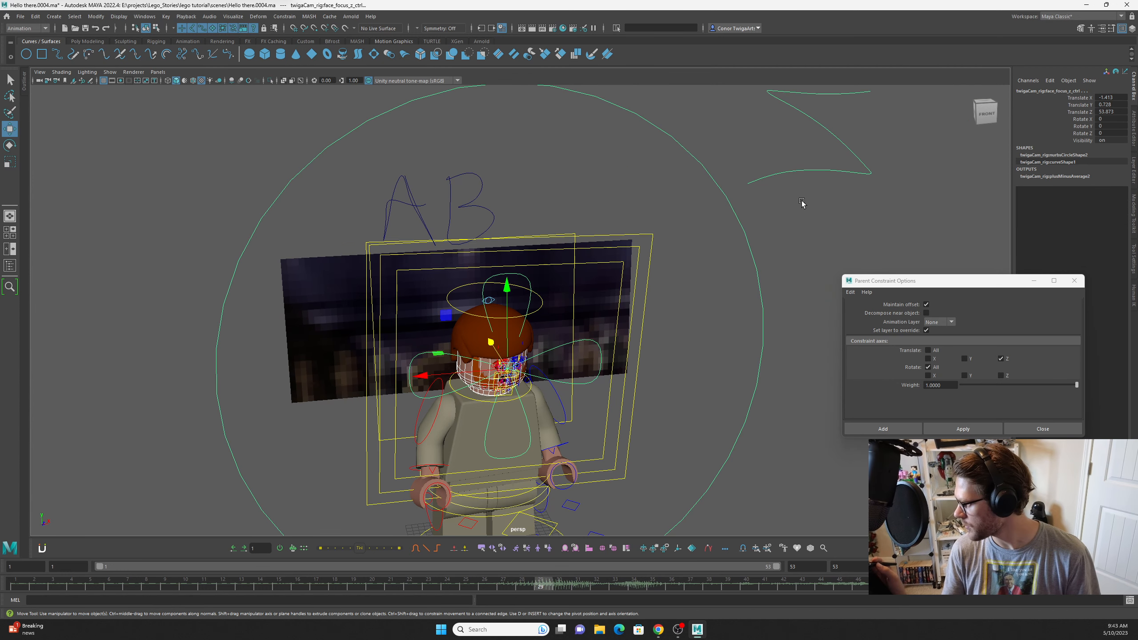
pyautogui.click(928, 367)
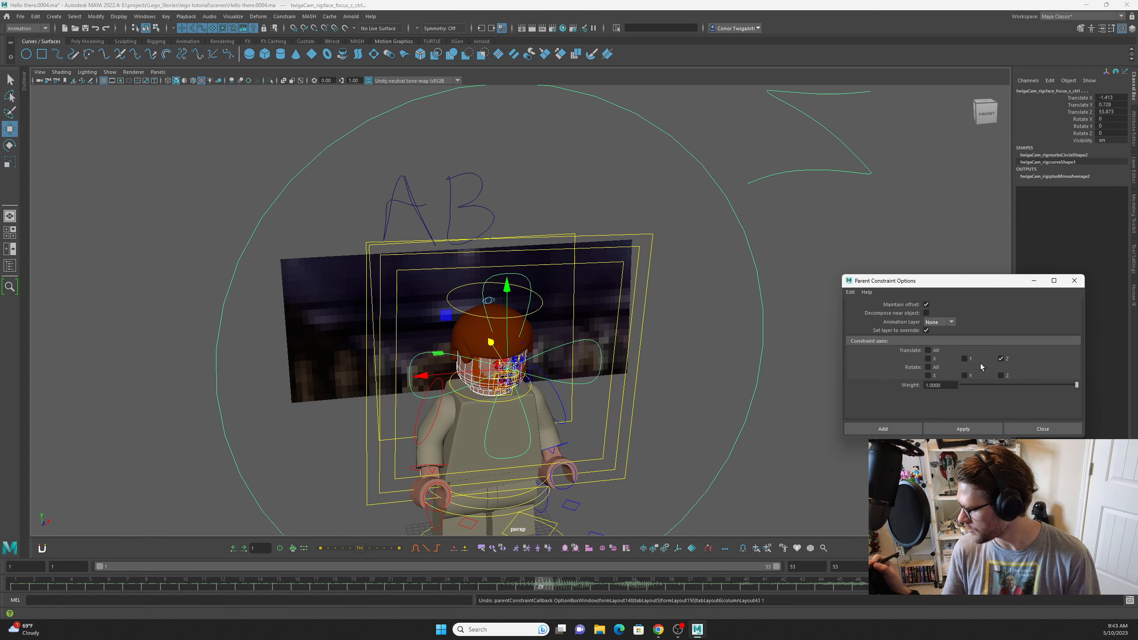
pyautogui.click(963, 429)
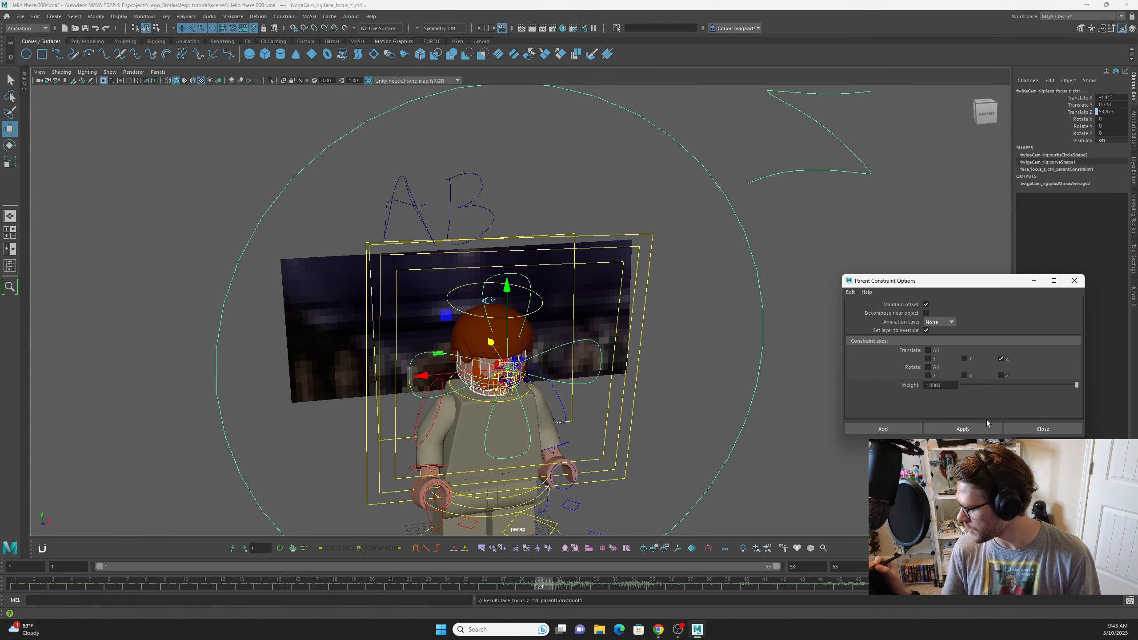
# Parent constrain the face focus control to the head geometry with maintain offset, translation on all axes and rotation off.
pyautogui.keyDown('alt'); pyautogui.moveTo(586, 393); pyautogui.dragTo(641, 396, button='middle'); pyautogui.keyUp('alt')
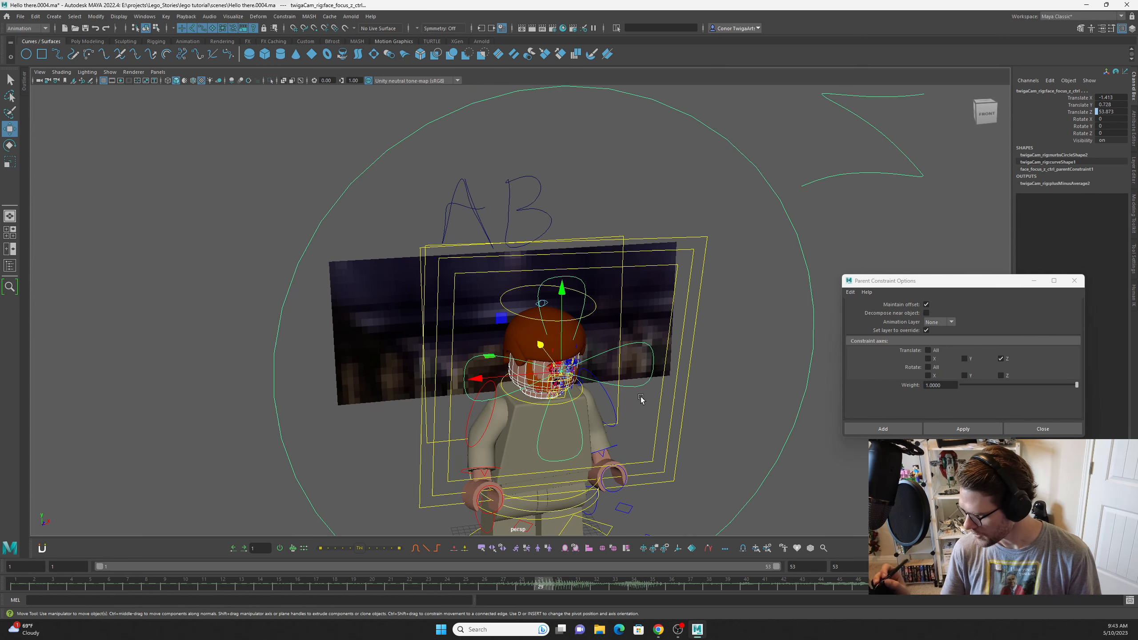
pyautogui.click(637, 386)
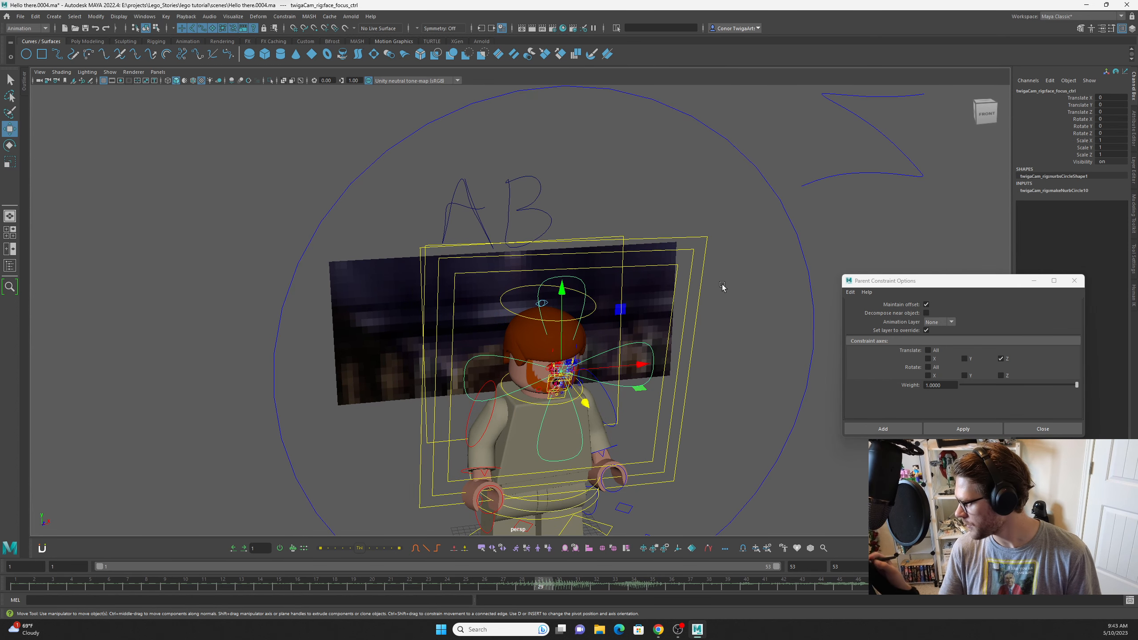
pyautogui.press('f')
pyautogui.click(500, 350)
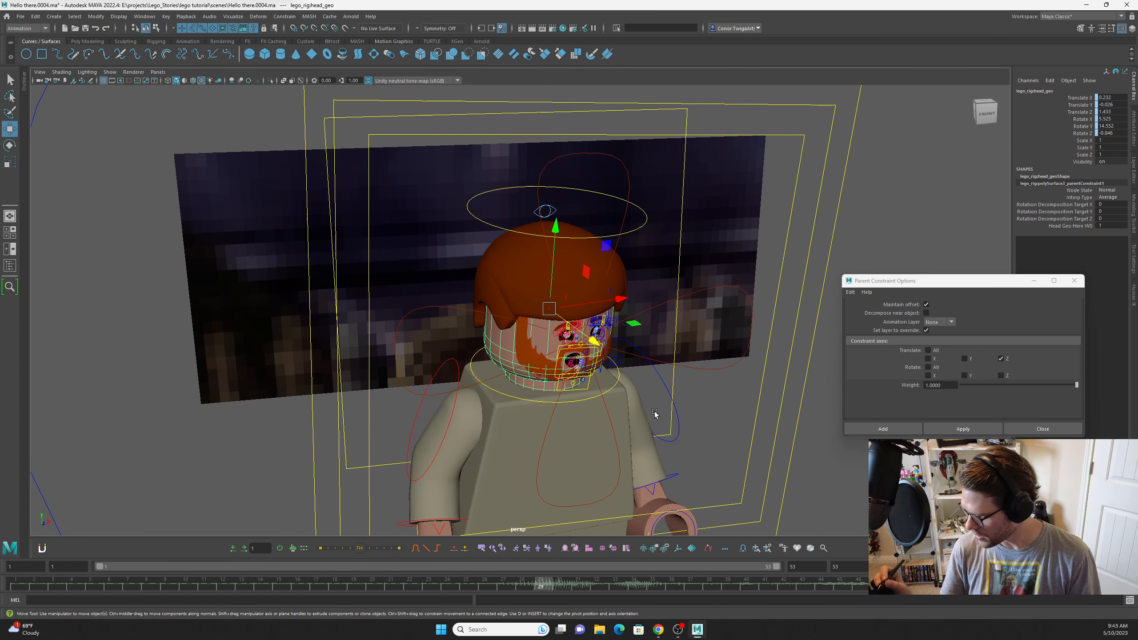
pyautogui.keyDown('shift'); pyautogui.moveTo(723, 369); pyautogui.dragTo(818, 388); pyautogui.keyUp('shift')
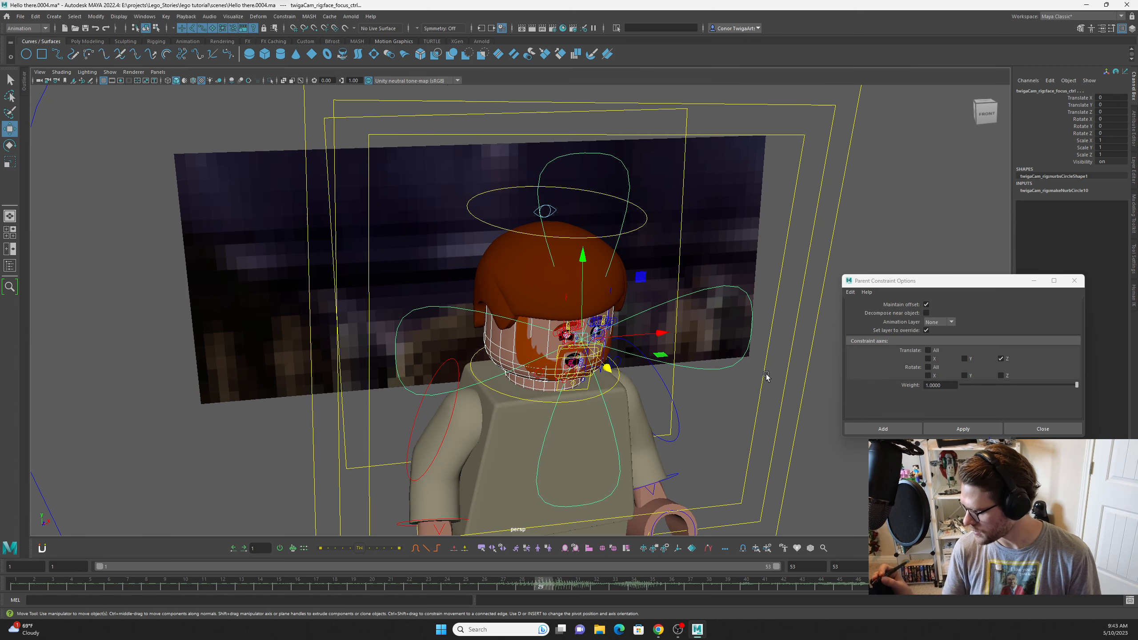
pyautogui.click(928, 350)
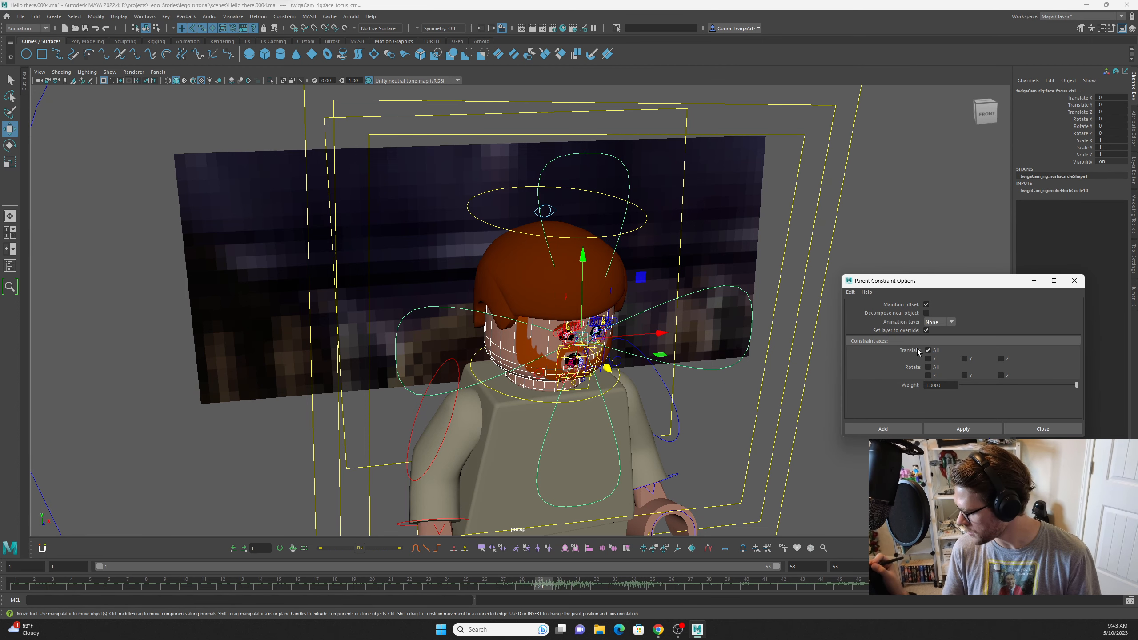
pyautogui.click(967, 429)
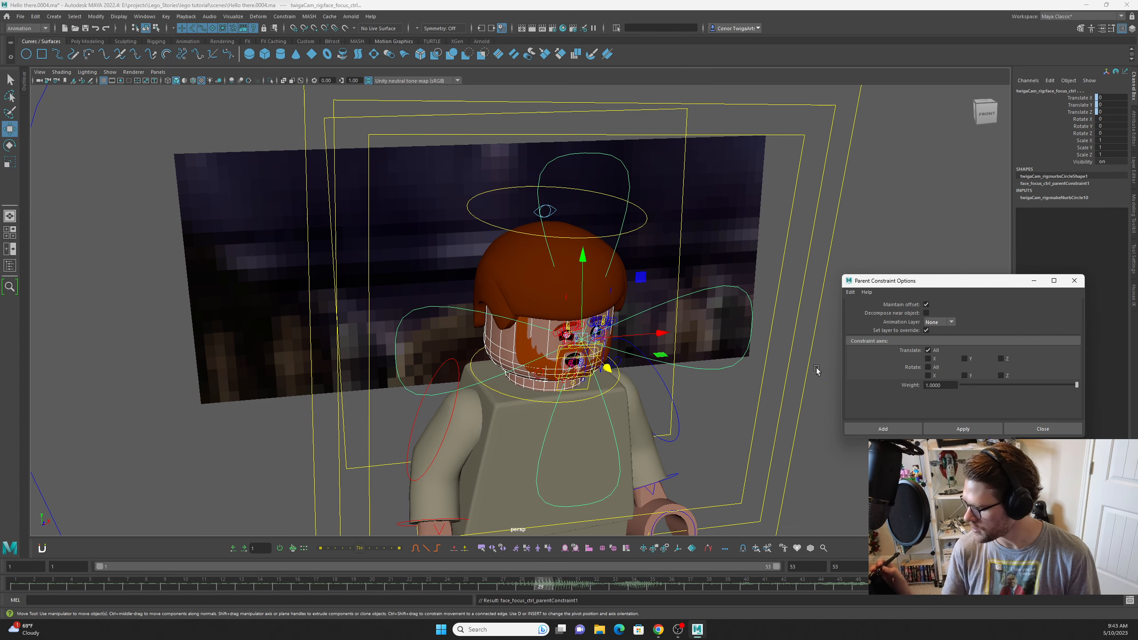
pyautogui.scroll(-10, 673, 381)
pyautogui.click(748, 379)
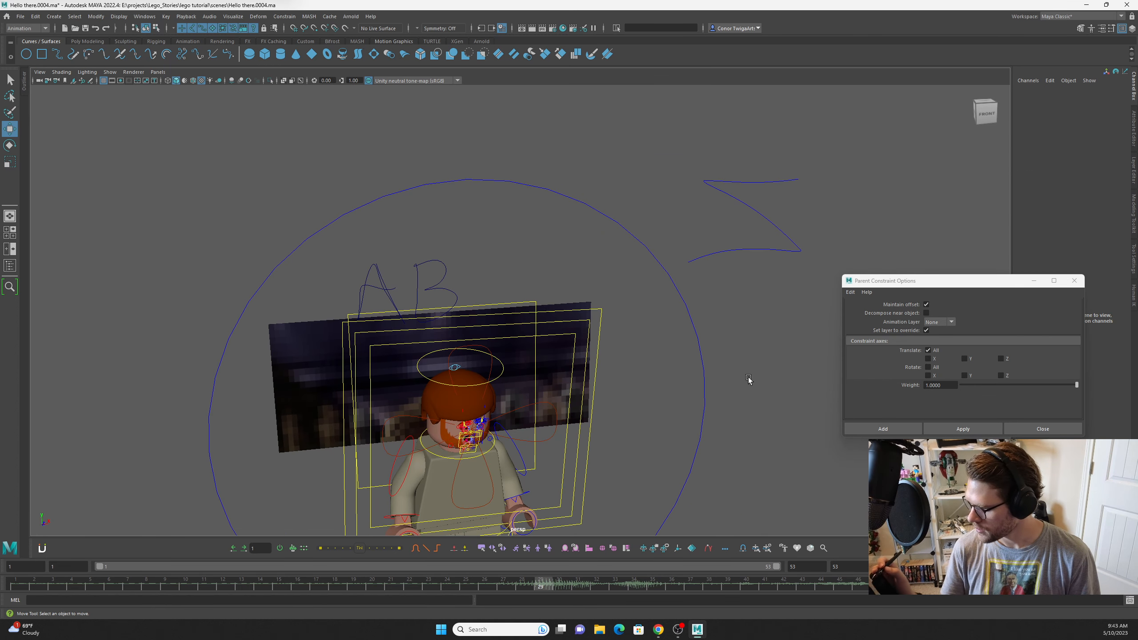
pyautogui.click(669, 271)
pyautogui.moveTo(1112, 97); pyautogui.dragTo(1112, 101)
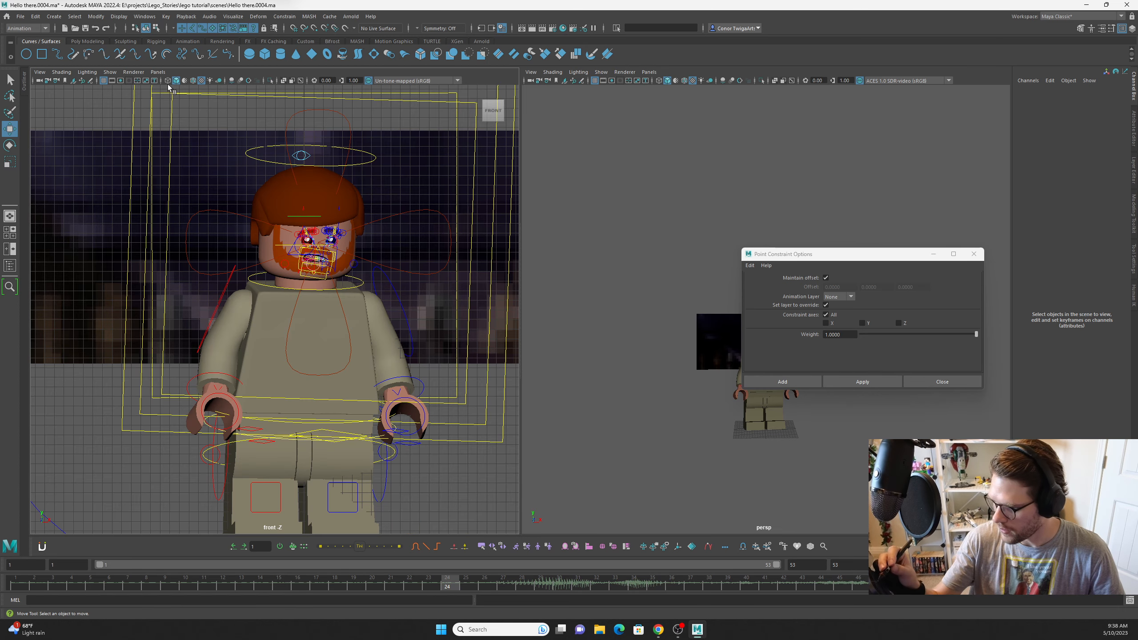
# Look through the camera rig's face camera in the front viewport and frame the character's head.
pyautogui.click(158, 71)
pyautogui.moveTo(228, 82)
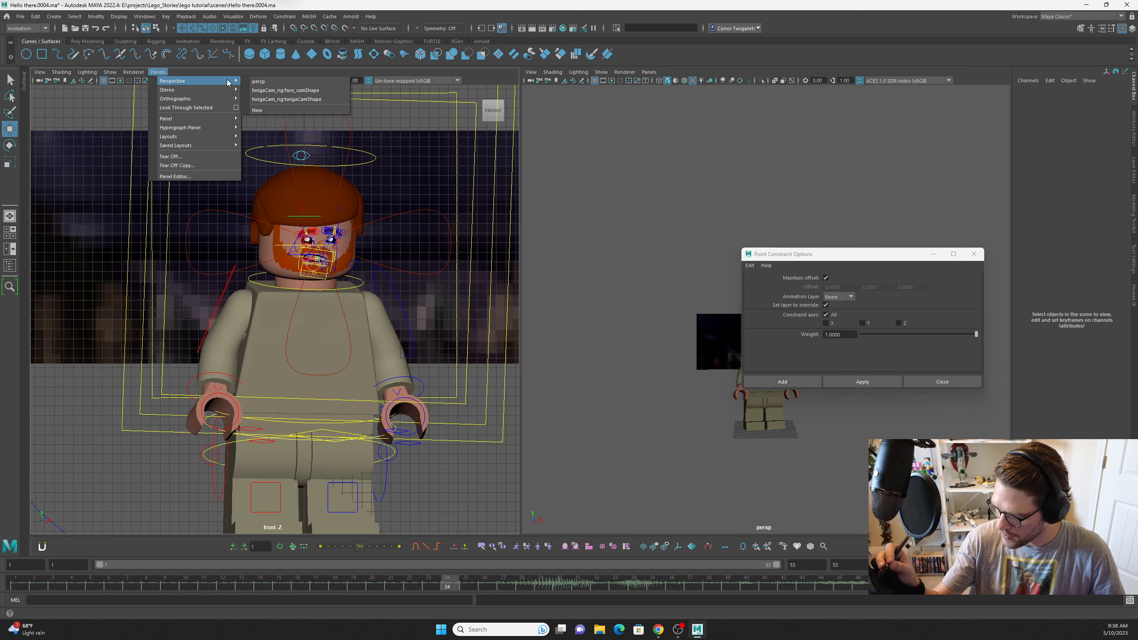
pyautogui.click(339, 91)
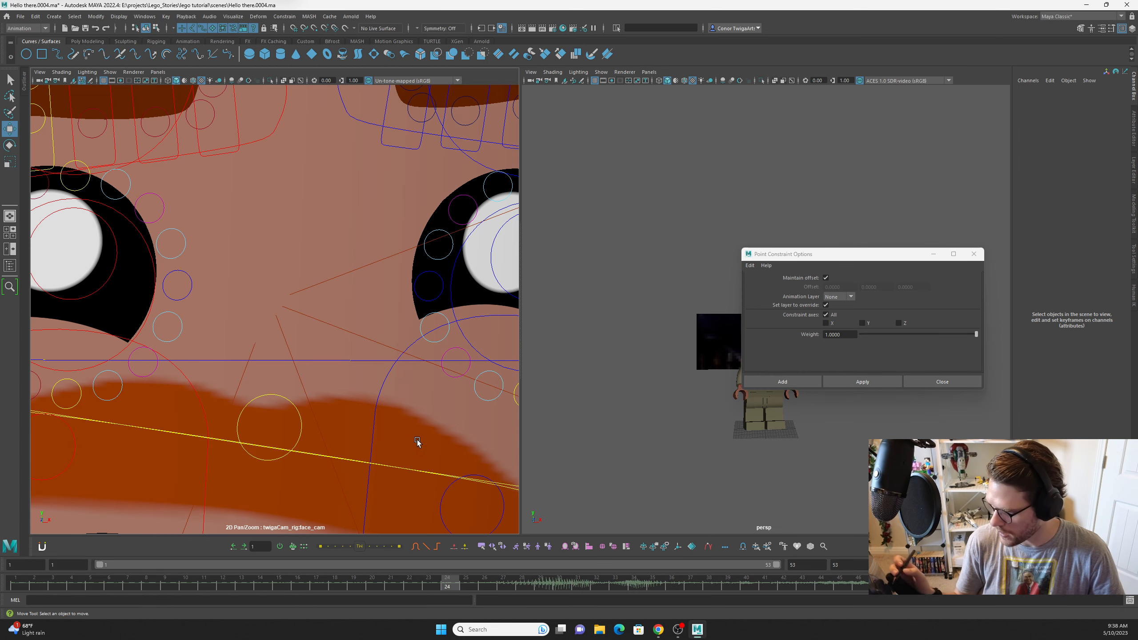
pyautogui.scroll(-5, 377, 434)
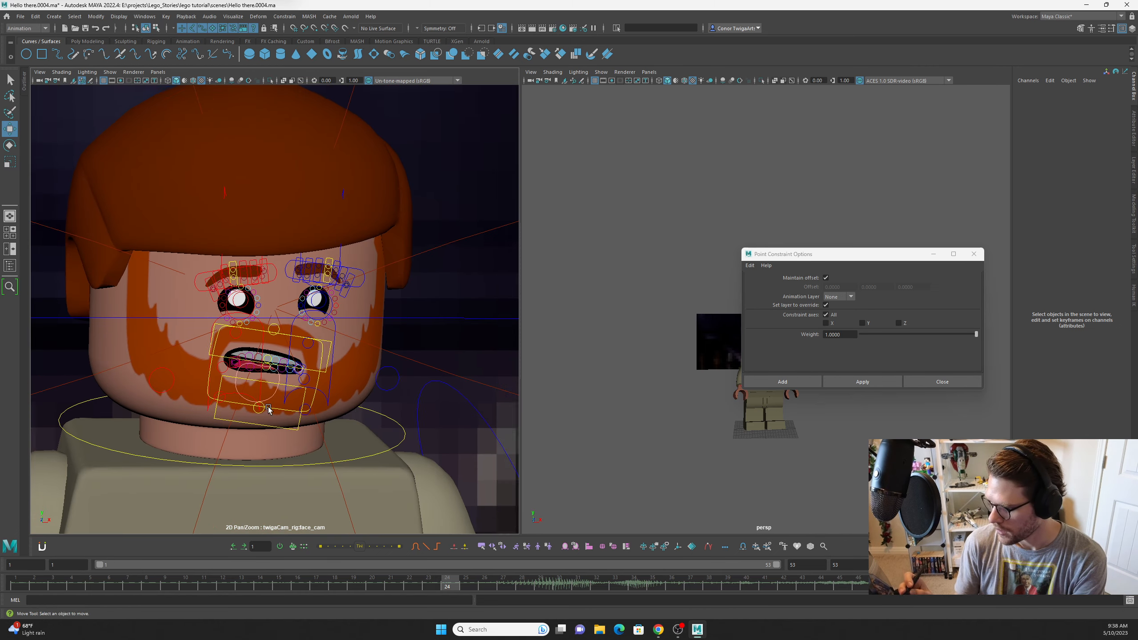
pyautogui.scroll(3, 362, 350)
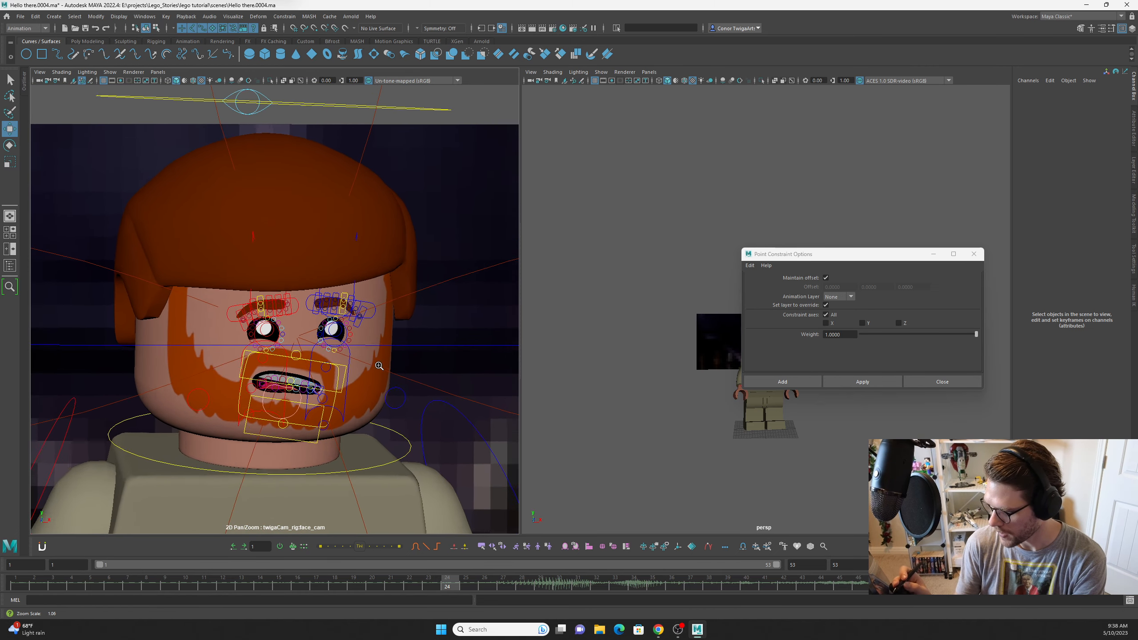
pyautogui.scroll(4, 329, 373)
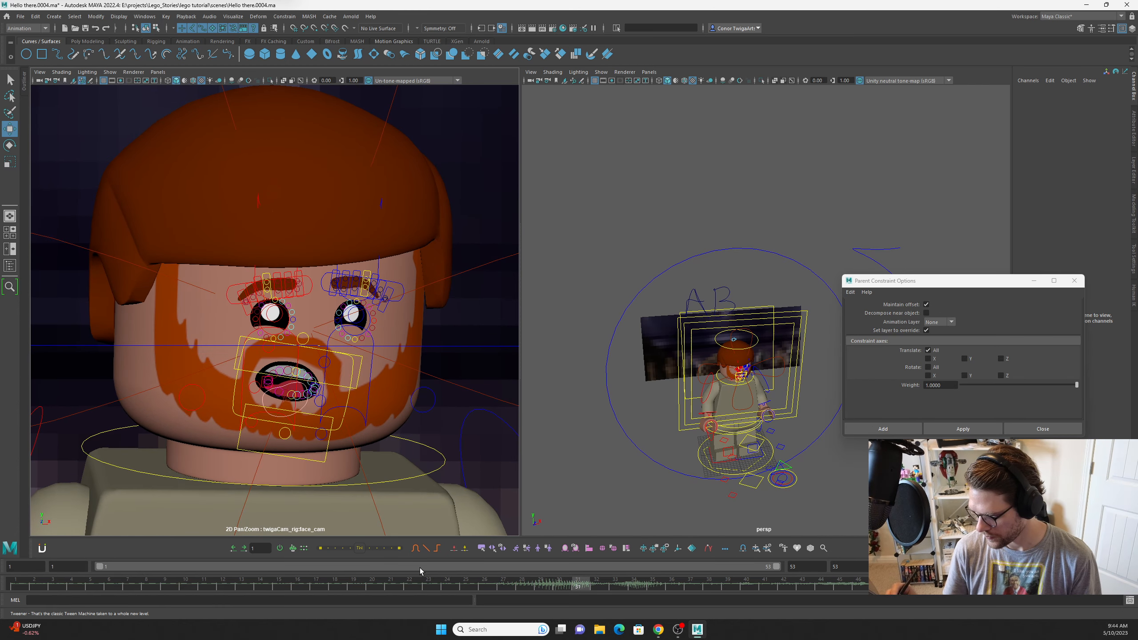
# Select the camera rig's main control and turn off its Face Cam, Focus and Lens visibility.
pyautogui.moveTo(266, 566); pyautogui.dragTo(343, 557)
pyautogui.keyDown('alt'); pyautogui.moveTo(801, 496); pyautogui.dragTo(760, 407); pyautogui.keyUp('alt')
pyautogui.keyDown('alt'); pyautogui.moveTo(759, 406); pyautogui.dragTo(811, 438, button='right'); pyautogui.keyUp('alt')
pyautogui.scroll(-3, 812, 441)
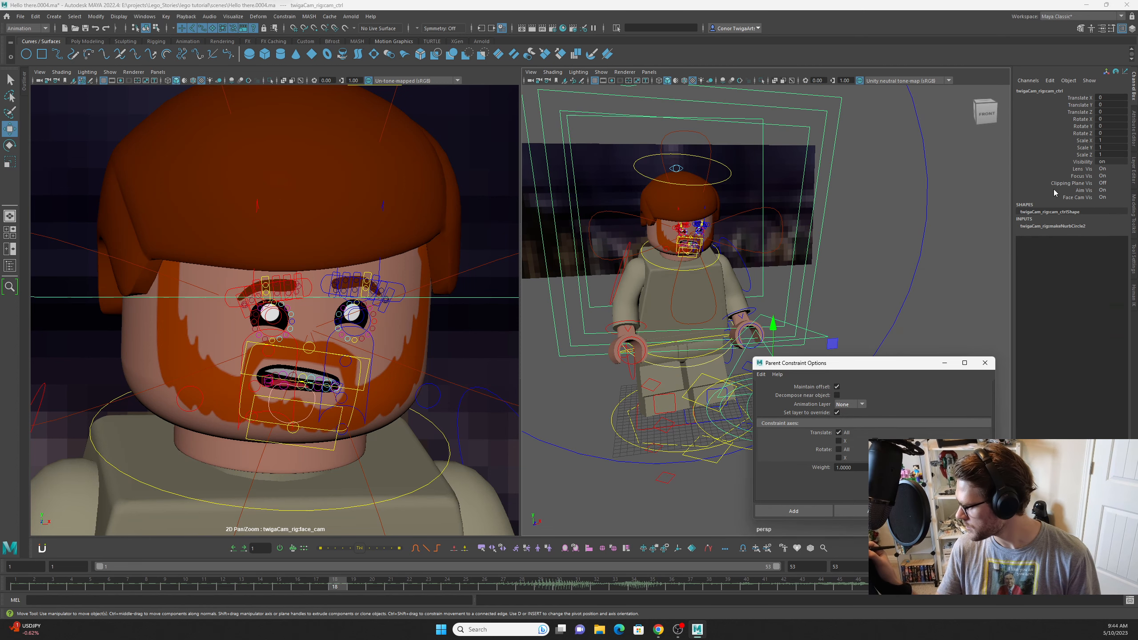
pyautogui.click(1073, 198)
pyautogui.press('f')
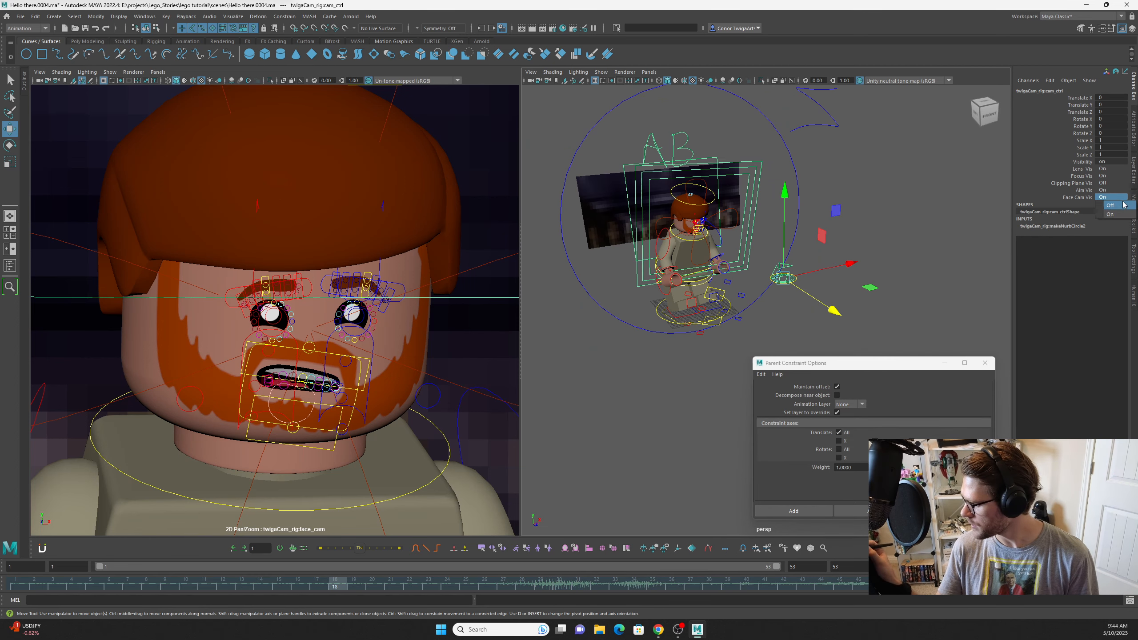
pyautogui.click(1122, 206)
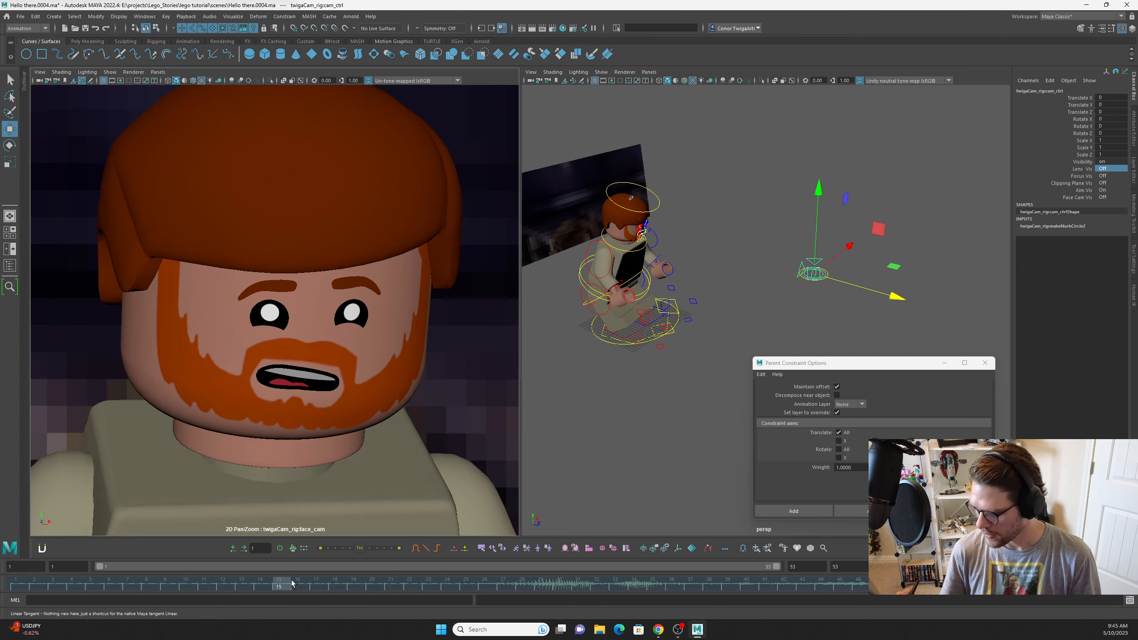
# Scrub through the animation in the face camera view and examine the mouth shapes up close.
pyautogui.moveTo(290, 584); pyautogui.dragTo(671, 584)
pyautogui.moveTo(520, 569); pyautogui.dragTo(263, 579)
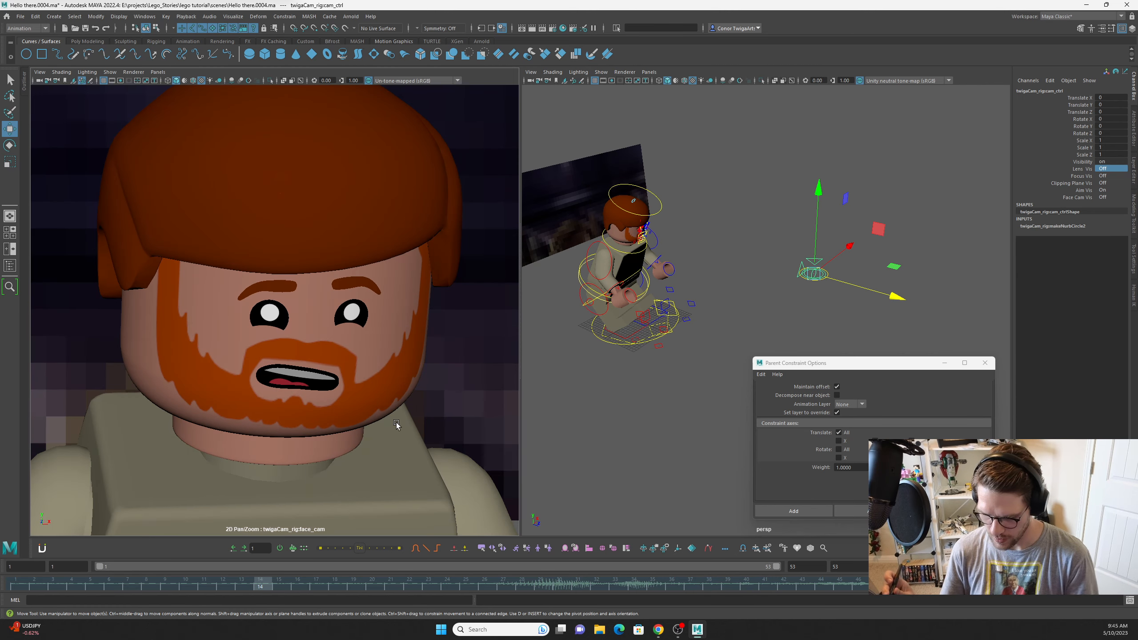
pyautogui.moveTo(396, 422)
pyautogui.mouseDown(button='right')
pyautogui.moveTo(387, 430)
pyautogui.moveTo(404, 422)
pyautogui.mouseUp(button='right')
pyautogui.moveTo(403, 422); pyautogui.dragTo(408, 343, button='middle')
pyautogui.moveTo(409, 343); pyautogui.dragTo(466, 507, button='right')
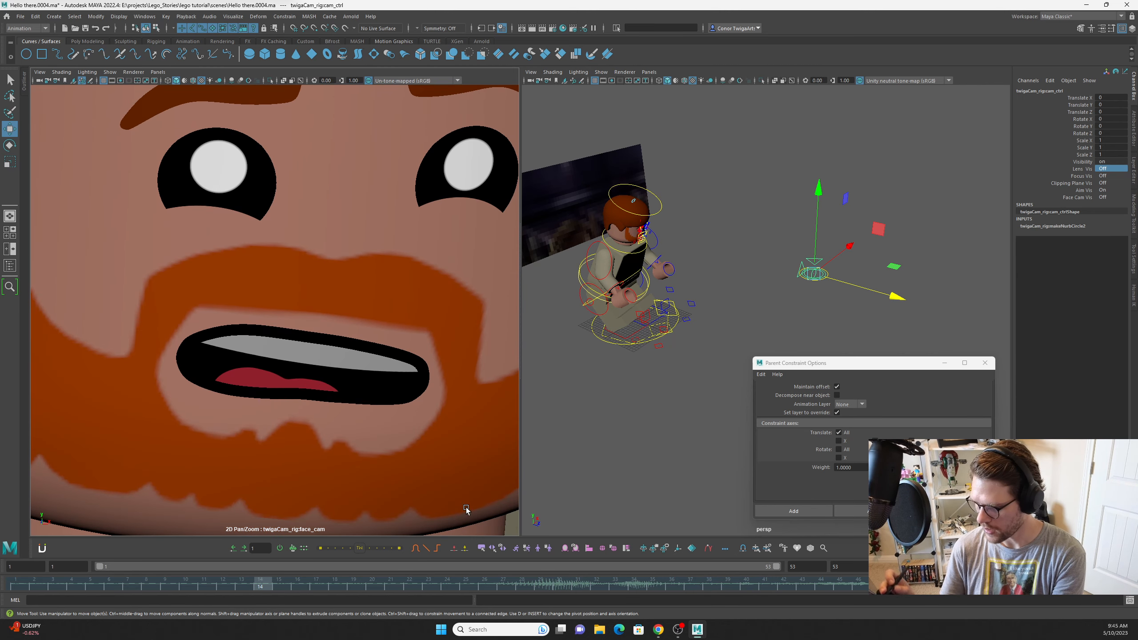
pyautogui.moveTo(280, 587); pyautogui.dragTo(127, 566)
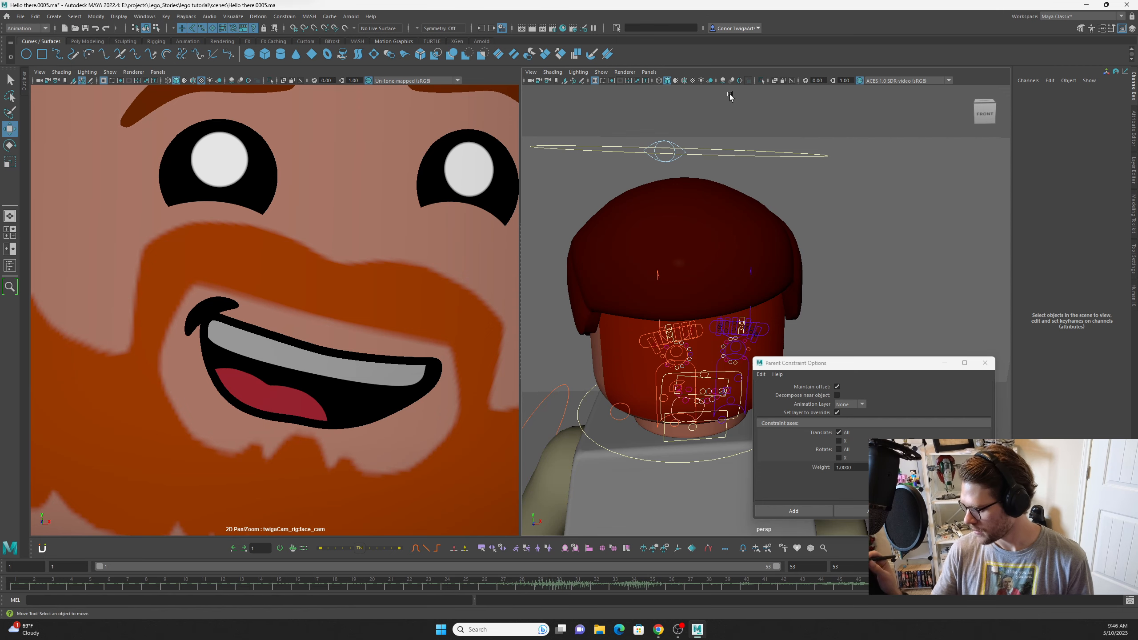
# Turn on textured display in the perspective viewport and select the mouth control's Translate Y channel.
pyautogui.click(693, 81)
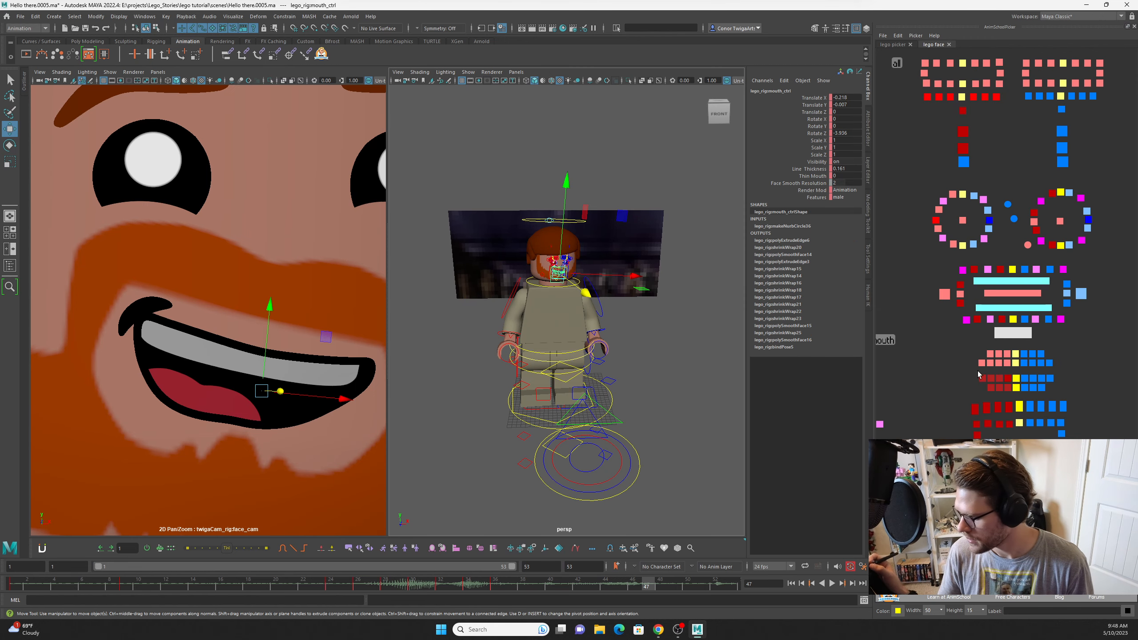
pyautogui.click(735, 532)
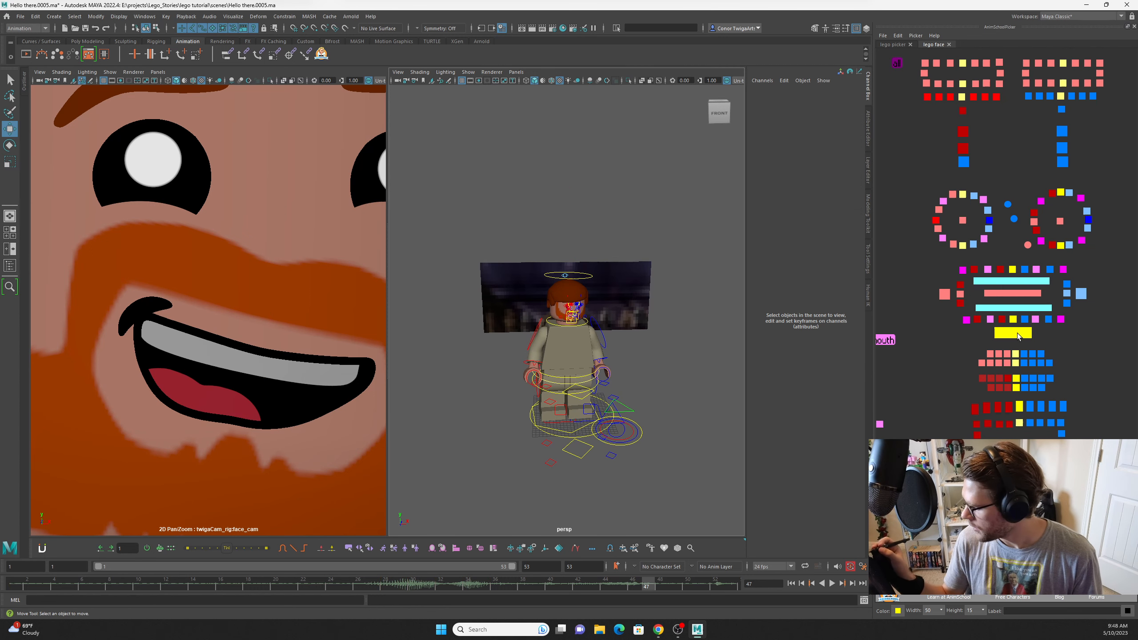
pyautogui.click(1017, 332)
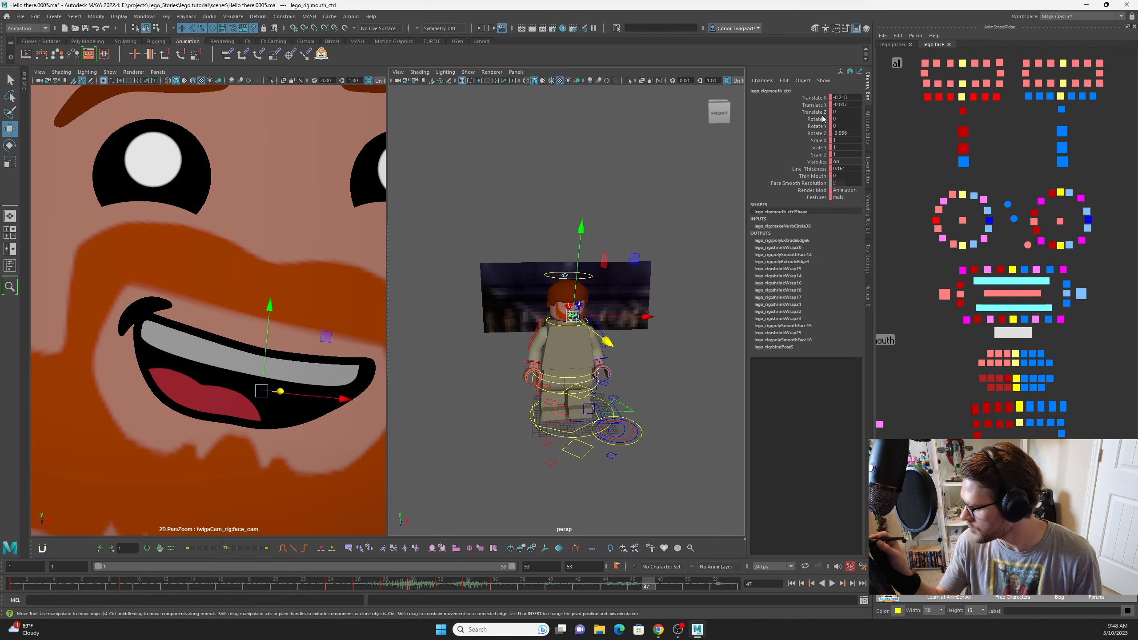
pyautogui.click(815, 105)
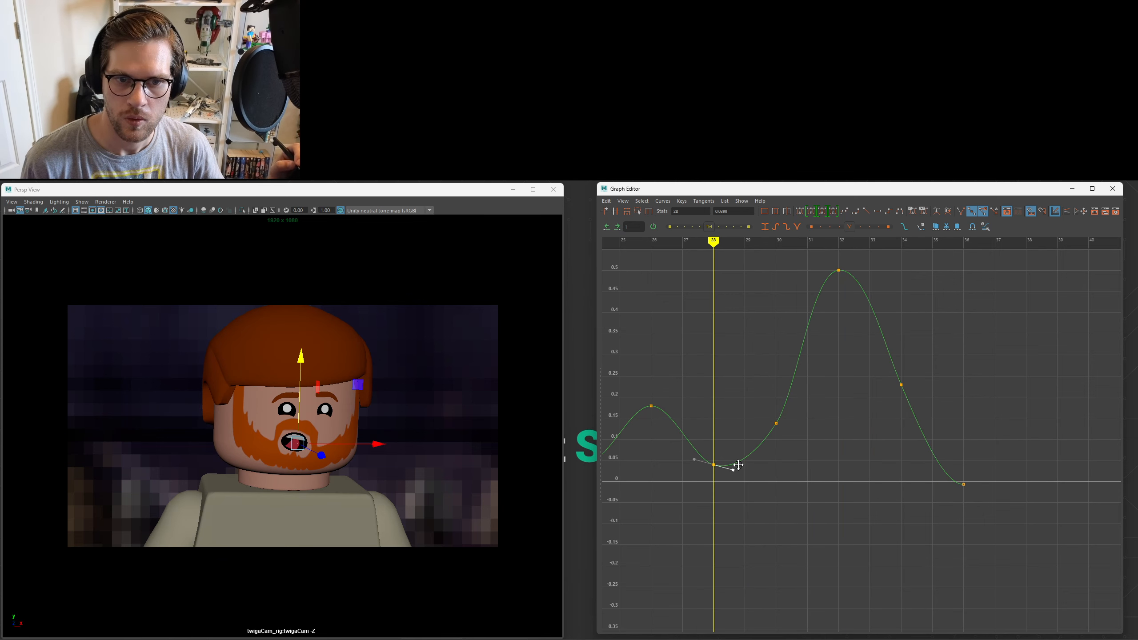
# Play and scrub the animation around the frame 26 key to review the mouth's Translate Y curve.
pyautogui.moveTo(710, 433); pyautogui.dragTo(743, 380)
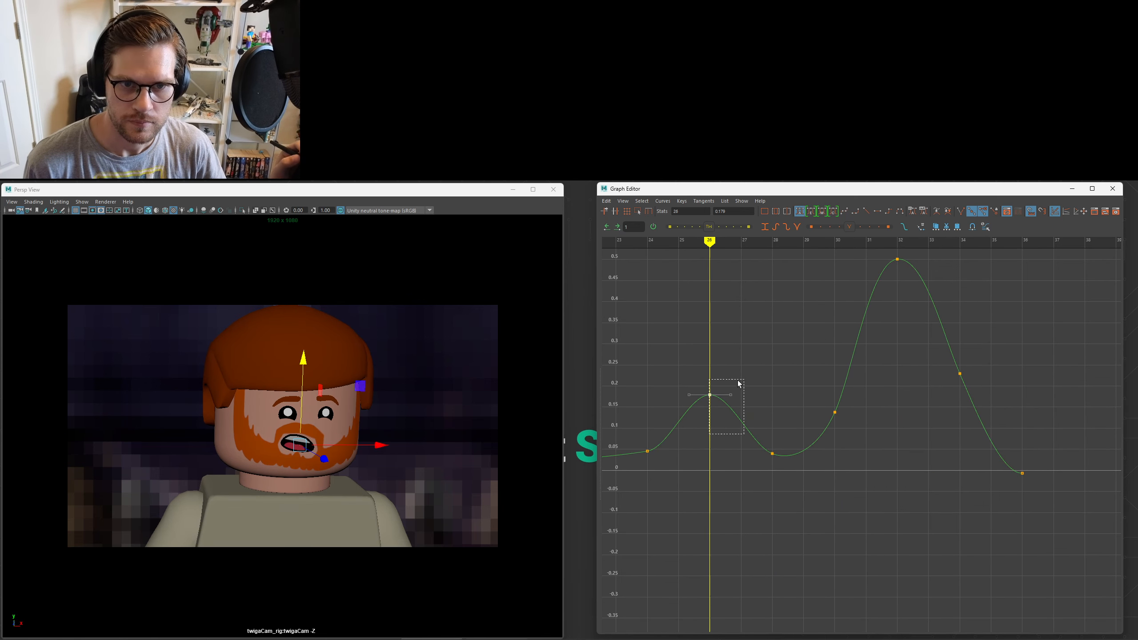
pyautogui.keyDown('alt'); pyautogui.keyDown('shift'); pyautogui.moveTo(901, 399); pyautogui.dragTo(849, 402, button='right'); pyautogui.keyUp('shift'); pyautogui.keyUp('alt')
pyautogui.moveTo(869, 242); pyautogui.dragTo(874, 267)
pyautogui.hotkey('alt', 'v')
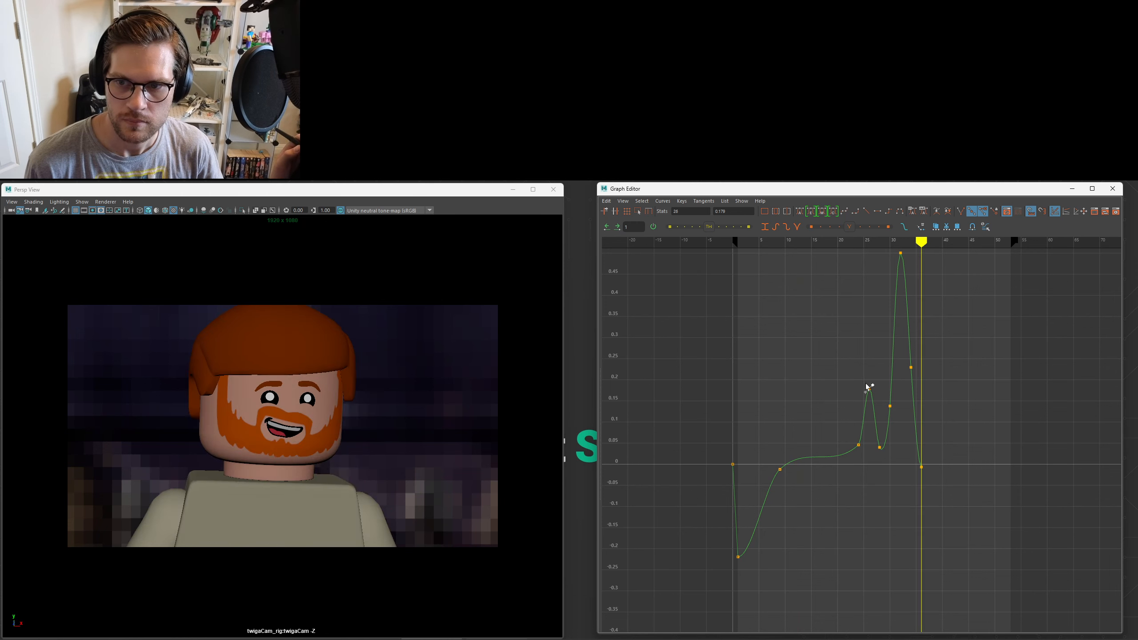
pyautogui.hotkey('alt', 'v')
pyautogui.moveTo(739, 244); pyautogui.dragTo(860, 269)
pyautogui.keyDown('alt'); pyautogui.moveTo(850, 488); pyautogui.dragTo(810, 482, button='middle'); pyautogui.keyUp('alt')
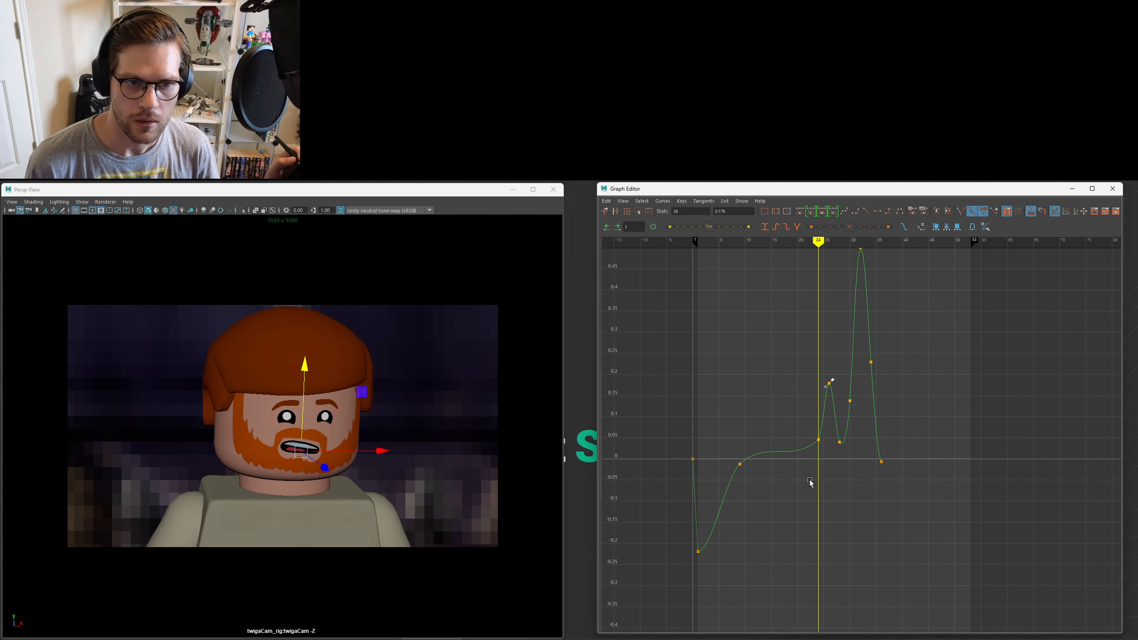
# Lower the frame 24 key on the mouth's Translate Y curve toward zero.
pyautogui.press('.')
pyautogui.keyDown('alt'); pyautogui.keyDown('shift'); pyautogui.moveTo(735, 454); pyautogui.dragTo(781, 447, button='right'); pyautogui.keyUp('shift'); pyautogui.keyUp('alt')
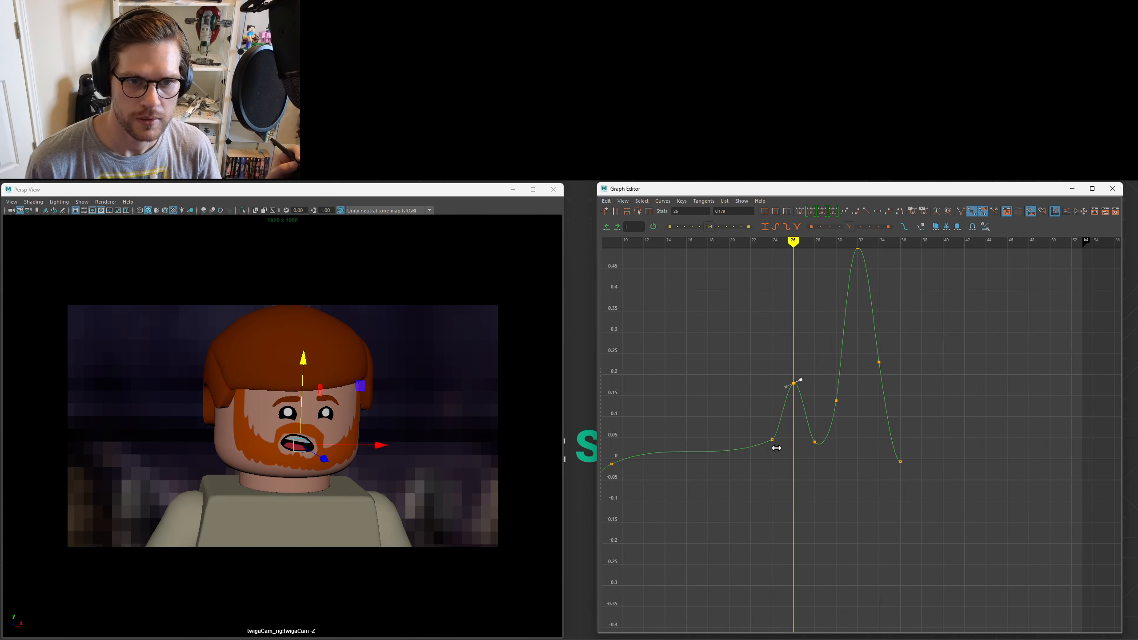
pyautogui.press(',')
pyautogui.moveTo(753, 454); pyautogui.dragTo(787, 425)
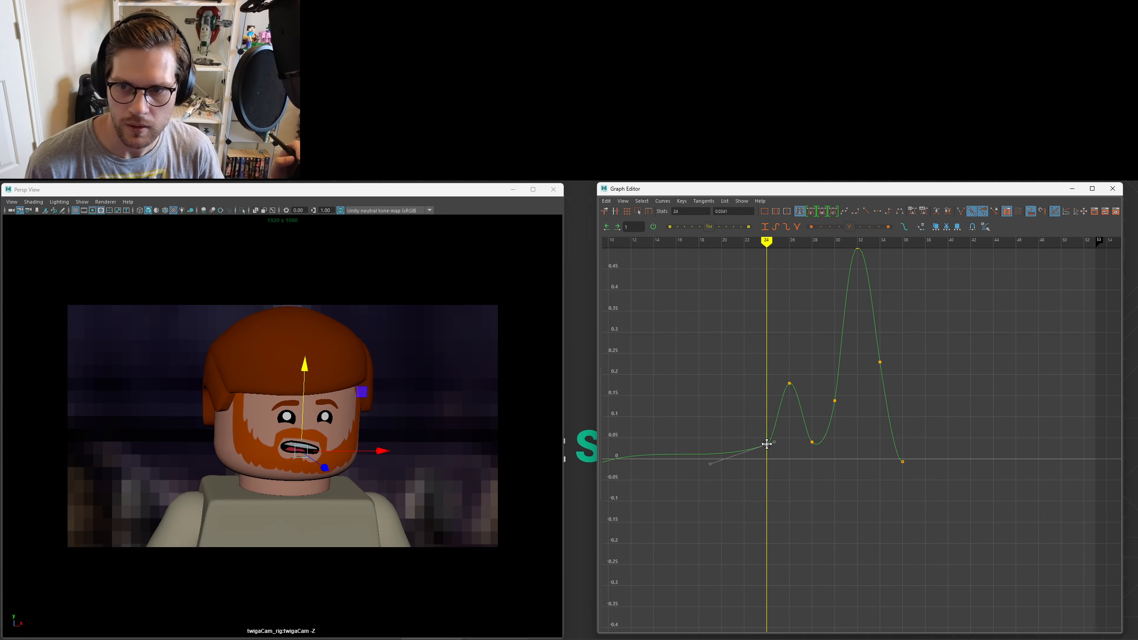
pyautogui.keyDown('alt'); pyautogui.moveTo(767, 459); pyautogui.dragTo(849, 461, button='middle'); pyautogui.keyUp('alt')
# Raise the frame 9 key on the mouth's Translate Y curve to about 0.008.
pyautogui.press(',')
pyautogui.press(',')
pyautogui.moveTo(666, 486); pyautogui.dragTo(691, 457)
pyautogui.moveTo(686, 471); pyautogui.dragTo(687, 462, button='middle')
# Lower the mouth's Translate Y key at frame 24 further, to about -0.02.
pyautogui.press('.')
pyautogui.moveTo(826, 513); pyautogui.dragTo(864, 457)
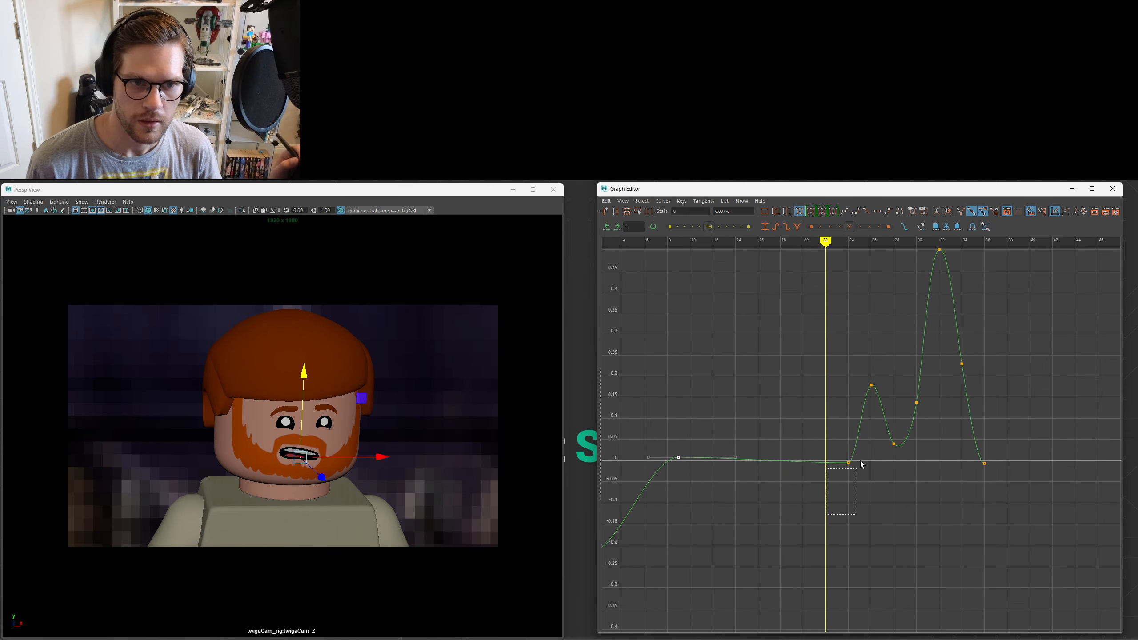
pyautogui.press('.')
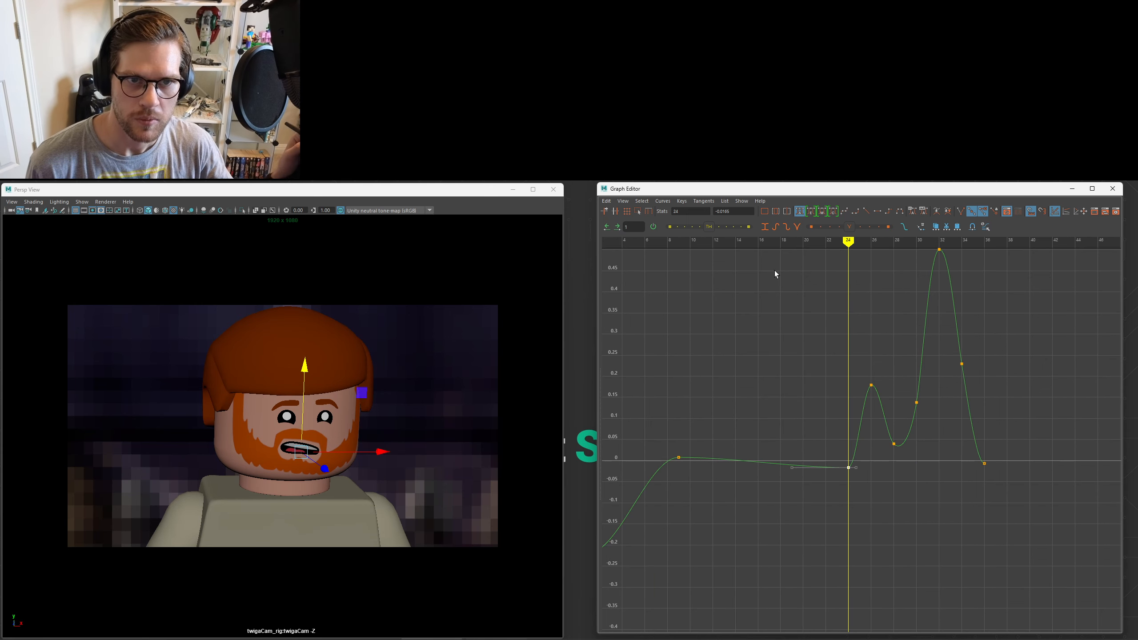
# Scrub and step through the keys to check the mouth's movement before and after frame 24.
pyautogui.moveTo(776, 274); pyautogui.dragTo(909, 295)
pyautogui.press(',')
pyautogui.press(',')
pyautogui.press(',')
pyautogui.keyDown('alt'); pyautogui.moveTo(883, 383); pyautogui.dragTo(751, 386, button='middle'); pyautogui.keyUp('alt')
pyautogui.keyDown('alt'); pyautogui.keyDown('shift'); pyautogui.moveTo(751, 387); pyautogui.dragTo(801, 388, button='right'); pyautogui.keyUp('shift'); pyautogui.keyUp('alt')
pyautogui.keyDown('alt'); pyautogui.keyDown('shift'); pyautogui.moveTo(800, 388); pyautogui.dragTo(851, 390, button='right'); pyautogui.keyUp('shift'); pyautogui.keyUp('alt')
pyautogui.keyDown('alt'); pyautogui.moveTo(851, 390); pyautogui.dragTo(986, 405, button='middle'); pyautogui.keyUp('alt')
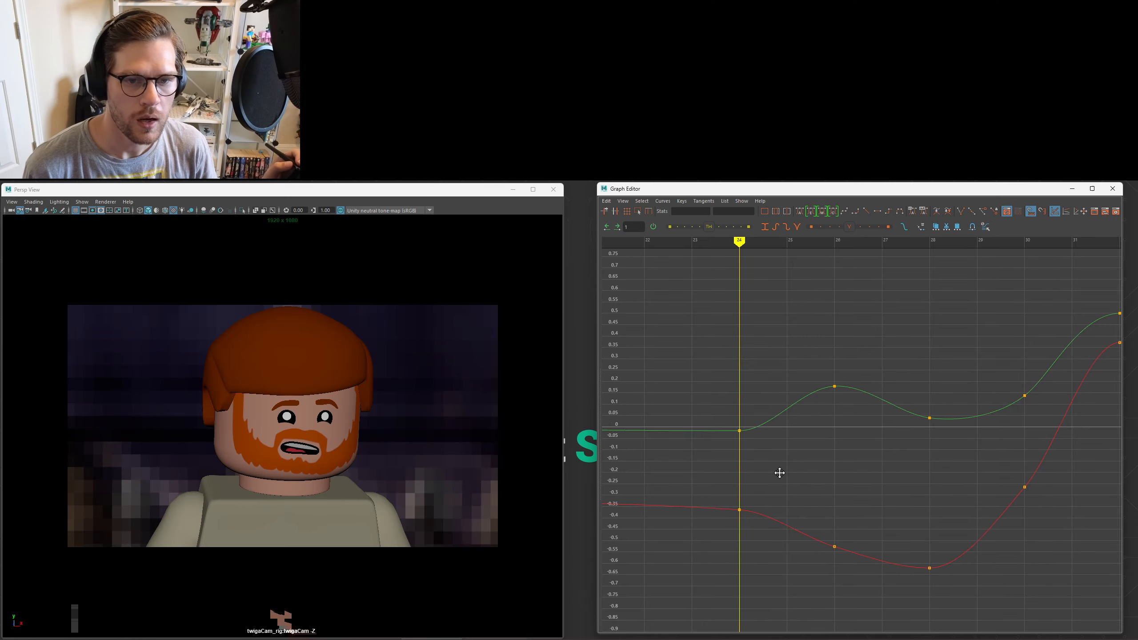
# Raise the frame 24 key on the mouth's Translate X curve to about -0.23.
pyautogui.keyDown('alt'); pyautogui.moveTo(779, 473); pyautogui.dragTo(777, 470, button='middle'); pyautogui.keyUp('alt')
pyautogui.moveTo(747, 250)
pyautogui.mouseDown()
pyautogui.moveTo(889, 311)
pyautogui.moveTo(749, 432)
pyautogui.moveTo(841, 467)
pyautogui.mouseUp()
pyautogui.moveTo(852, 521); pyautogui.dragTo(816, 571)
pyautogui.moveTo(760, 480); pyautogui.dragTo(712, 542)
pyautogui.press(',')
pyautogui.keyDown('alt'); pyautogui.moveTo(734, 550); pyautogui.dragTo(844, 525, button='middle'); pyautogui.keyUp('alt')
pyautogui.keyDown('alt'); pyautogui.keyDown('shift'); pyautogui.moveTo(845, 526); pyautogui.dragTo(795, 521, button='right'); pyautogui.keyUp('shift'); pyautogui.keyUp('alt')
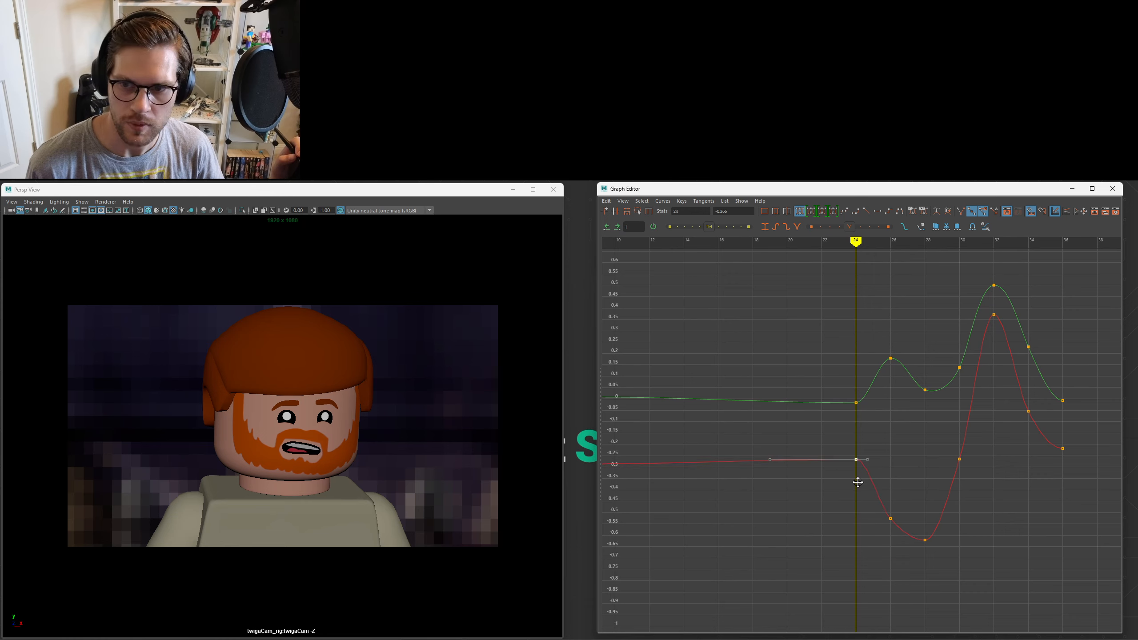
pyautogui.moveTo(858, 483); pyautogui.dragTo(857, 454)
pyautogui.keyDown('alt'); pyautogui.moveTo(857, 453); pyautogui.dragTo(921, 450, button='middle'); pyautogui.keyUp('alt')
# Raise the frame 26 key on the mouth's Translate X curve to about -0.4 and scrub across the change.
pyautogui.moveTo(709, 517)
pyautogui.keyDown('alt'); pyautogui.mouseDown(button='middle')
pyautogui.moveTo(720, 513)
pyautogui.moveTo(694, 517)
pyautogui.mouseUp(button='middle'); pyautogui.keyUp('alt')
pyautogui.moveTo(750, 244); pyautogui.dragTo(900, 344)
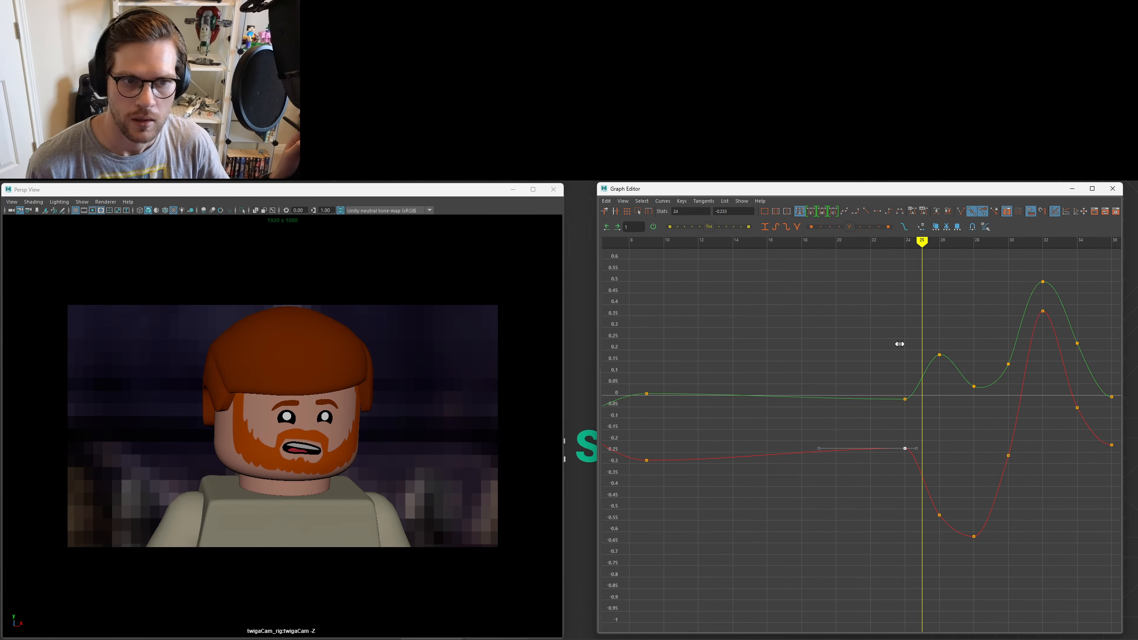
pyautogui.keyDown('alt'); pyautogui.keyDown('shift'); pyautogui.moveTo(923, 439); pyautogui.dragTo(986, 437, button='right'); pyautogui.keyUp('shift'); pyautogui.keyUp('alt')
pyautogui.keyDown('alt'); pyautogui.moveTo(977, 488); pyautogui.dragTo(864, 480, button='middle'); pyautogui.keyUp('alt')
pyautogui.moveTo(806, 488); pyautogui.dragTo(823, 514)
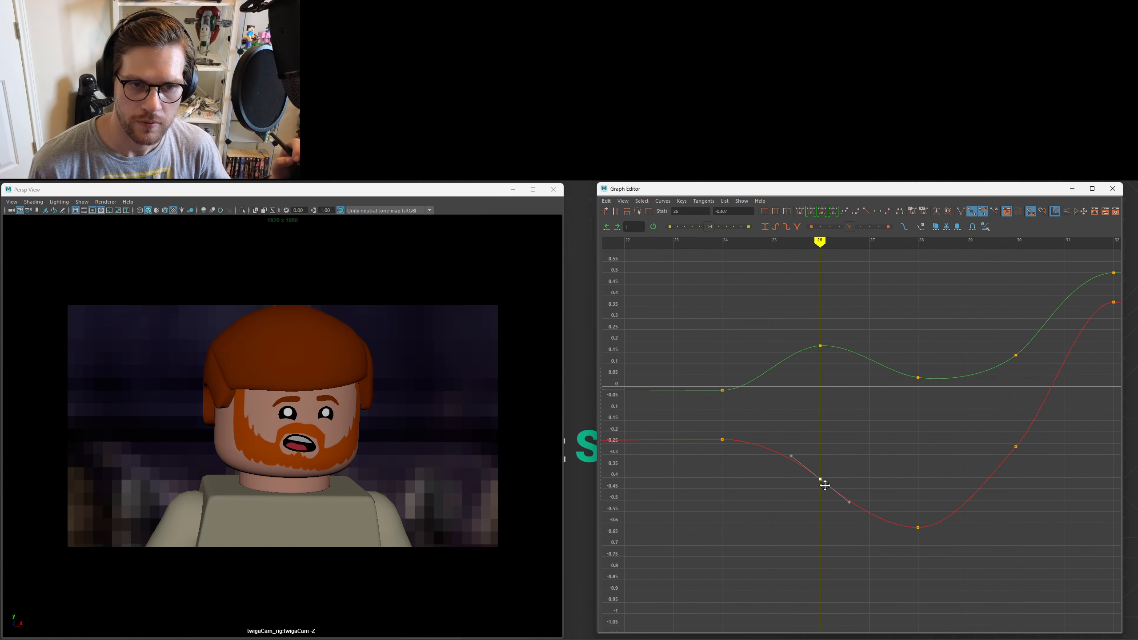
pyautogui.moveTo(735, 245); pyautogui.dragTo(849, 314)
pyautogui.moveTo(846, 300); pyautogui.dragTo(847, 299, button='middle')
# Raise the mouth's Translate Y key at frame 28 to about 0.09 and lower the frame 30 key to about 0.04.
pyautogui.moveTo(820, 242); pyautogui.dragTo(902, 305)
pyautogui.keyDown('alt'); pyautogui.moveTo(964, 438); pyautogui.dragTo(925, 442, button='middle'); pyautogui.keyUp('alt')
pyautogui.moveTo(841, 407); pyautogui.dragTo(905, 350)
pyautogui.keyDown('alt'); pyautogui.moveTo(893, 374); pyautogui.dragTo(832, 381, button='middle'); pyautogui.keyUp('alt')
pyautogui.moveTo(840, 305); pyautogui.dragTo(970, 314)
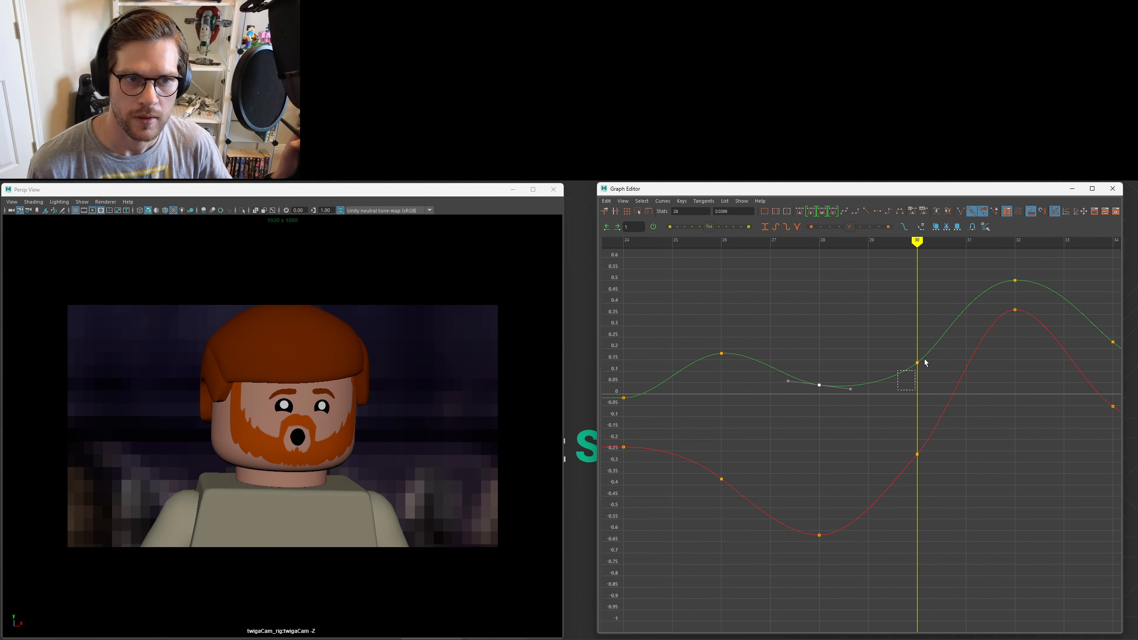
pyautogui.moveTo(839, 367); pyautogui.dragTo(924, 370)
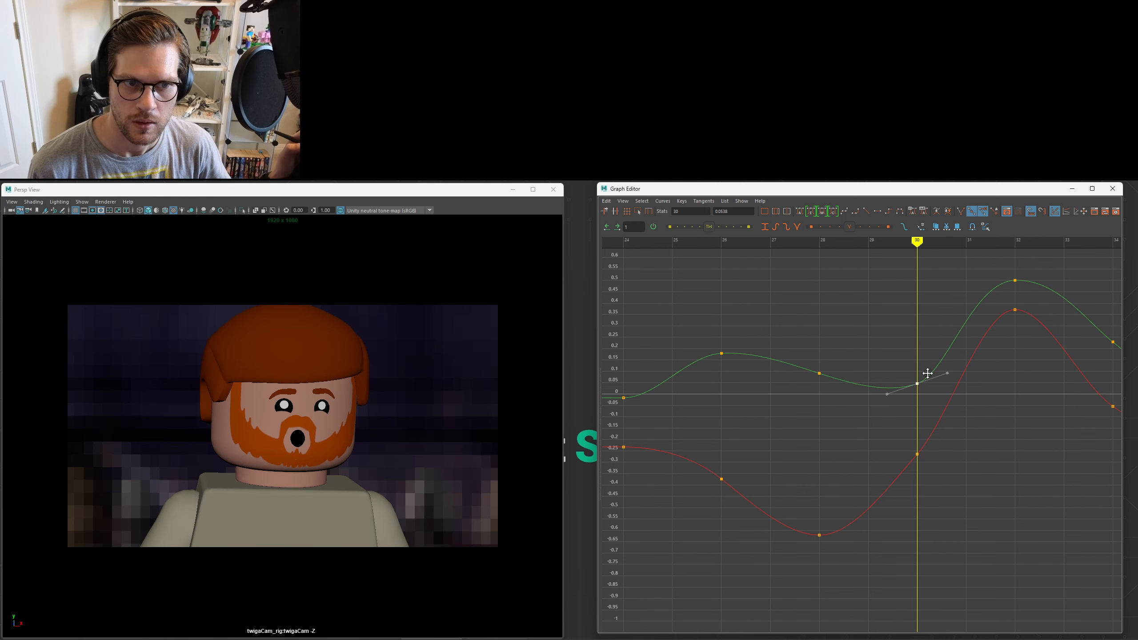
pyautogui.moveTo(928, 374); pyautogui.dragTo(928, 374, button='middle')
# Nudge the mouth's frame 26 keys to about 0.19 on Translate Y and -0.4 on Translate X, and frame 28 Translate X to about -0.64.
pyautogui.click(710, 244)
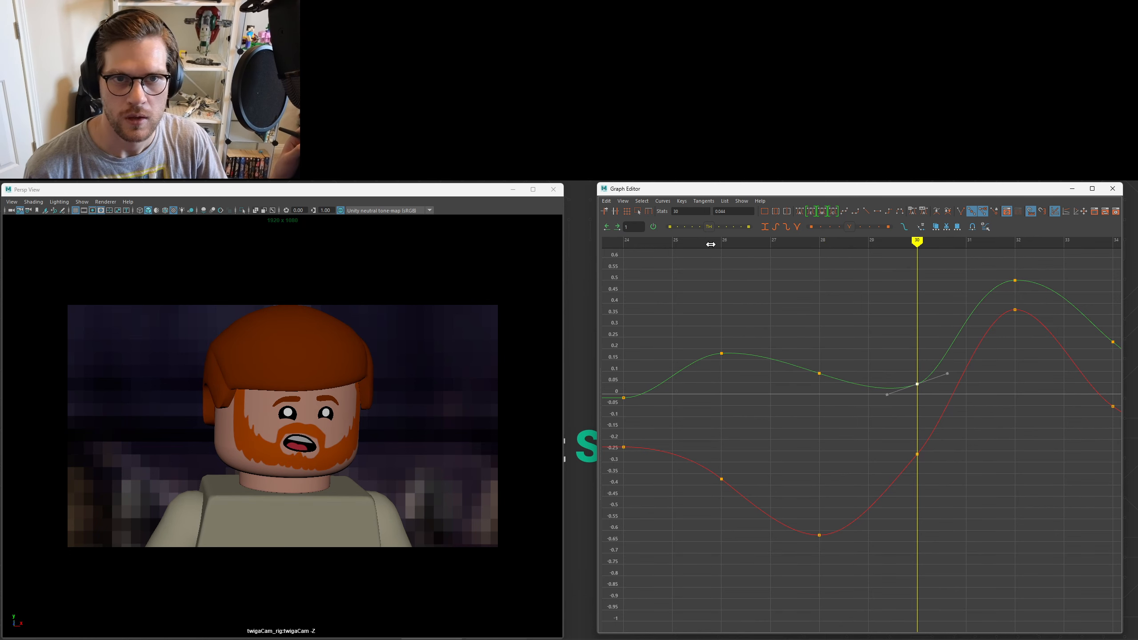
pyautogui.moveTo(722, 257); pyautogui.dragTo(740, 390)
pyautogui.keyDown('alt'); pyautogui.keyDown('shift'); pyautogui.moveTo(741, 404); pyautogui.dragTo(795, 410, button='middle'); pyautogui.keyUp('shift'); pyautogui.keyUp('alt')
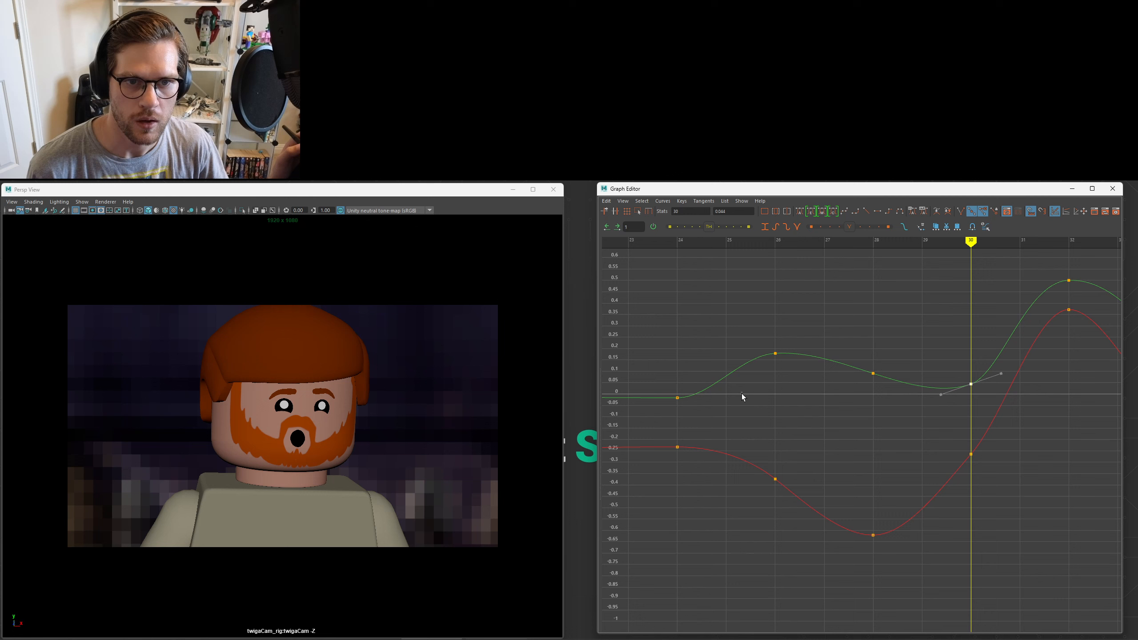
pyautogui.moveTo(741, 393); pyautogui.dragTo(806, 321)
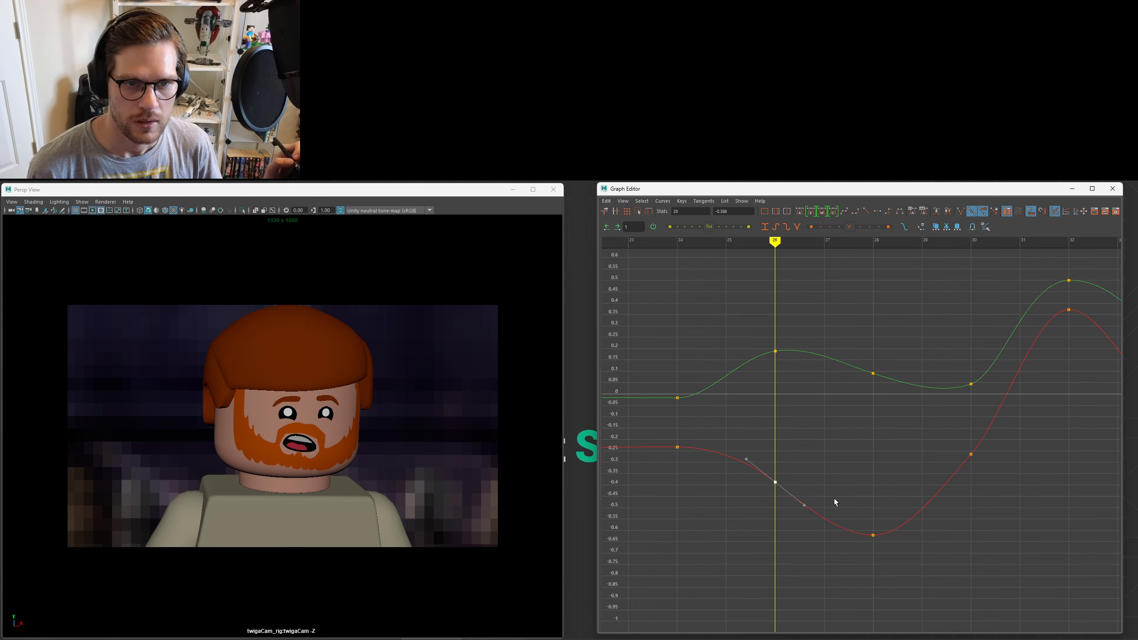
pyautogui.moveTo(778, 247); pyautogui.dragTo(880, 328)
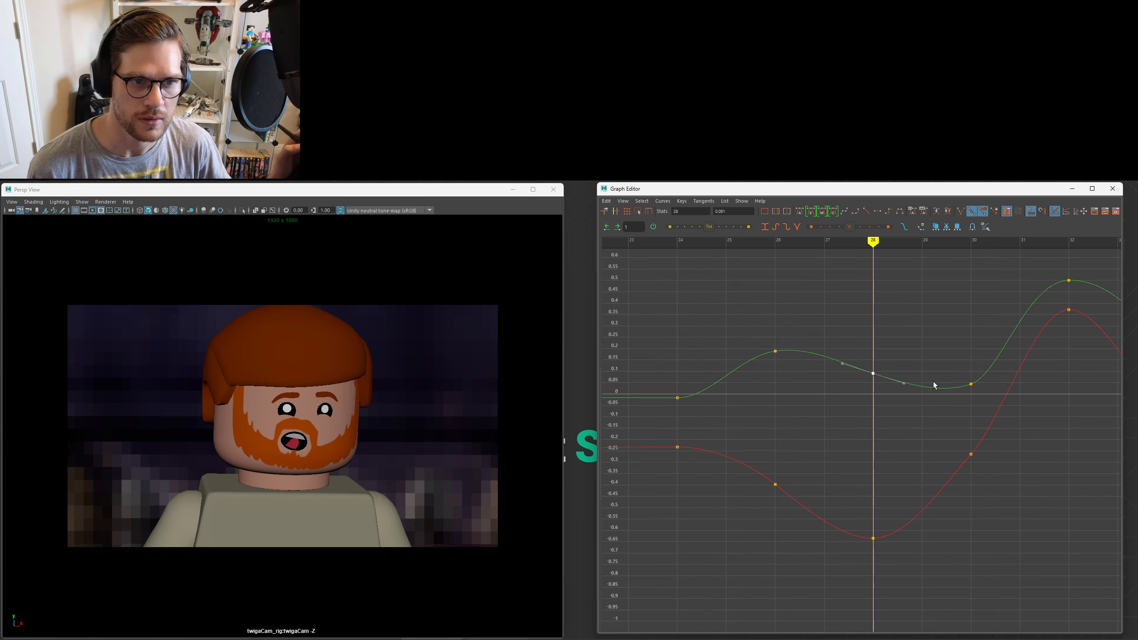
# Scrub the motion up to frame 34 and lower the mouth's Translate Y key at frame 32 to about 0.22.
pyautogui.keyDown('alt'); pyautogui.moveTo(935, 386); pyautogui.dragTo(912, 379, button='middle'); pyautogui.keyUp('alt')
pyautogui.moveTo(661, 245); pyautogui.dragTo(968, 388)
pyautogui.keyDown('alt'); pyautogui.moveTo(983, 396); pyautogui.dragTo(855, 410, button='middle'); pyautogui.keyUp('alt')
pyautogui.moveTo(856, 410); pyautogui.dragTo(978, 295)
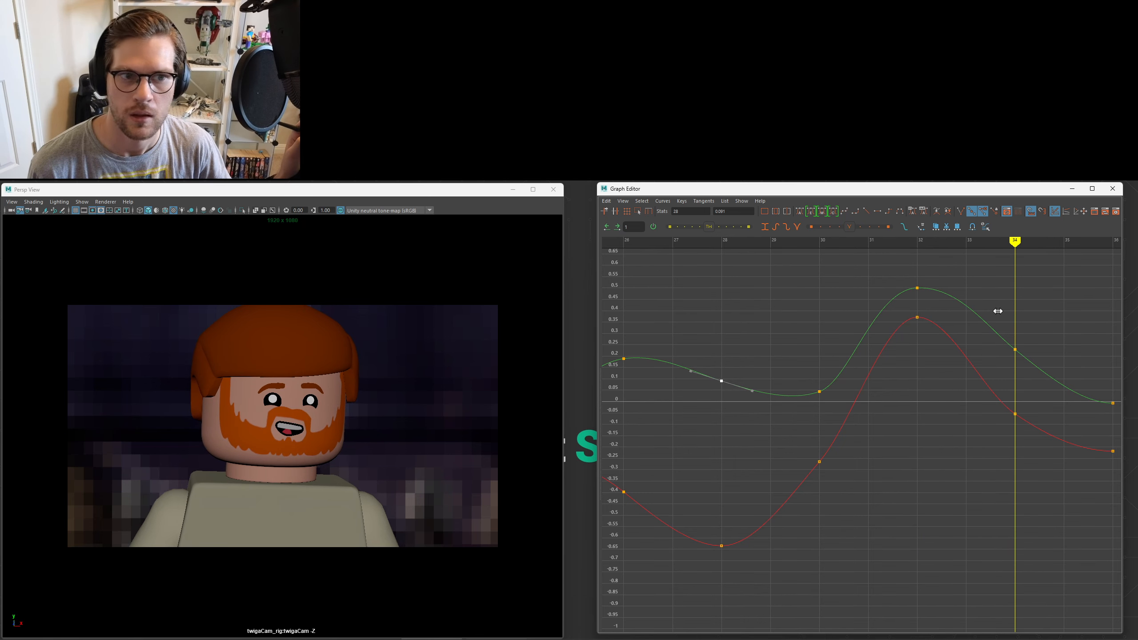
pyautogui.moveTo(1028, 287); pyautogui.dragTo(1029, 348, button='middle')
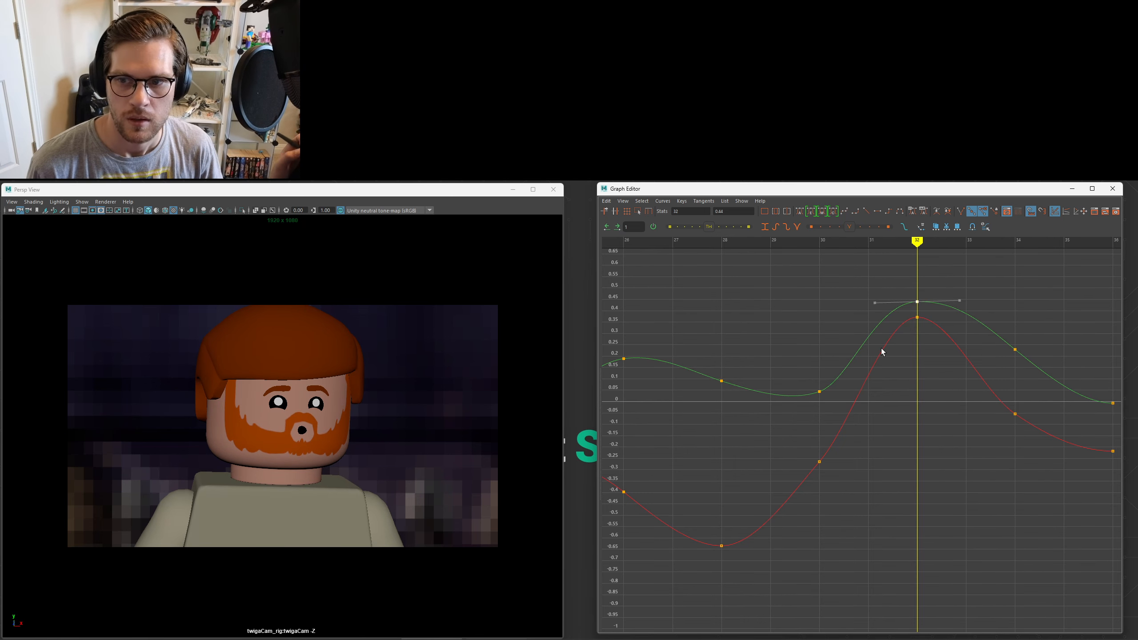
pyautogui.keyDown('alt'); pyautogui.moveTo(881, 352); pyautogui.dragTo(790, 368, button='middle'); pyautogui.keyUp('alt')
pyautogui.moveTo(816, 289); pyautogui.dragTo(816, 340, button='middle')
# Raise the Translate Y key at frame 34 to about 0.27 and tilt the frame 32 key's tangent upward.
pyautogui.moveTo(918, 352); pyautogui.dragTo(934, 379)
pyautogui.moveTo(930, 366); pyautogui.dragTo(930, 356, button='middle')
pyautogui.moveTo(805, 361); pyautogui.dragTo(778, 379)
pyautogui.moveTo(780, 371); pyautogui.dragTo(780, 386, button='middle')
pyautogui.moveTo(825, 269); pyautogui.dragTo(726, 267)
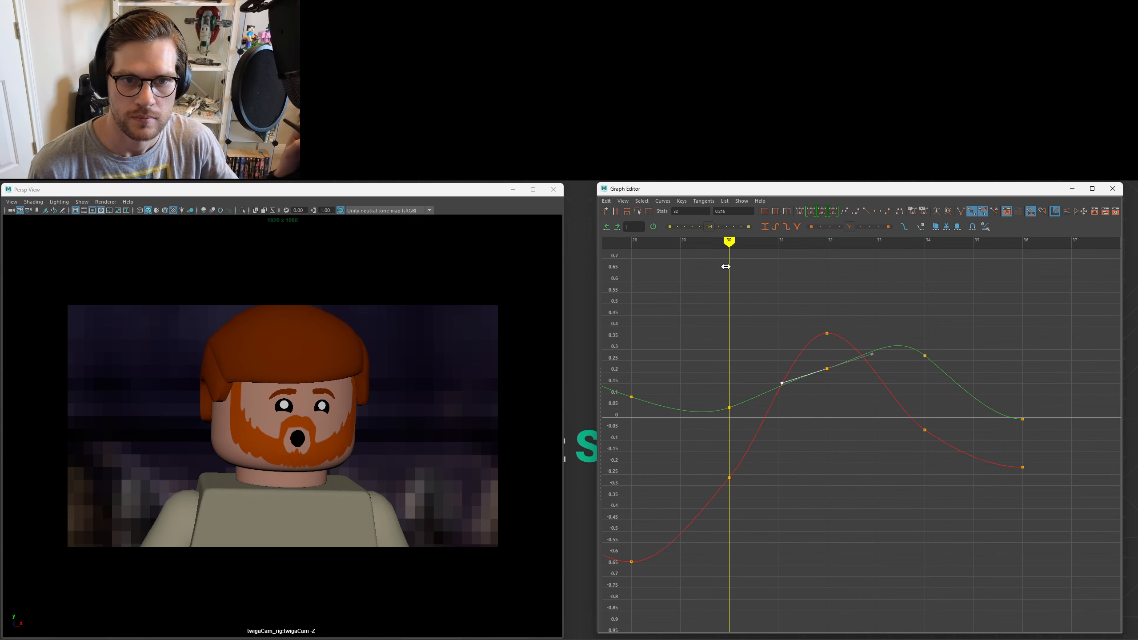
# Raise the mouth's Translate Y keys to about 0.06 at frame 30 and 0.14 at frame 28.
pyautogui.keyDown('alt'); pyautogui.moveTo(750, 430); pyautogui.dragTo(779, 412, button='middle'); pyautogui.keyUp('alt')
pyautogui.moveTo(747, 377); pyautogui.dragTo(772, 402)
pyautogui.moveTo(773, 397); pyautogui.dragTo(874, 419, button='middle')
pyautogui.moveTo(859, 269); pyautogui.dragTo(762, 269)
pyautogui.moveTo(747, 395); pyautogui.dragTo(775, 419)
pyautogui.moveTo(762, 425); pyautogui.dragTo(762, 414, button='middle')
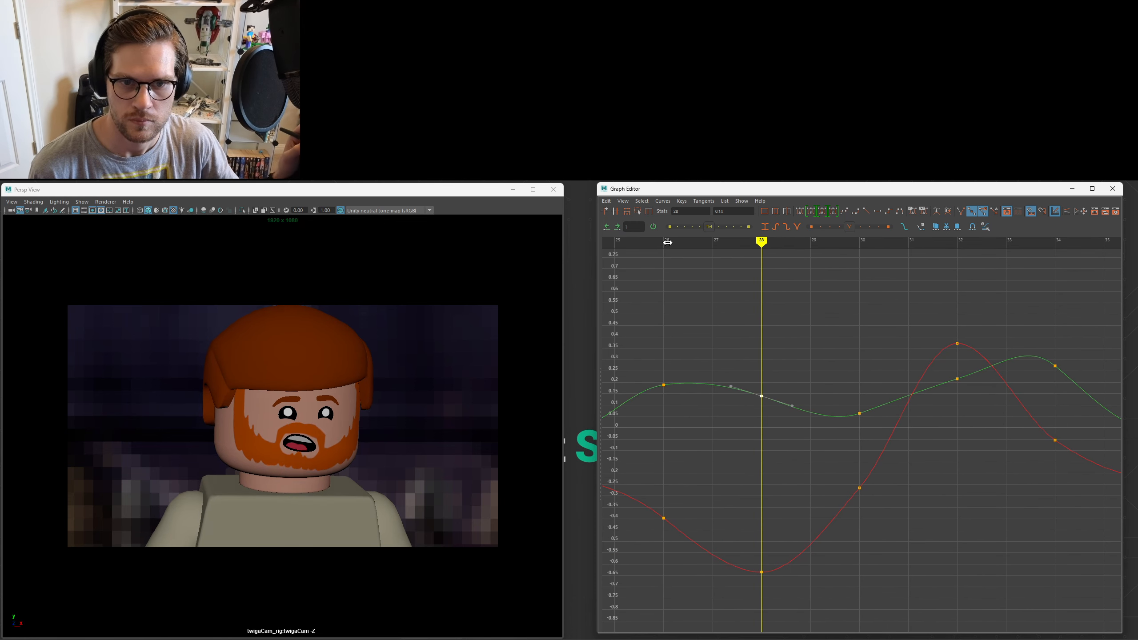
# Raise the Translate Y key at frame 32 to about 0.29 and scrub through the surrounding frames to check the mouth's arc.
pyautogui.moveTo(668, 242); pyautogui.dragTo(971, 346)
pyautogui.keyDown('alt'); pyautogui.moveTo(971, 347); pyautogui.dragTo(910, 358, button='middle'); pyautogui.keyUp('alt')
pyautogui.moveTo(884, 377); pyautogui.dragTo(909, 408)
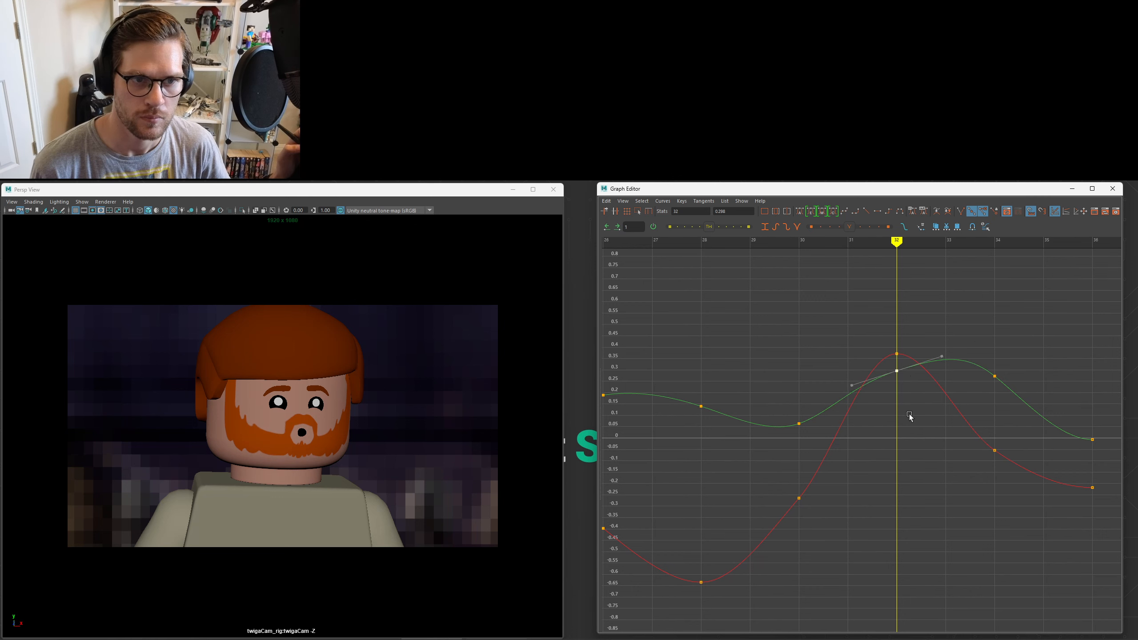
pyautogui.moveTo(909, 416); pyautogui.dragTo(911, 409, button='middle')
pyautogui.keyDown('alt'); pyautogui.moveTo(936, 386); pyautogui.dragTo(900, 391, button='middle'); pyautogui.keyUp('alt')
pyautogui.moveTo(889, 247); pyautogui.dragTo(924, 255)
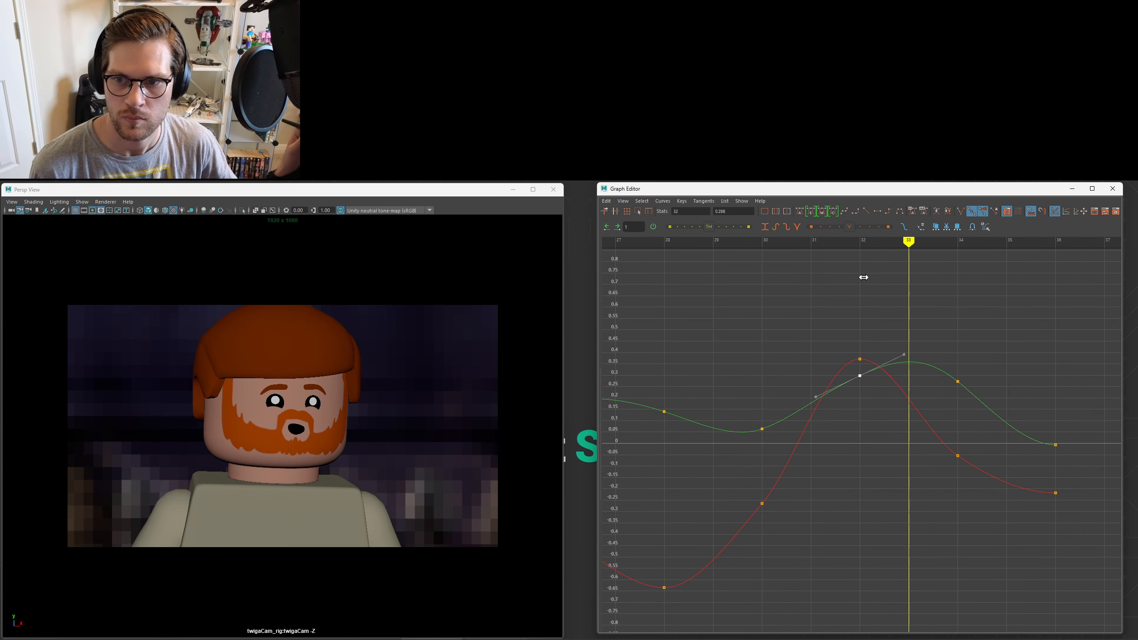
pyautogui.moveTo(864, 277); pyautogui.dragTo(717, 341)
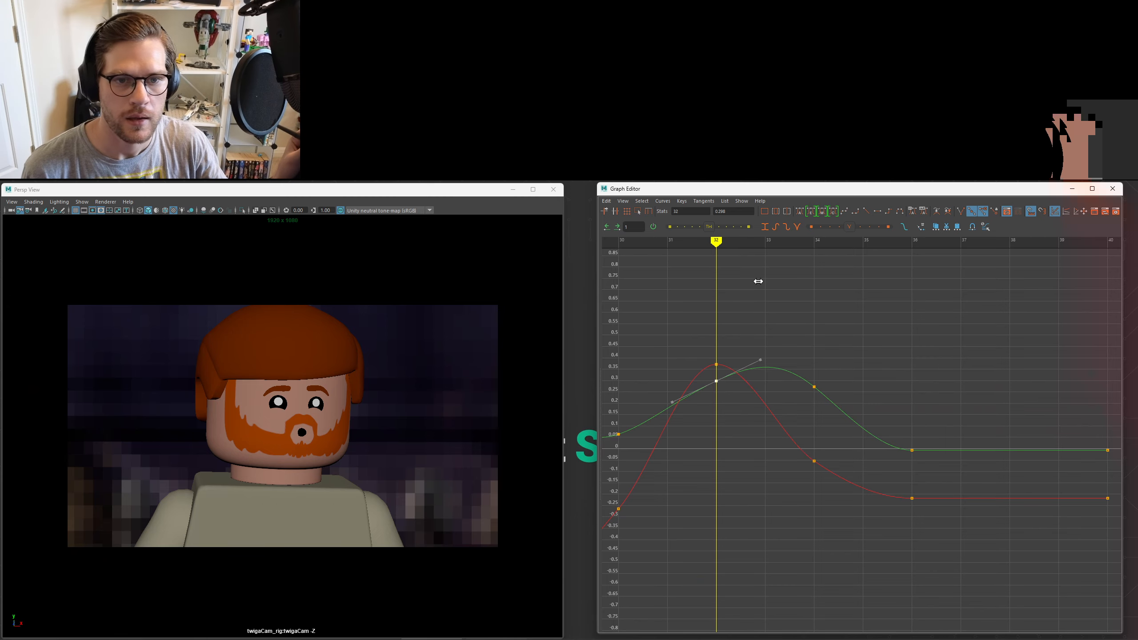
pyautogui.moveTo(758, 281); pyautogui.dragTo(1103, 462)
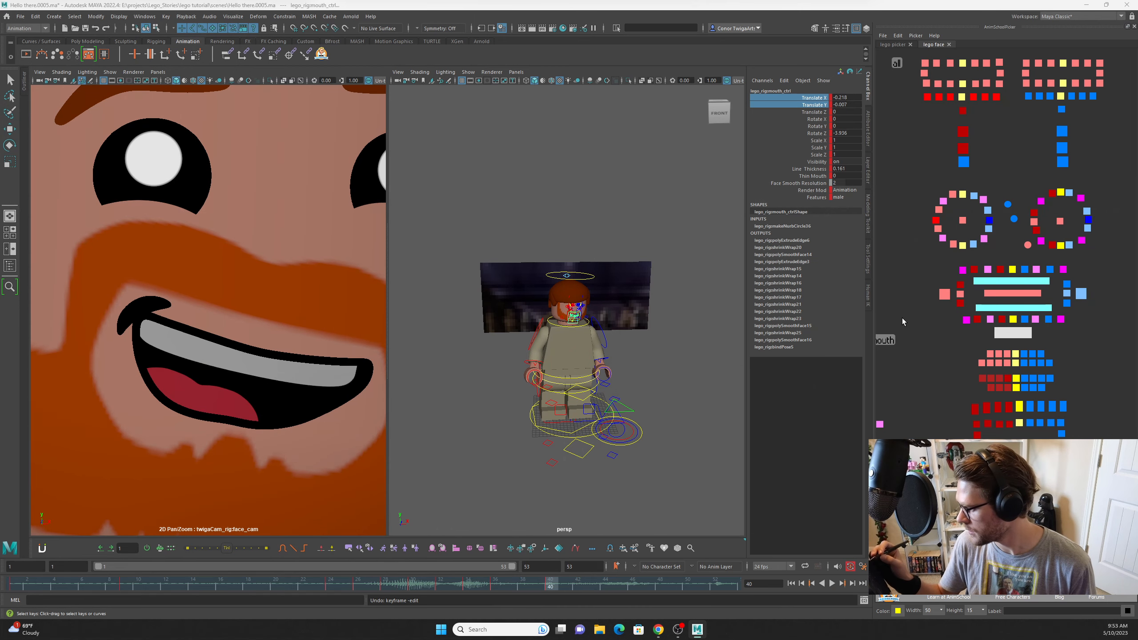
# Select all mouth controls through the face picker and isolate the mouth control's Translate X and Translate Y channels.
pyautogui.moveTo(934, 341); pyautogui.dragTo(964, 304, button='middle')
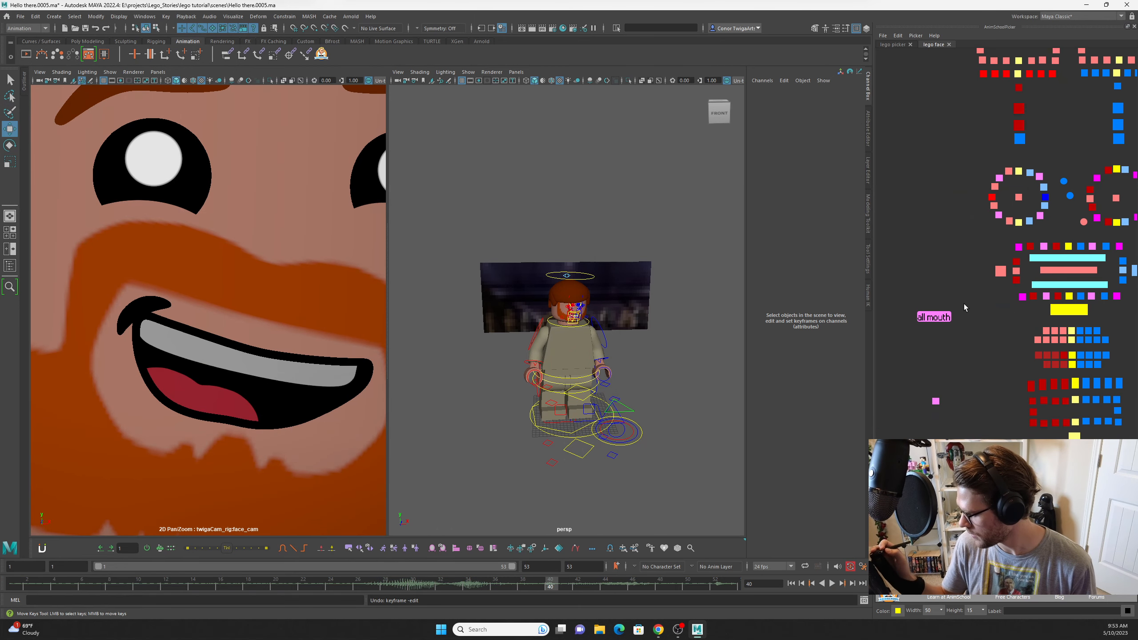
pyautogui.click(933, 318)
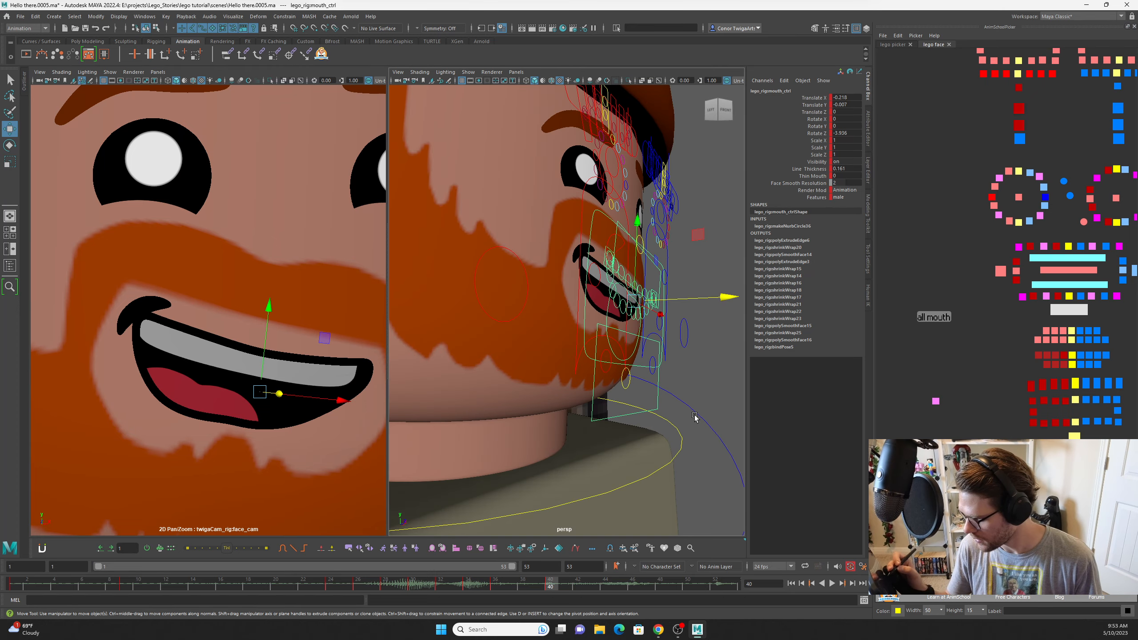
pyautogui.keyDown('alt'); pyautogui.moveTo(695, 416); pyautogui.dragTo(622, 409); pyautogui.keyUp('alt')
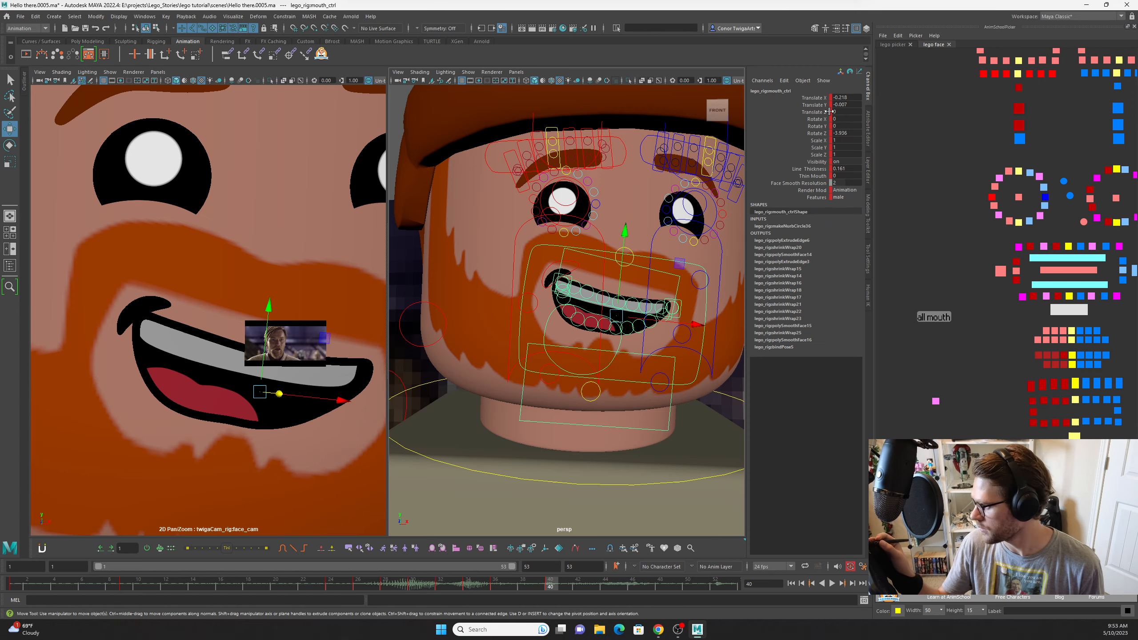
pyautogui.moveTo(811, 97); pyautogui.dragTo(812, 105)
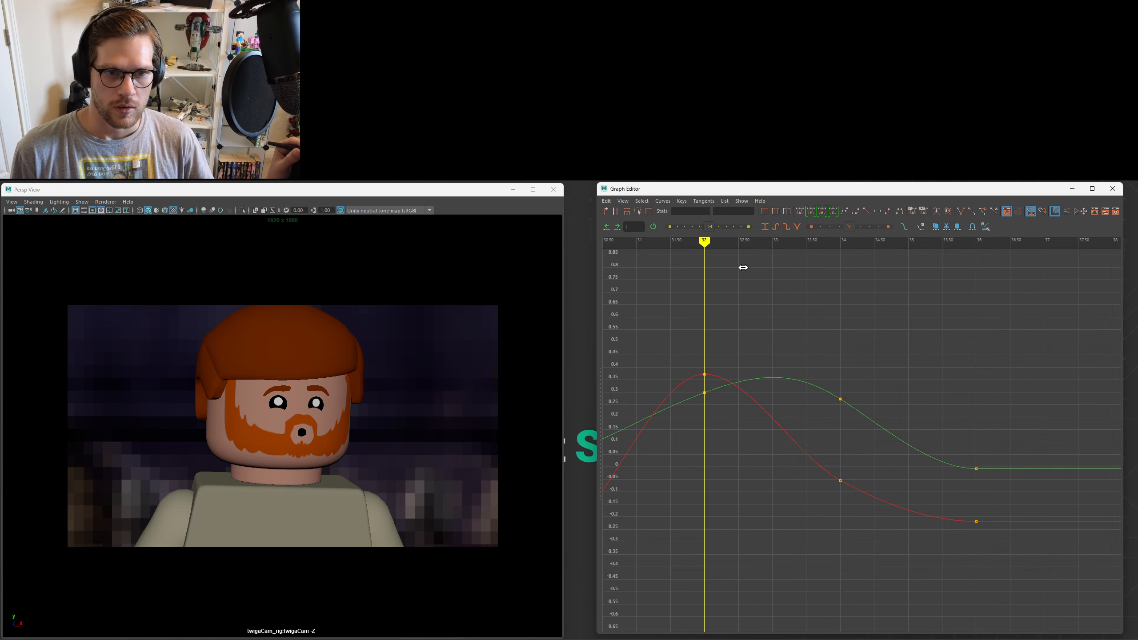
# Set a key on the mouth at frame 38 and undo the last adjustment made to a nearby key.
pyautogui.moveTo(743, 268); pyautogui.dragTo(1015, 269)
pyautogui.keyDown('alt'); pyautogui.moveTo(951, 544); pyautogui.dragTo(789, 555, button='middle'); pyautogui.keyUp('alt')
pyautogui.moveTo(806, 489)
pyautogui.mouseDown()
pyautogui.moveTo(943, 479)
pyautogui.moveTo(806, 466)
pyautogui.mouseUp()
pyautogui.press('s')
pyautogui.keyDown('alt'); pyautogui.moveTo(828, 461); pyautogui.dragTo(836, 452, button='middle'); pyautogui.keyUp('alt')
pyautogui.moveTo(830, 461); pyautogui.dragTo(800, 501)
pyautogui.moveTo(799, 502); pyautogui.dragTo(800, 485, button='middle')
pyautogui.hotkey('ctrl', 'z')
# Move the Translate X keys to about 0.18 at frame 34 and -0.11 at frame 36, and tilt the frame 32 Translate X tangent upward.
pyautogui.keyDown('alt'); pyautogui.moveTo(672, 506); pyautogui.dragTo(808, 508, button='middle'); pyautogui.keyUp('alt')
pyautogui.moveTo(803, 508); pyautogui.dragTo(833, 473)
pyautogui.moveTo(856, 497); pyautogui.dragTo(856, 460, button='middle')
pyautogui.moveTo(939, 514); pyautogui.dragTo(970, 547)
pyautogui.moveTo(972, 574); pyautogui.dragTo(972, 546, button='middle')
pyautogui.keyDown('alt'); pyautogui.moveTo(972, 546); pyautogui.dragTo(890, 552, button='middle'); pyautogui.keyUp('alt')
pyautogui.moveTo(873, 472); pyautogui.dragTo(873, 469)
pyautogui.moveTo(862, 417); pyautogui.dragTo(862, 440, button='middle')
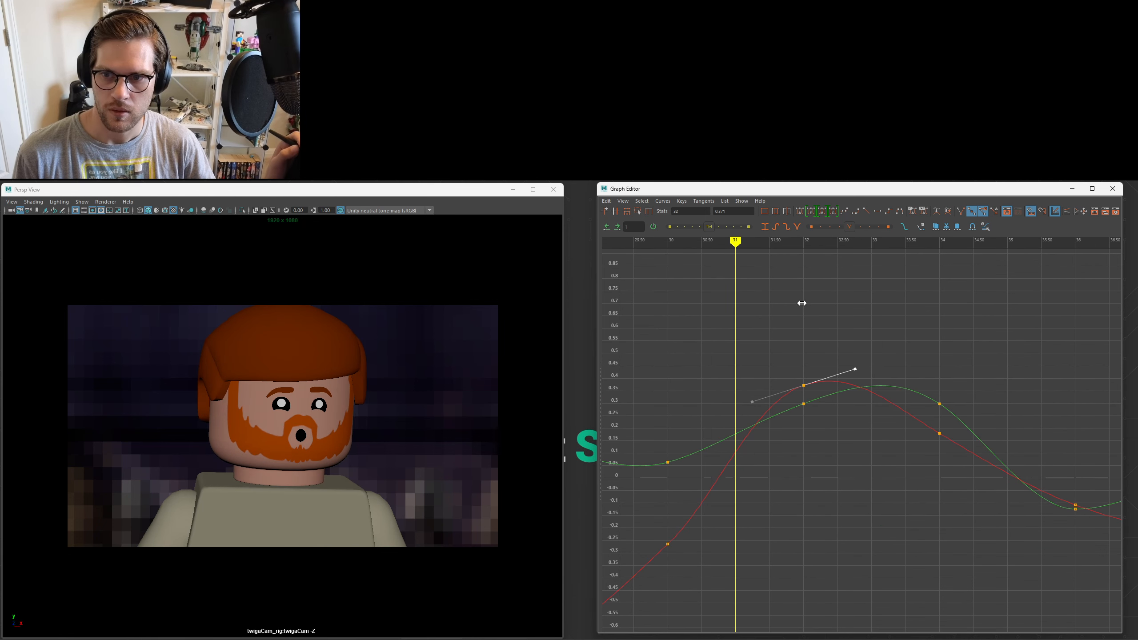
# Lower the mouth's frame 38 keys to about -0.05 on Translate Y and -0.25 on Translate X.
pyautogui.moveTo(803, 304)
pyautogui.mouseDown()
pyautogui.moveTo(856, 289)
pyautogui.moveTo(989, 291)
pyautogui.mouseUp()
pyautogui.keyDown('alt'); pyautogui.moveTo(990, 358); pyautogui.dragTo(650, 370, button='middle'); pyautogui.keyUp('alt')
pyautogui.moveTo(904, 411); pyautogui.dragTo(851, 489)
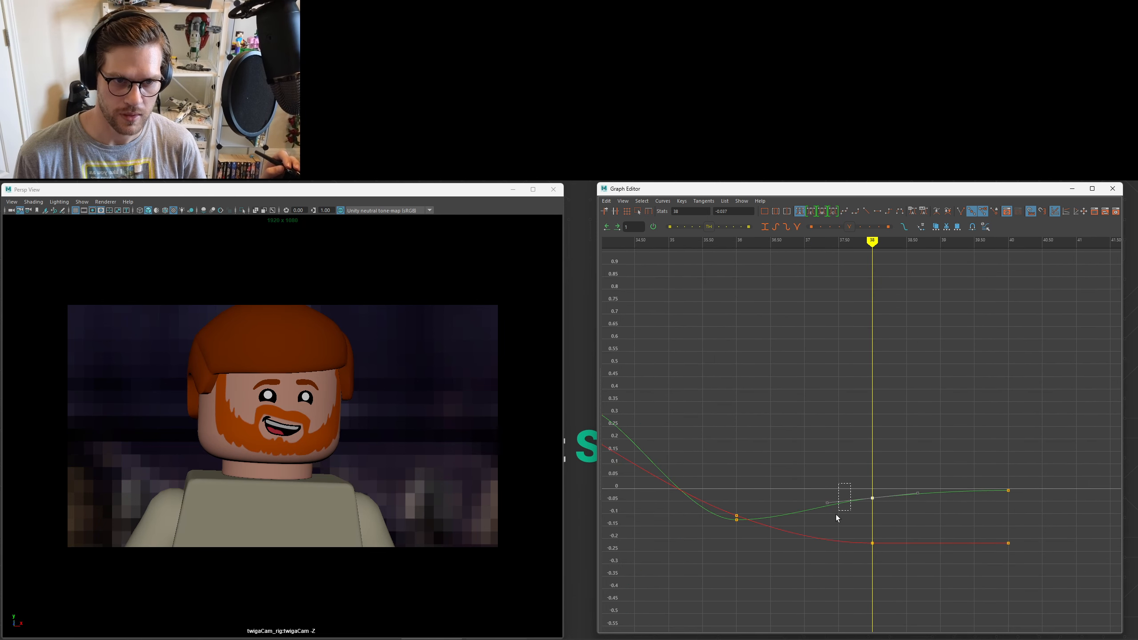
pyautogui.moveTo(836, 515); pyautogui.dragTo(836, 516)
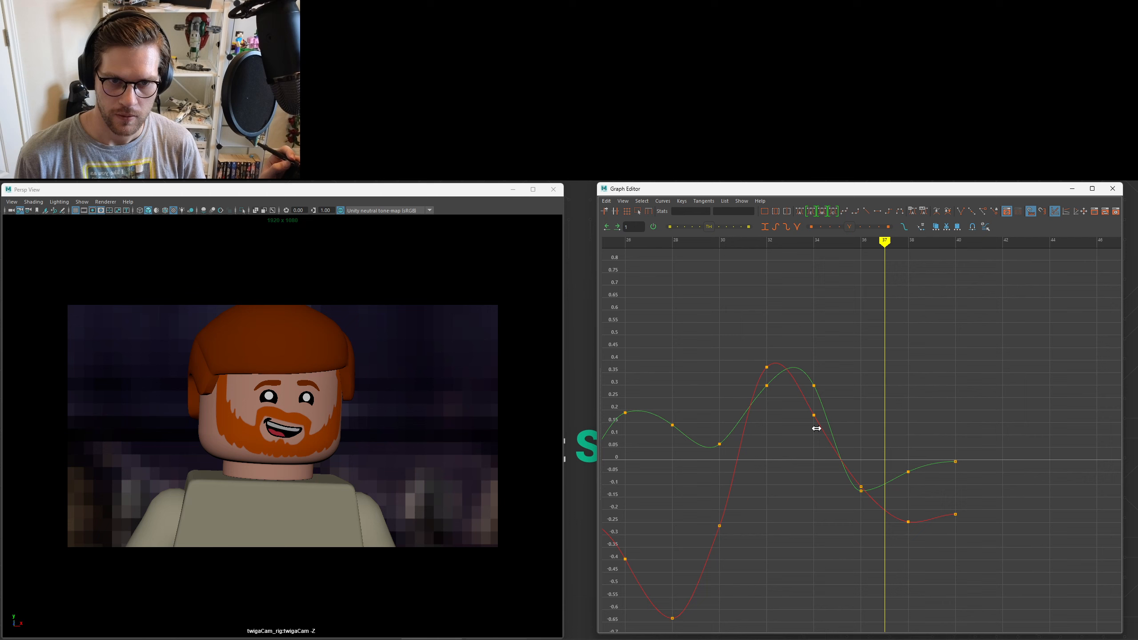
pyautogui.keyDown('alt'); pyautogui.keyDown('shift'); pyautogui.moveTo(815, 427); pyautogui.dragTo(793, 412, button='right'); pyautogui.keyUp('shift'); pyautogui.keyUp('alt')
pyautogui.keyDown('alt'); pyautogui.moveTo(793, 412); pyautogui.dragTo(807, 412, button='middle'); pyautogui.keyUp('alt')
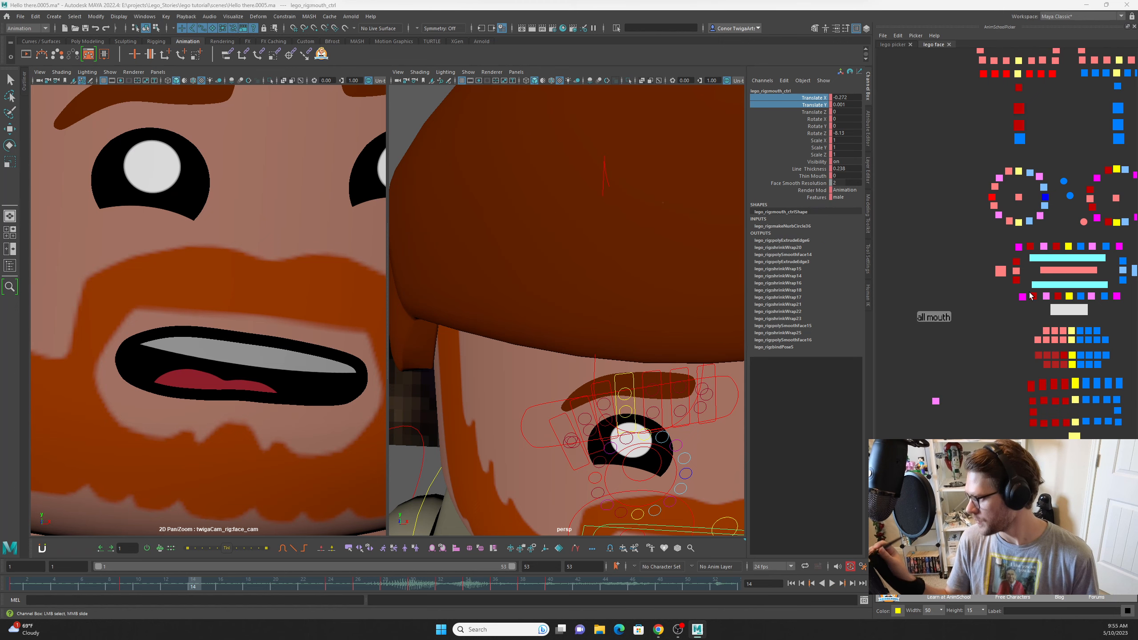
# Select both mouth corner controls and lower their Translate X keys at frame 24 to about 0.28 and 0.25.
pyautogui.click(1016, 271)
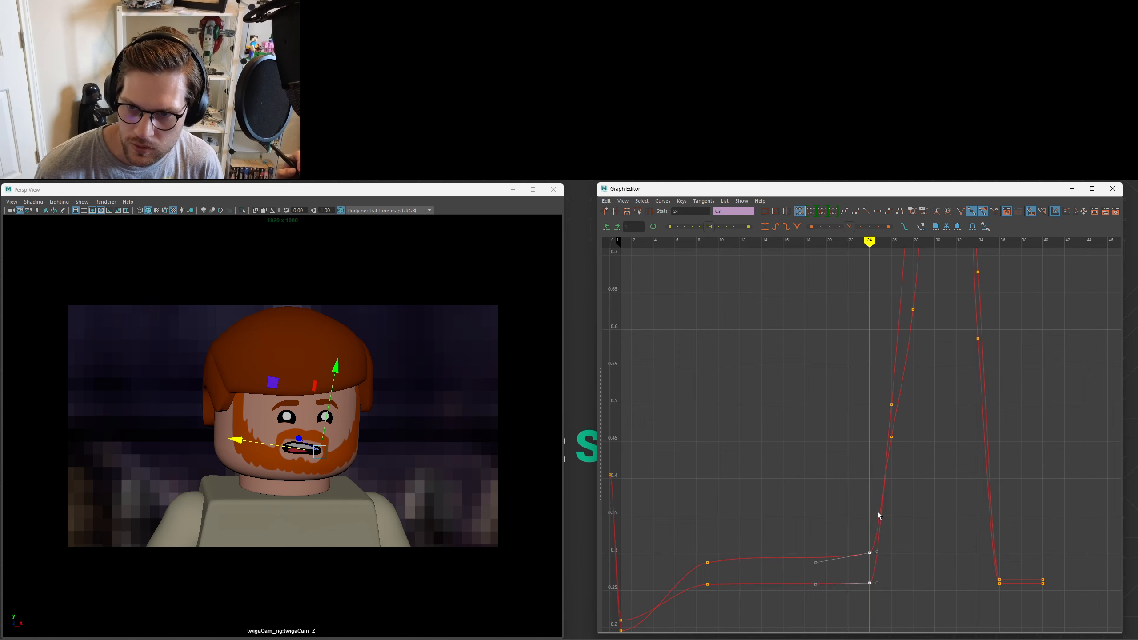
pyautogui.click(713, 244)
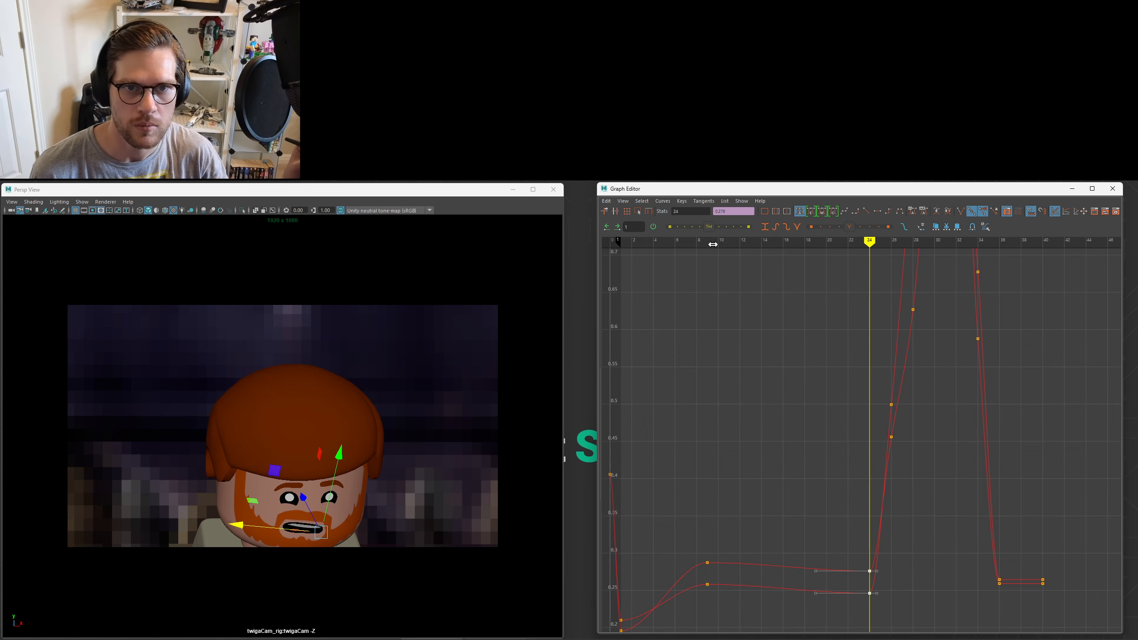
pyautogui.moveTo(715, 244); pyautogui.dragTo(875, 410)
pyautogui.press('a')
pyautogui.keyDown('alt'); pyautogui.moveTo(875, 410); pyautogui.dragTo(877, 400, button='right'); pyautogui.keyUp('alt')
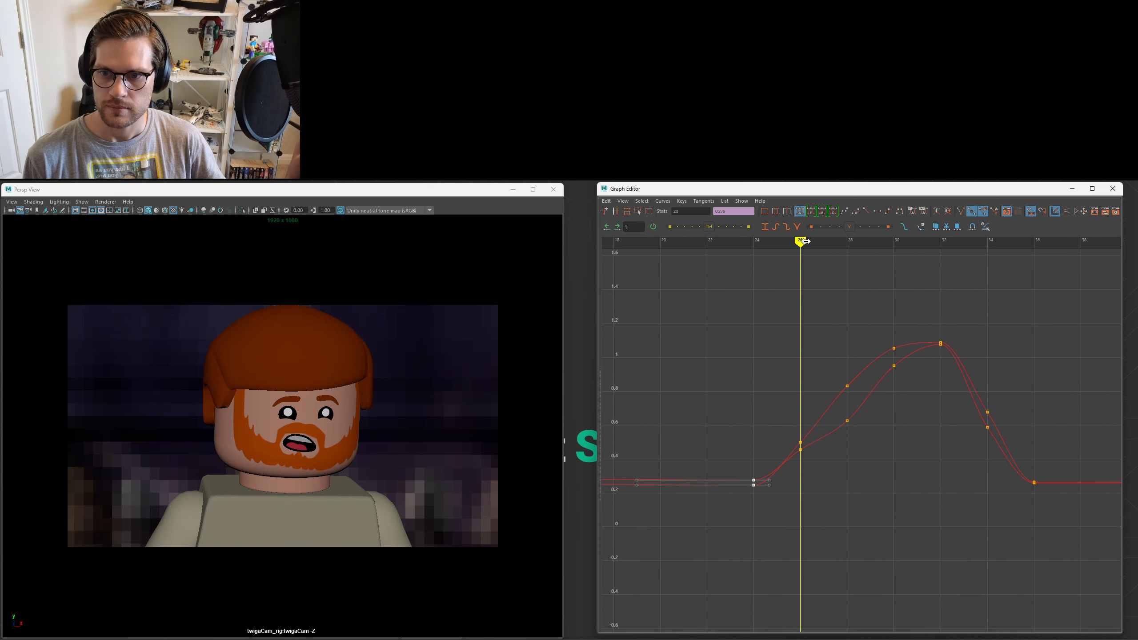
# Raise the lower mouth corner Translate X curve to about 0.76 at frame 28 and 1.0 at frame 30.
pyautogui.moveTo(804, 242); pyautogui.dragTo(850, 247)
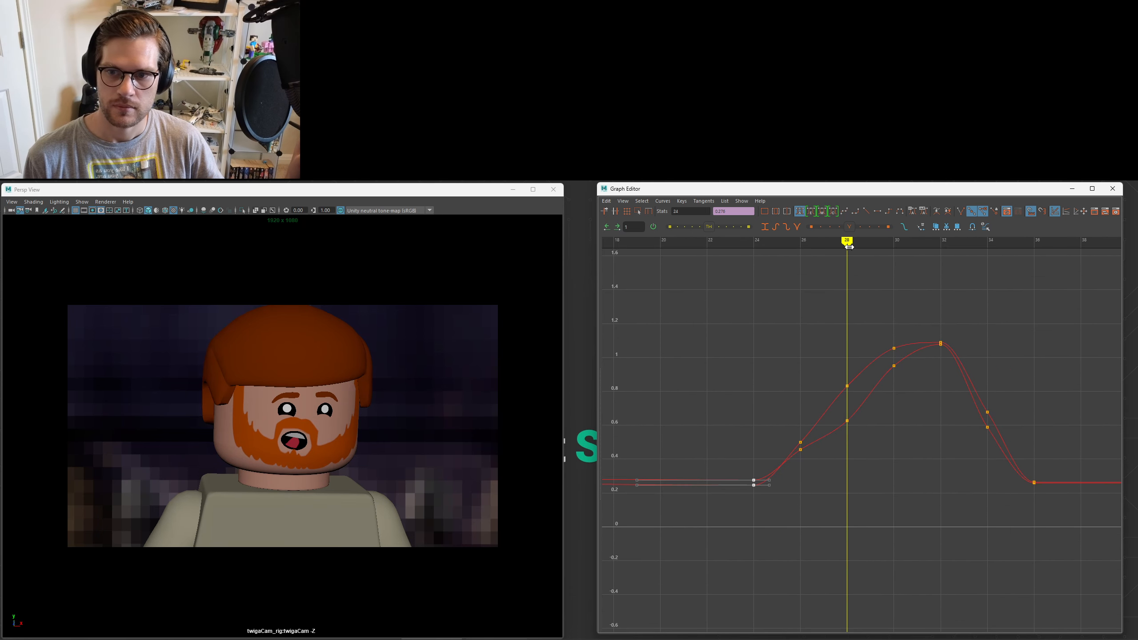
pyautogui.moveTo(852, 423); pyautogui.dragTo(852, 407, button='middle')
pyautogui.keyDown('alt'); pyautogui.moveTo(848, 457); pyautogui.dragTo(780, 455, button='middle'); pyautogui.keyUp('alt')
pyautogui.keyDown('alt'); pyautogui.keyDown('shift'); pyautogui.moveTo(791, 452); pyautogui.dragTo(829, 450, button='right'); pyautogui.keyUp('shift'); pyautogui.keyUp('alt')
pyautogui.moveTo(757, 415); pyautogui.dragTo(783, 368)
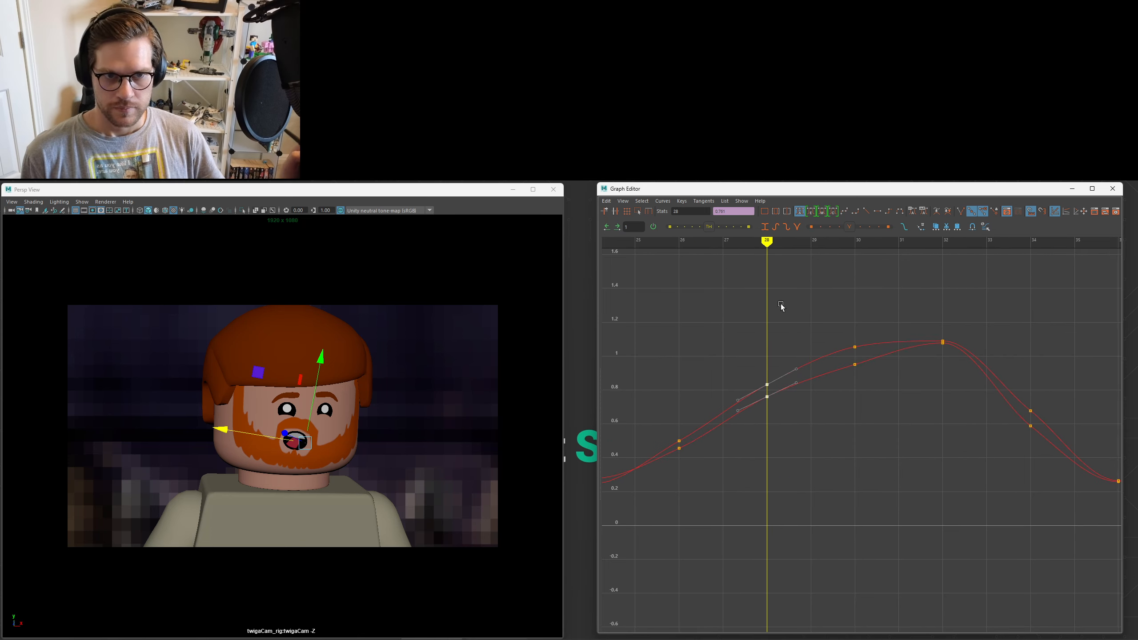
pyautogui.moveTo(772, 243); pyautogui.dragTo(882, 266)
pyautogui.moveTo(859, 368); pyautogui.dragTo(859, 359, button='middle')
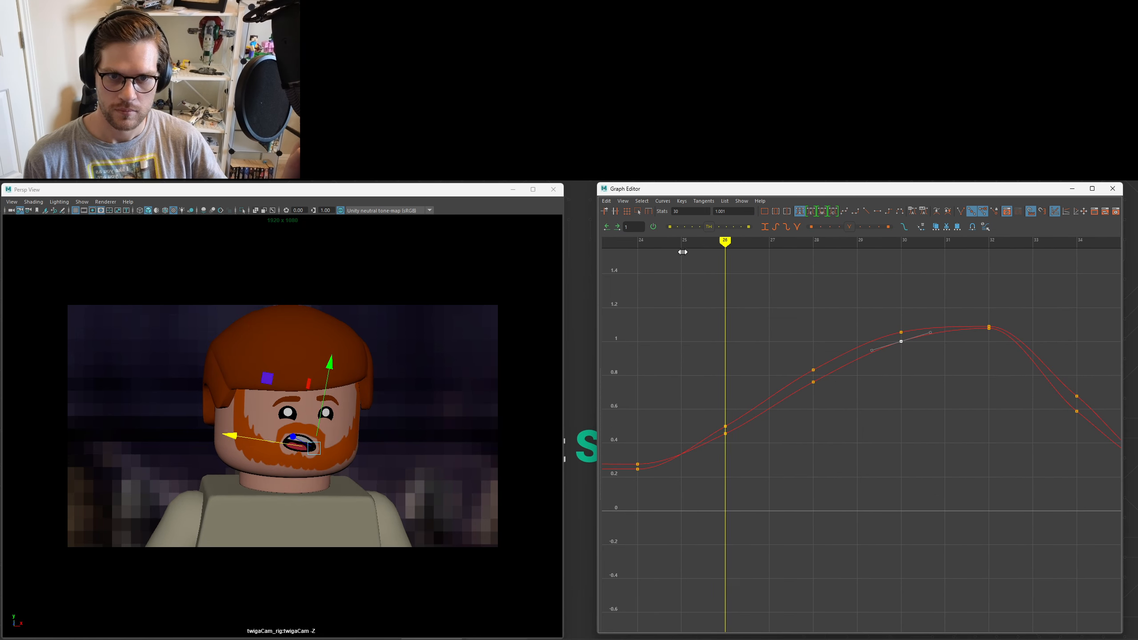
# Lower the mouth corners' frame 26 keys to about 0.4 and 0.36, and raise the lower curve's frame 28 key to about 0.79.
pyautogui.moveTo(681, 252); pyautogui.dragTo(734, 431)
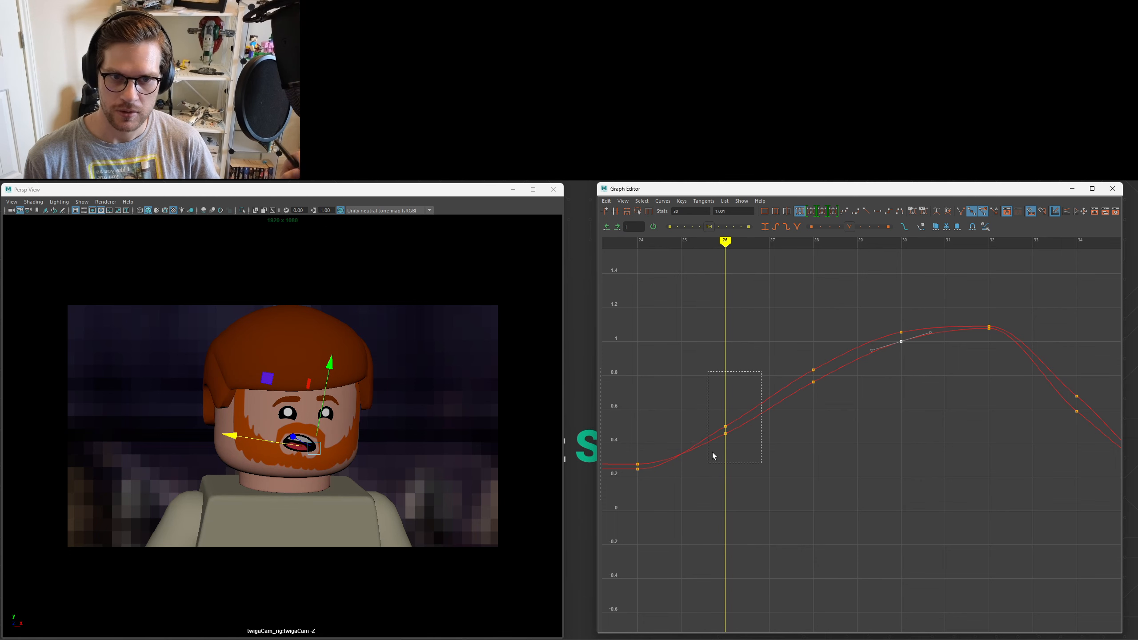
pyautogui.keyDown('alt'); pyautogui.moveTo(743, 431); pyautogui.dragTo(758, 397, button='middle'); pyautogui.keyUp('alt')
pyautogui.click(699, 465)
pyautogui.moveTo(701, 246); pyautogui.dragTo(744, 346)
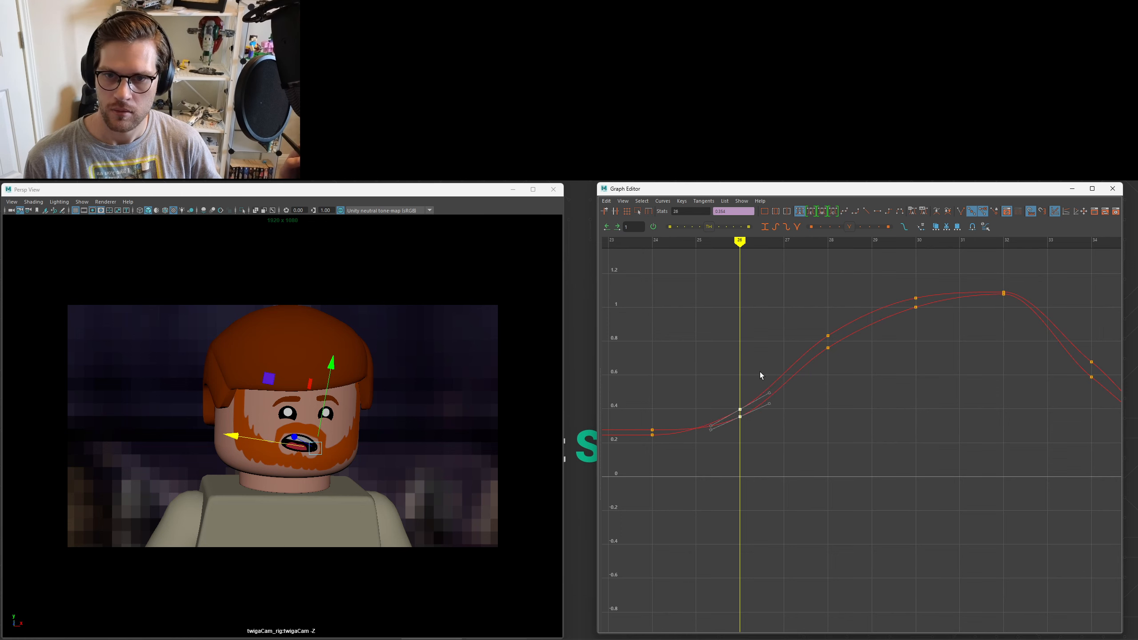
pyautogui.click(829, 344)
pyautogui.moveTo(853, 262); pyautogui.dragTo(899, 274)
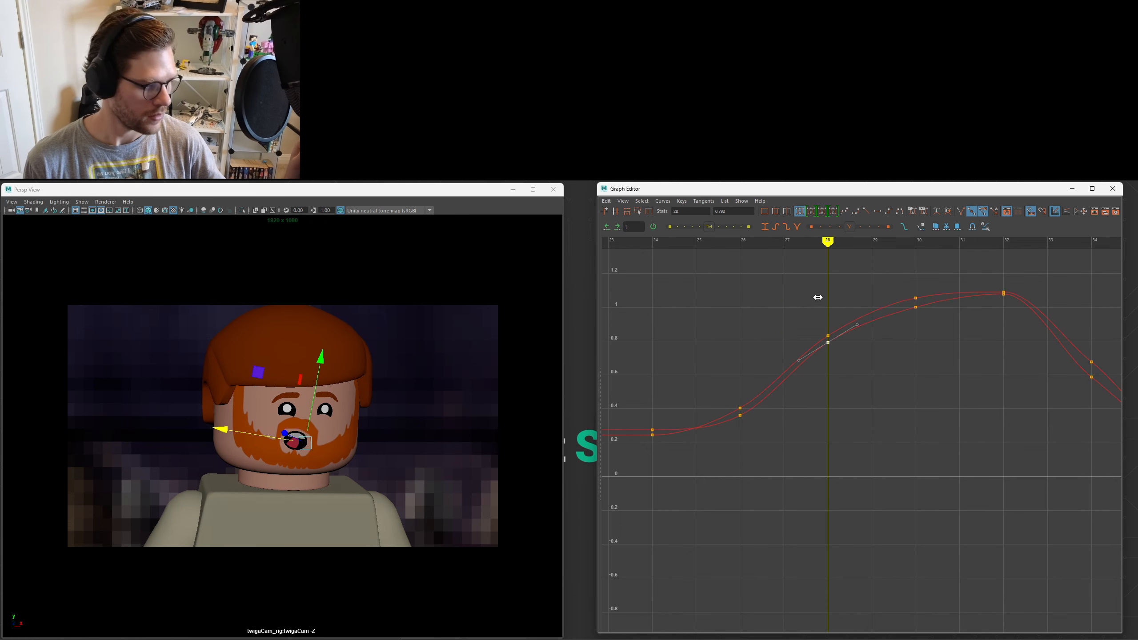
pyautogui.moveTo(818, 297)
pyautogui.mouseDown()
pyautogui.moveTo(808, 310)
pyautogui.moveTo(920, 300)
pyautogui.moveTo(819, 309)
pyautogui.mouseUp()
# Raise the mouth corners' Translate X keys at frame 34 to about 0.74 and 0.65 and scrub back over the motion.
pyautogui.keyDown('alt'); pyautogui.moveTo(1084, 388); pyautogui.dragTo(890, 411, button='middle'); pyautogui.keyUp('alt')
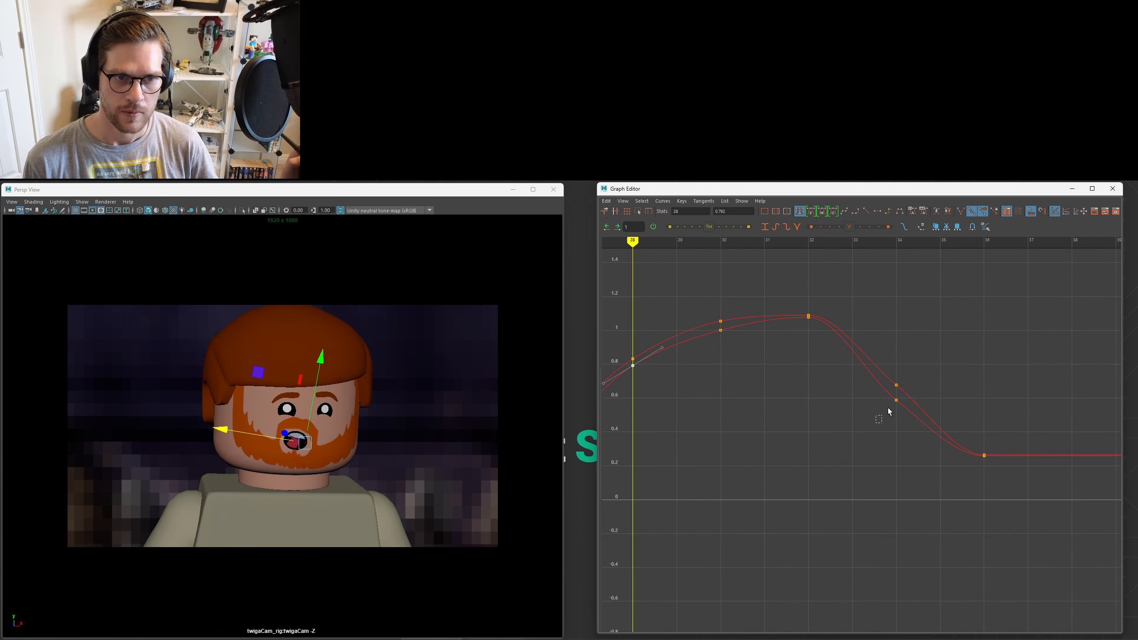
pyautogui.moveTo(890, 412); pyautogui.dragTo(905, 379)
pyautogui.moveTo(898, 413); pyautogui.dragTo(898, 415, button='middle')
pyautogui.keyDown('alt'); pyautogui.moveTo(898, 415); pyautogui.dragTo(856, 420, button='middle'); pyautogui.keyUp('alt')
pyautogui.moveTo(743, 351); pyautogui.dragTo(787, 296)
pyautogui.moveTo(660, 353); pyautogui.dragTo(695, 302)
pyautogui.moveTo(686, 252); pyautogui.dragTo(858, 377)
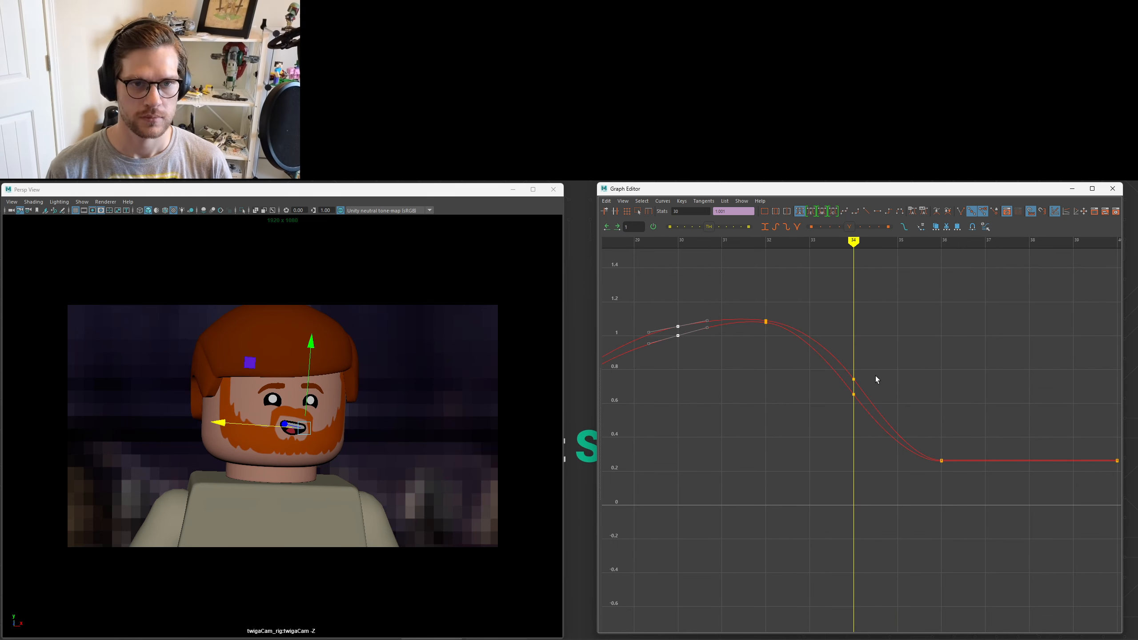
# Lower the mouth corners' Translate X keys at frame 36 to about 0.16 and play the animation back.
pyautogui.keyDown('alt'); pyautogui.moveTo(875, 375); pyautogui.dragTo(856, 387, button='middle'); pyautogui.keyUp('alt')
pyautogui.moveTo(761, 314); pyautogui.dragTo(944, 481)
pyautogui.moveTo(859, 392); pyautogui.dragTo(861, 385, button='middle')
pyautogui.press('a')
pyautogui.hotkey('alt', 'v')
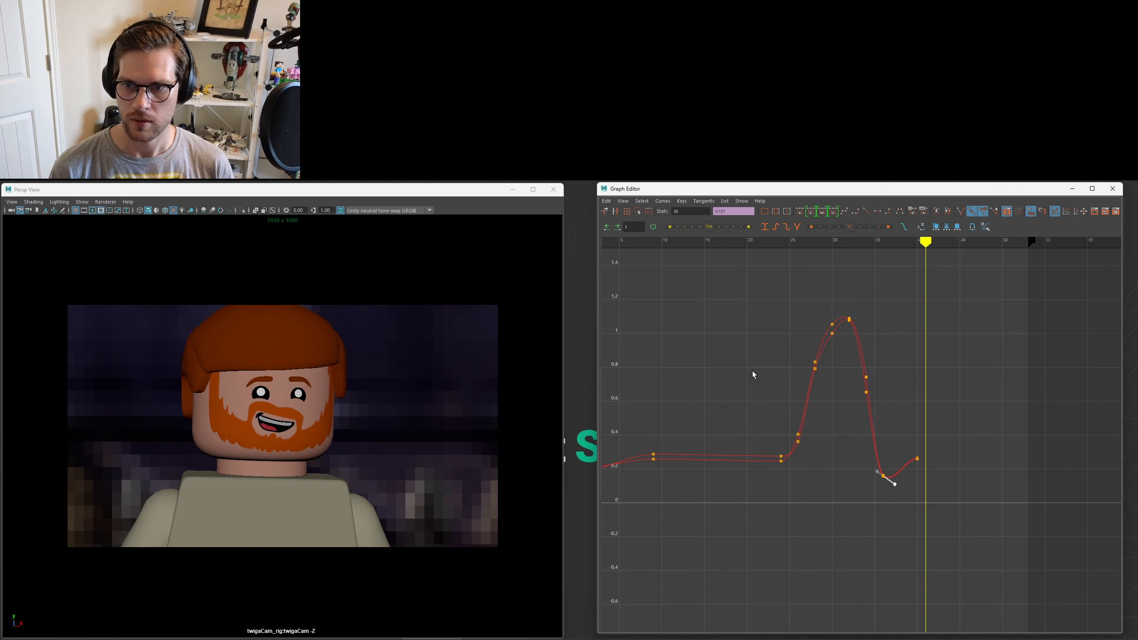
pyautogui.hotkey('alt', 'v')
# Raise the mouth control's Translate Y key at frame 28 to refine the curve leading into frame 30.
pyautogui.press(',')
pyautogui.keyDown('alt'); pyautogui.moveTo(811, 474); pyautogui.dragTo(858, 463, button='middle'); pyautogui.keyUp('alt')
pyautogui.press(',')
pyautogui.press(',')
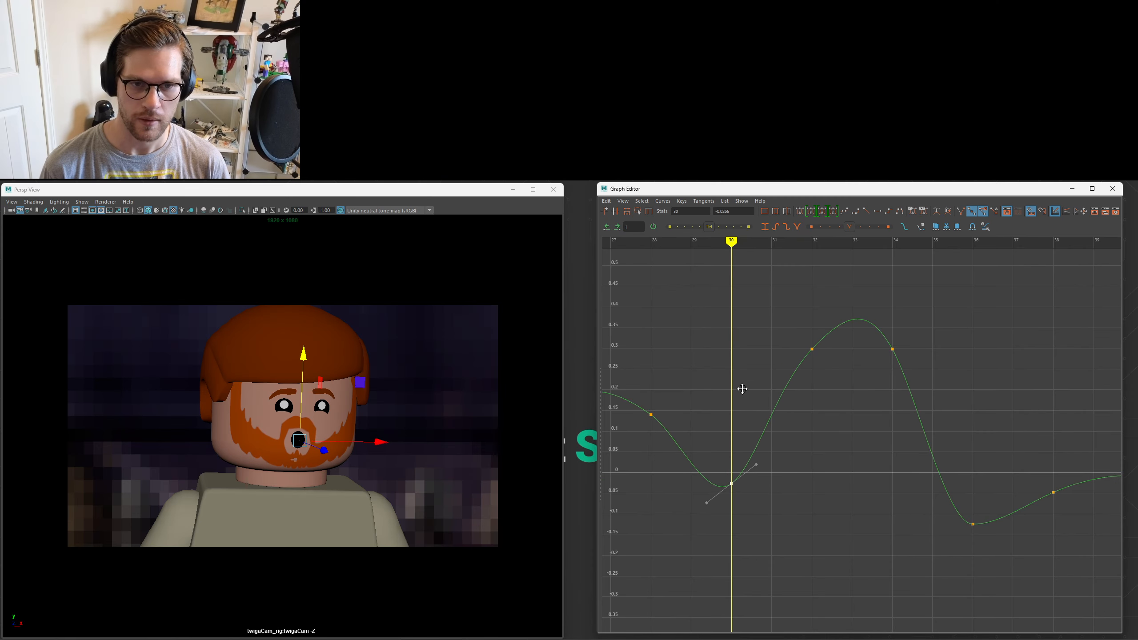
pyautogui.keyDown('alt'); pyautogui.moveTo(715, 510); pyautogui.dragTo(786, 503, button='middle'); pyautogui.keyUp('alt')
pyautogui.moveTo(623, 430); pyautogui.dragTo(742, 349)
pyautogui.moveTo(802, 381); pyautogui.dragTo(642, 425)
pyautogui.moveTo(668, 476); pyautogui.dragTo(719, 474, button='middle')
pyautogui.moveTo(699, 528); pyautogui.dragTo(699, 471, button='middle')
pyautogui.moveTo(693, 359)
pyautogui.mouseDown()
pyautogui.moveTo(813, 333)
pyautogui.moveTo(849, 409)
pyautogui.mouseUp()
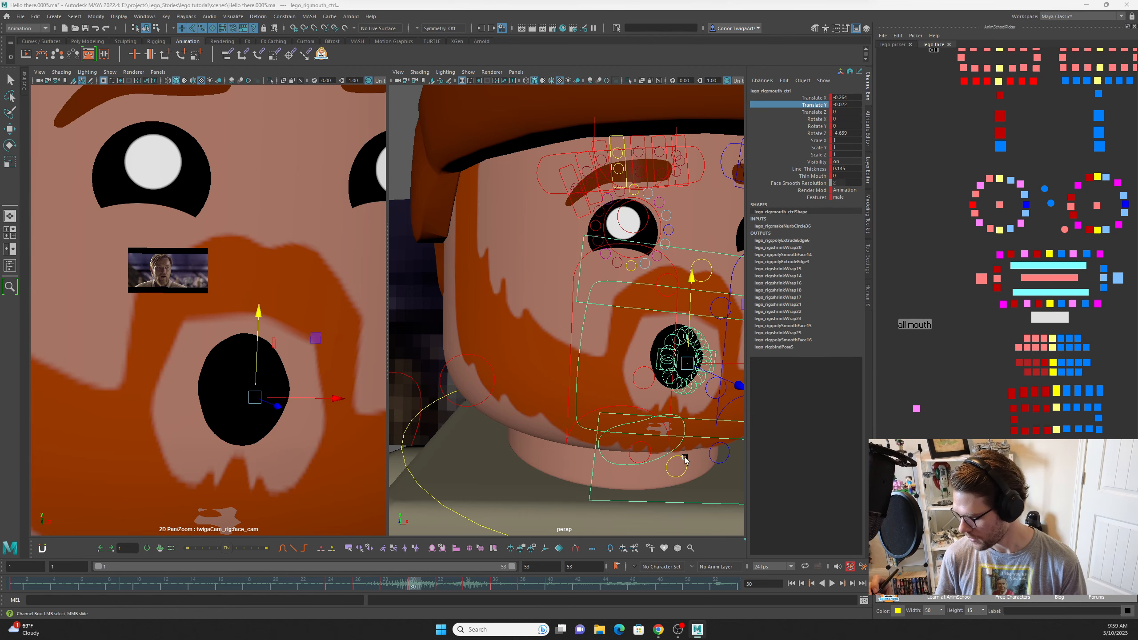
# Raise the lower beard control slightly at frame 30 and scrub over the motion.
pyautogui.click(685, 459)
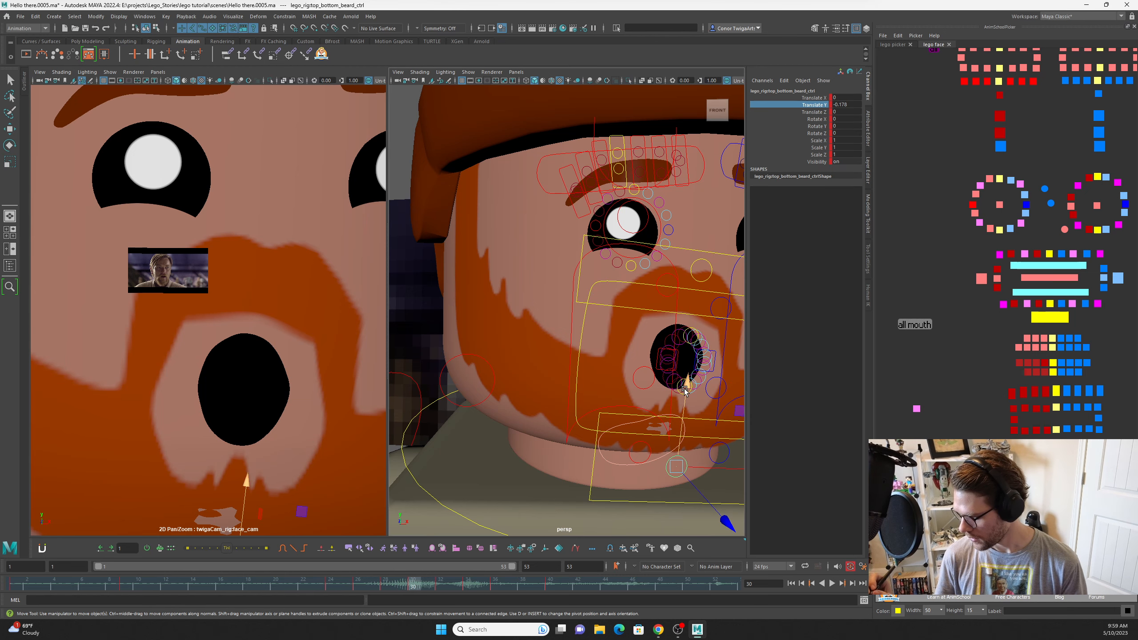
pyautogui.moveTo(688, 384); pyautogui.dragTo(689, 377)
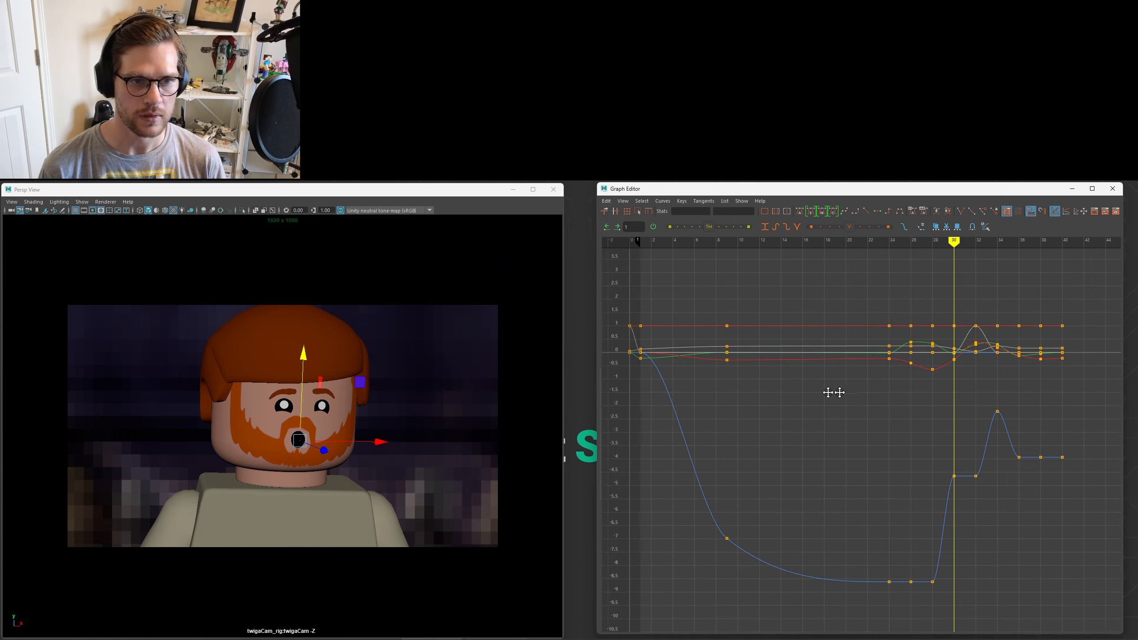
pyautogui.moveTo(859, 244)
pyautogui.mouseDown()
pyautogui.moveTo(770, 251)
pyautogui.moveTo(838, 292)
pyautogui.moveTo(783, 292)
pyautogui.moveTo(898, 308)
pyautogui.moveTo(742, 376)
pyautogui.mouseUp()
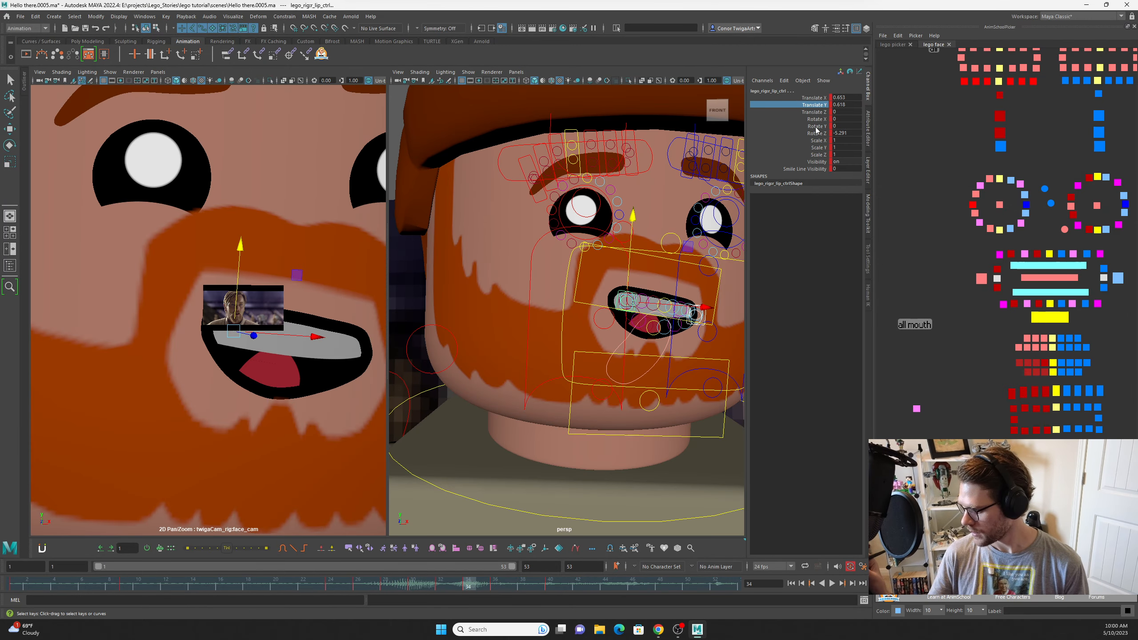
# Key the mouth corners' Translate X at frame 35 at about 0.82 and 0.78 and play the animation back.
pyautogui.click(820, 98)
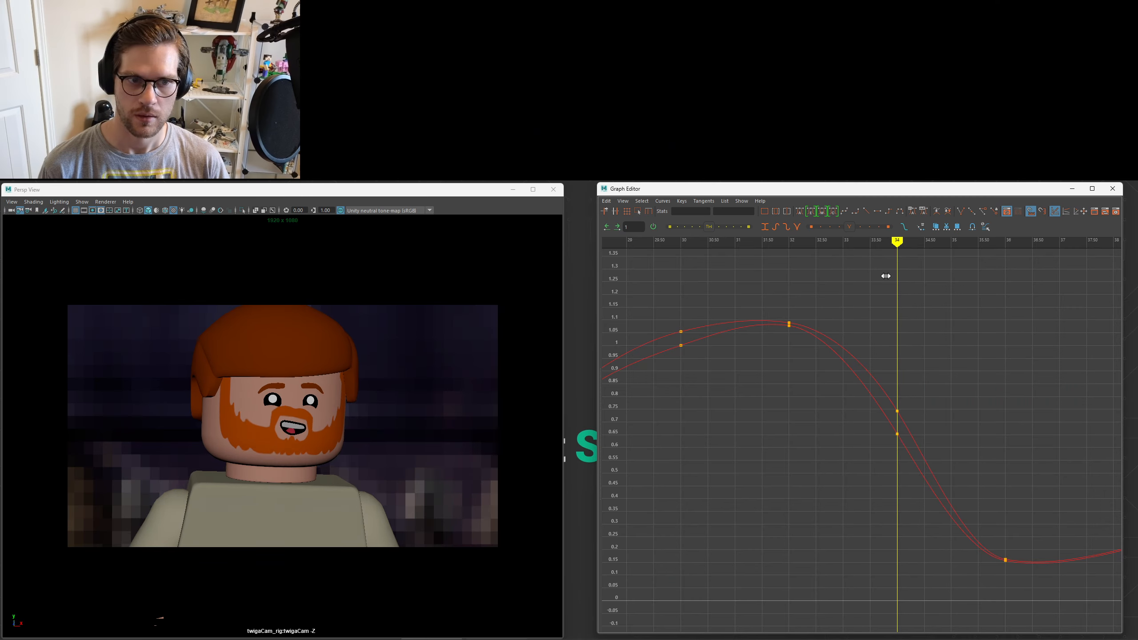
pyautogui.moveTo(896, 418); pyautogui.dragTo(944, 451)
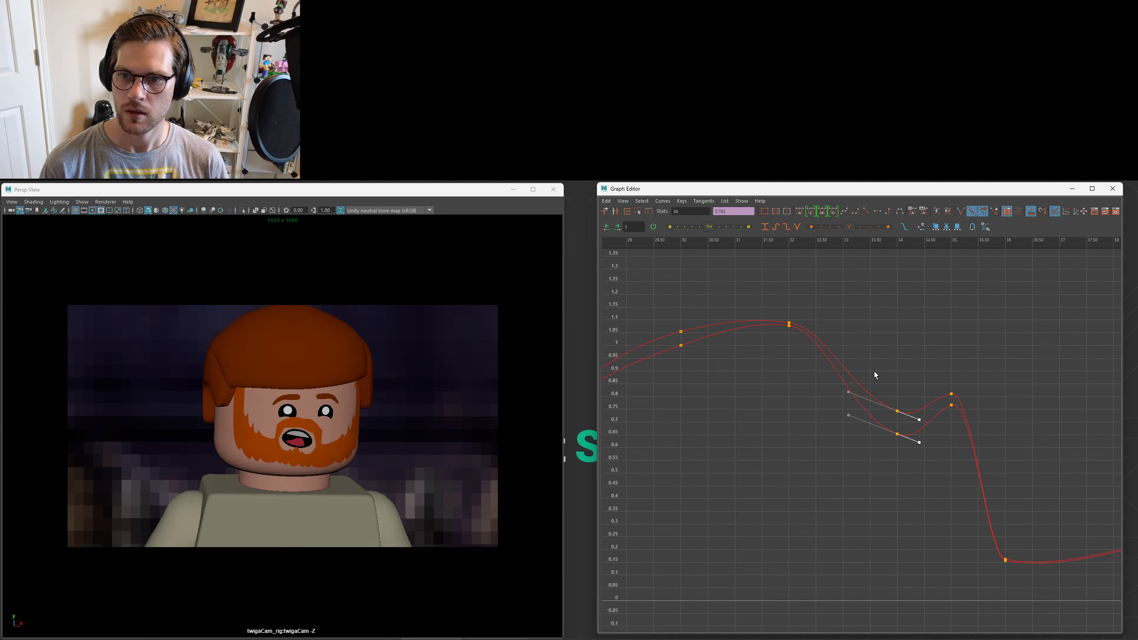
pyautogui.hotkey('alt', 'v')
pyautogui.moveTo(925, 441); pyautogui.dragTo(929, 443)
pyautogui.keyDown('alt'); pyautogui.moveTo(929, 442); pyautogui.dragTo(885, 443, button='middle'); pyautogui.keyUp('alt')
pyautogui.moveTo(885, 440)
pyautogui.mouseDown()
pyautogui.moveTo(874, 432)
pyautogui.moveTo(916, 389)
pyautogui.mouseUp()
pyautogui.press('.')
pyautogui.moveTo(910, 426); pyautogui.dragTo(909, 423, button='middle')
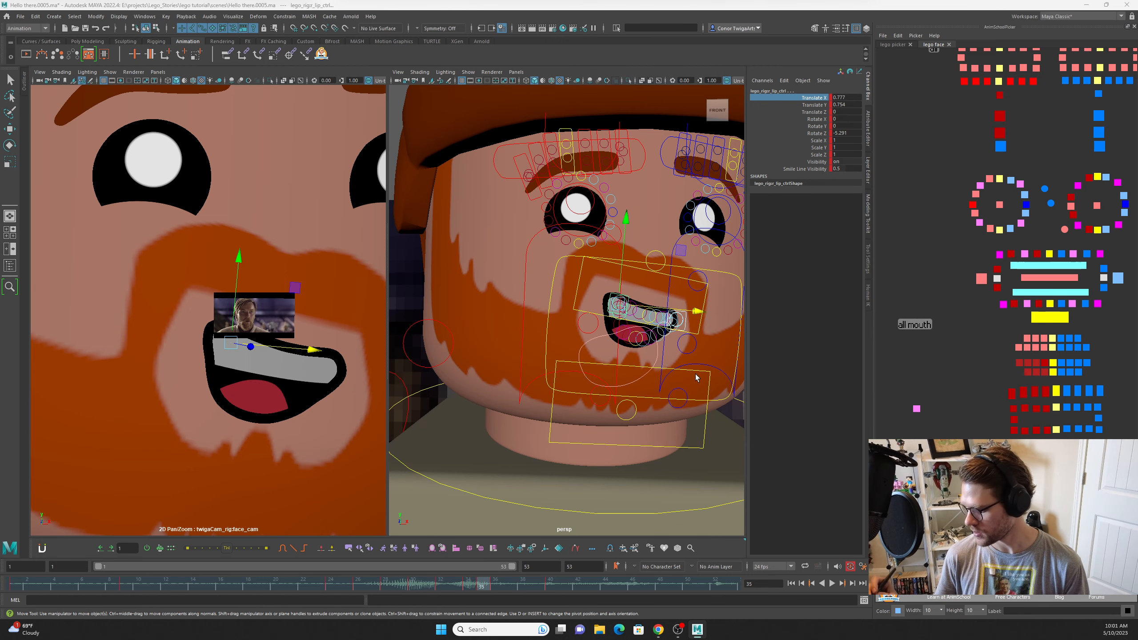
# Select all the mouth controls at frame 35 and pick the tongue control for moving.
pyautogui.click(1049, 254)
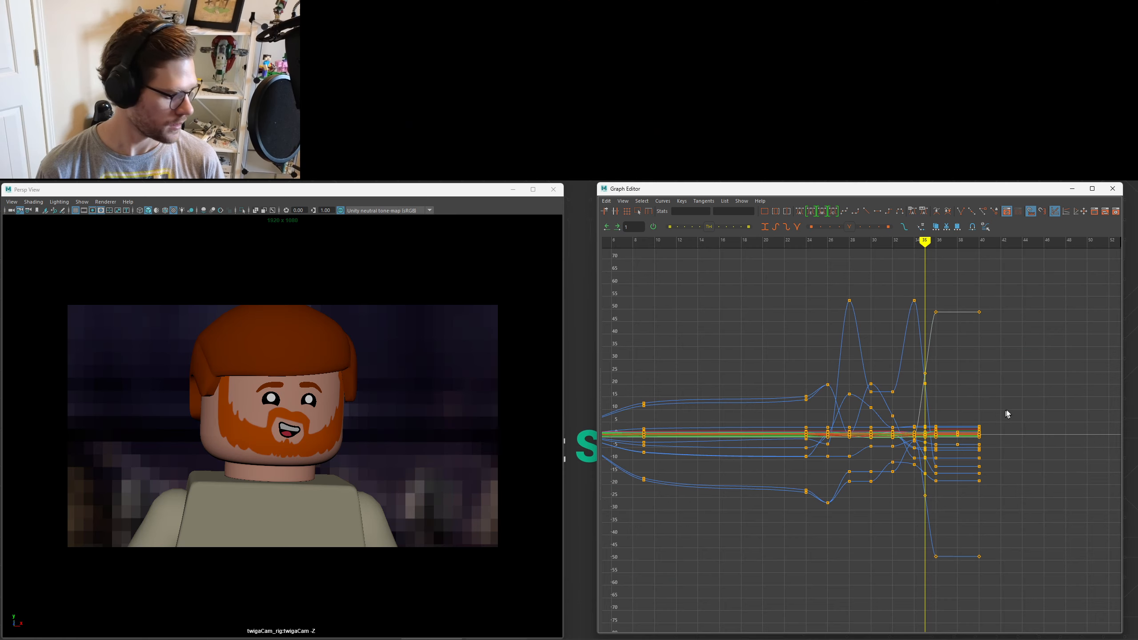
pyautogui.click(915, 325)
pyautogui.moveTo(727, 364); pyautogui.dragTo(693, 364)
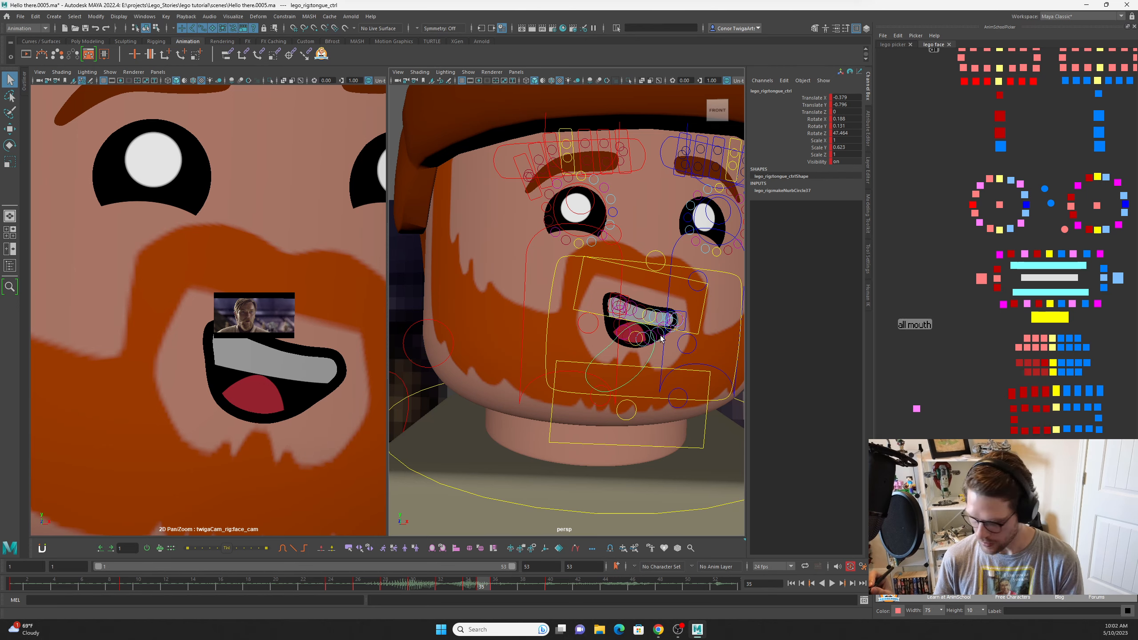
pyautogui.press('w')
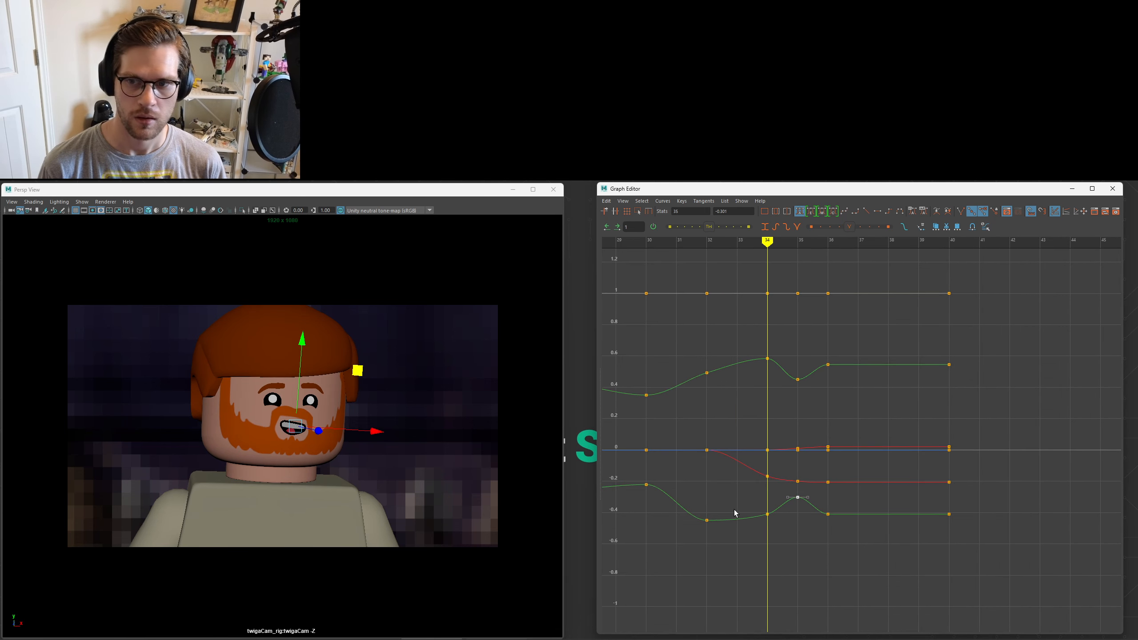
# Reshape the lip controls' Translate Y curves by tilting their tangents at frame 32 and scrub over the motion.
pyautogui.moveTo(702, 385); pyautogui.dragTo(718, 363)
pyautogui.moveTo(734, 477); pyautogui.dragTo(725, 544)
pyautogui.moveTo(725, 544); pyautogui.dragTo(724, 551, button='middle')
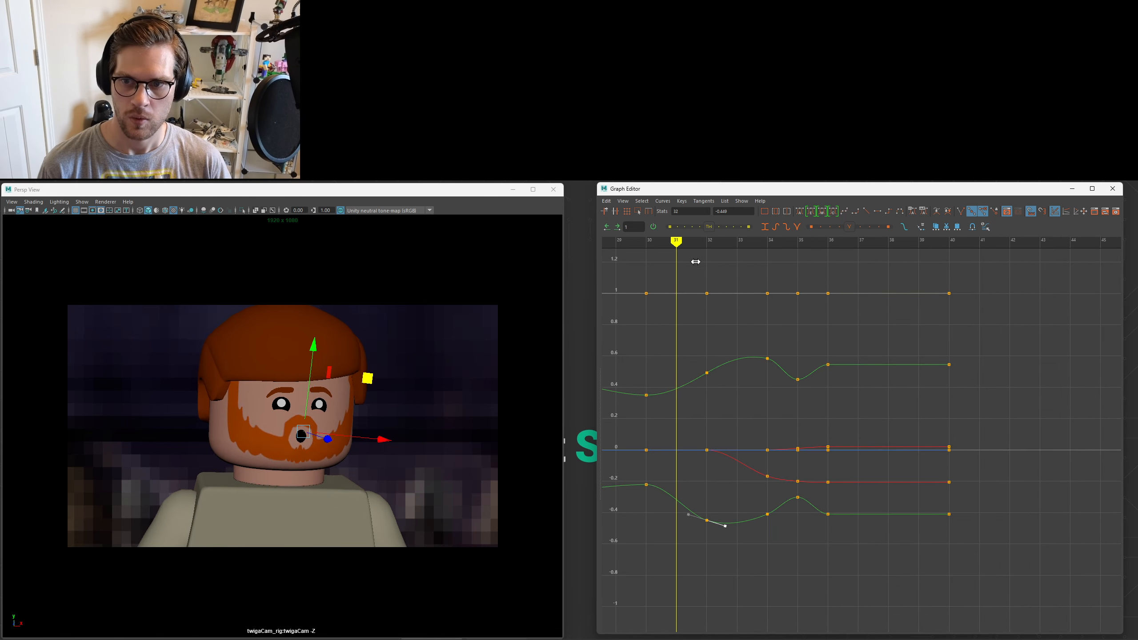
pyautogui.moveTo(696, 262); pyautogui.dragTo(833, 402)
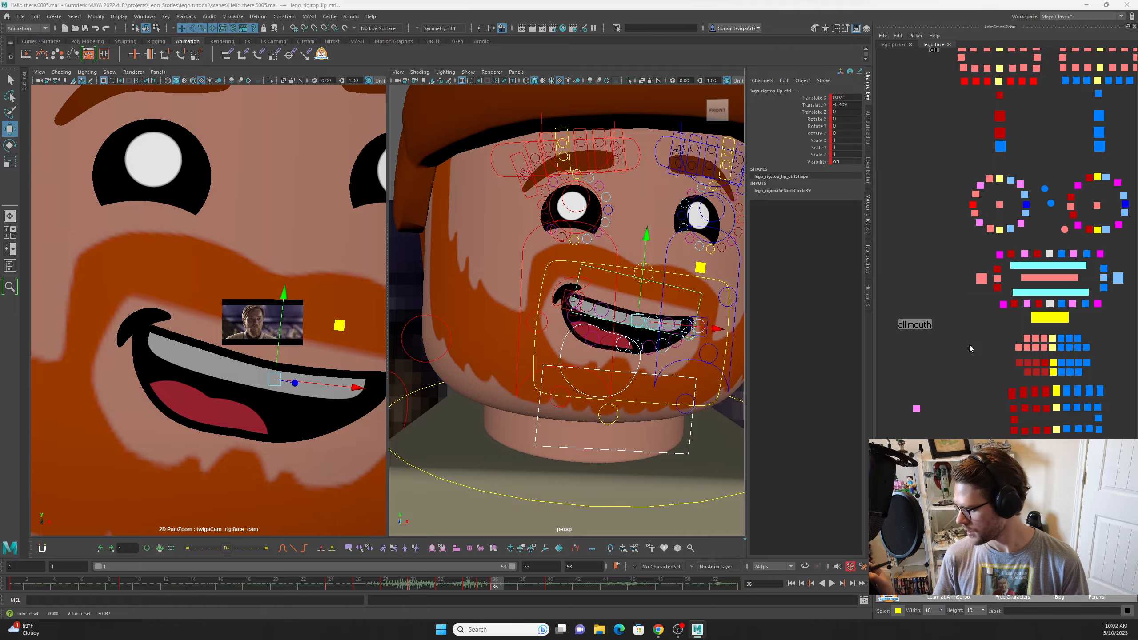
# Key the mouth corners' Translate X at frame 38 at about 0.19 and raise their frame 36 keys to about 0.44.
pyautogui.click(996, 279)
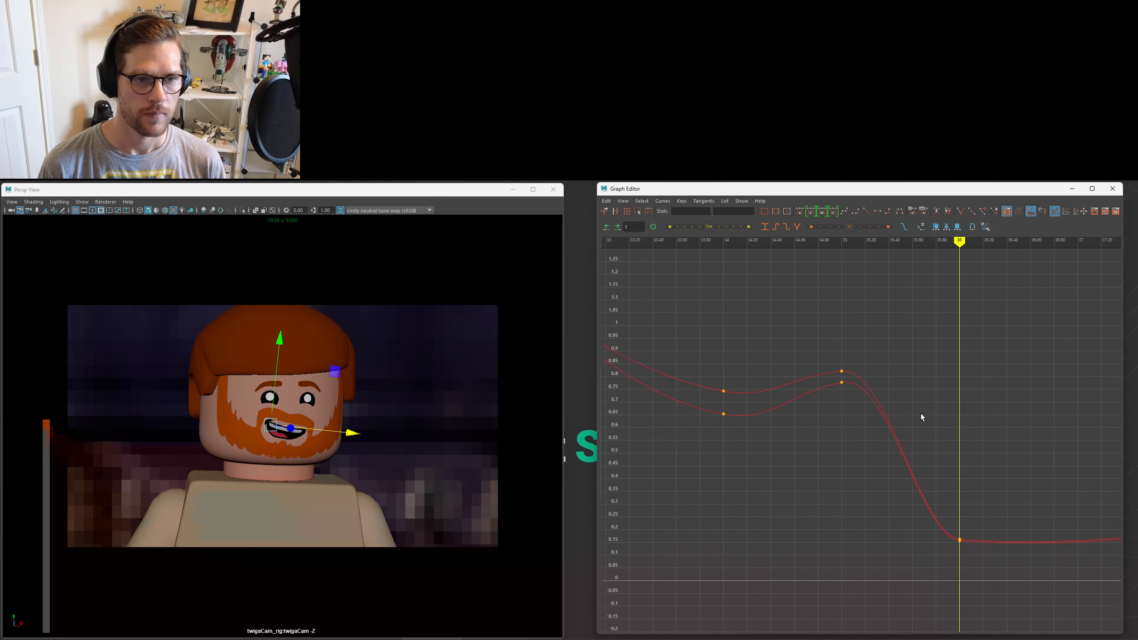
pyautogui.keyDown('alt'); pyautogui.moveTo(895, 399); pyautogui.dragTo(845, 390, button='middle'); pyautogui.keyUp('alt')
pyautogui.moveTo(923, 256); pyautogui.dragTo(951, 256)
pyautogui.press('s')
pyautogui.press(',')
pyautogui.moveTo(807, 466); pyautogui.dragTo(788, 566)
pyautogui.moveTo(793, 573); pyautogui.dragTo(792, 492, button='middle')
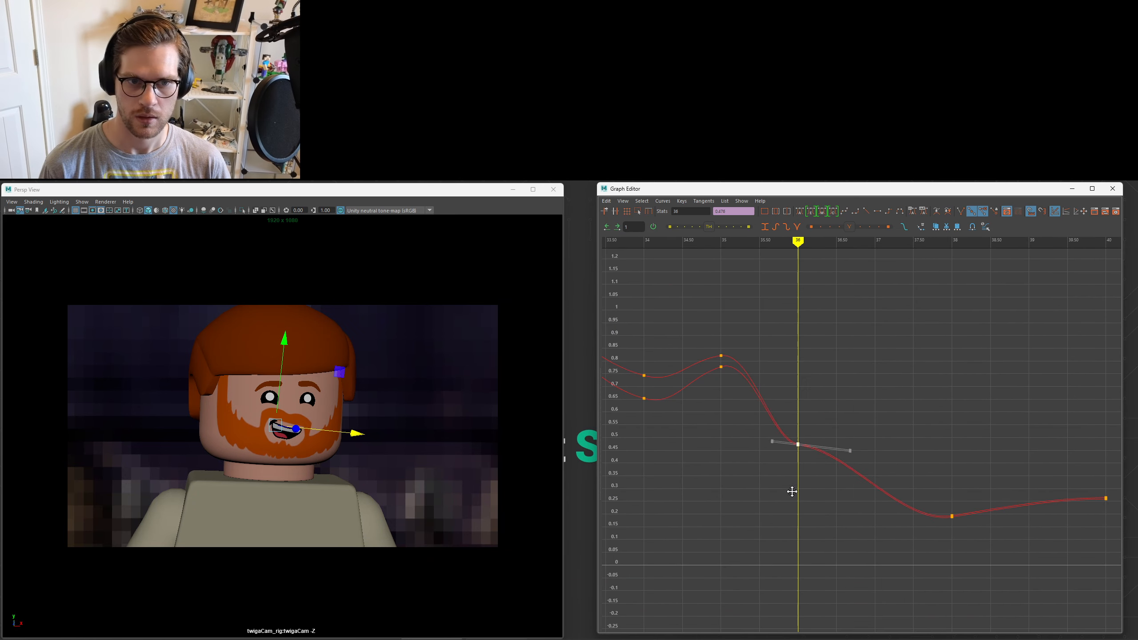
pyautogui.moveTo(813, 431); pyautogui.dragTo(813, 437, button='middle')
pyautogui.keyDown('alt'); pyautogui.moveTo(800, 431); pyautogui.dragTo(848, 430, button='middle'); pyautogui.keyUp('alt')
# Flatten the incoming tangents of the mouth corners' Translate X keys at frame 34 and move on to frame 35.
pyautogui.moveTo(846, 256); pyautogui.dragTo(693, 257)
pyautogui.moveTo(688, 346); pyautogui.dragTo(703, 410)
pyautogui.moveTo(641, 363); pyautogui.dragTo(641, 381, button='middle')
pyautogui.keyDown('alt'); pyautogui.moveTo(759, 412); pyautogui.dragTo(891, 426, button='middle'); pyautogui.keyUp('alt')
pyautogui.press('.')
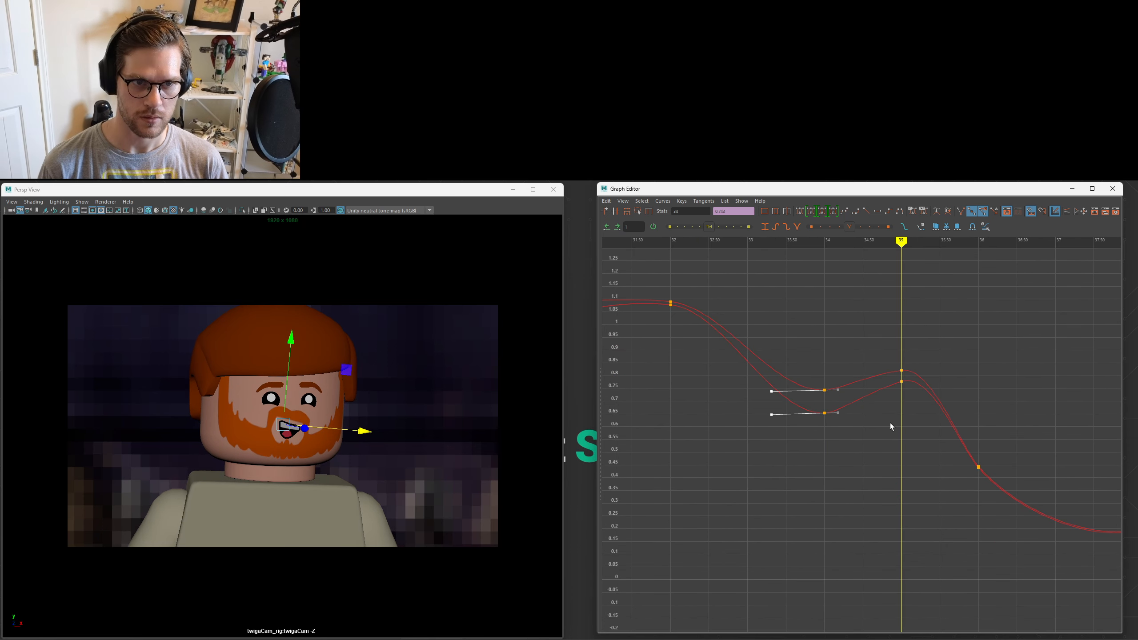
# Lower the mouth corners' Translate X keys at frame 35 to about 0.7 and 0.62.
pyautogui.moveTo(881, 426); pyautogui.dragTo(922, 352)
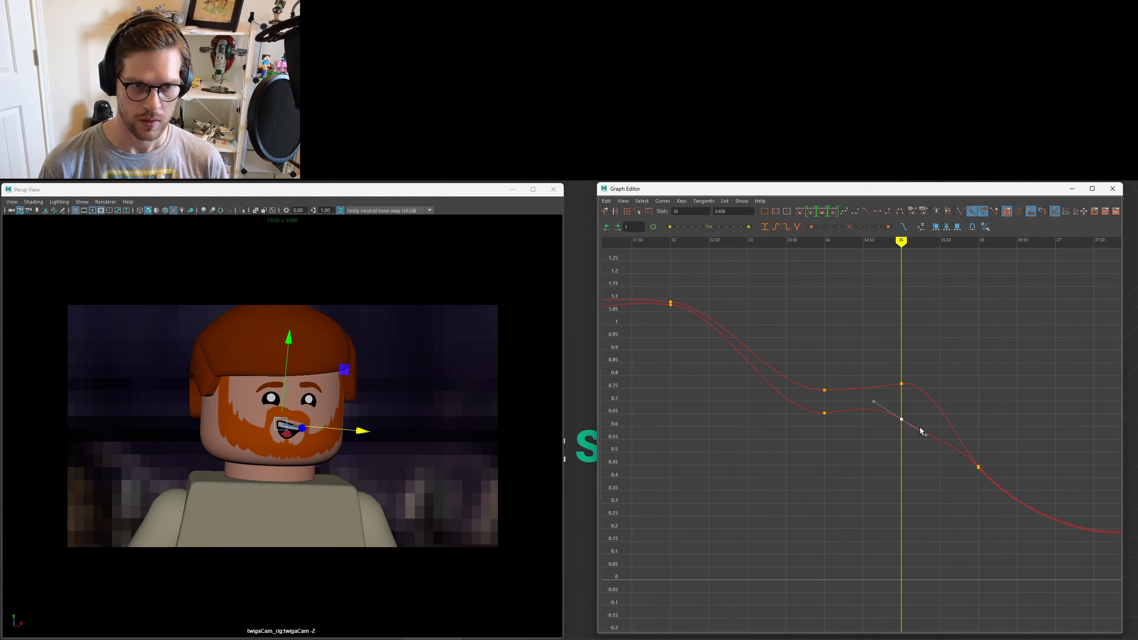
pyautogui.moveTo(915, 388); pyautogui.dragTo(892, 408)
pyautogui.moveTo(934, 403); pyautogui.dragTo(934, 412, button='middle')
# Tilt the outgoing tangent of the lower mouth corner Translate X curve downward at frame 34.
pyautogui.press(',')
pyautogui.moveTo(836, 404); pyautogui.dragTo(813, 423)
pyautogui.moveTo(858, 398); pyautogui.dragTo(843, 423)
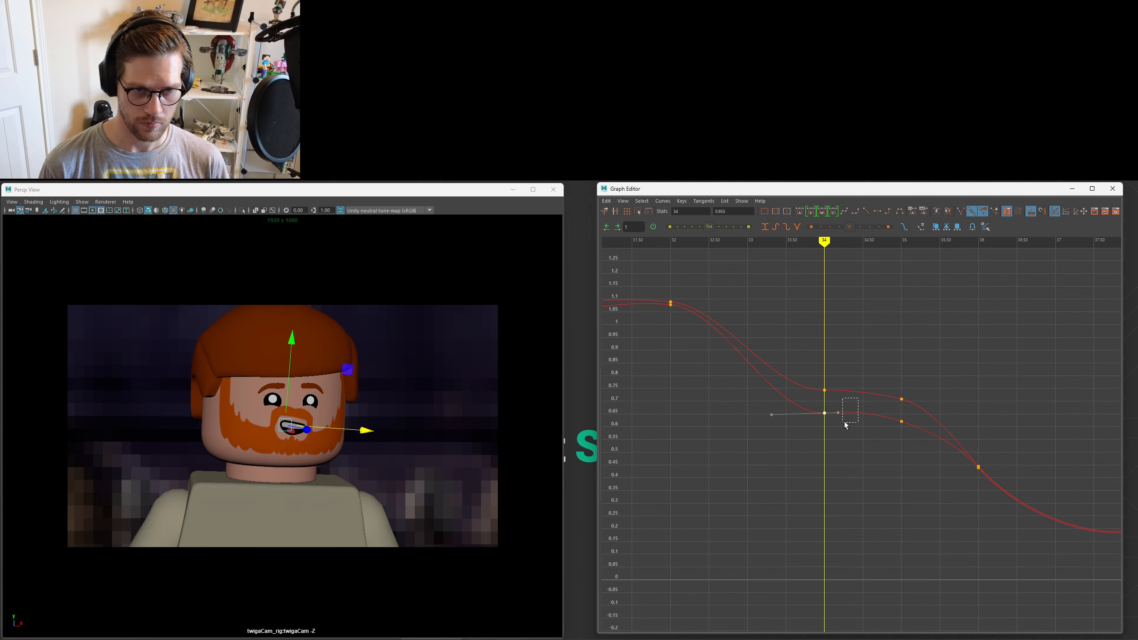
pyautogui.moveTo(831, 373); pyautogui.dragTo(831, 386, button='middle')
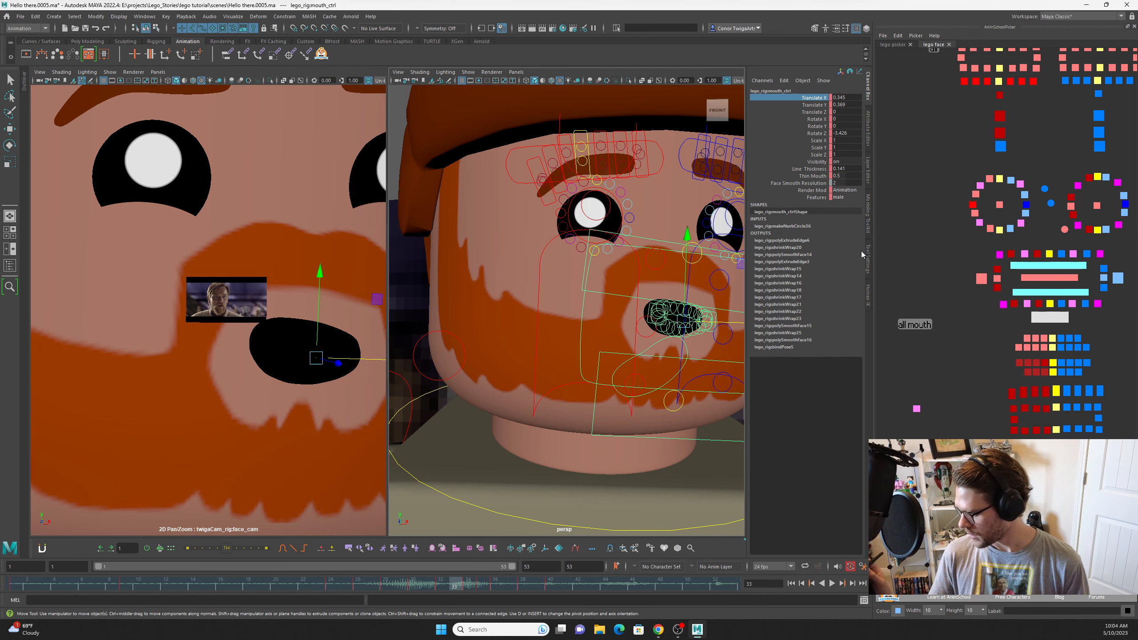
# Set the mouth control's Thin Mouth value to 0 at frame 33.
pyautogui.doubleClick(841, 183)
pyautogui.write('0')
pyautogui.press('Return')
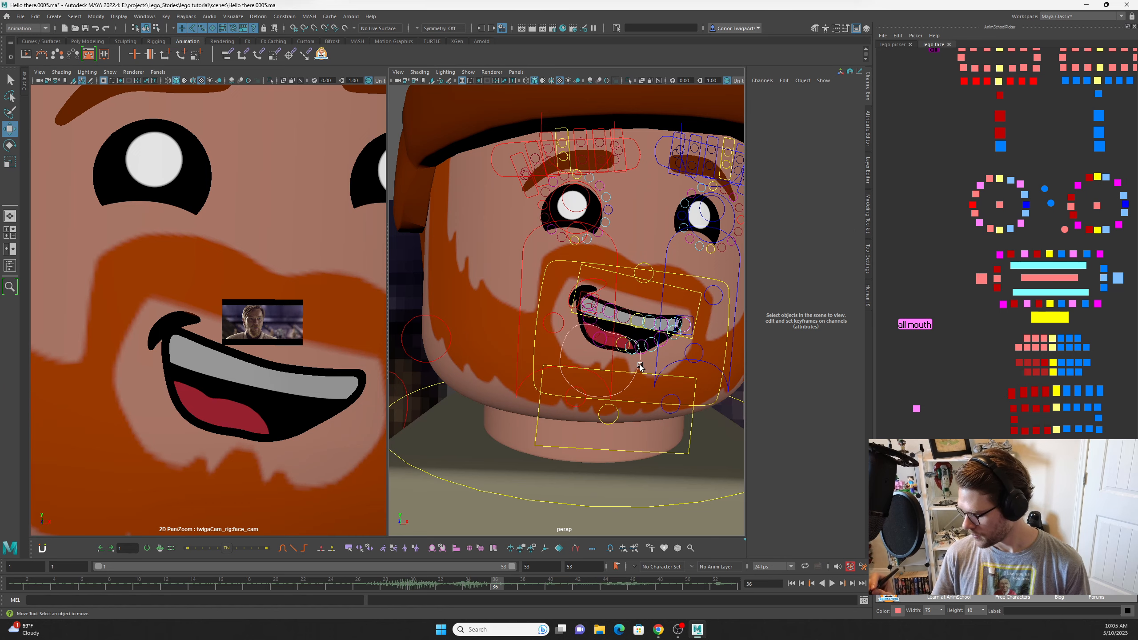
# Key the tongue's frame 36 pose at frame 37 and its frame 35 pose at frame 36, checking playback.
pyautogui.click(638, 361)
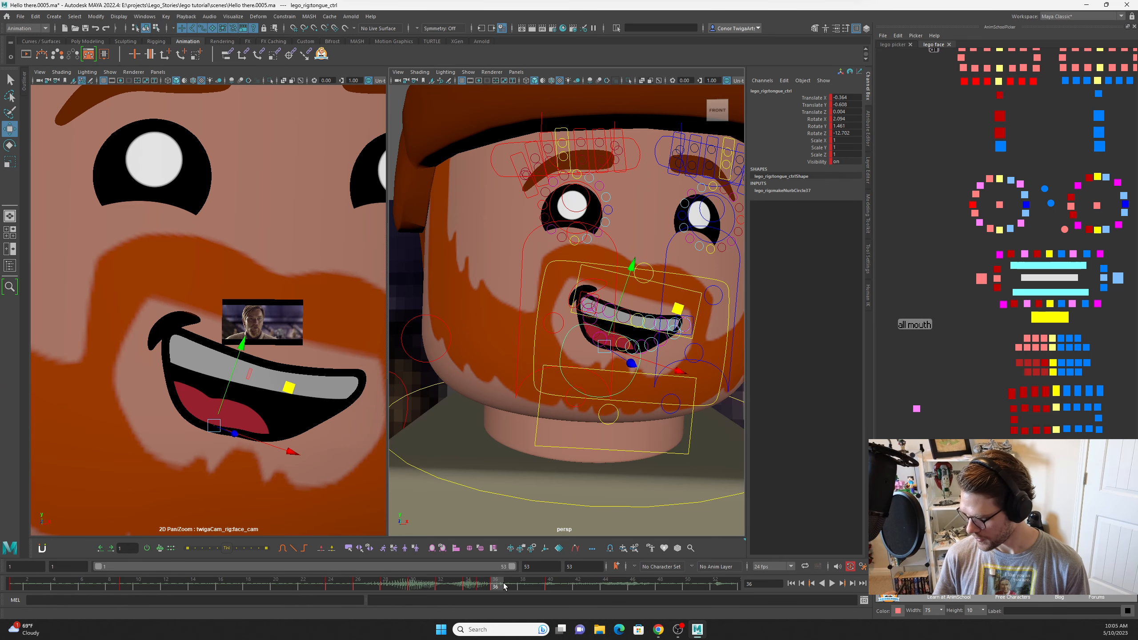
pyautogui.hotkey('alt', 'v')
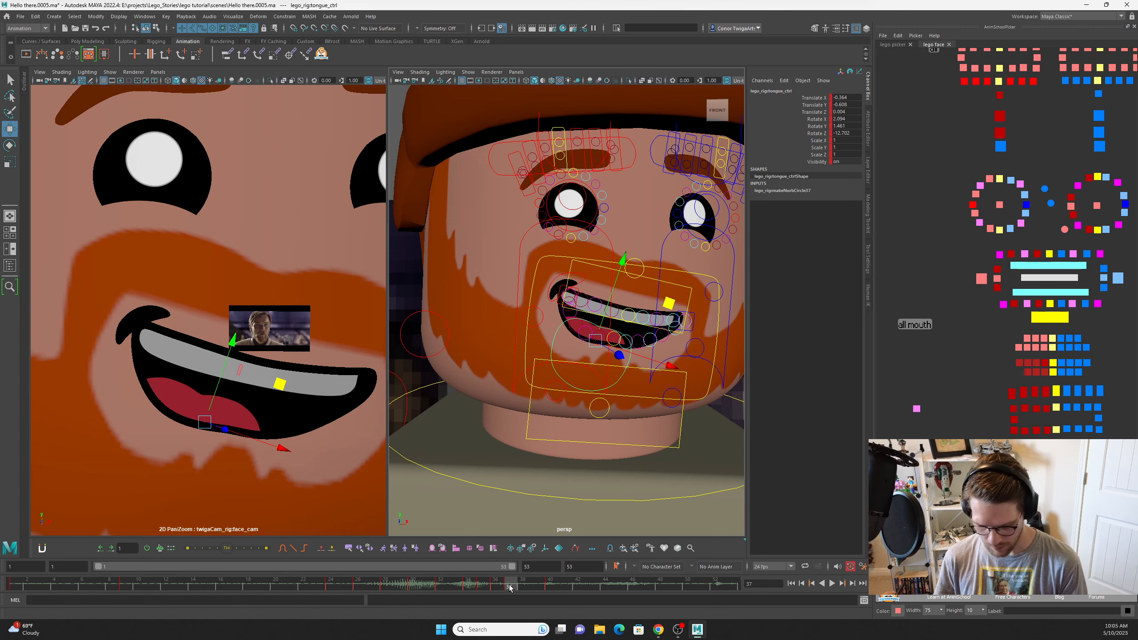
pyautogui.click(497, 586)
pyautogui.click(484, 584)
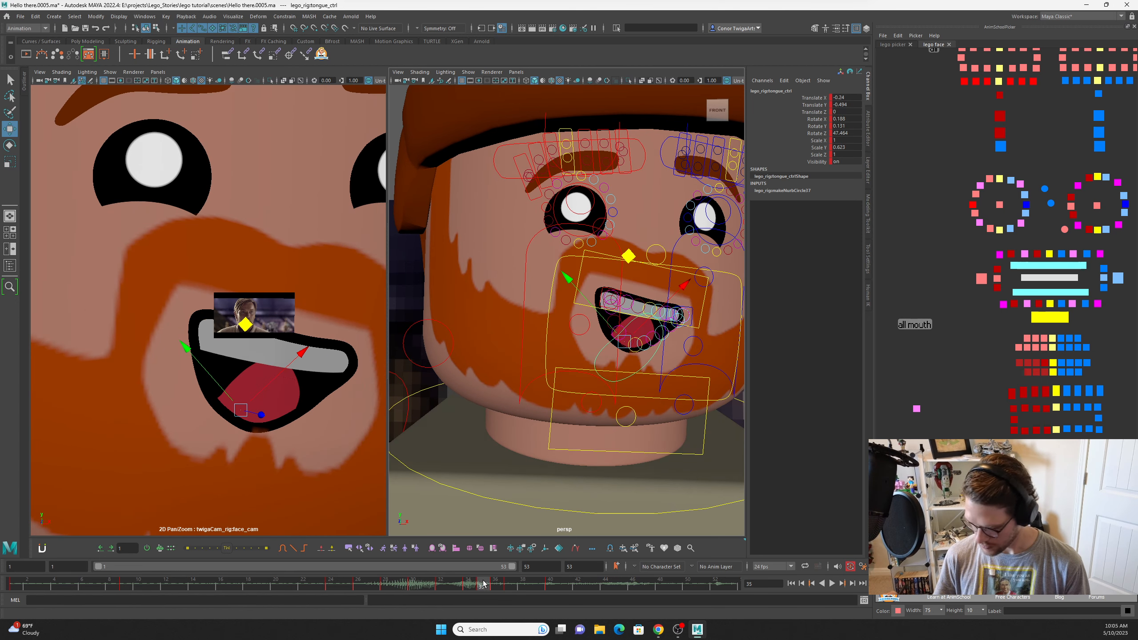
pyautogui.click(497, 585)
pyautogui.hotkey('alt', 'v')
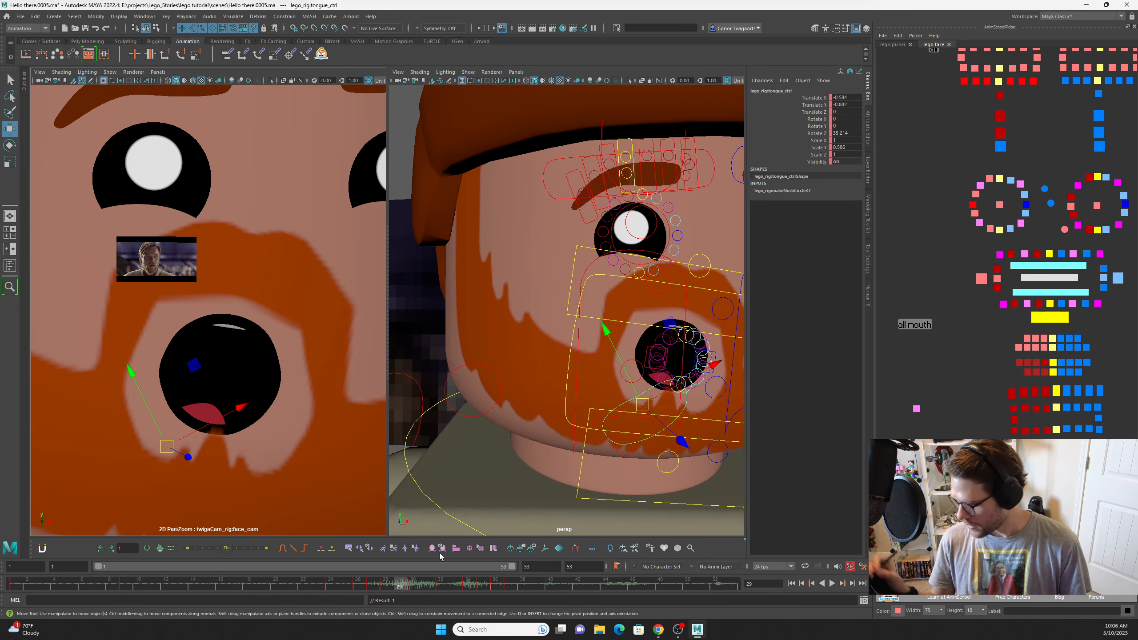
# Lower the top teeth at frame 29 and raise and rotate the tongue inside the open mouth.
pyautogui.click(1044, 266)
pyautogui.moveTo(263, 247); pyautogui.dragTo(273, 280)
pyautogui.press('e')
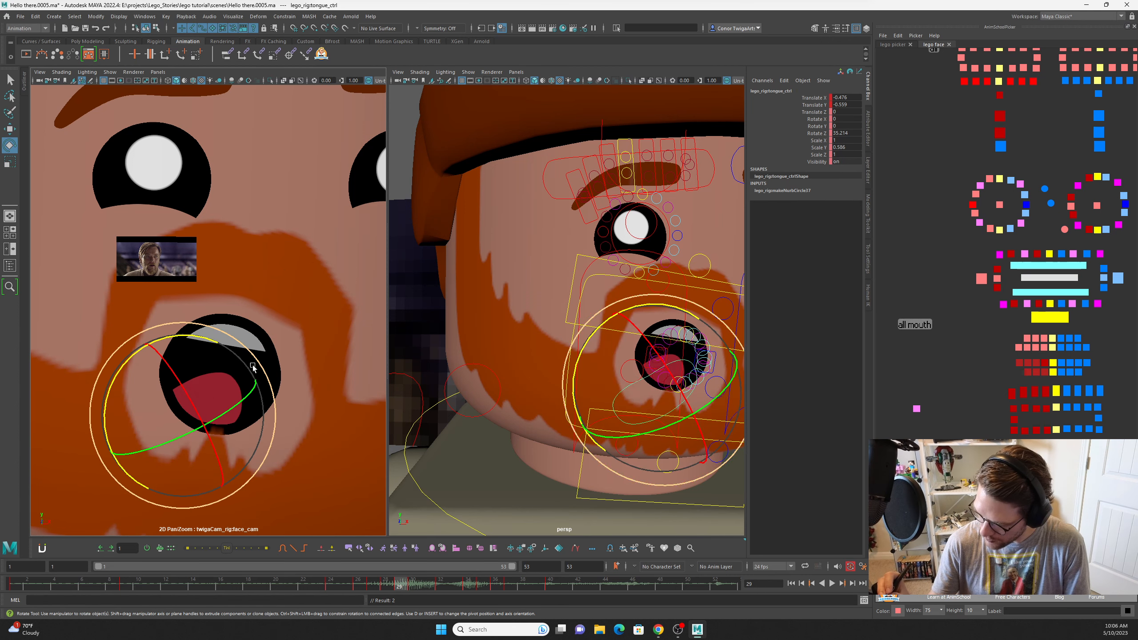
pyautogui.moveTo(220, 344); pyautogui.dragTo(196, 310)
pyautogui.press('w')
pyautogui.press('e')
pyautogui.press('r')
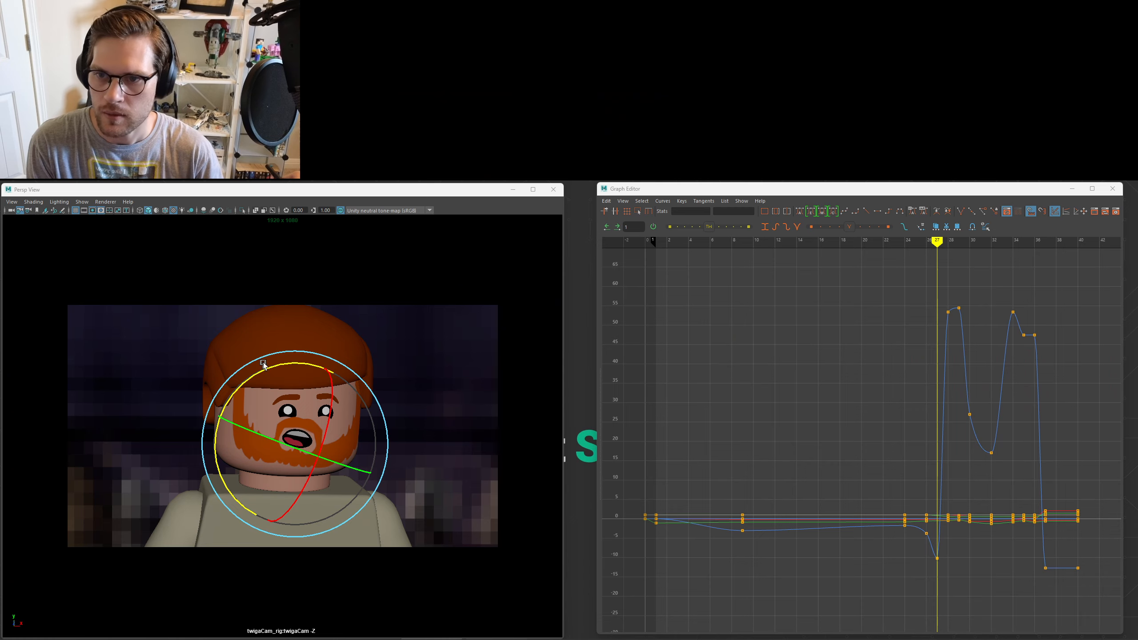
# Rotate the tongue to about -2.5 degrees in Z at frame 27 and adjust its scale slightly.
pyautogui.moveTo(272, 366); pyautogui.dragTo(261, 371)
pyautogui.press('w')
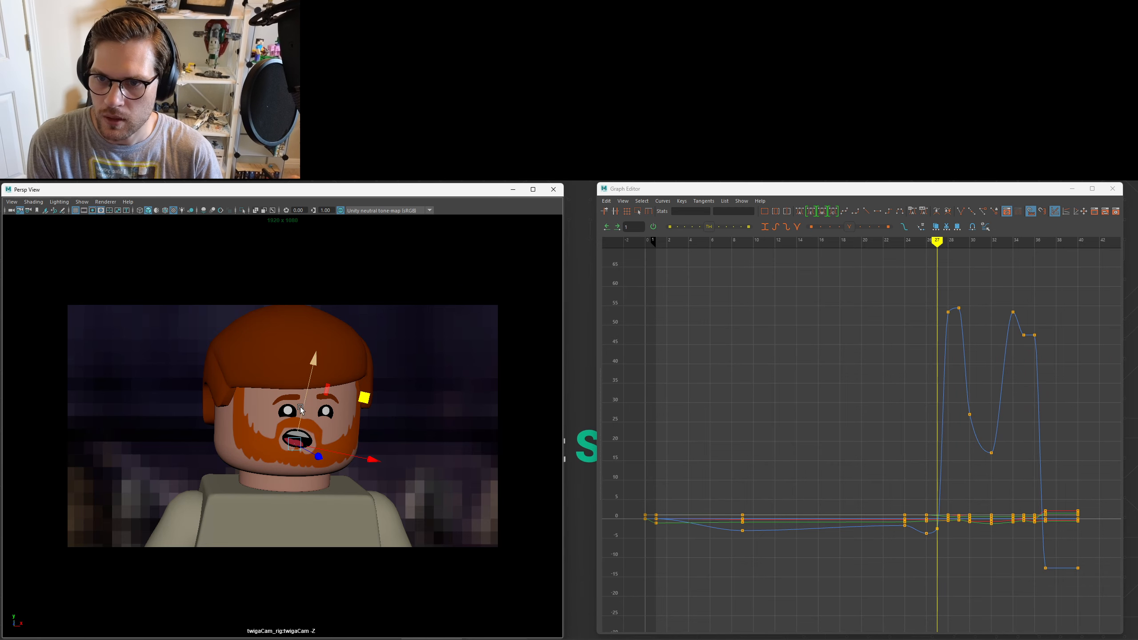
pyautogui.press('r')
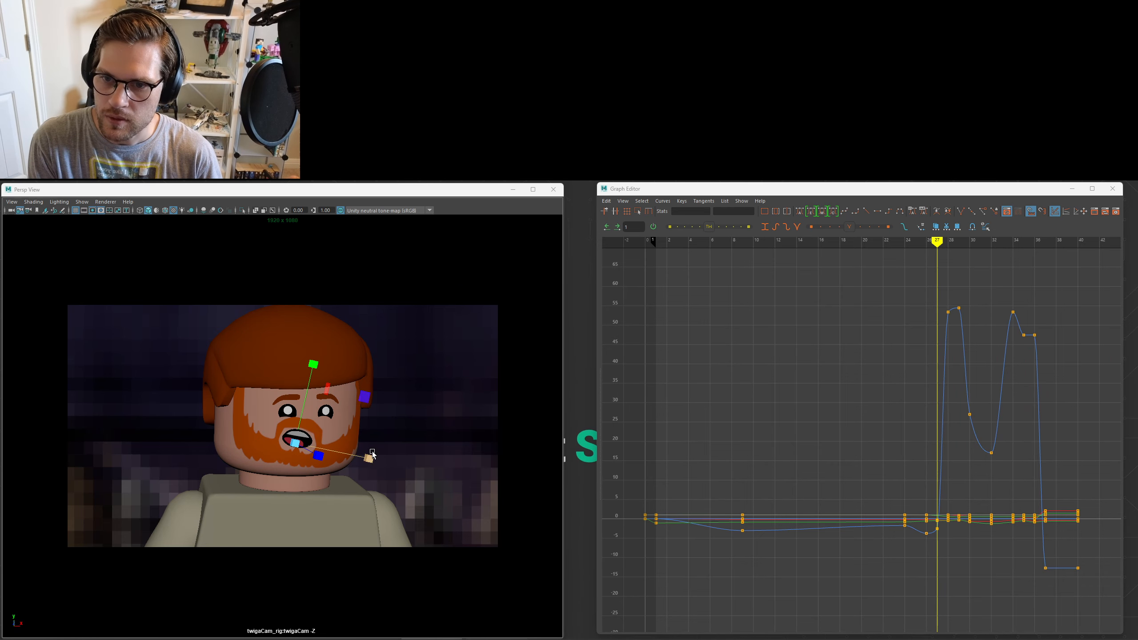
pyautogui.moveTo(359, 457); pyautogui.dragTo(360, 457)
pyautogui.moveTo(313, 363); pyautogui.dragTo(313, 364)
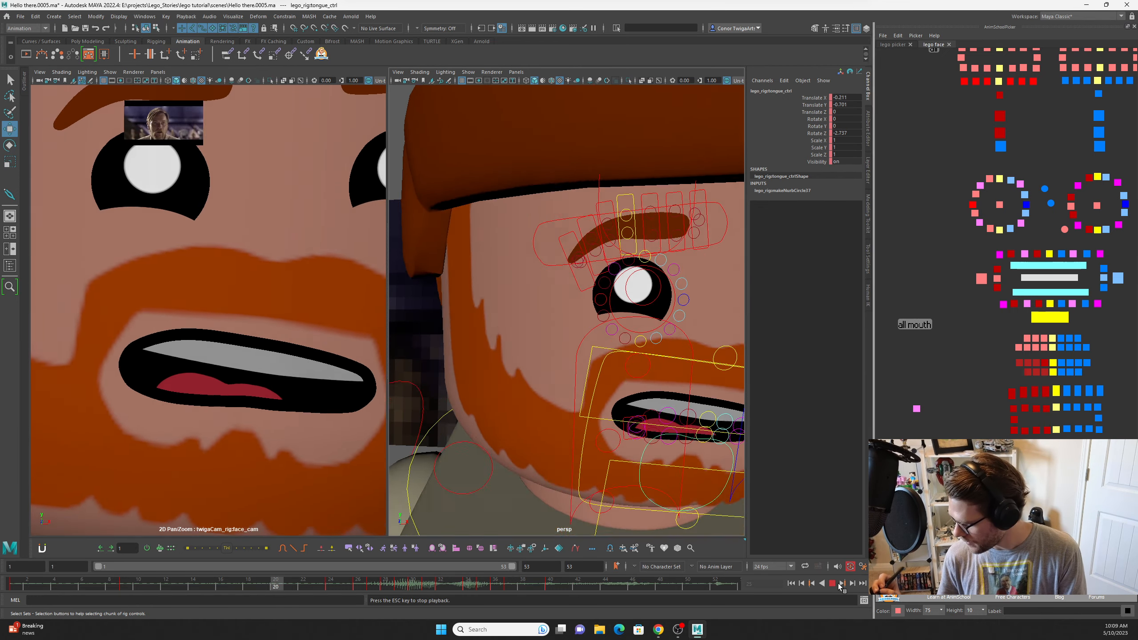
# Hide the reference footage in the face camera view and raise the tongue at frame 33.
pyautogui.click(832, 585)
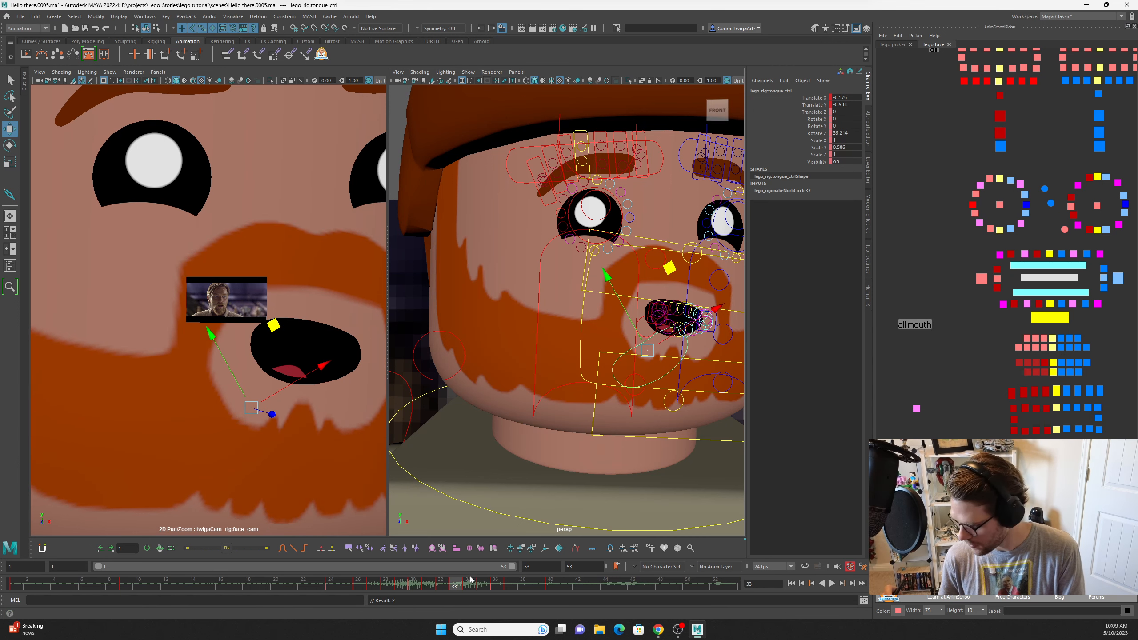
pyautogui.hotkey('alt', 'v')
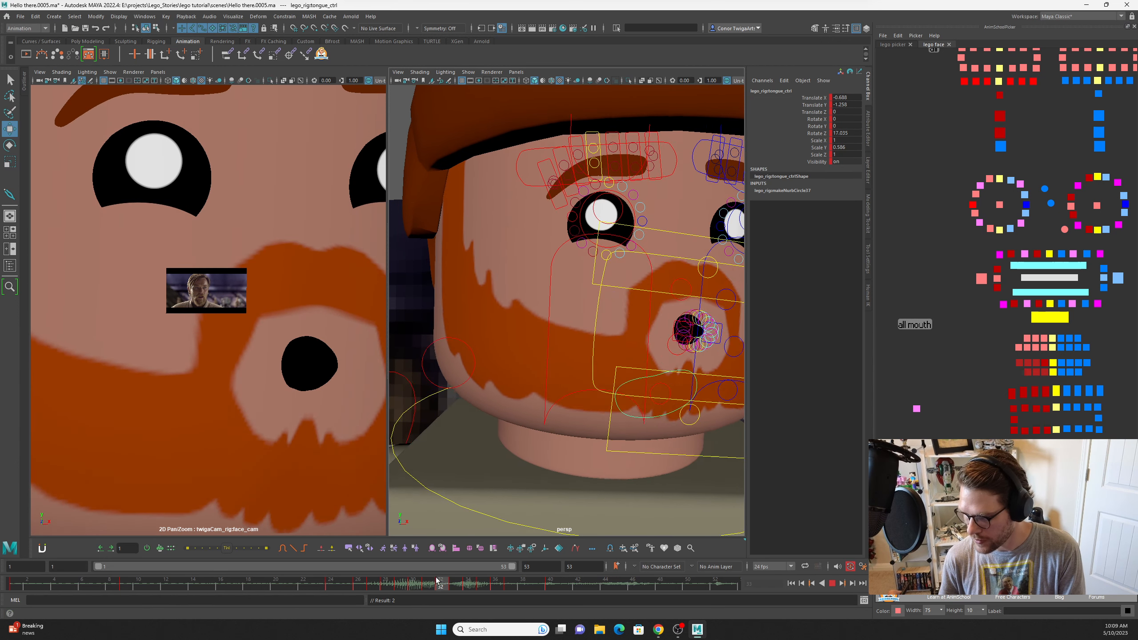
pyautogui.click(427, 583)
pyautogui.click(110, 72)
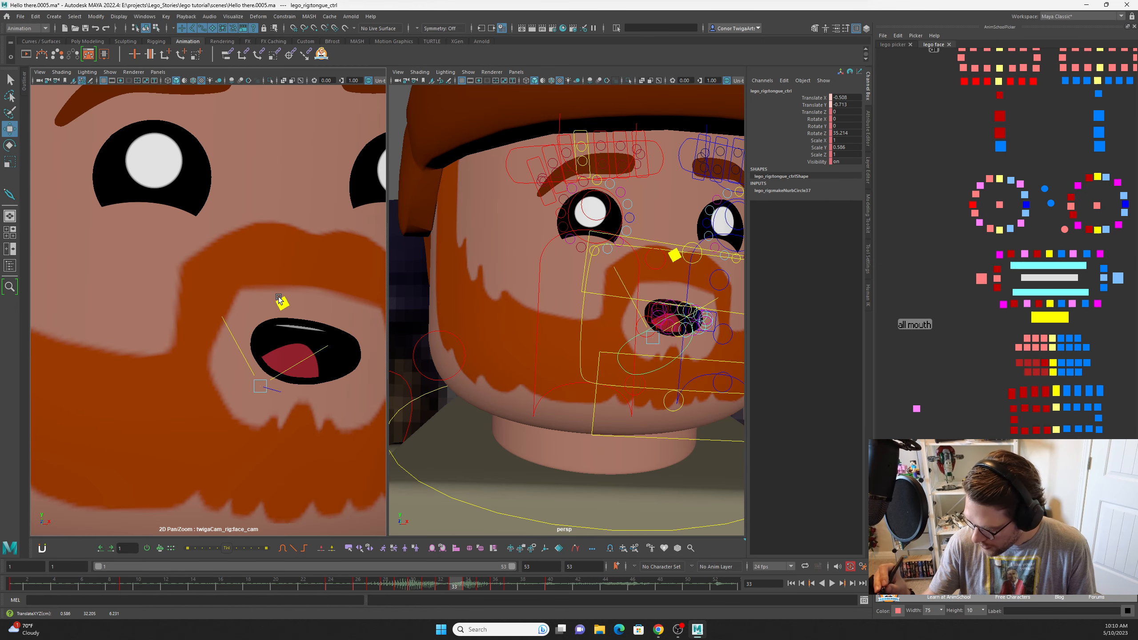
pyautogui.moveTo(278, 297); pyautogui.dragTo(283, 294)
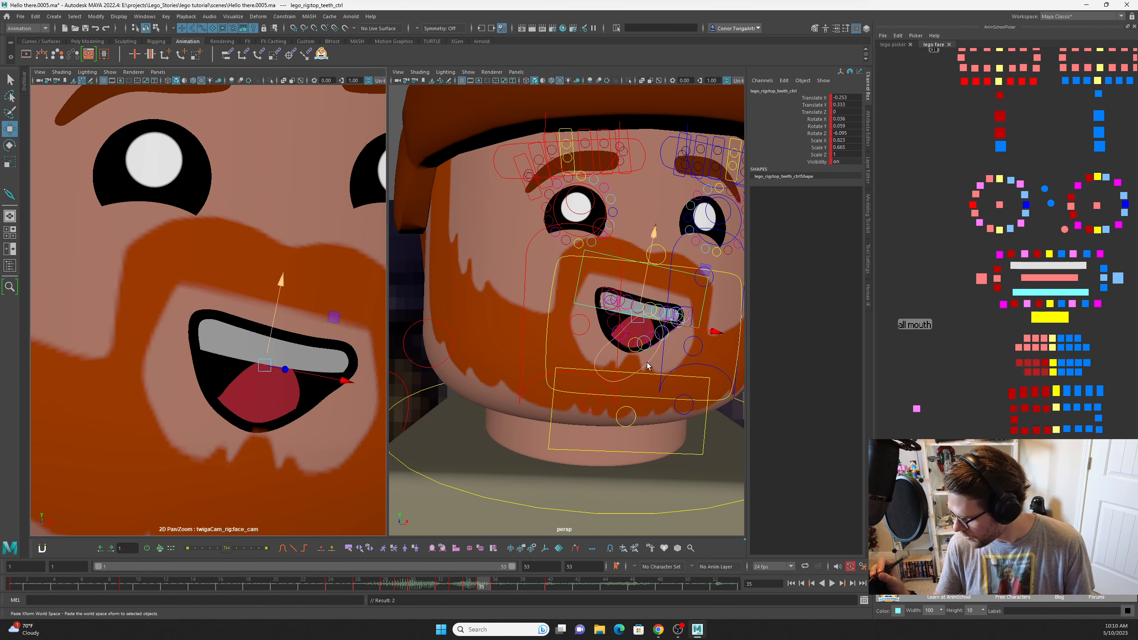
# Review playback and lower the mouth corners' Translate Y keys at frame 28 to smooth their curves after frame 26.
pyautogui.click(648, 366)
pyautogui.hotkey('alt', 'v')
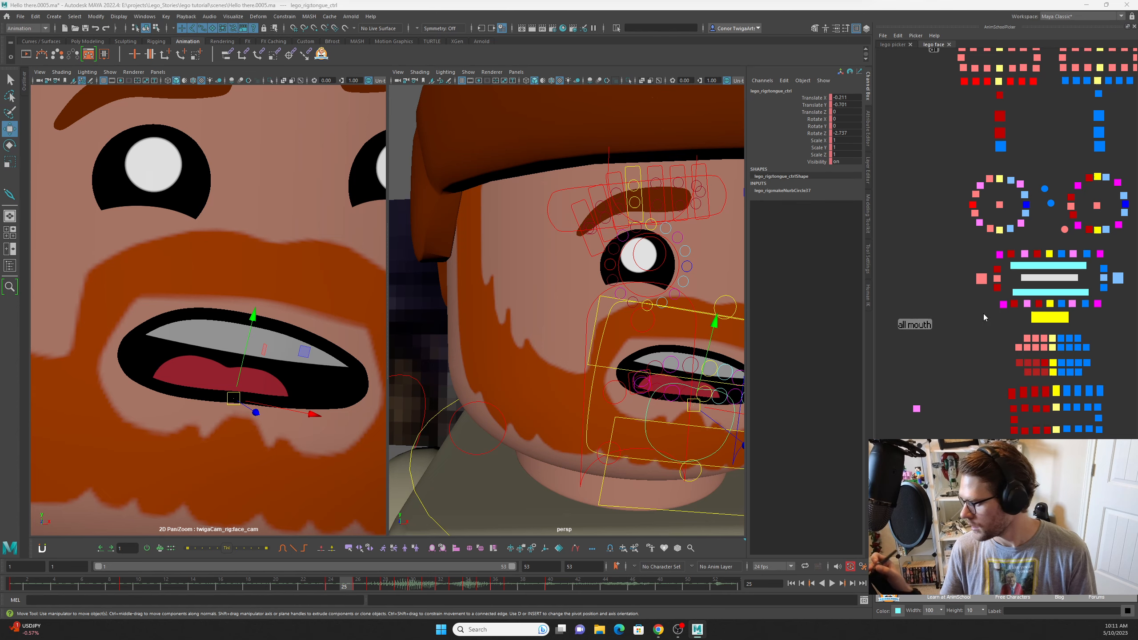
pyautogui.click(1026, 281)
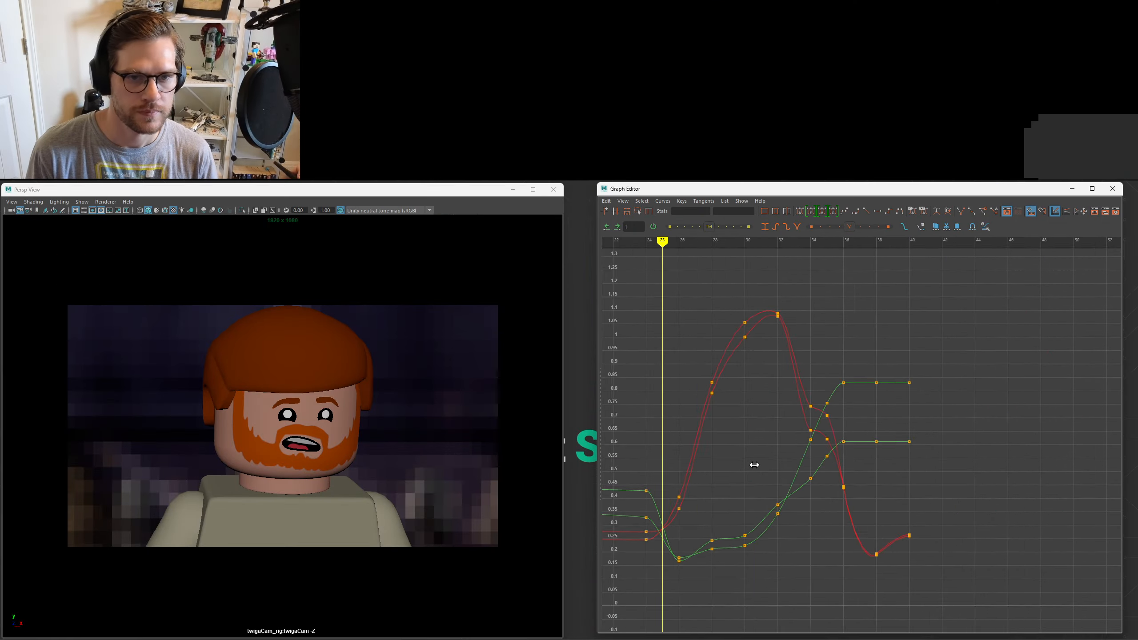
pyautogui.keyDown('alt'); pyautogui.keyDown('shift'); pyautogui.moveTo(897, 518); pyautogui.dragTo(849, 542, button='right'); pyautogui.keyUp('shift'); pyautogui.keyUp('alt')
pyautogui.click(834, 546)
pyautogui.press(',')
pyautogui.moveTo(756, 548); pyautogui.dragTo(743, 571)
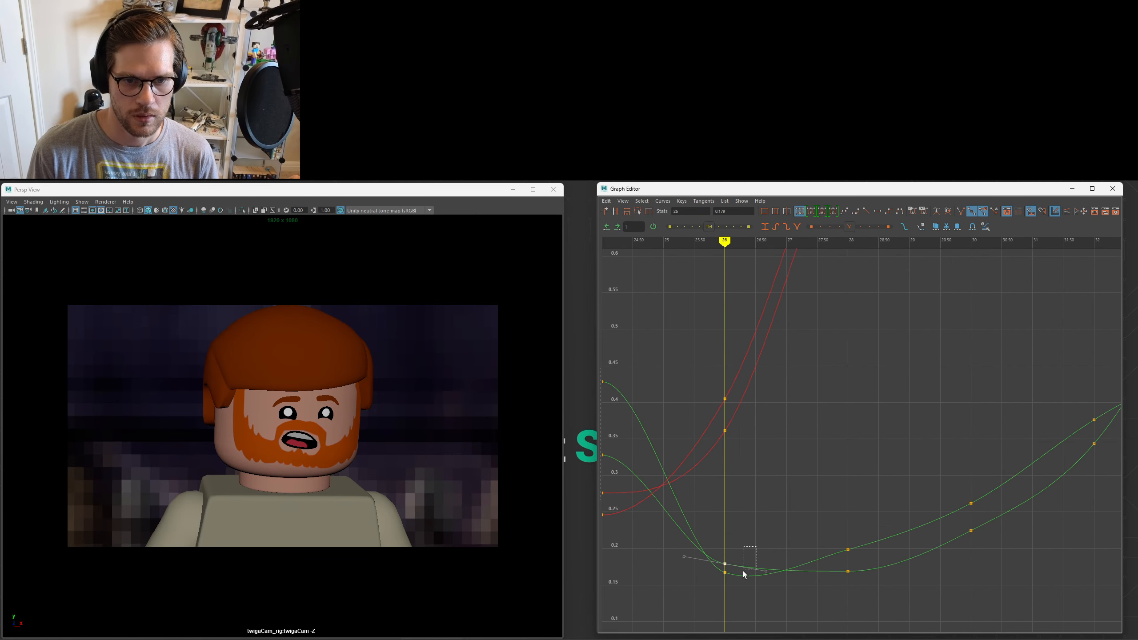
pyautogui.press('.')
pyautogui.click(848, 572)
# Try raising both mouth corners' Translate Y keys at frame 36.
pyautogui.keyDown('alt'); pyautogui.moveTo(899, 539); pyautogui.dragTo(747, 415, button='middle'); pyautogui.keyUp('alt')
pyautogui.keyDown('alt'); pyautogui.moveTo(711, 518); pyautogui.dragTo(705, 612, button='middle'); pyautogui.keyUp('alt')
pyautogui.moveTo(693, 242); pyautogui.dragTo(978, 255)
pyautogui.click(978, 433)
pyautogui.moveTo(978, 433); pyautogui.dragTo(979, 419, button='middle')
pyautogui.keyDown('alt'); pyautogui.moveTo(992, 387); pyautogui.dragTo(728, 388, button='middle'); pyautogui.keyUp('alt')
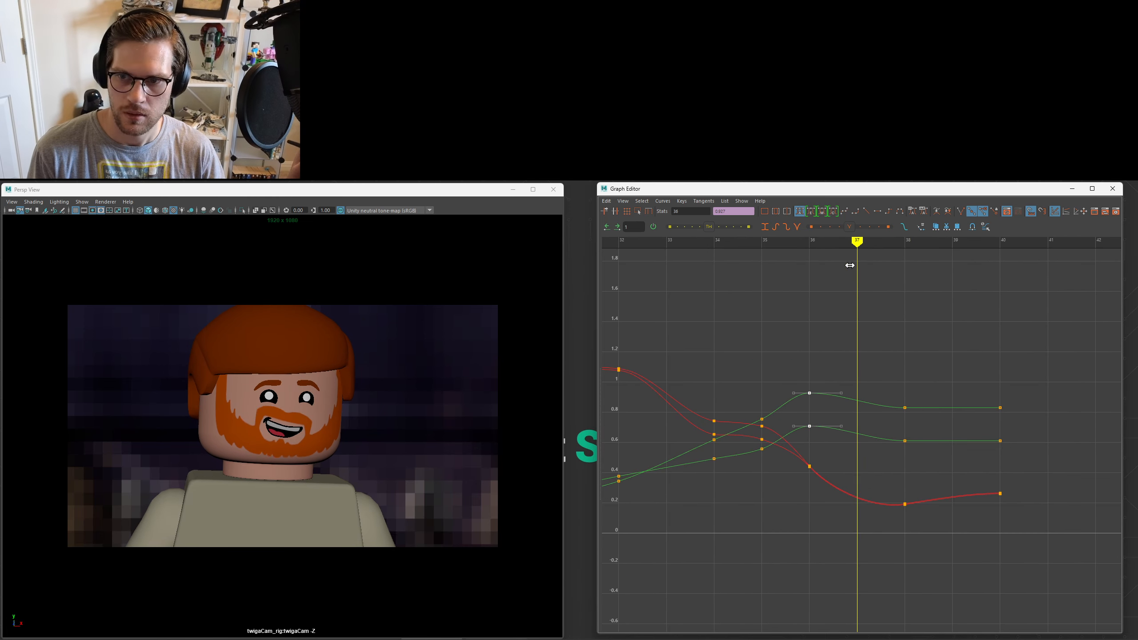
# Lower the mouth corners' Translate Y keys at frame 36 and shape a slight overshoot at frame 38, at about 0.86 and 0.63.
pyautogui.keyDown('alt'); pyautogui.moveTo(866, 442); pyautogui.dragTo(898, 428, button='middle'); pyautogui.keyUp('alt')
pyautogui.click(841, 243)
pyautogui.moveTo(825, 426); pyautogui.dragTo(856, 364)
pyautogui.moveTo(855, 364); pyautogui.dragTo(856, 379, button='middle')
pyautogui.keyDown('alt'); pyautogui.moveTo(856, 379); pyautogui.dragTo(851, 340, button='right'); pyautogui.keyUp('alt')
pyautogui.click(916, 242)
pyautogui.keyDown('alt'); pyautogui.moveTo(878, 404); pyautogui.dragTo(914, 411, button='middle'); pyautogui.keyUp('alt')
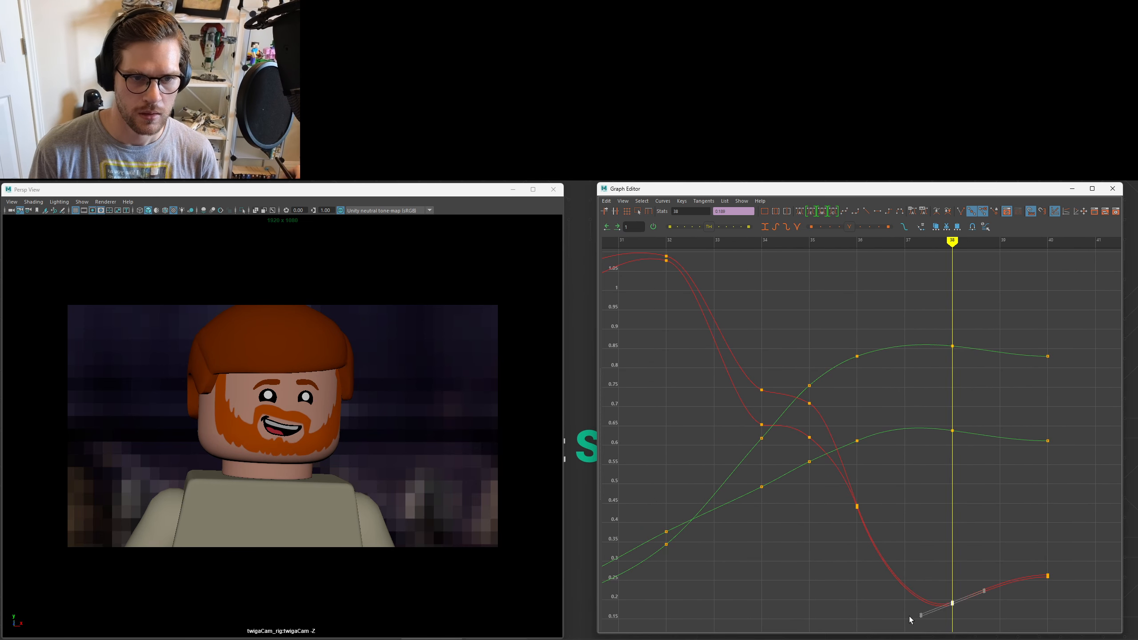
# Examine the mouth corner curves up close and play back the shot to check the mouth timing.
pyautogui.keyDown('alt'); pyautogui.moveTo(853, 286); pyautogui.dragTo(778, 379, button='right'); pyautogui.keyUp('alt')
pyautogui.moveTo(772, 242); pyautogui.dragTo(755, 254)
pyautogui.keyDown('alt'); pyautogui.keyDown('shift'); pyautogui.moveTo(749, 448); pyautogui.dragTo(750, 350, button='right'); pyautogui.keyUp('shift'); pyautogui.keyUp('alt')
pyautogui.keyDown('alt'); pyautogui.moveTo(746, 529); pyautogui.dragTo(783, 484, button='middle'); pyautogui.keyUp('alt')
pyautogui.keyDown('alt'); pyautogui.keyDown('shift'); pyautogui.moveTo(784, 484); pyautogui.dragTo(787, 440, button='right'); pyautogui.keyUp('shift'); pyautogui.keyUp('alt')
pyautogui.click(792, 399)
pyautogui.moveTo(792, 242); pyautogui.dragTo(734, 252)
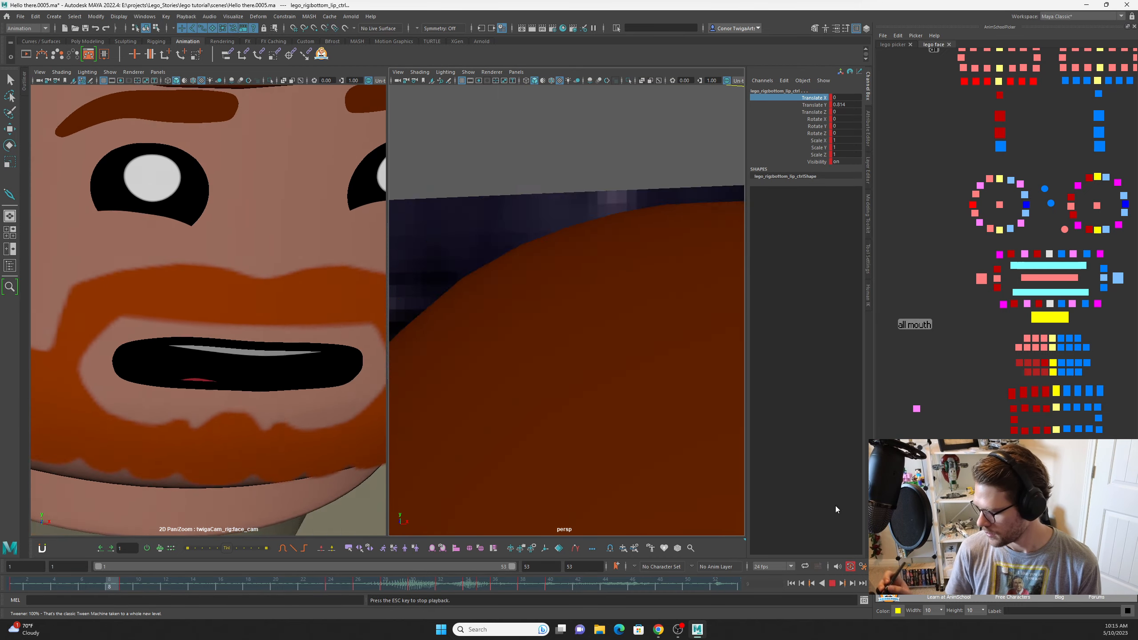
pyautogui.click(832, 580)
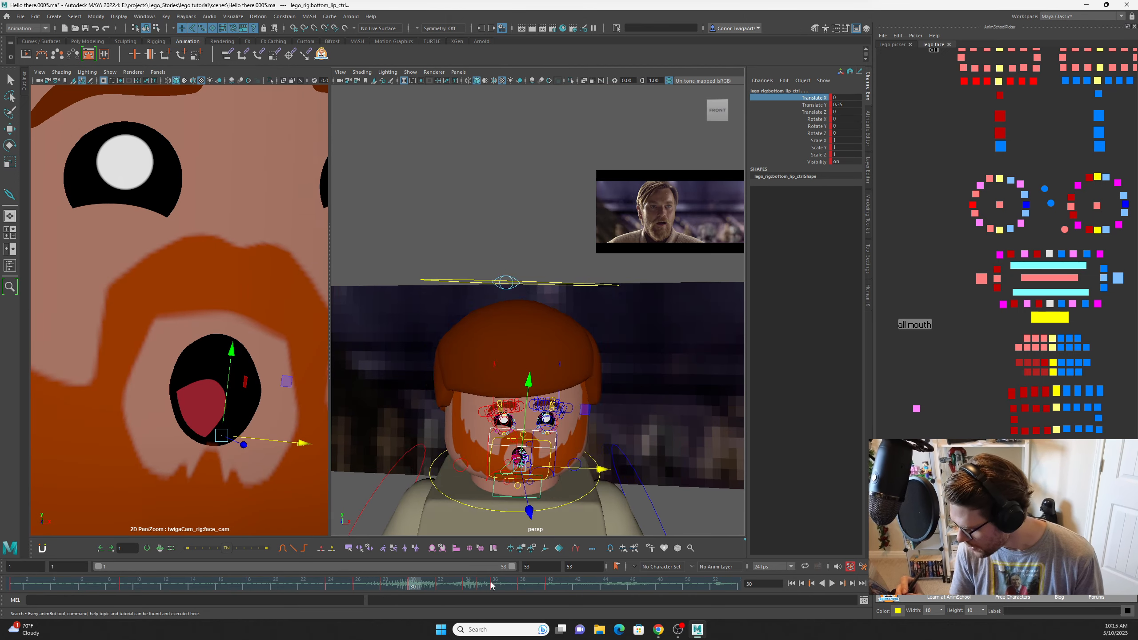
pyautogui.click(496, 584)
pyautogui.hotkey('alt', 'v')
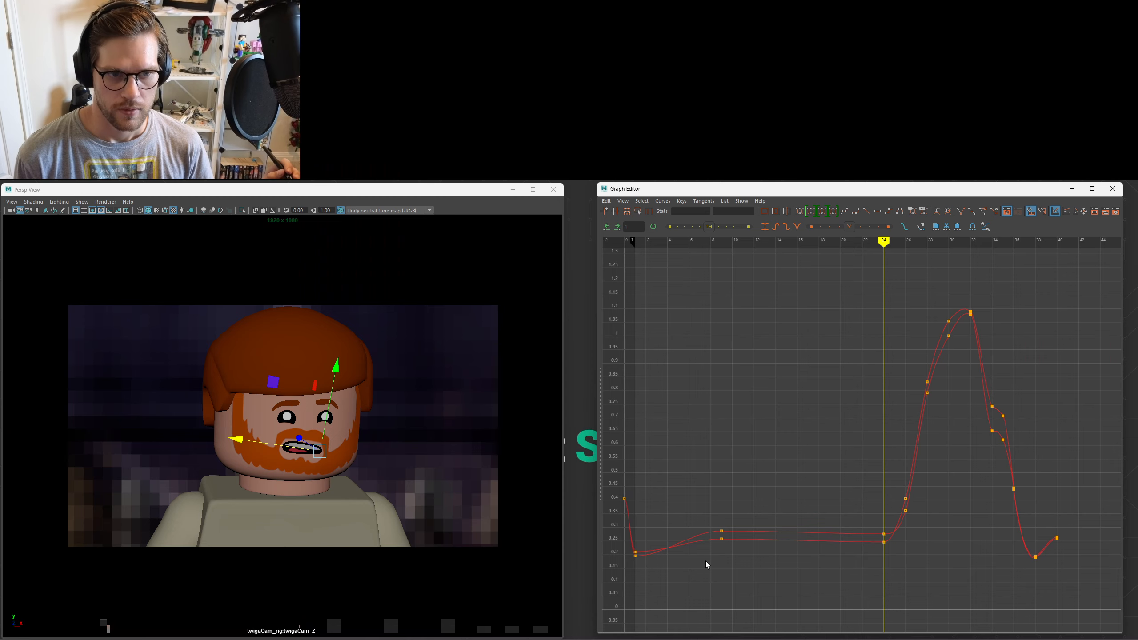
# Raise both mouth corners' Translate X keys at frames 9, 24 and 26 by about 0.1.
pyautogui.moveTo(686, 580); pyautogui.dragTo(923, 465)
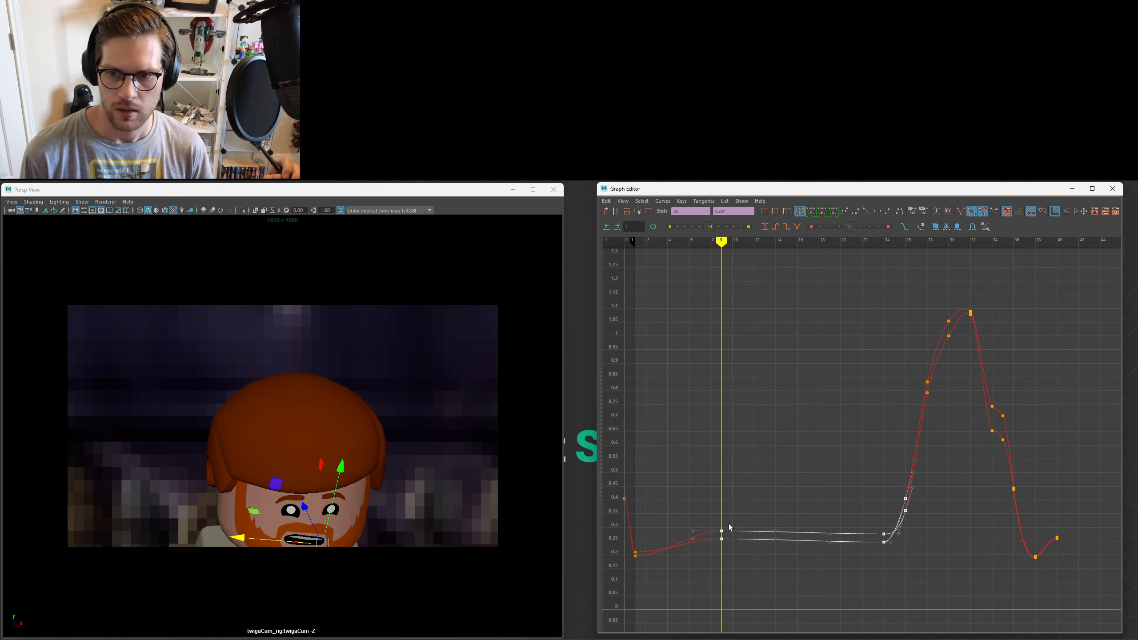
pyautogui.moveTo(722, 541); pyautogui.dragTo(723, 528, button='middle')
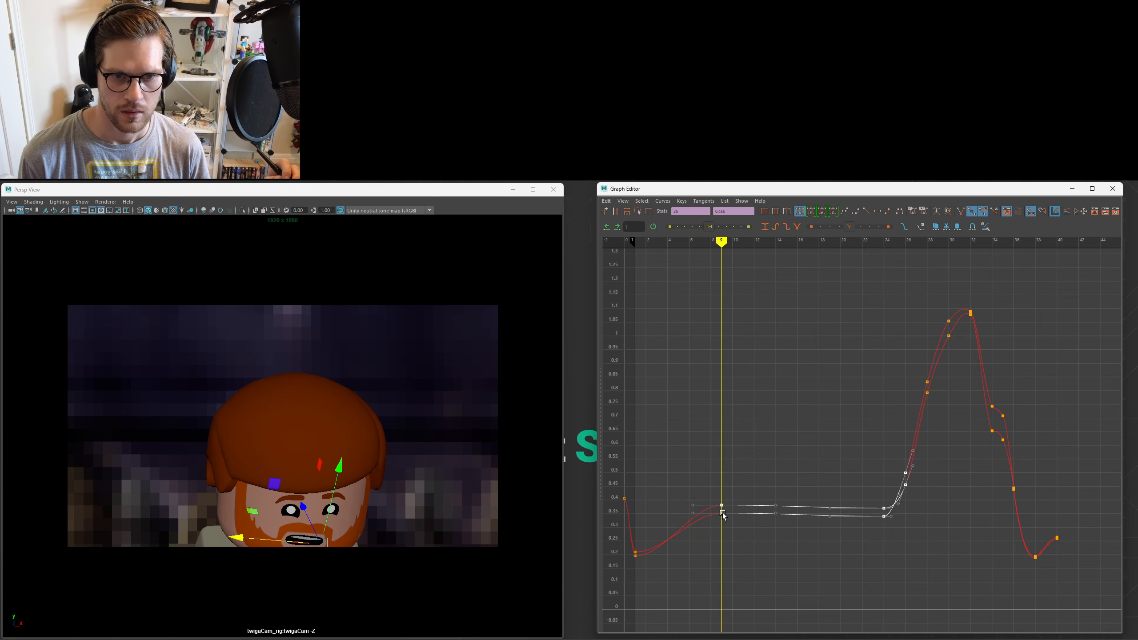
pyautogui.moveTo(722, 513); pyautogui.dragTo(723, 511, button='middle')
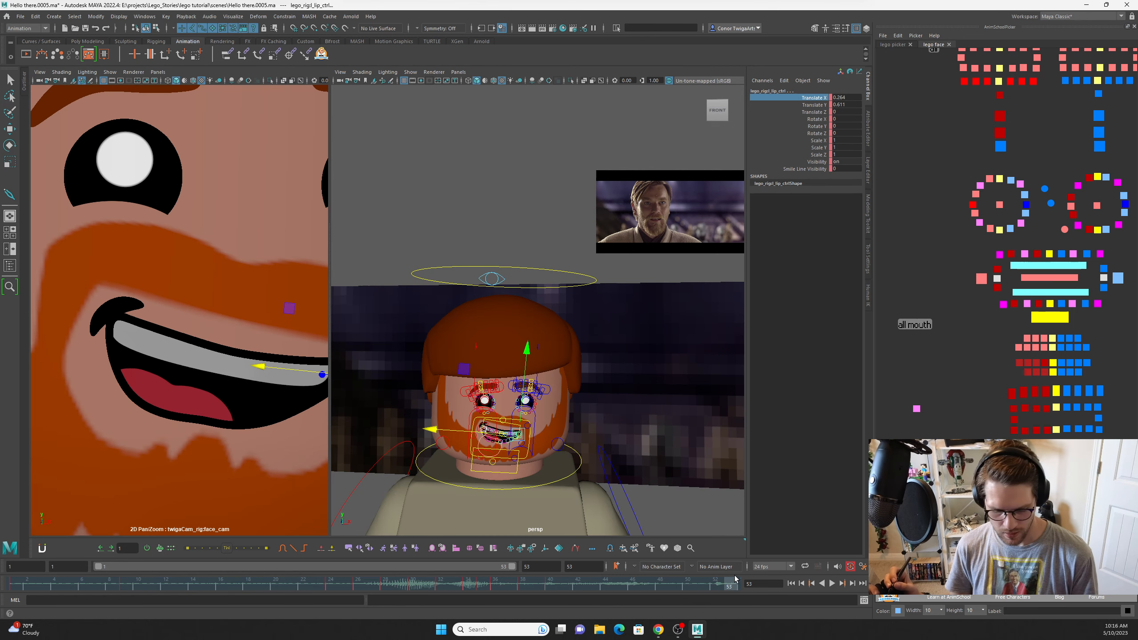
# Key all the mouth controls at frame 53 and compare the pose with frame 40.
pyautogui.click(934, 327)
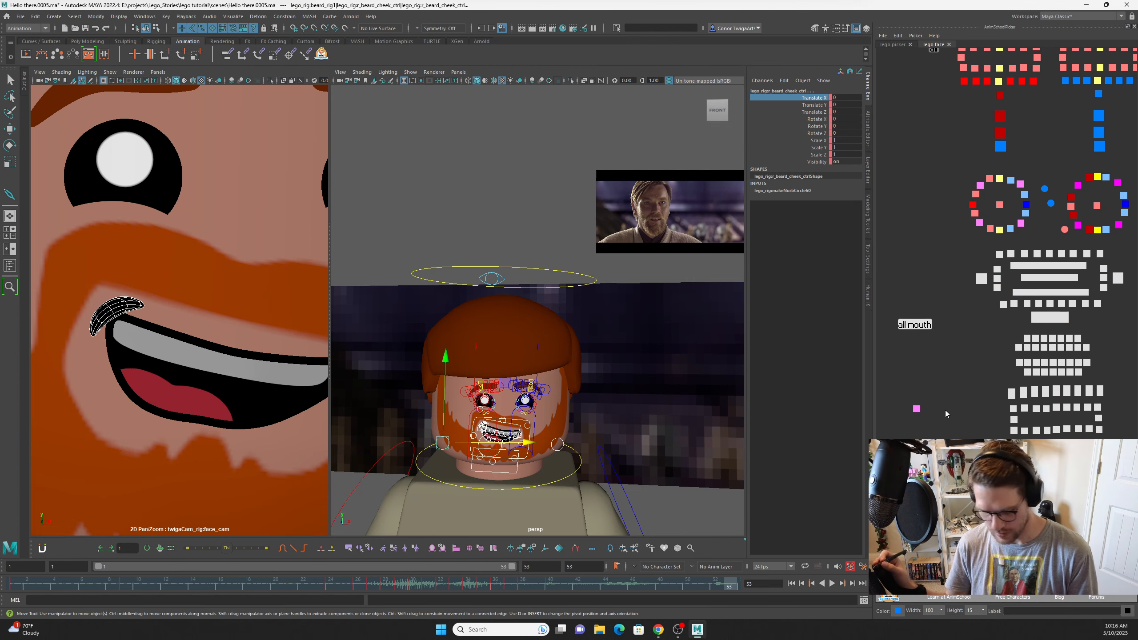
pyautogui.press('s')
pyautogui.click(550, 586)
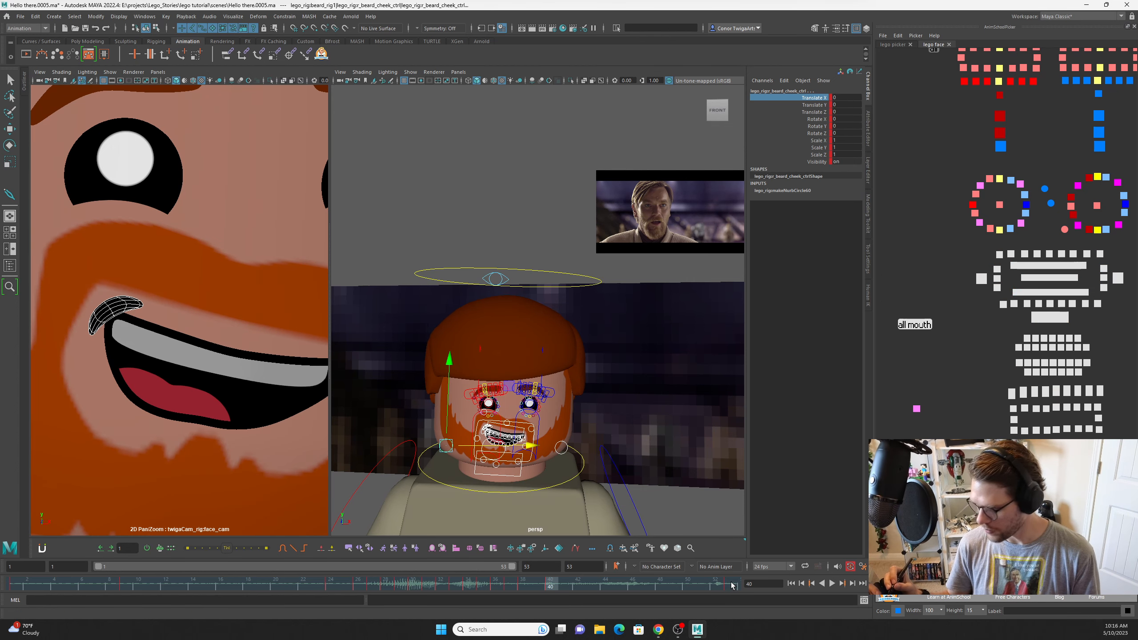
# Lower the mouth corners' Translate X keys at frame 53 slightly to about 0.247 for a slow drift from frame 40.
pyautogui.click(1106, 281)
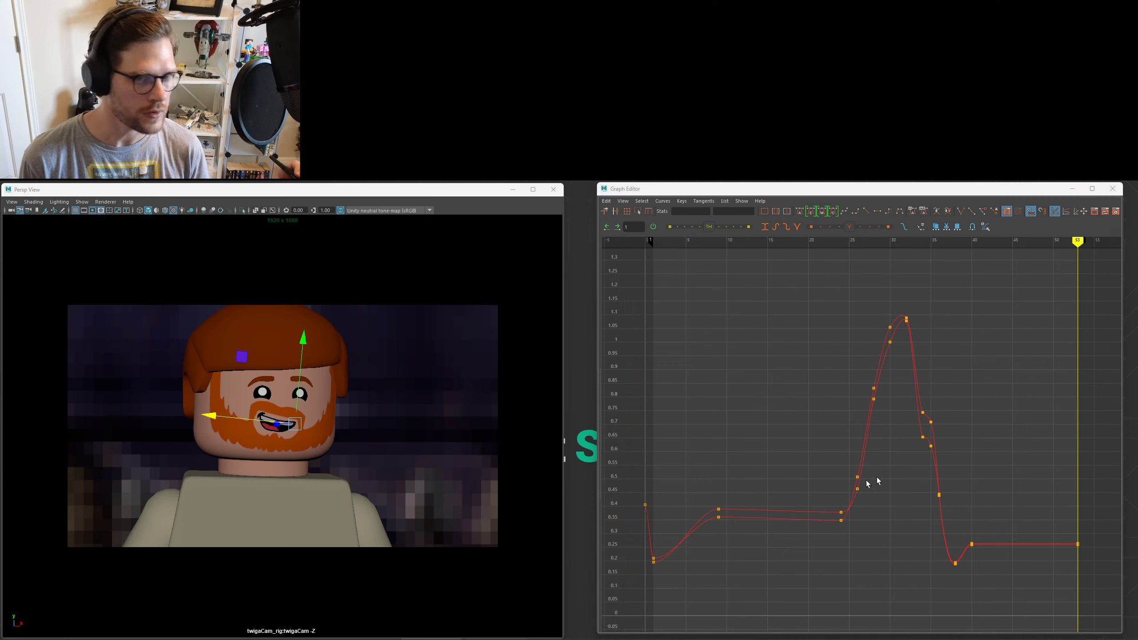
pyautogui.press('f')
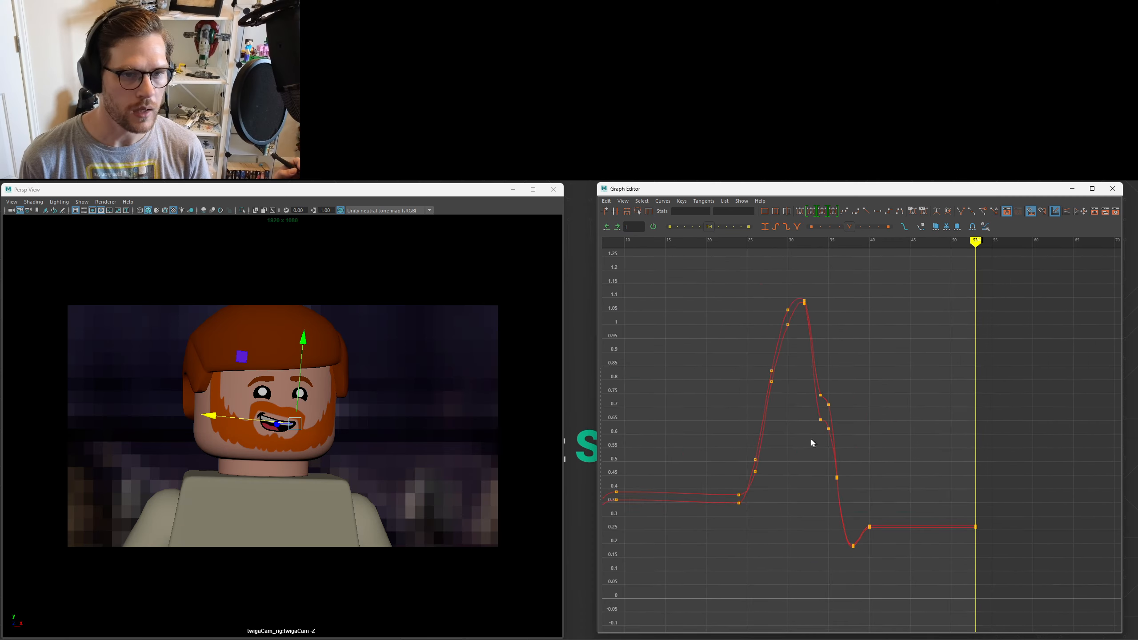
pyautogui.keyDown('alt'); pyautogui.moveTo(860, 437); pyautogui.dragTo(806, 423, button='middle'); pyautogui.keyUp('alt')
pyautogui.moveTo(821, 547); pyautogui.dragTo(887, 484)
pyautogui.keyDown('alt'); pyautogui.keyDown('shift'); pyautogui.moveTo(853, 507); pyautogui.dragTo(853, 471, button='right'); pyautogui.keyUp('shift'); pyautogui.keyUp('alt')
pyautogui.keyDown('shift'); pyautogui.moveTo(854, 519); pyautogui.dragTo(854, 526, button='middle'); pyautogui.keyUp('shift')
pyautogui.keyDown('alt'); pyautogui.keyDown('shift'); pyautogui.moveTo(854, 526); pyautogui.dragTo(918, 515, button='right'); pyautogui.keyUp('shift'); pyautogui.keyUp('alt')
pyautogui.keyDown('alt'); pyautogui.moveTo(798, 515); pyautogui.dragTo(923, 394, button='middle'); pyautogui.keyUp('alt')
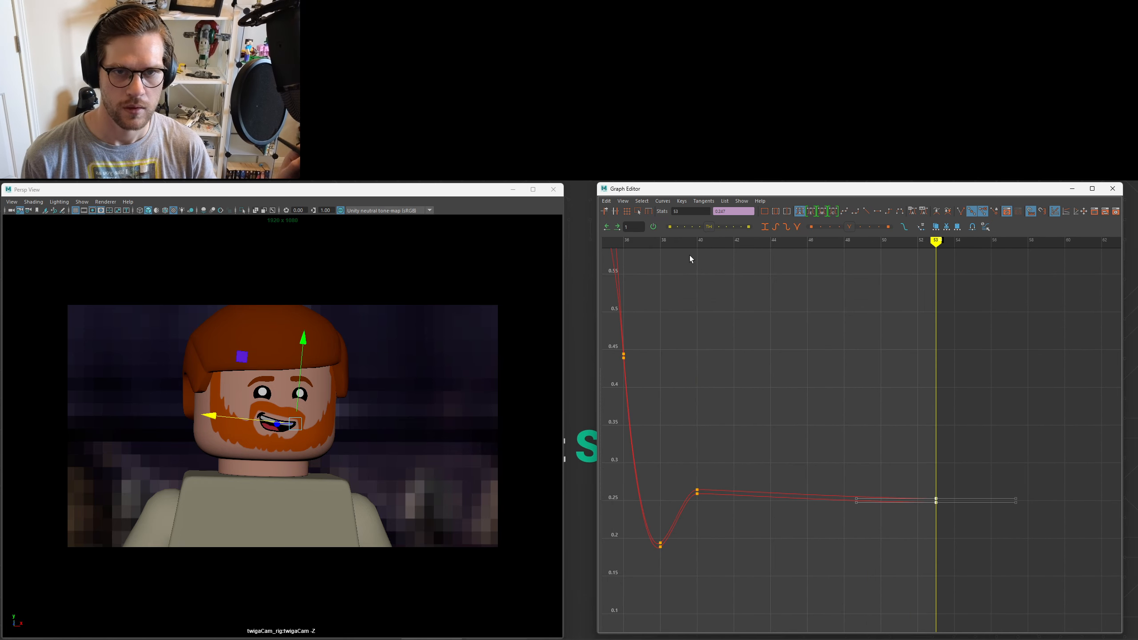
pyautogui.moveTo(864, 323); pyautogui.dragTo(699, 493)
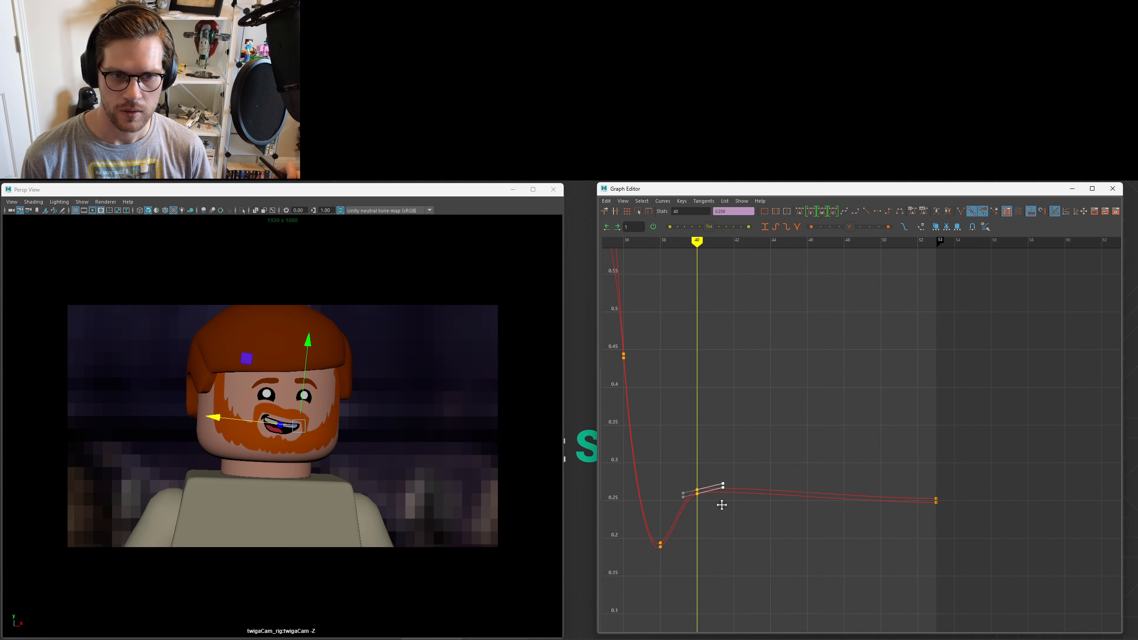
pyautogui.hotkey('ctrl', 'z')
pyautogui.hotkey('ctrl', 'z')
pyautogui.hotkey('ctrl', 'z')
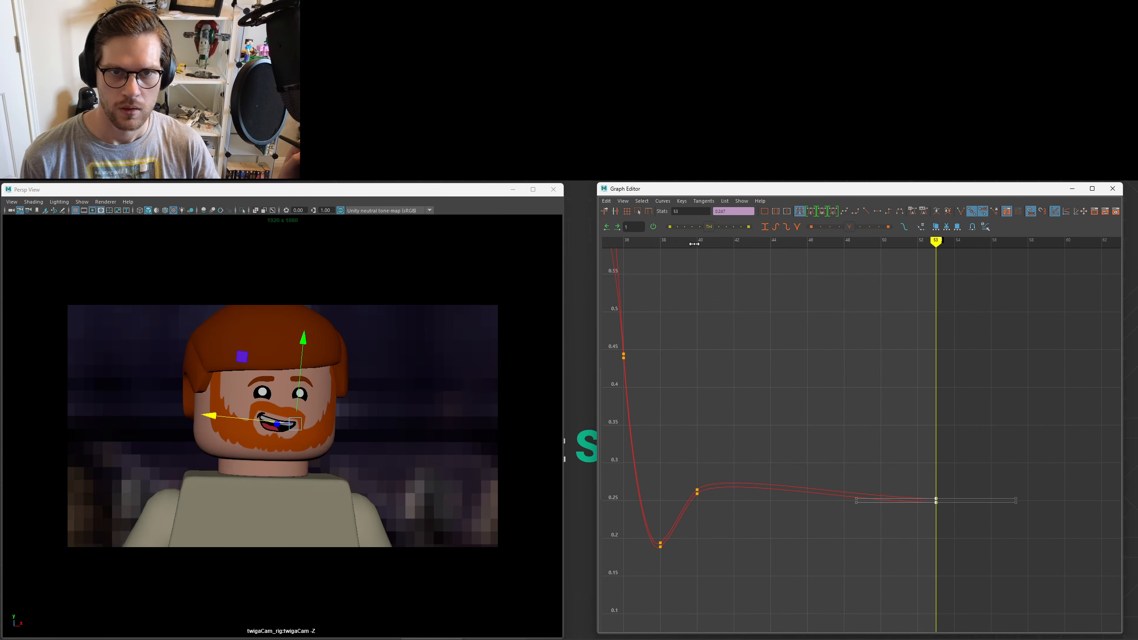
# Insert Translate X keys on both mouth corners at frame 46, raise them slightly and lower the frame 53 keys a little.
pyautogui.moveTo(789, 287); pyautogui.dragTo(702, 502)
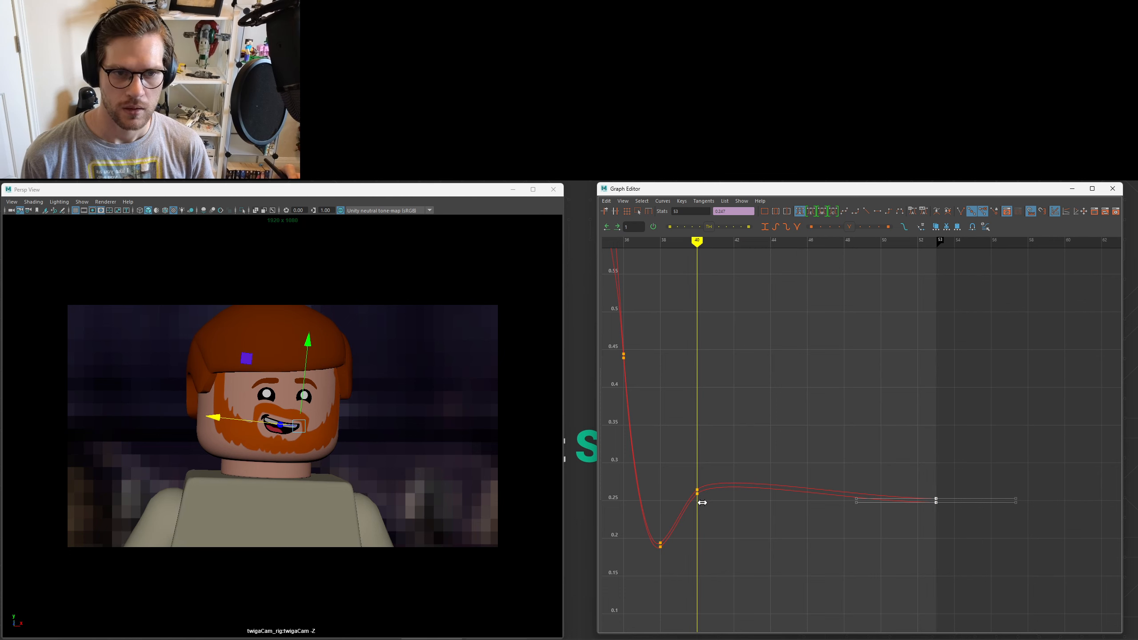
pyautogui.click(810, 267)
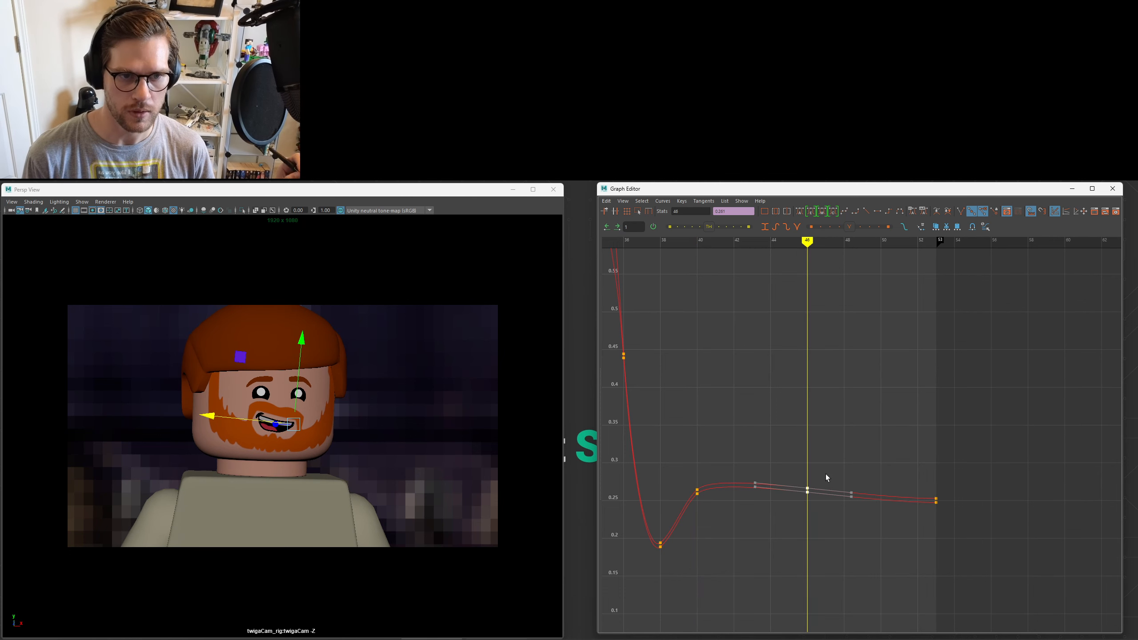
pyautogui.moveTo(814, 495); pyautogui.dragTo(815, 489, button='middle')
pyautogui.moveTo(874, 526); pyautogui.dragTo(950, 479)
pyautogui.moveTo(948, 482); pyautogui.dragTo(948, 485, button='middle')
# Raise the mouth corners' Translate X keys at frame 46 a little more and scrub through the hold.
pyautogui.moveTo(945, 486); pyautogui.dragTo(702, 502)
pyautogui.moveTo(796, 537); pyautogui.dragTo(840, 449)
pyautogui.moveTo(834, 467); pyautogui.dragTo(834, 461, button='middle')
pyautogui.moveTo(838, 509); pyautogui.dragTo(863, 479)
pyautogui.moveTo(760, 404); pyautogui.dragTo(808, 487)
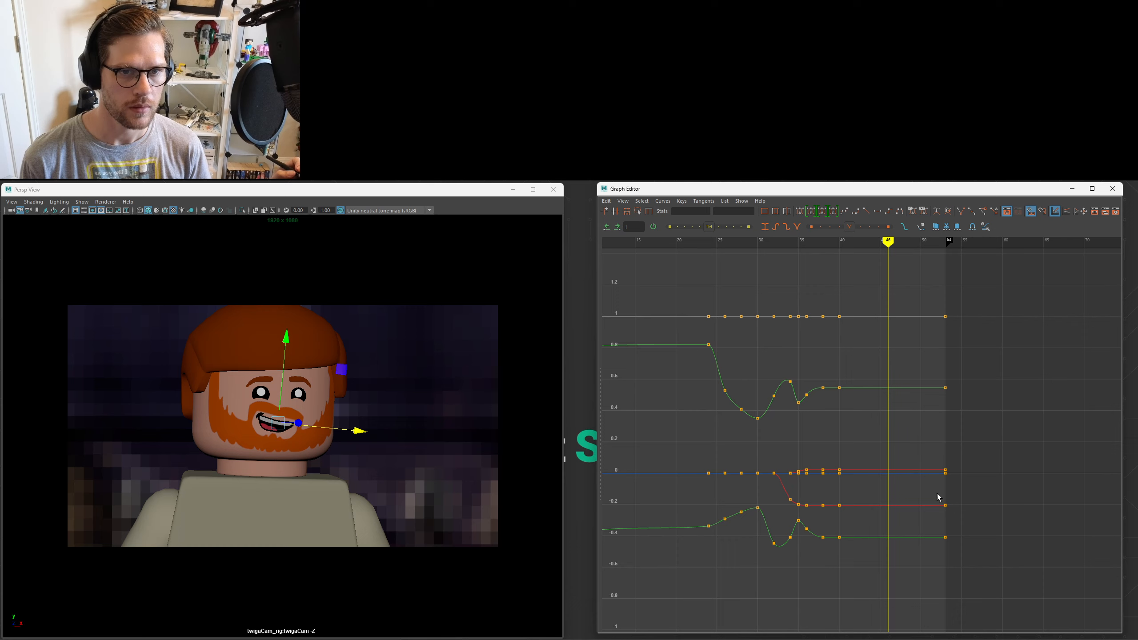
# Lower the bottom lip's Translate Y to about 0.477 at frame 53, raise its frame 38 key and slope the frame 40 tangent downward.
pyautogui.keyDown('alt'); pyautogui.moveTo(940, 495); pyautogui.dragTo(784, 457, button='middle'); pyautogui.keyUp('alt')
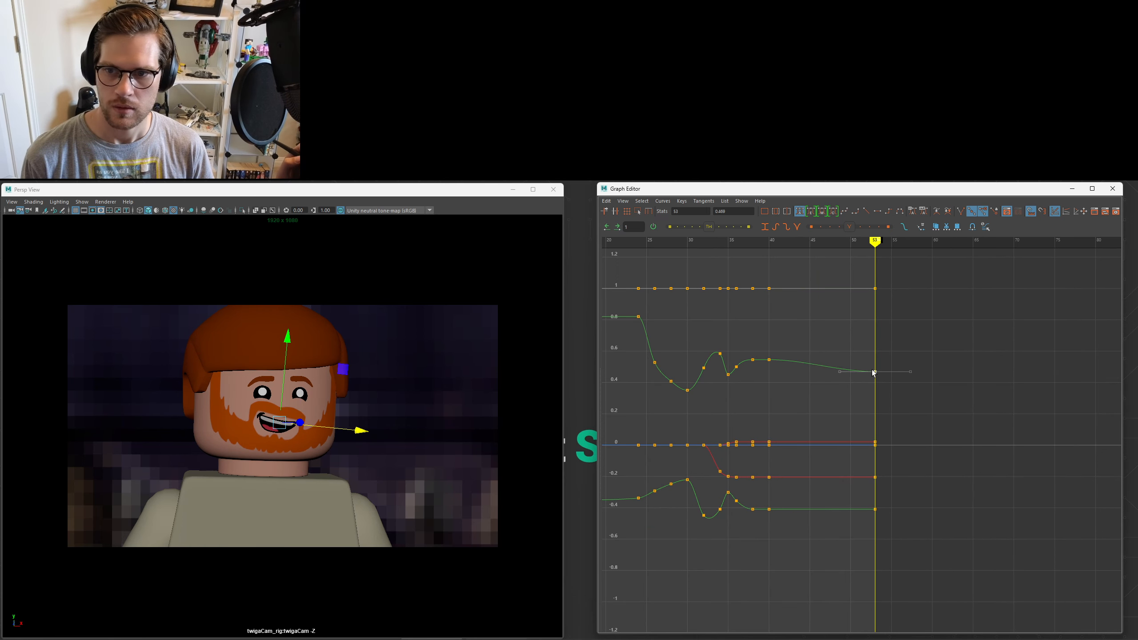
pyautogui.moveTo(875, 384); pyautogui.dragTo(755, 285)
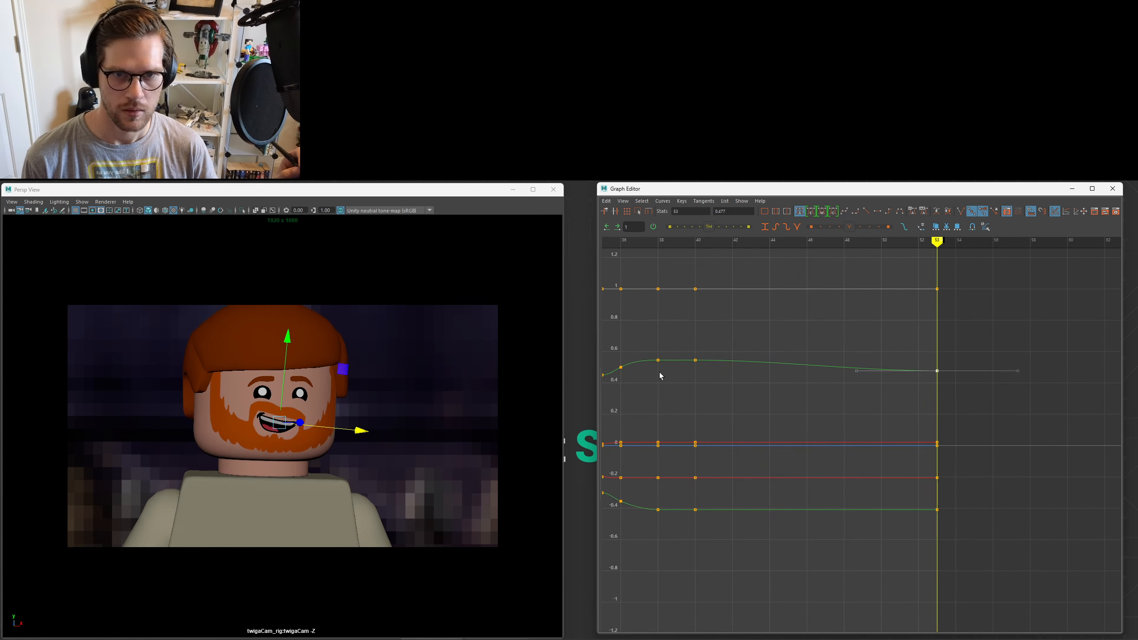
pyautogui.click(658, 362)
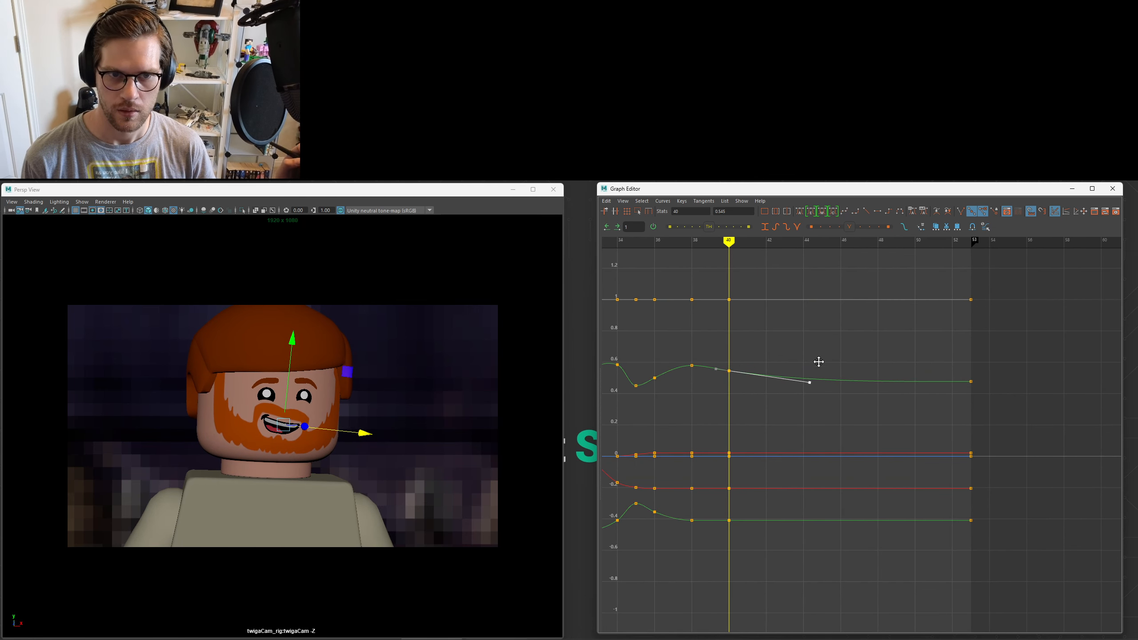
pyautogui.moveTo(744, 264); pyautogui.dragTo(818, 361)
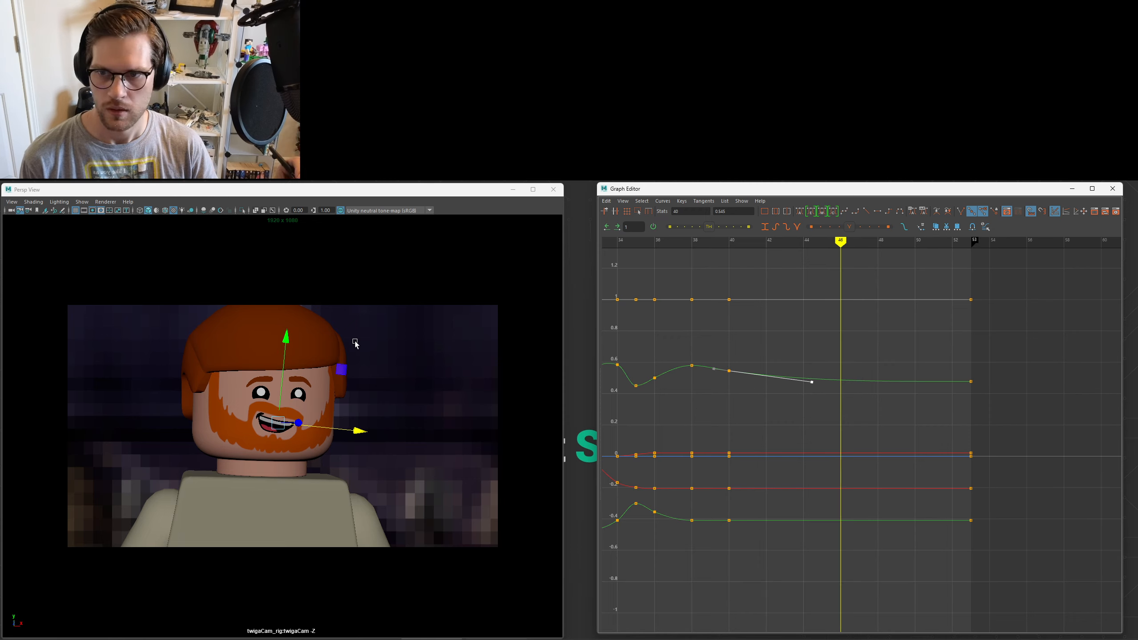
pyautogui.moveTo(812, 409)
pyautogui.mouseDown()
pyautogui.moveTo(864, 368)
pyautogui.moveTo(813, 411)
pyautogui.mouseUp()
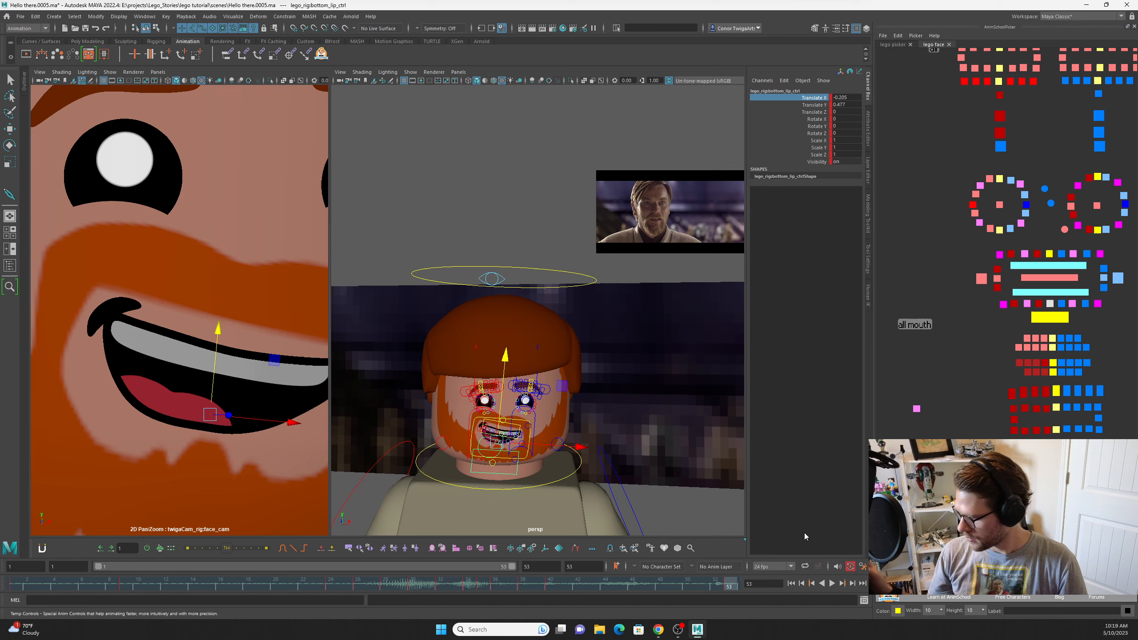
# Refine the overall mouth control's Translate X and Y curves toward frame 53, reshaping the final Translate Y tangent.
pyautogui.click(1050, 317)
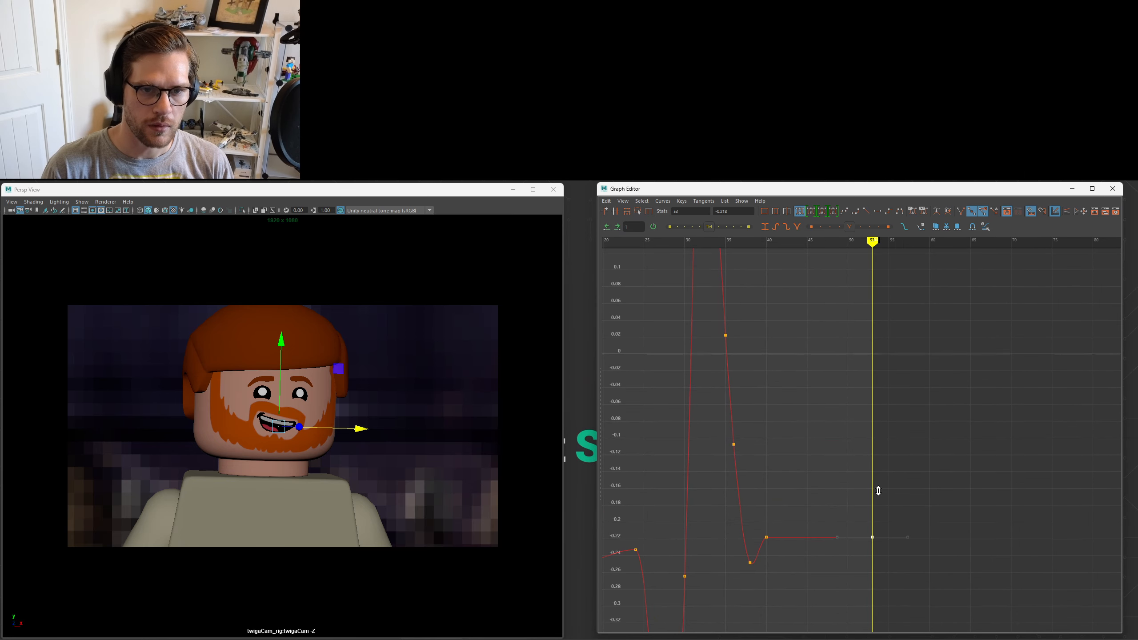
pyautogui.keyDown('alt'); pyautogui.moveTo(874, 552); pyautogui.dragTo(872, 499, button='middle'); pyautogui.keyUp('alt')
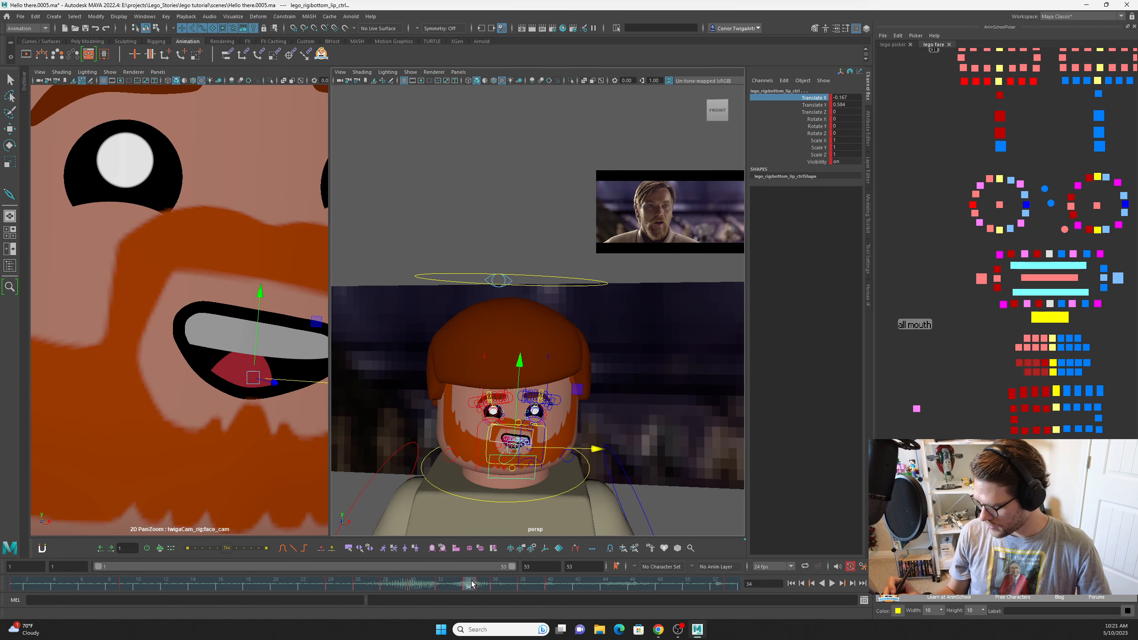
pyautogui.rightClick(471, 583)
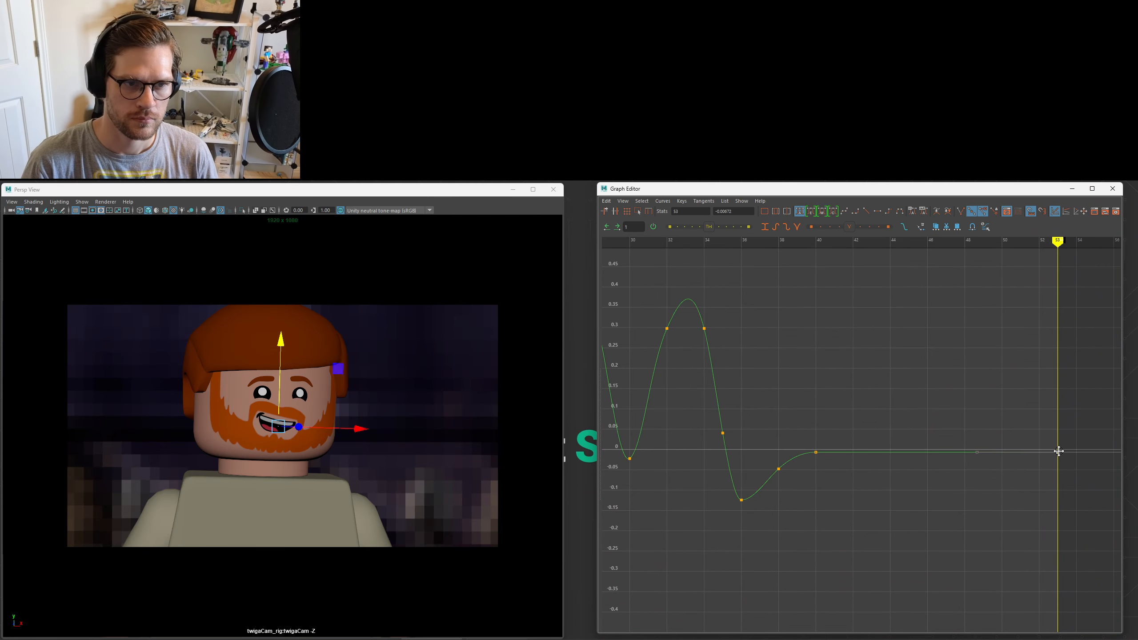
pyautogui.moveTo(846, 466); pyautogui.dragTo(884, 432)
pyautogui.click(976, 445)
pyautogui.moveTo(974, 450); pyautogui.dragTo(966, 450, button='middle')
pyautogui.moveTo(752, 242); pyautogui.dragTo(738, 455)
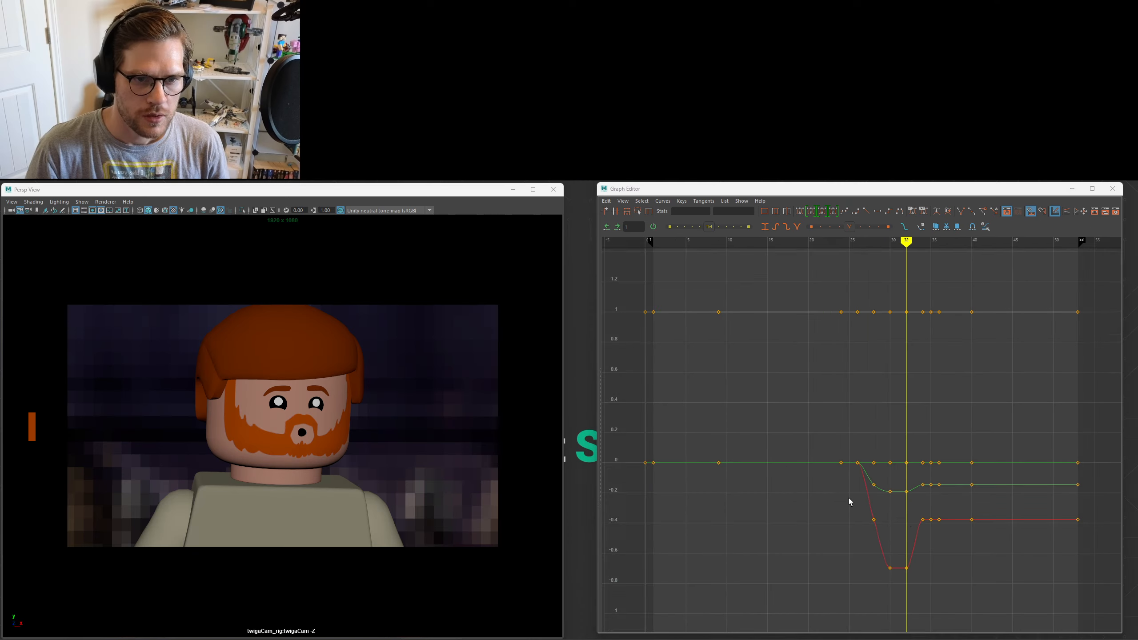
# Raise the flat beard cheek Translate X curve to about 0.02 at frame 28, 0.24 at frame 30 and 0.44 at frame 32.
pyautogui.press(',')
pyautogui.press(',')
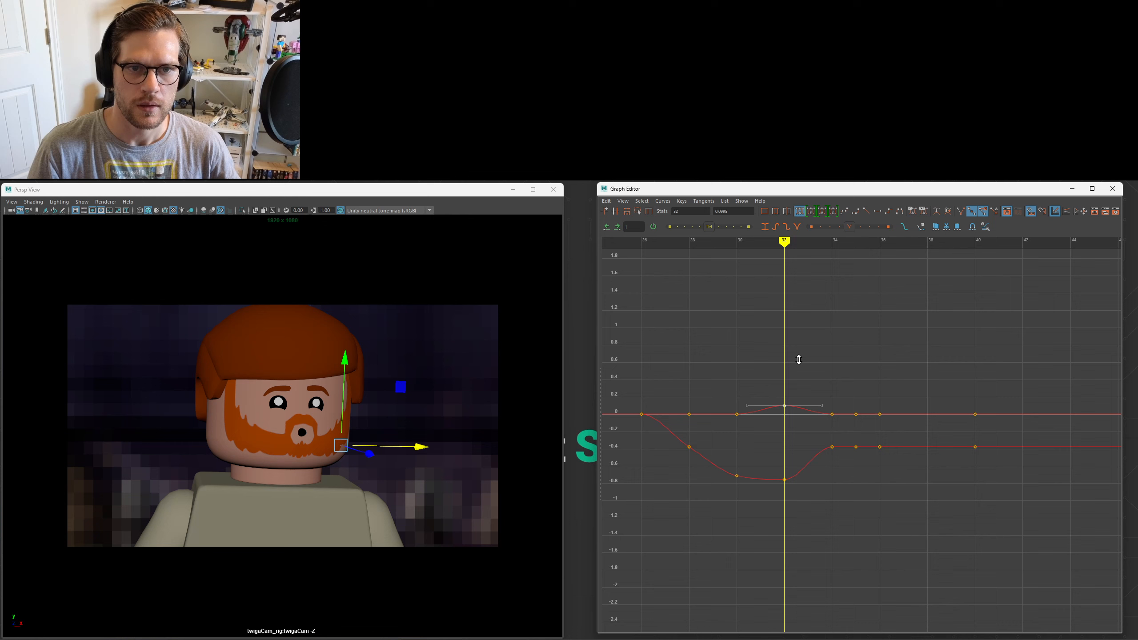
pyautogui.moveTo(798, 358); pyautogui.dragTo(797, 361, button='middle')
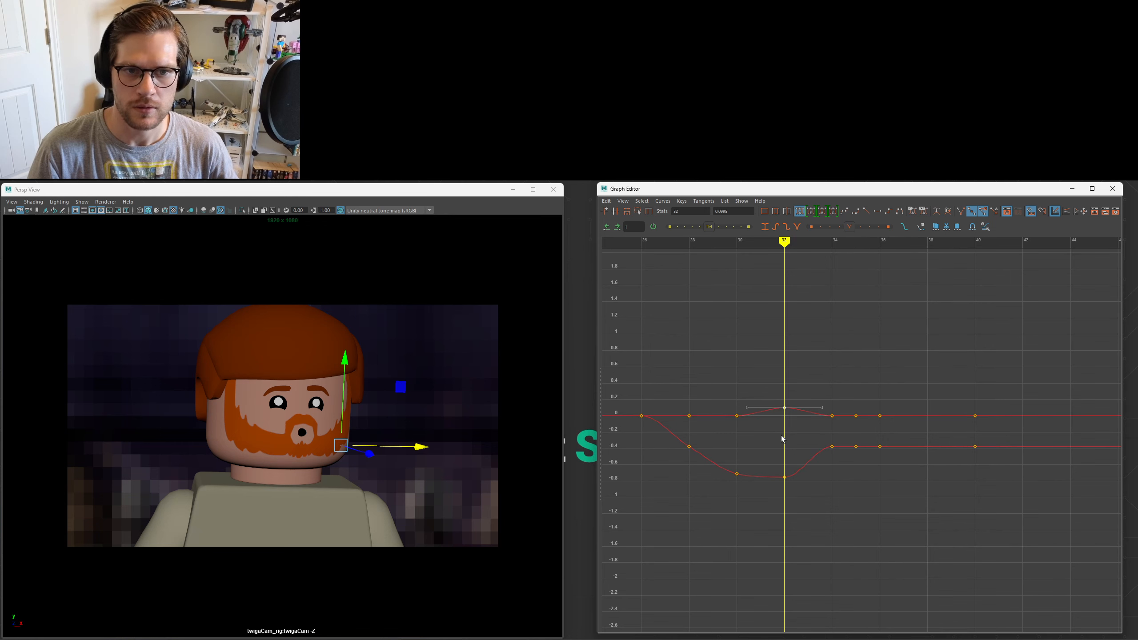
pyautogui.keyDown('alt'); pyautogui.moveTo(794, 336); pyautogui.dragTo(794, 356, button='middle'); pyautogui.keyUp('alt')
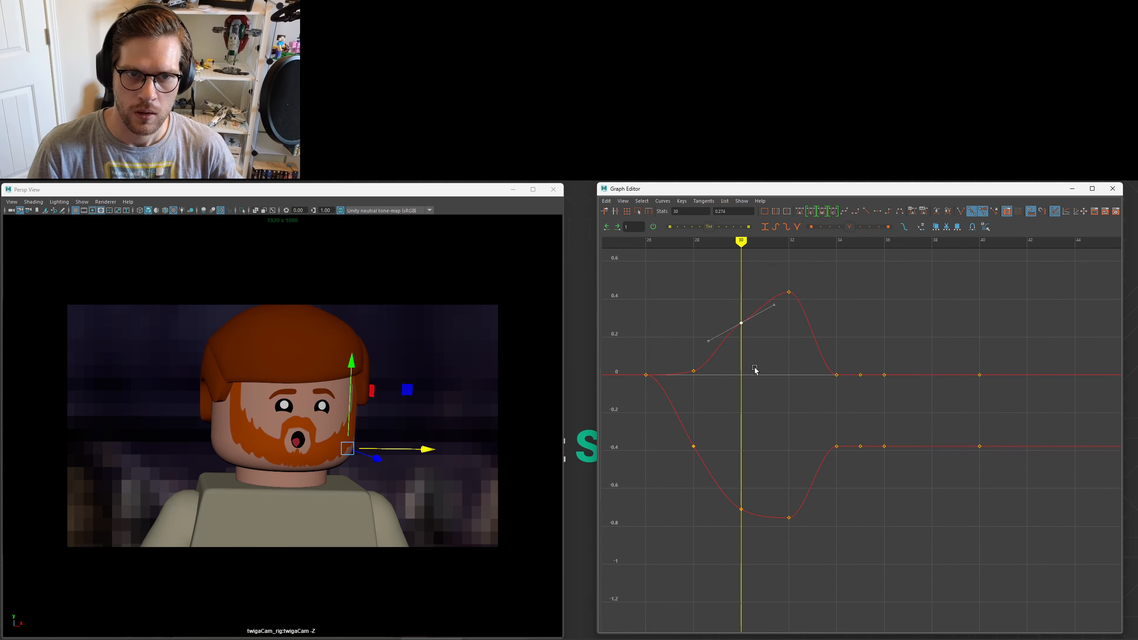
pyautogui.moveTo(702, 246)
pyautogui.mouseDown()
pyautogui.moveTo(725, 291)
pyautogui.moveTo(834, 316)
pyautogui.moveTo(833, 336)
pyautogui.mouseUp()
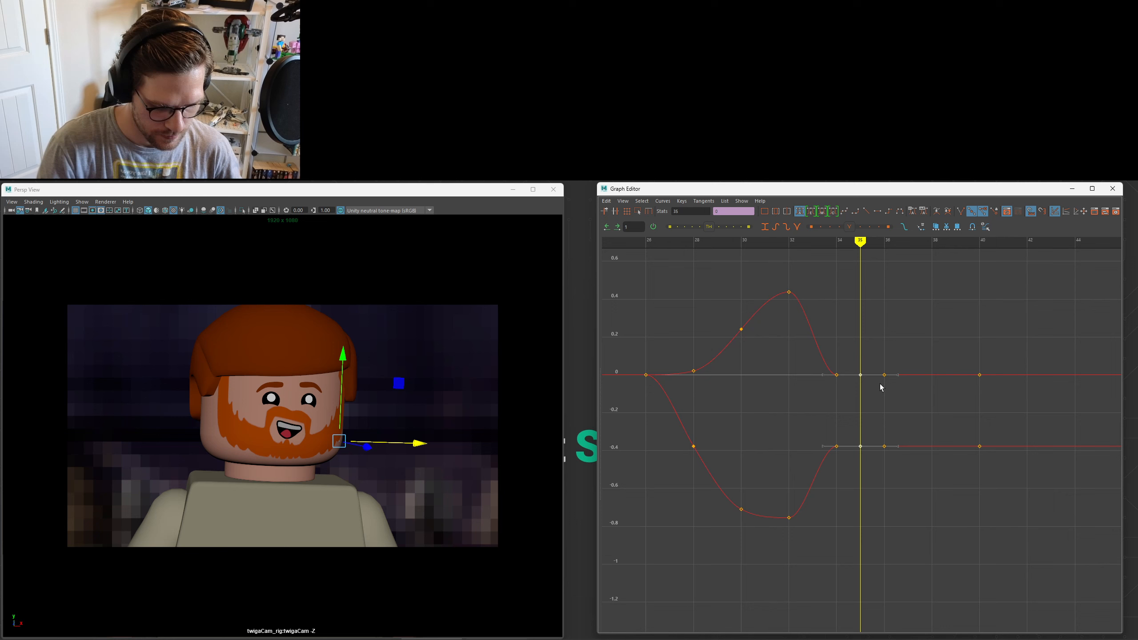
# Delete the beard cheeks' Translate X keys at frame 35 and move the frame 34 keys to about 0.16 and -0.53.
pyautogui.press('Delete')
pyautogui.press(',')
pyautogui.click(837, 446)
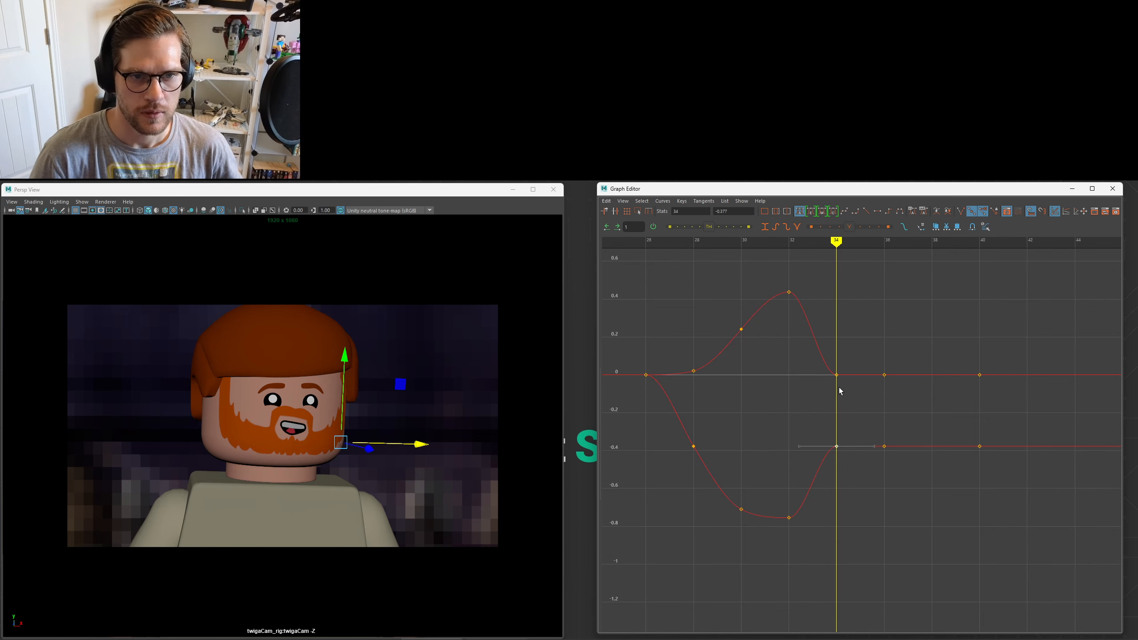
pyautogui.moveTo(862, 465); pyautogui.dragTo(860, 460, button='middle')
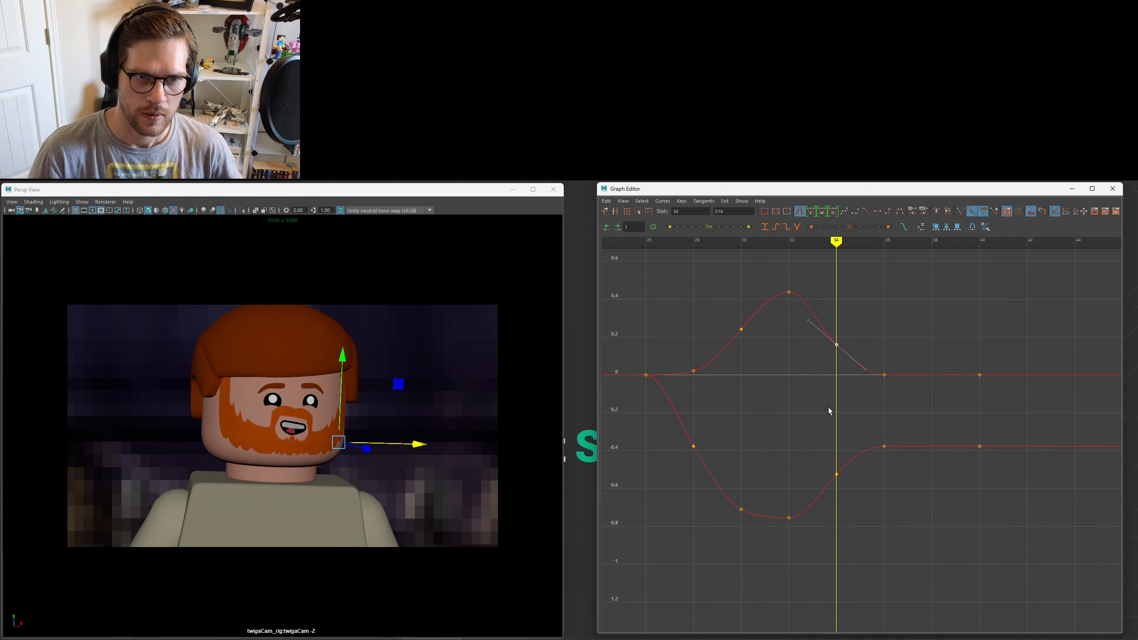
# Raise the upper beard cheek curve's frame 34 key to about 0.21, adjust its tangent and play back the result.
pyautogui.click(799, 211)
pyautogui.moveTo(835, 323); pyautogui.dragTo(1021, 369)
pyautogui.hotkey('alt', 'v')
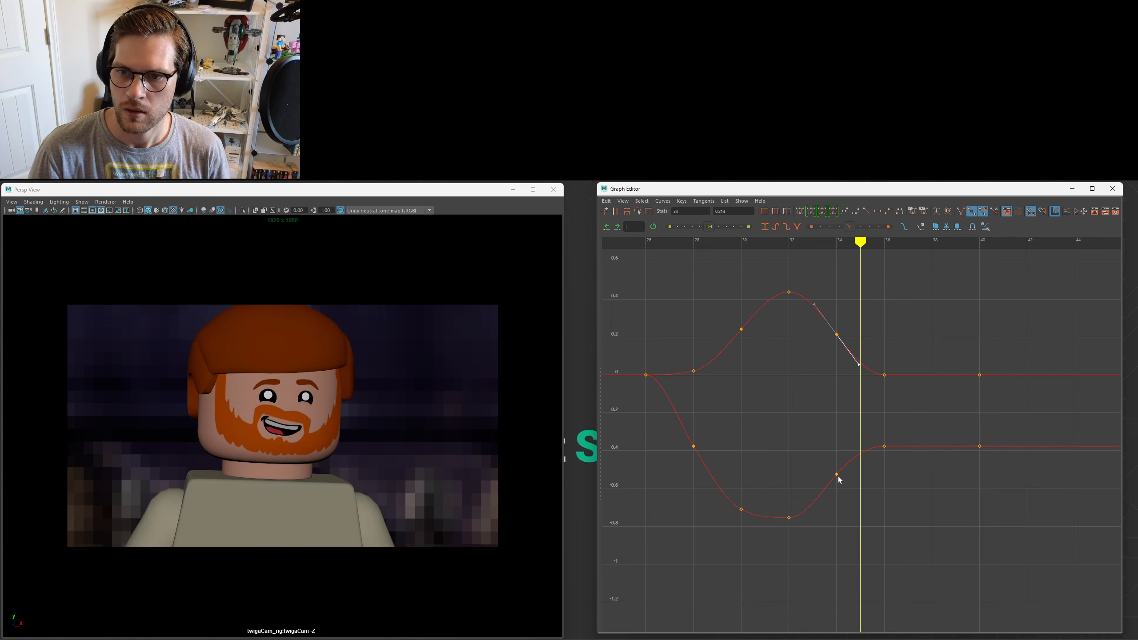